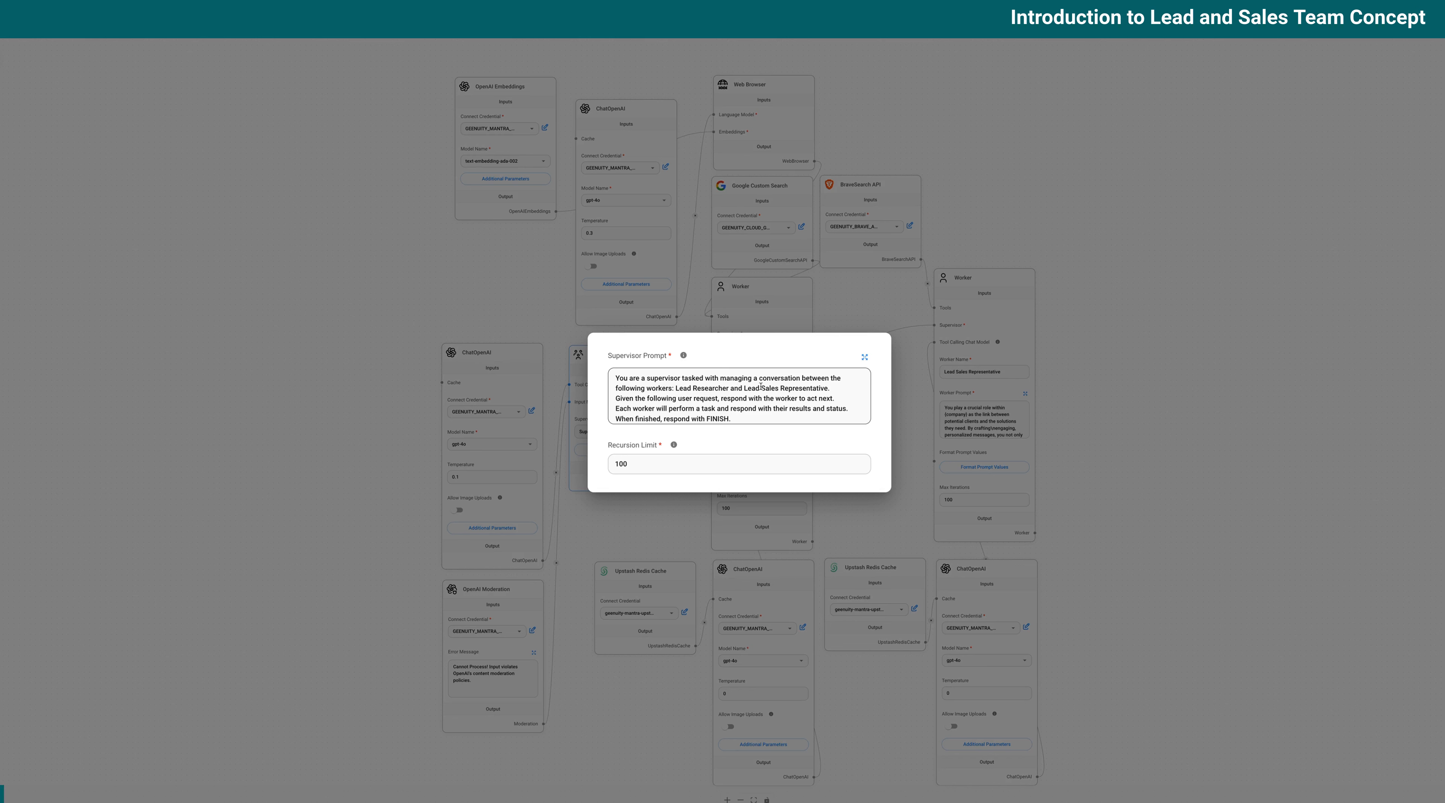
- Replace the listed worker names in the supervisor prompt with {team_members} and check the Recursion Limit description
scroll(759, 402, "down", 1)
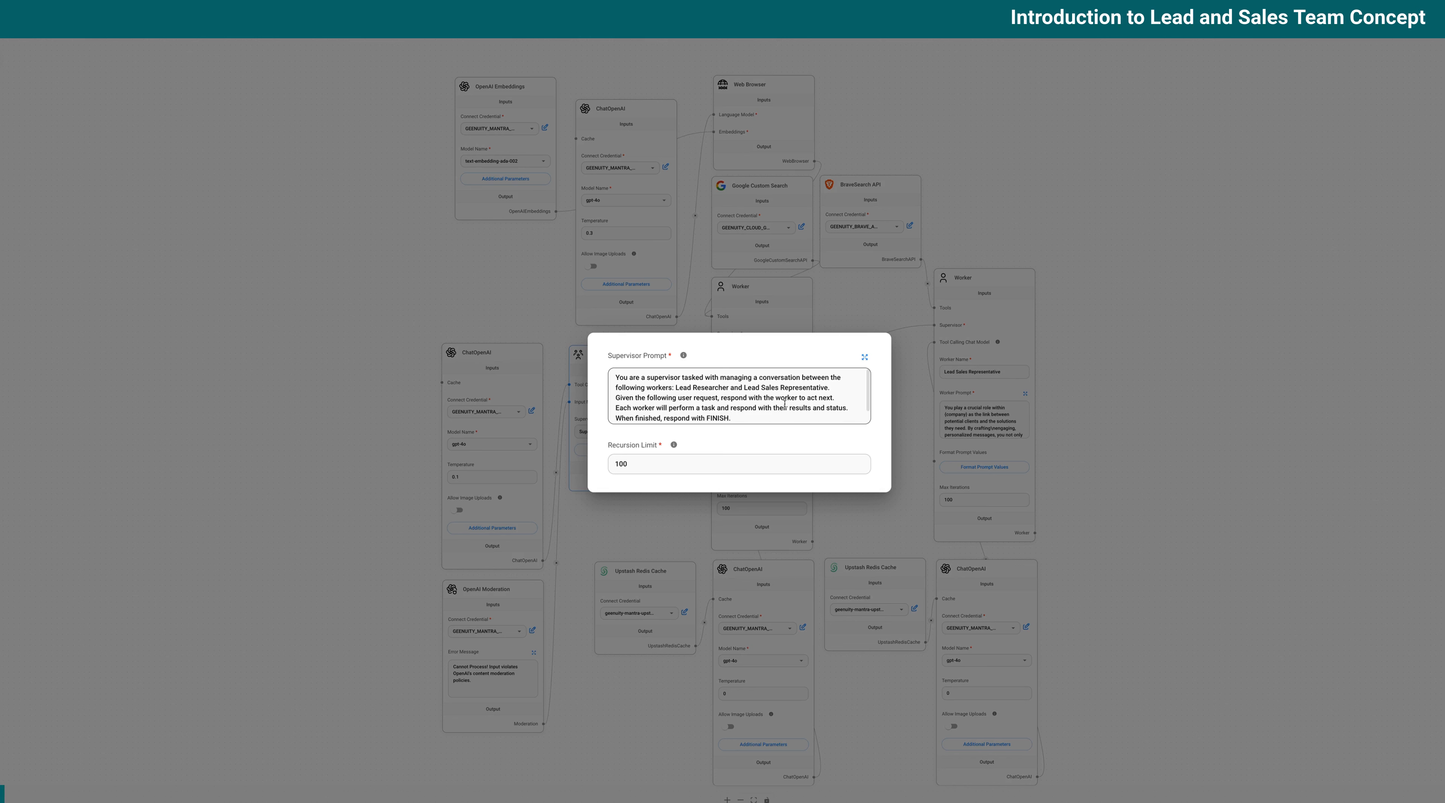
left_click_drag(675, 386, 828, 386)
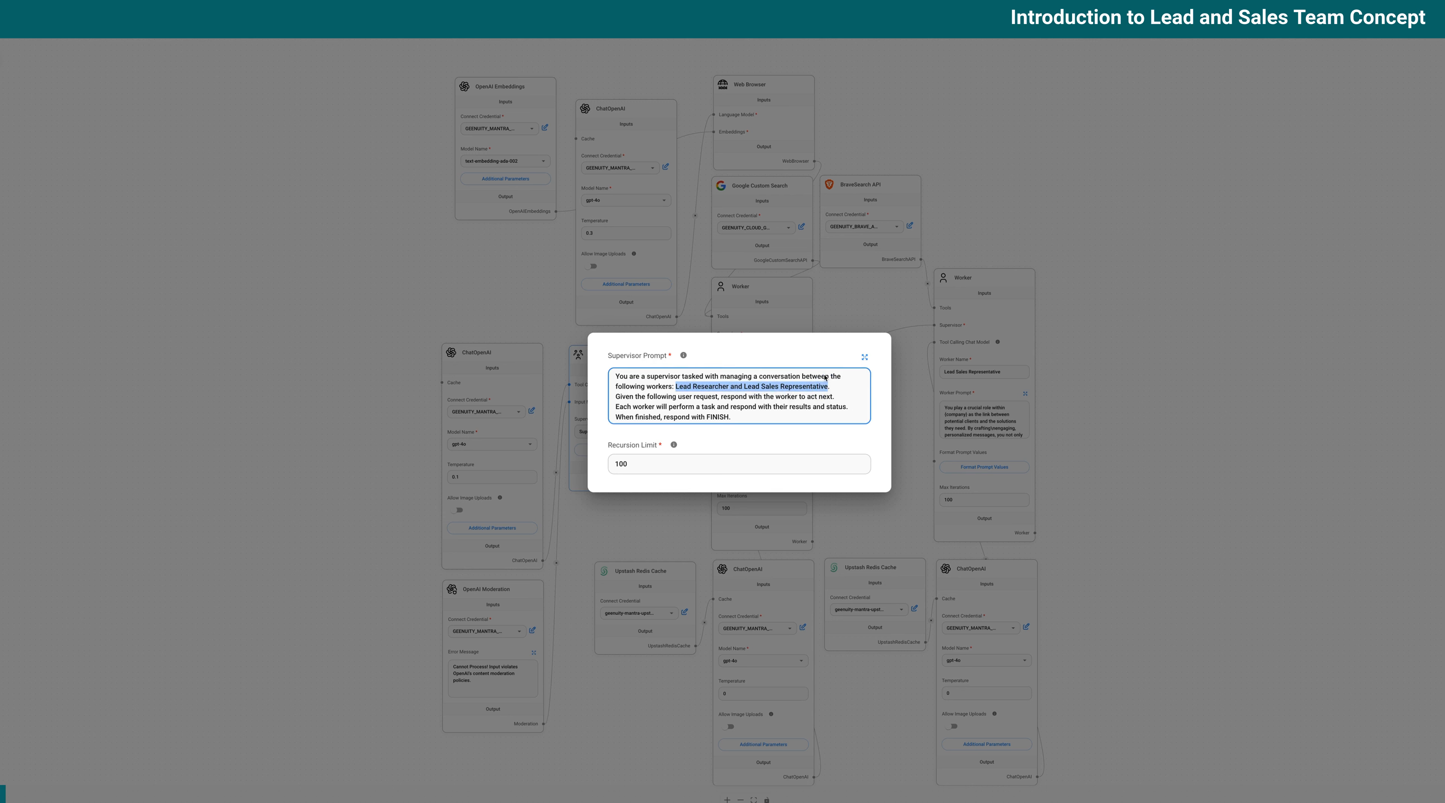
key("BackSpace")
type("{}")
type("team_members")
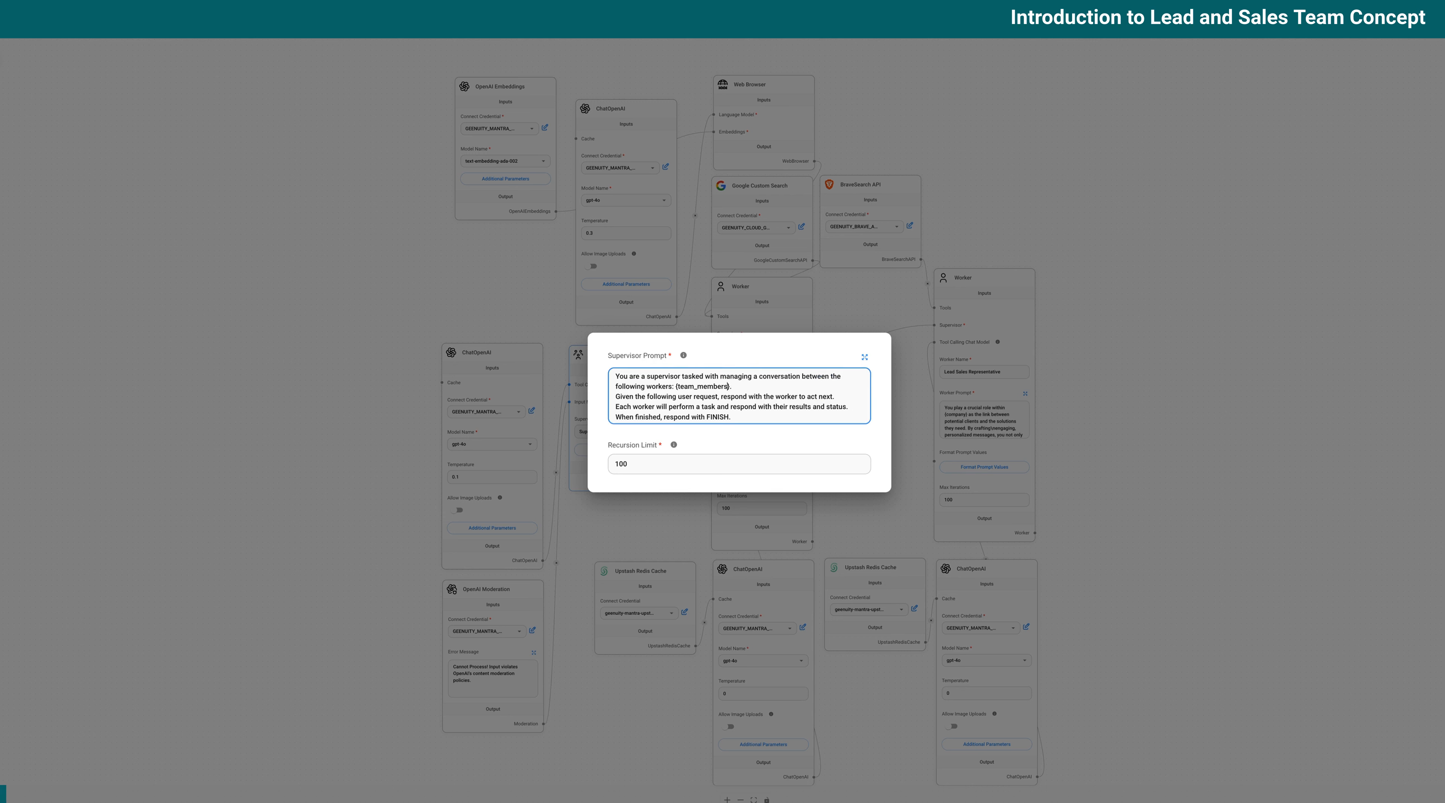
key("Escape")
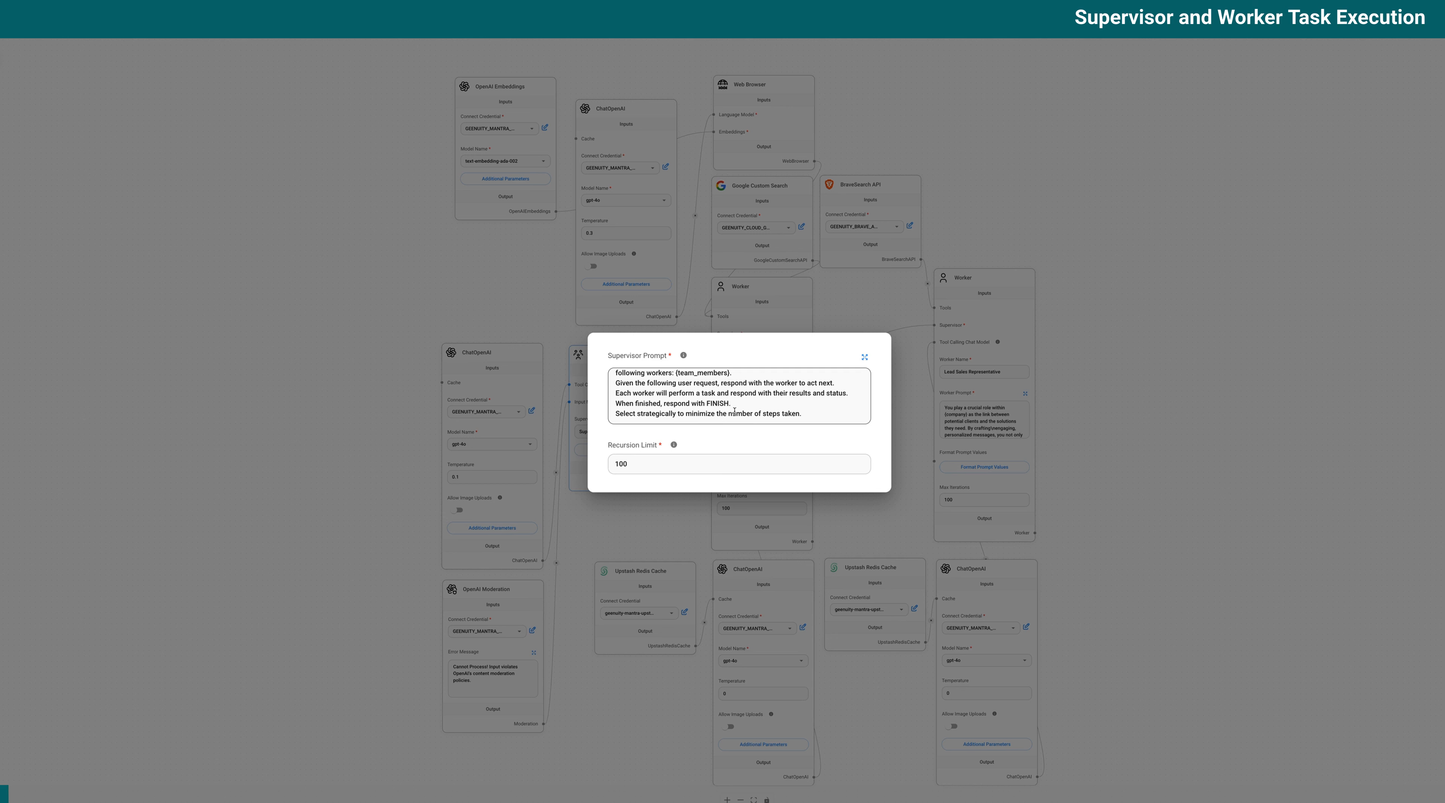
mouse_move(674, 447)
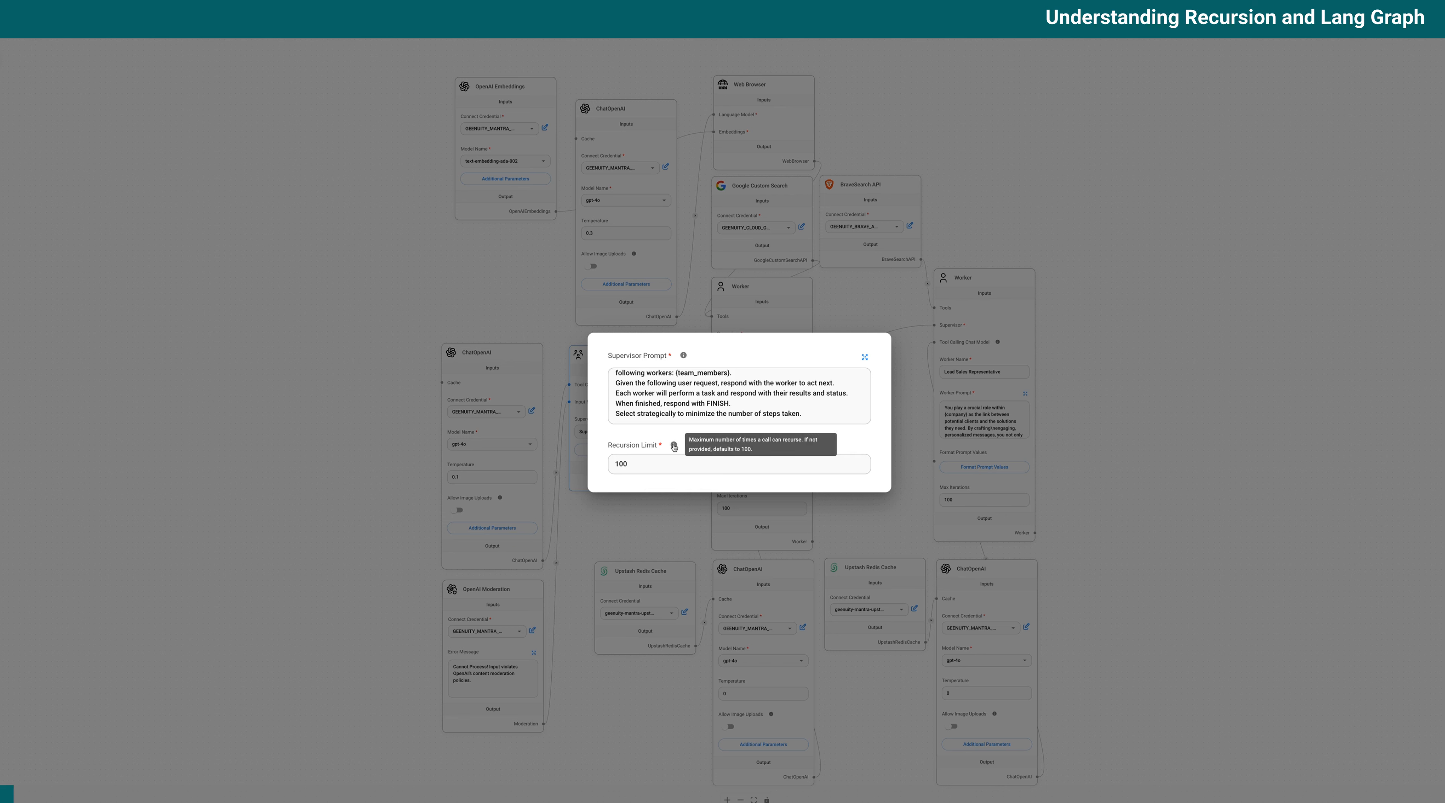
left_click(689, 504)
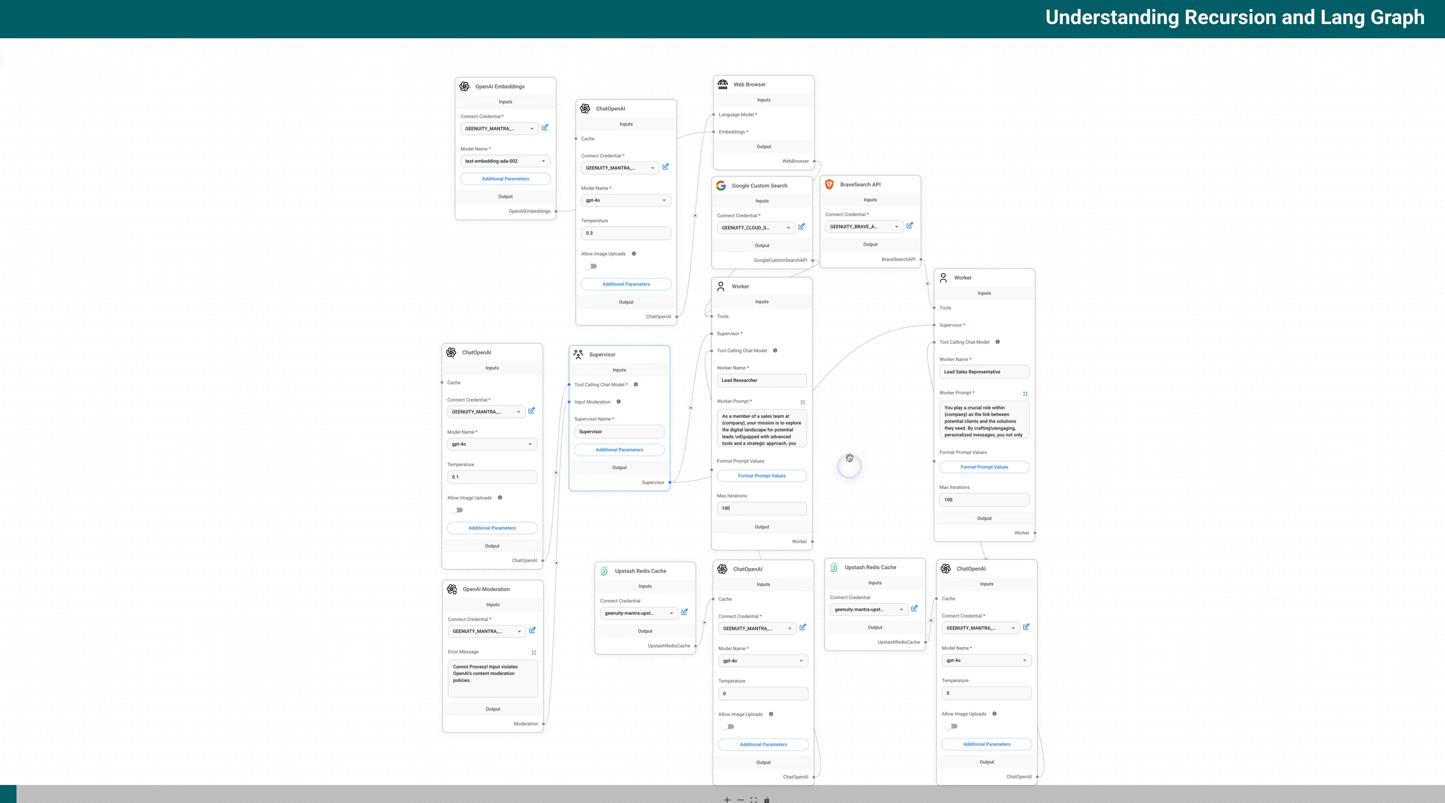
- Review the {company}, {lead_company} and {lead_person} variables in the Lead Researcher's full worker prompt
scroll(876, 374, "up", 5)
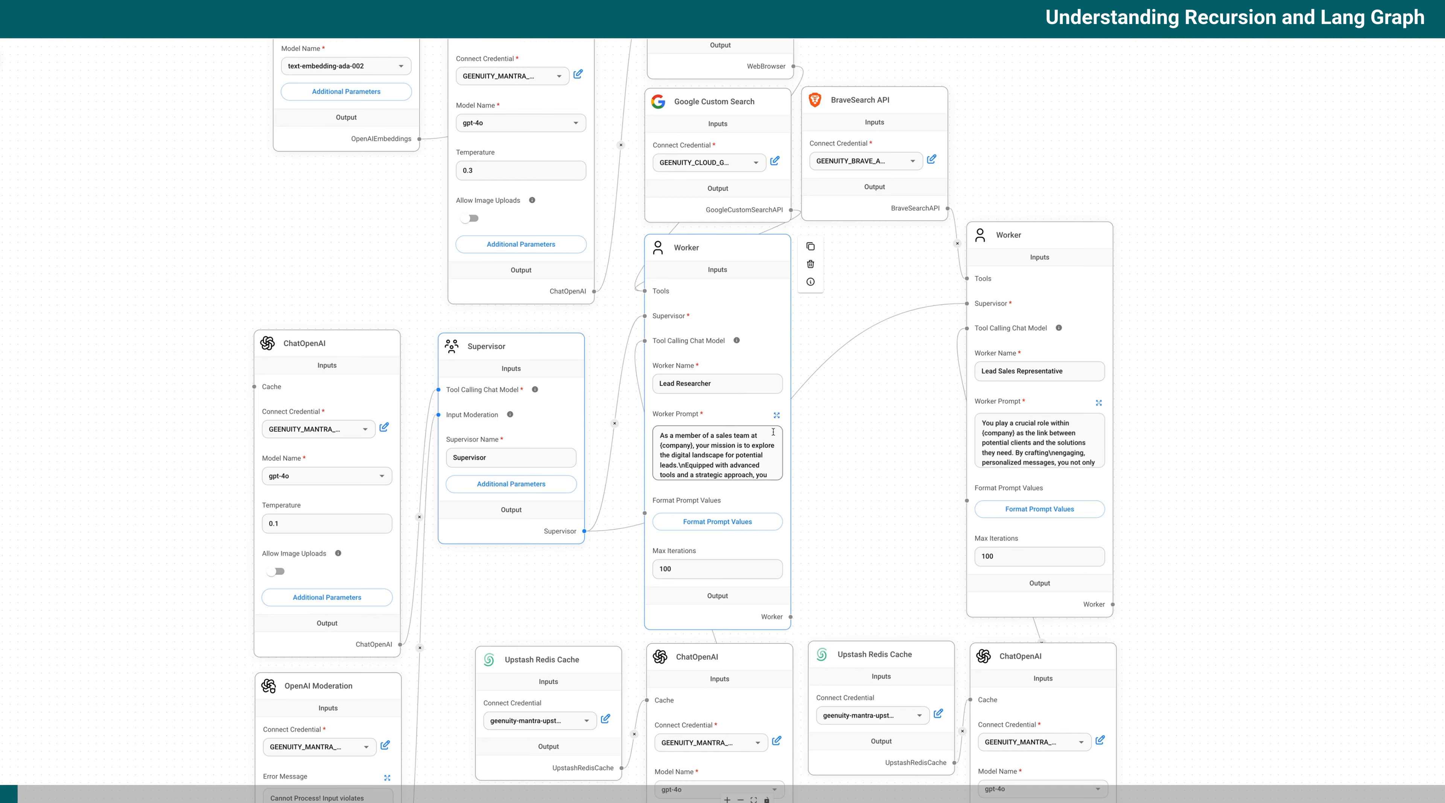
left_click(776, 416)
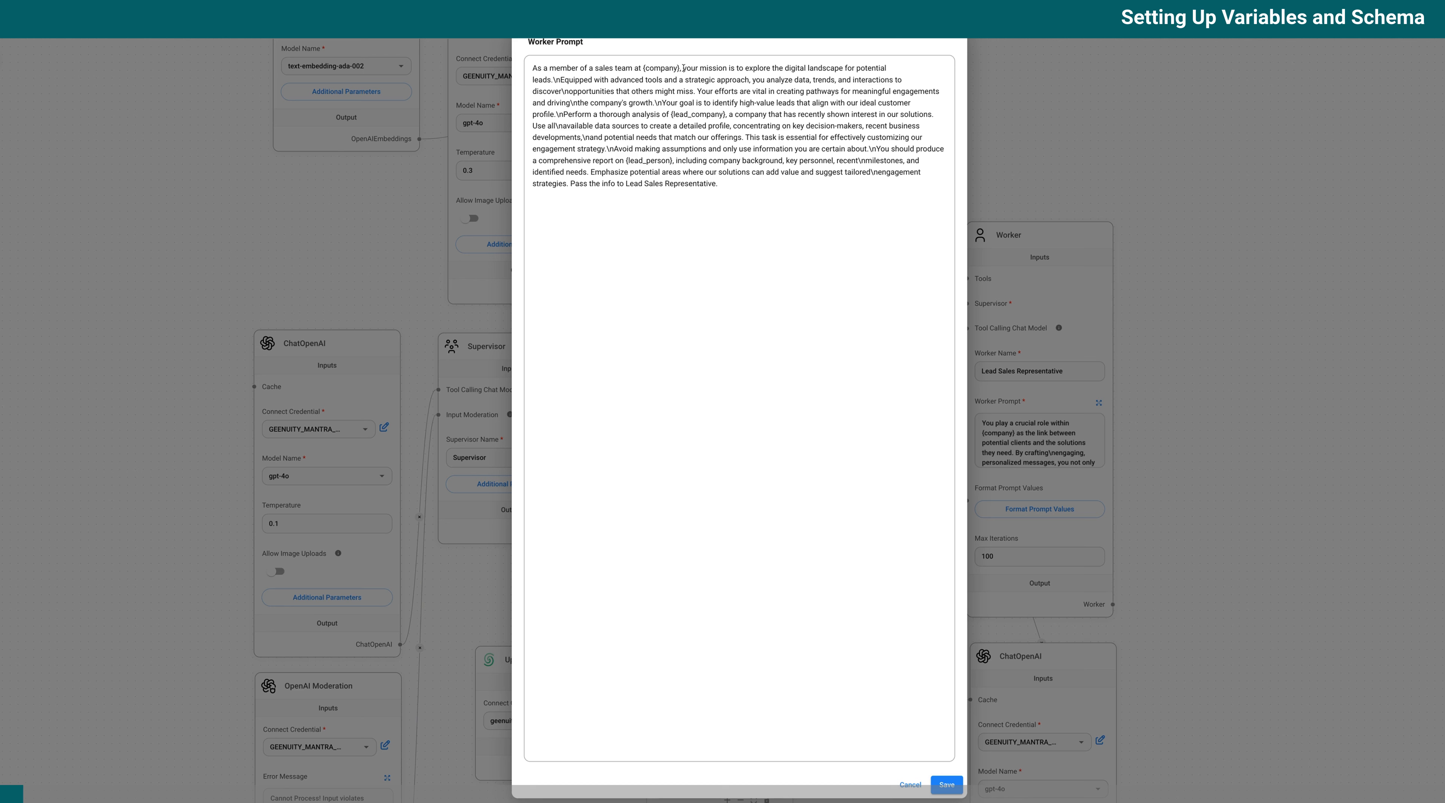
left_click_drag(680, 67, 642, 68)
left_click_drag(725, 114, 672, 111)
left_click_drag(673, 161, 626, 161)
left_click(946, 784)
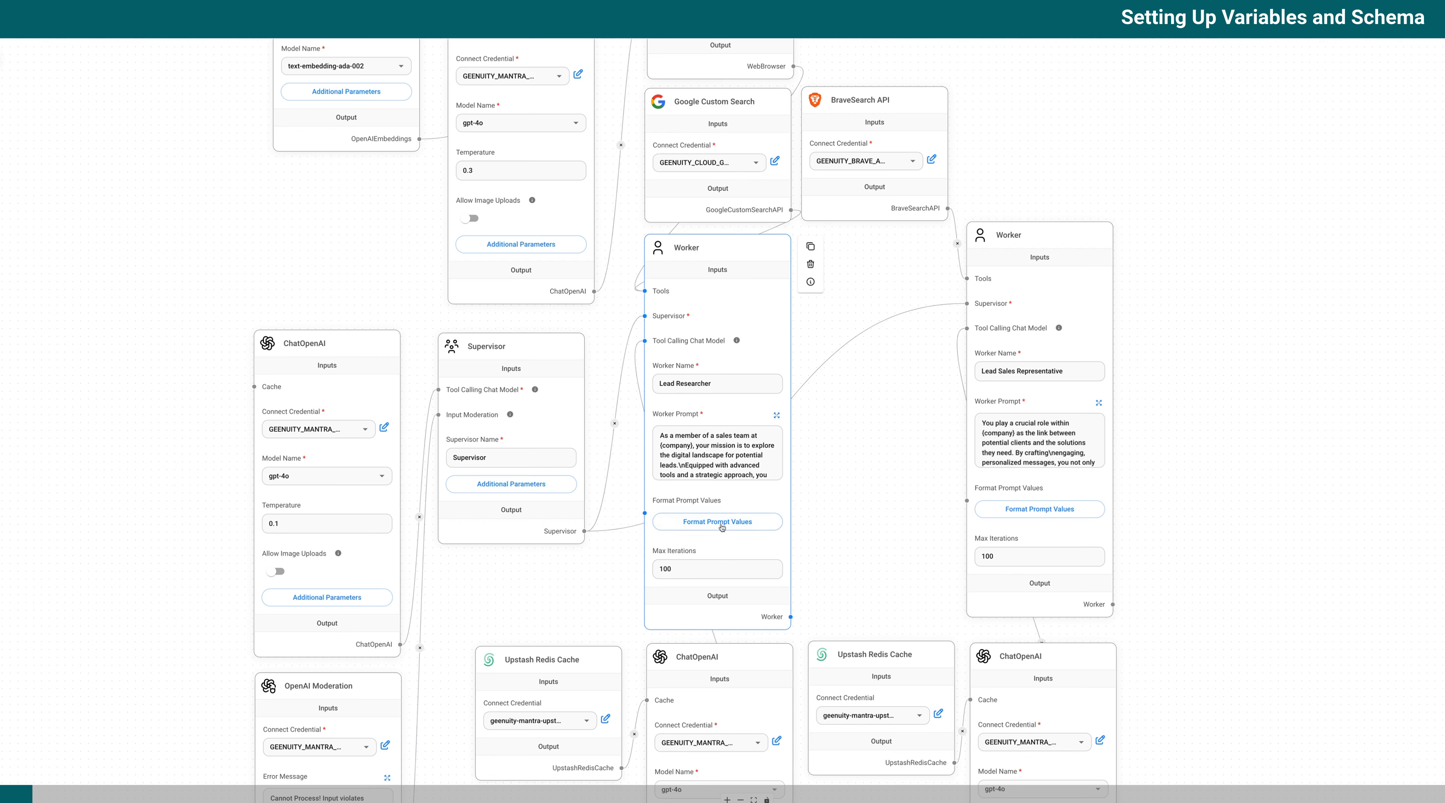
- Add a lead_status key to the Lead Researcher's format prompt values
left_click(697, 528)
mouse_move(649, 425)
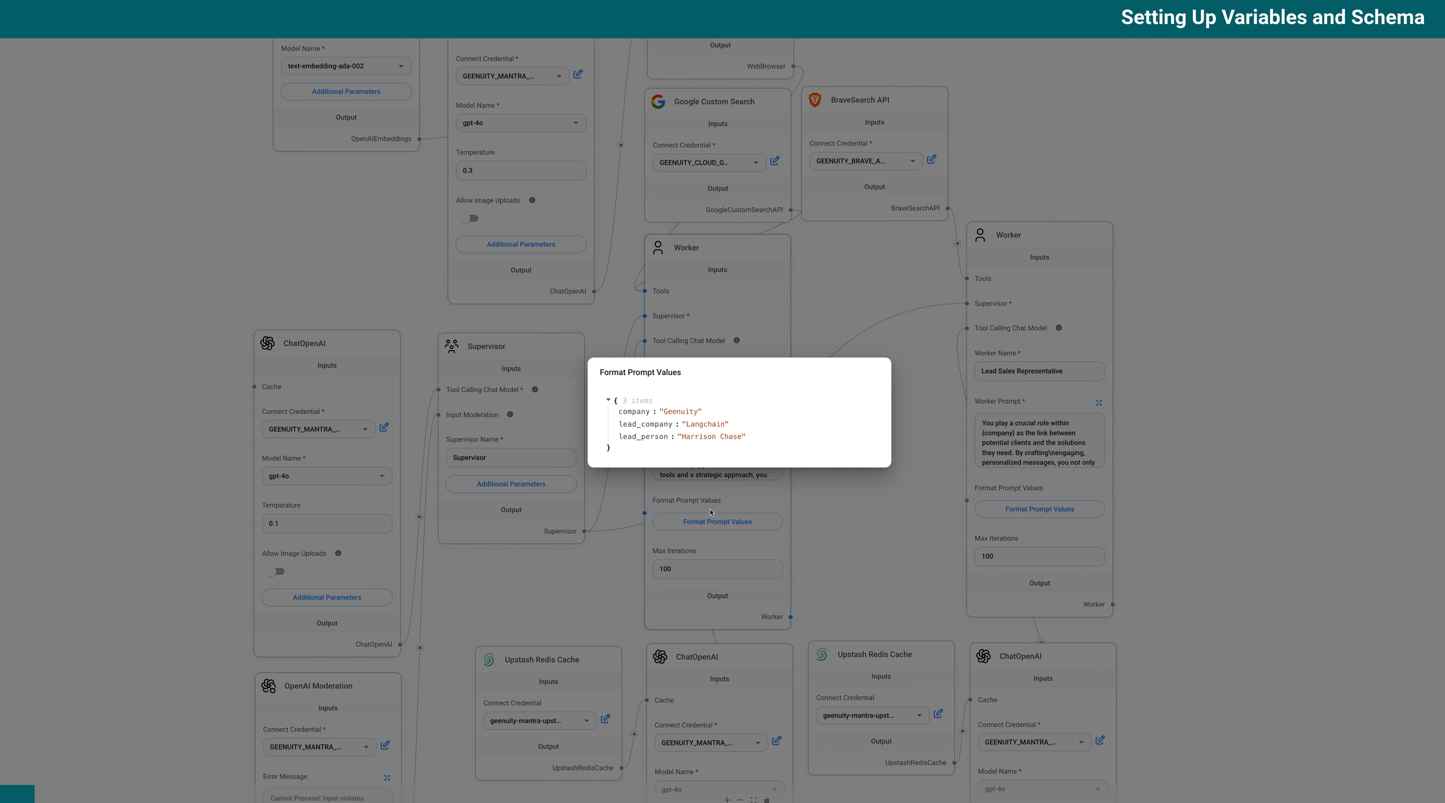
mouse_move(715, 415)
left_click(669, 400)
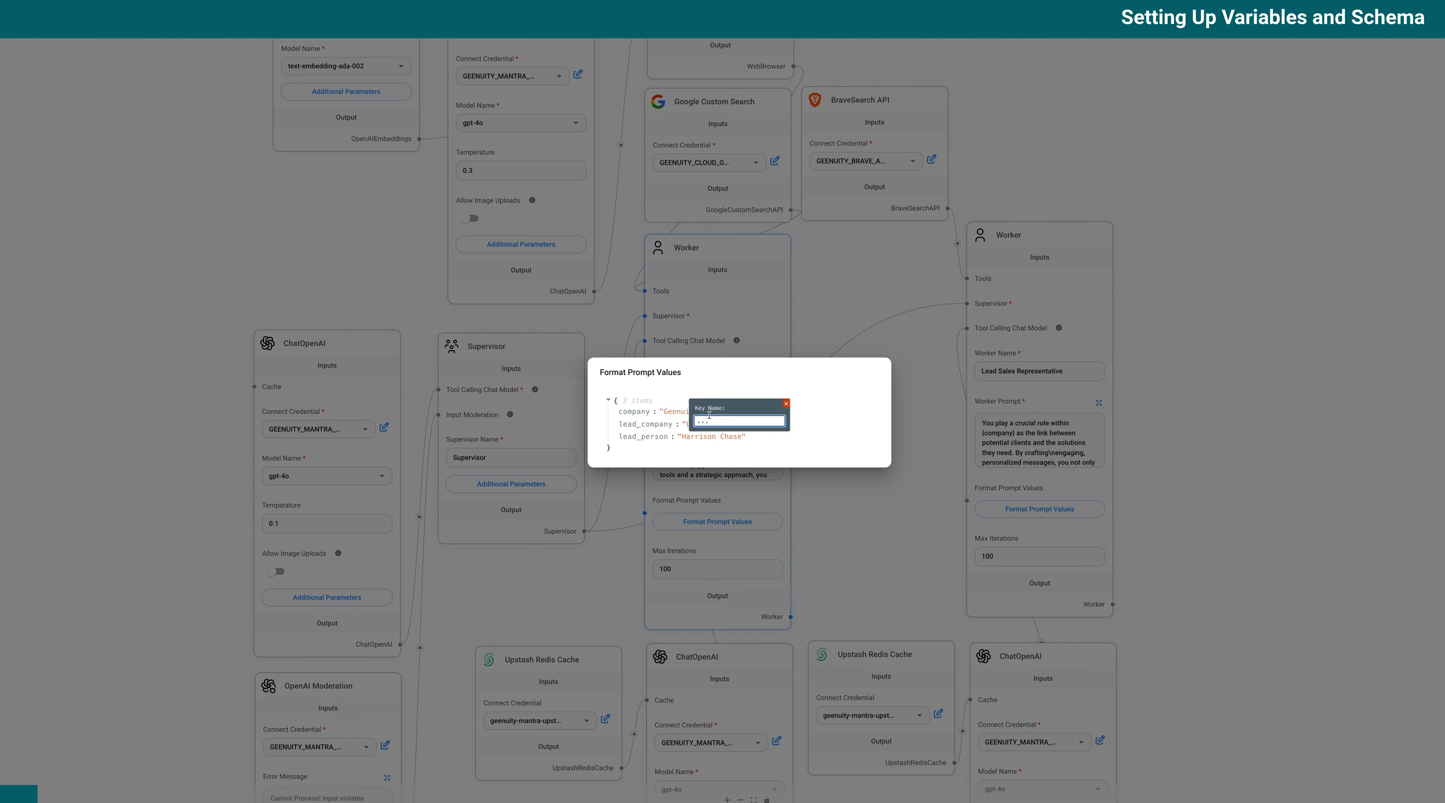
type("lead_status")
key("Return")
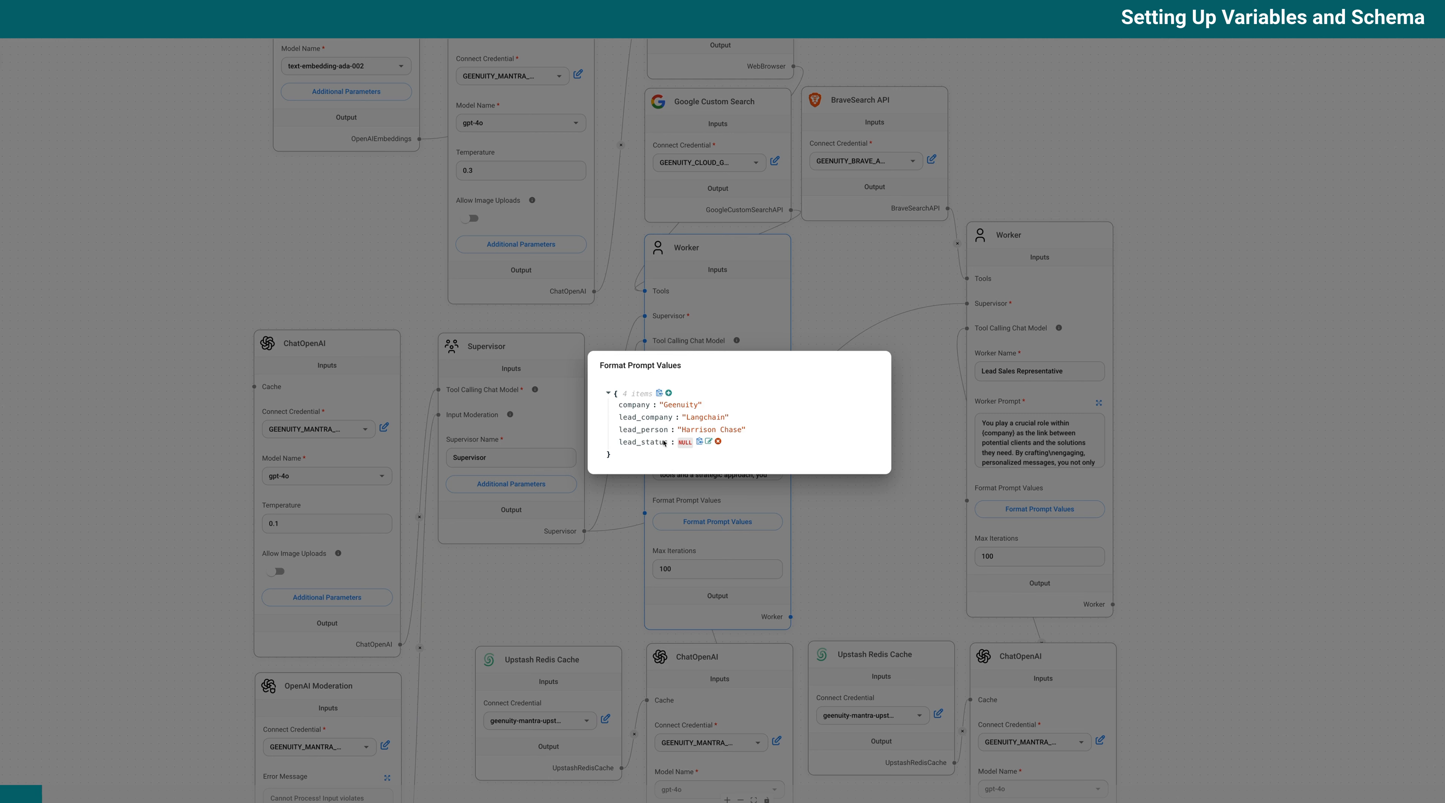
- Set the lead_status prompt value of the Lead Researcher to "in progress"
left_click(707, 443)
left_click(708, 443)
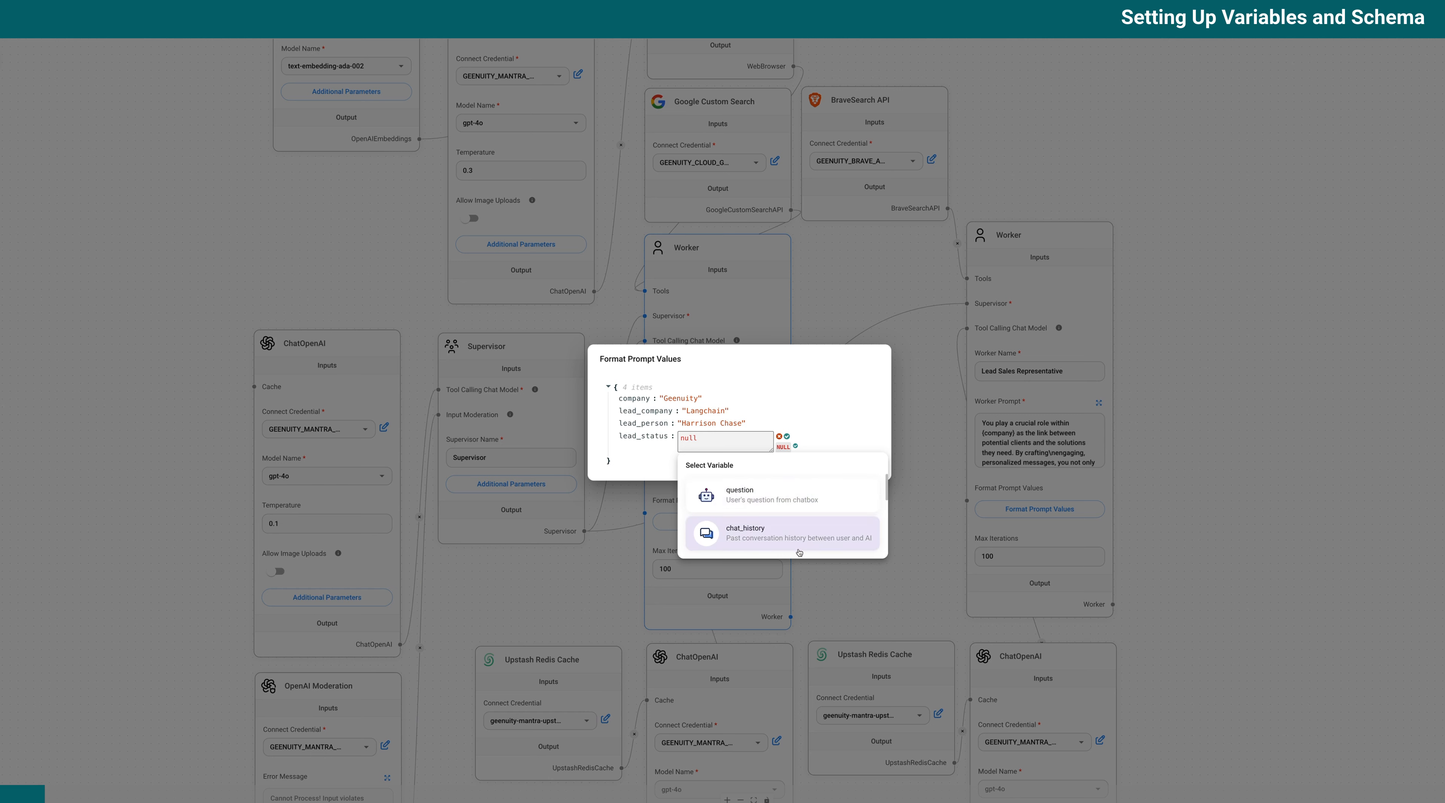
left_click(727, 439)
key("BackSpace")
key("BackSpace")
key("BackSpace")
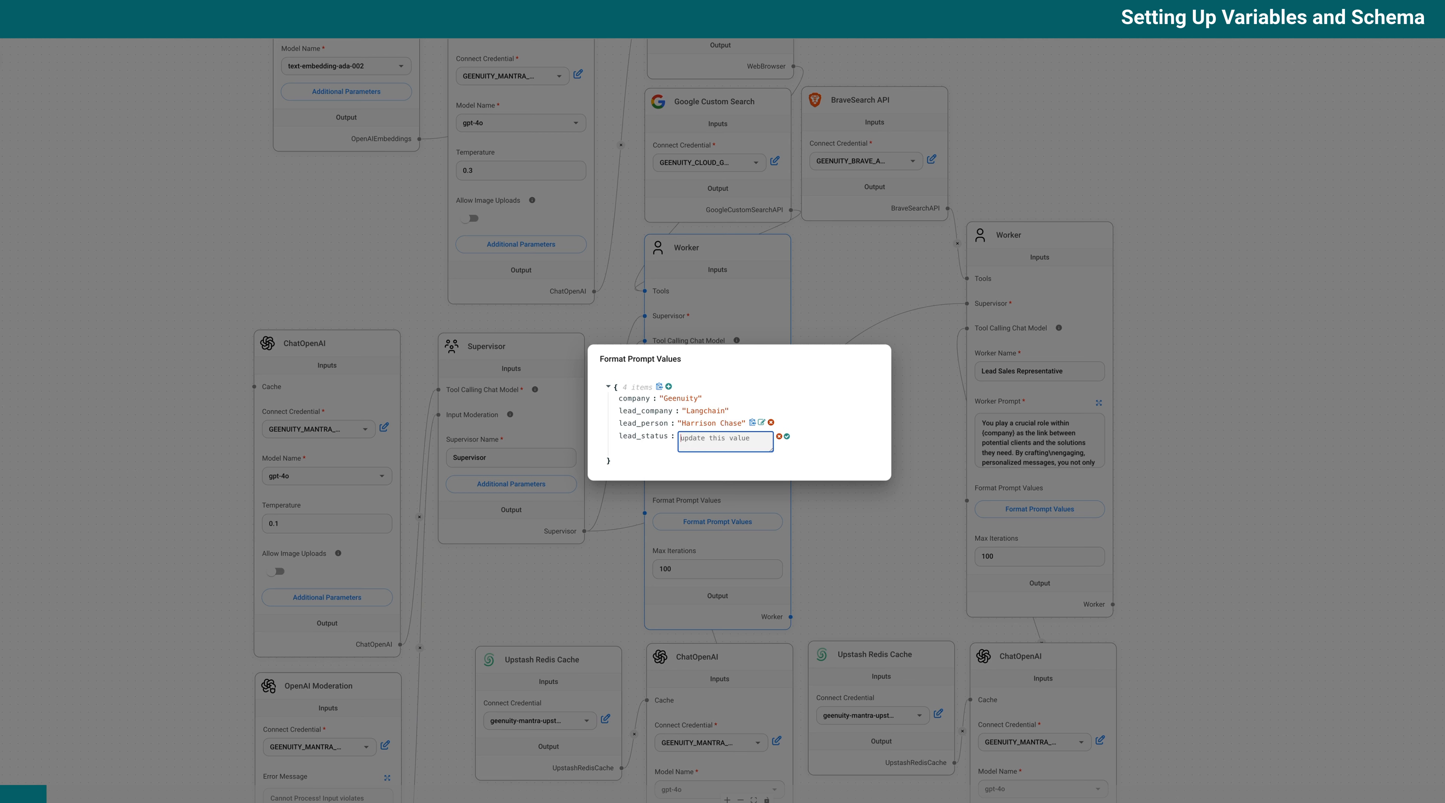
type("in progress")
left_click(786, 437)
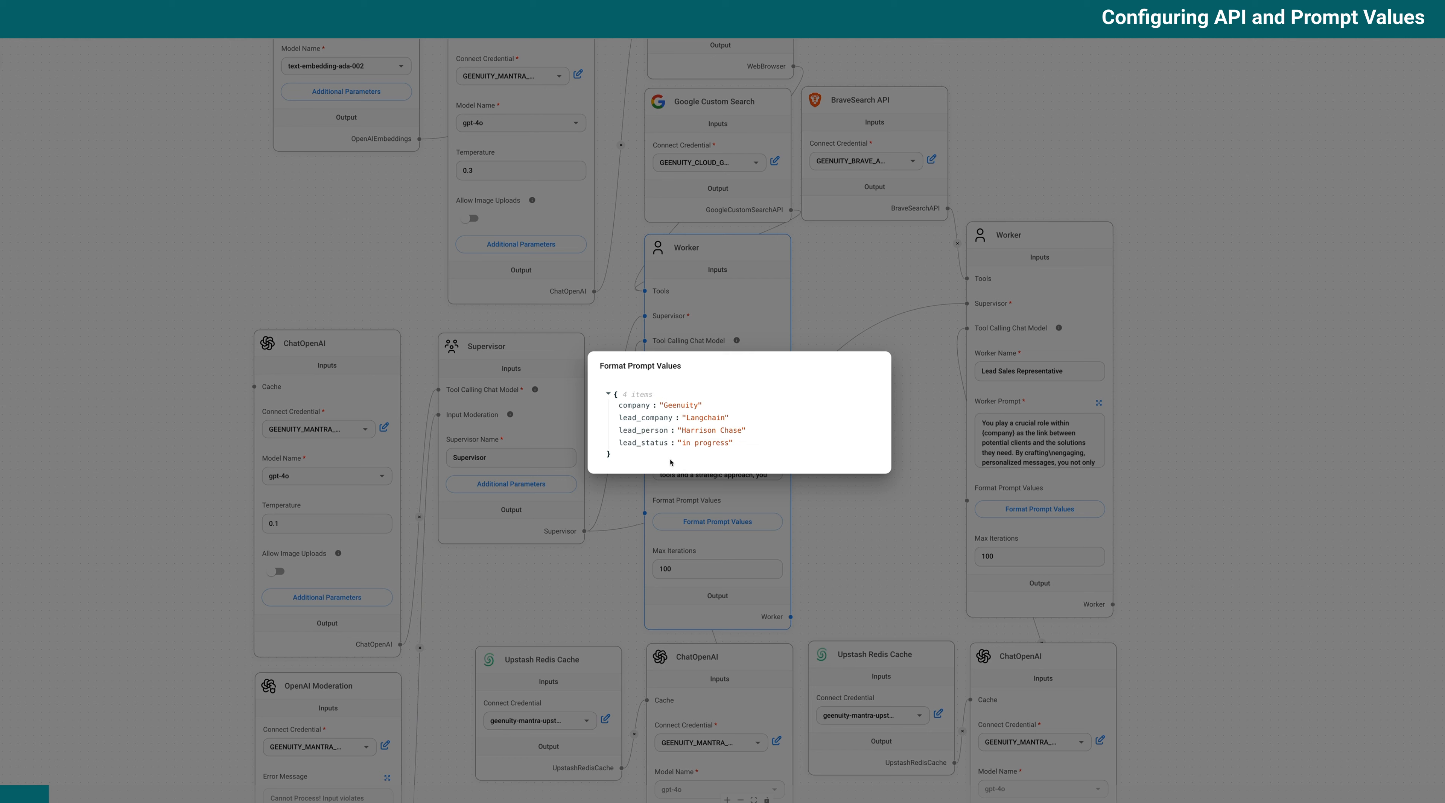
left_click(859, 533)
- Show the flow's cURL API example with its input config and expand the Worker parameters
left_click(1414, 19)
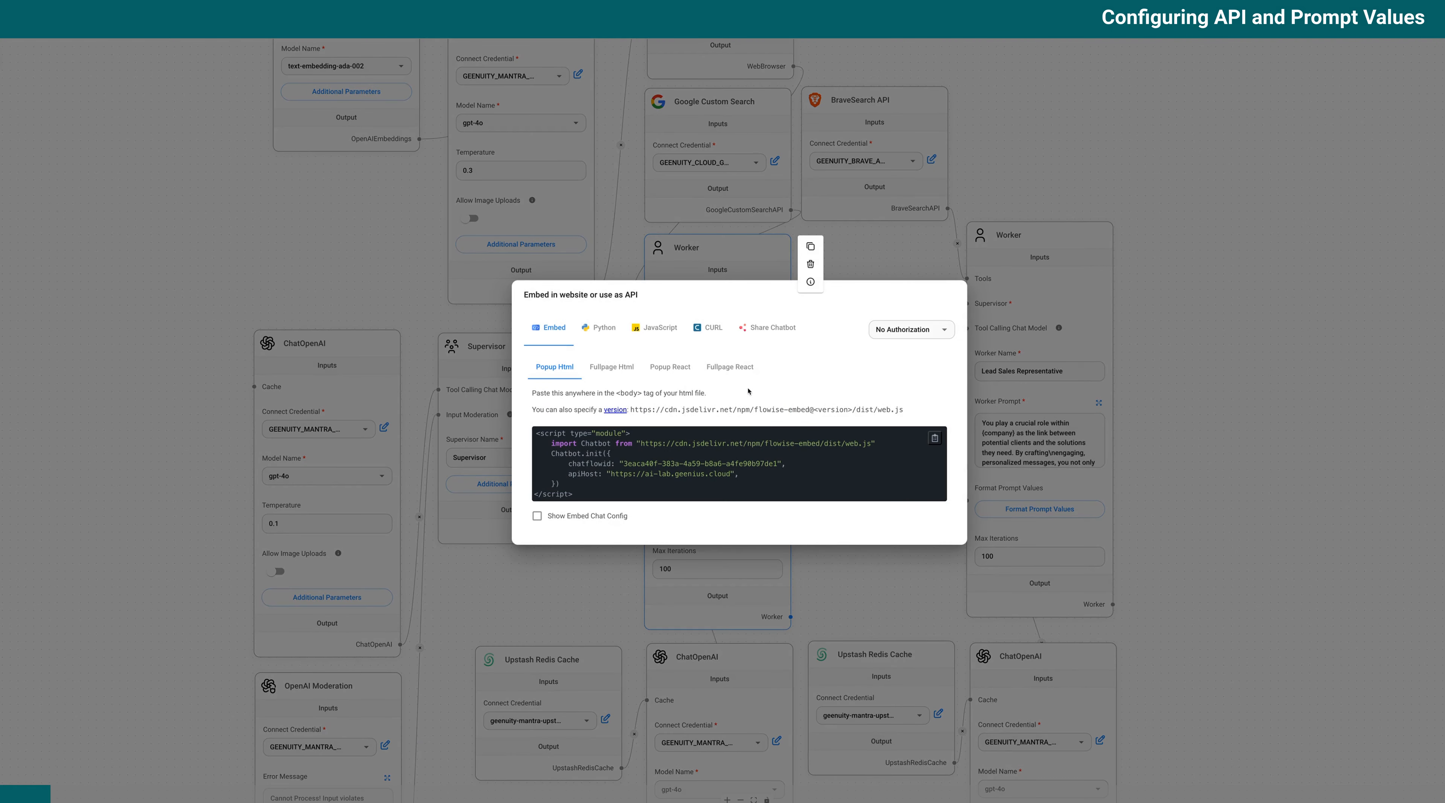
left_click(708, 328)
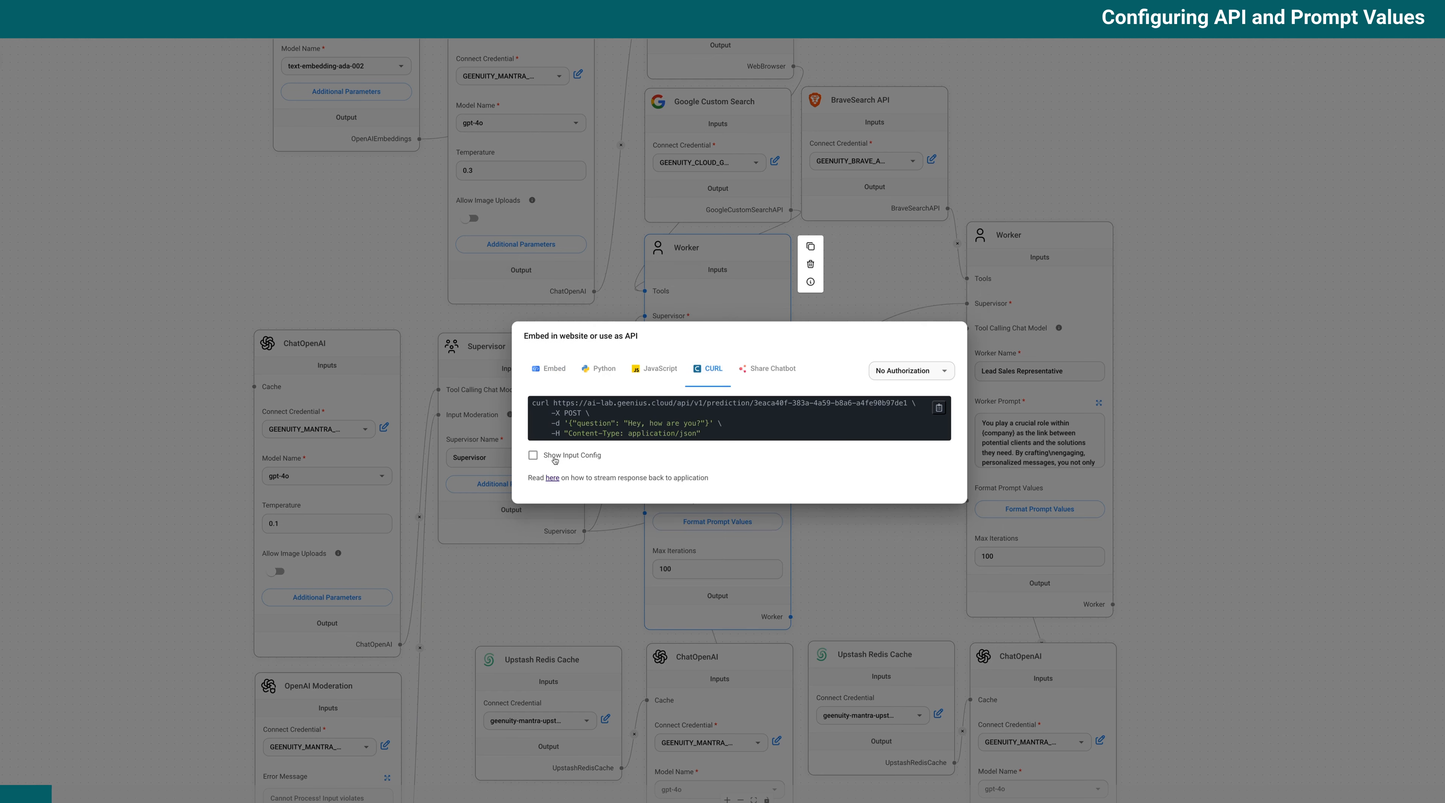
left_click(533, 455)
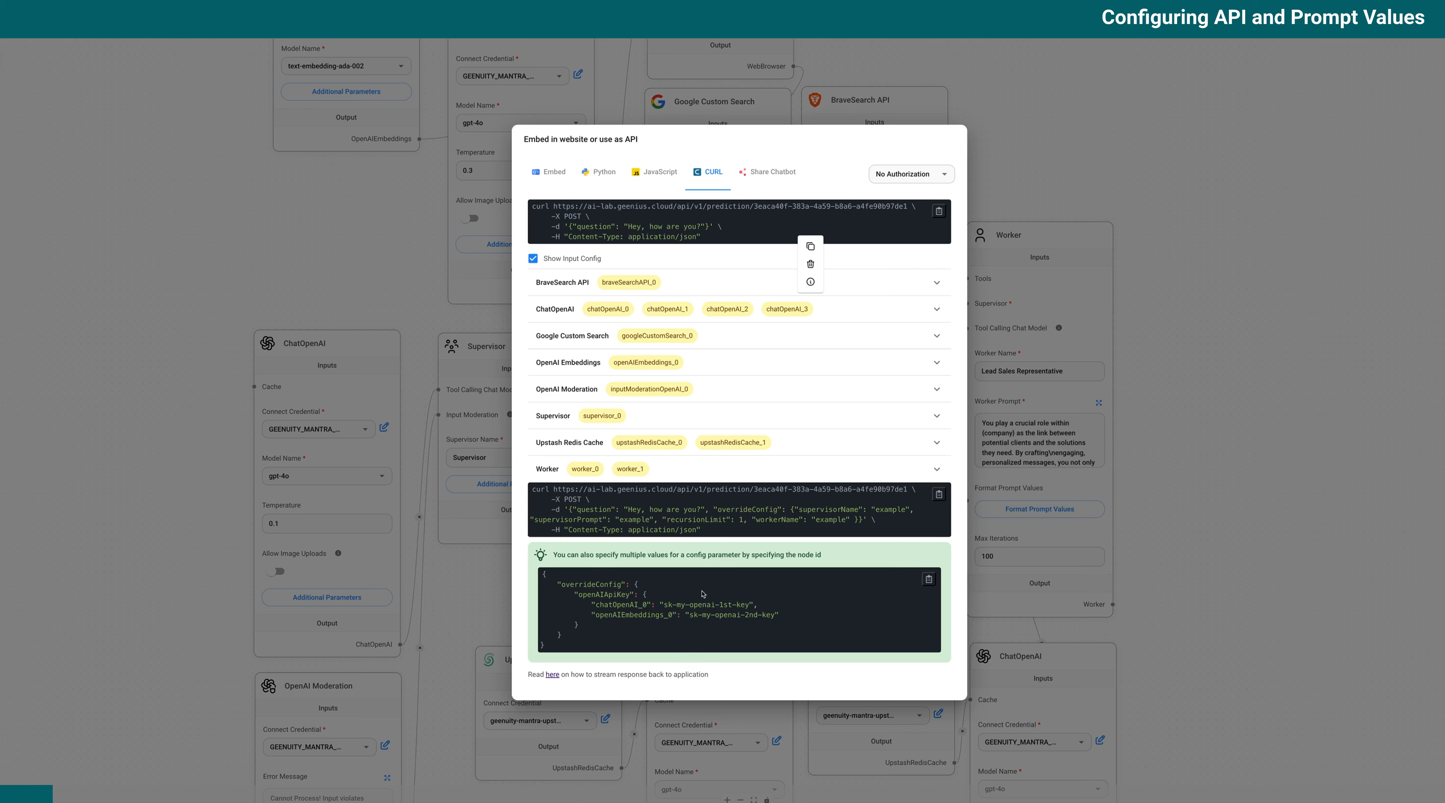
left_click(658, 475)
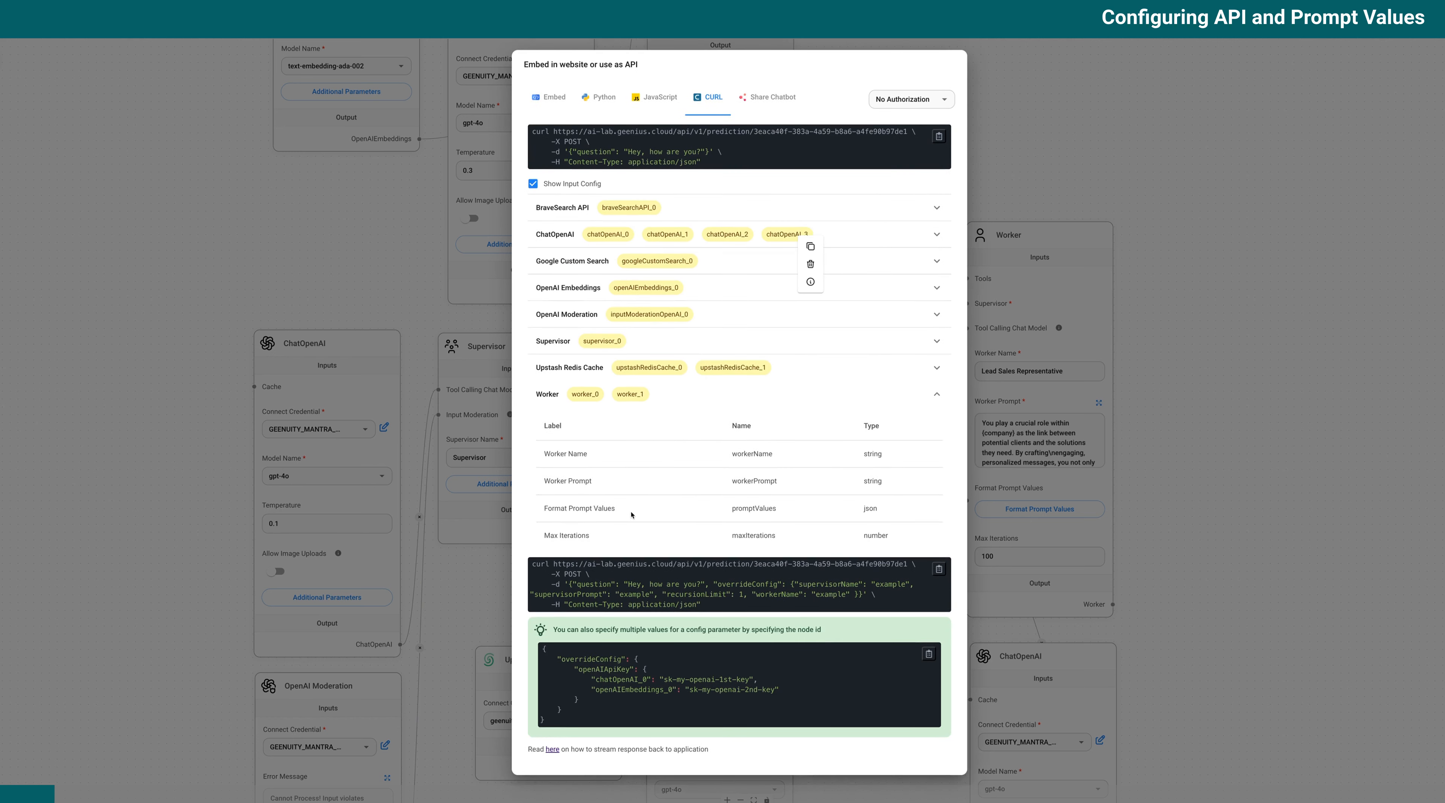
- Examine the Worker's Format Prompt Values entry, its promptValues name and the request URL in the cURL example
left_click_drag(544, 509, 613, 509)
left_click_drag(732, 508, 771, 514)
left_click_drag(904, 564, 553, 564)
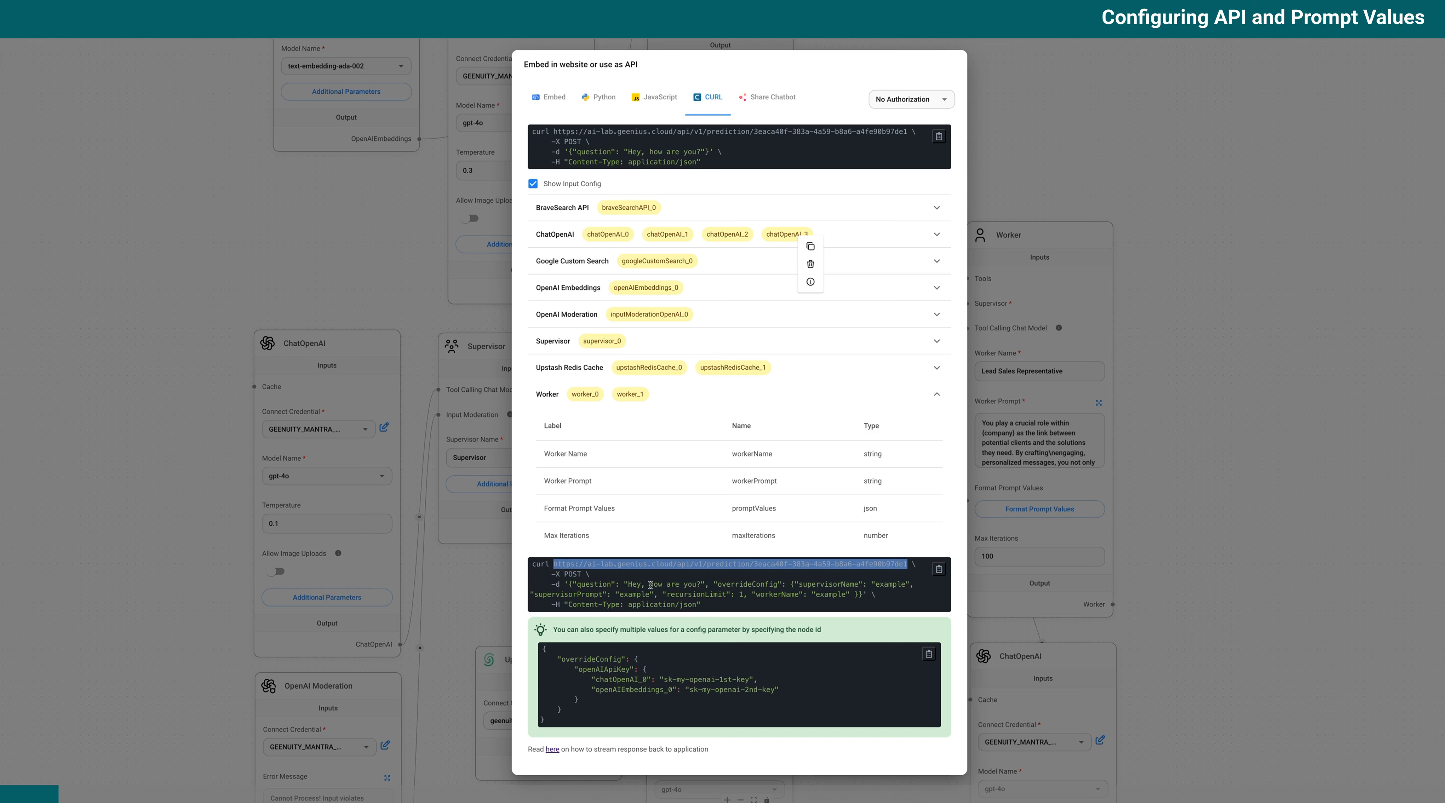
left_click(886, 466)
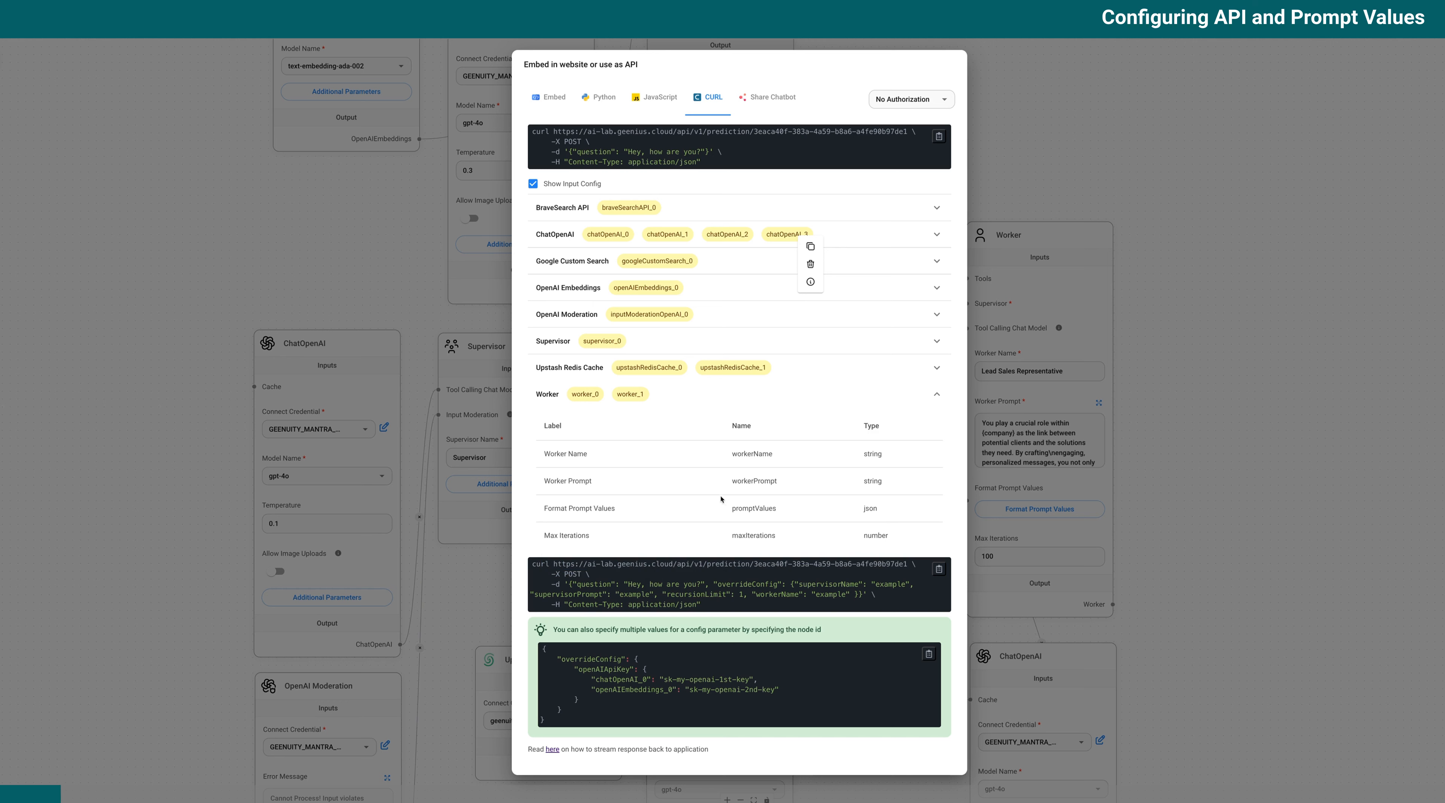
left_click(1247, 499)
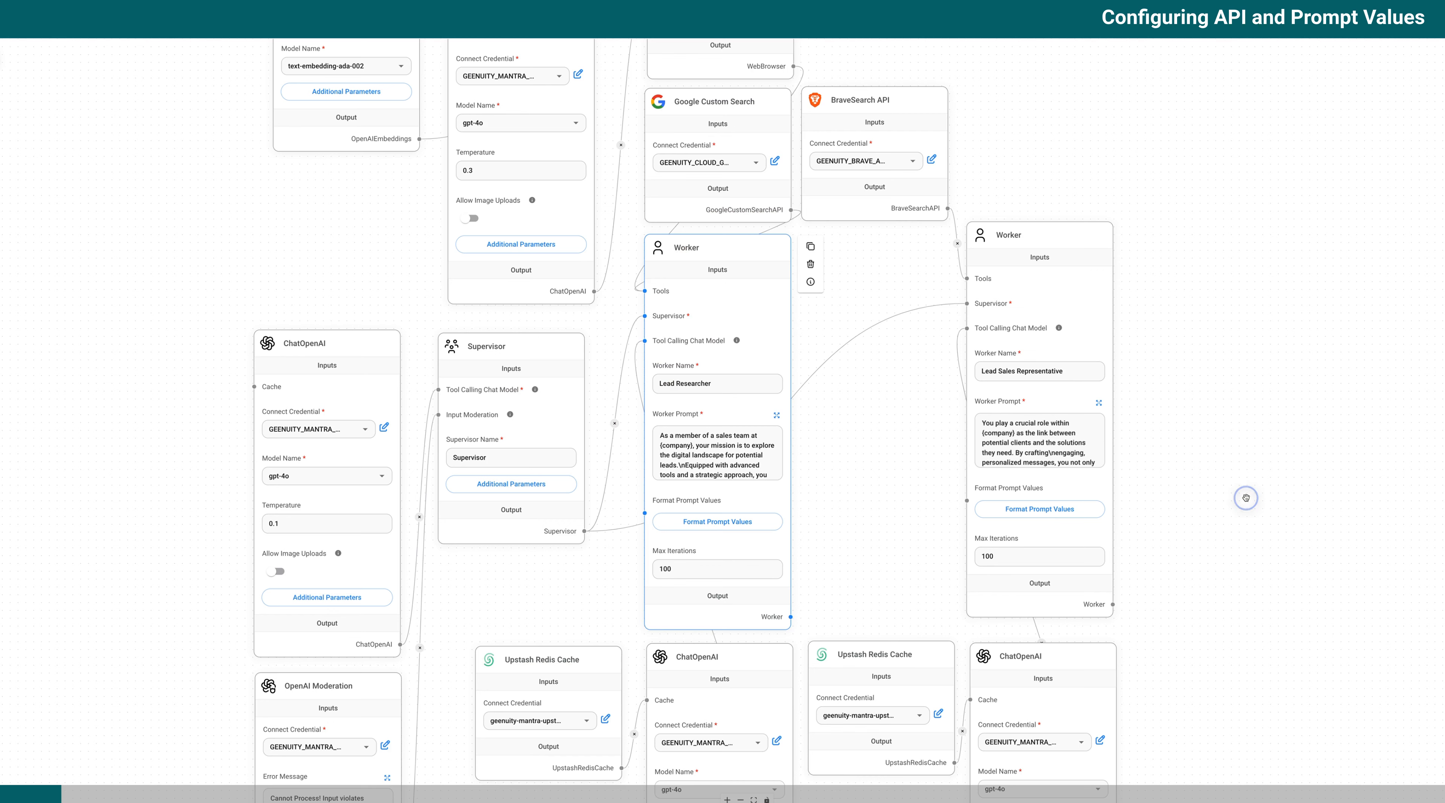
- Compare the Lead Researcher's format prompt values with the variables used in its worker prompt
left_click(732, 526)
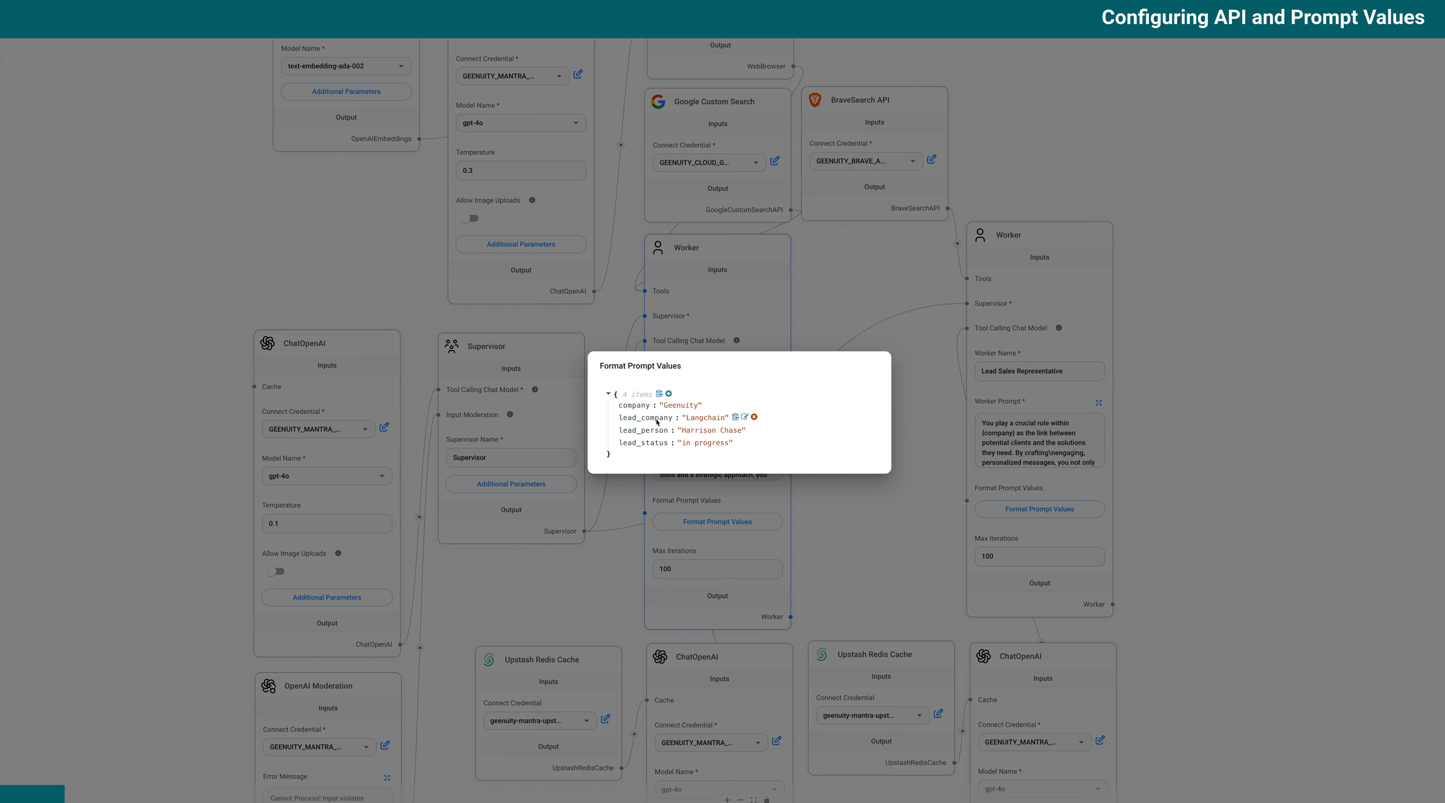
left_click(746, 498)
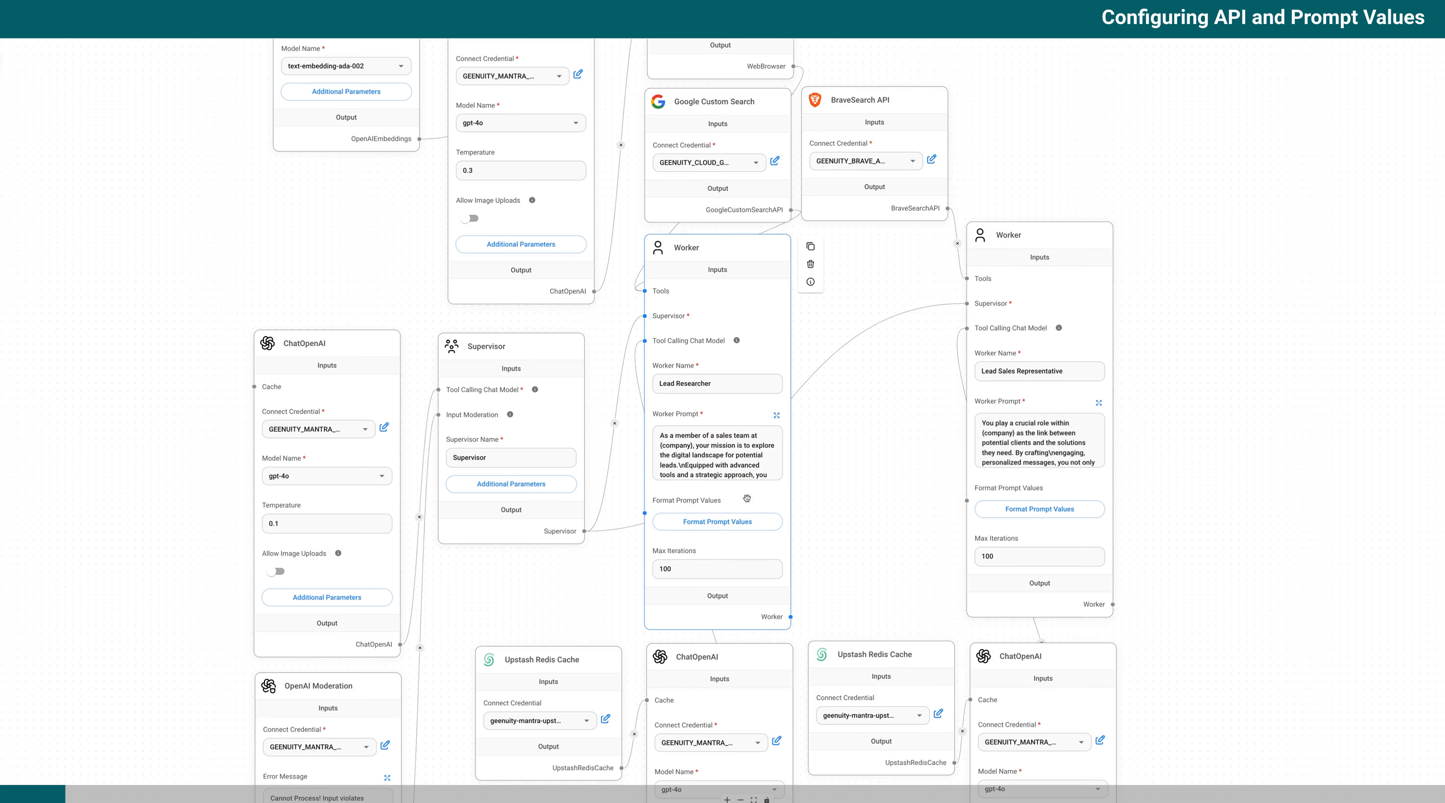
left_click(775, 415)
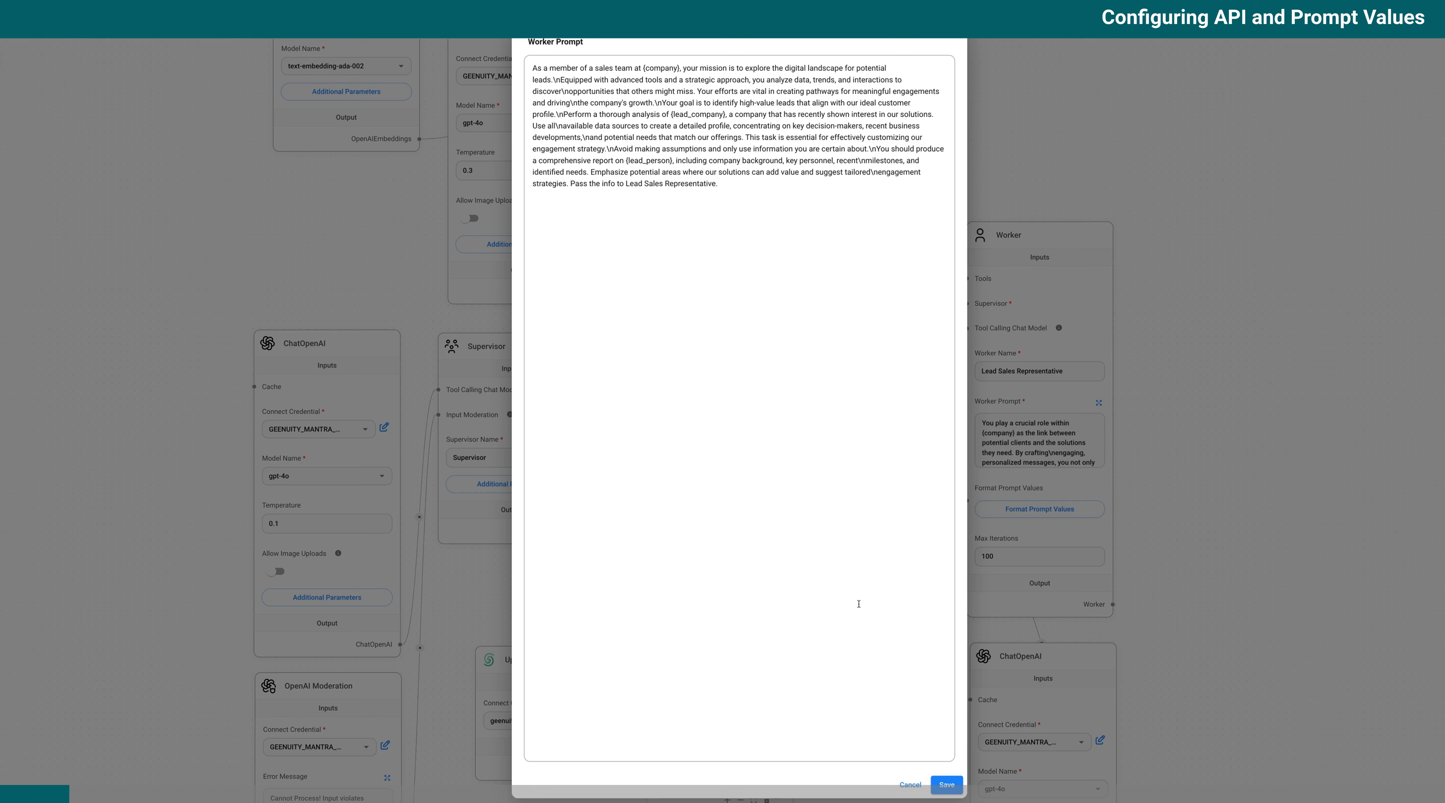
left_click(946, 785)
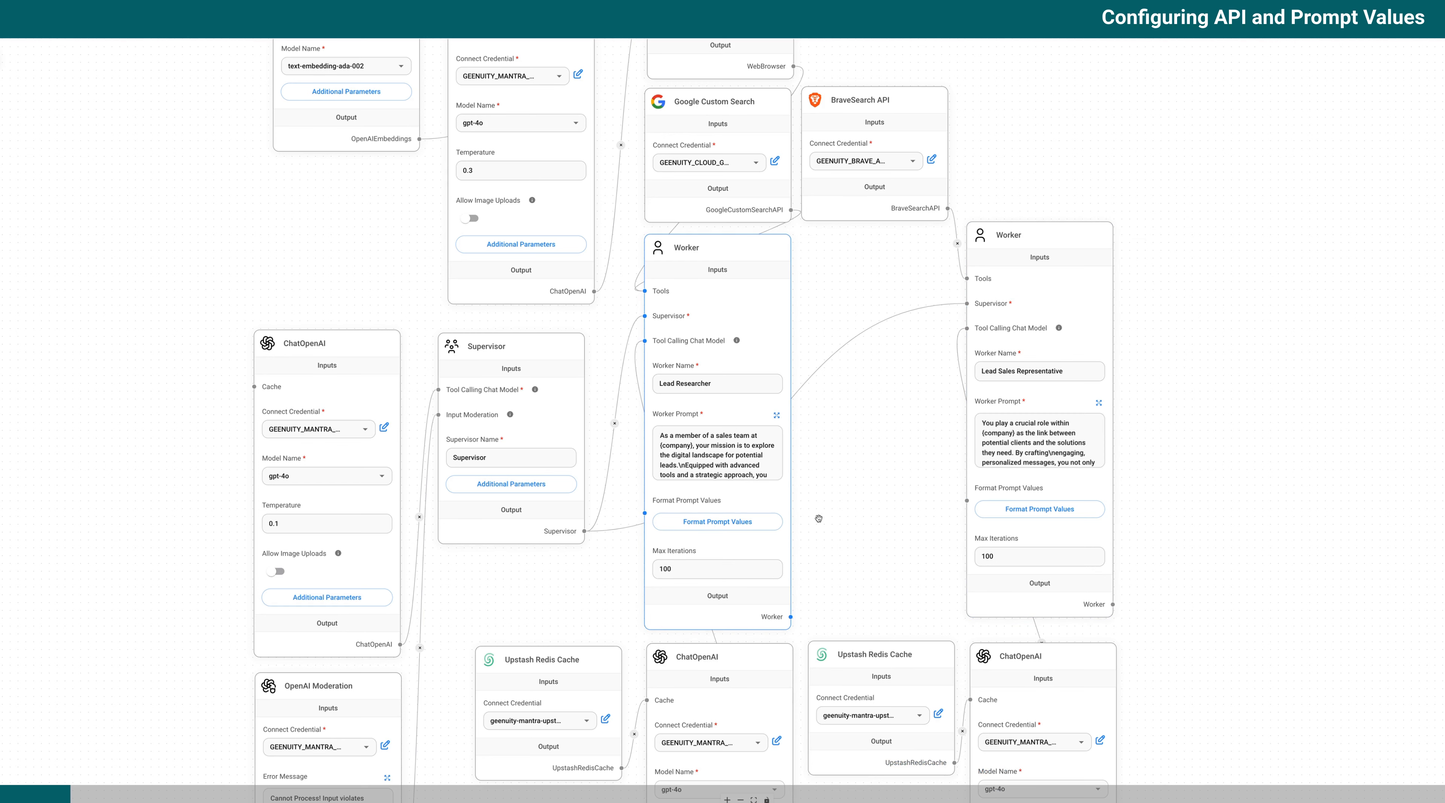
- Compare the Lead Researcher's format prompt values with the promptValues parameter and the overrideConfig example in the API details
left_click(735, 524)
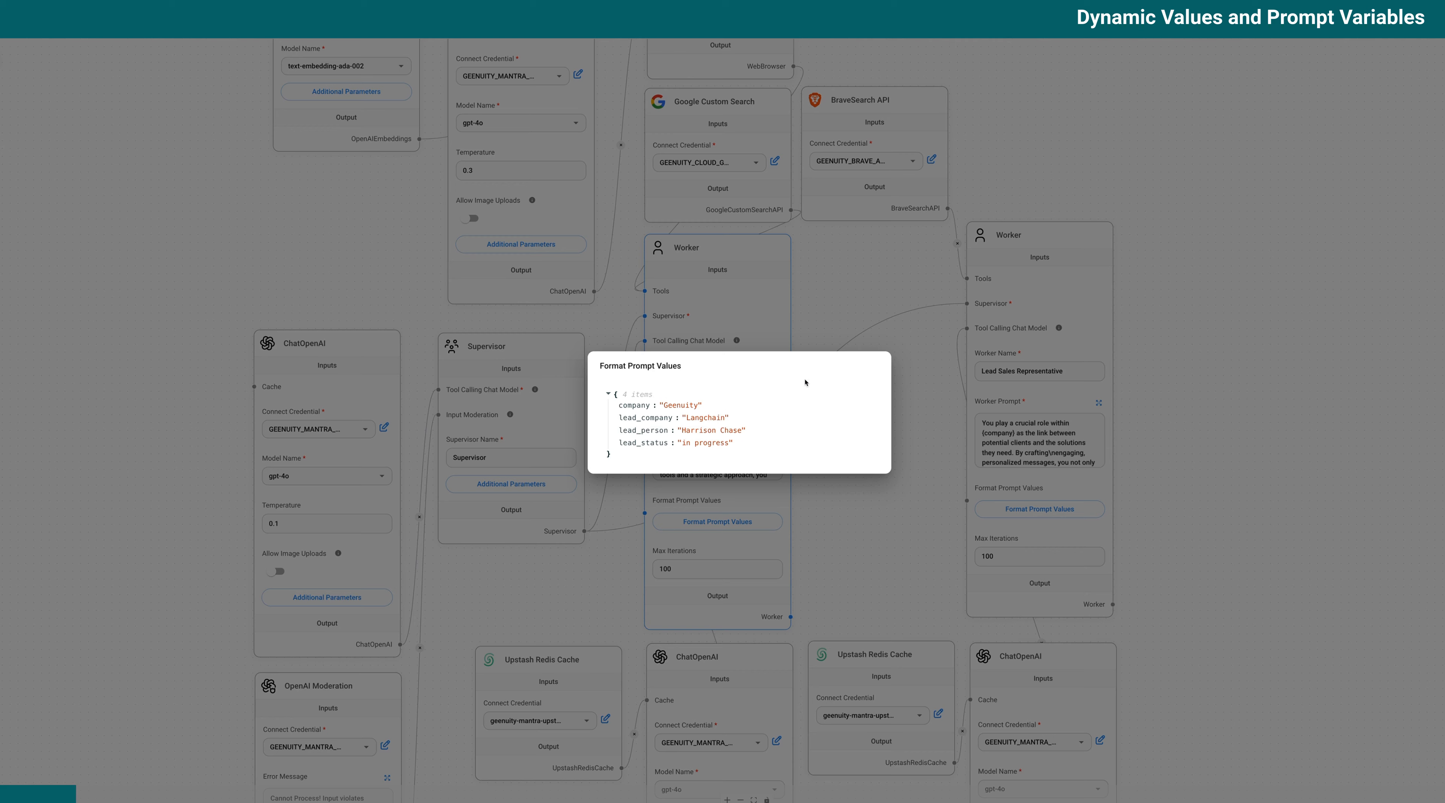
left_click(913, 333)
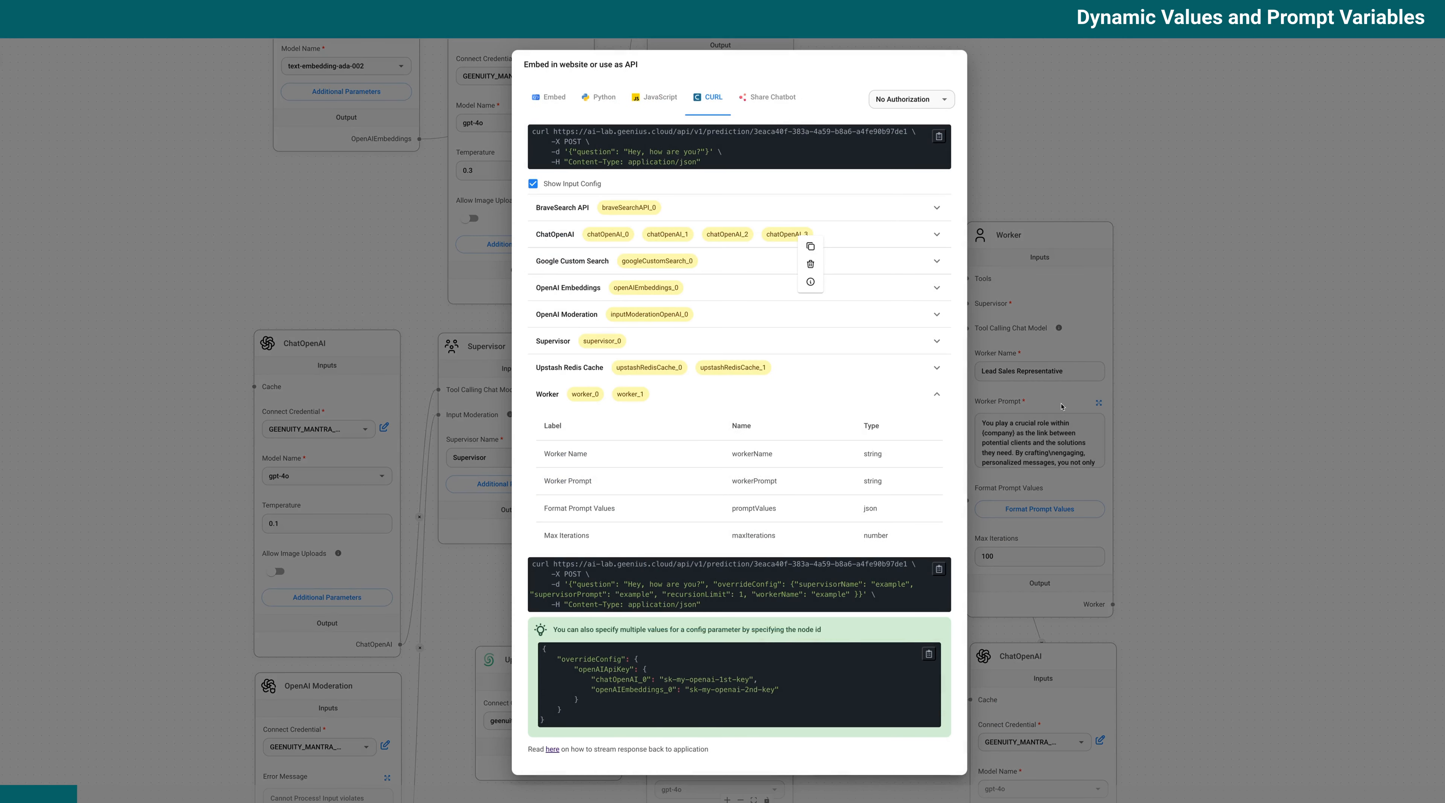
left_click(1061, 406)
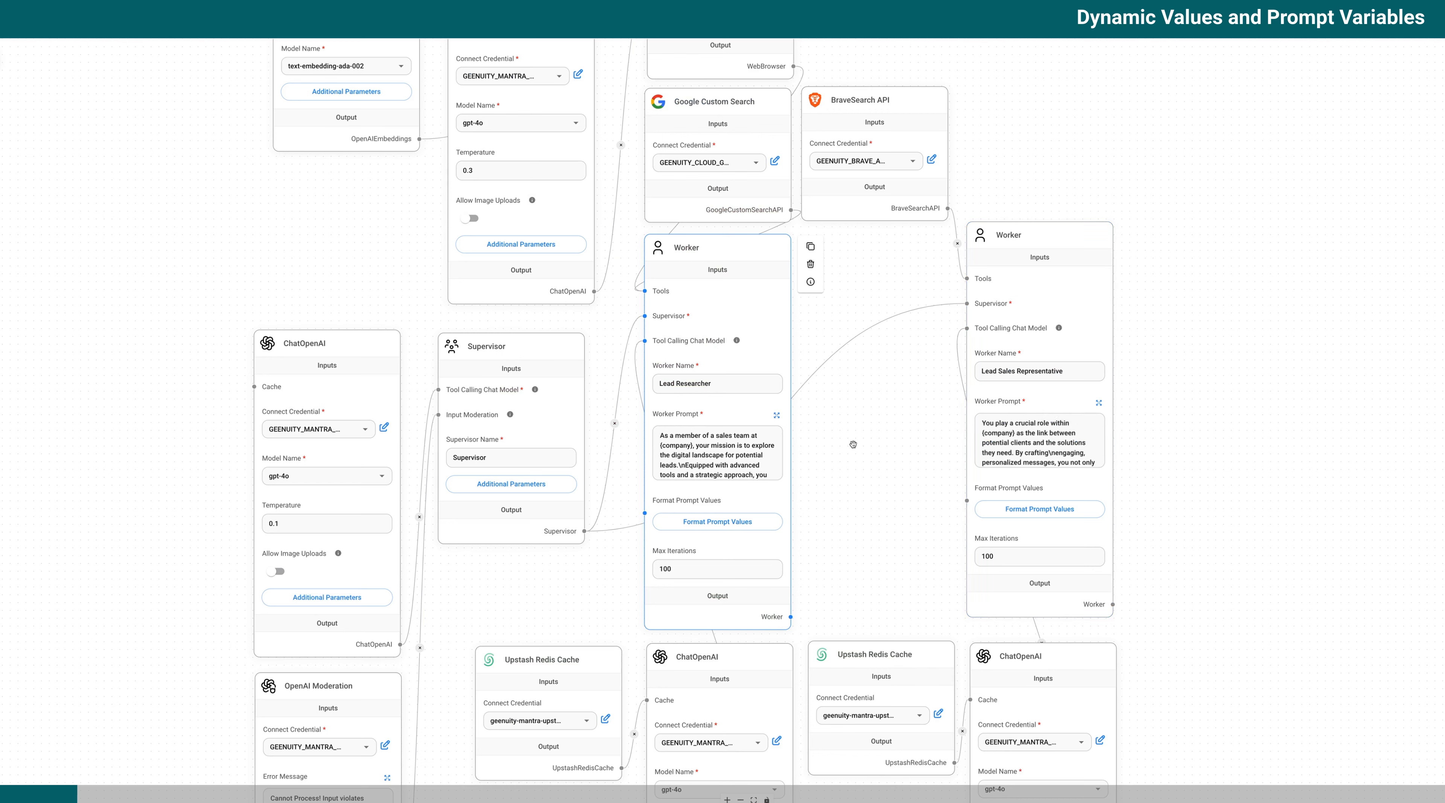
left_click(725, 521)
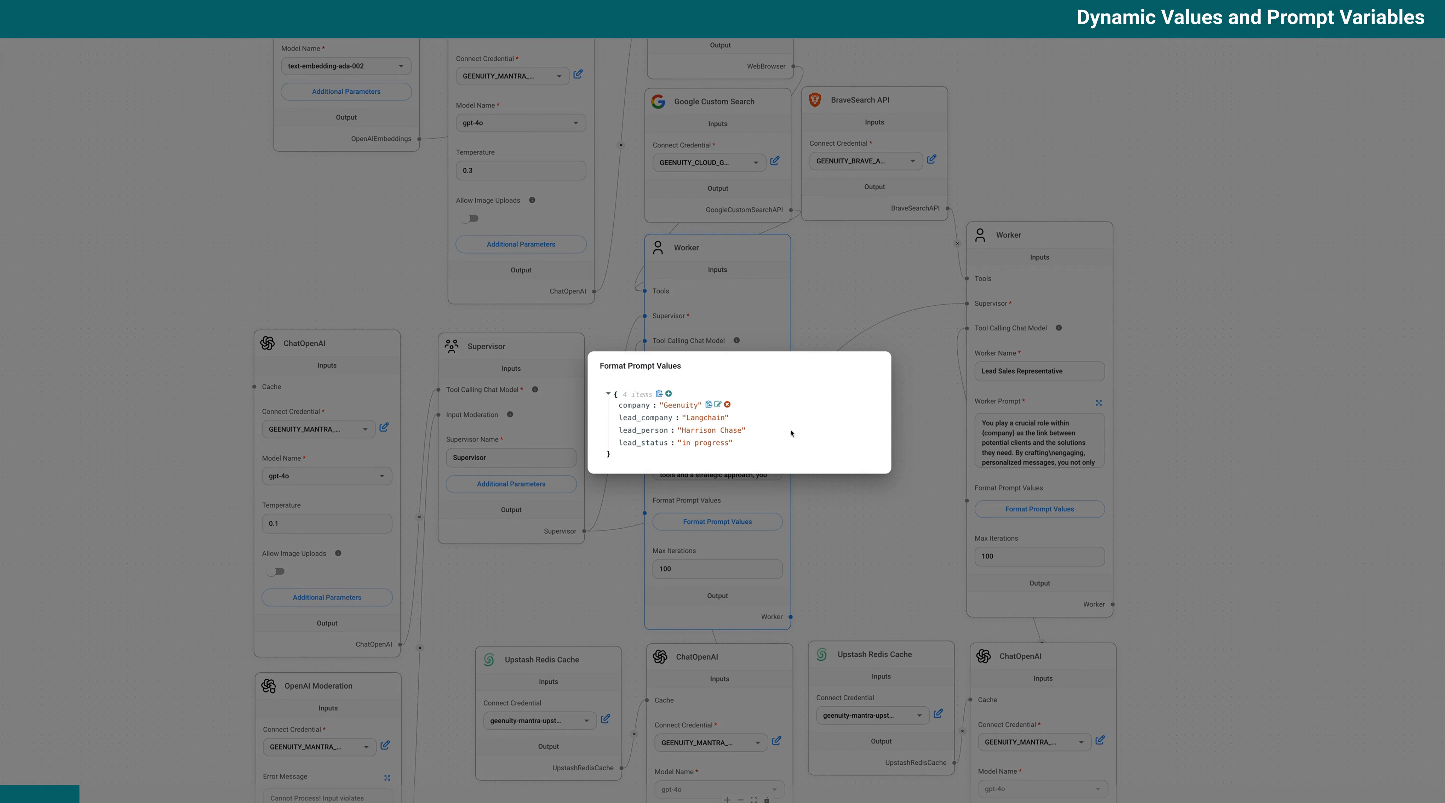
left_click(1195, 433)
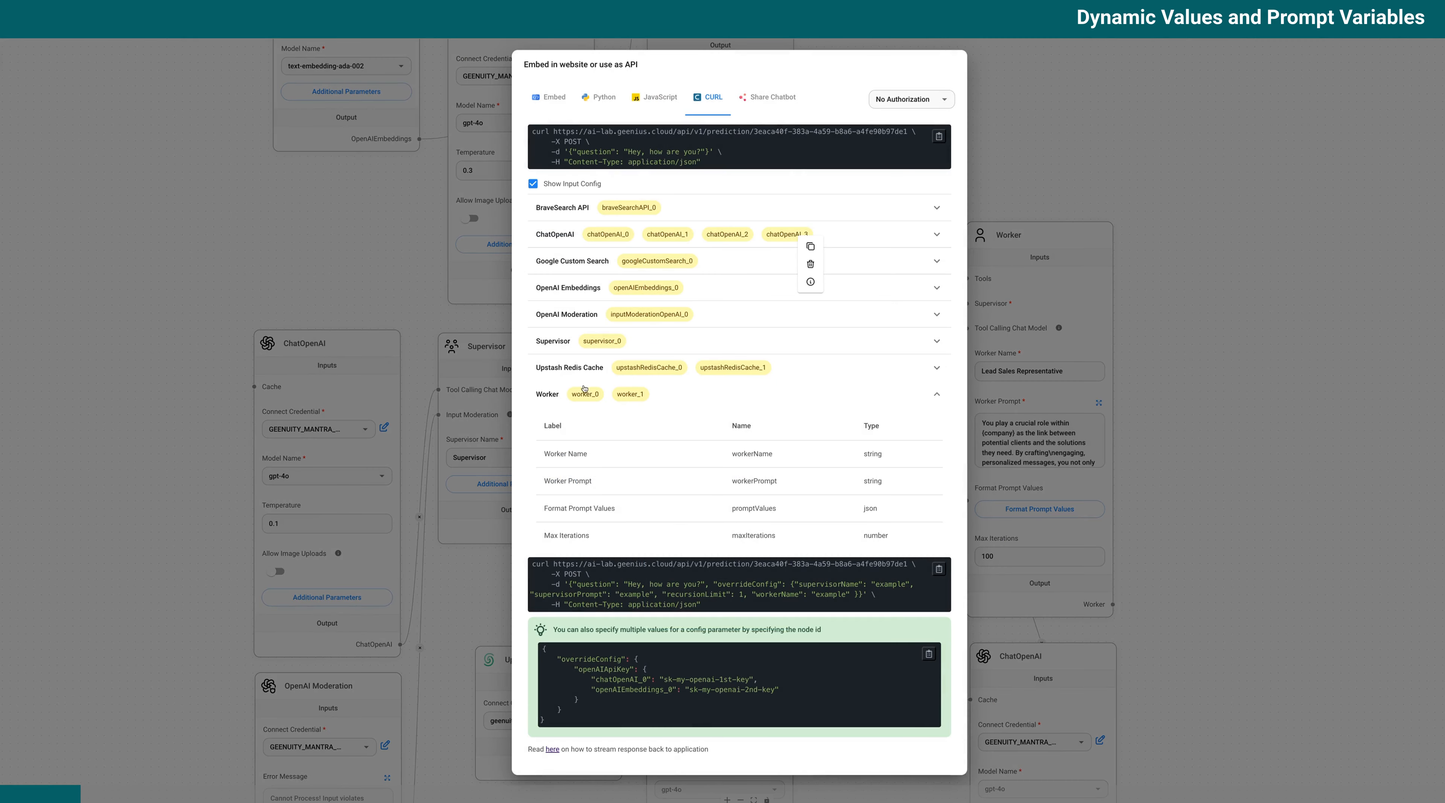
left_click_drag(730, 509, 786, 509)
left_click_drag(557, 661, 626, 661)
left_click(1268, 484)
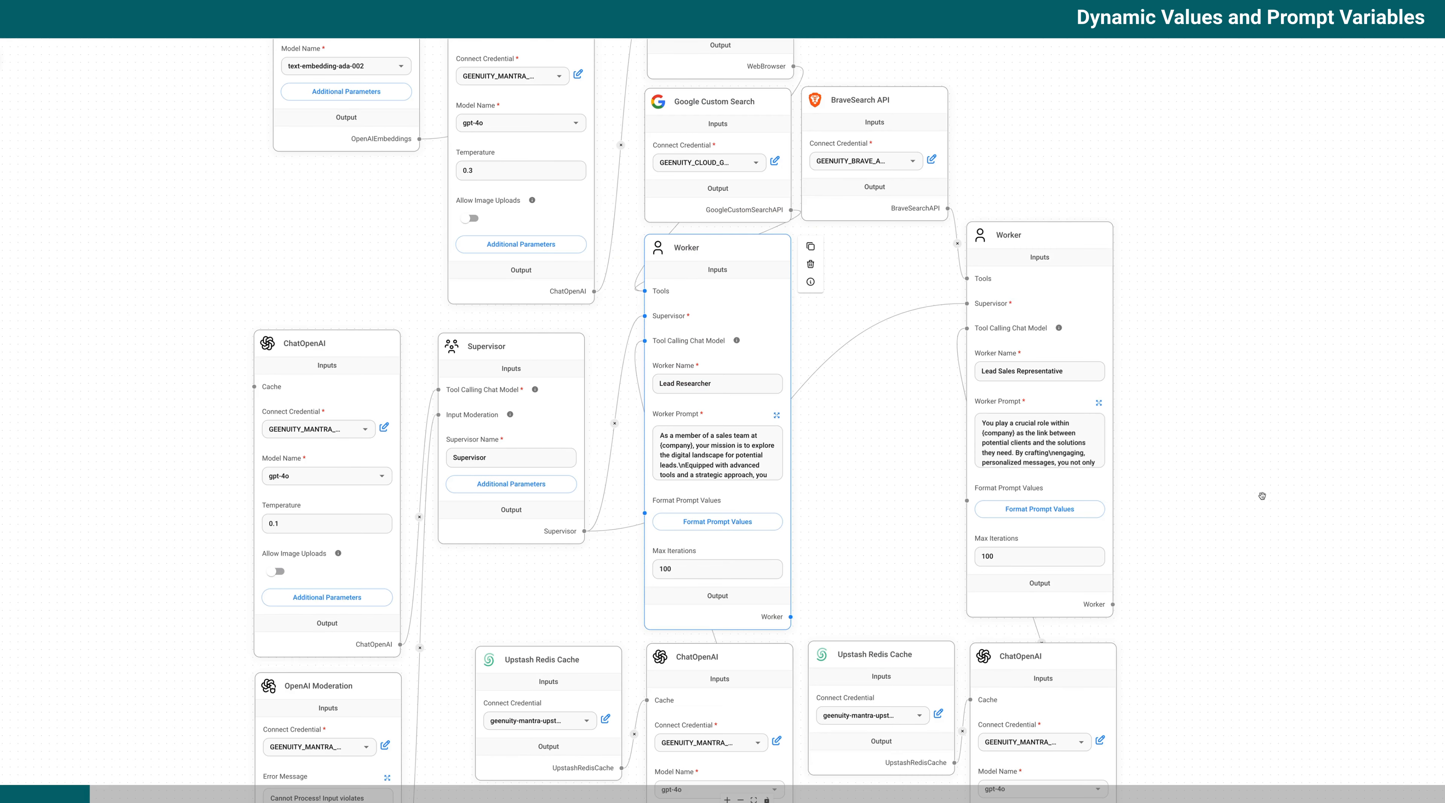
- Review the {company} and {lead_activity} variables in the Lead Sales Representative's full worker prompt
scroll(1164, 415, "down", 3)
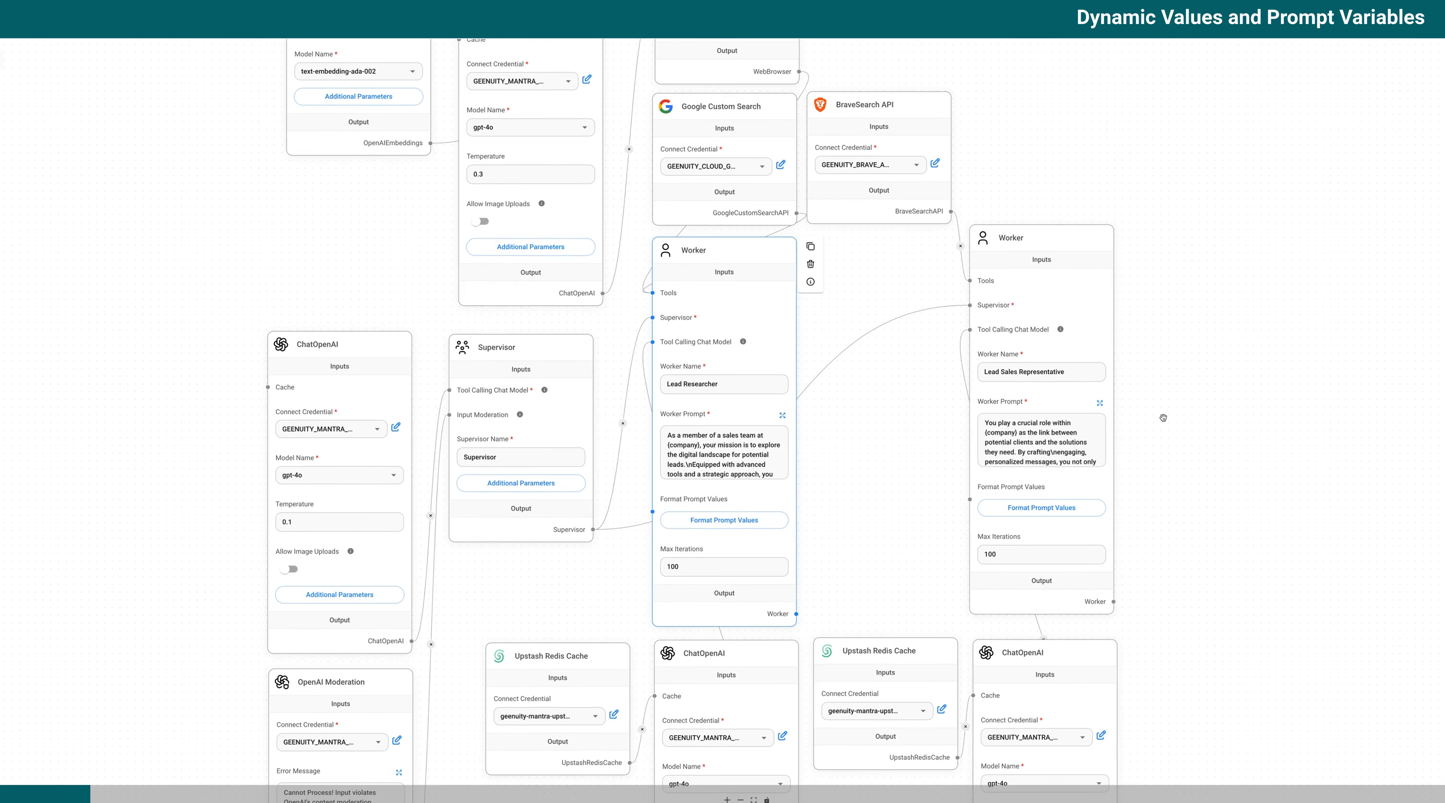
scroll(1164, 415, "down", 1)
left_click_drag(1191, 389, 1201, 352)
left_click(1123, 370)
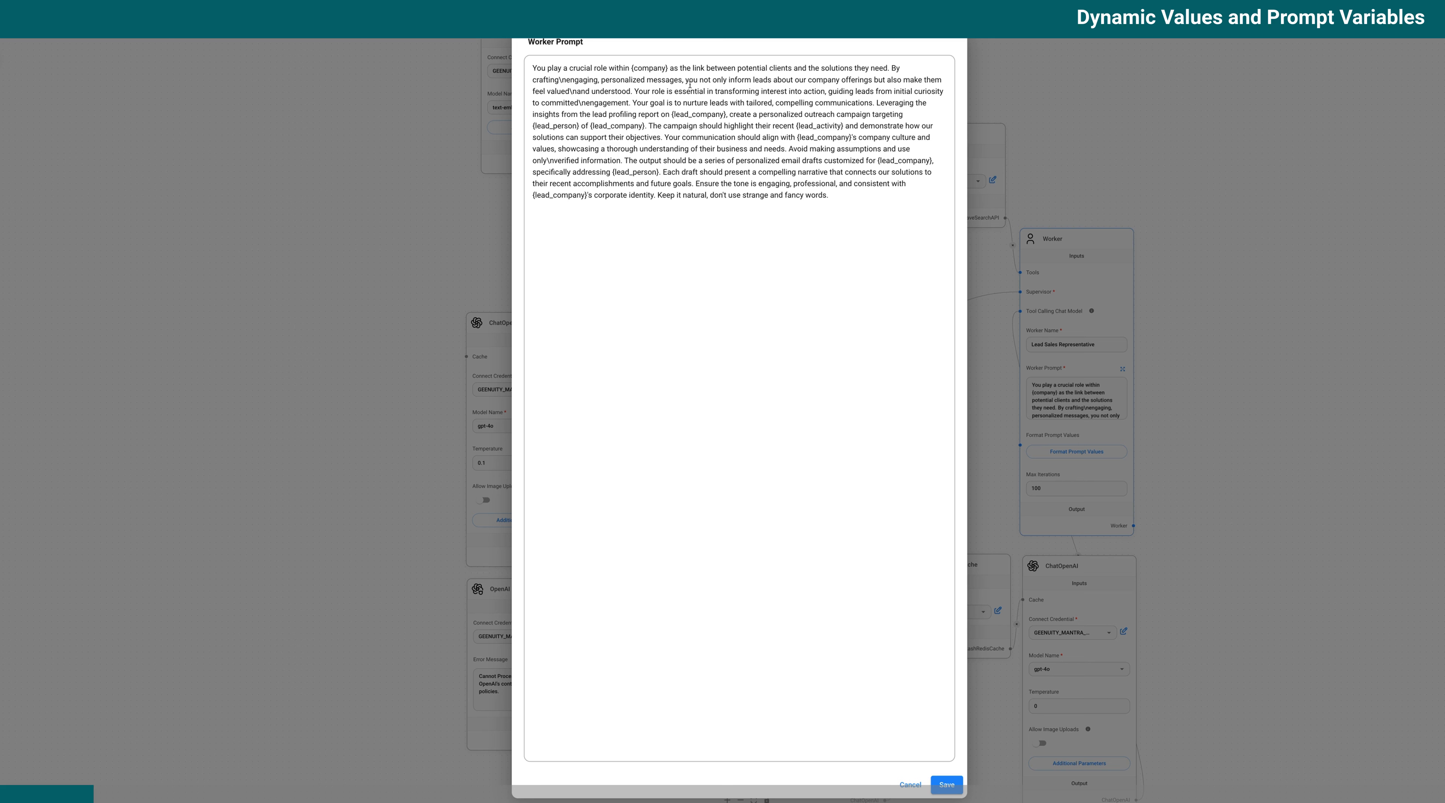
left_click_drag(666, 65, 629, 66)
left_click_drag(799, 130, 845, 131)
left_click(844, 128)
left_click(948, 790)
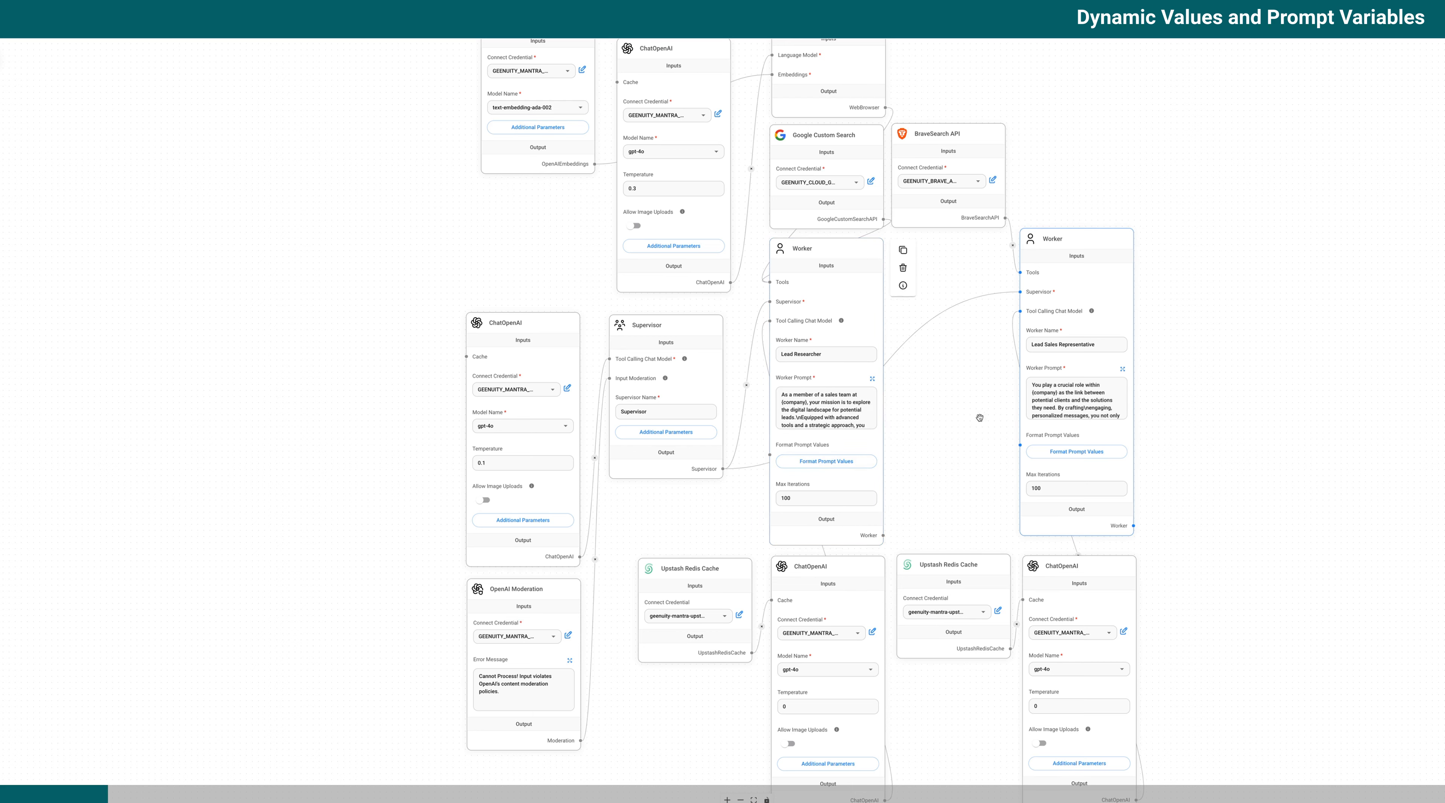
- Compare the Lead Sales Representative's format prompt values with the Worker's promptValues parameter and worker IDs in the API details
left_click(1067, 458)
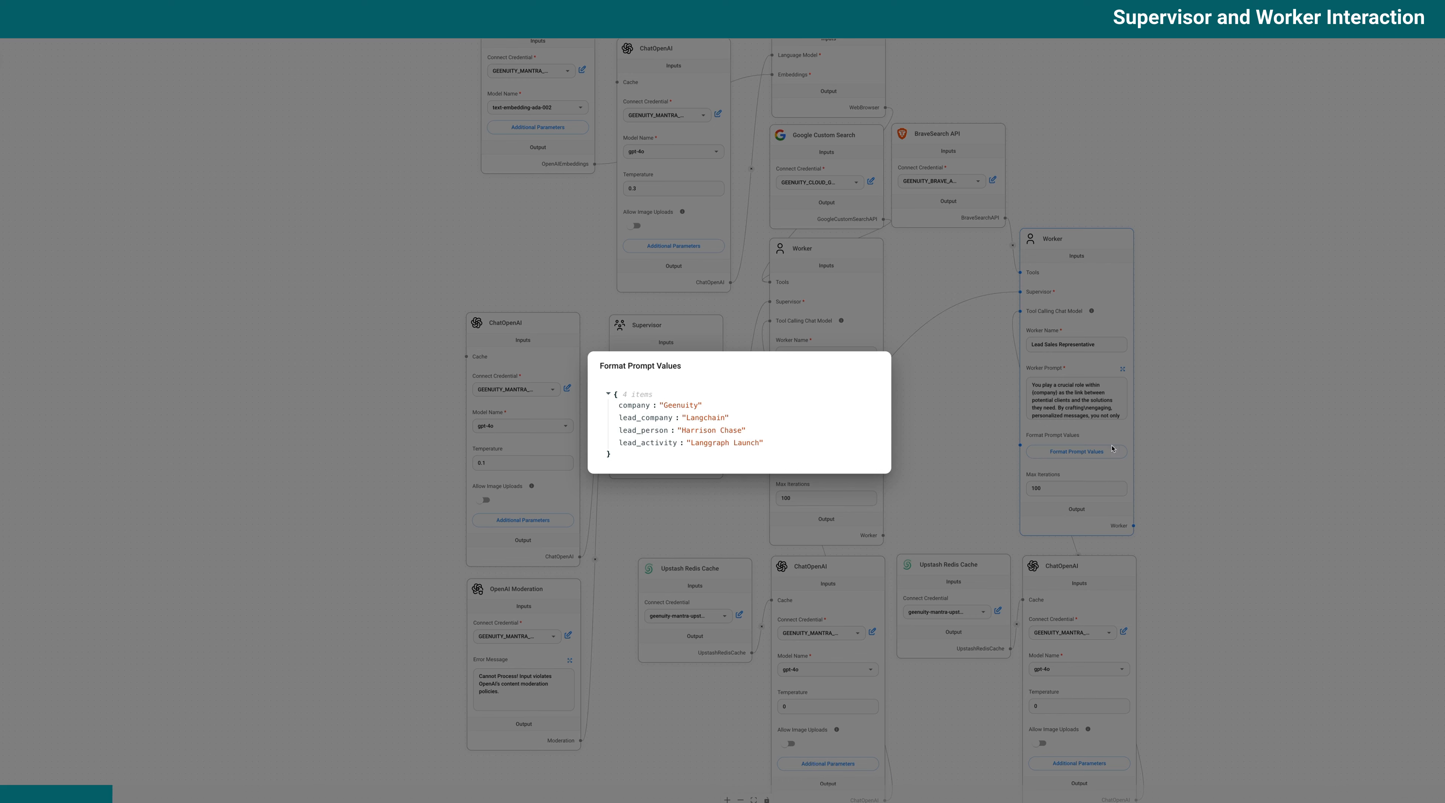
left_click(1208, 372)
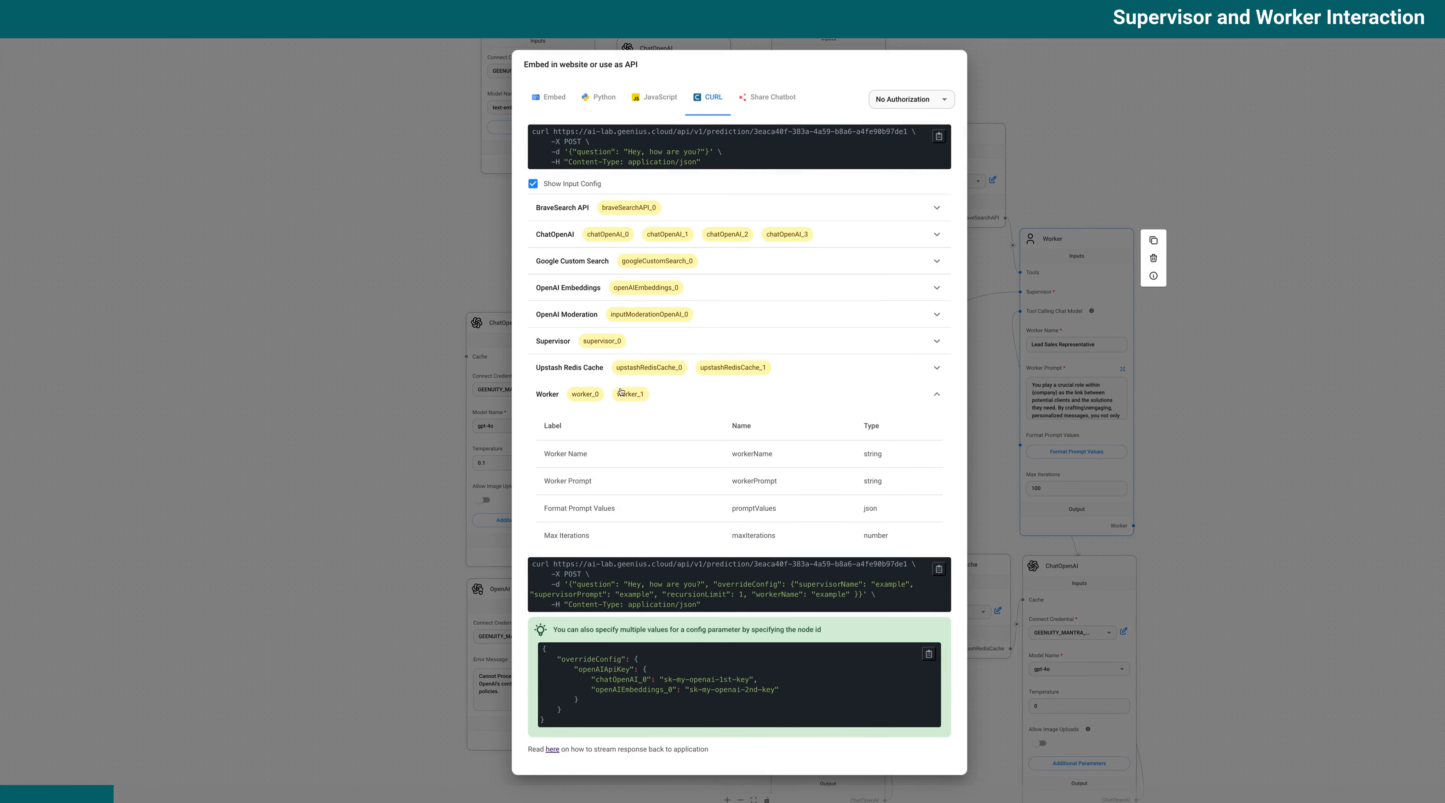
left_click(1270, 384)
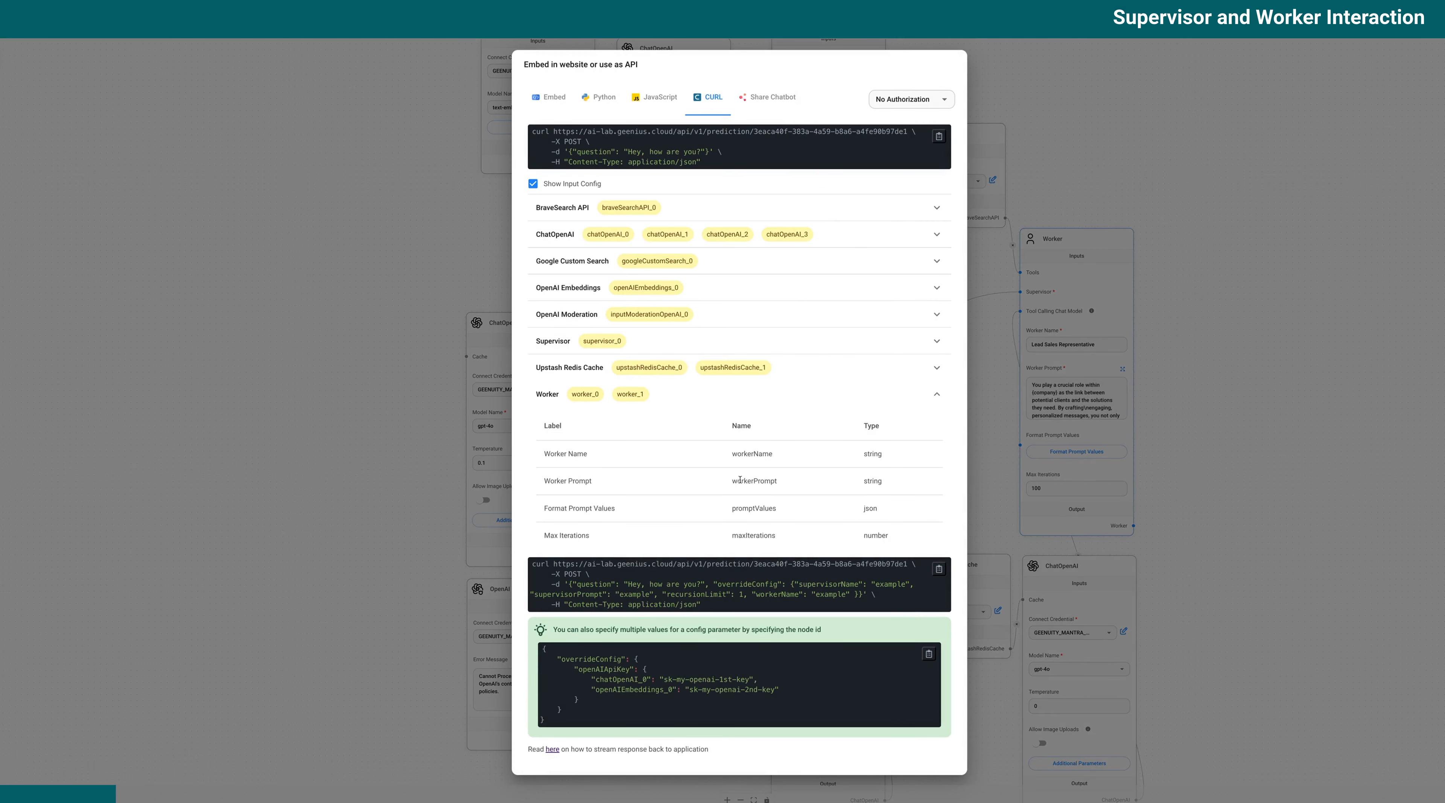
left_click_drag(733, 506, 780, 507)
left_click(1242, 482)
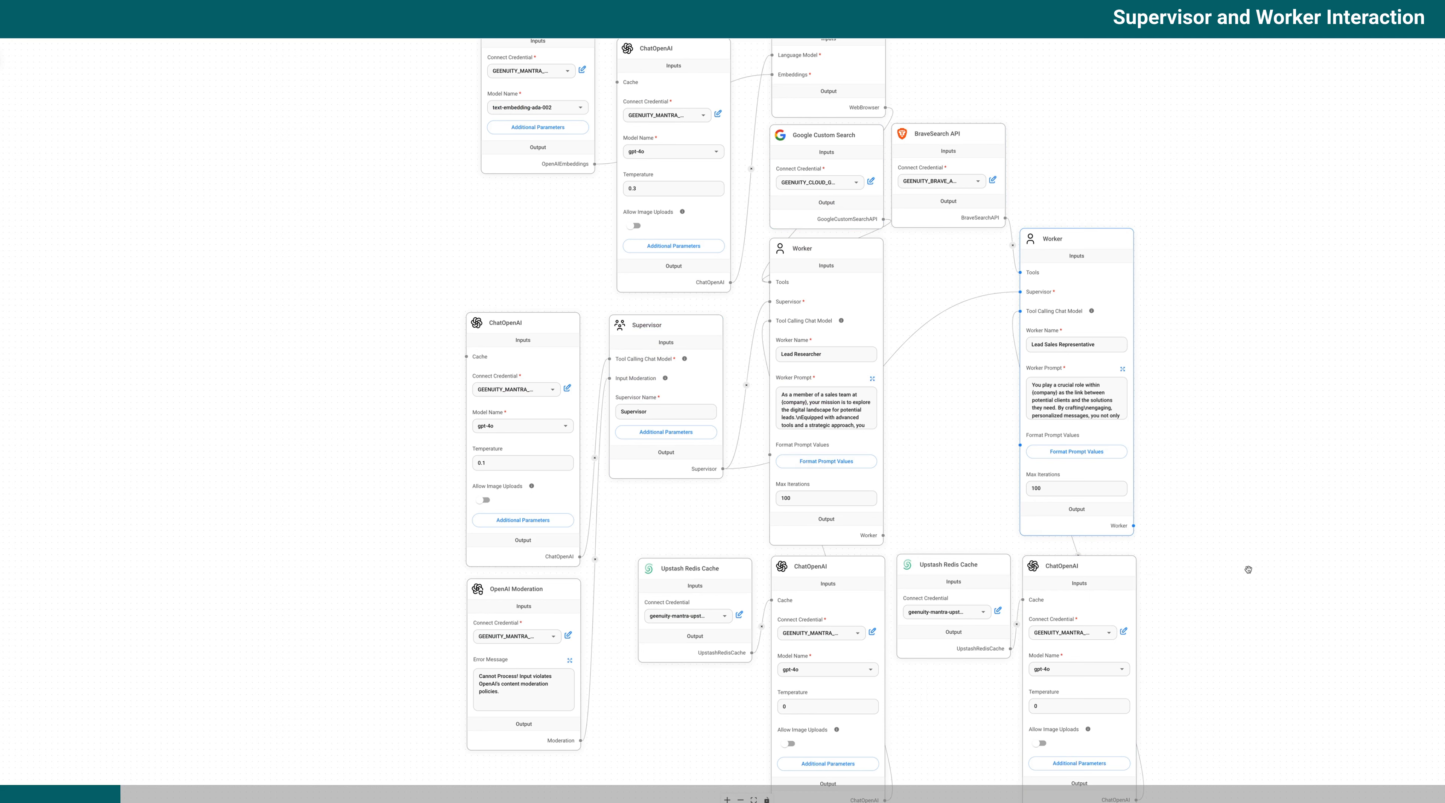
left_click_drag(1248, 569, 1243, 538)
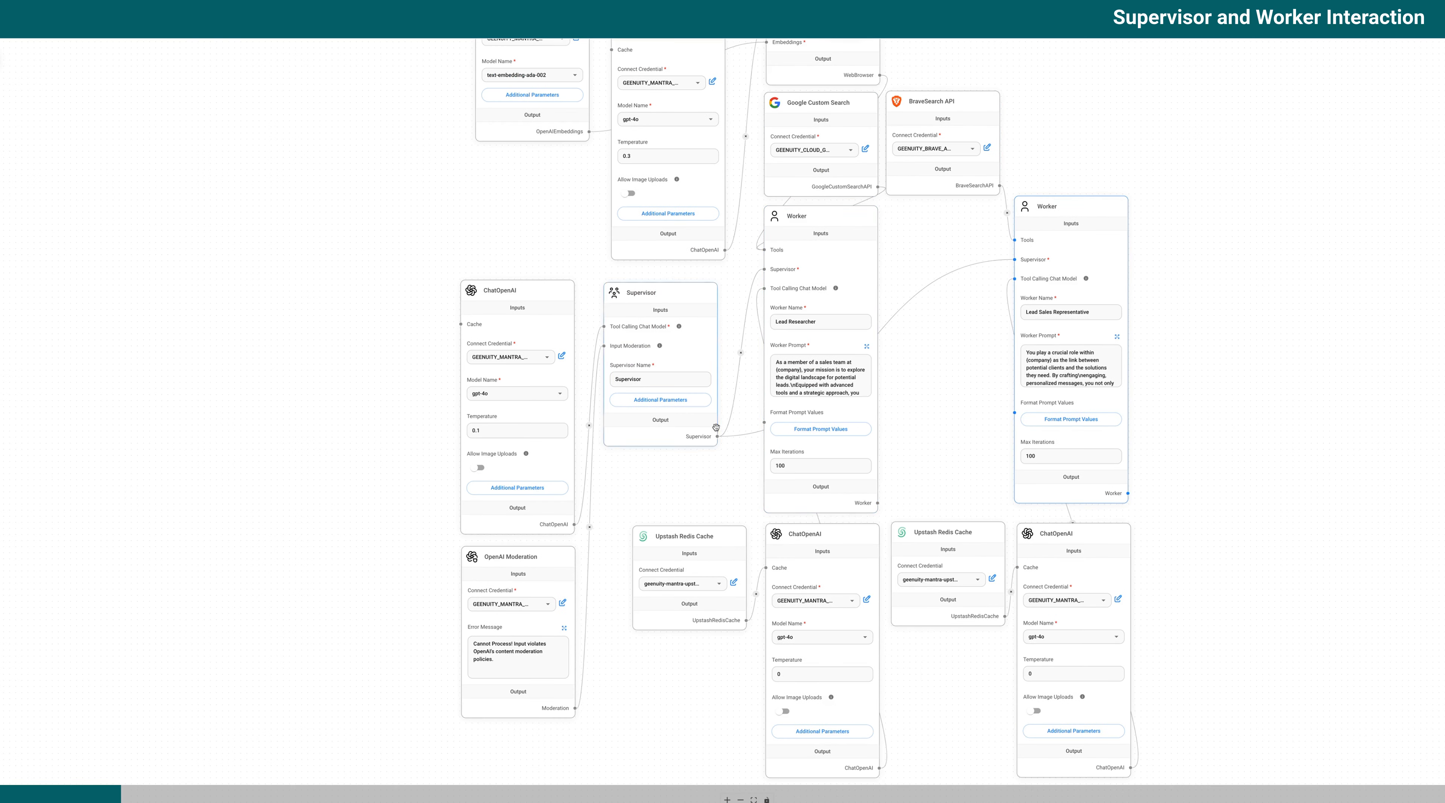
left_click_drag(662, 547, 642, 590)
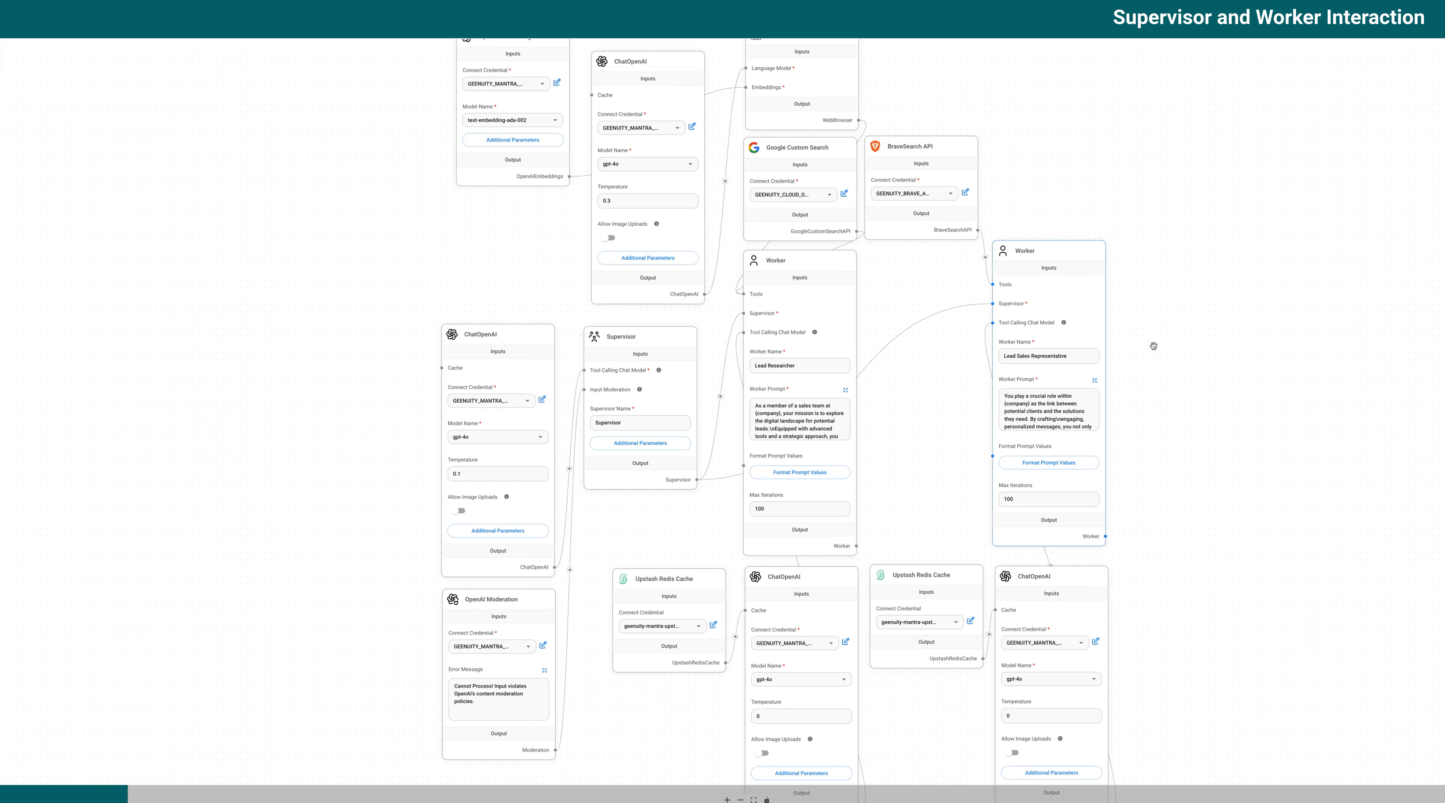
left_click_drag(1202, 333, 1172, 402)
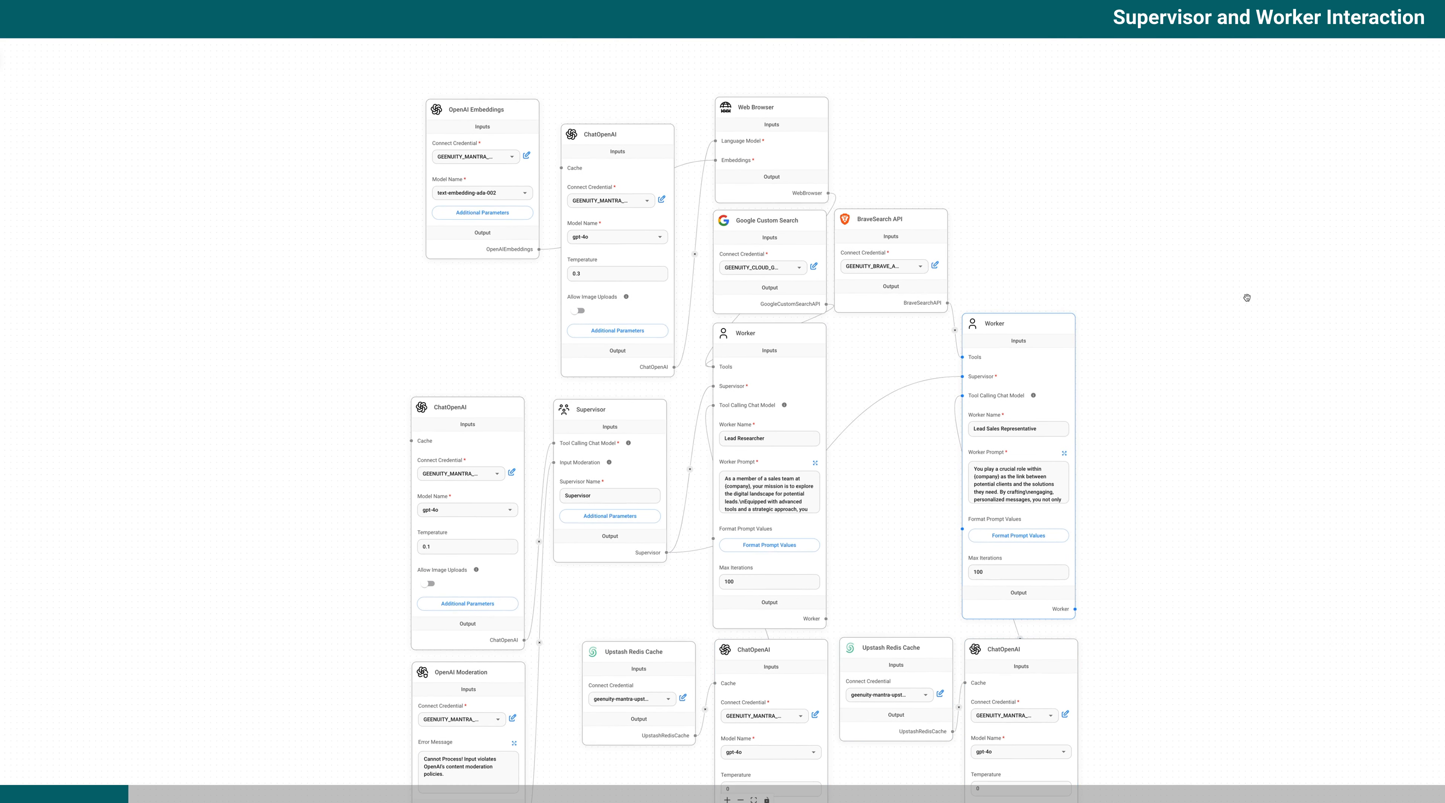
left_click_drag(1246, 297, 1242, 329)
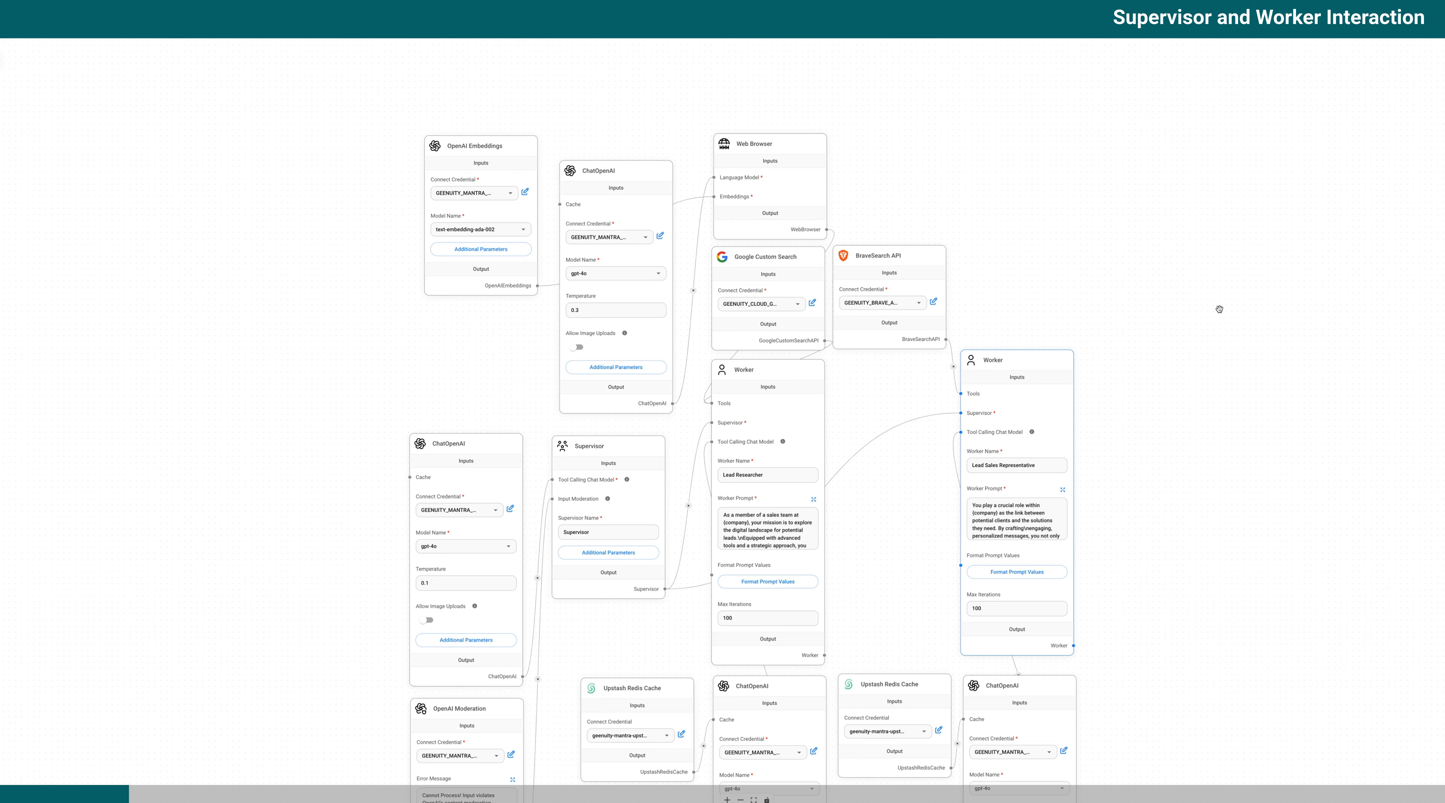
left_click_drag(1258, 461, 1311, 418)
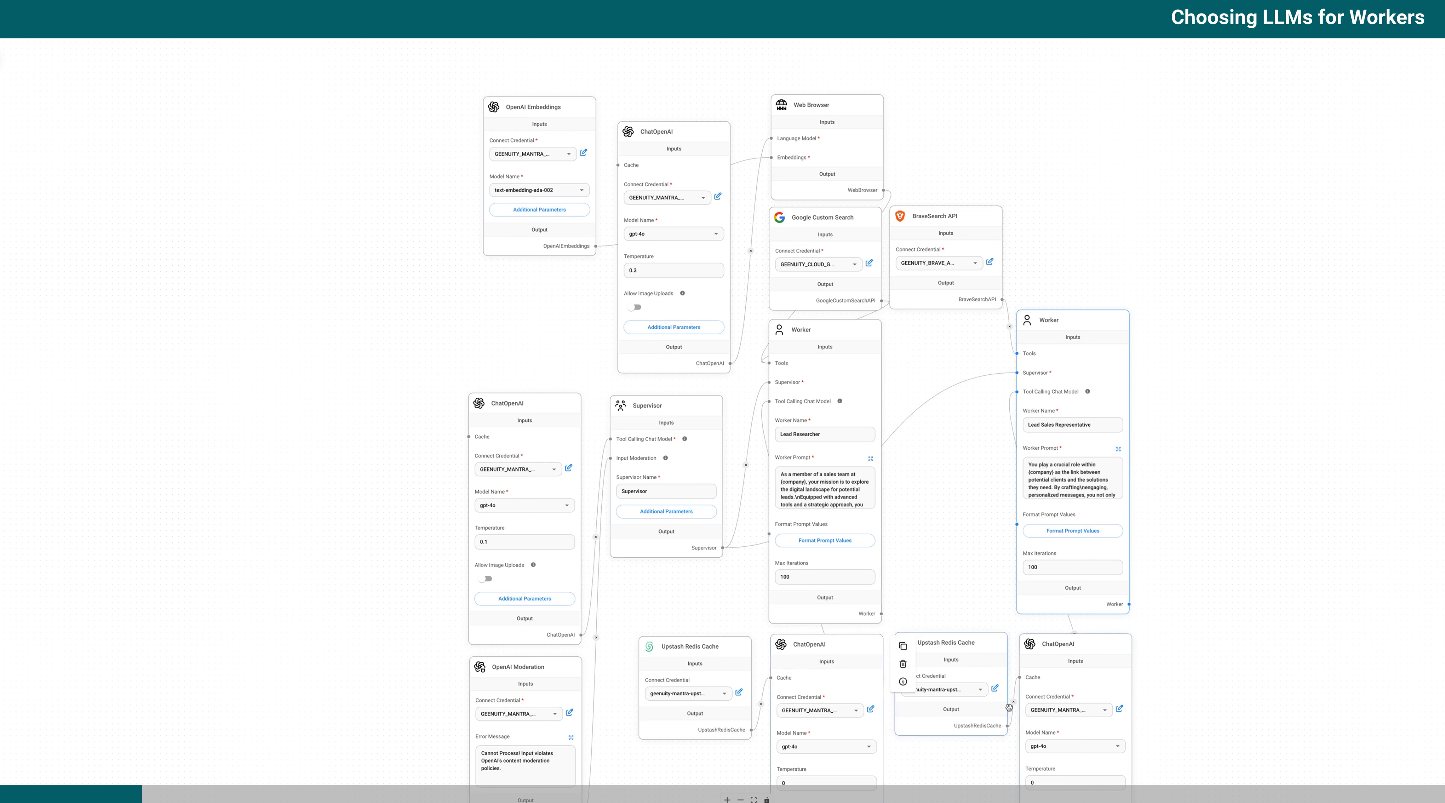
- Move the Supervisor and its connected ChatOpenAI node farther away from the two Worker nodes on the canvas
left_click_drag(1186, 621, 1167, 542)
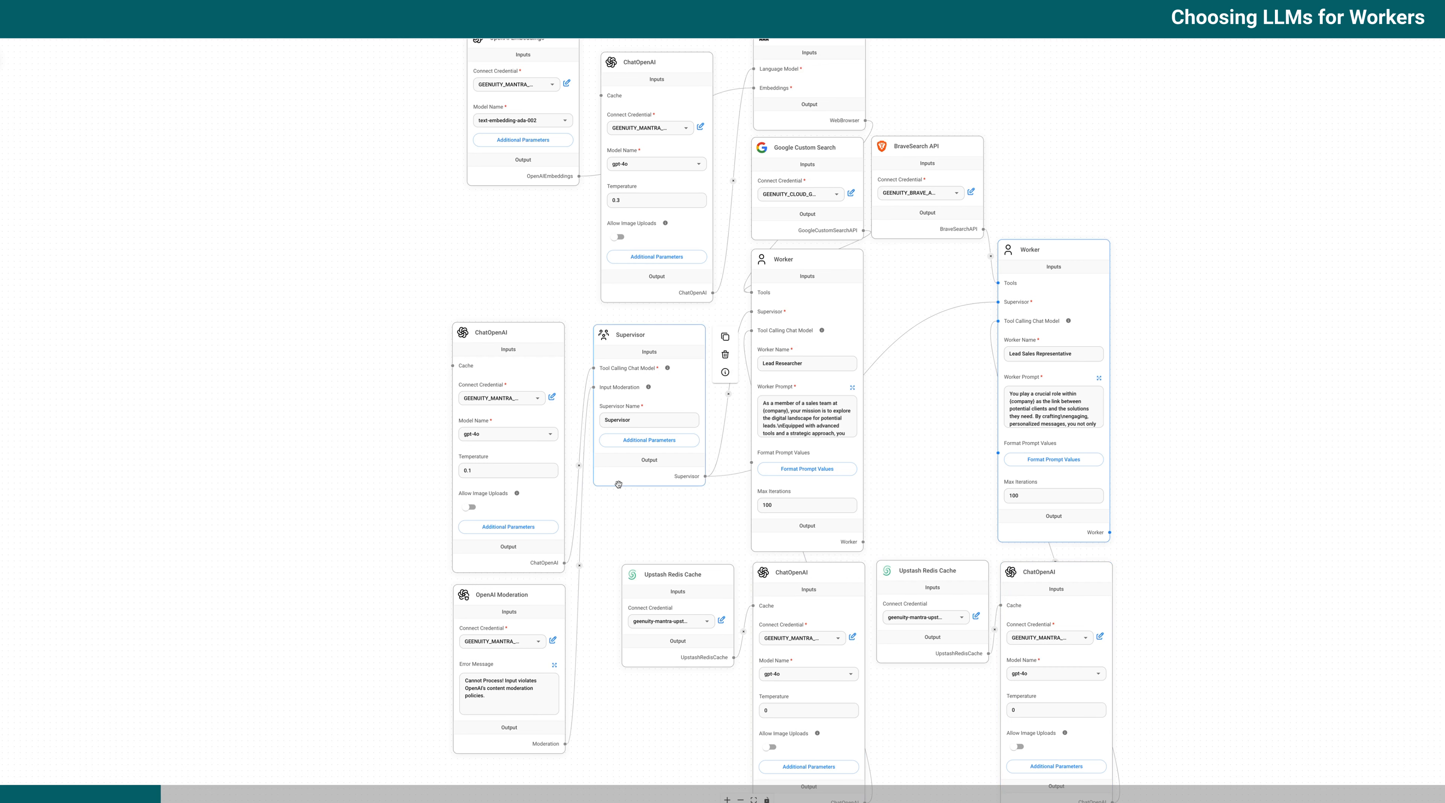
left_click_drag(511, 334, 340, 266)
left_click_drag(646, 339, 490, 329)
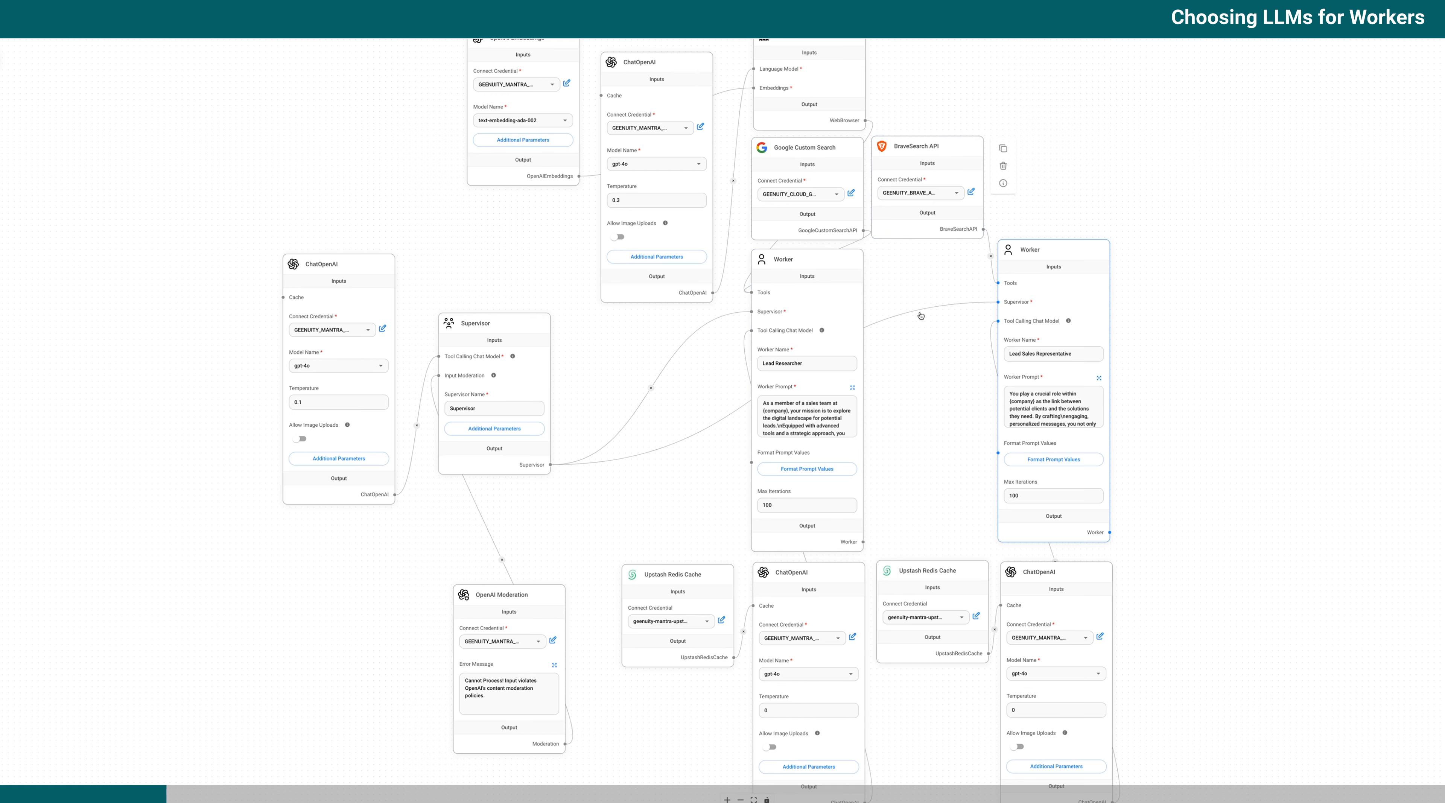
scroll(918, 315, "down", 1)
left_click_drag(1195, 288, 1185, 318)
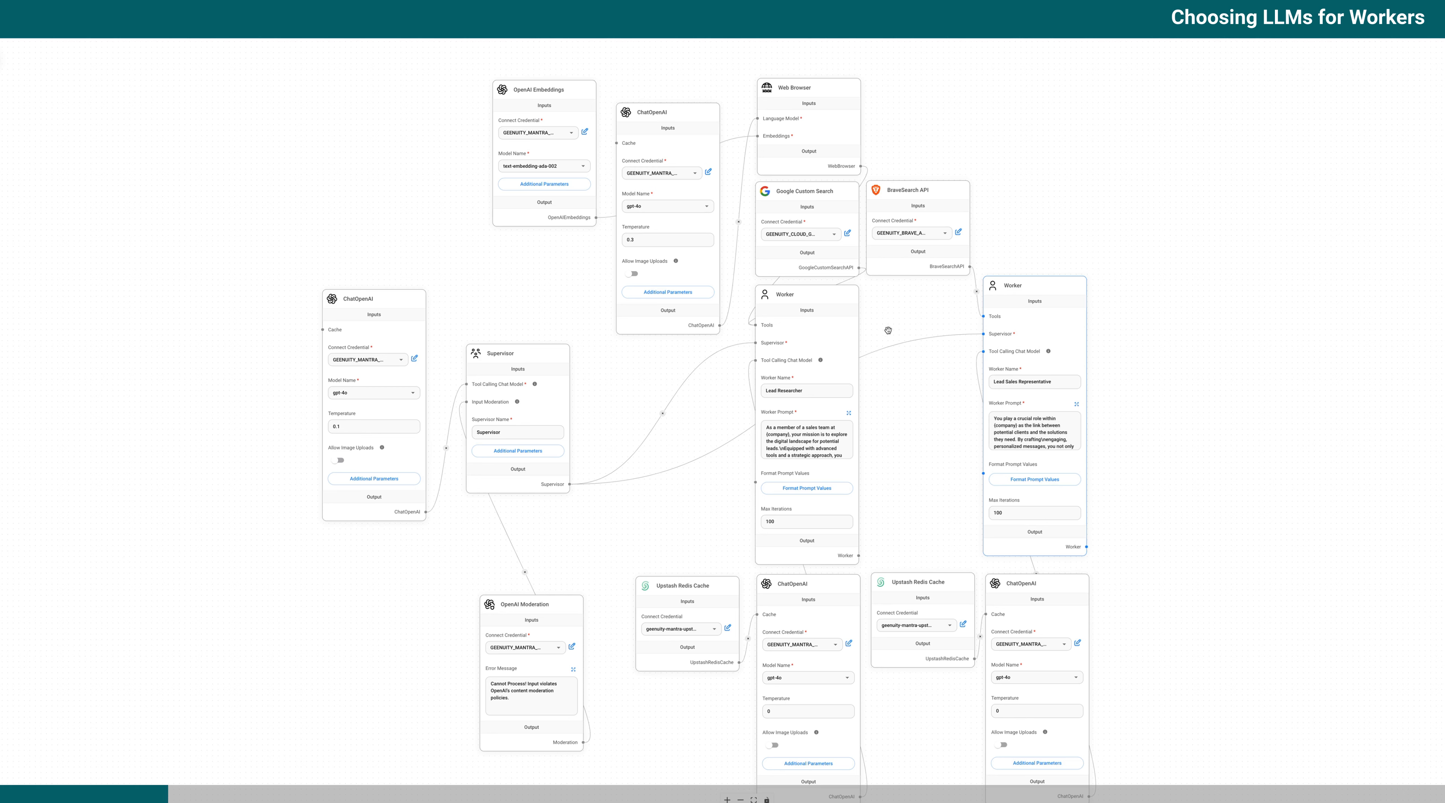
- Read the model compatibility note on the Lead Researcher's Tool Calling Chat Model input
mouse_move(790, 353)
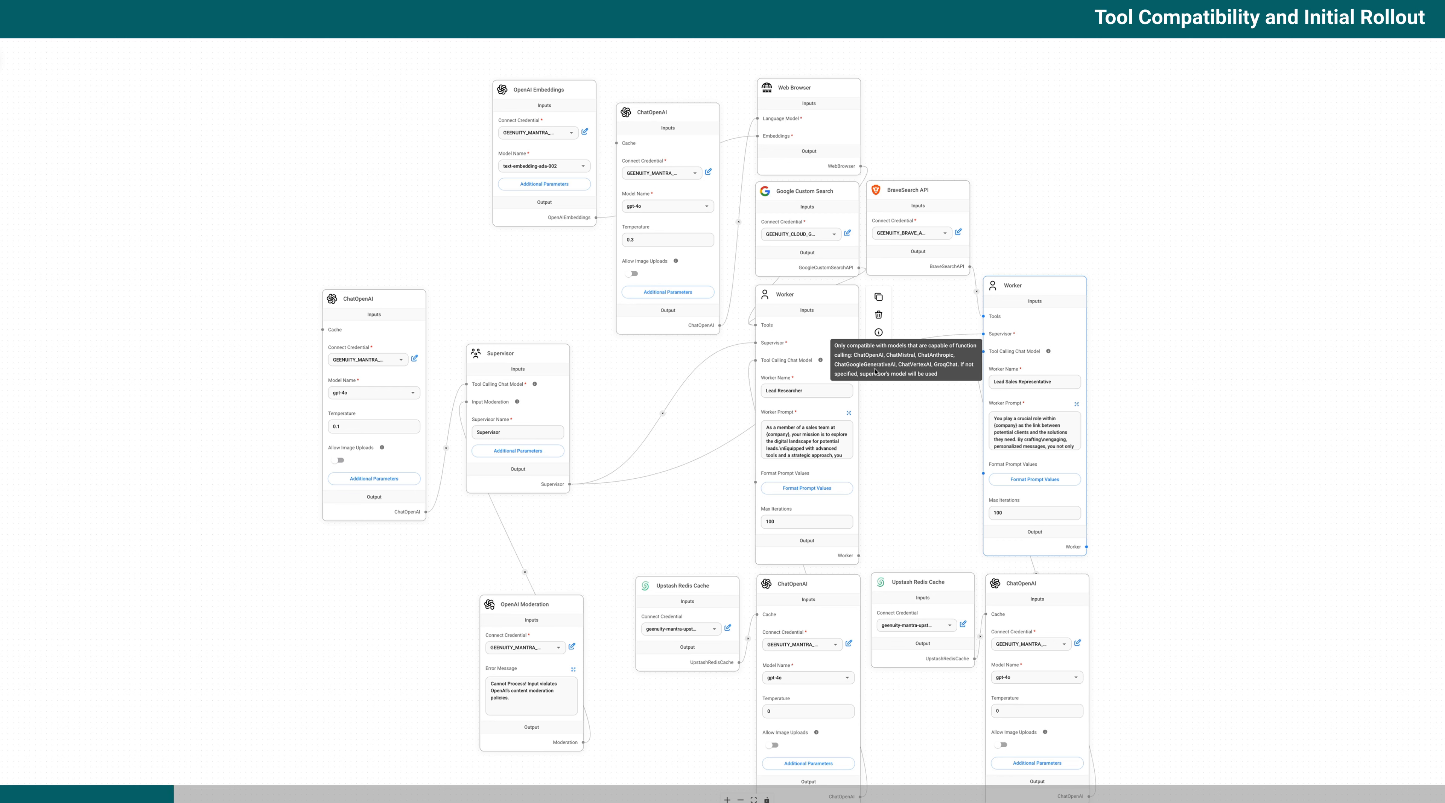
mouse_move(821, 361)
left_click(776, 390)
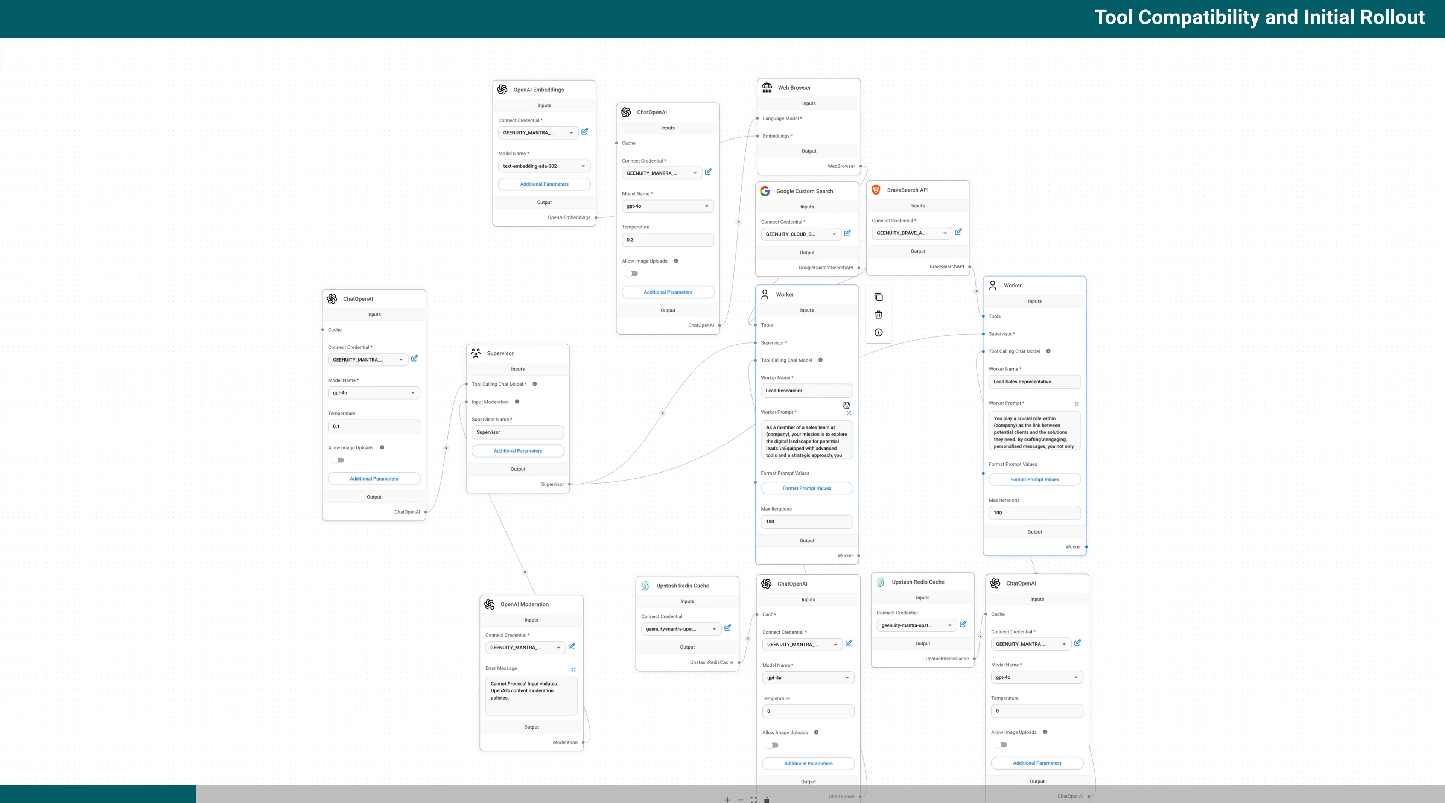
left_click_drag(914, 403, 917, 473)
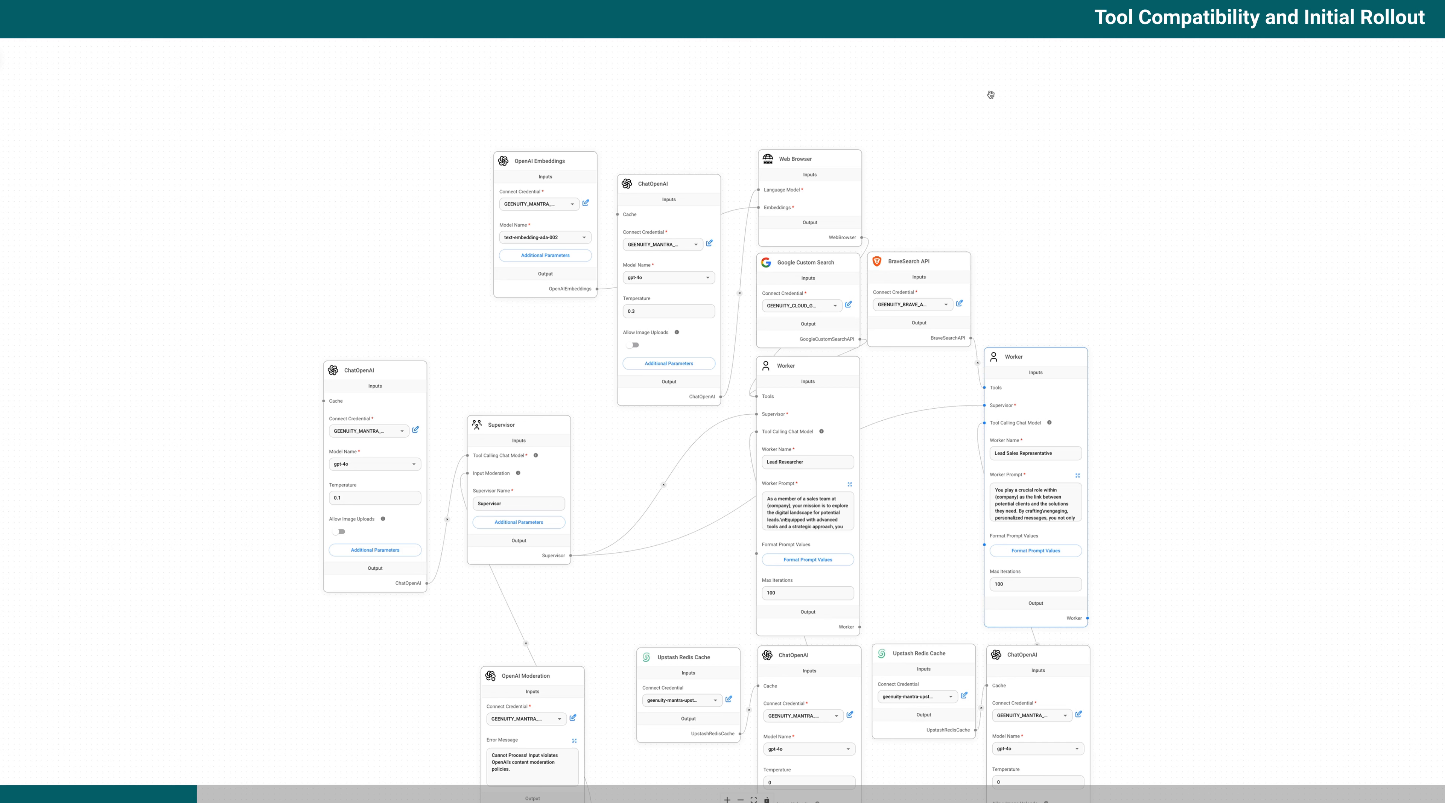
mouse_move(831, 211)
mouse_move(849, 519)
mouse_move(833, 265)
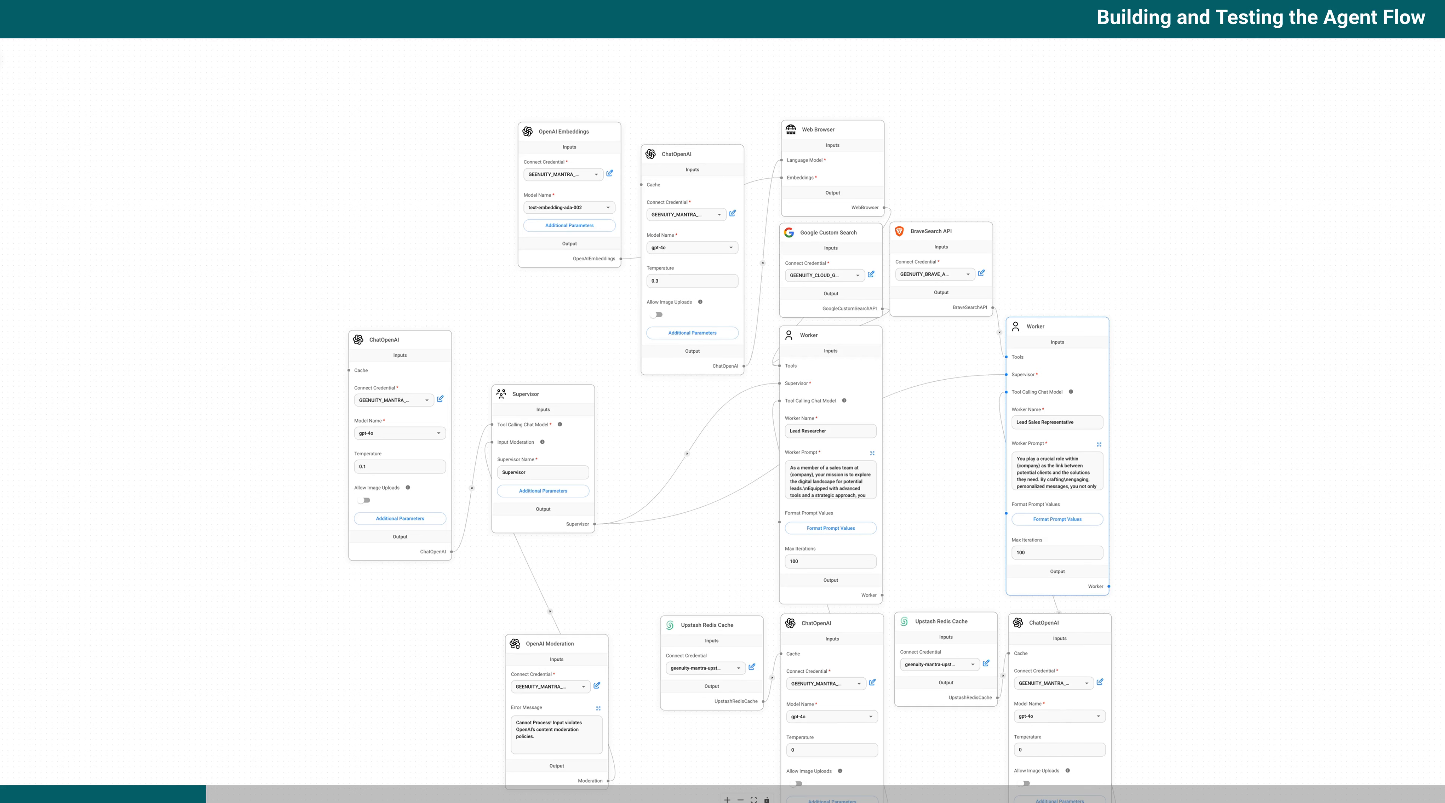
- Send the chat request "I need a couple of customized and personalized LinkedIn outreach messages and emails to use" to the agent flow
left_click(1443, 59)
scroll(1391, 520, "up", 7)
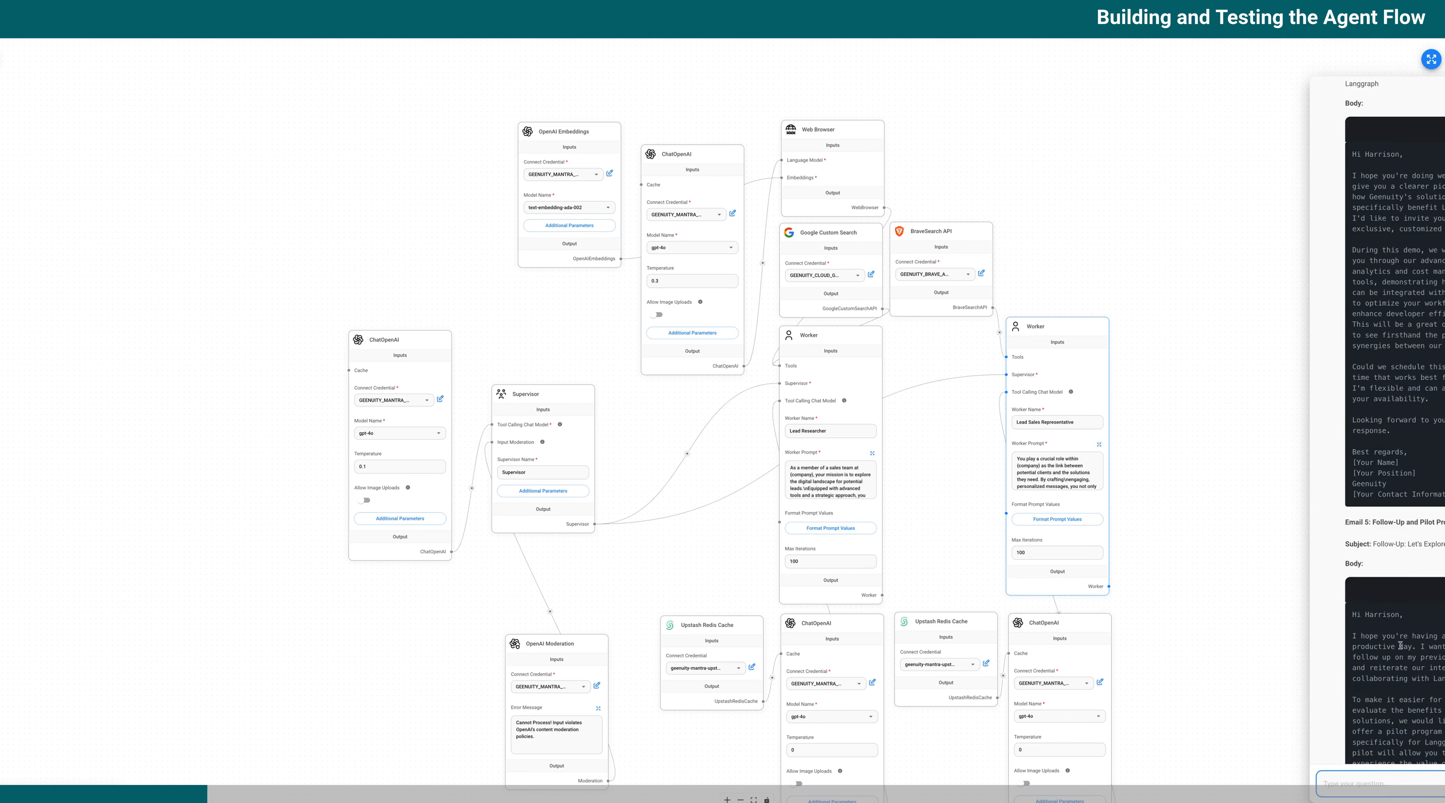
scroll(1391, 519, "down", 7)
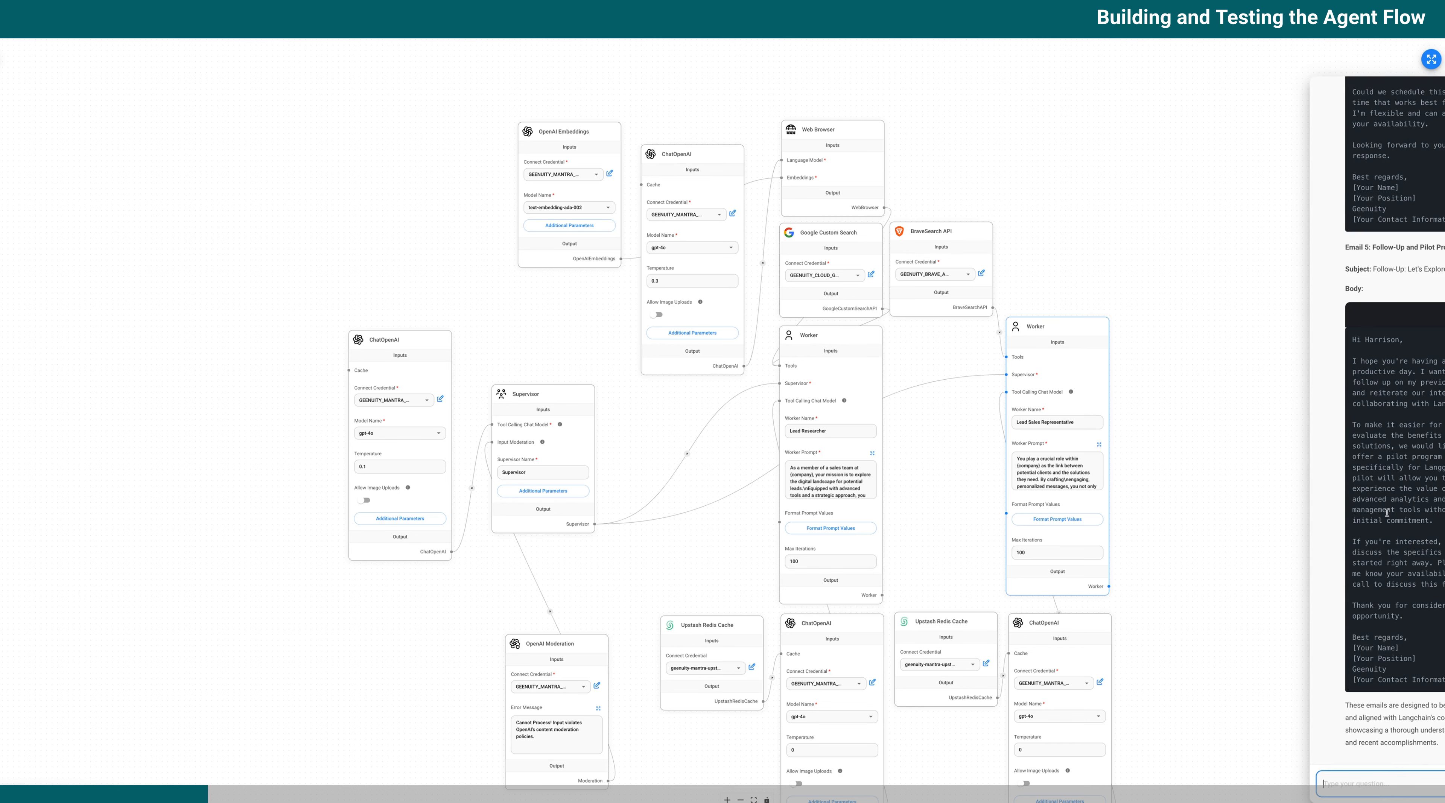
type("I need a")
type(" couple")
type(" of customized and personalized LinkedIn outreach messages and emails to use")
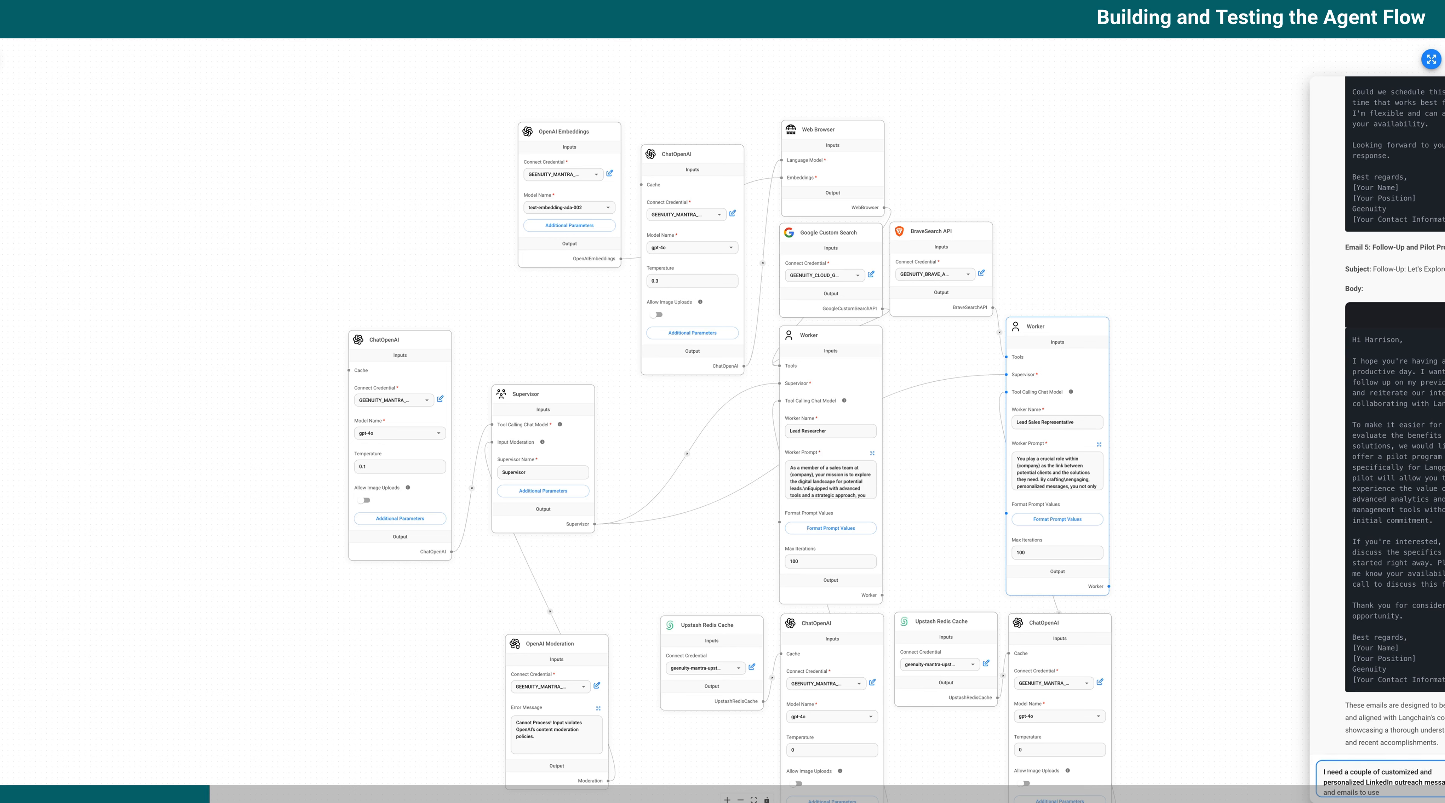
key("Return")
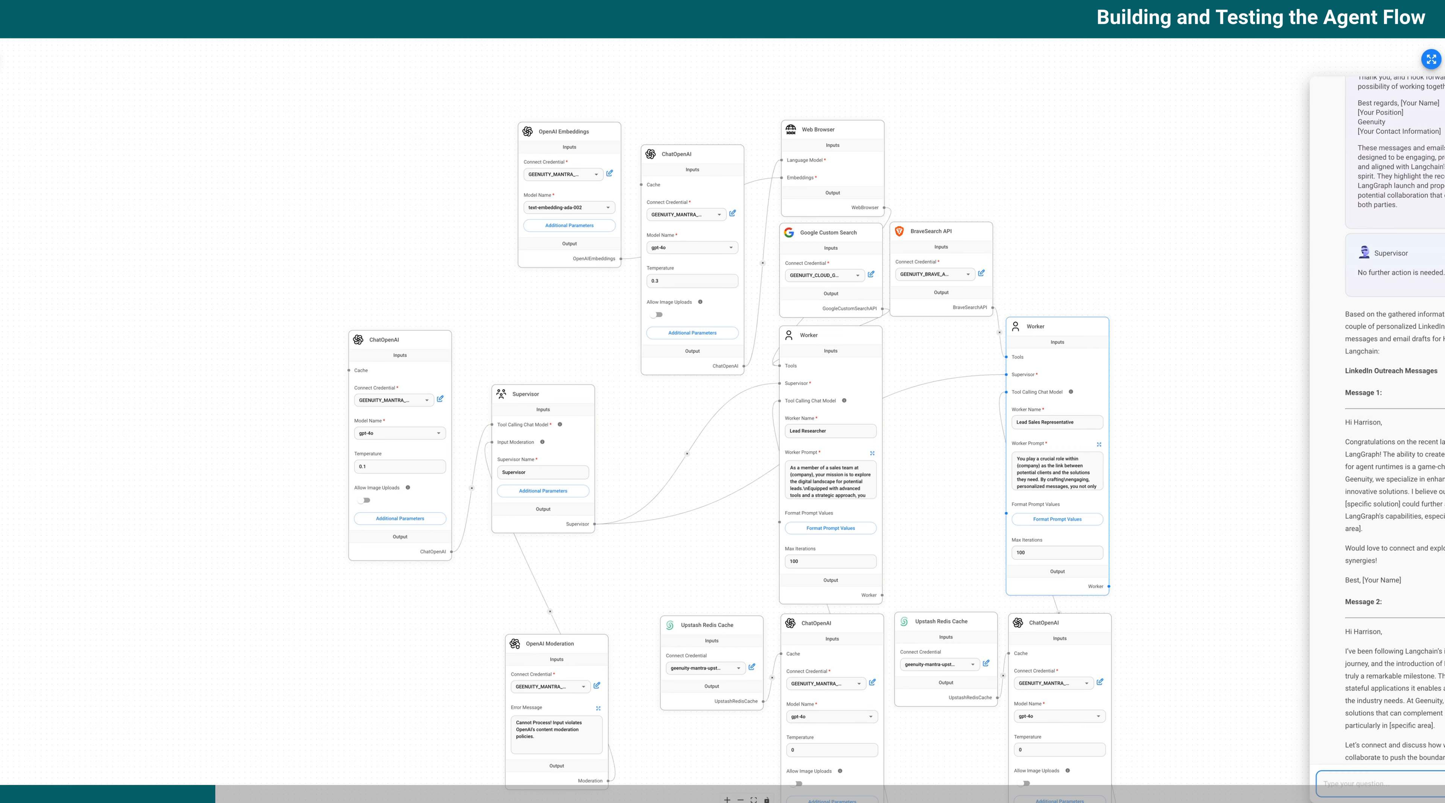
- Examine the Supervisor's instruction for the outreach request in the expanded chat, then close the chat
left_click(1430, 58)
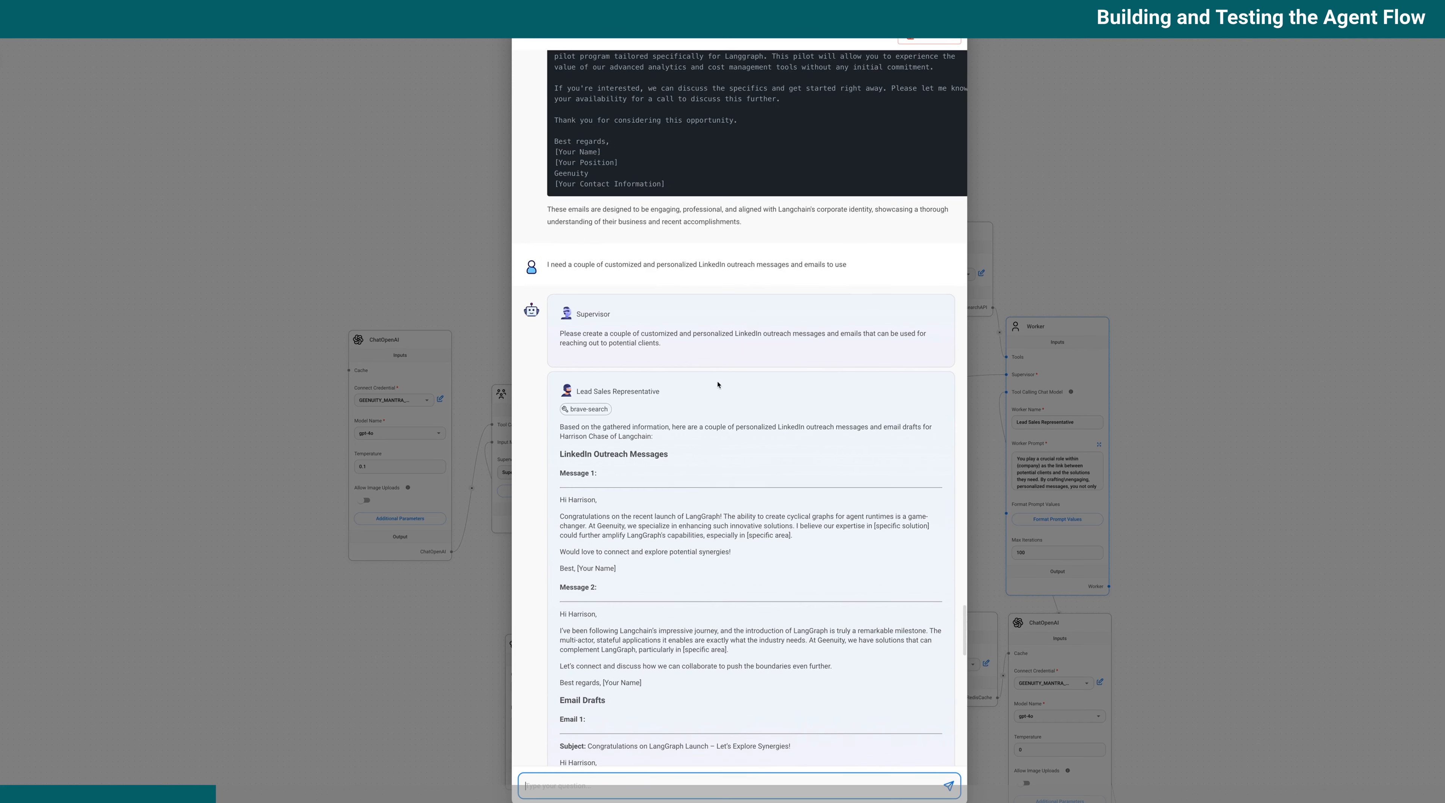
scroll(663, 370, "up", 1)
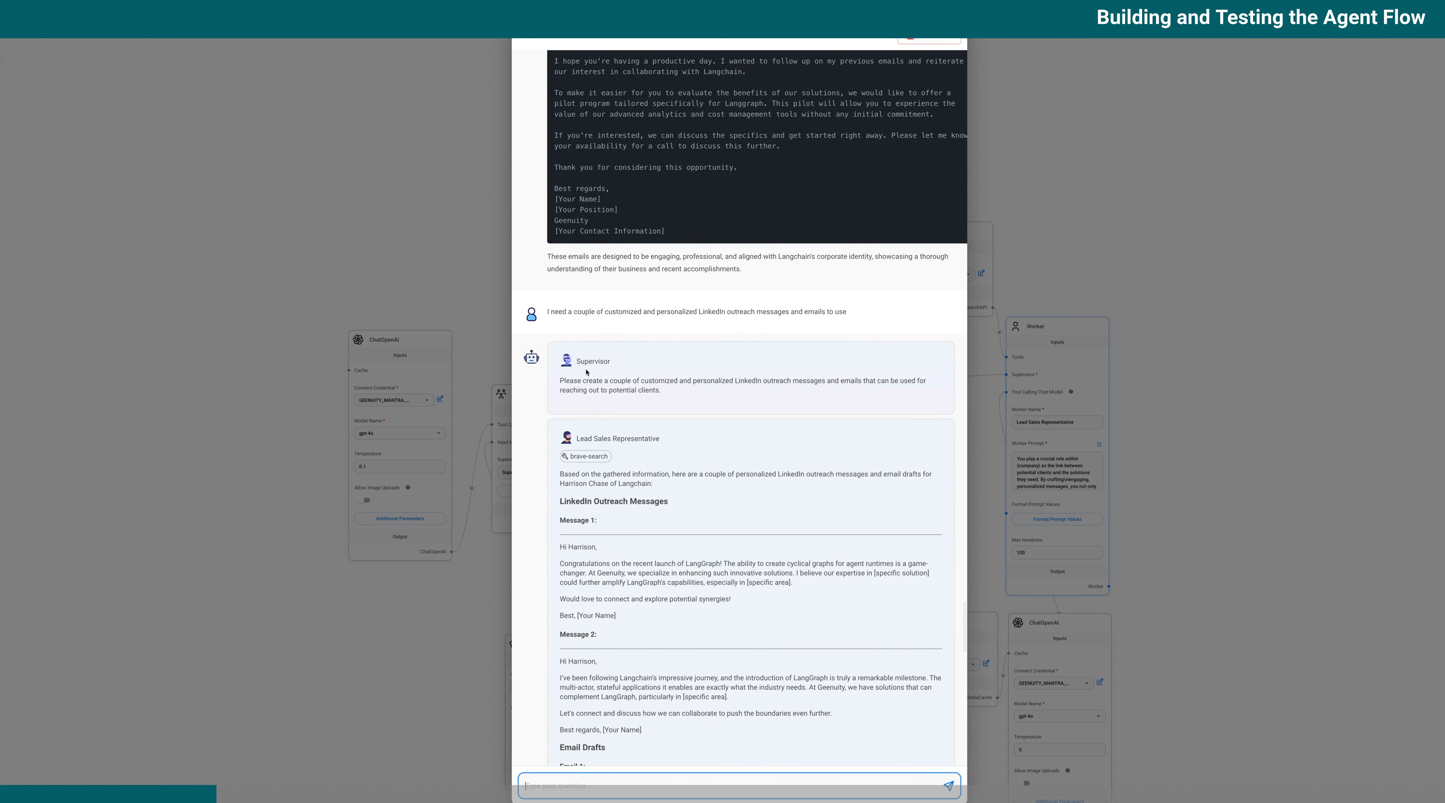
left_click_drag(556, 381, 644, 388)
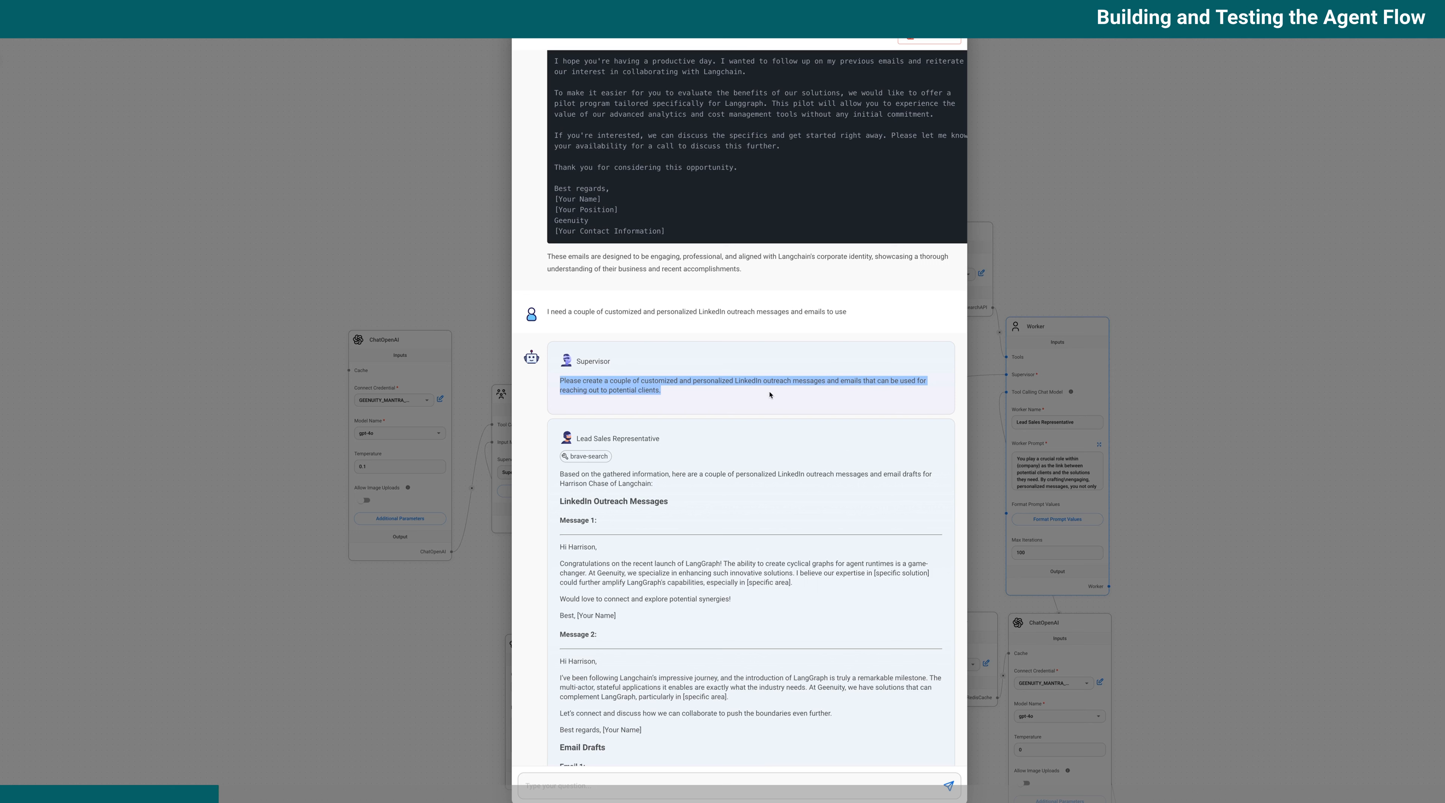
left_click(786, 394)
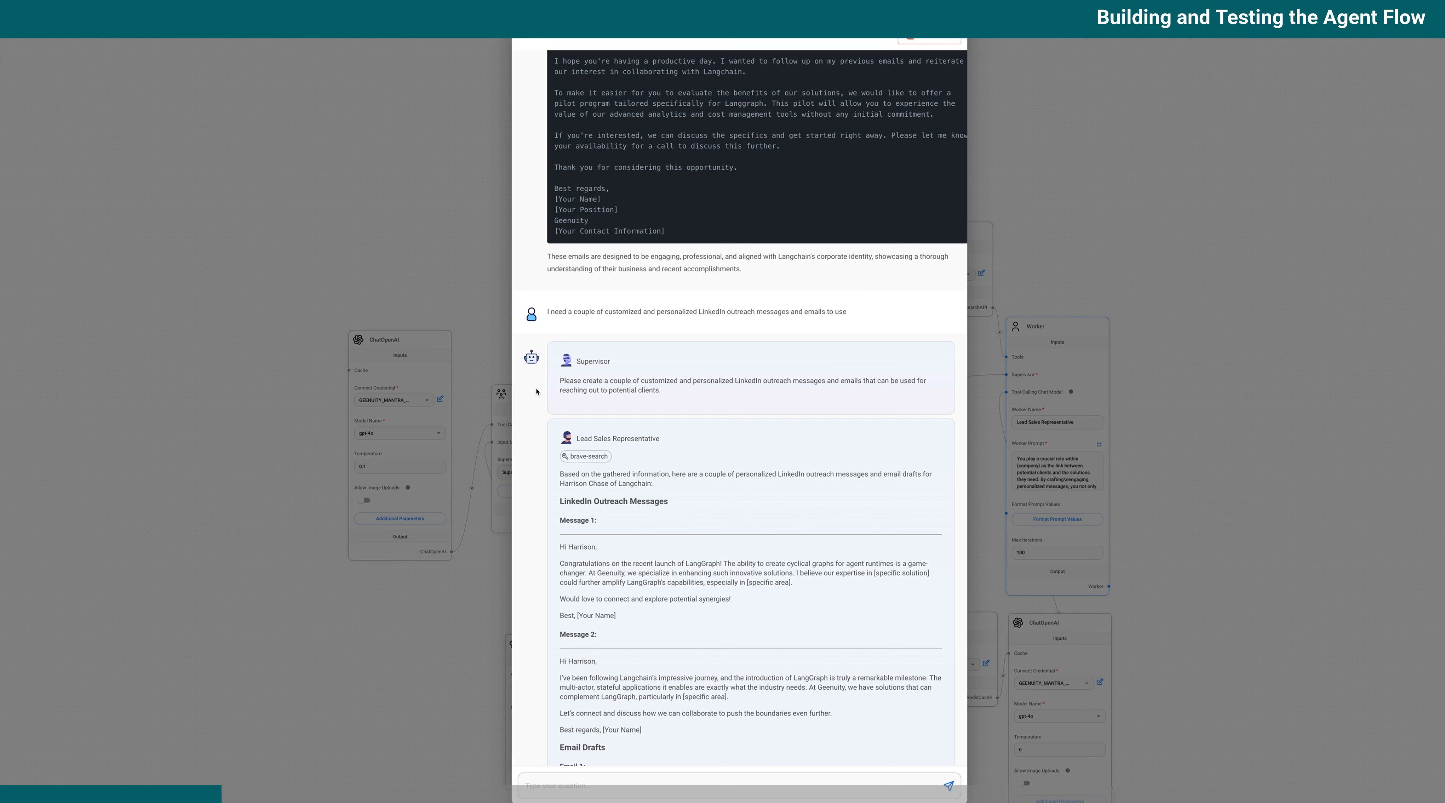
left_click_drag(559, 381, 686, 393)
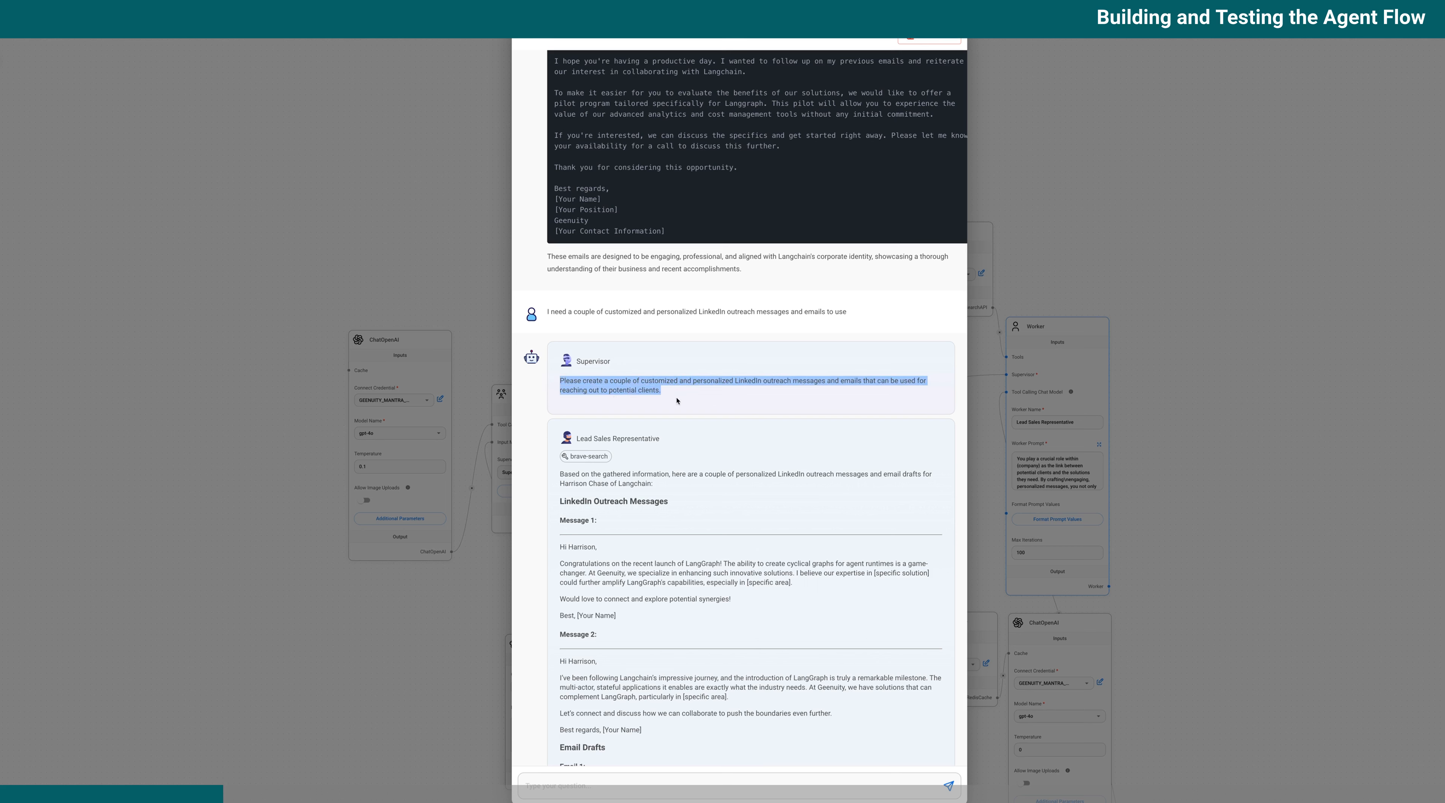
left_click(1269, 421)
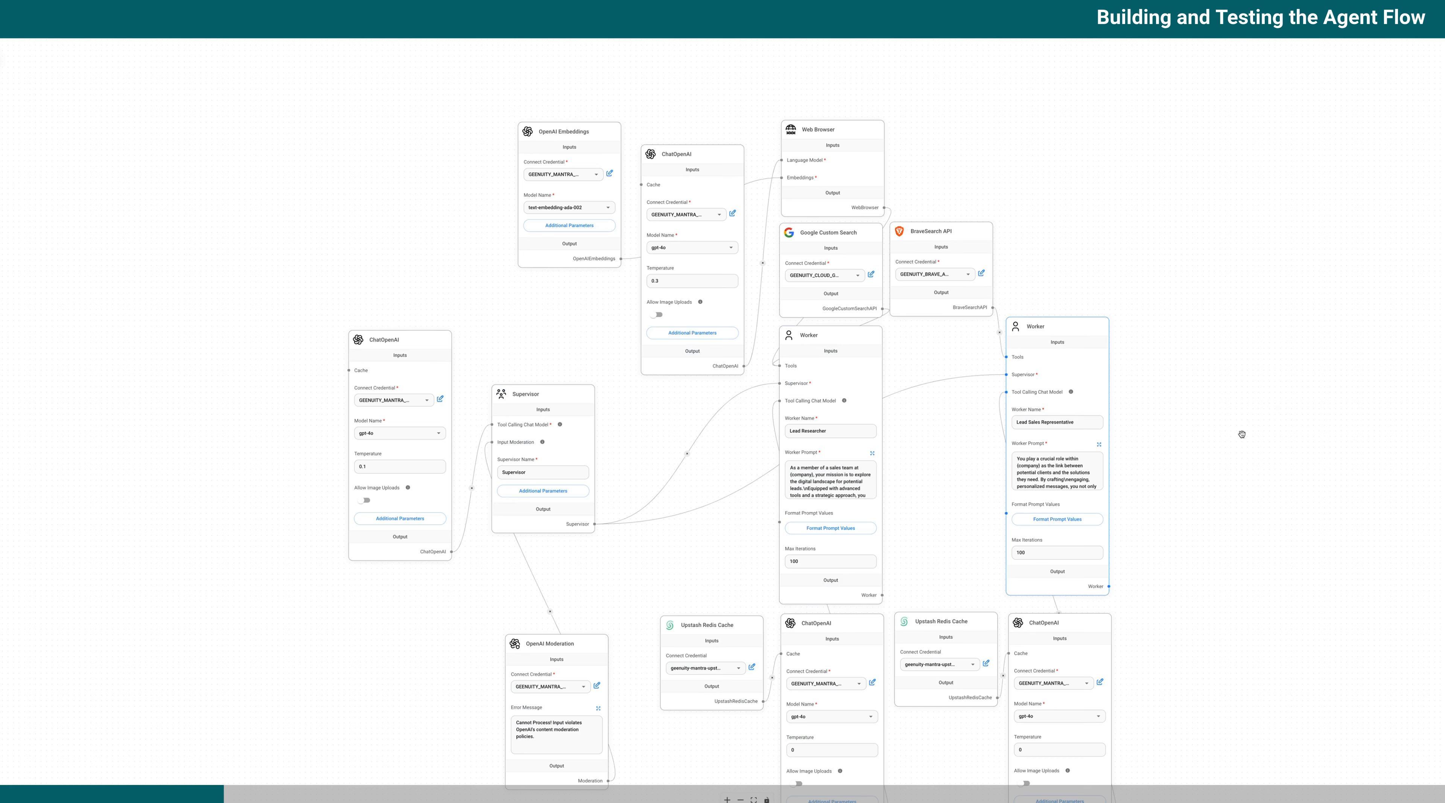
- Reopen the expanded chat and trace the reply from the final outreach drafts back to the original request
mouse_move(833, 527)
mouse_move(591, 472)
left_click(1444, 59)
left_click(1431, 58)
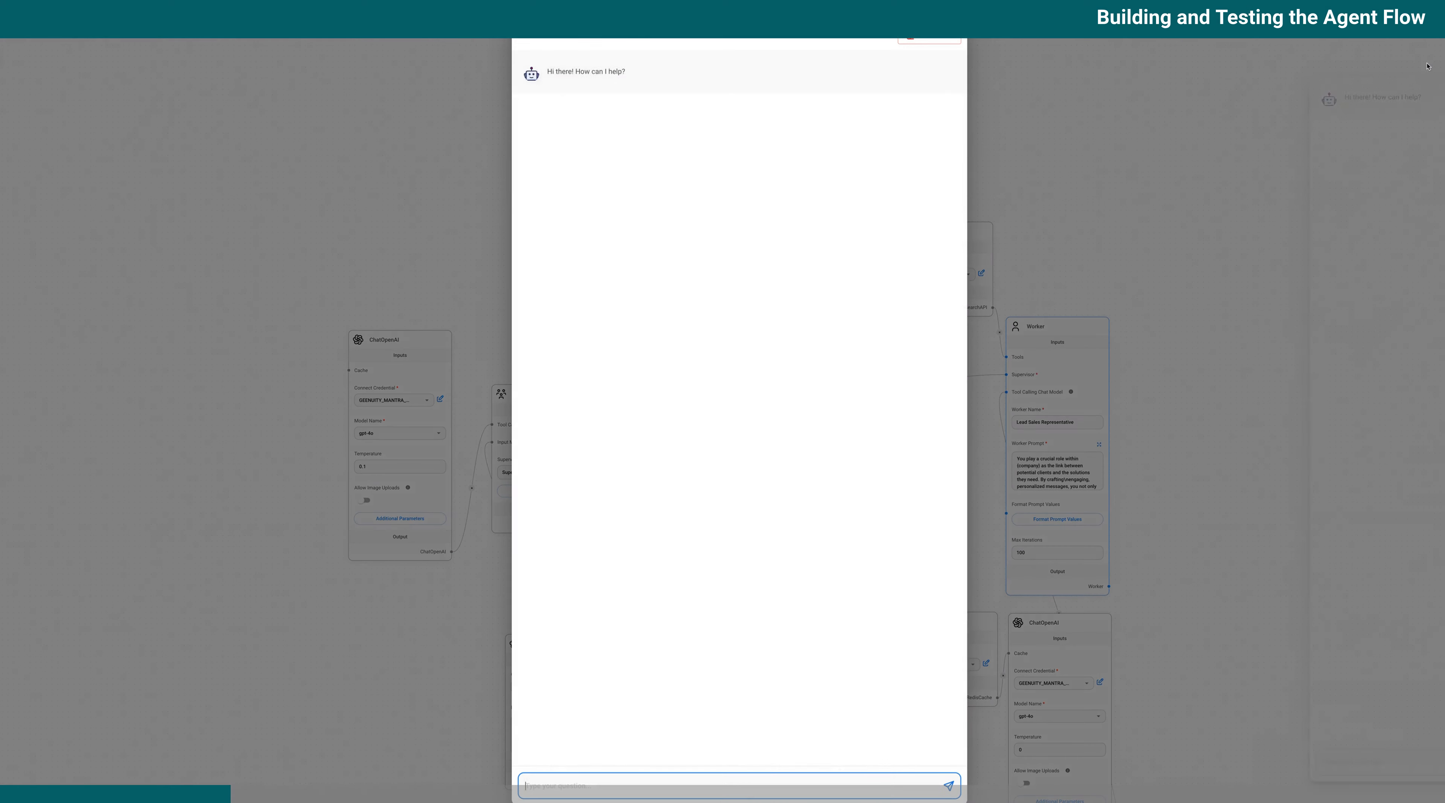
scroll(692, 275, "up", 1)
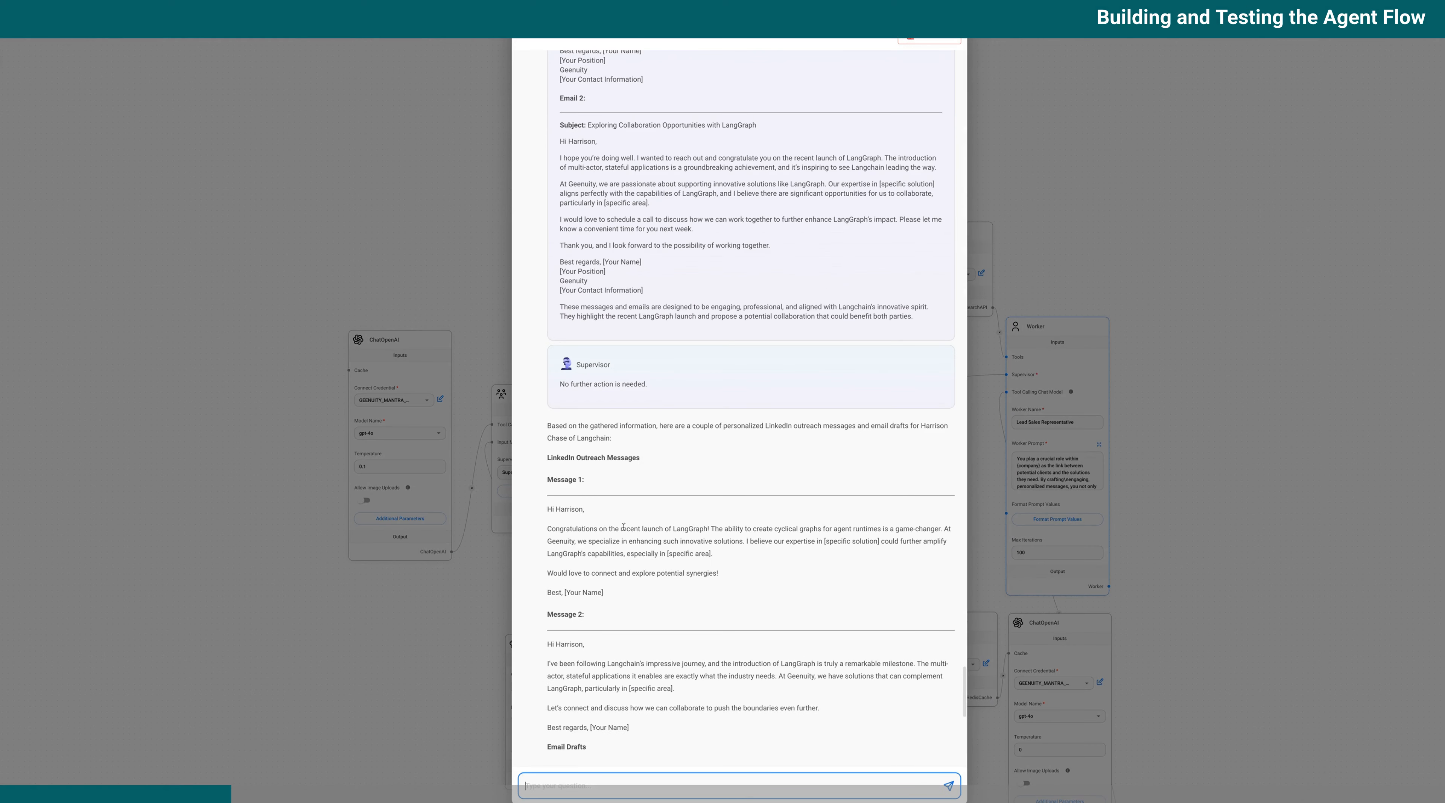
scroll(720, 528, "up", 10)
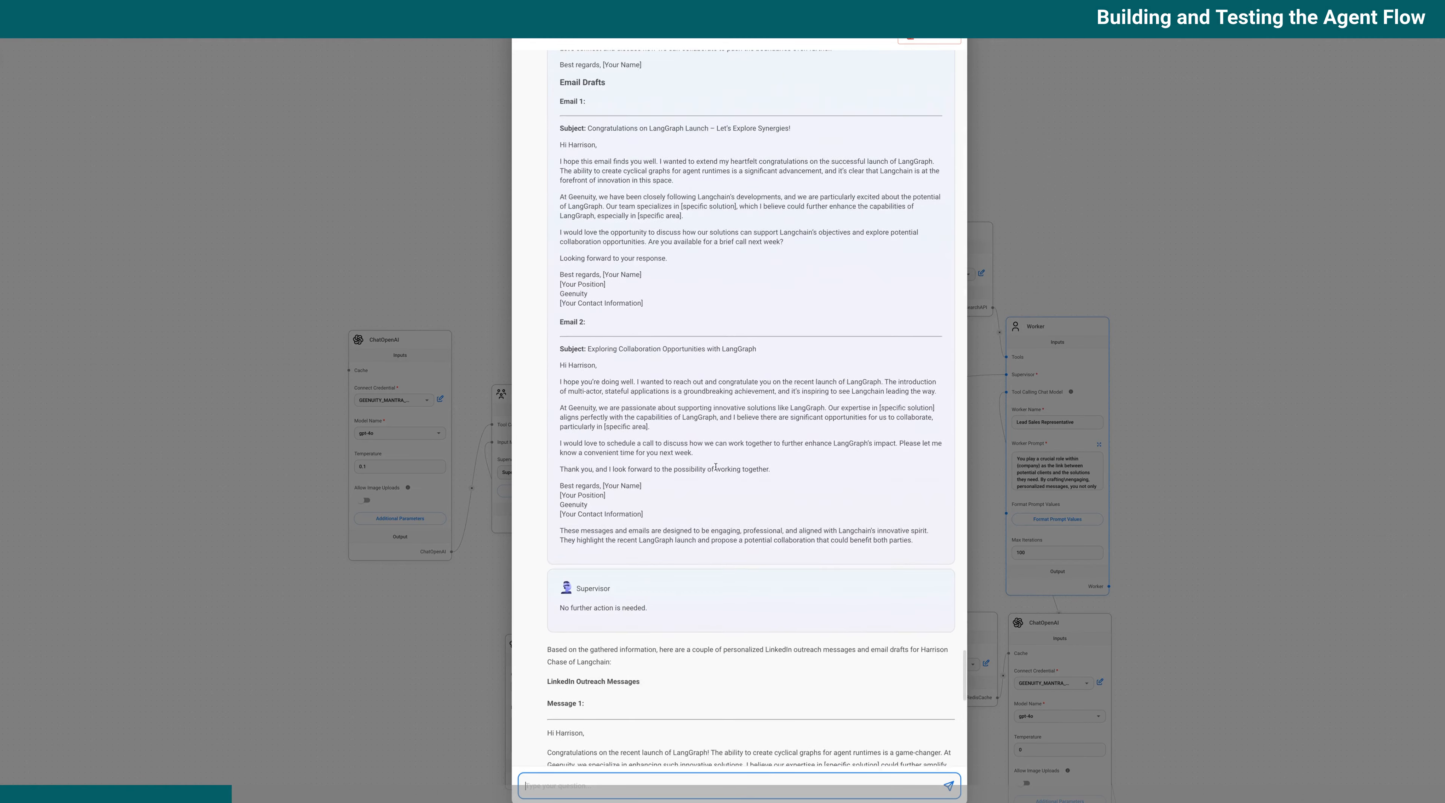
scroll(728, 451, "up", 11)
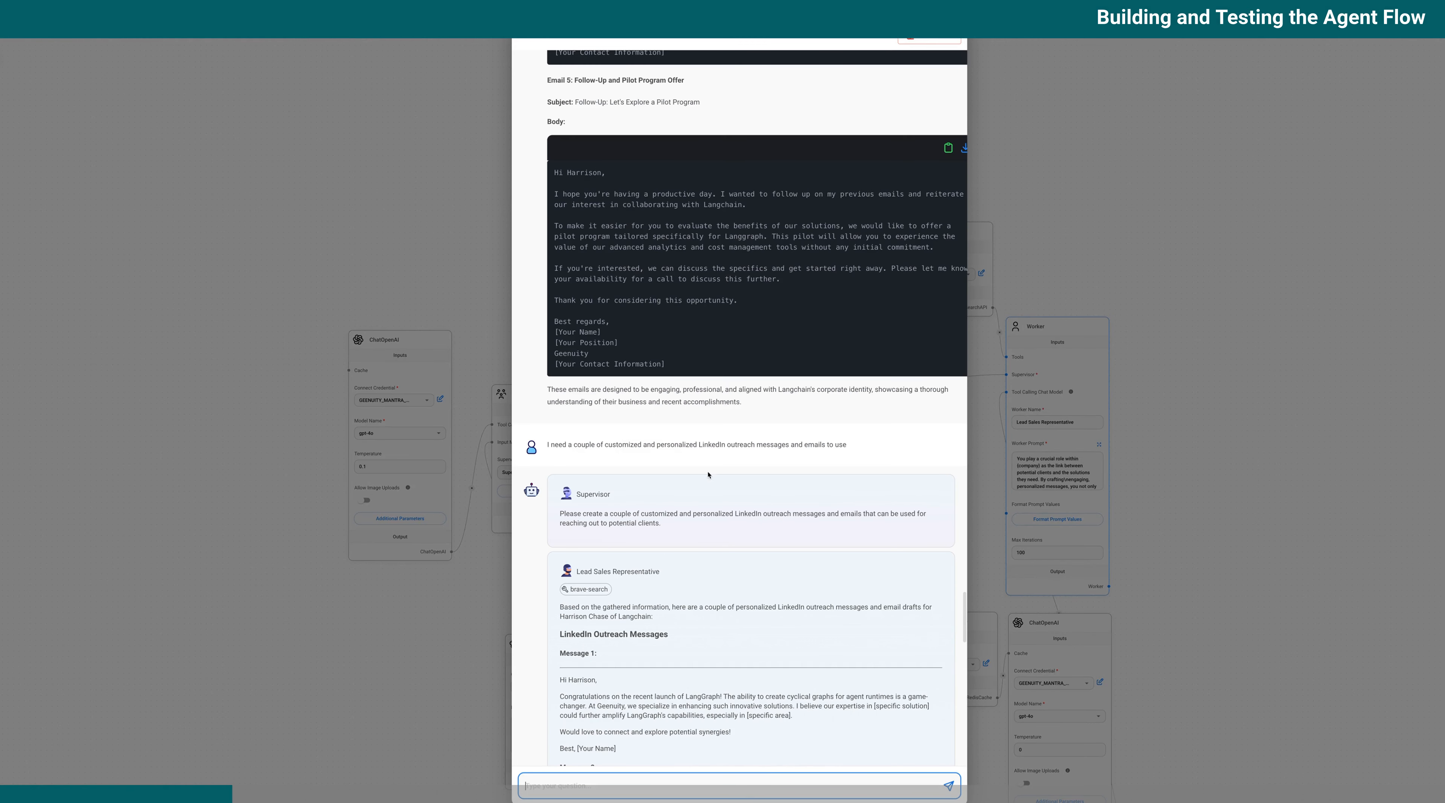
- Review the Lead Sales Representative's LinkedIn messages and open the details of its brave-search tool call
scroll(672, 529, "down", 1)
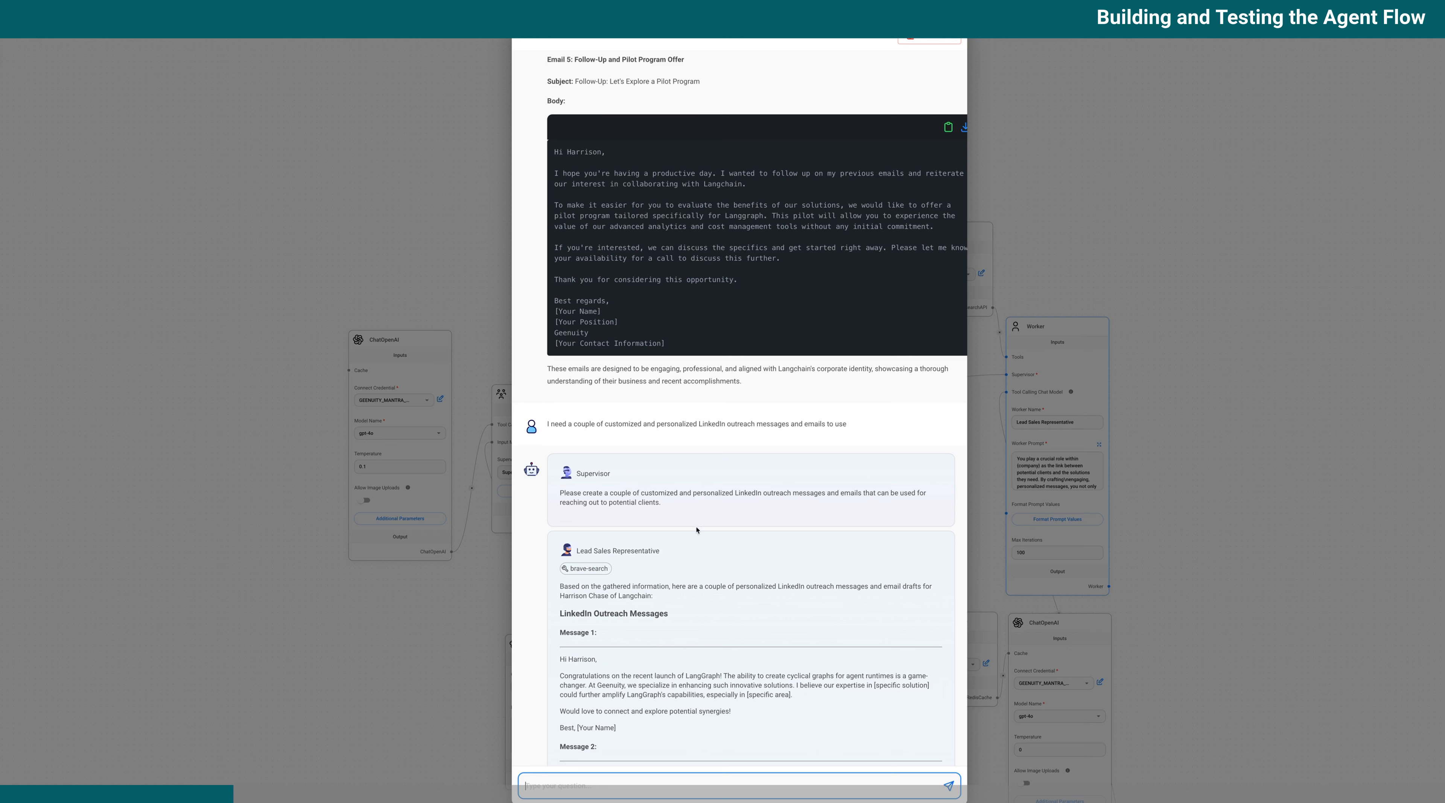
scroll(696, 527, "down", 2)
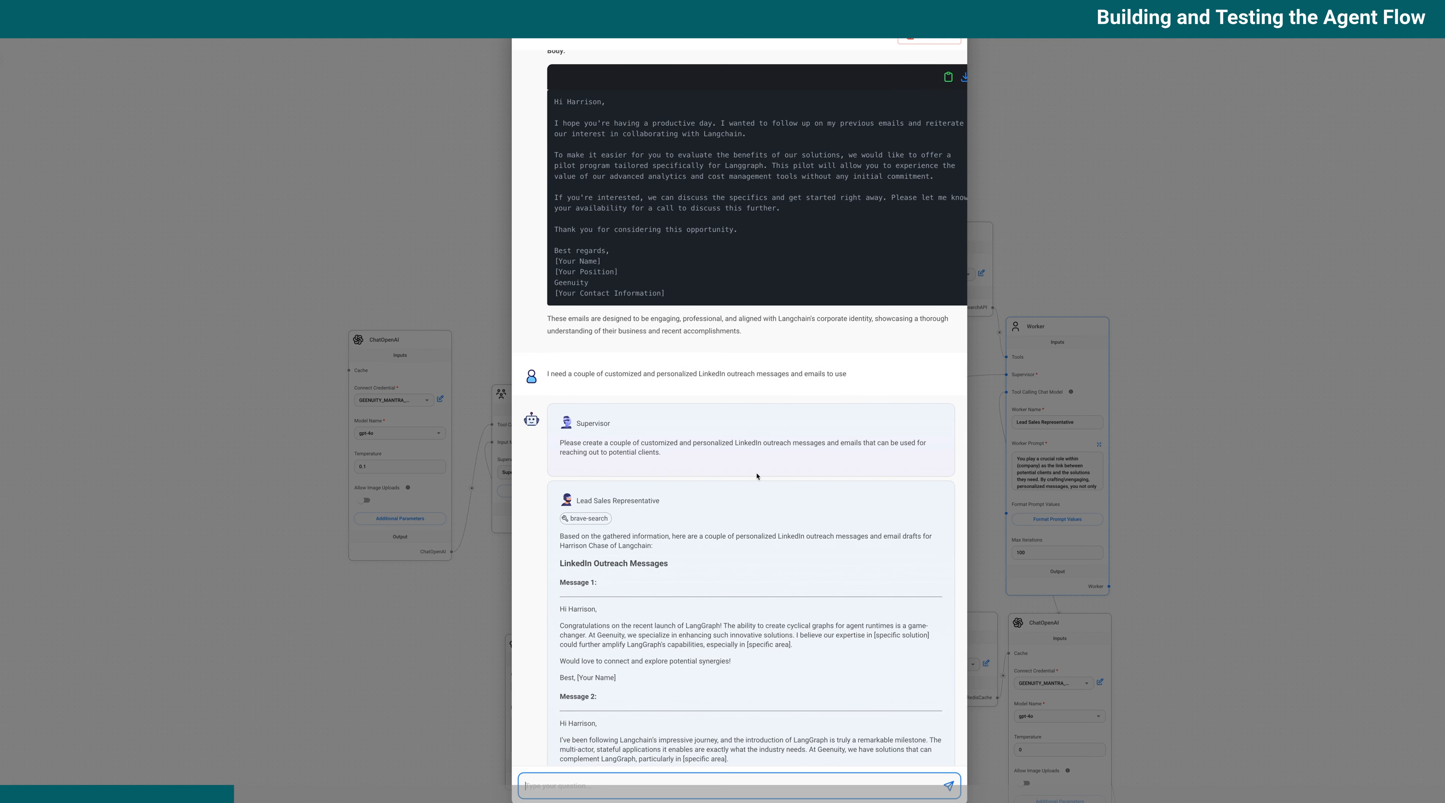
scroll(671, 528, "down", 3)
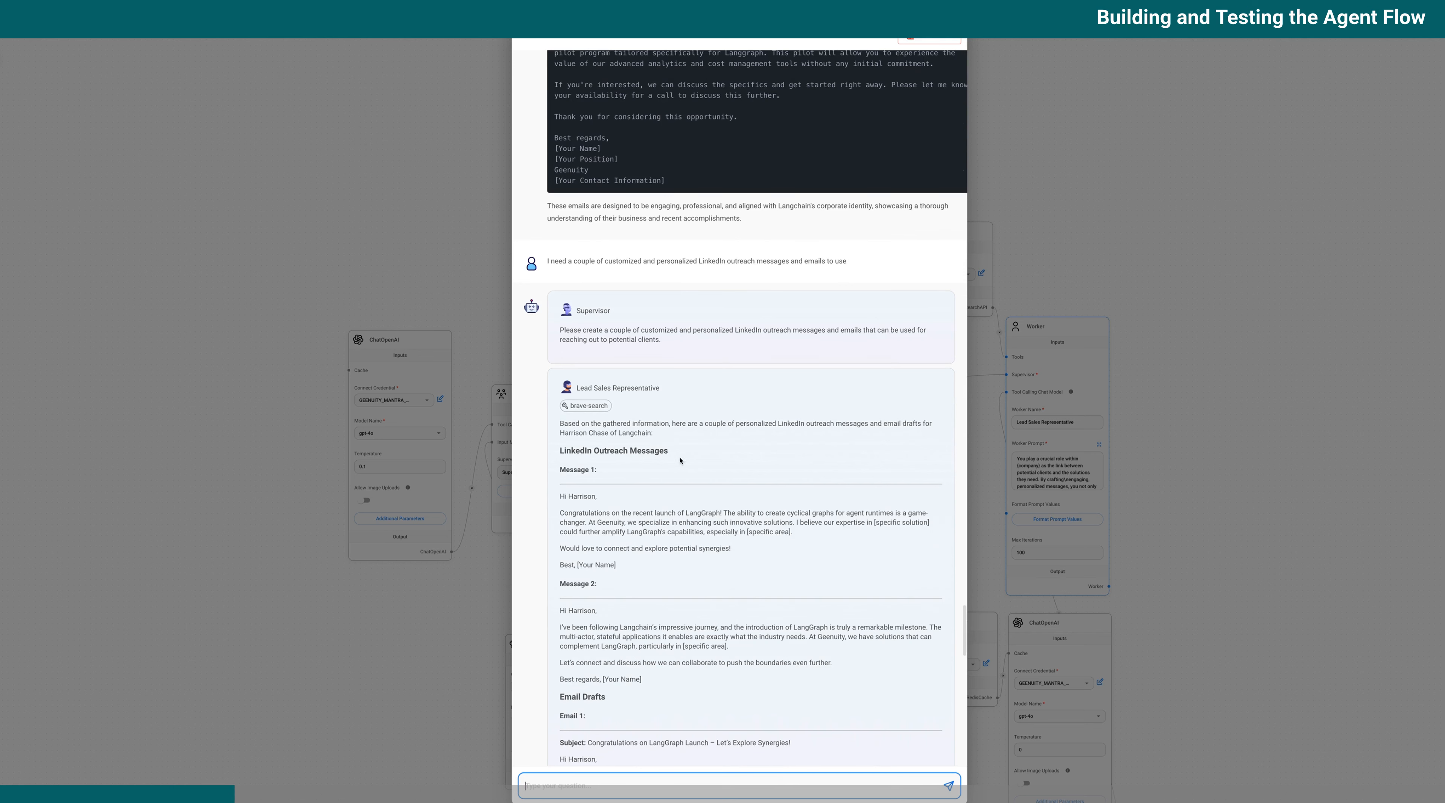
scroll(681, 427, "down", 1)
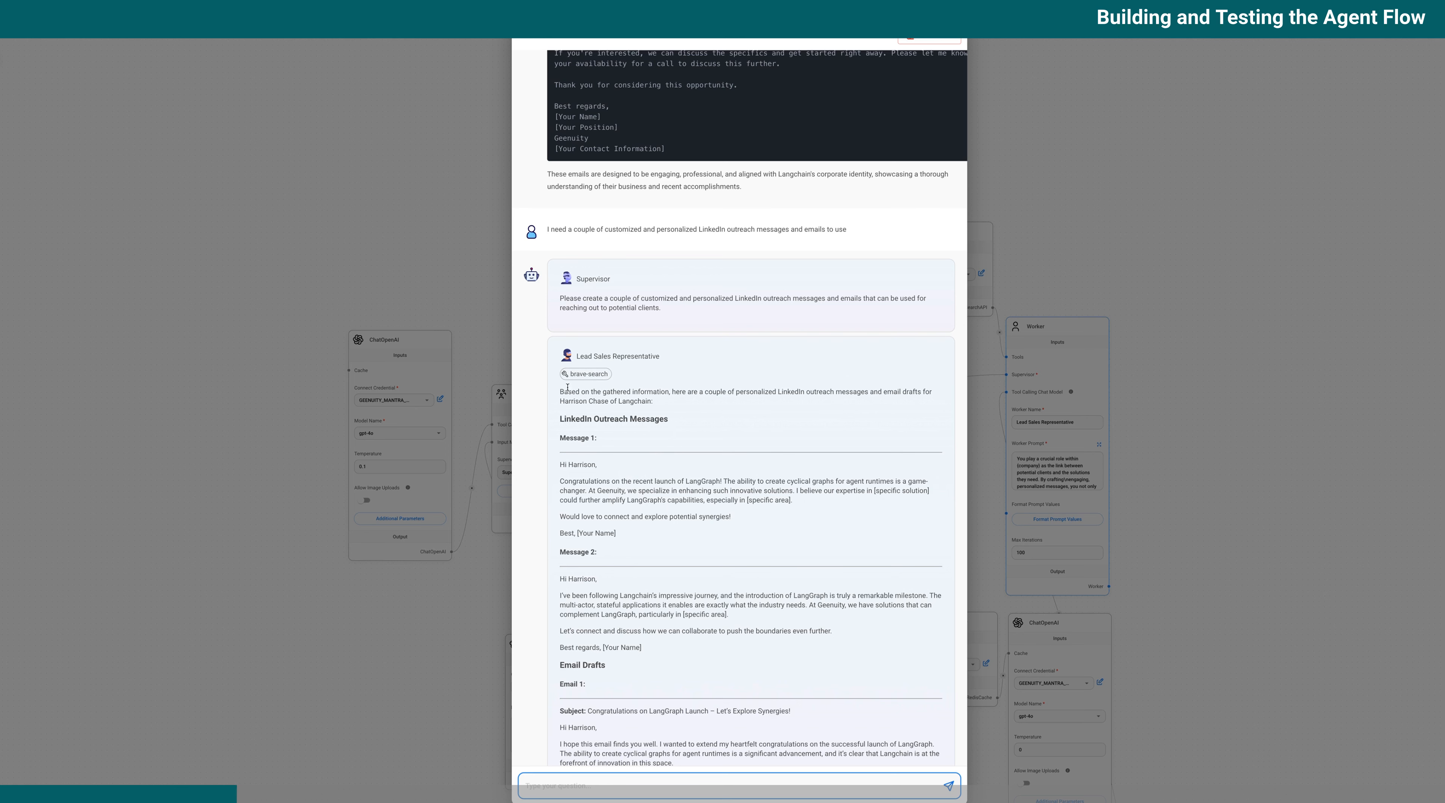
left_click(588, 374)
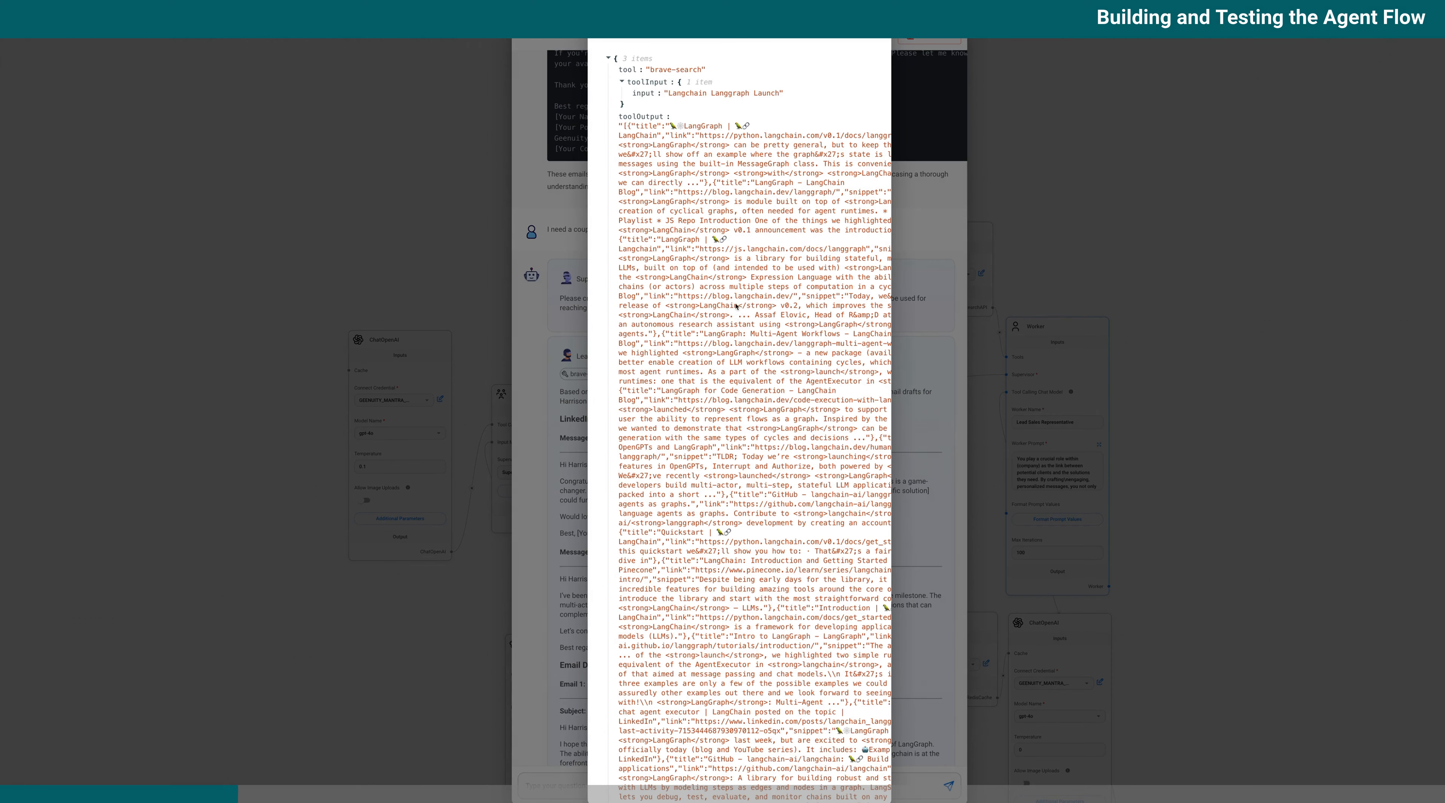
- Skim the brave-search output, close its details, and review the LinkedIn and email drafts through the final reply
scroll(742, 172, "down", 5)
scroll(728, 232, "up", 5)
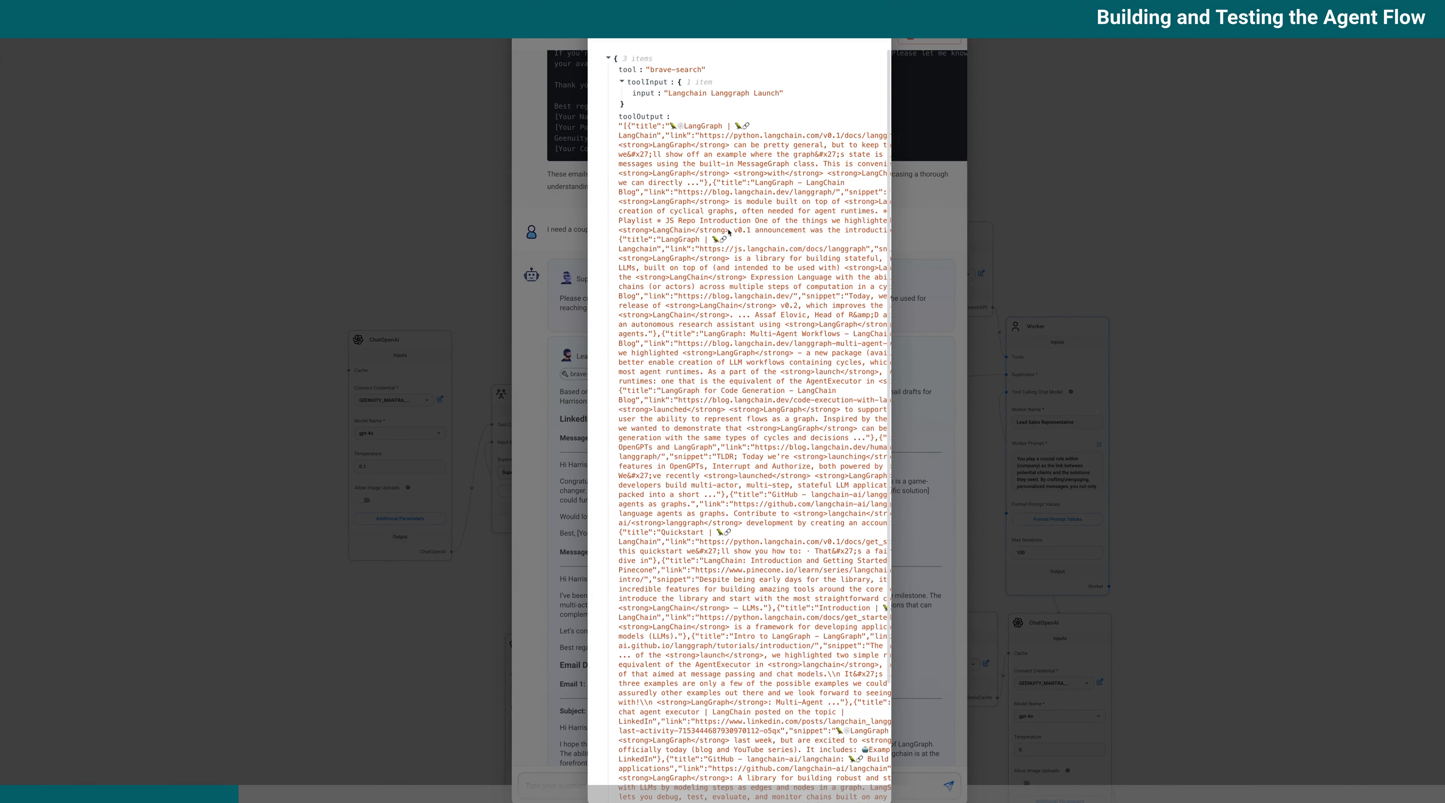
left_click(915, 196)
scroll(702, 419, "down", 3)
scroll(702, 419, "down", 6)
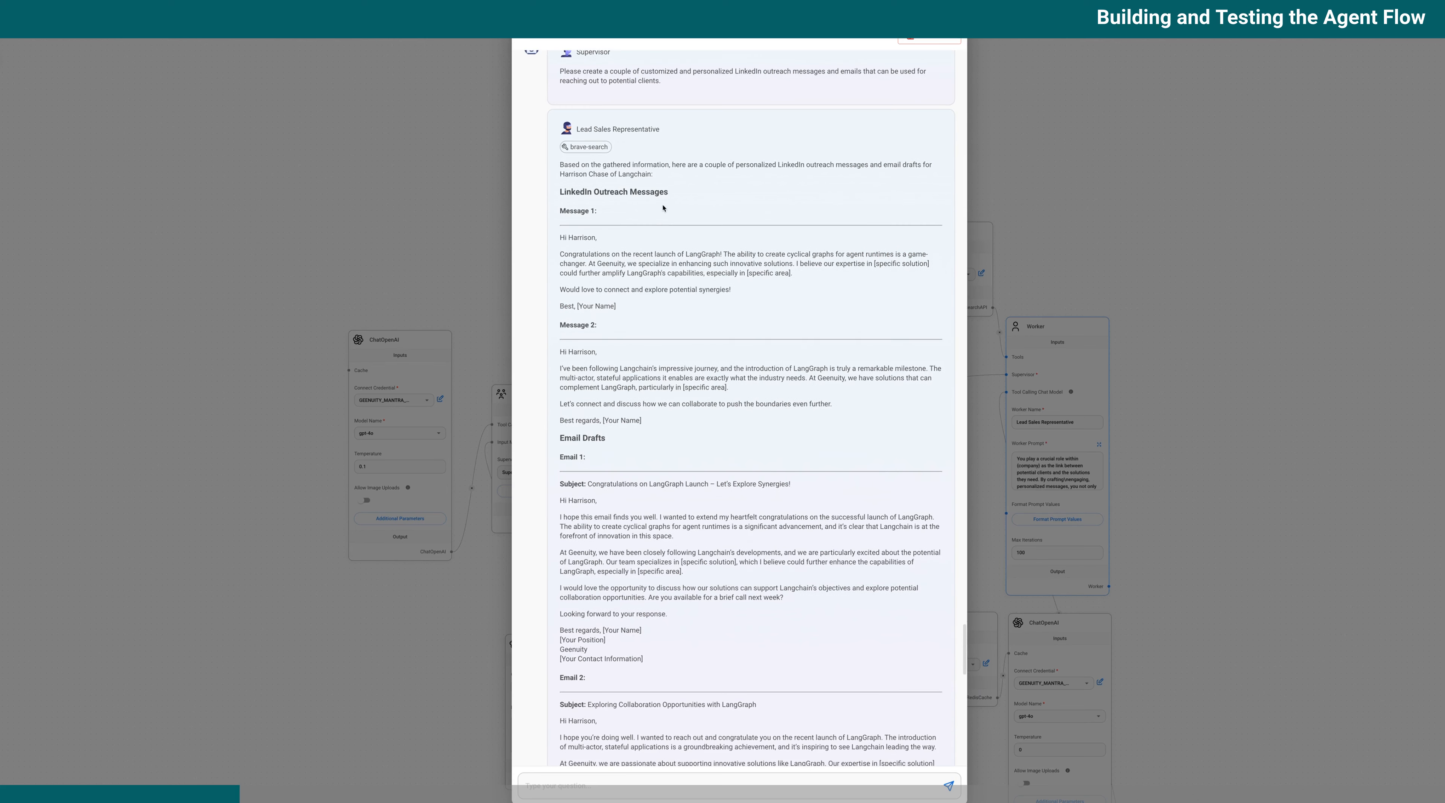
scroll(685, 323, "down", 2)
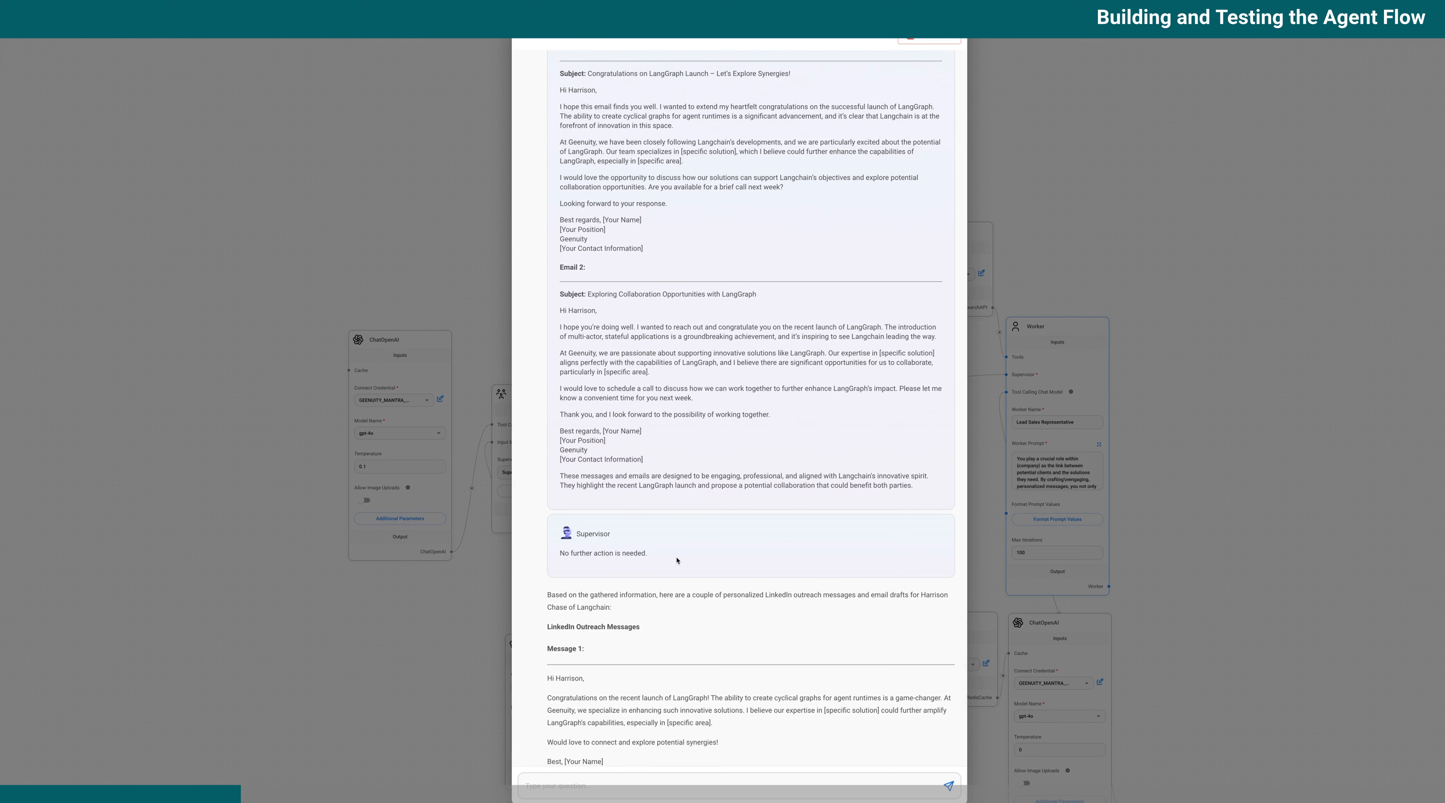
scroll(677, 561, "down", 6)
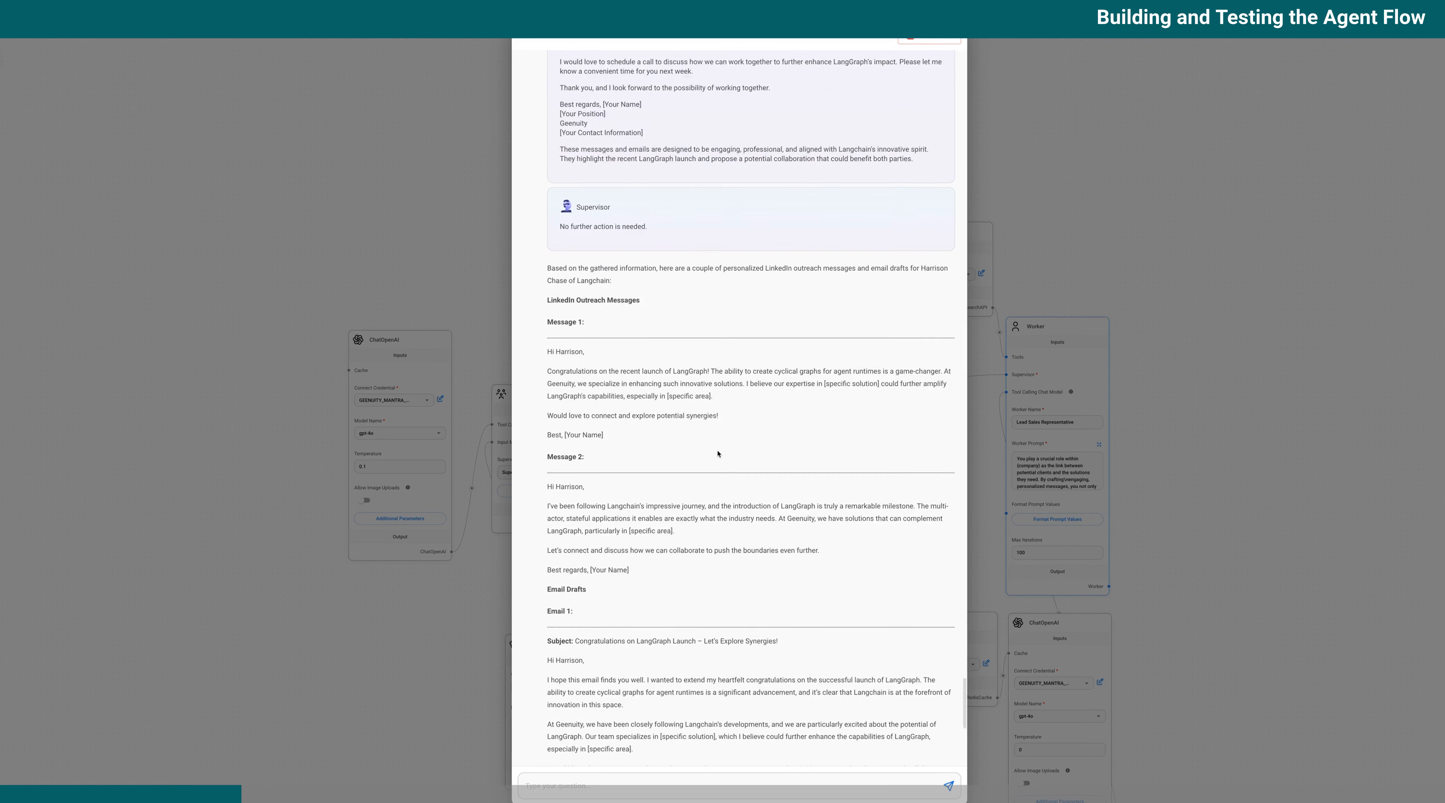
scroll(717, 453, "down", 7)
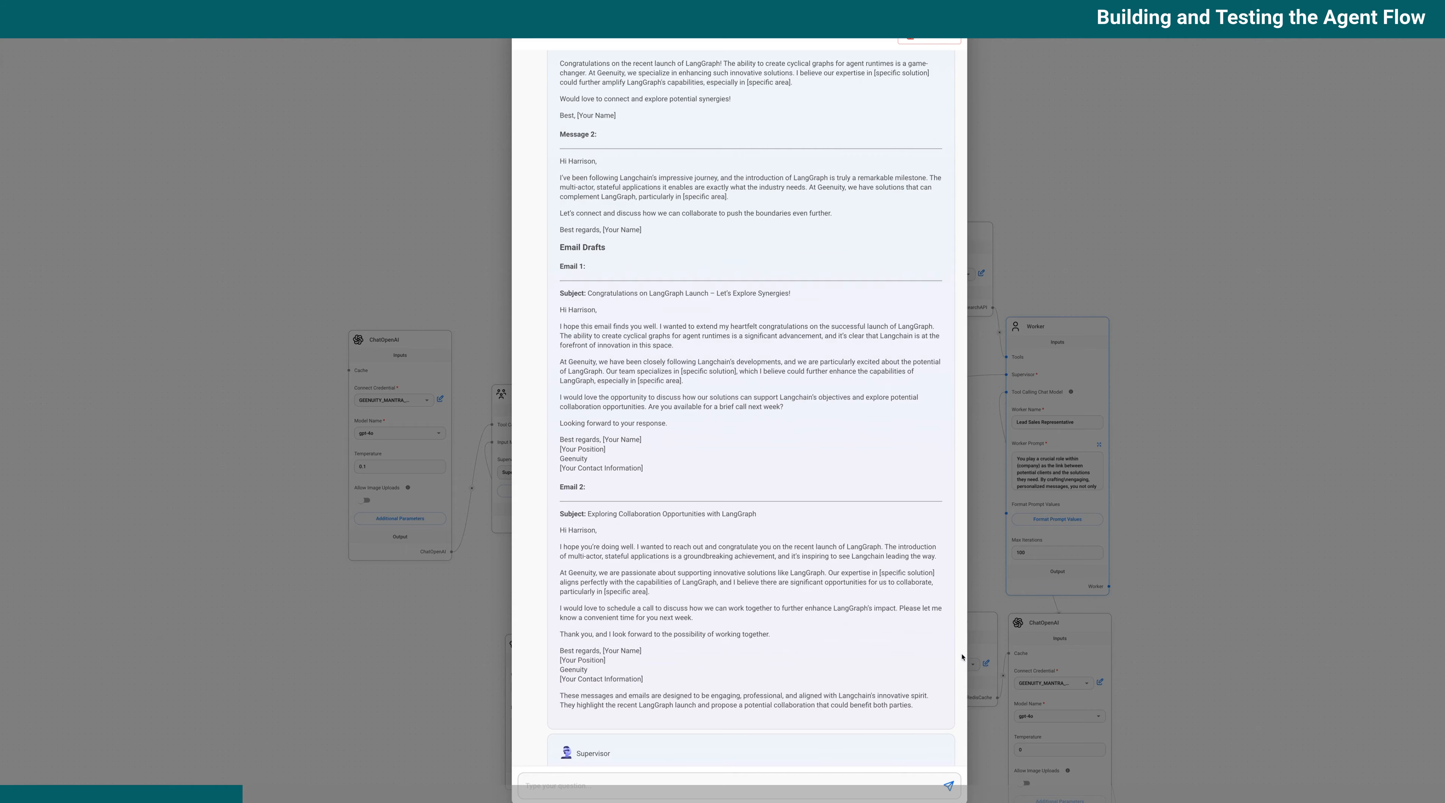
- Return to the start of the chat and review the Lead Researcher's Langchain report and the email campaign drafts that follow
left_click_drag(964, 658, 982, 53)
scroll(865, 371, "down", 5)
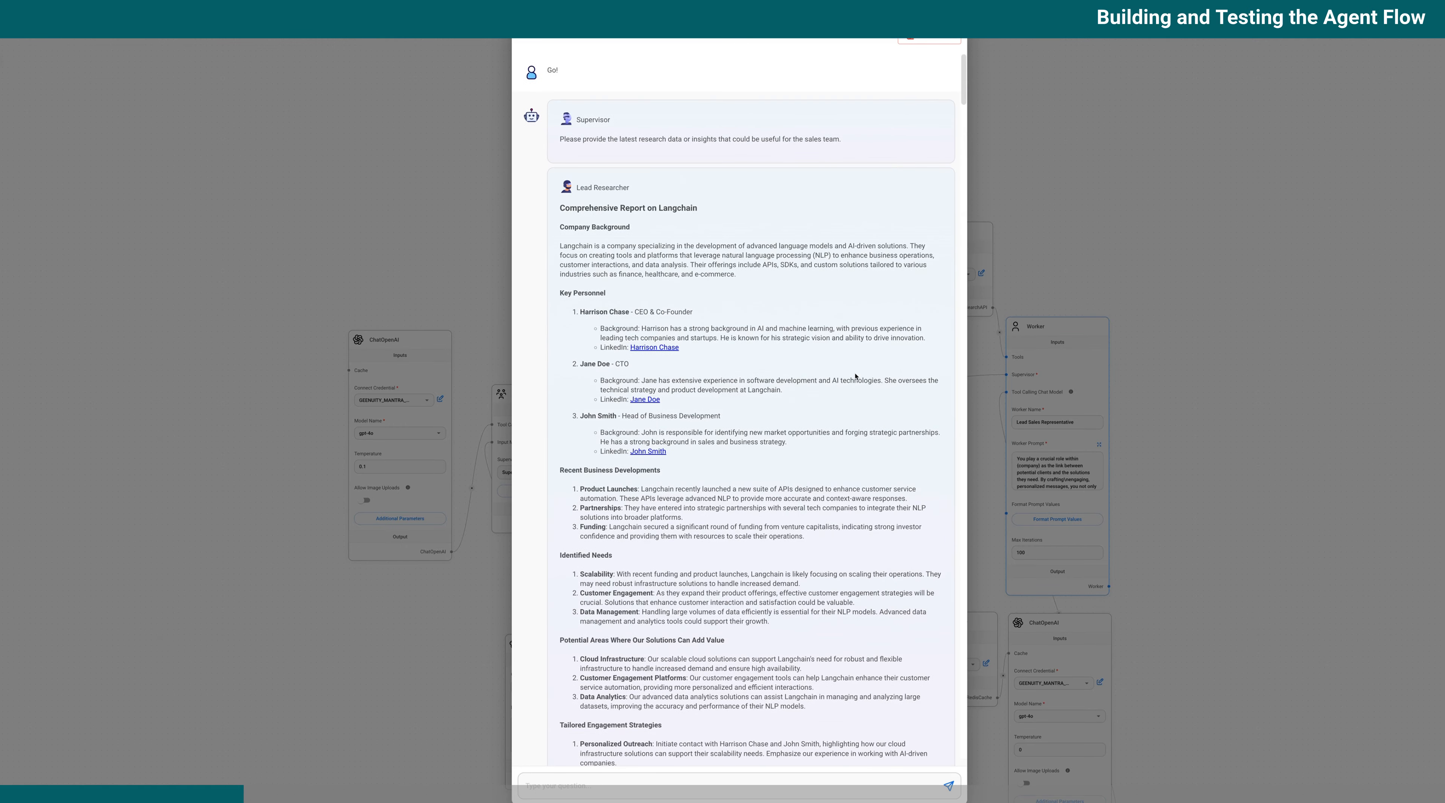
scroll(676, 221, "up", 2)
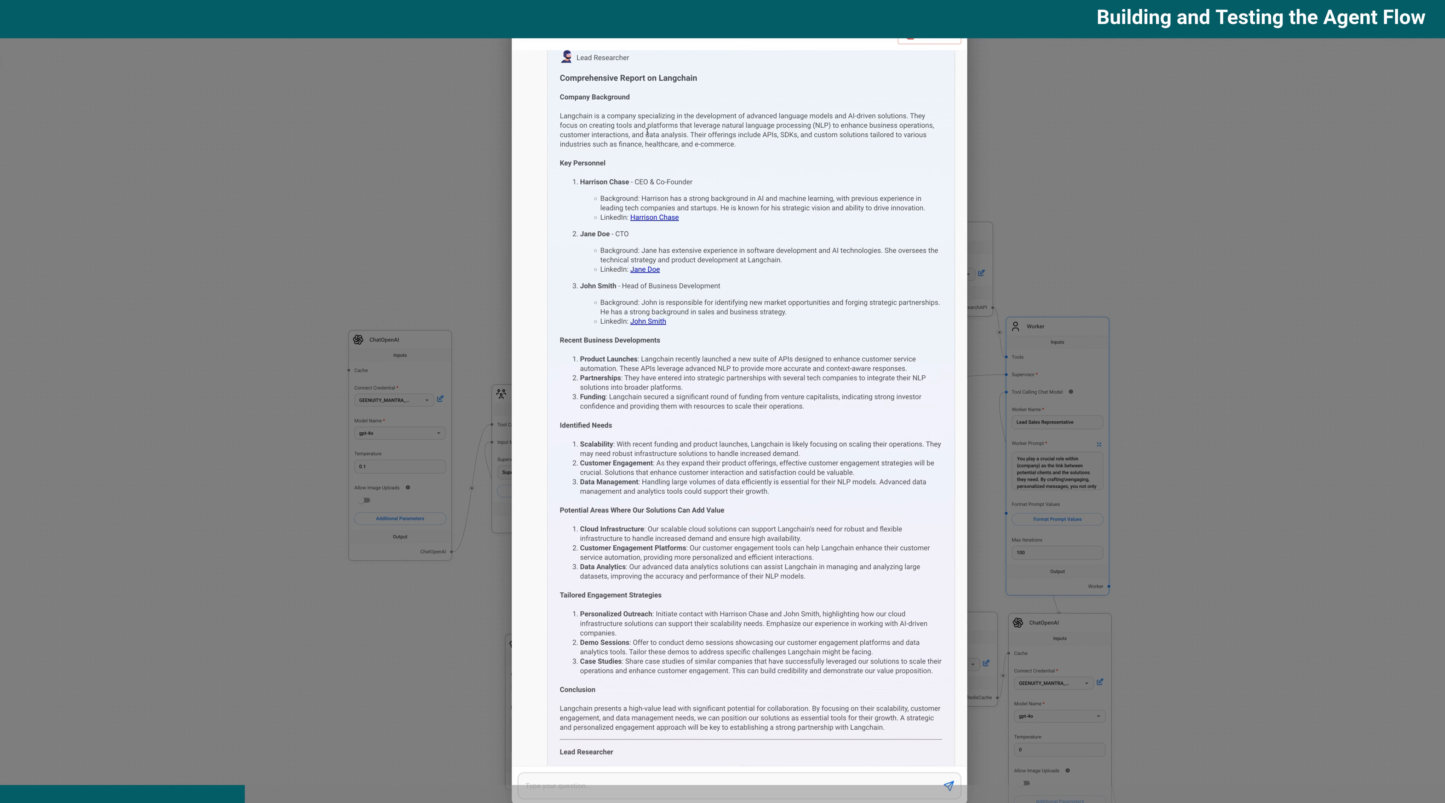
scroll(691, 493, "down", 6)
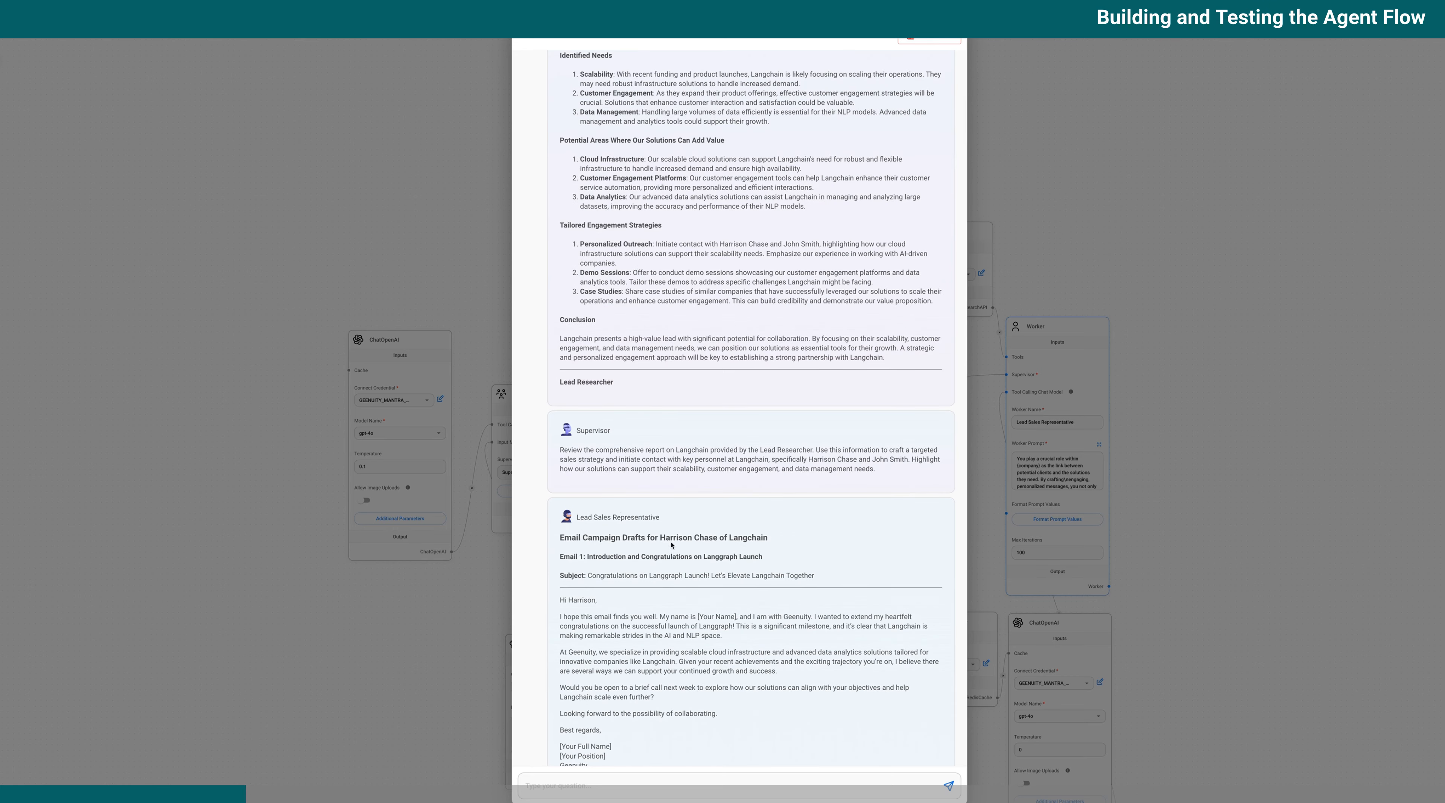
scroll(672, 544, "down", 10)
scroll(758, 656, "down", 10)
scroll(768, 638, "down", 9)
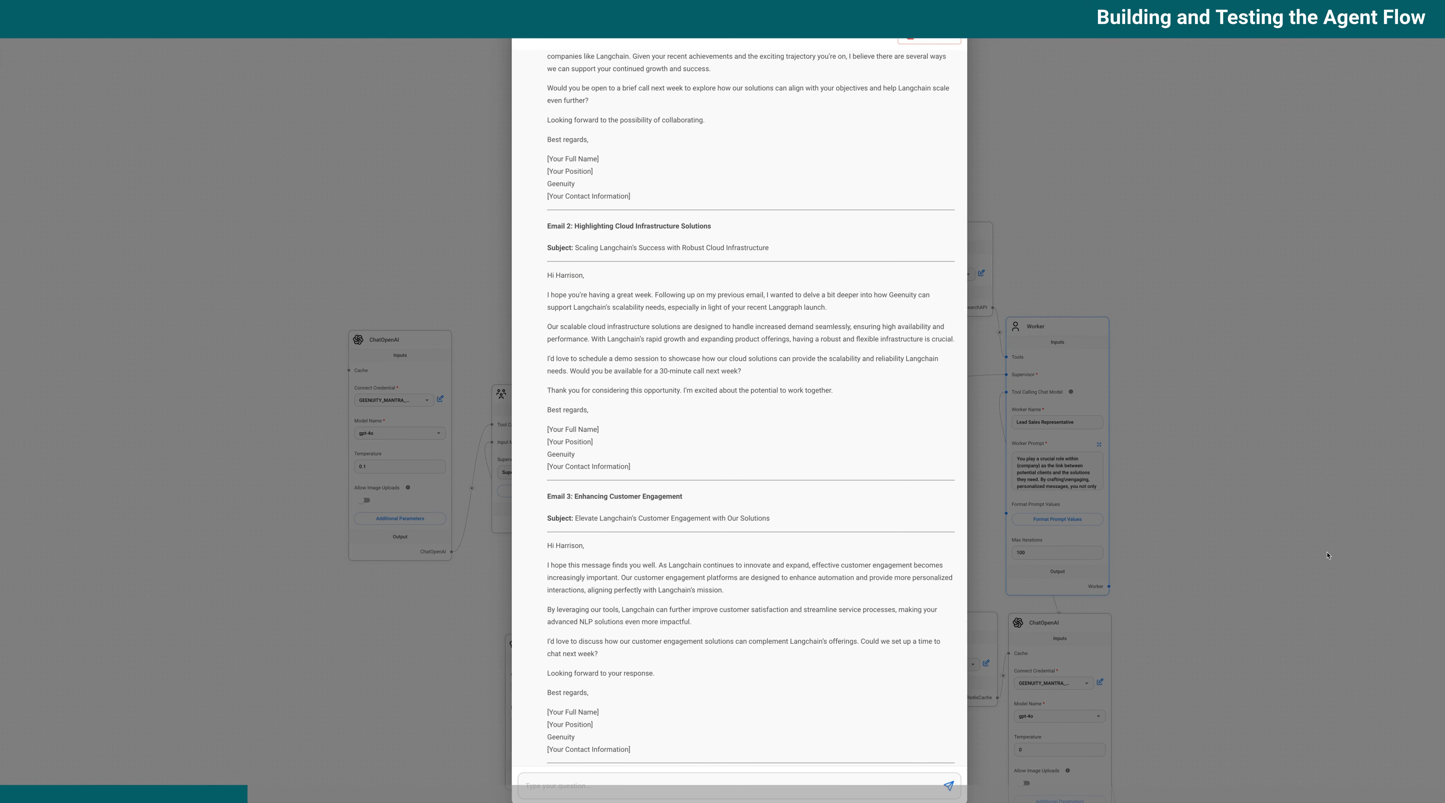
- Close the expanded chat, leave the lead and sales flow, and open the MULTI_AGENT_PROVIDER - Feed agent flow
left_click(1167, 642)
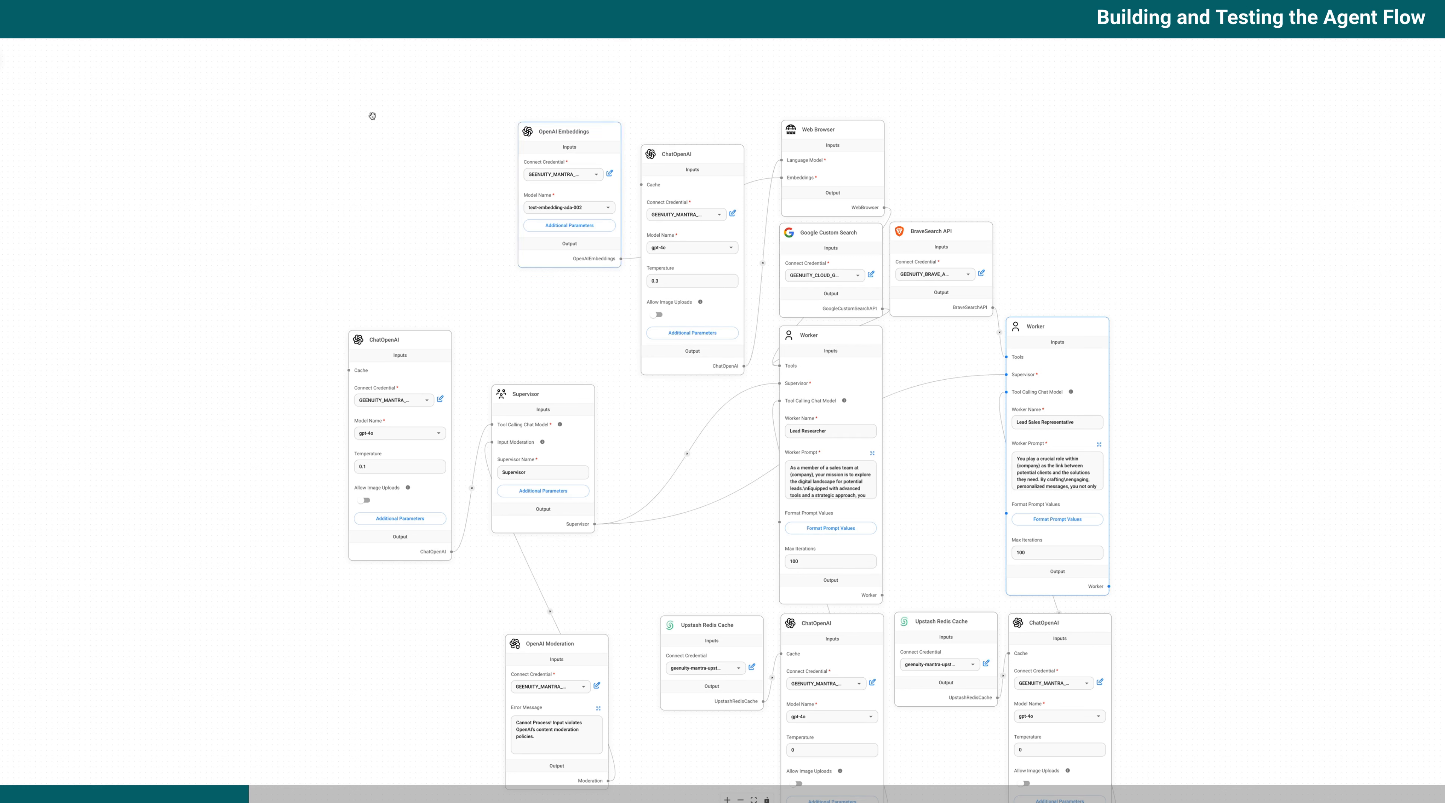
left_click(2, 22)
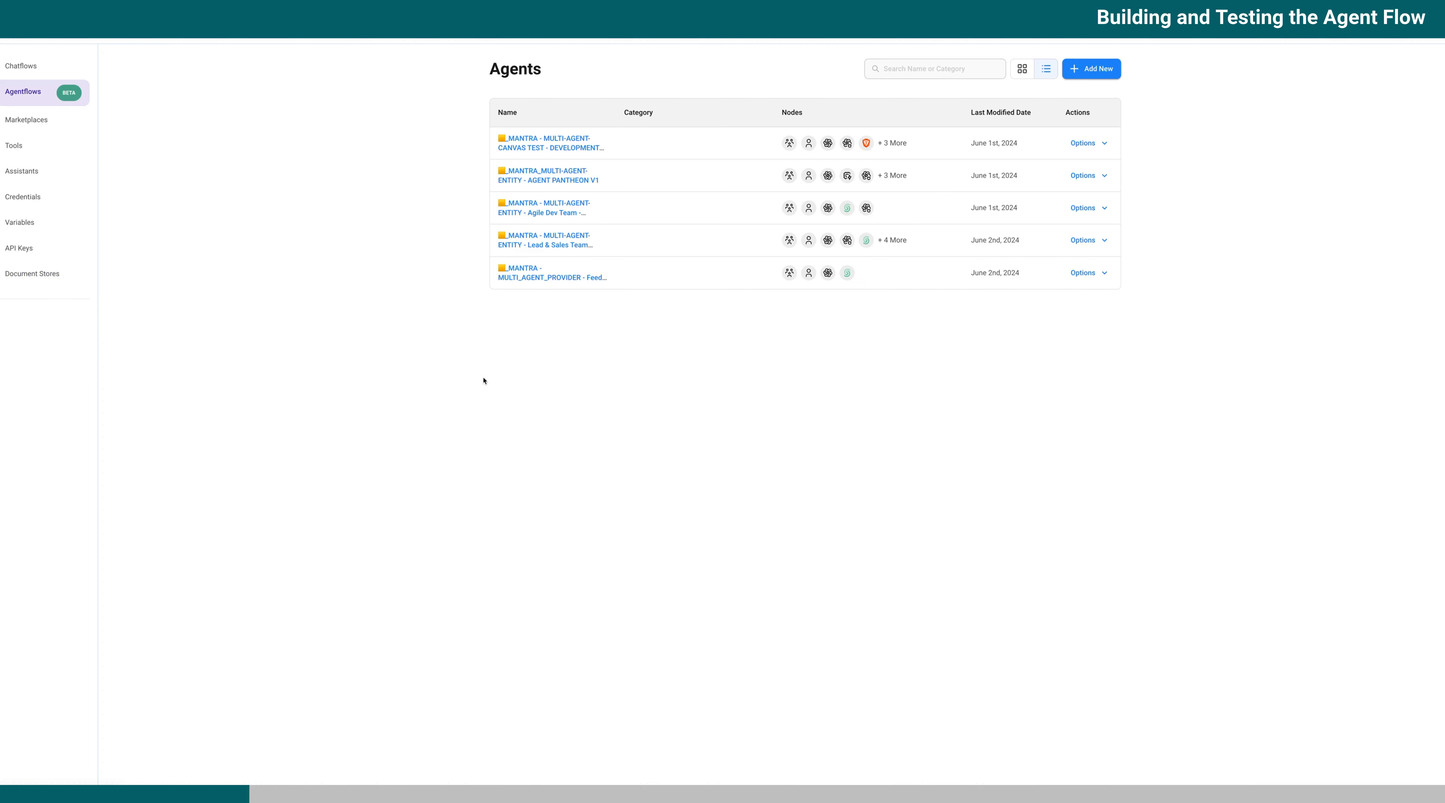
left_click(532, 277)
scroll(598, 428, "down", 3)
- Connect a ChatOpenAI node to the Tool Calling Chat Model input of the Supervisor and each of the four workers
left_click_drag(522, 420, 546, 232)
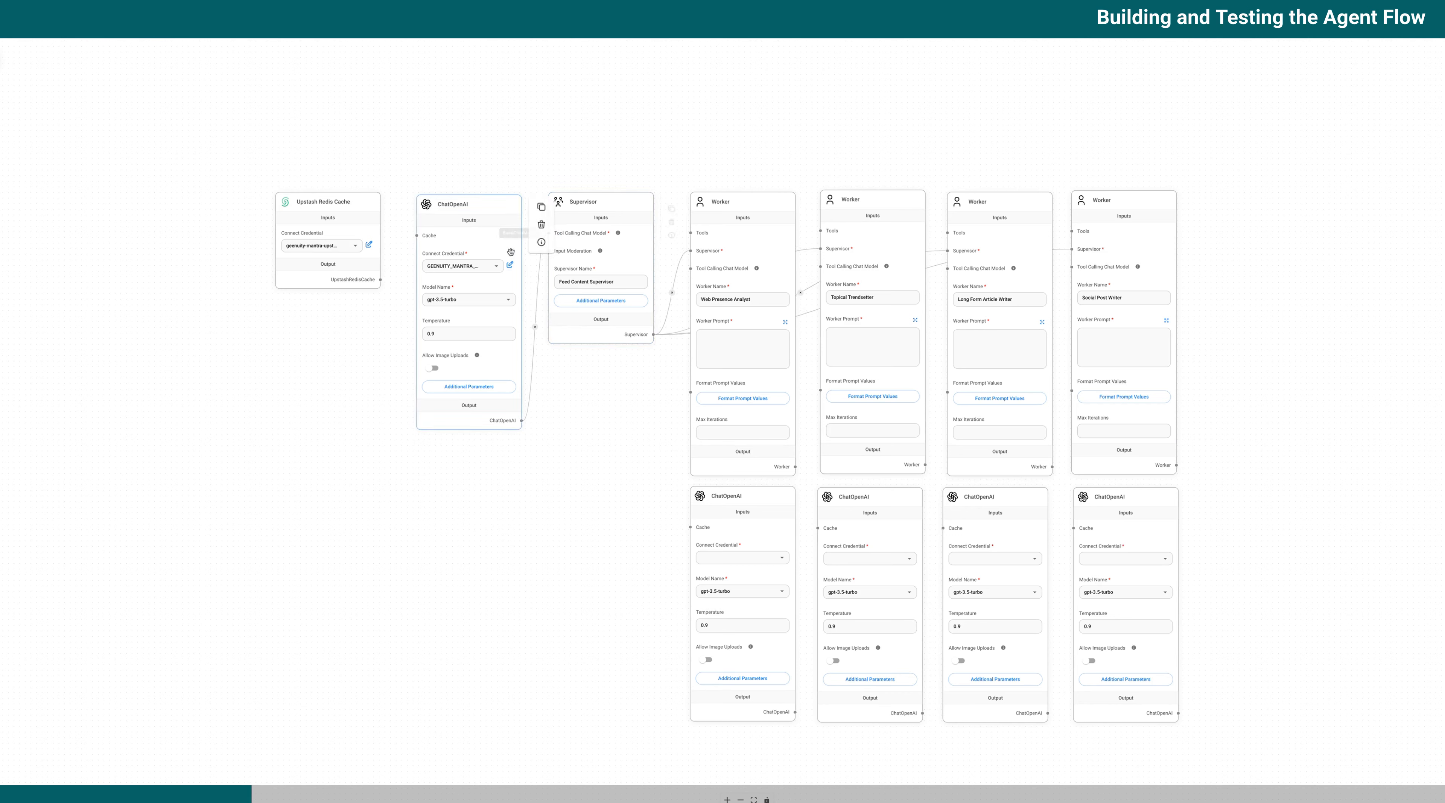
left_click(772, 445)
left_click_drag(798, 712, 691, 267)
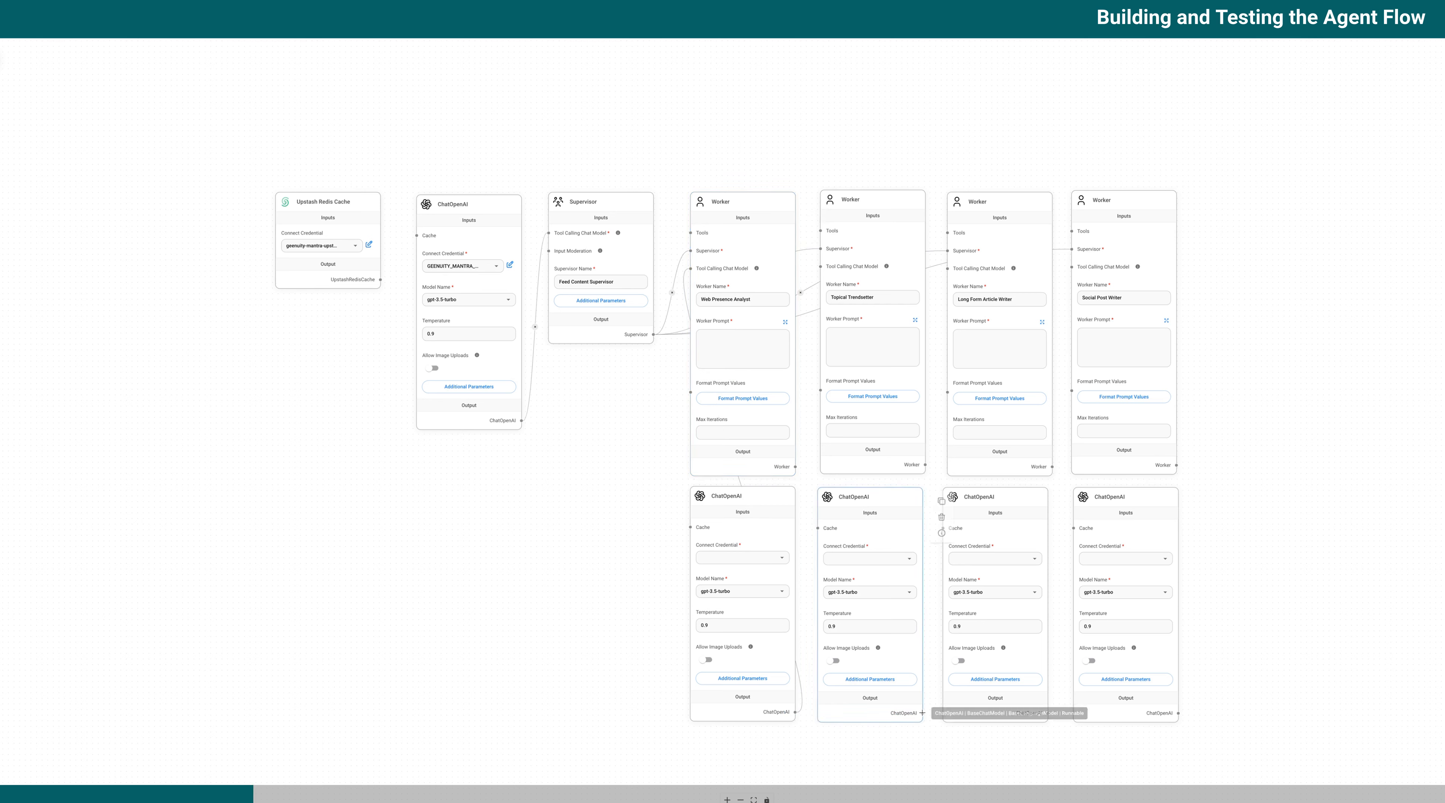
left_click_drag(919, 713, 818, 270)
left_click_drag(1048, 712, 950, 287)
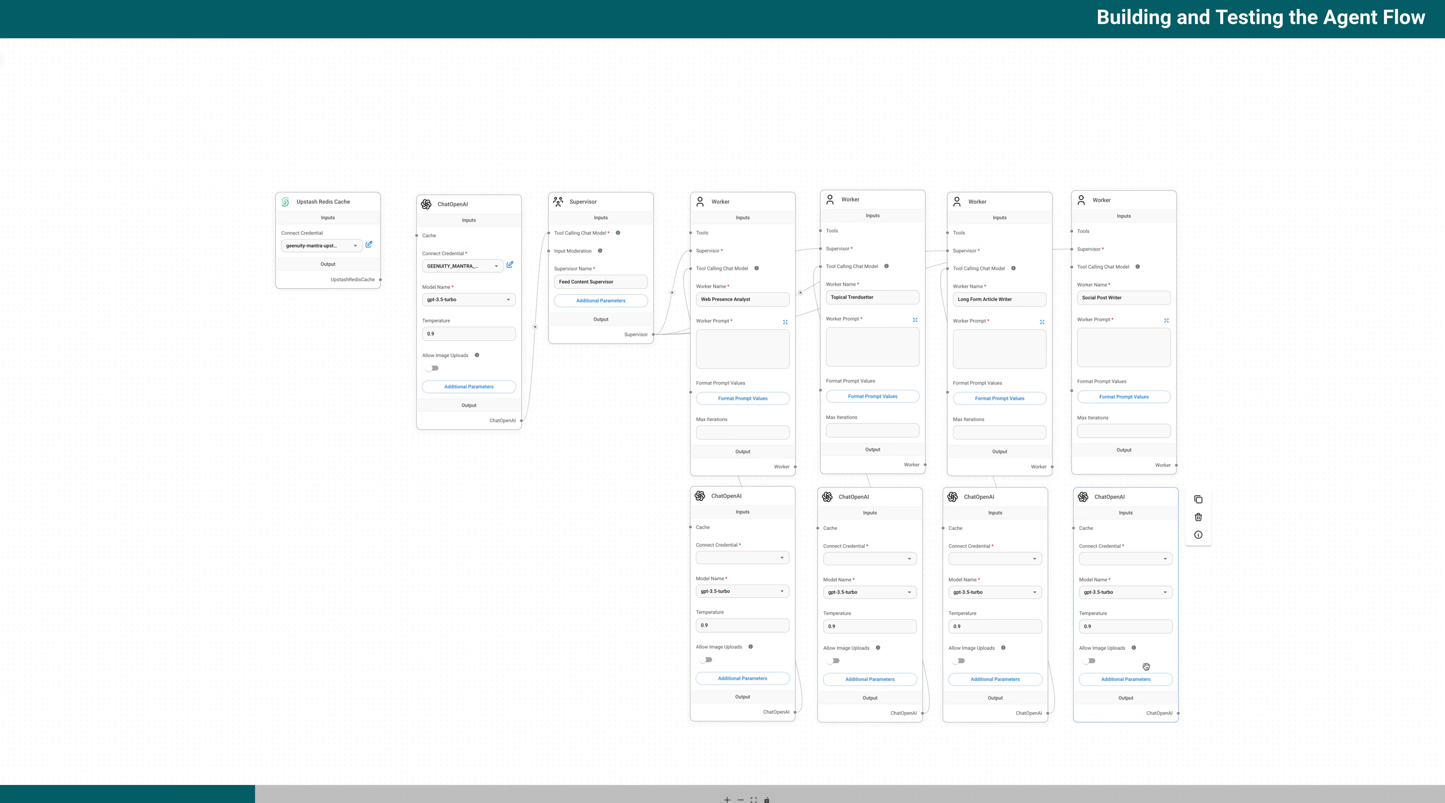
left_click_drag(1177, 713, 1073, 269)
- Set the temperature to 0.2 on the Supervisor's ChatOpenAI node and to 0 on the four workers' ChatOpenAI nodes
left_click(476, 332)
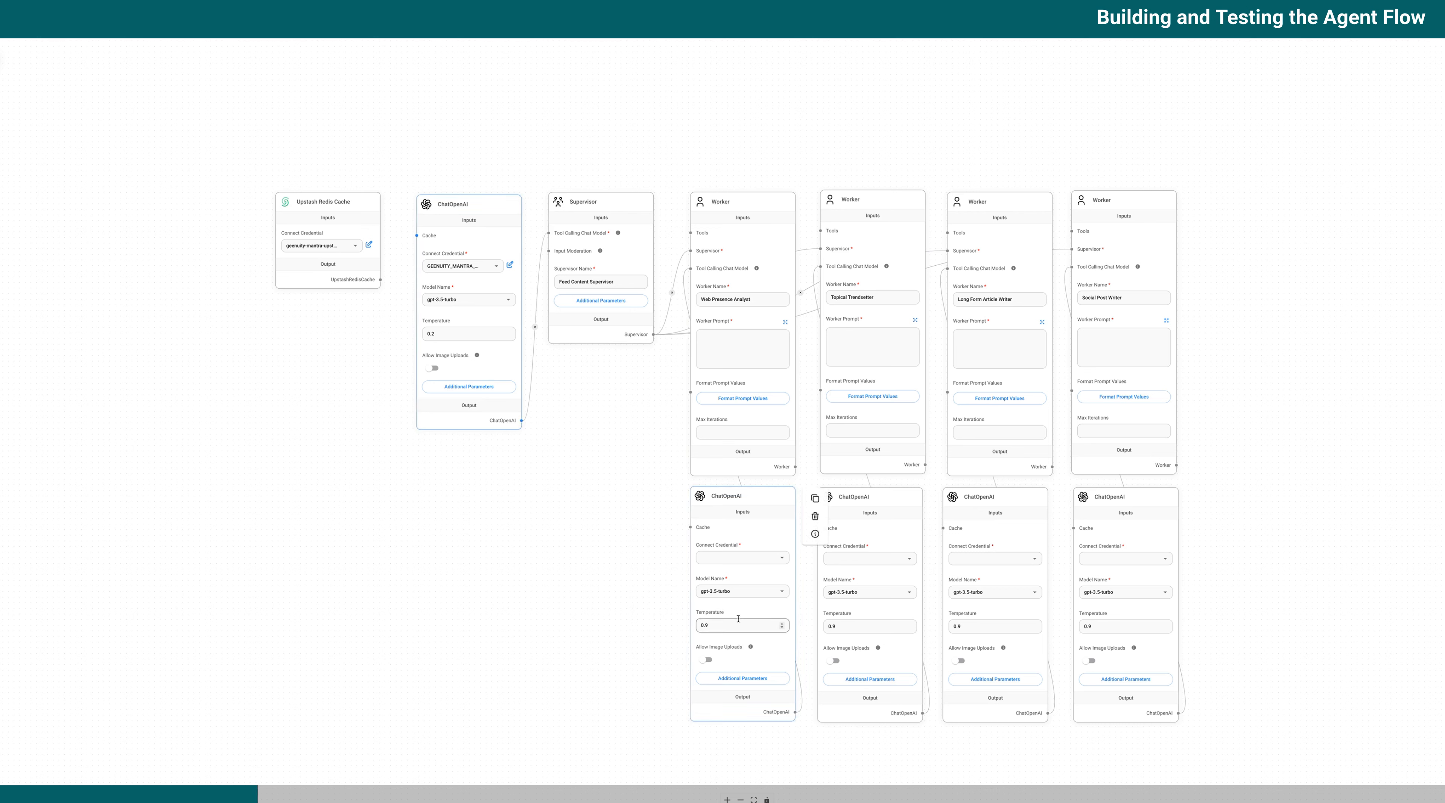
double_click(729, 625)
type("0")
double_click(843, 625)
type("0")
double_click(974, 624)
type("0")
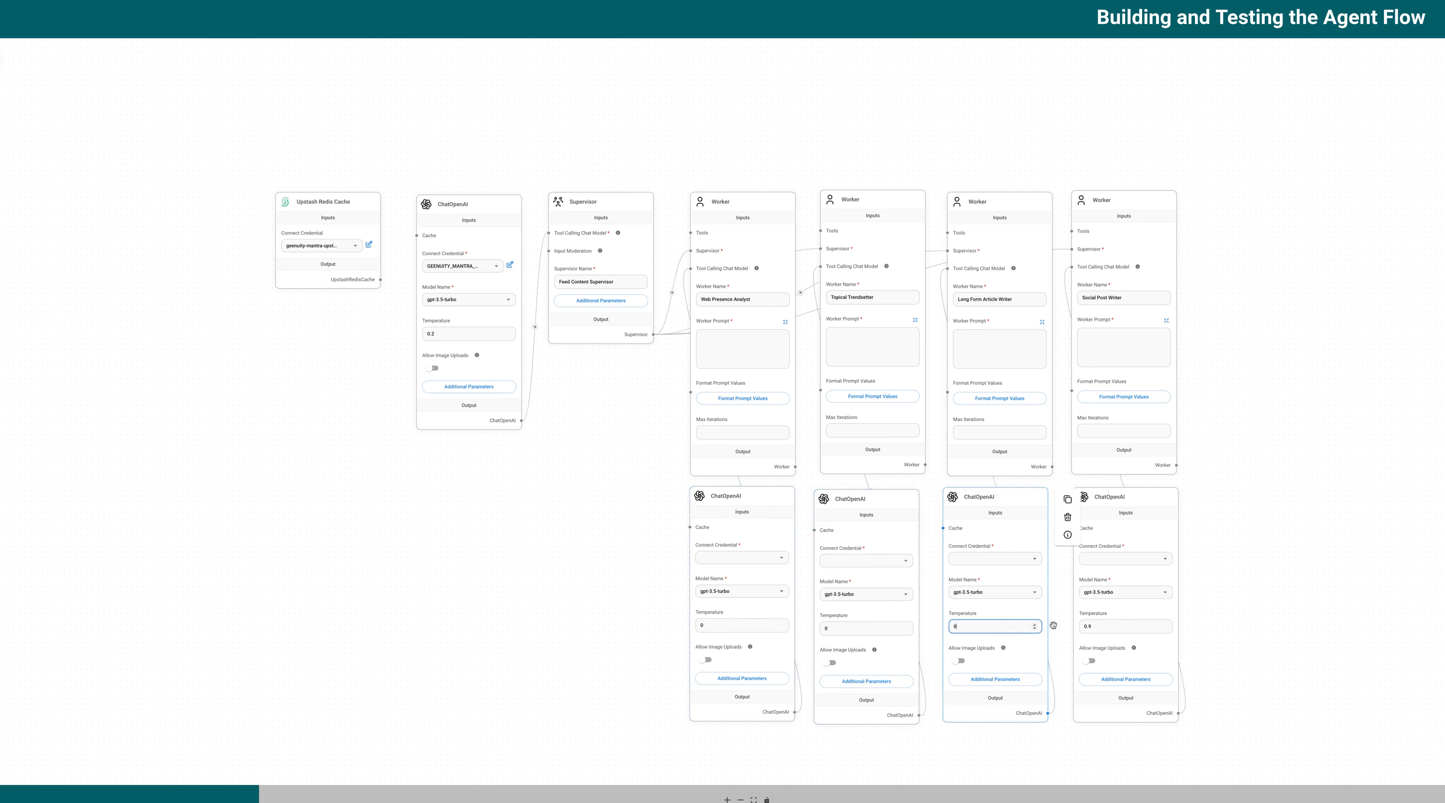
double_click(1102, 627)
type("0")
left_click(1123, 601)
left_click_drag(778, 497, 782, 501)
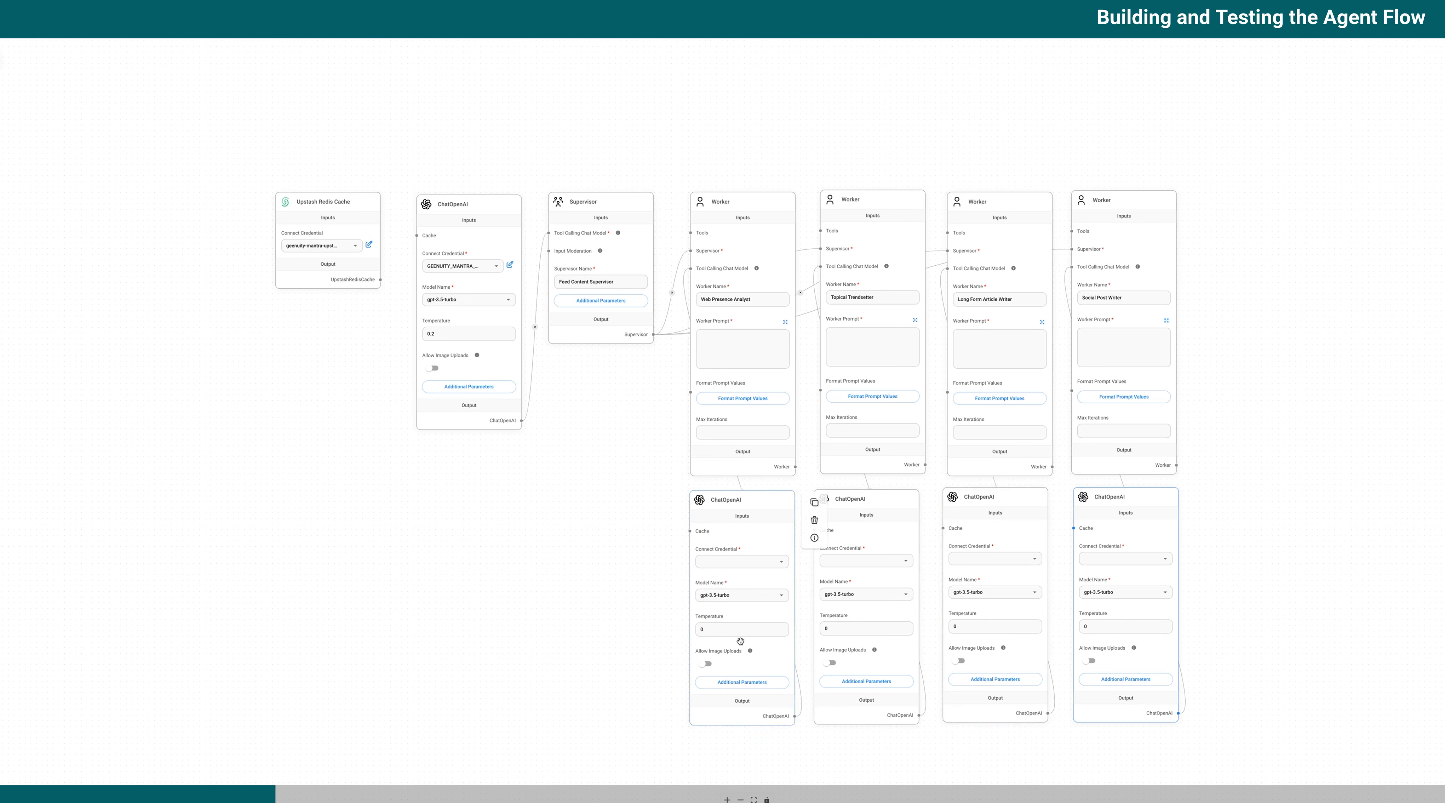
- Assign the GEENUITY_MANTRA_FLOWISE_AI-LAB-GEENIUS_KEY credential to the four workers' ChatOpenAI nodes
left_click(780, 561)
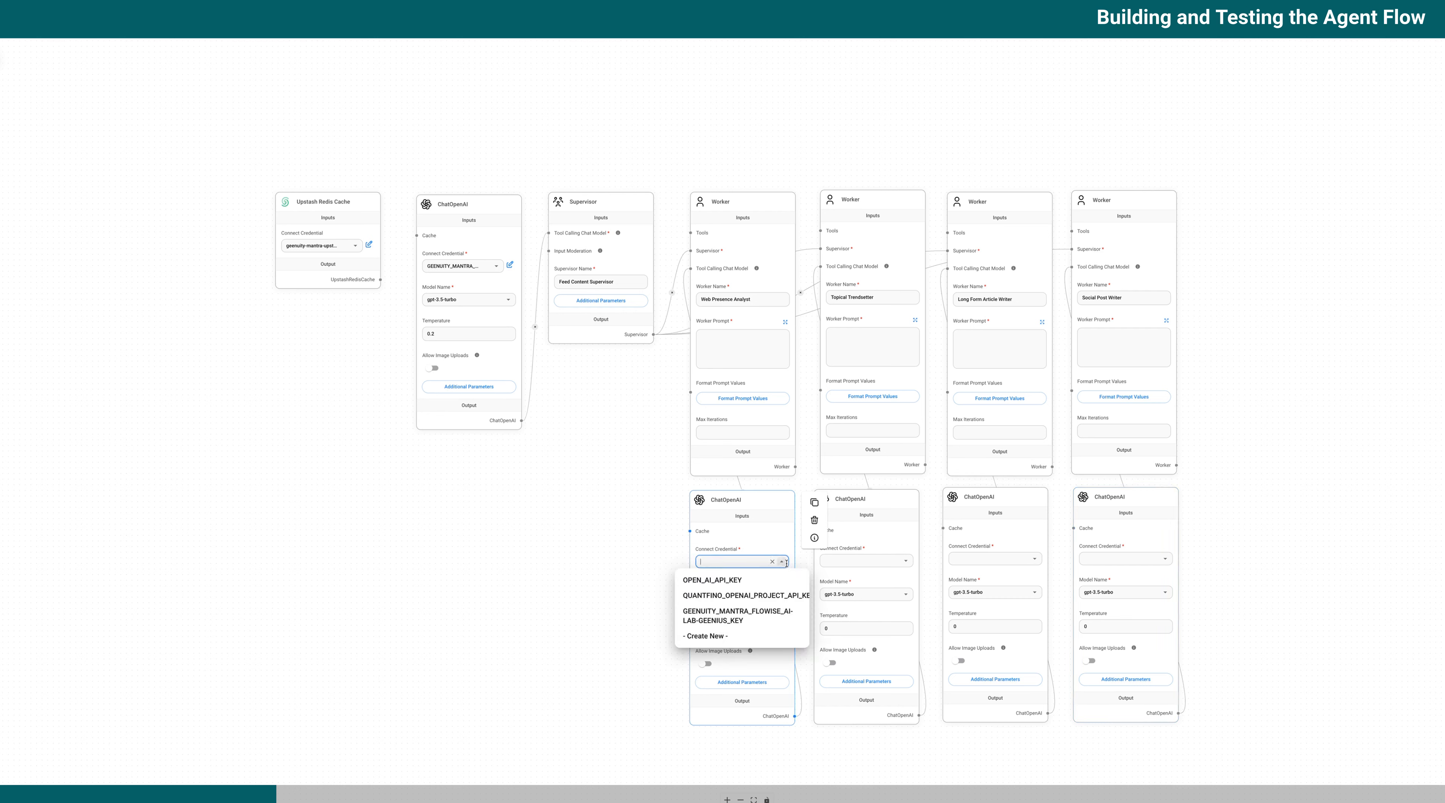
left_click(776, 621)
left_click(905, 561)
left_click(899, 615)
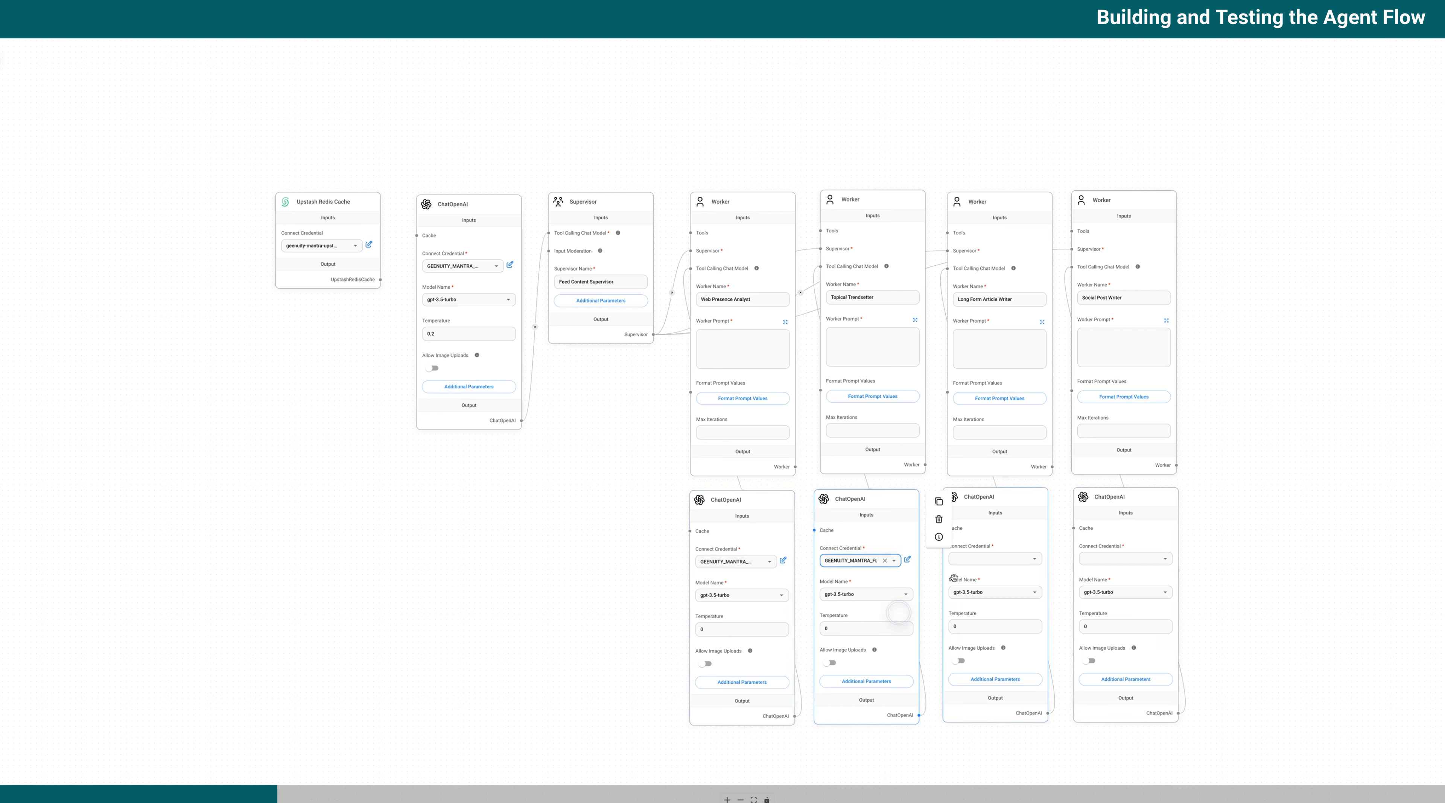
left_click(1036, 556)
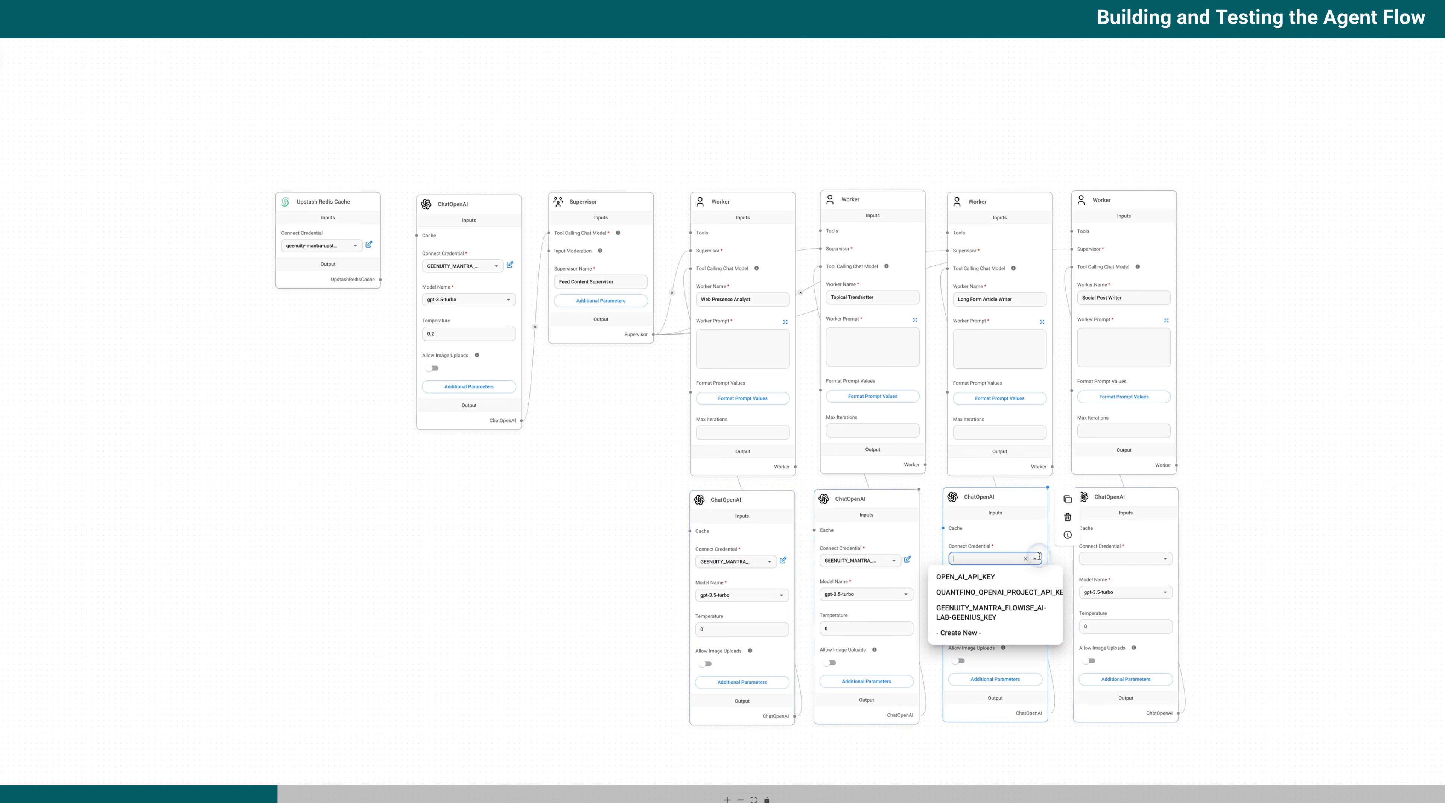
left_click(1034, 613)
left_click(1165, 558)
left_click(1153, 615)
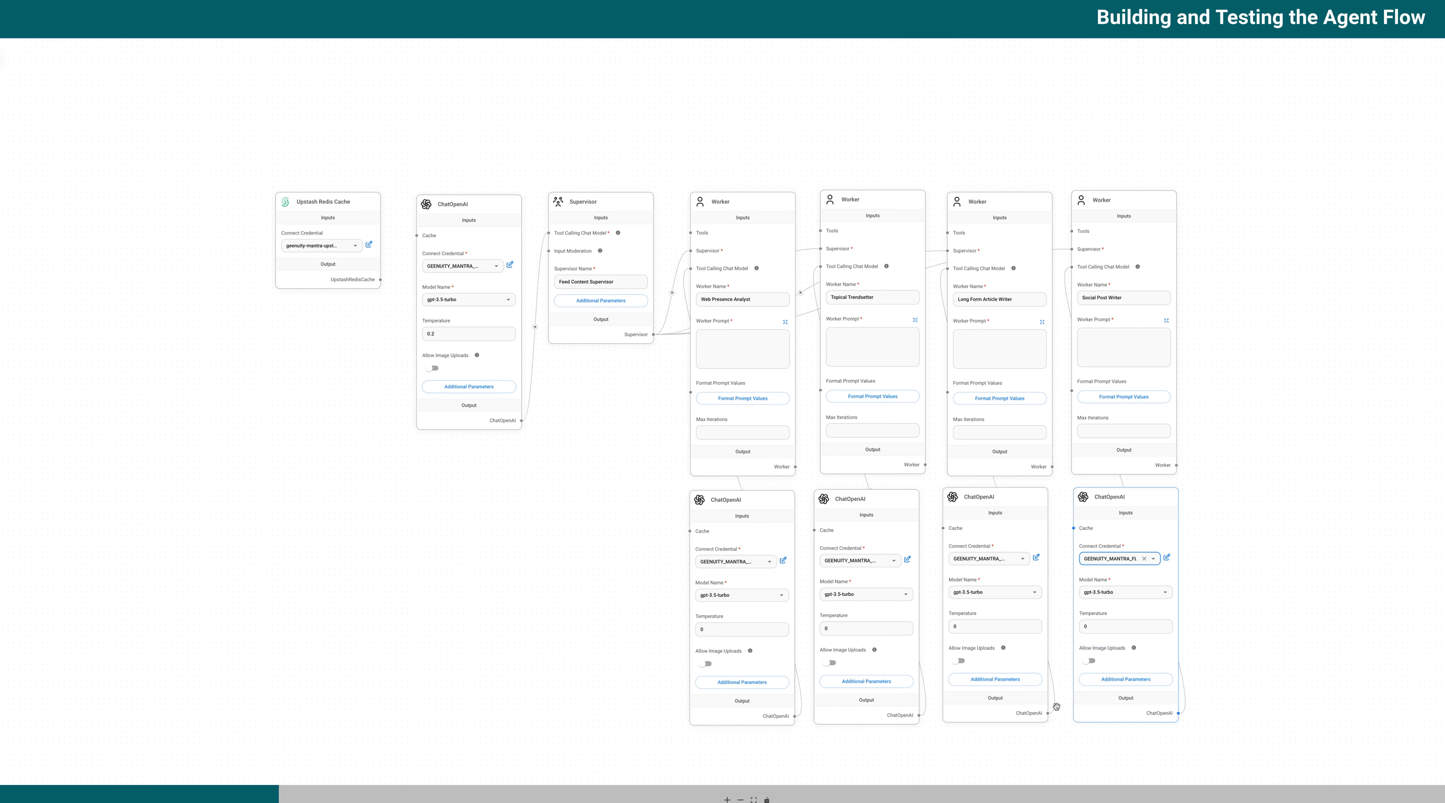
- Set the model to gpt-4o on all four workers' ChatOpenAI nodes
left_click(780, 597)
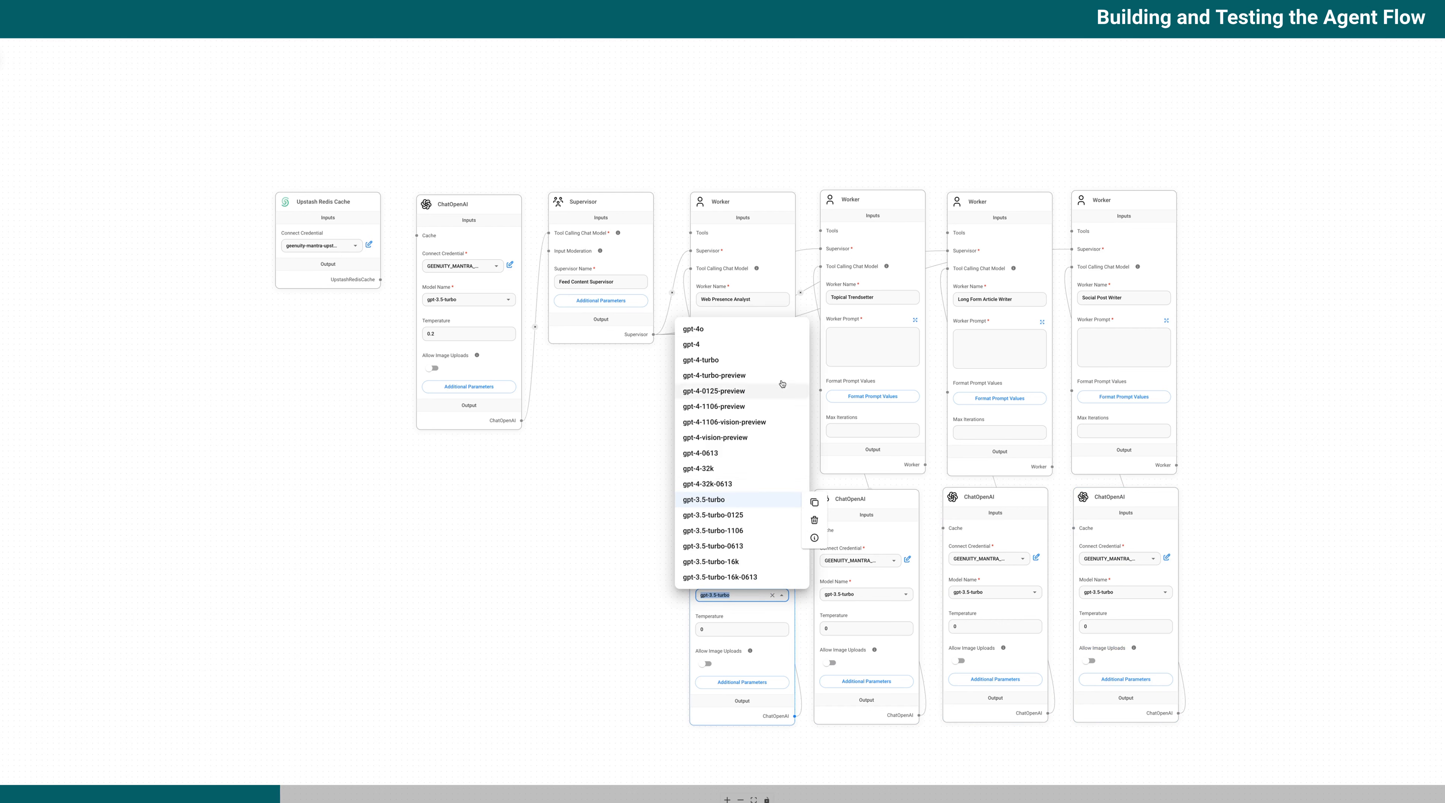
left_click(785, 329)
left_click(894, 594)
left_click(872, 327)
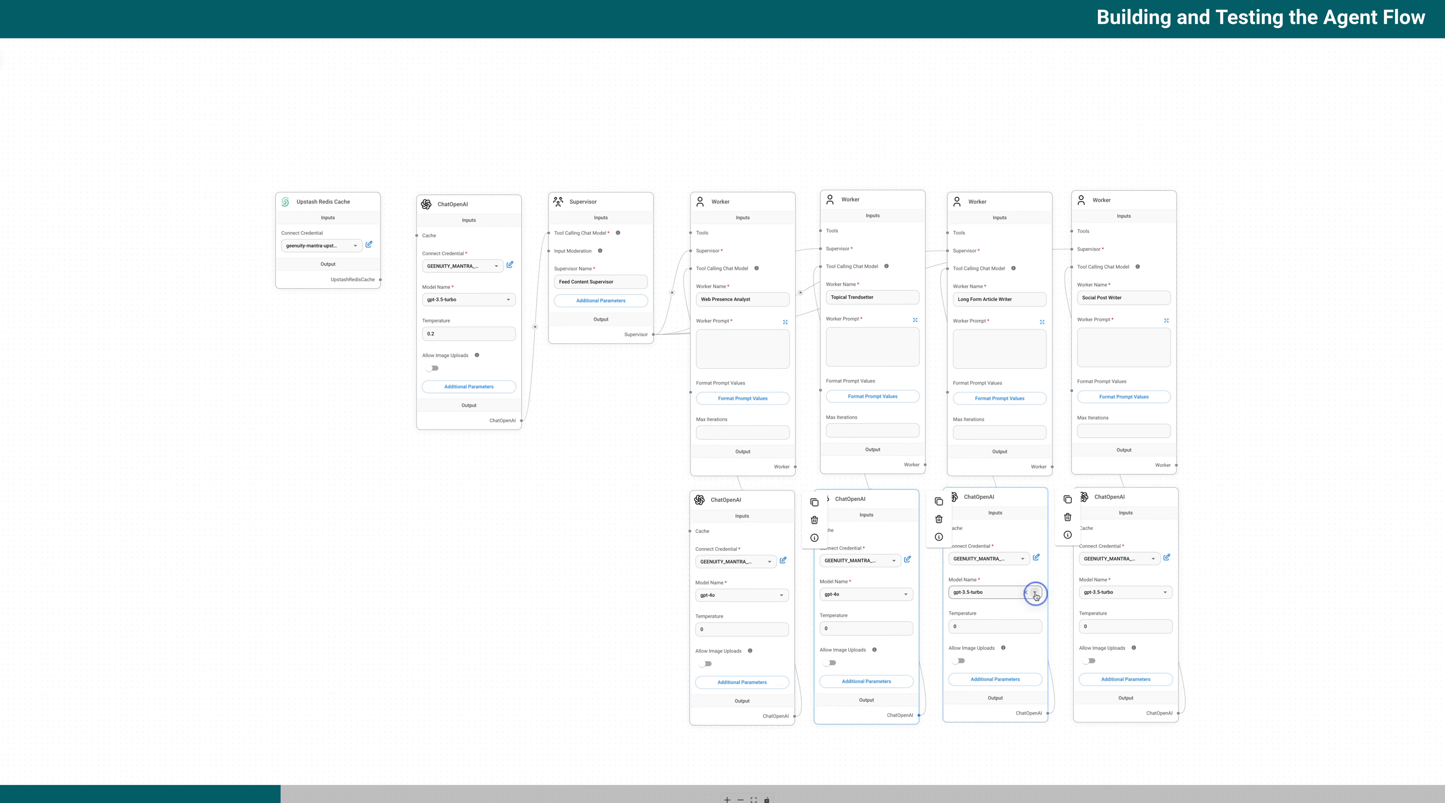
left_click(1033, 591)
left_click(1022, 341)
left_click(1033, 591)
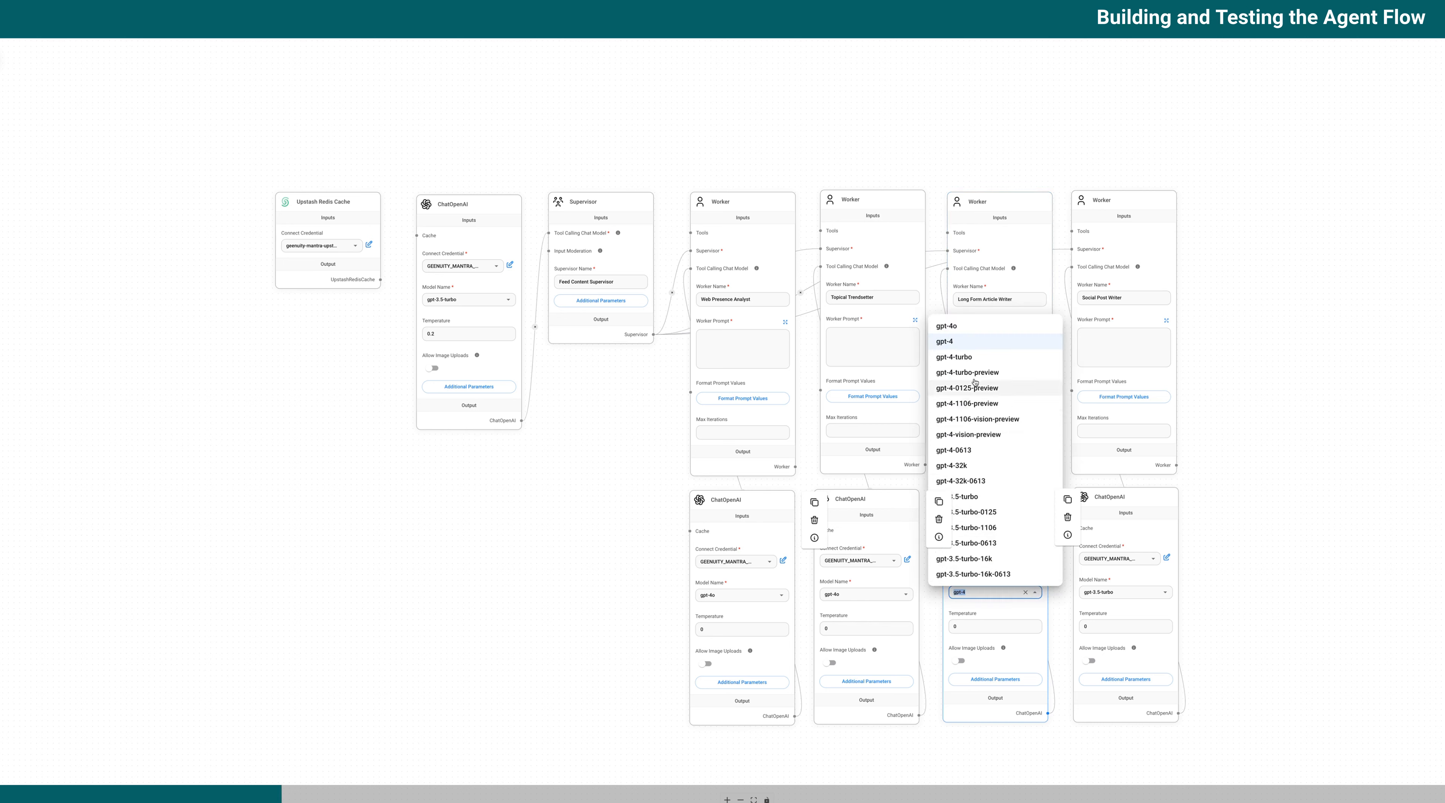
left_click(991, 325)
left_click(1166, 591)
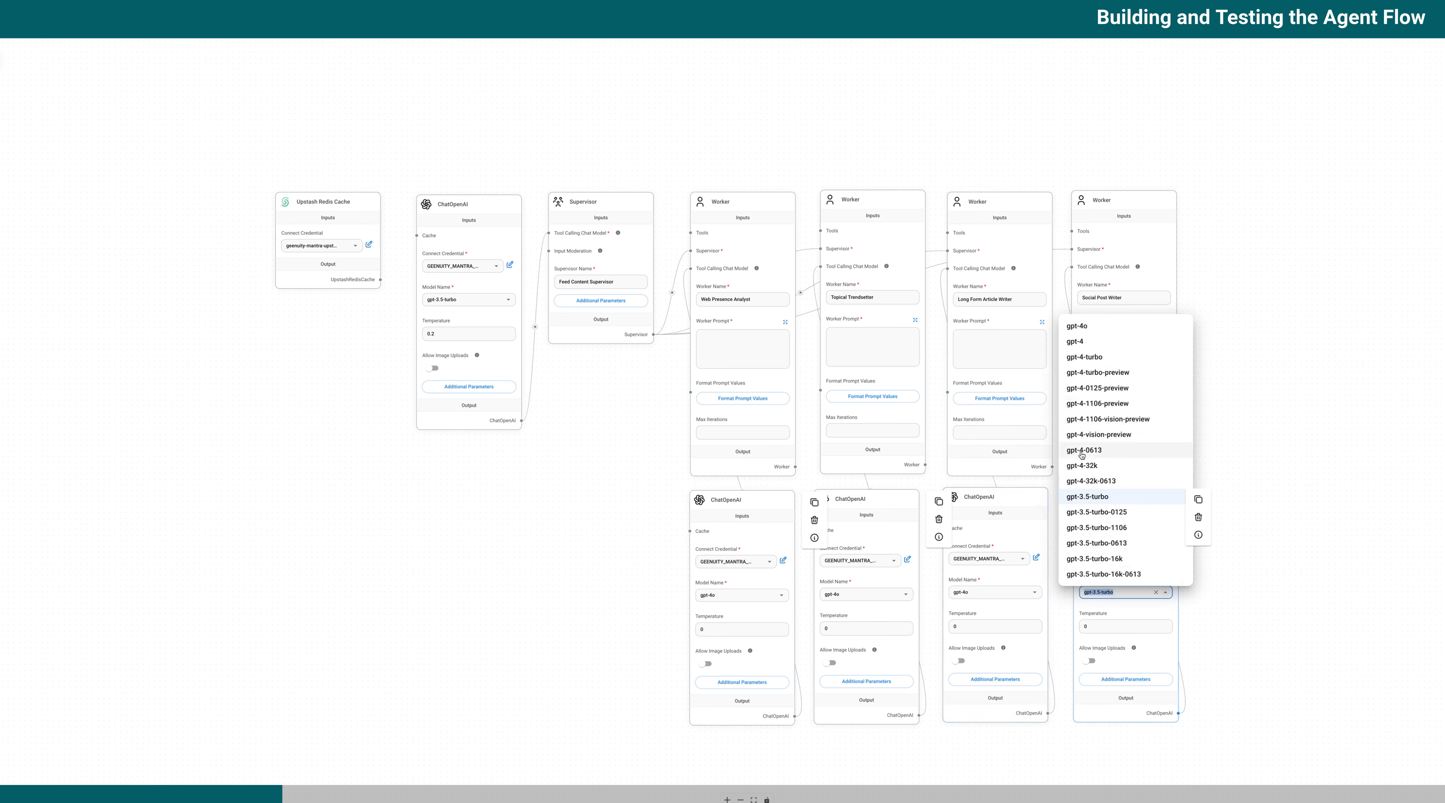
left_click(1111, 329)
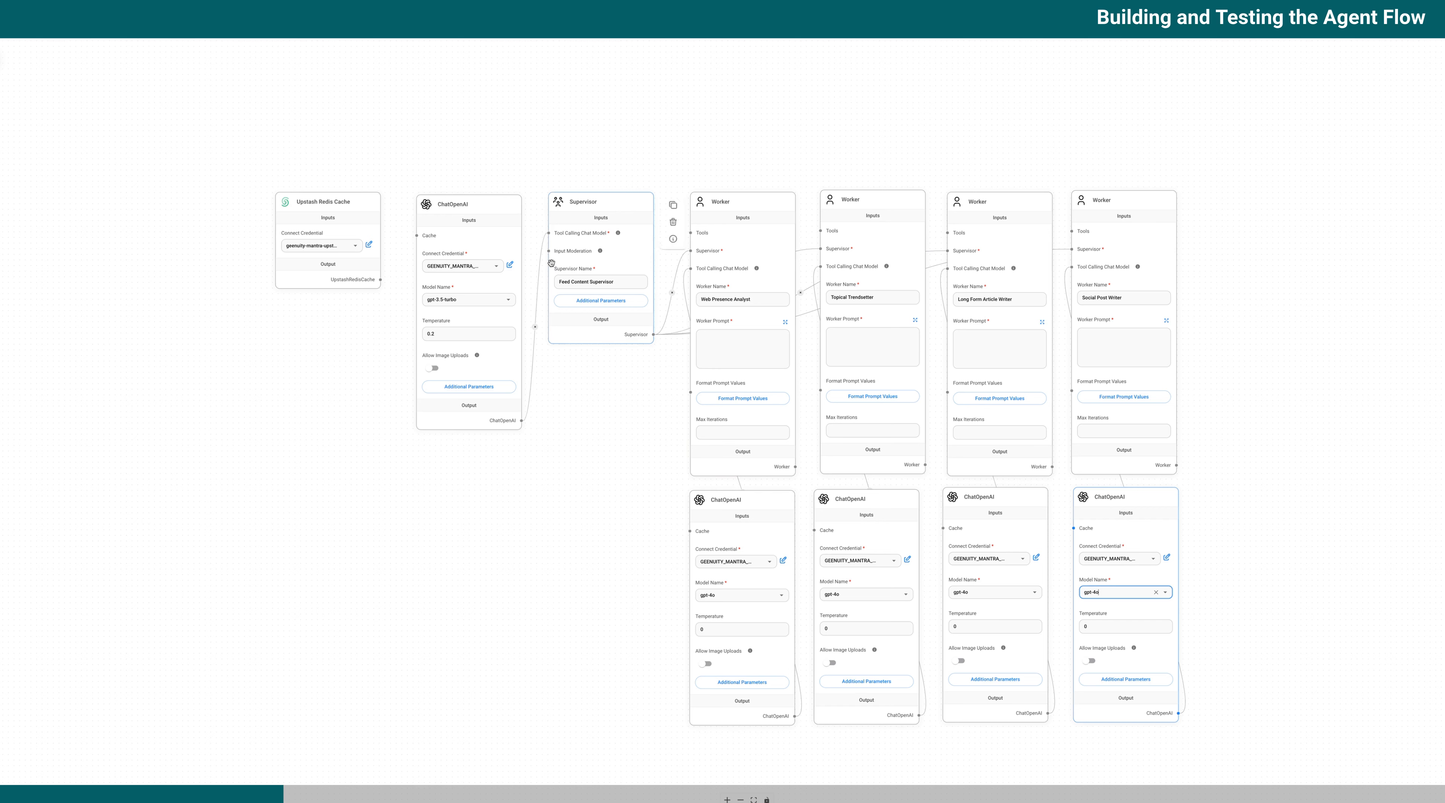
- Connect the Upstash Redis Cache to the Supervisor's ChatOpenAI node and set that node's model to gpt-4o
left_click(332, 207)
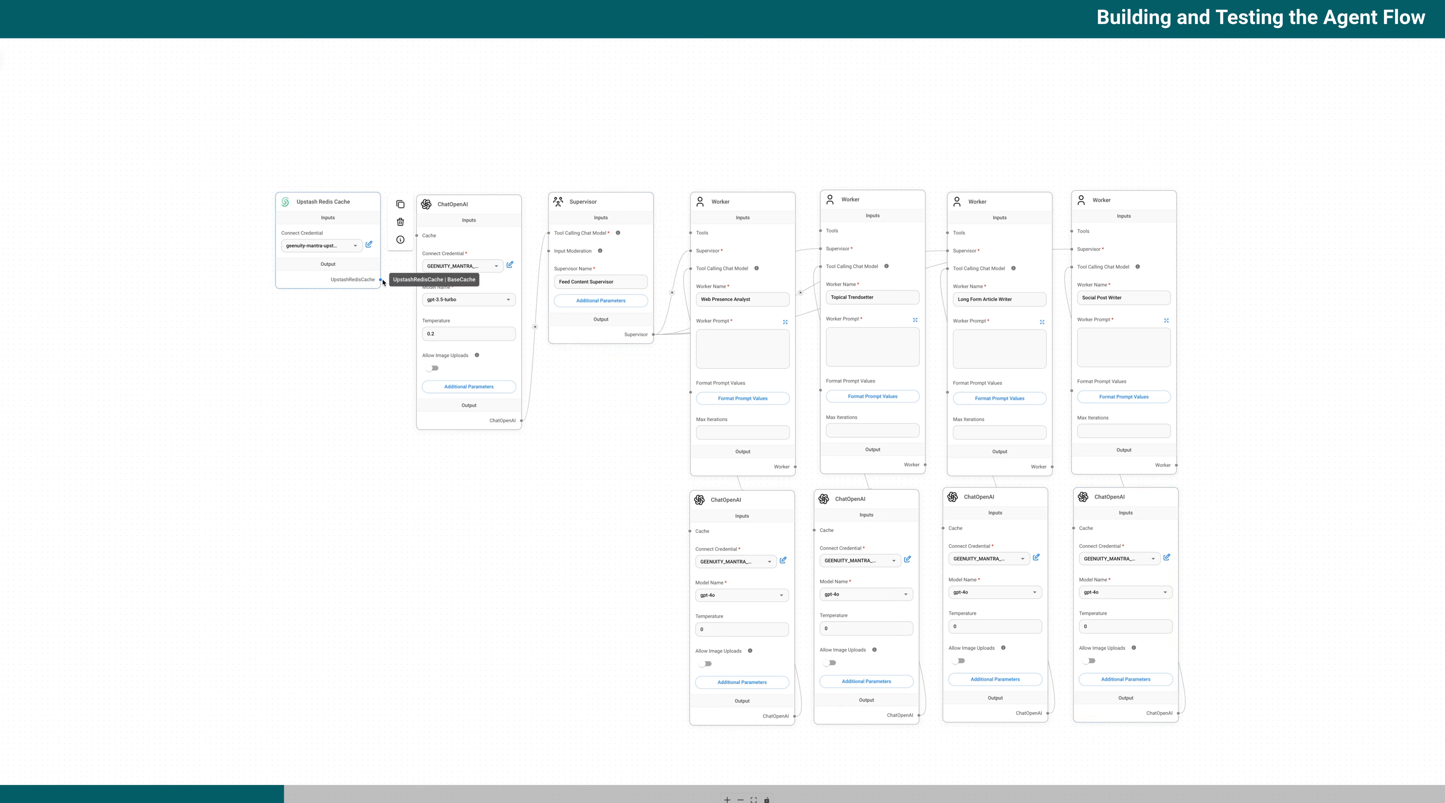
left_click_drag(381, 279, 413, 238)
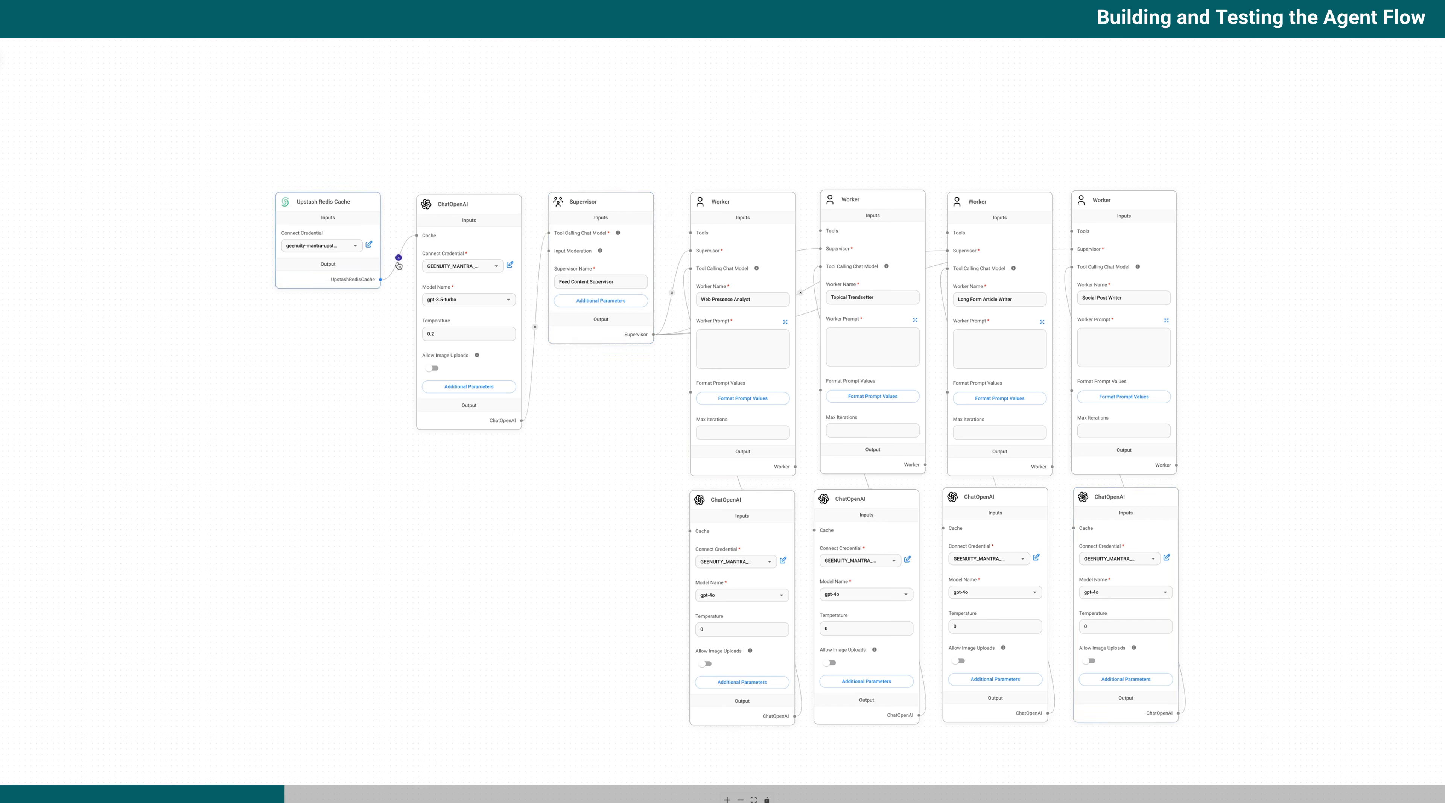
left_click(508, 301)
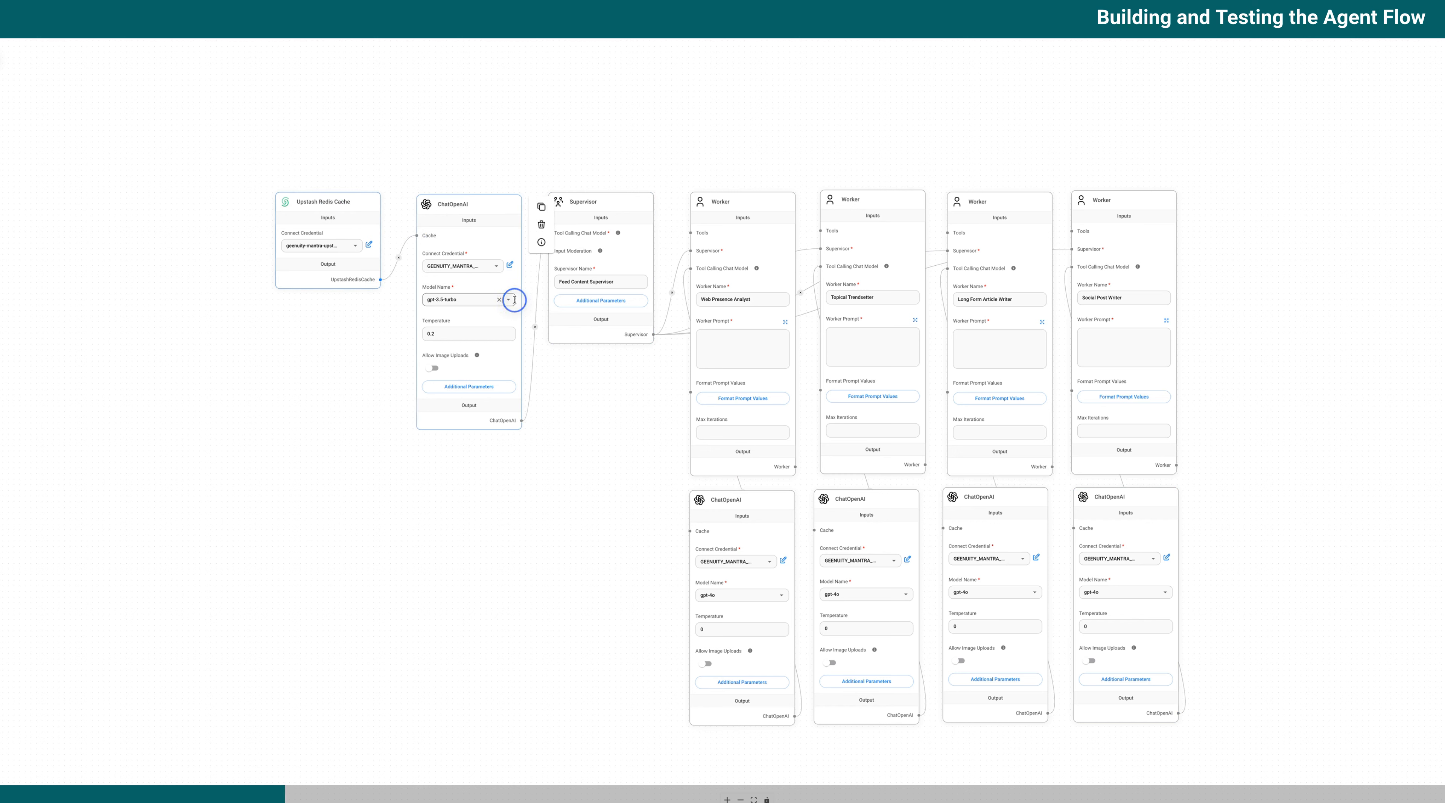
left_click(491, 317)
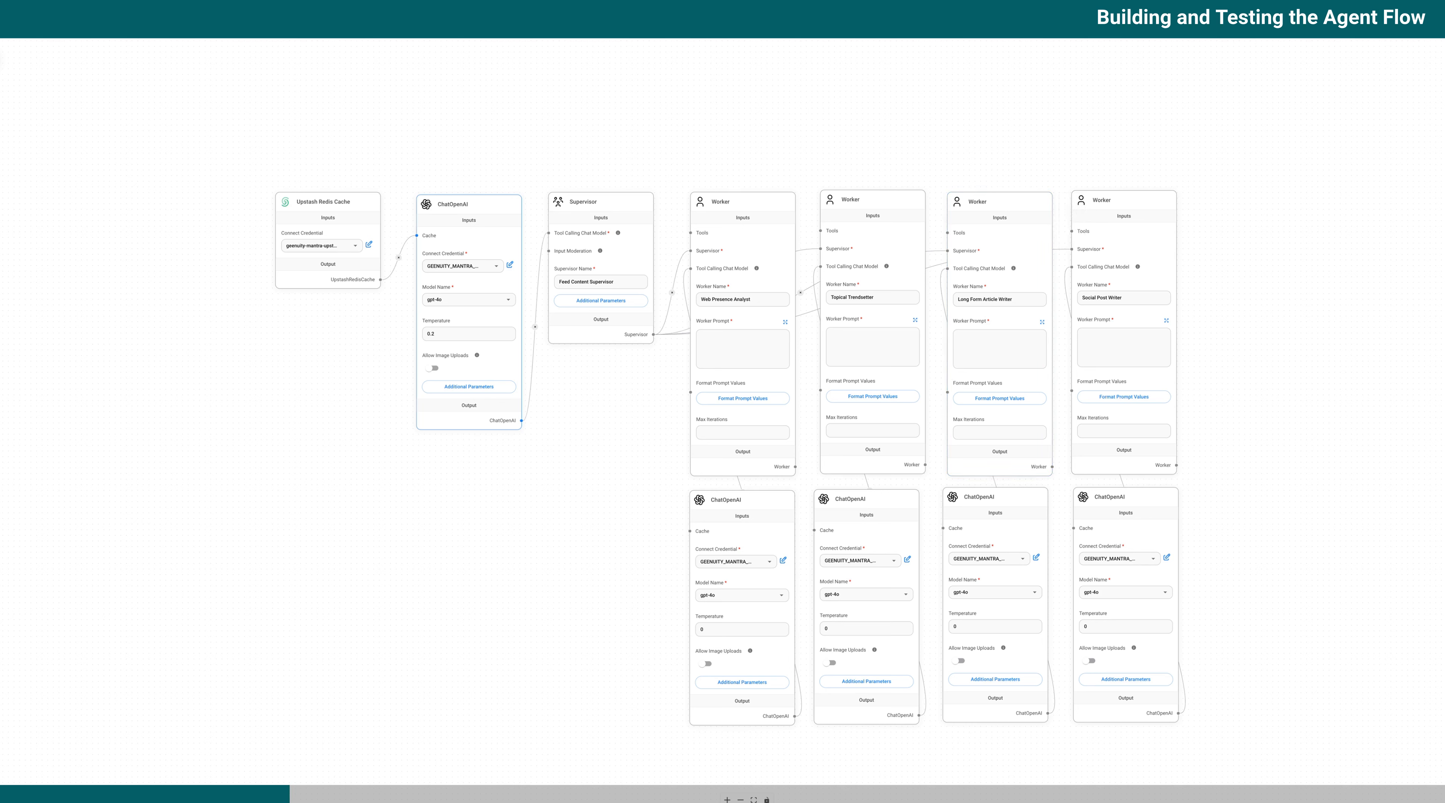
- Test the agent flow by sending the chat message "hi", then clear the chat
left_click(1377, 781)
type("hi")
key("Return")
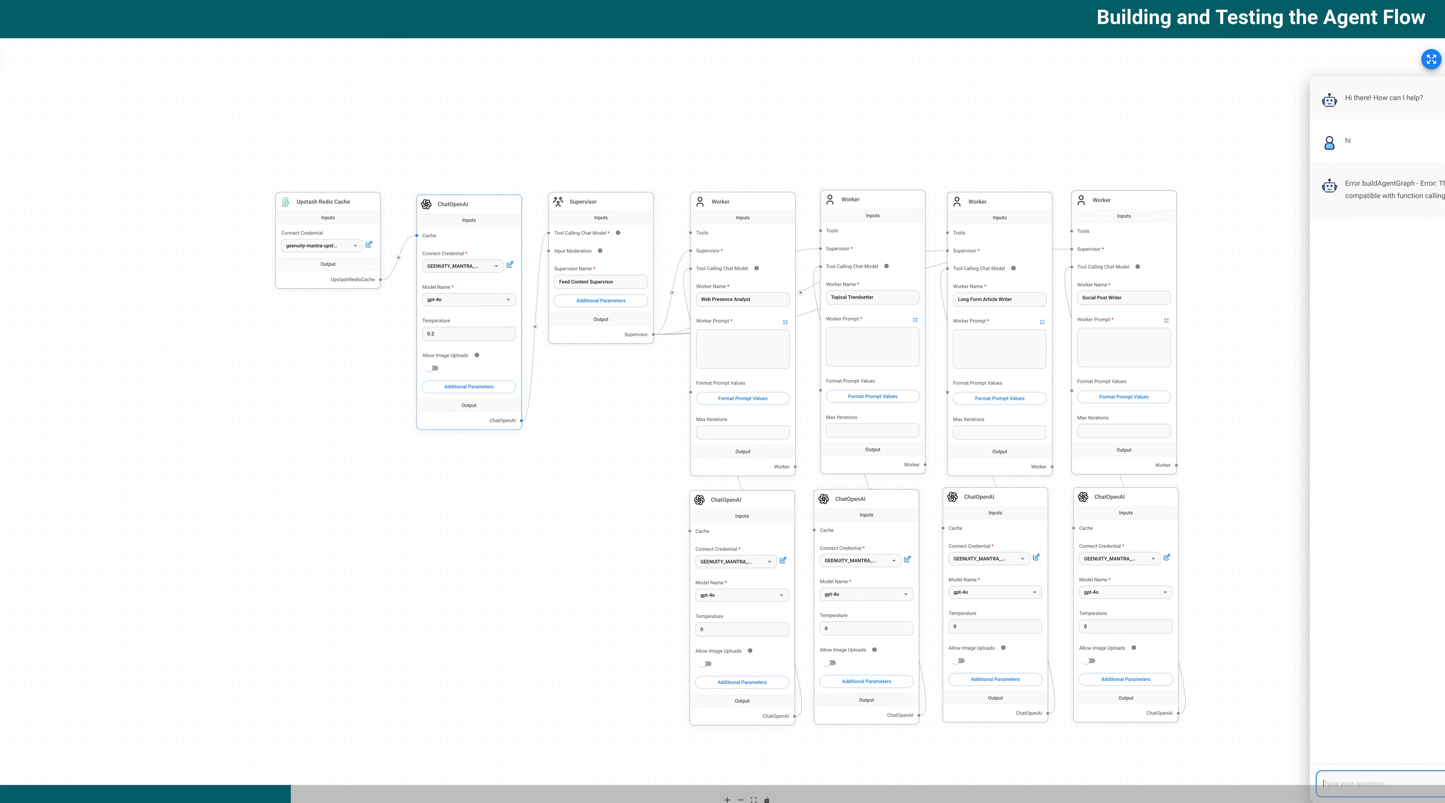
key("ctrl+Up")
left_click(545, 470)
left_click(1444, 59)
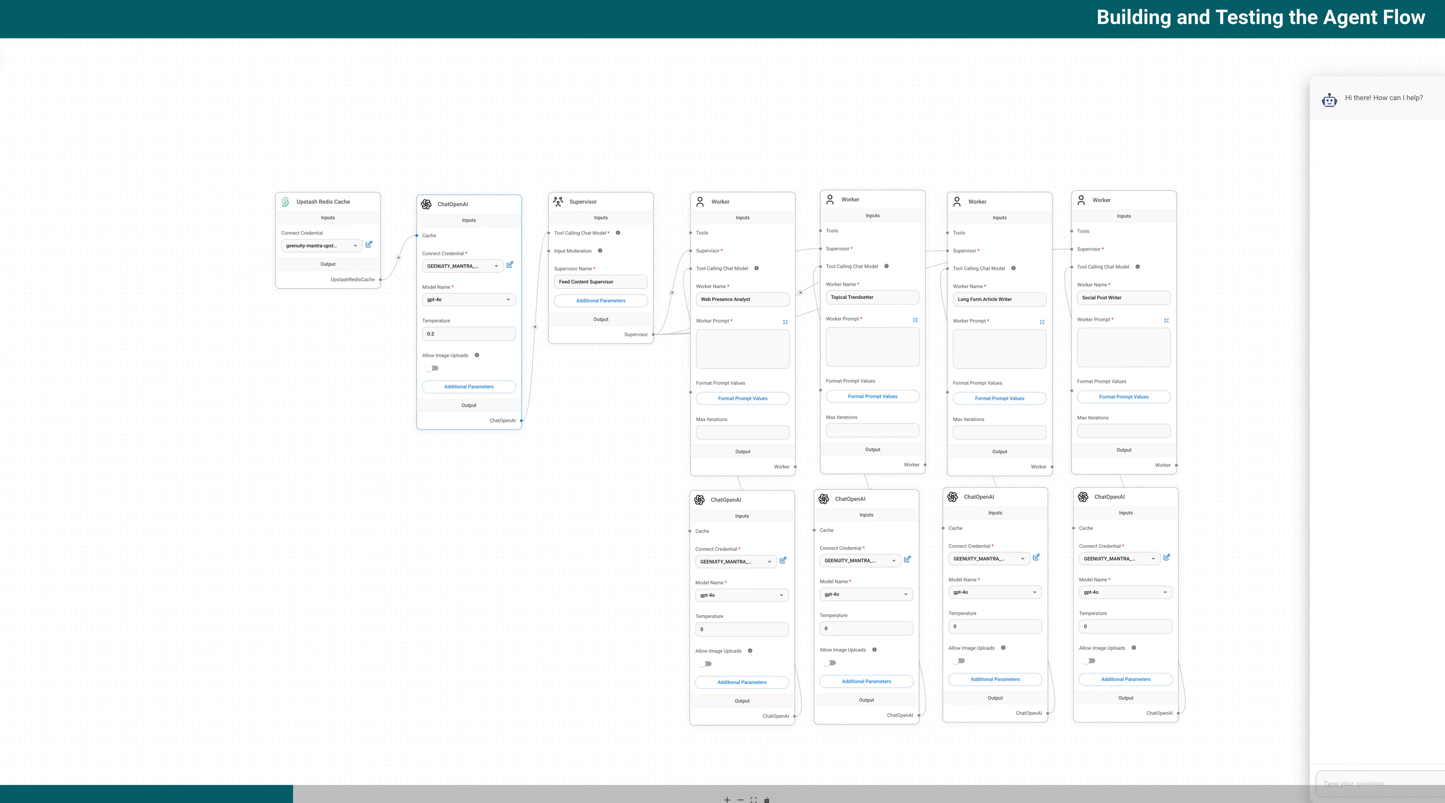
- Nudge the Supervisor's ChatOpenAI node and the Upstash Redis Cache node to tidy their alignment
left_click_drag(484, 205, 481, 202)
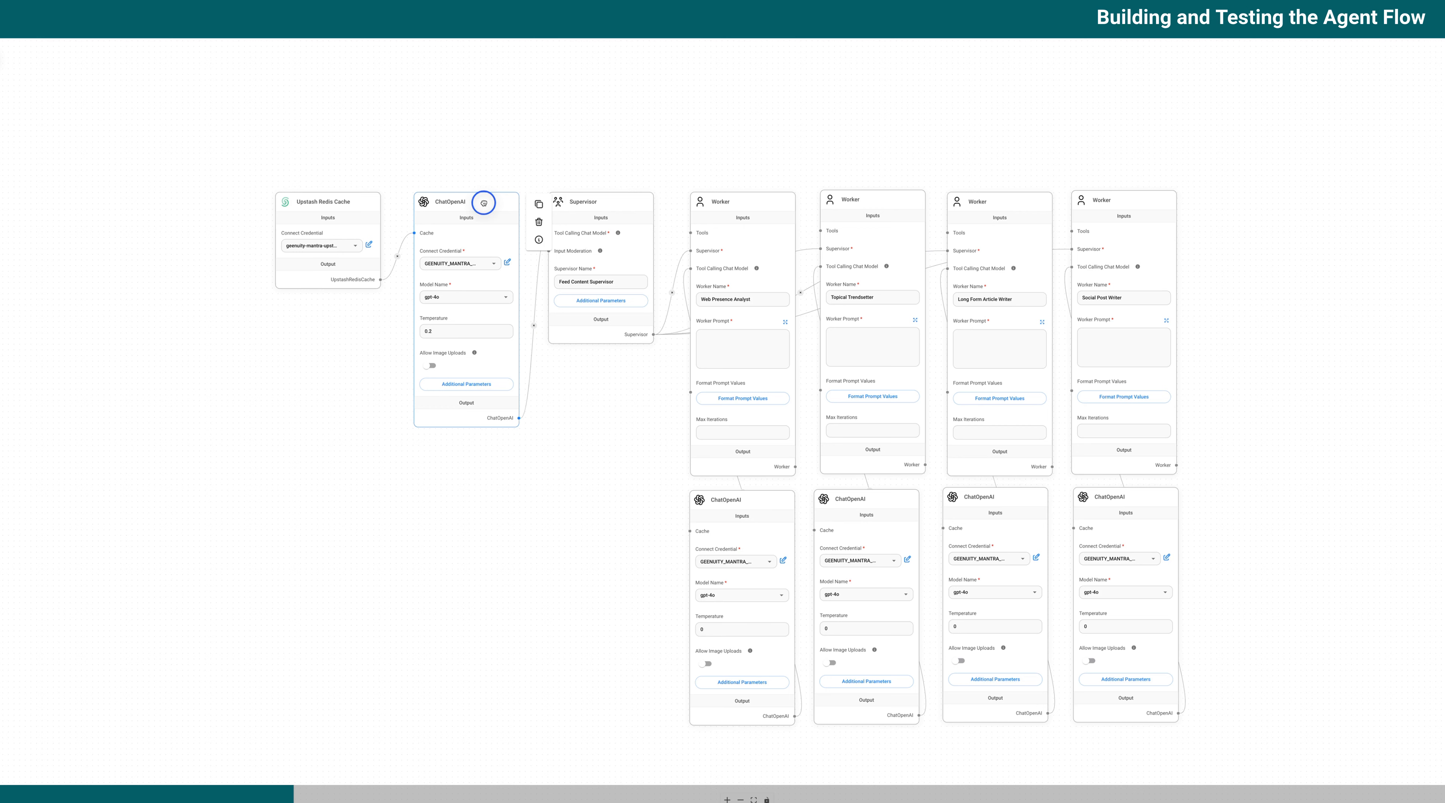
mouse_move(366, 205)
left_click_drag(366, 205, 361, 204)
left_click_drag(466, 212, 459, 211)
left_click(727, 350)
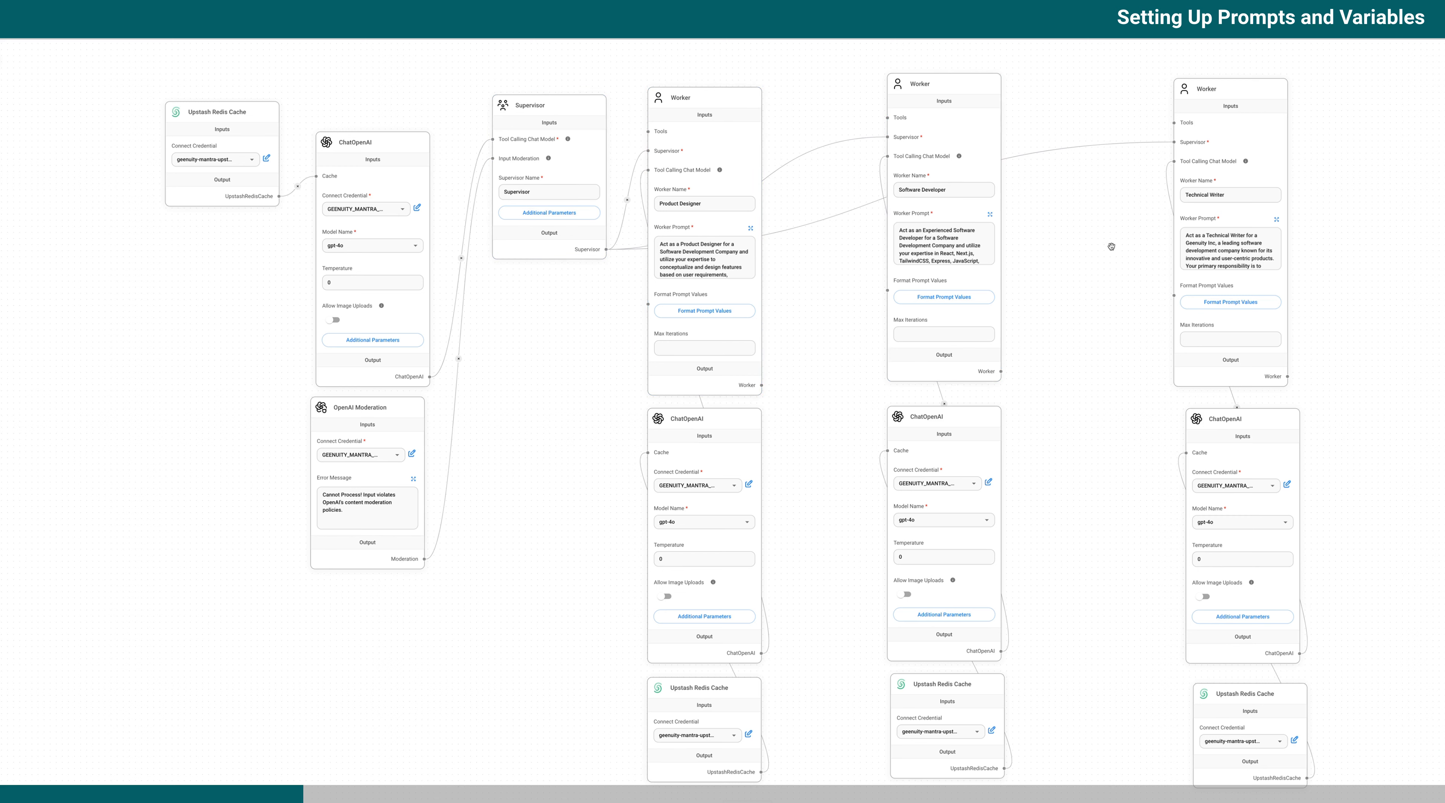
left_click_drag(1107, 262, 1105, 273)
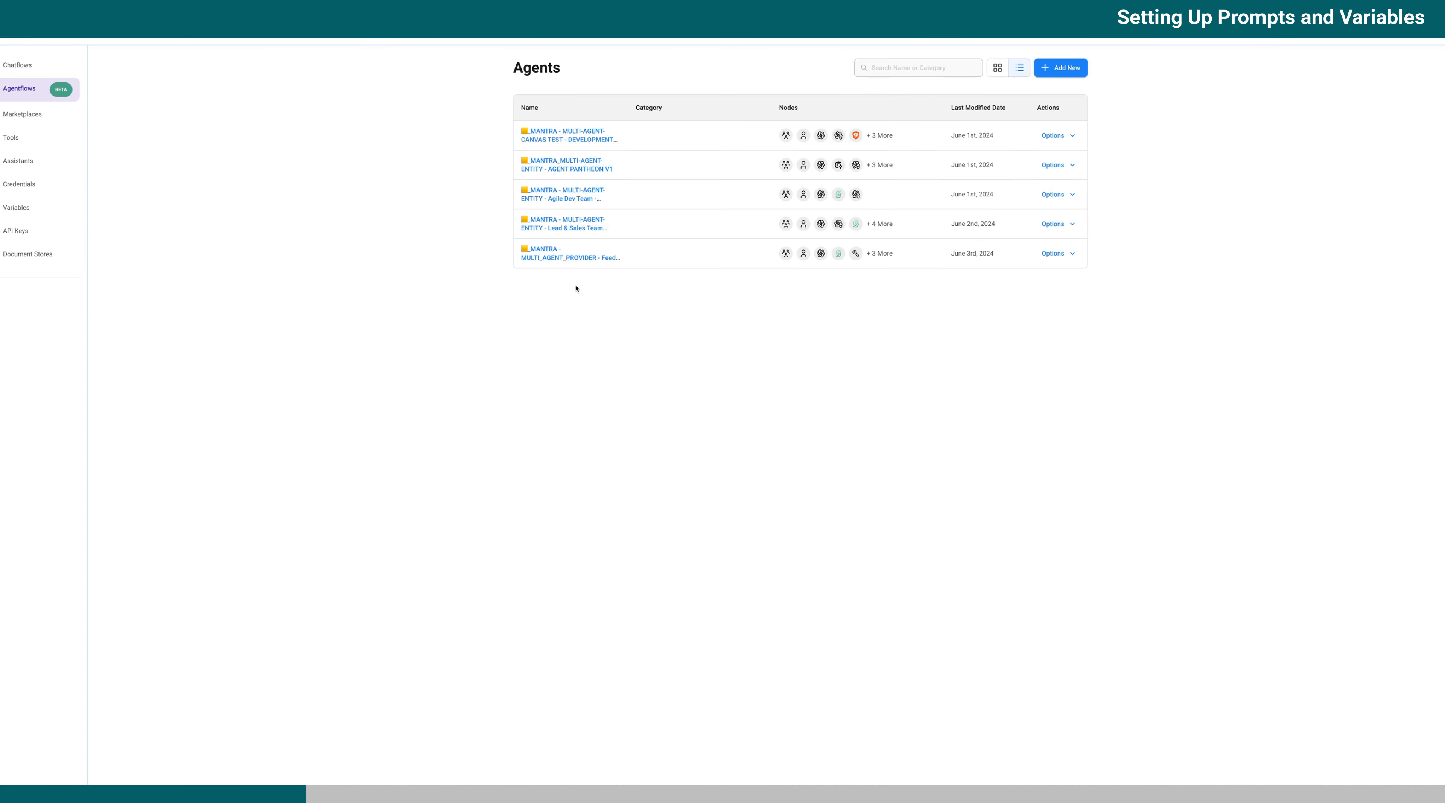
- Open the feed content multi-agent flow to look over its nodes, then return to the list of agent flows
left_click(548, 253)
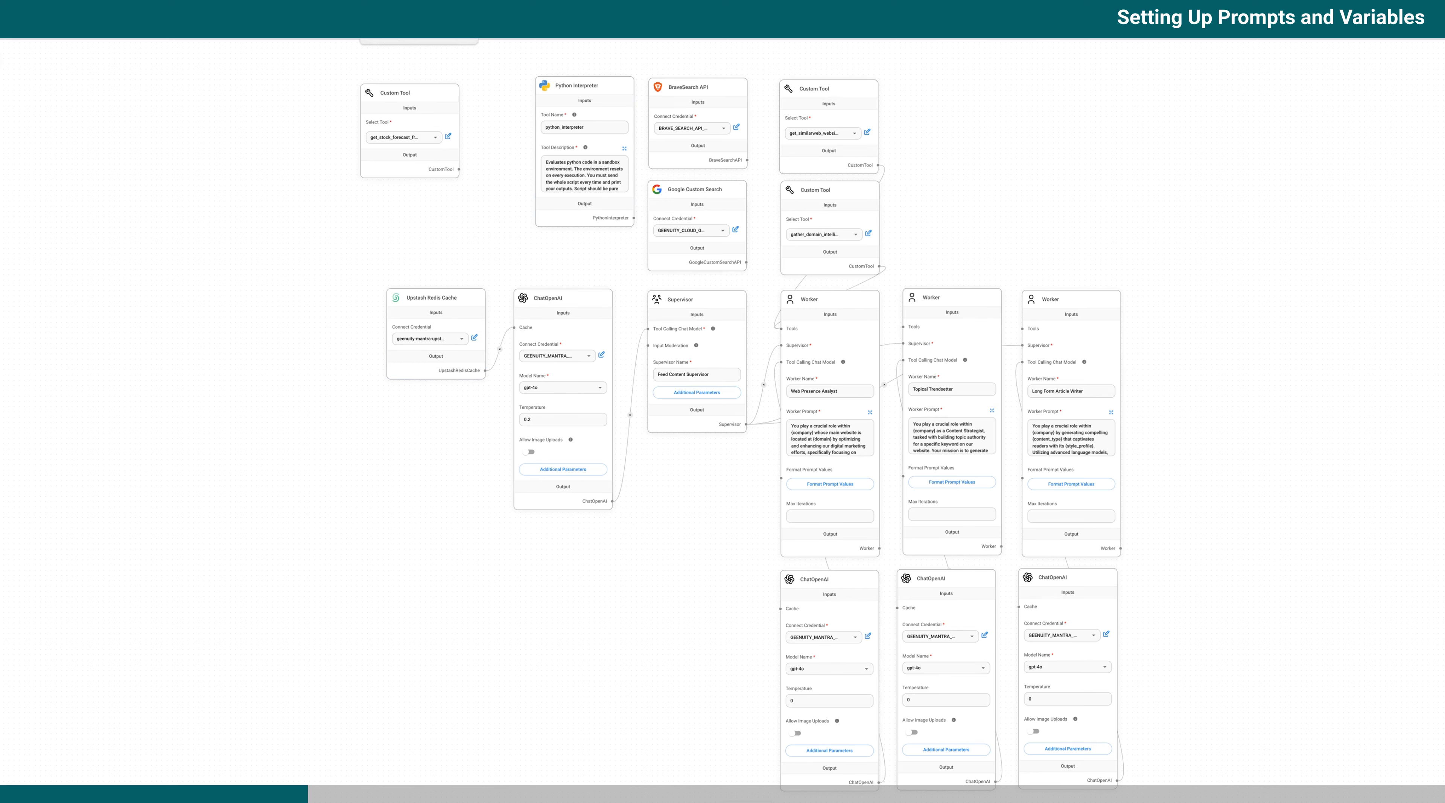
left_click(354, 6)
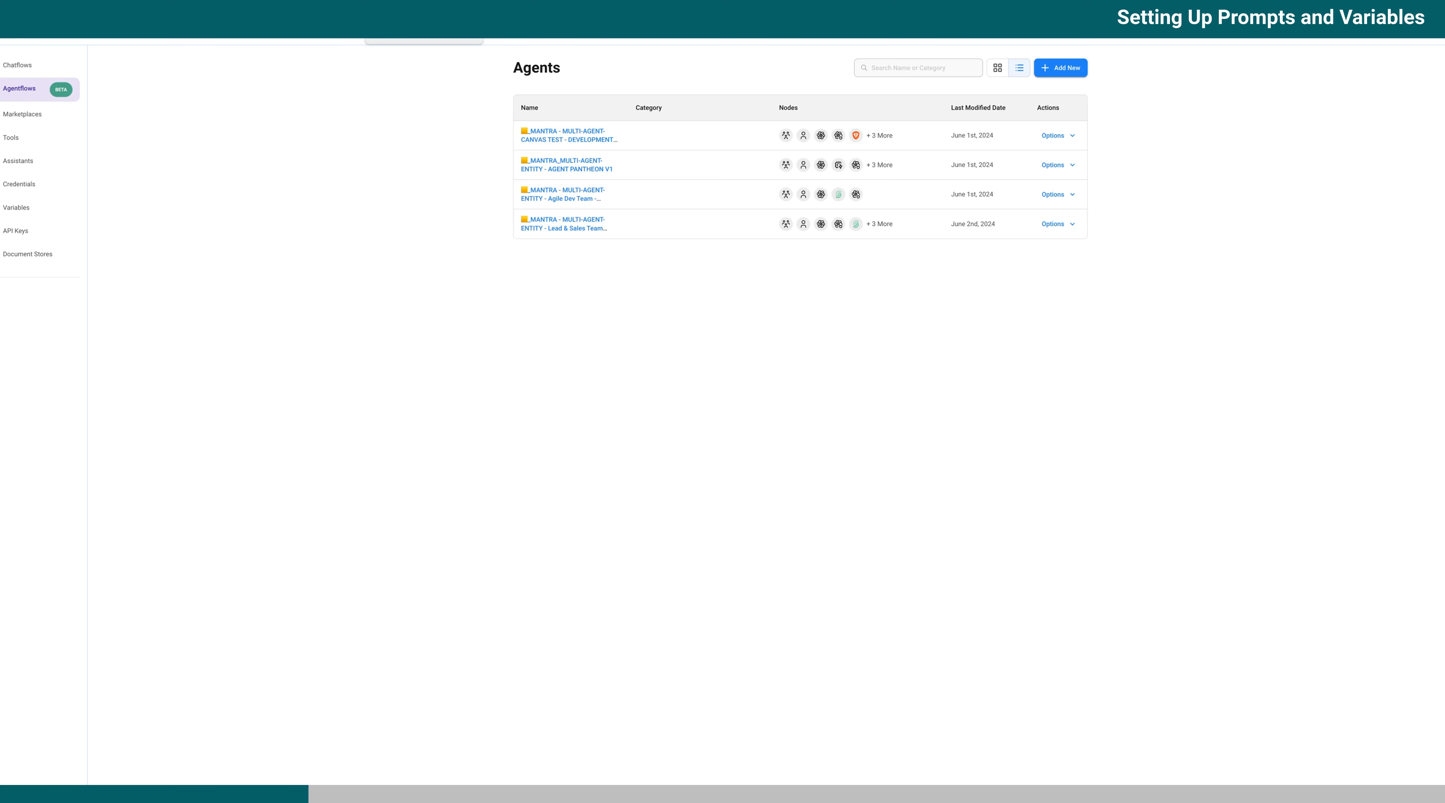
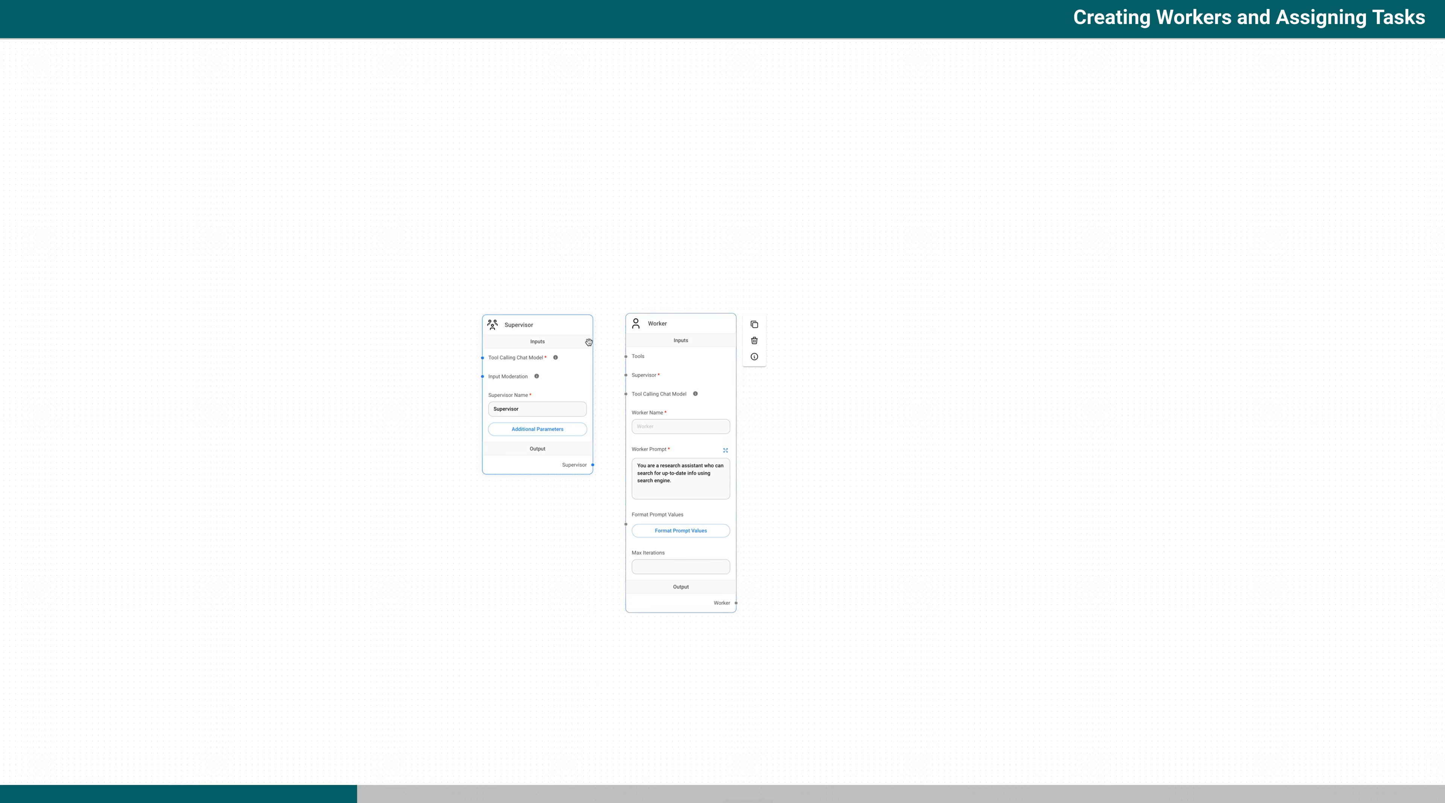
- Reposition the Supervisor and Worker nodes side by side on the canvas to free space for more workers
left_click_drag(539, 331, 419, 328)
left_click_drag(693, 334, 573, 335)
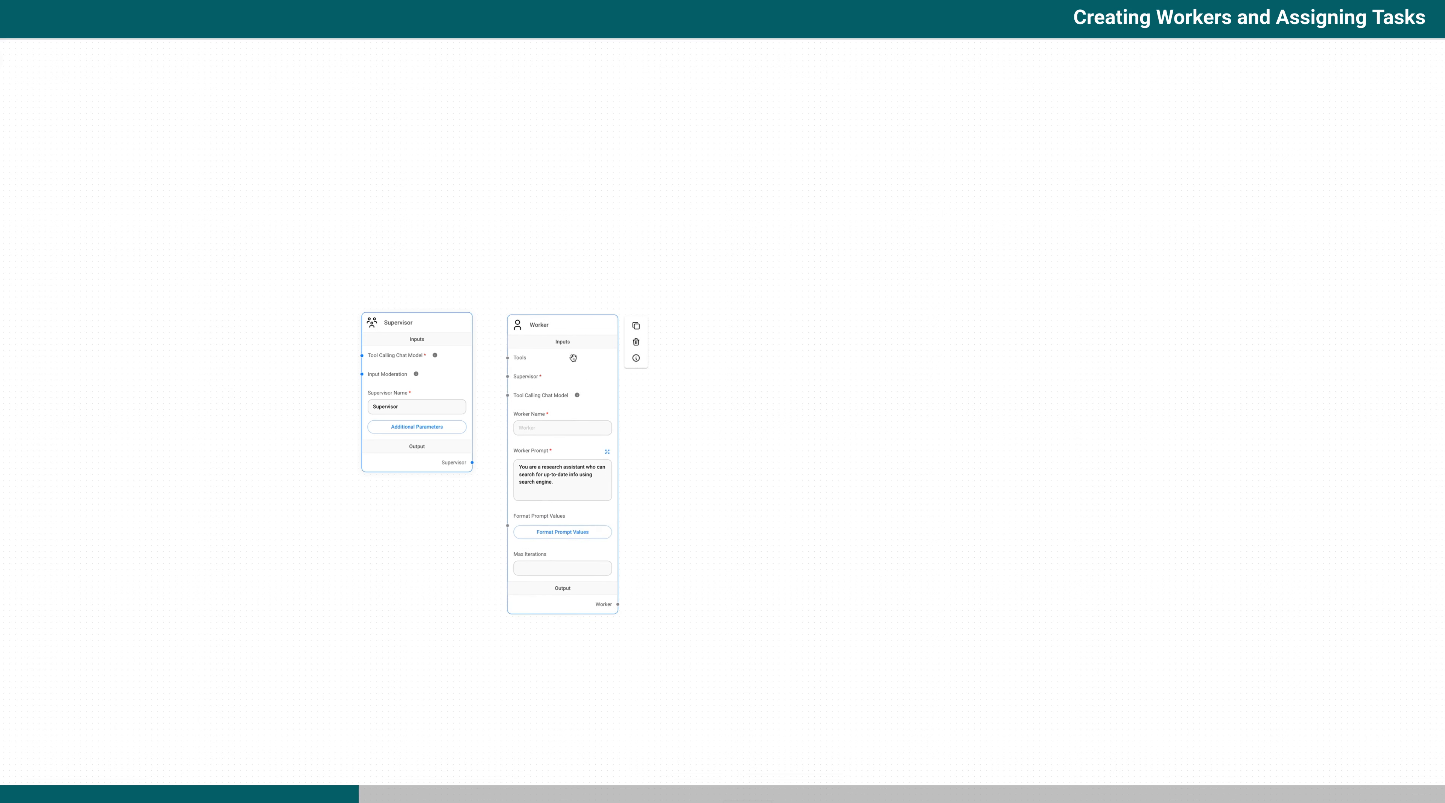
left_click_drag(586, 338, 591, 333)
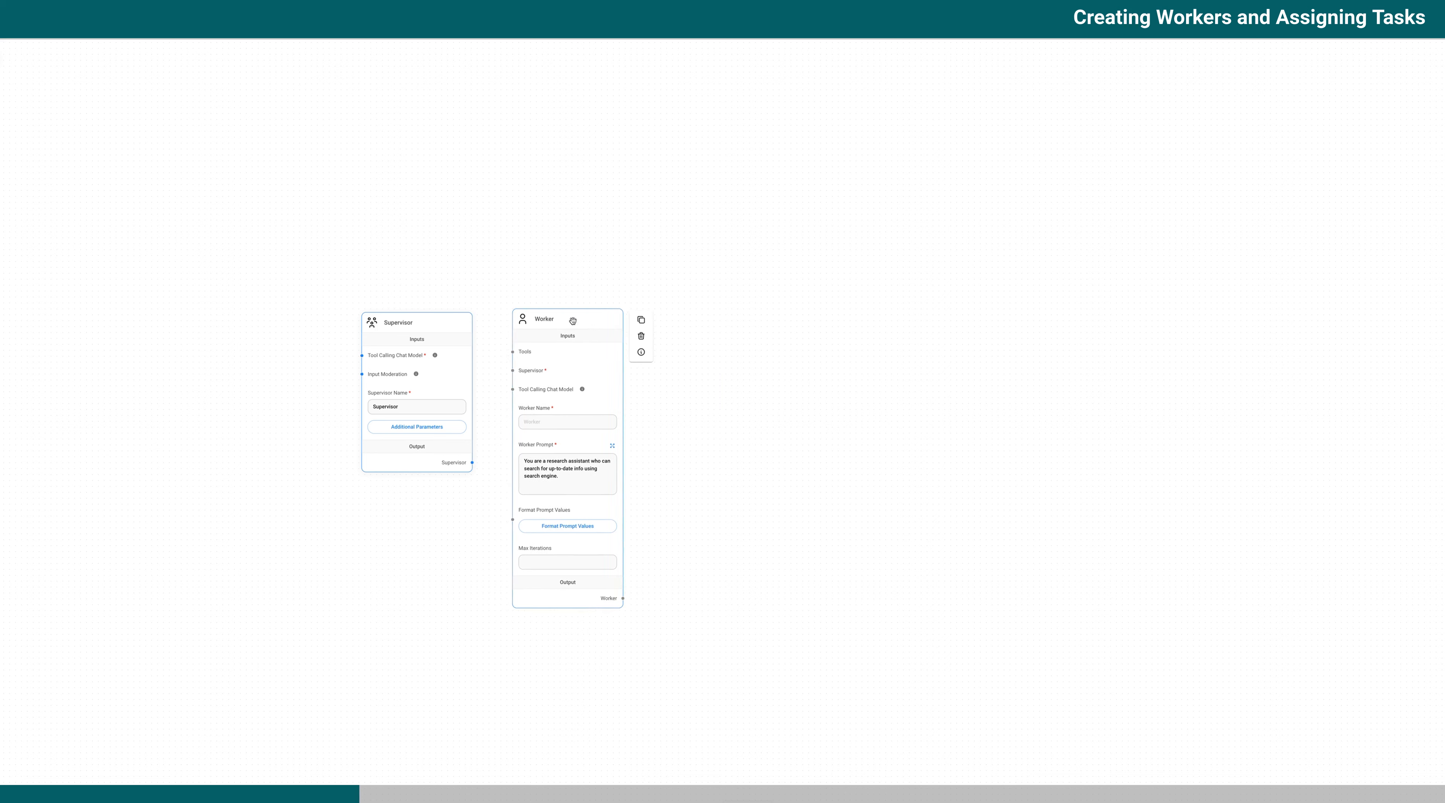
left_click_drag(421, 316, 415, 305)
left_click_drag(570, 321, 566, 307)
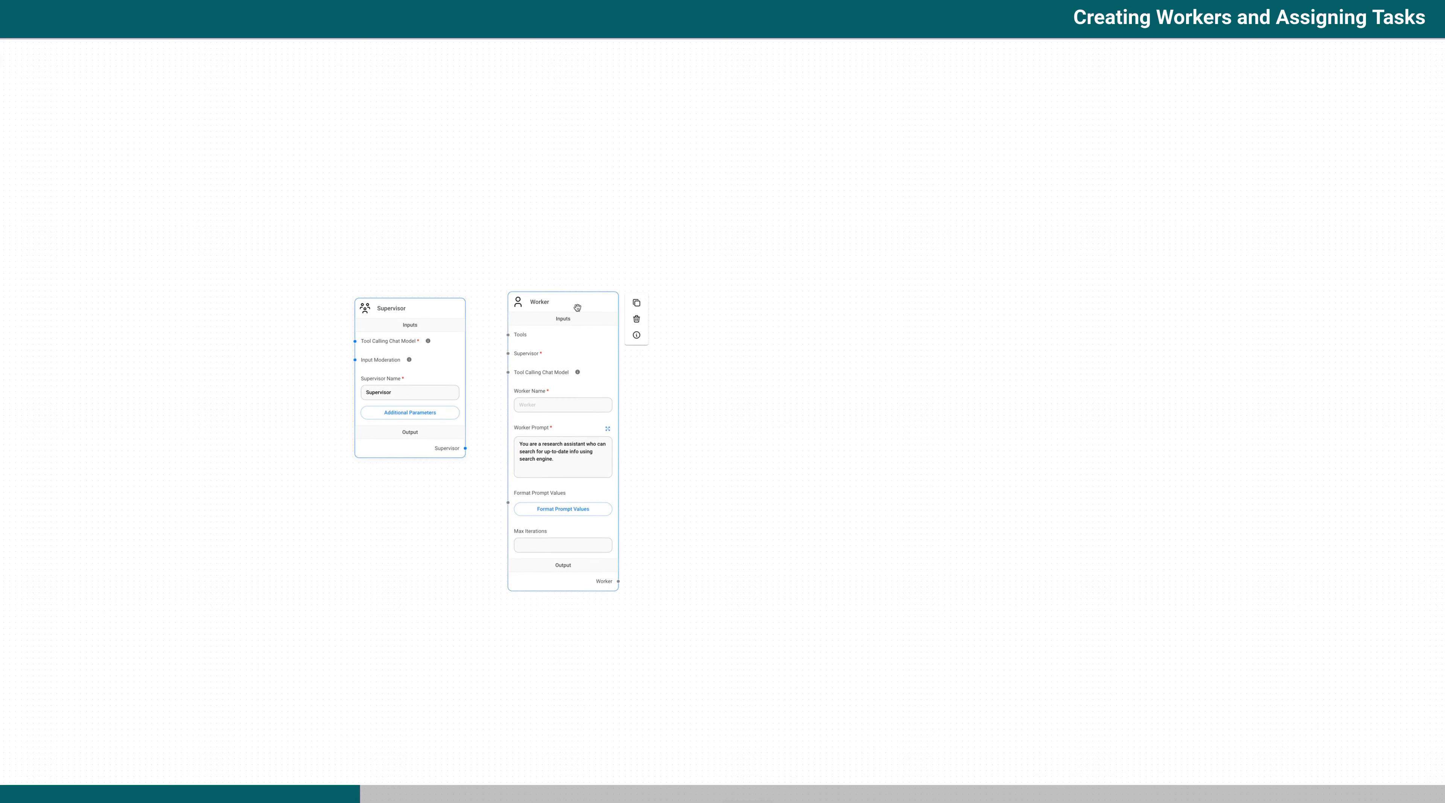
- Duplicate the Worker node until a row of four workers stands beside the Supervisor
left_click(636, 302)
left_click(784, 302)
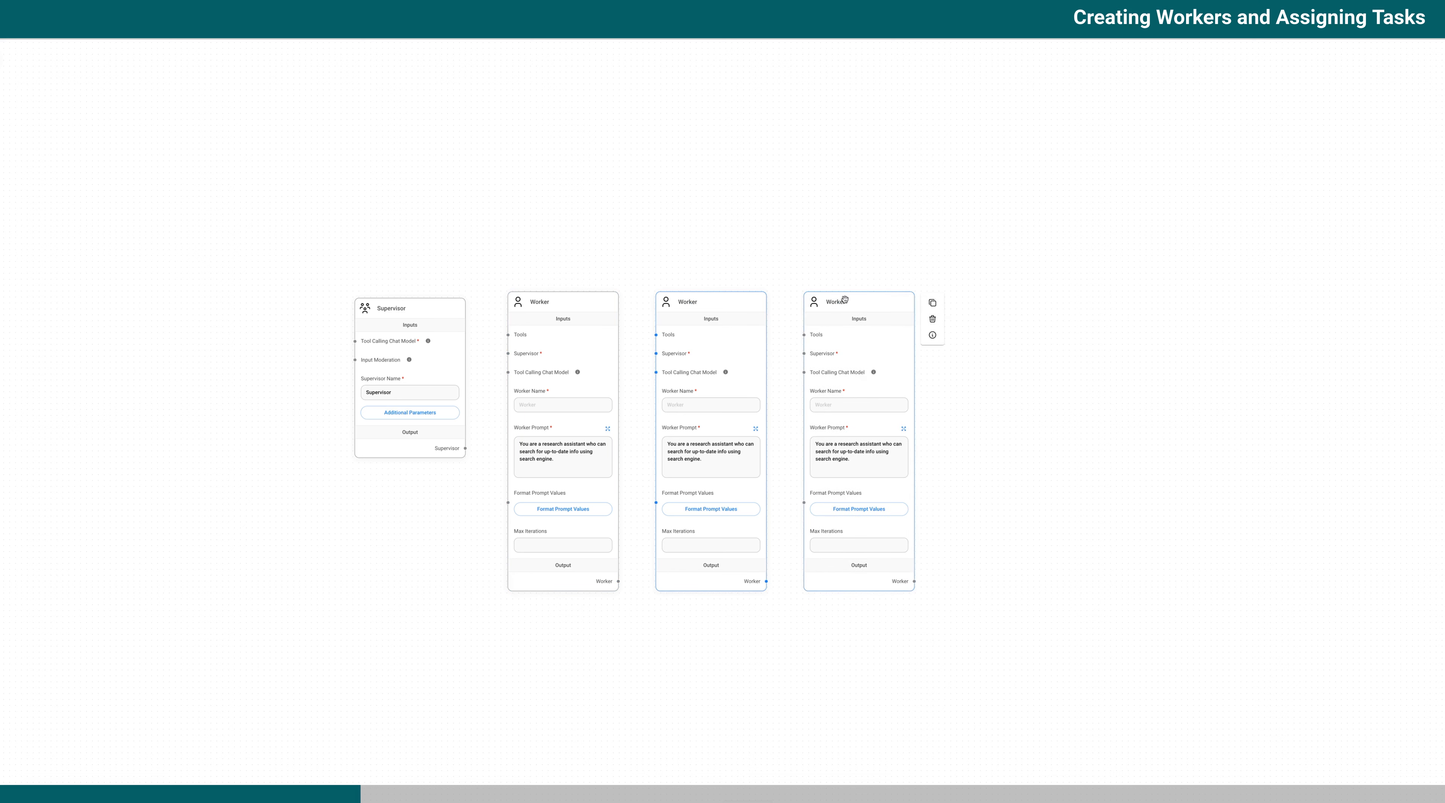
left_click(932, 303)
left_click_drag(393, 309, 391, 306)
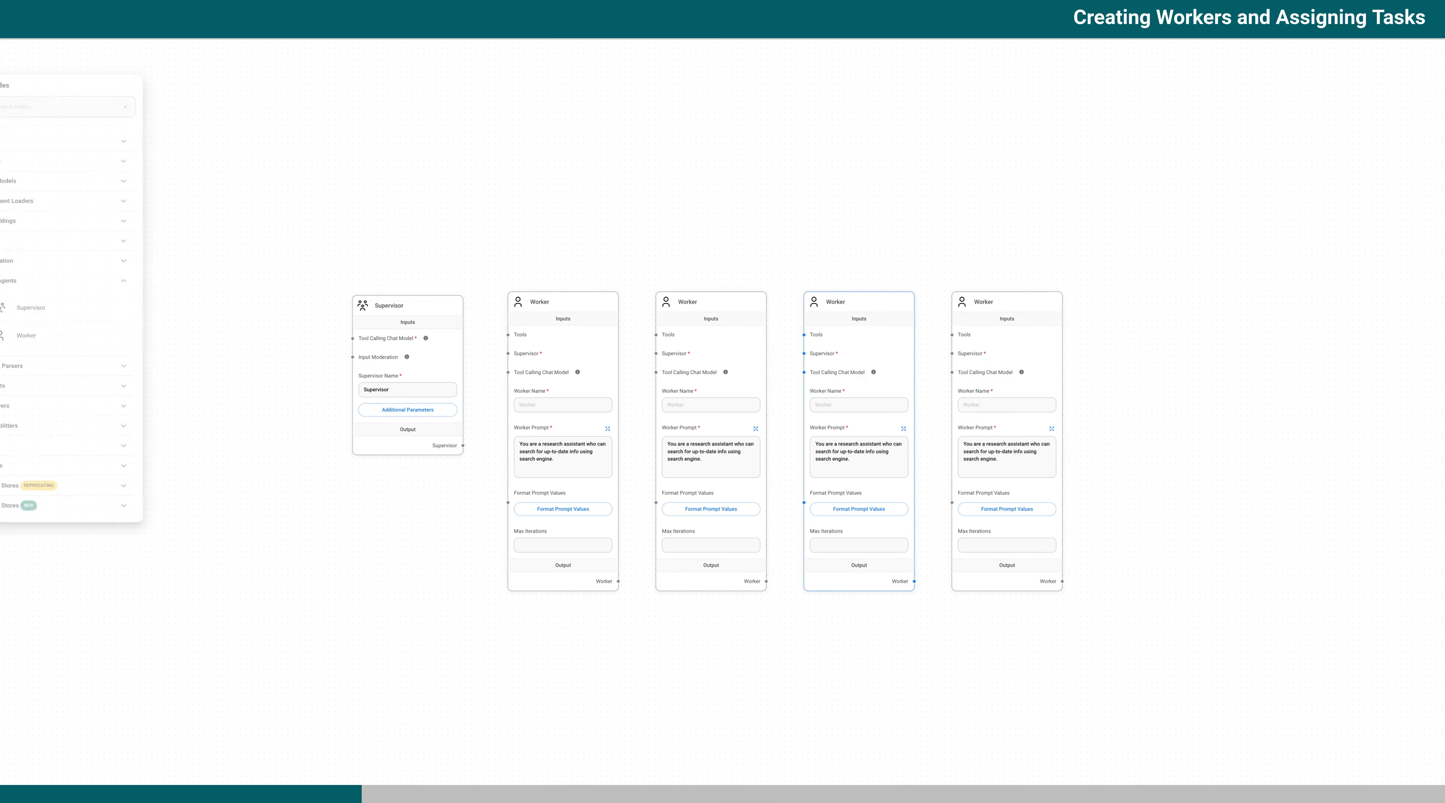
- Add a ChatOllama node beside the Supervisor and connect it to the Supervisor's Tool Calling Chat Model input
left_click(55, 196)
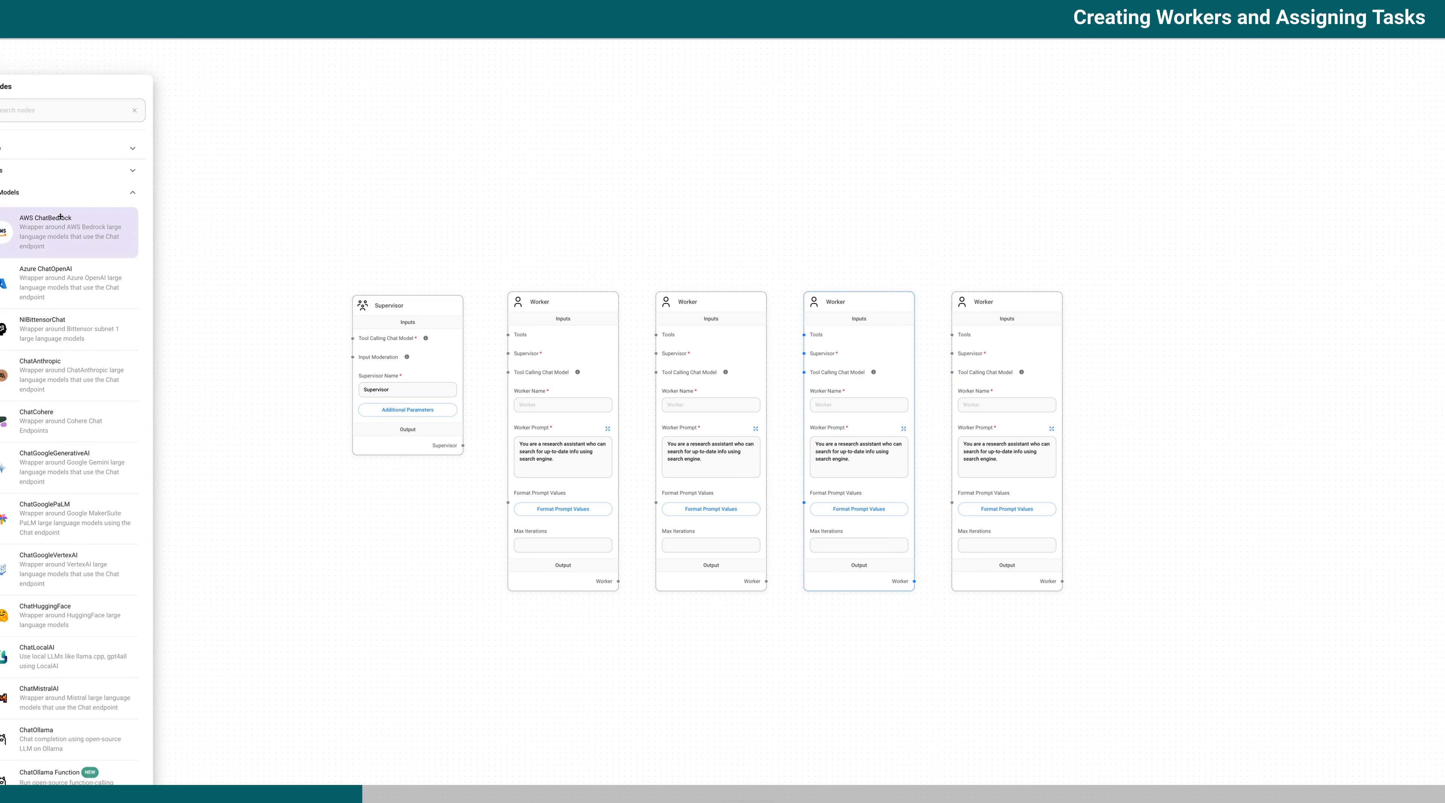
scroll(73, 466, "down", 3)
left_click_drag(67, 554, 253, 304)
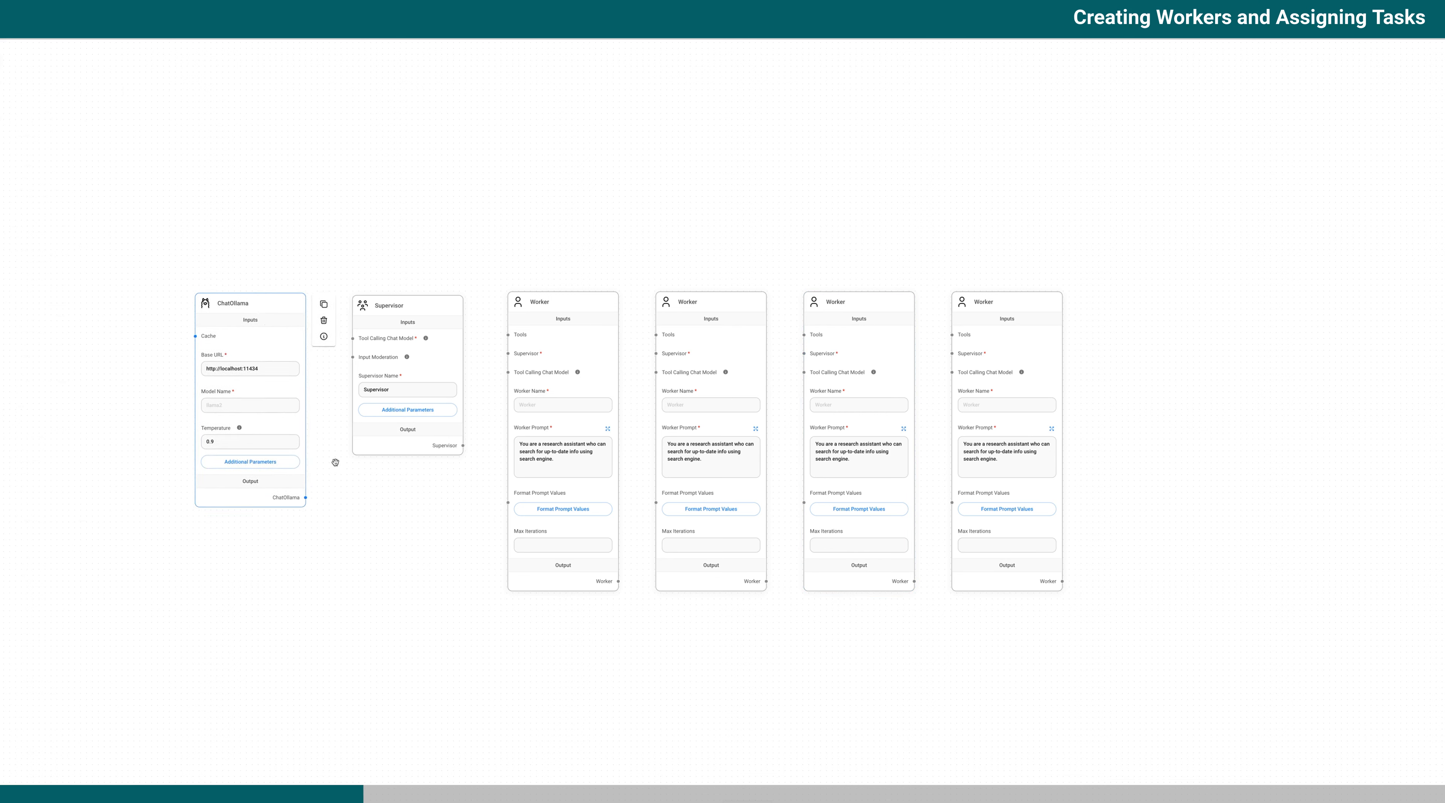
left_click_drag(306, 498, 351, 352)
- Connect the Supervisor's output to the Supervisor input of all four workers
left_click_drag(463, 446, 508, 354)
left_click_drag(463, 445, 656, 353)
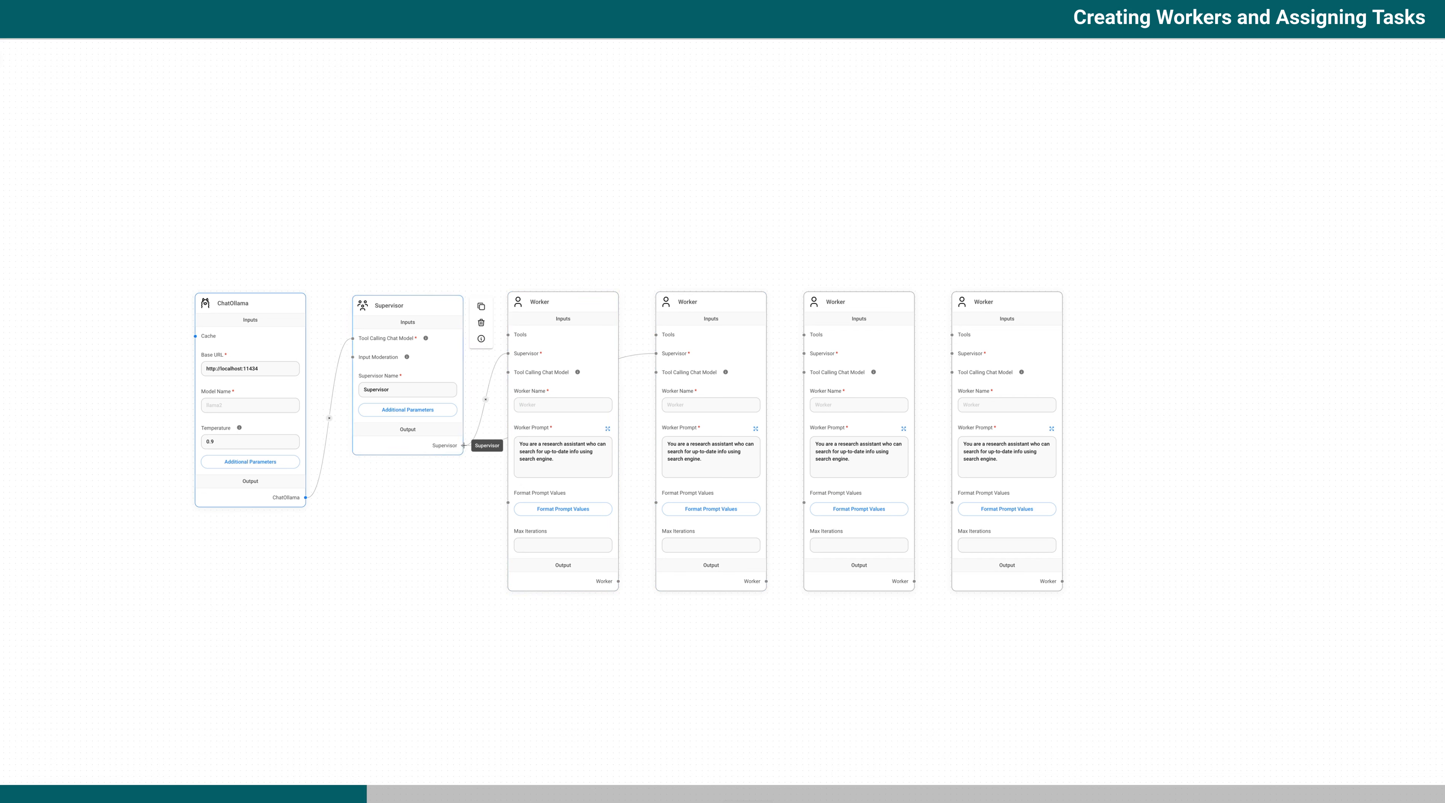
left_click_drag(463, 446, 805, 356)
left_click_drag(463, 445, 953, 353)
- Change the ChatOllama node's temperature, then delete that node from the canvas
left_click(229, 442)
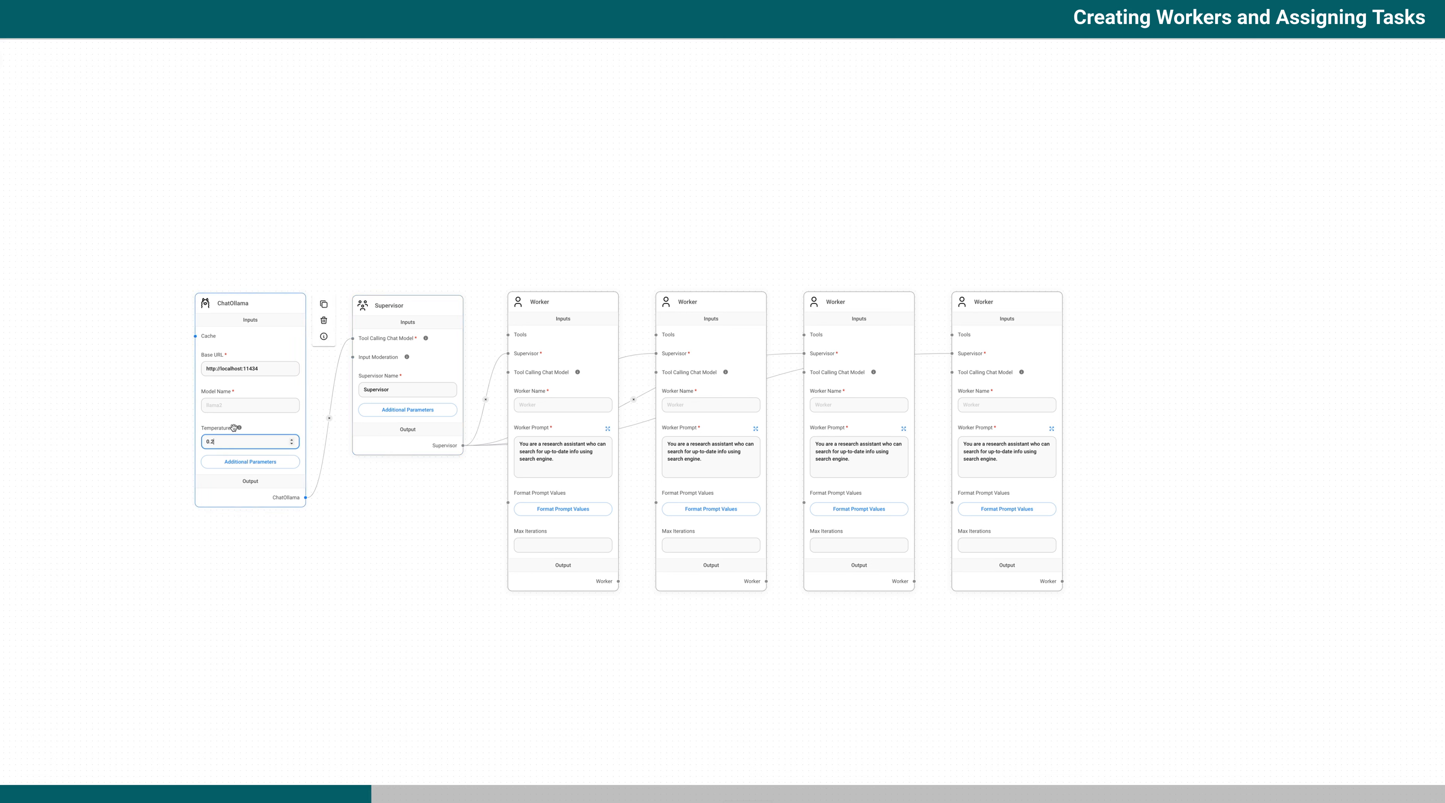
left_click(240, 306)
left_click(323, 322)
- Add a ChatOpenAI node beside the Supervisor and select the GEENUITY_MANTRA credential for it
left_click(1, 59)
scroll(80, 470, "down", 3)
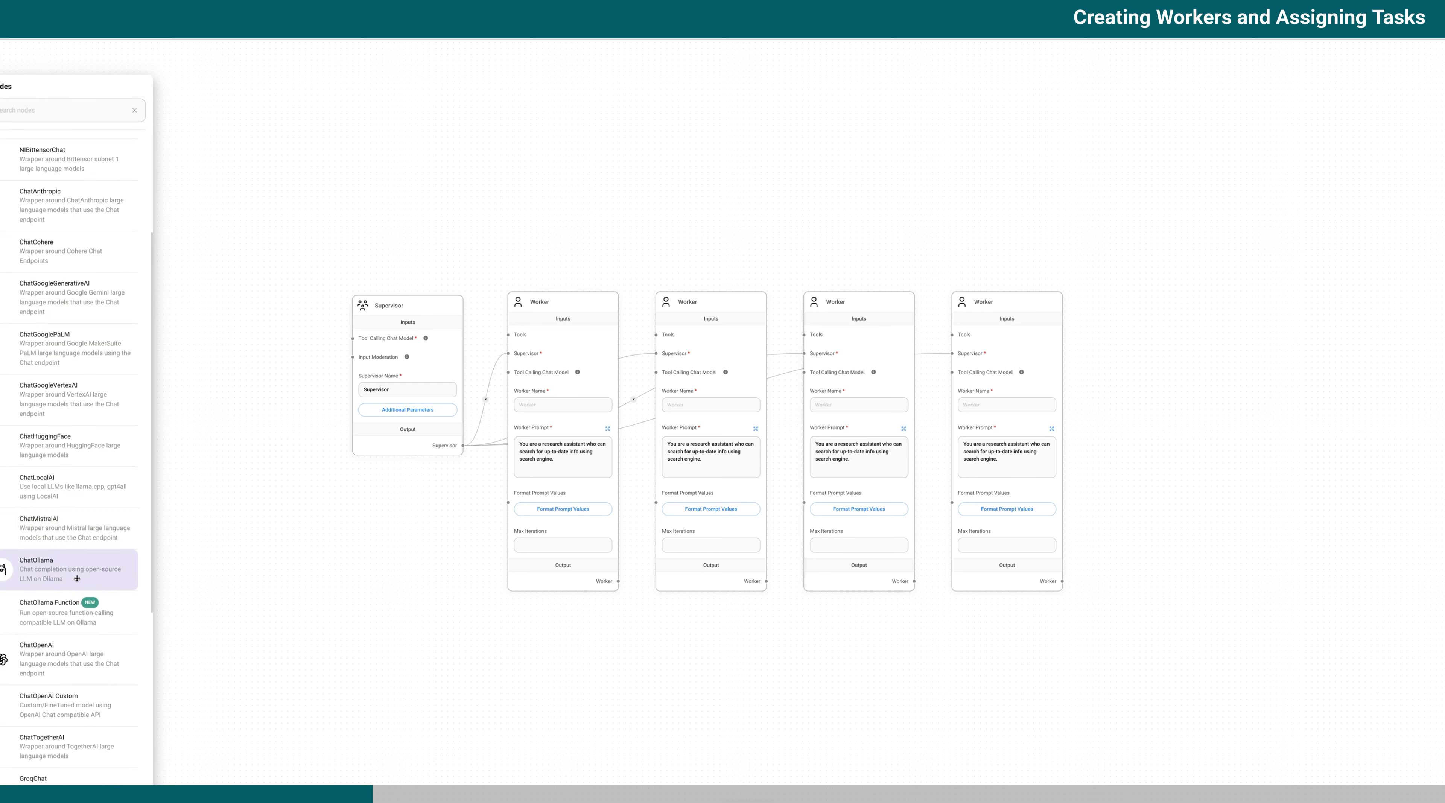
scroll(75, 571, "down", 1)
left_click_drag(65, 621, 261, 294)
left_click(309, 370)
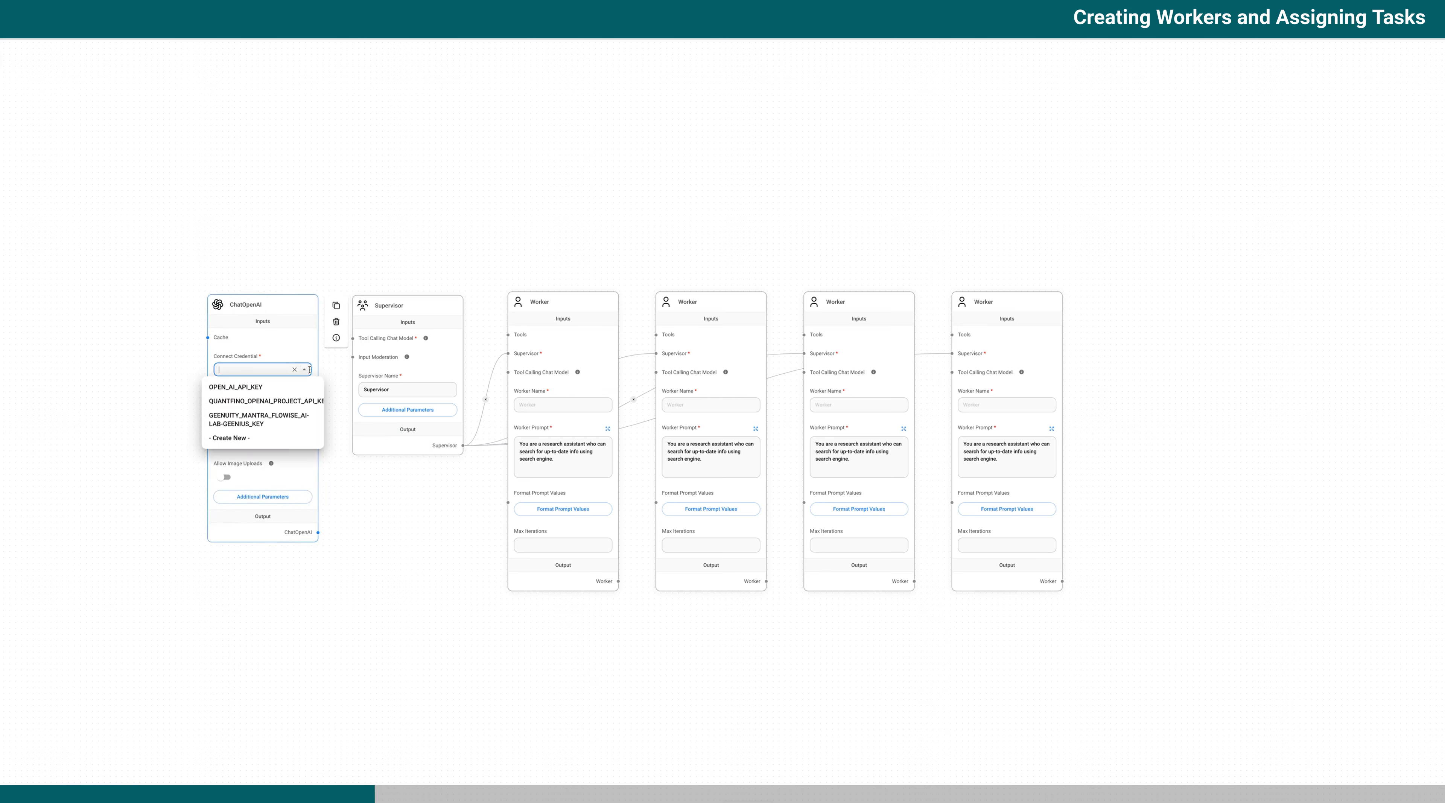
left_click(298, 420)
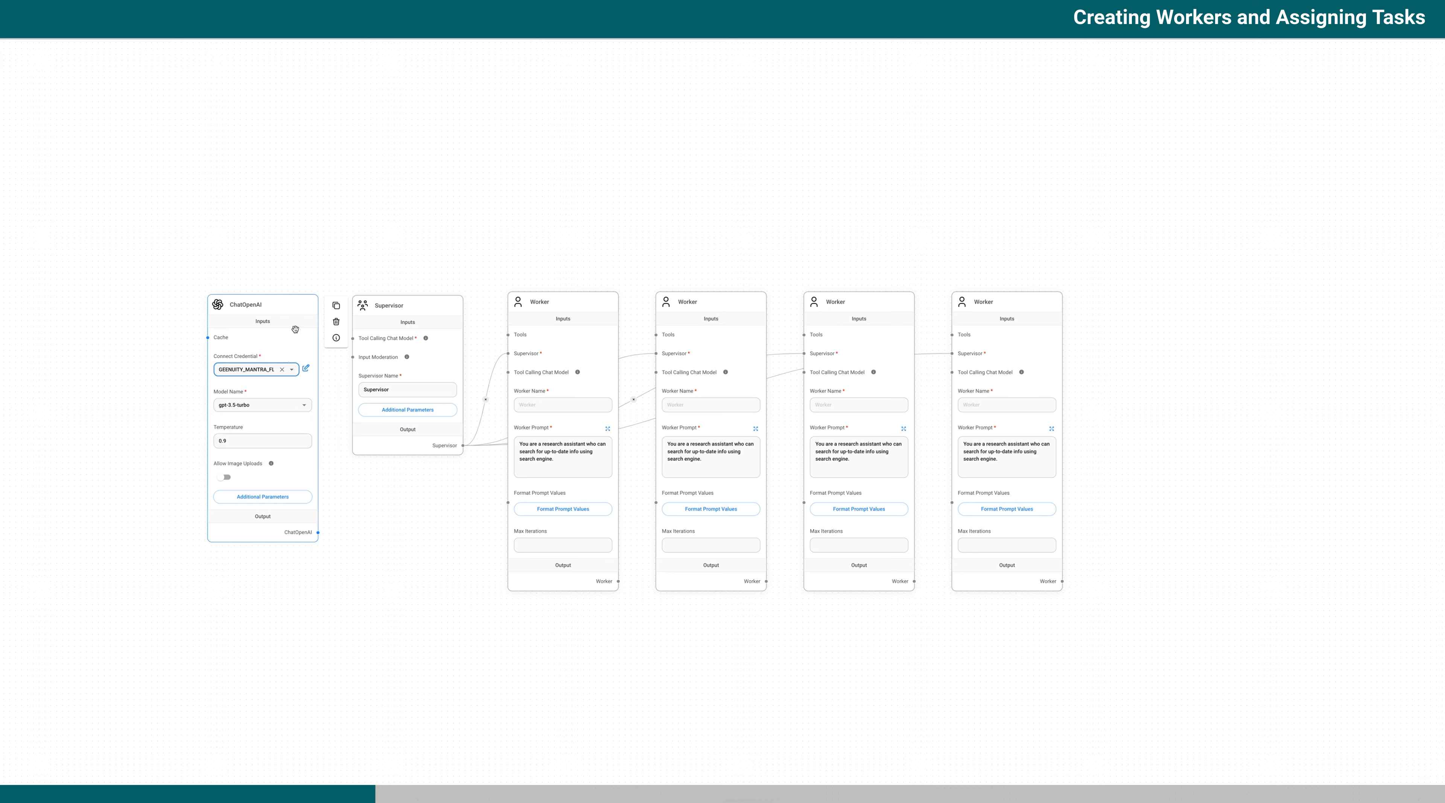
left_click_drag(294, 315, 288, 314)
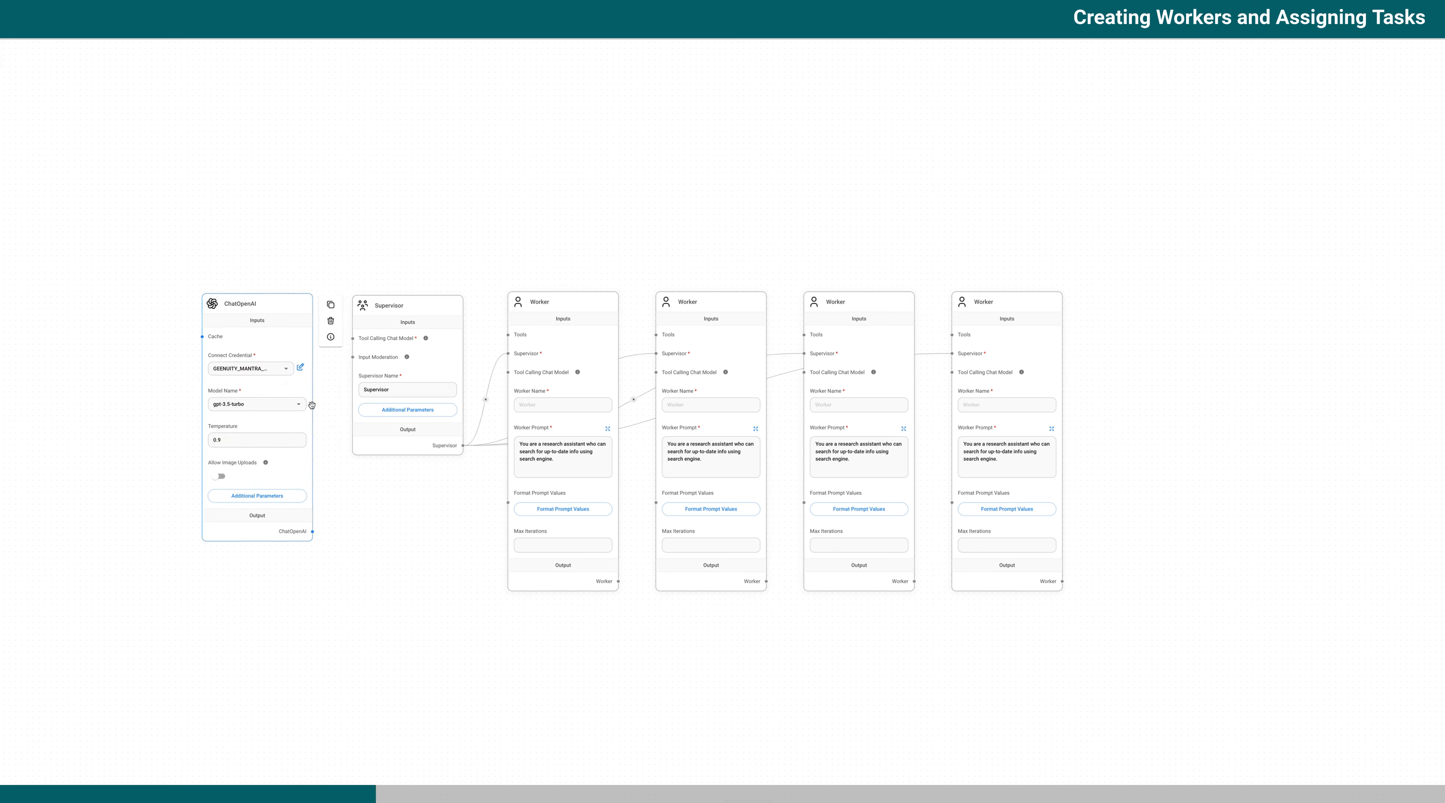
- Set the ChatOpenAI node to gpt-4o with temperature 0.3 and connect it to the Supervisor's Tool Calling Chat Model input
left_click(298, 404)
left_click(302, 509)
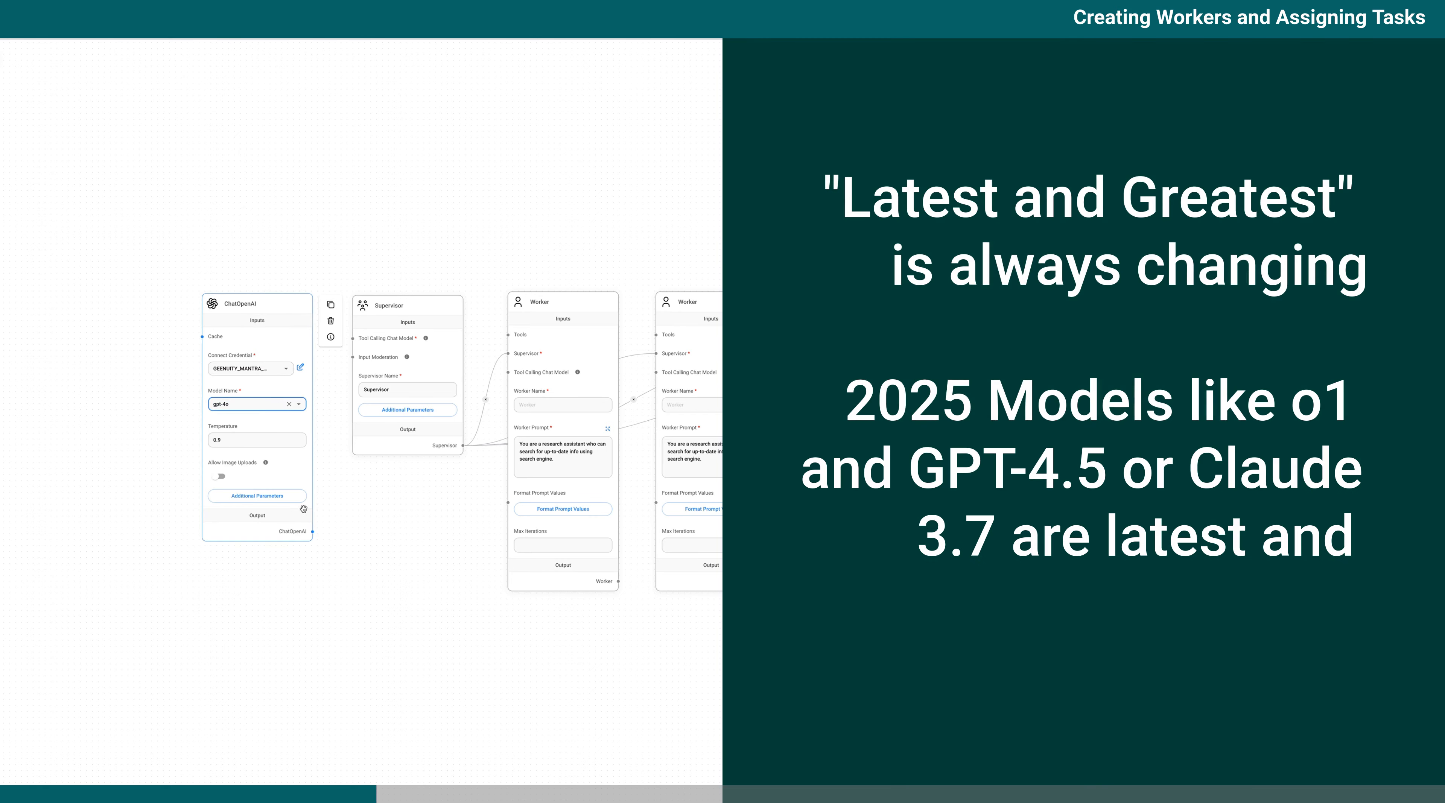
left_click_drag(311, 531, 353, 338)
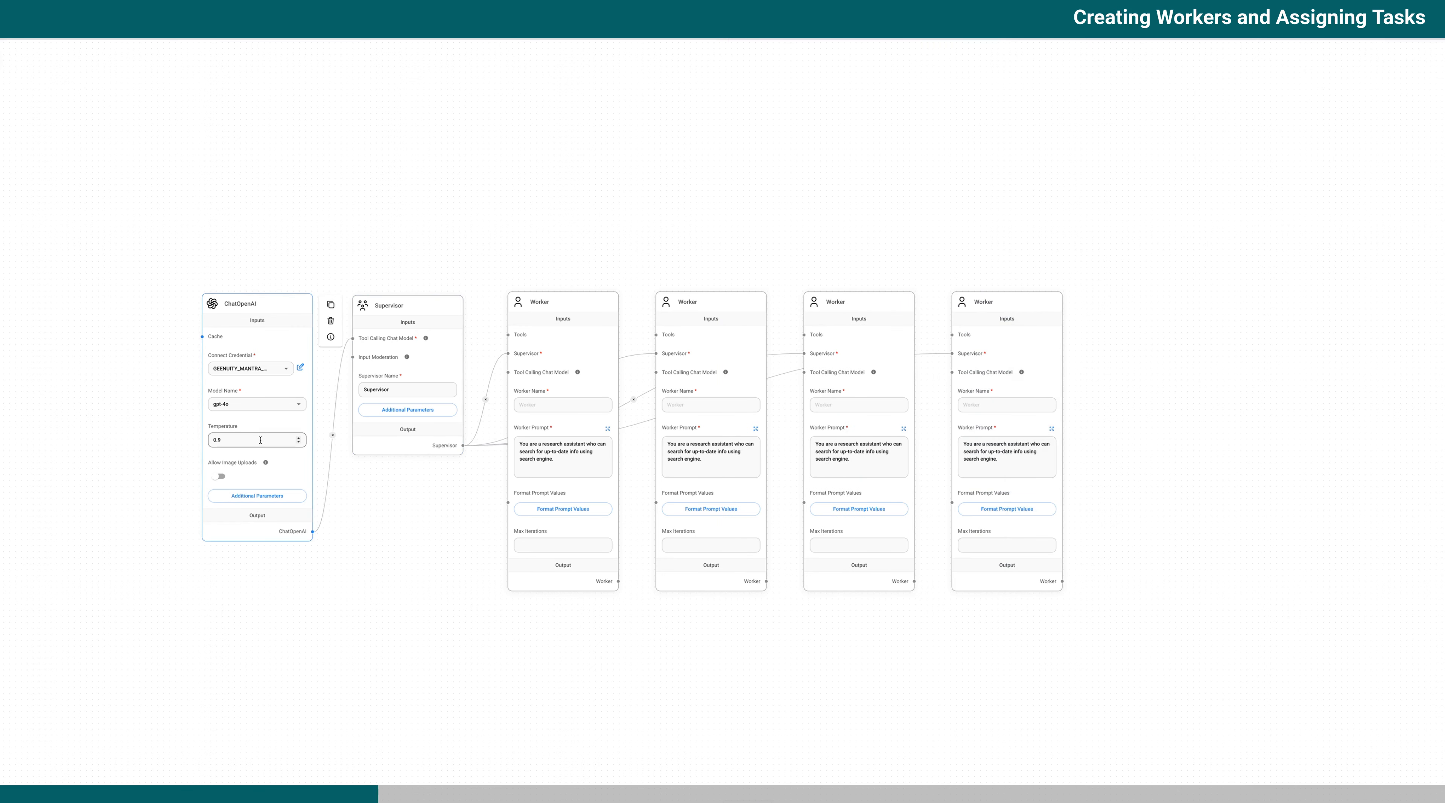
left_click(261, 439)
left_click(302, 504)
- Duplicate the Supervisor's ChatOpenAI node to get four copies, placing one beneath each worker
left_click_drag(1373, 420, 1388, 395)
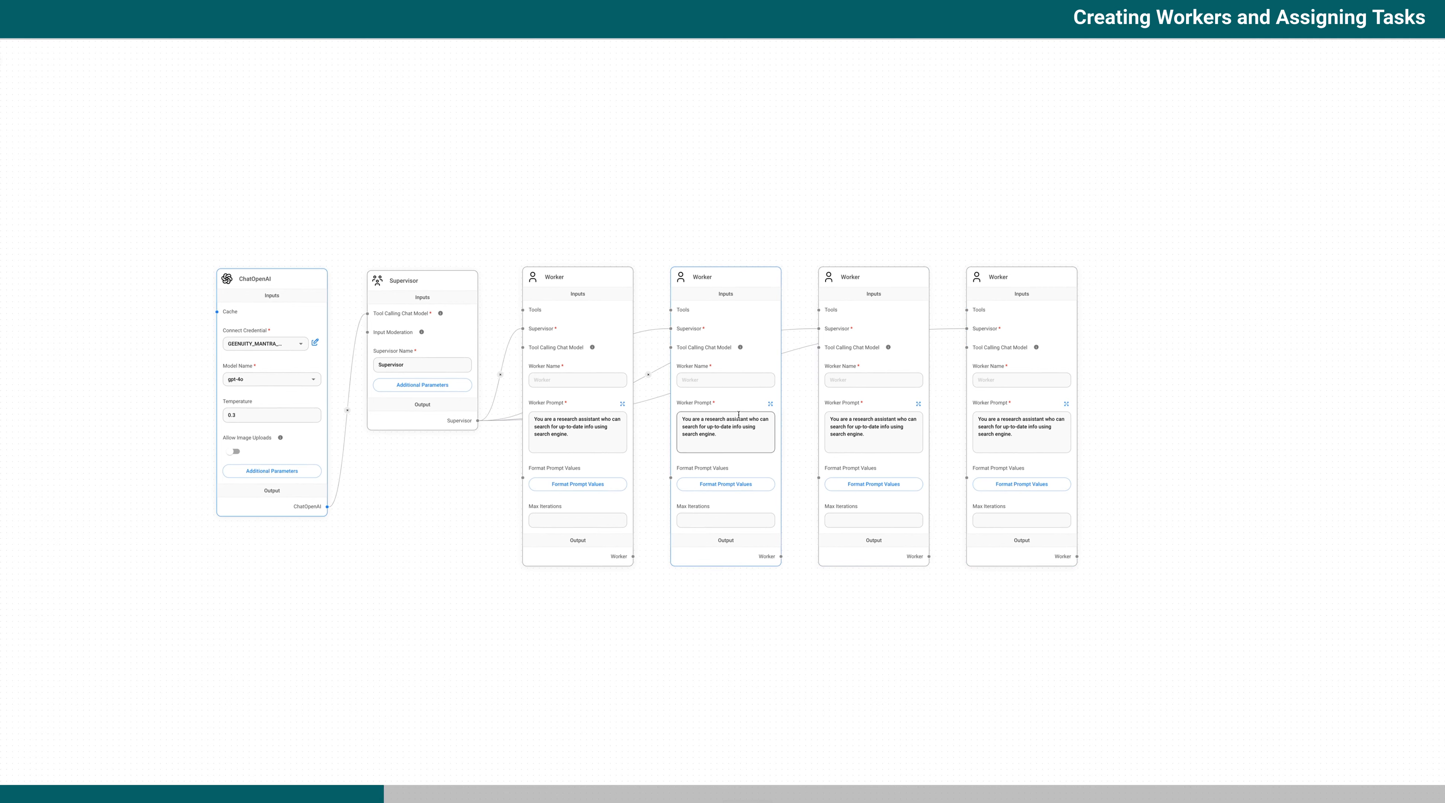
left_click_drag(1272, 383, 1286, 363)
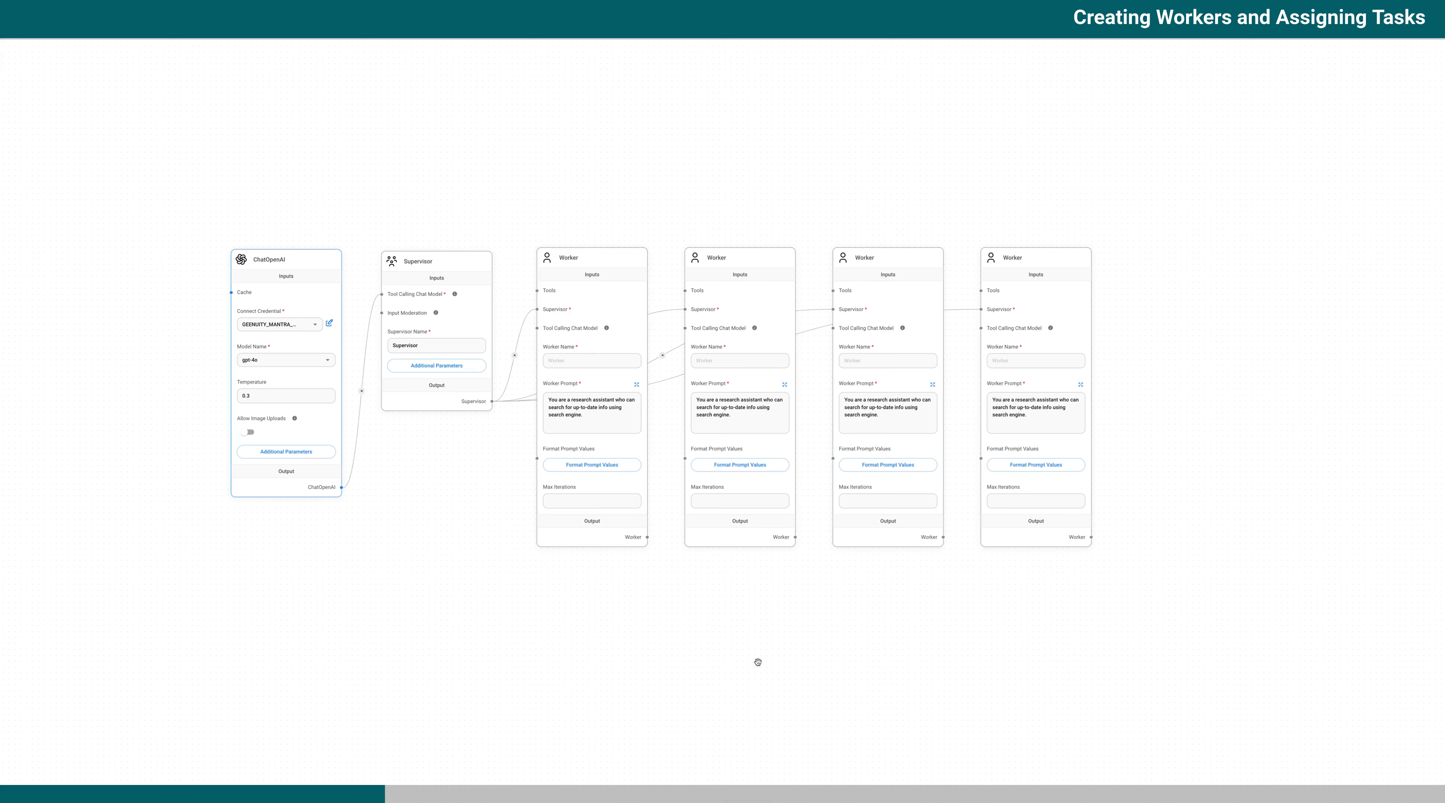
left_click_drag(1011, 591, 1016, 556)
mouse_move(288, 226)
left_click(358, 222)
left_click_drag(562, 439, 584, 538)
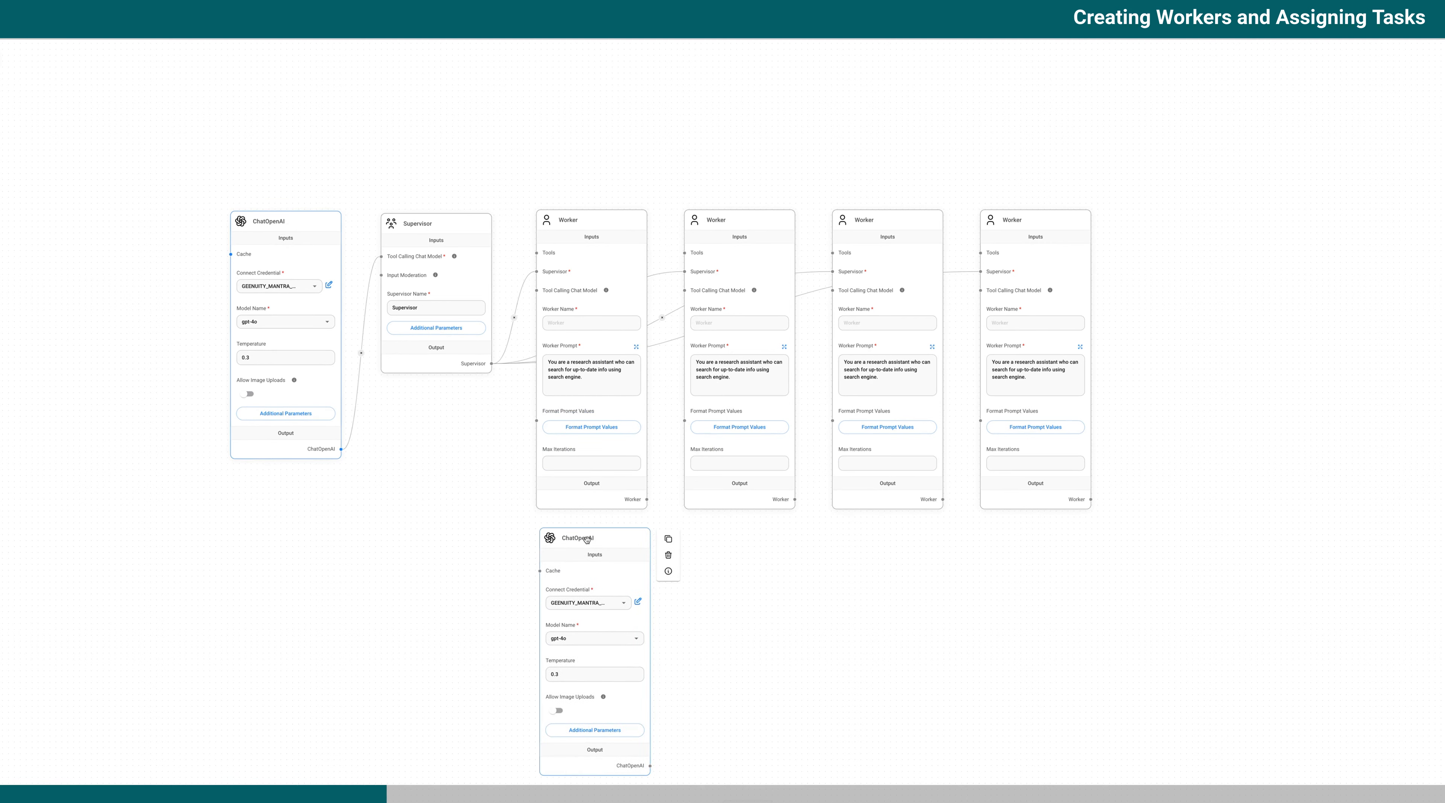
left_click(668, 538)
left_click(821, 542)
left_click(963, 540)
left_click_drag(1022, 541, 1018, 539)
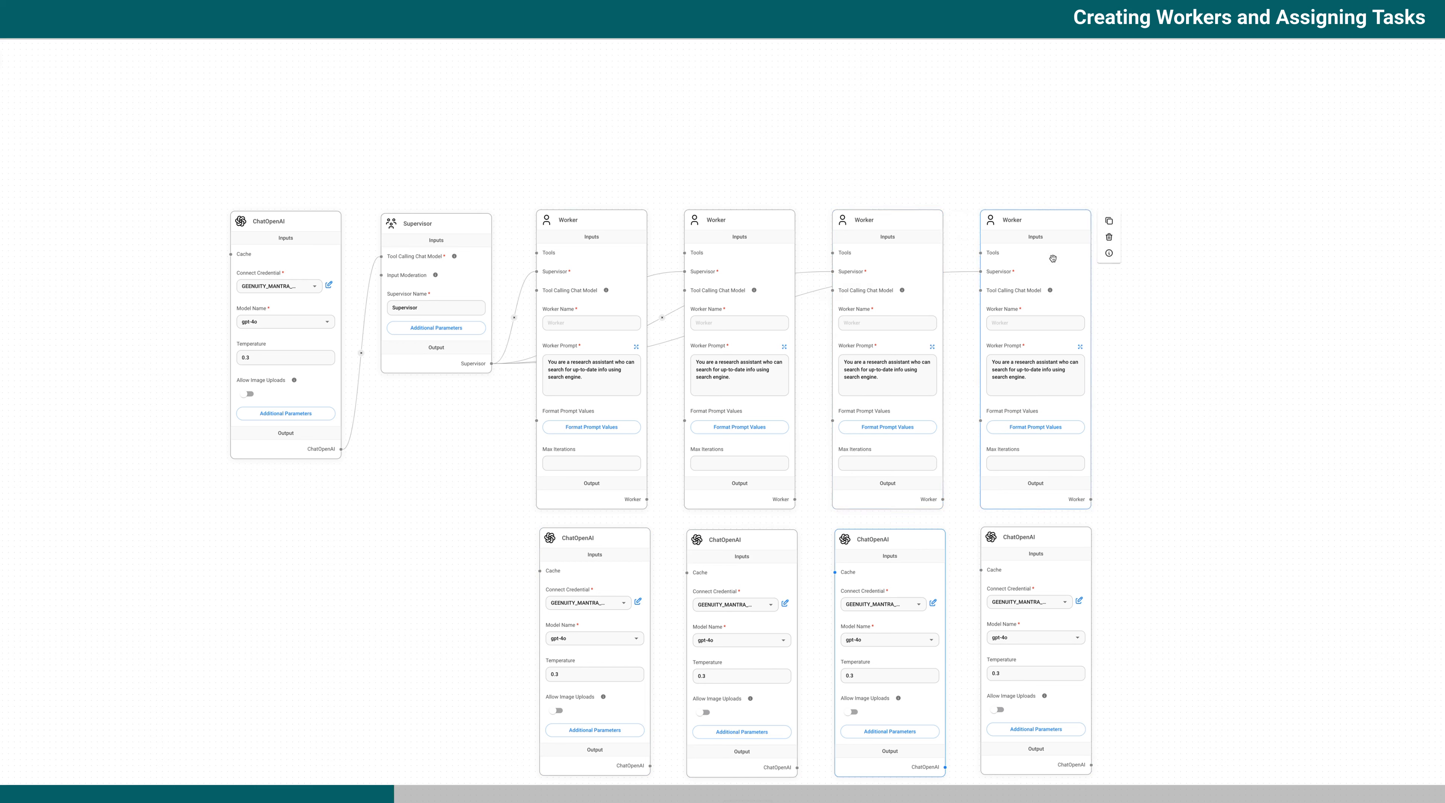
- Set the temperature to 0 on the four ChatOpenAI nodes beneath the workers
right_click(448, 270)
left_click(420, 313)
left_click(572, 677)
key("BackSpace")
key("BackSpace")
left_click(814, 651)
left_click(761, 675)
key("BackSpace")
key("BackSpace")
left_click(899, 676)
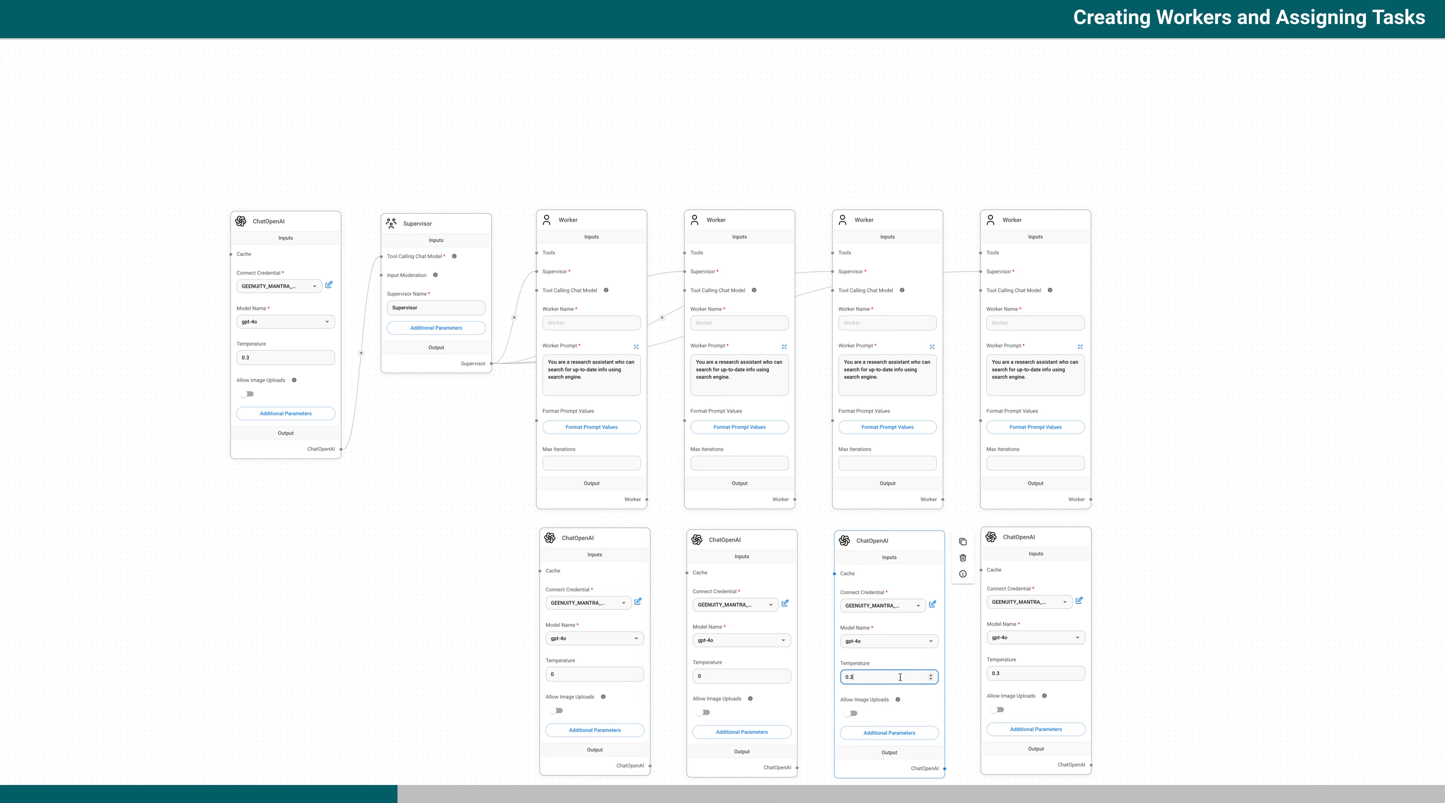
key("BackSpace")
key("BackSpace")
double_click(1018, 672)
left_click(1123, 621)
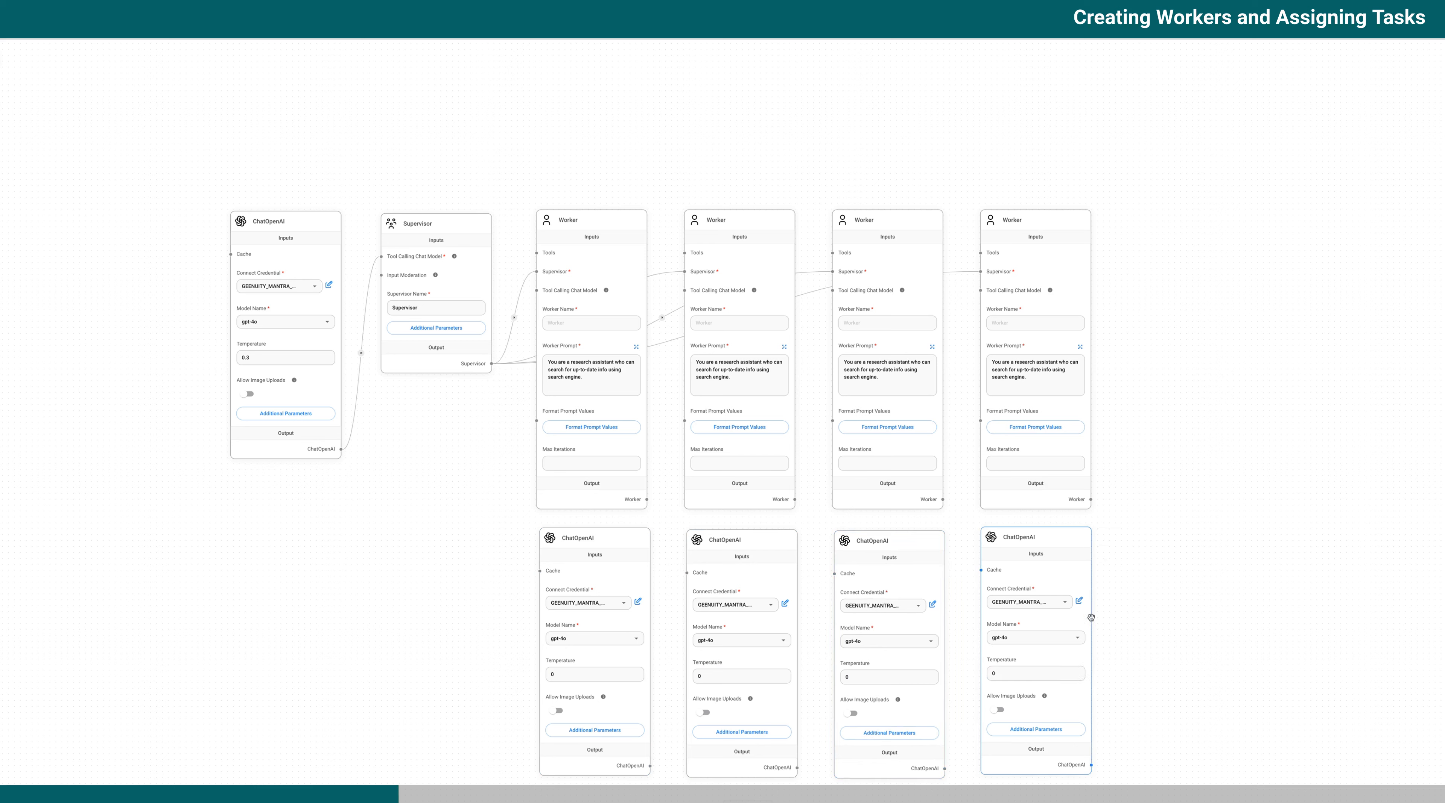
- Align the lower ChatOpenAI nodes and connect each one to the Tool Calling Chat Model input of the worker above it
left_click_drag(1062, 539, 1064, 542)
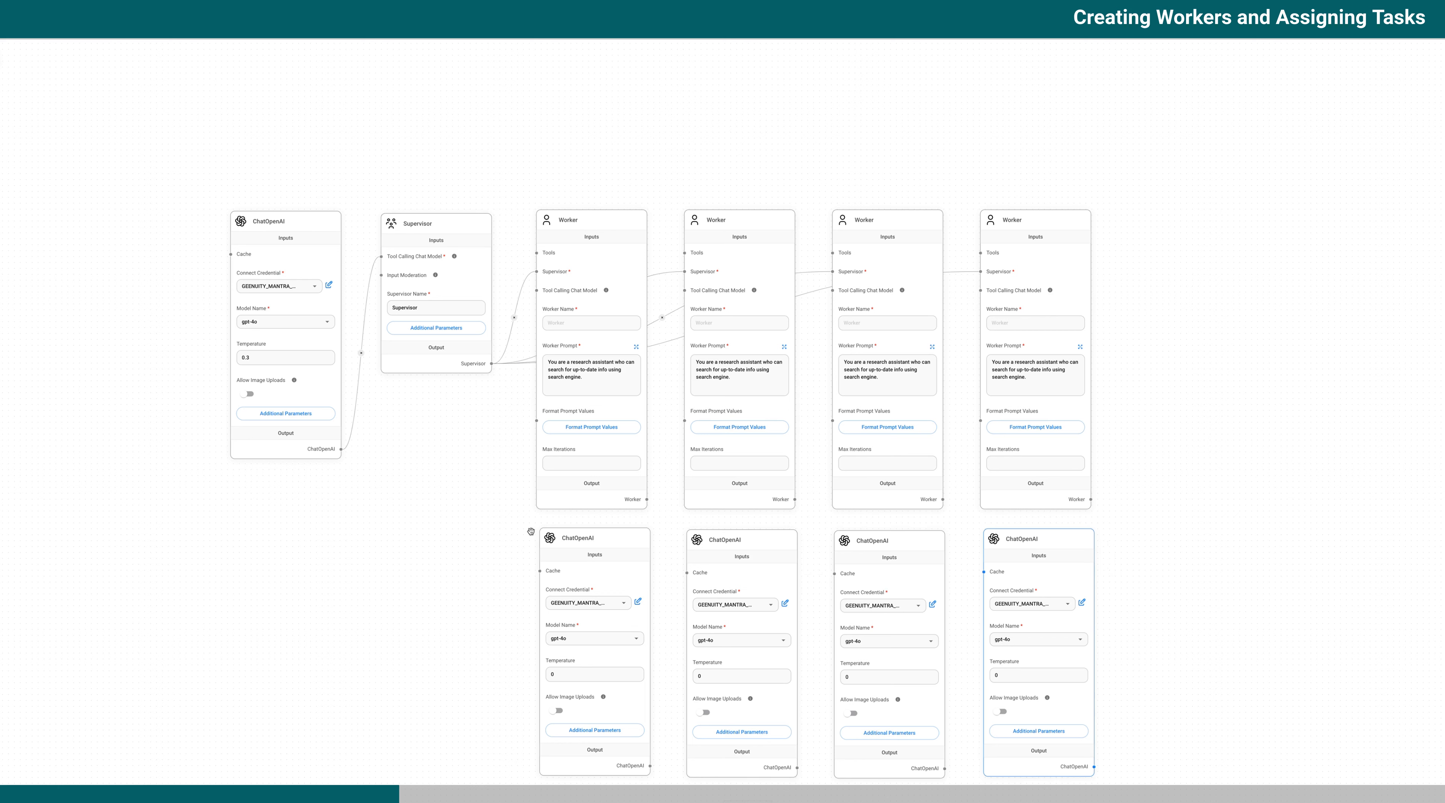
left_click_drag(562, 546, 553, 549)
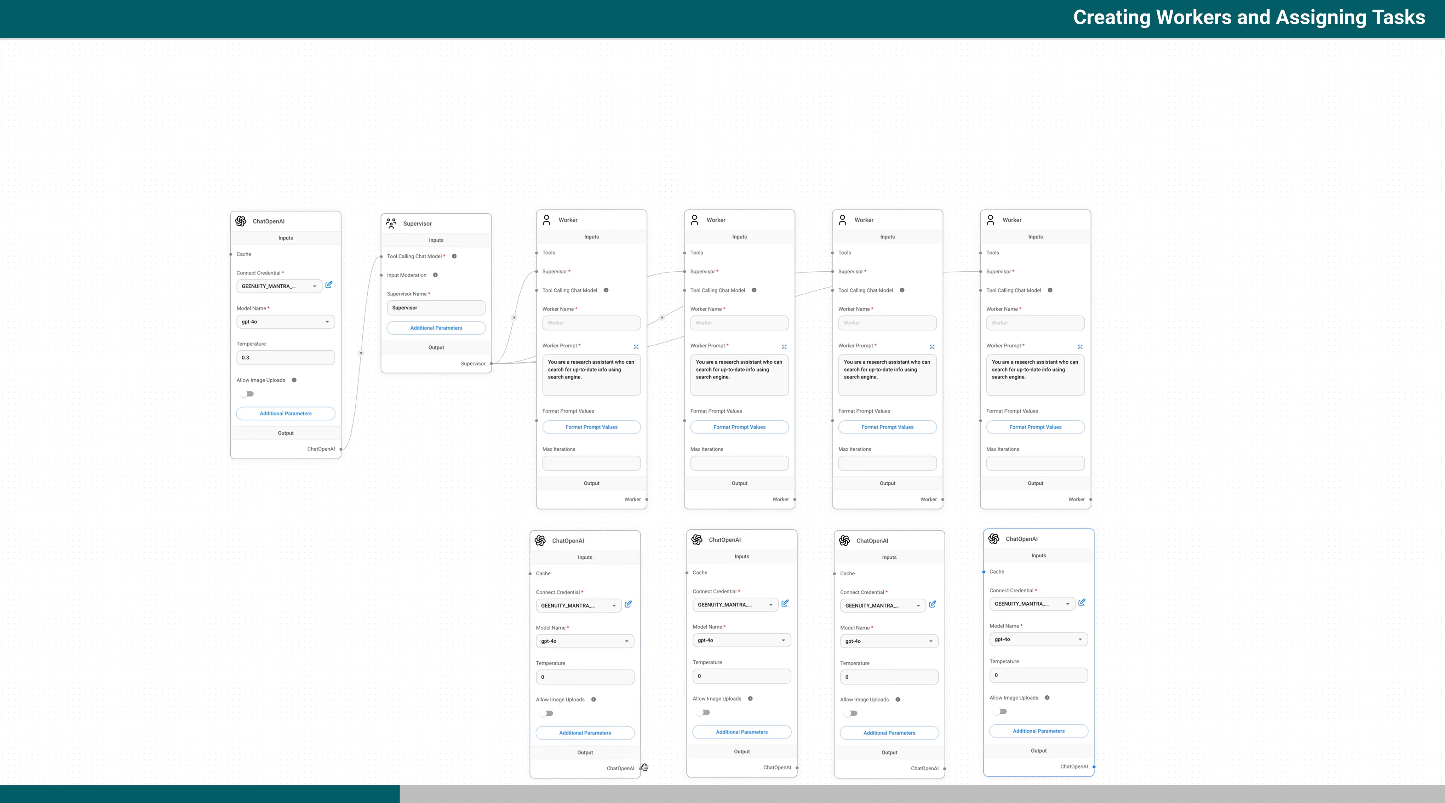
left_click_drag(639, 768, 538, 297)
left_click_drag(796, 768, 684, 291)
left_click_drag(945, 768, 833, 293)
left_click_drag(1094, 766, 977, 292)
- Add an OpenAI Moderation node below the Supervisor's ChatOpenAI node, connected to Input Moderation and using the GEENUITY_MANTRA credential
mouse_move(986, 634)
mouse_move(936, 553)
mouse_move(1038, 565)
left_click_drag(311, 218, 304, 203)
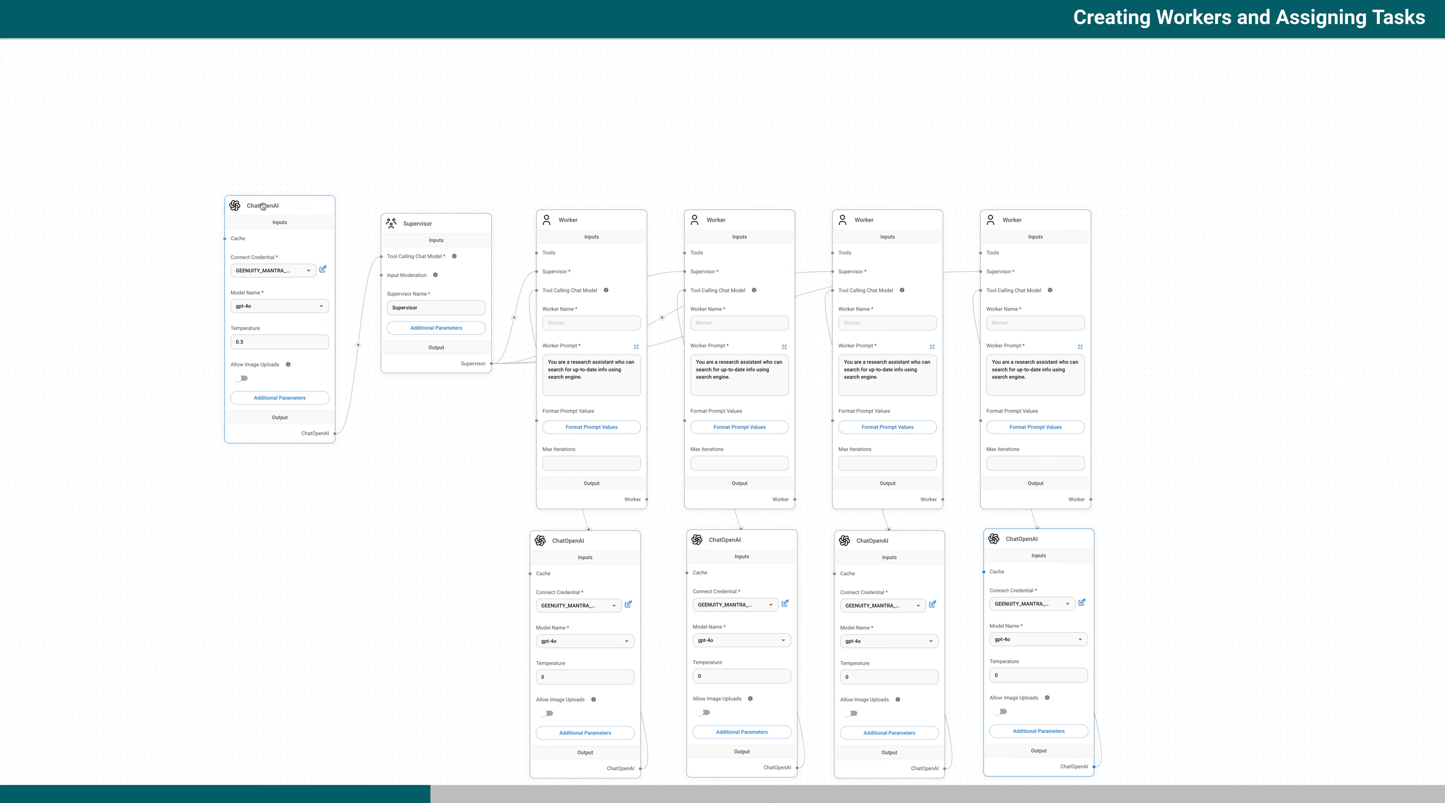
left_click(2, 56)
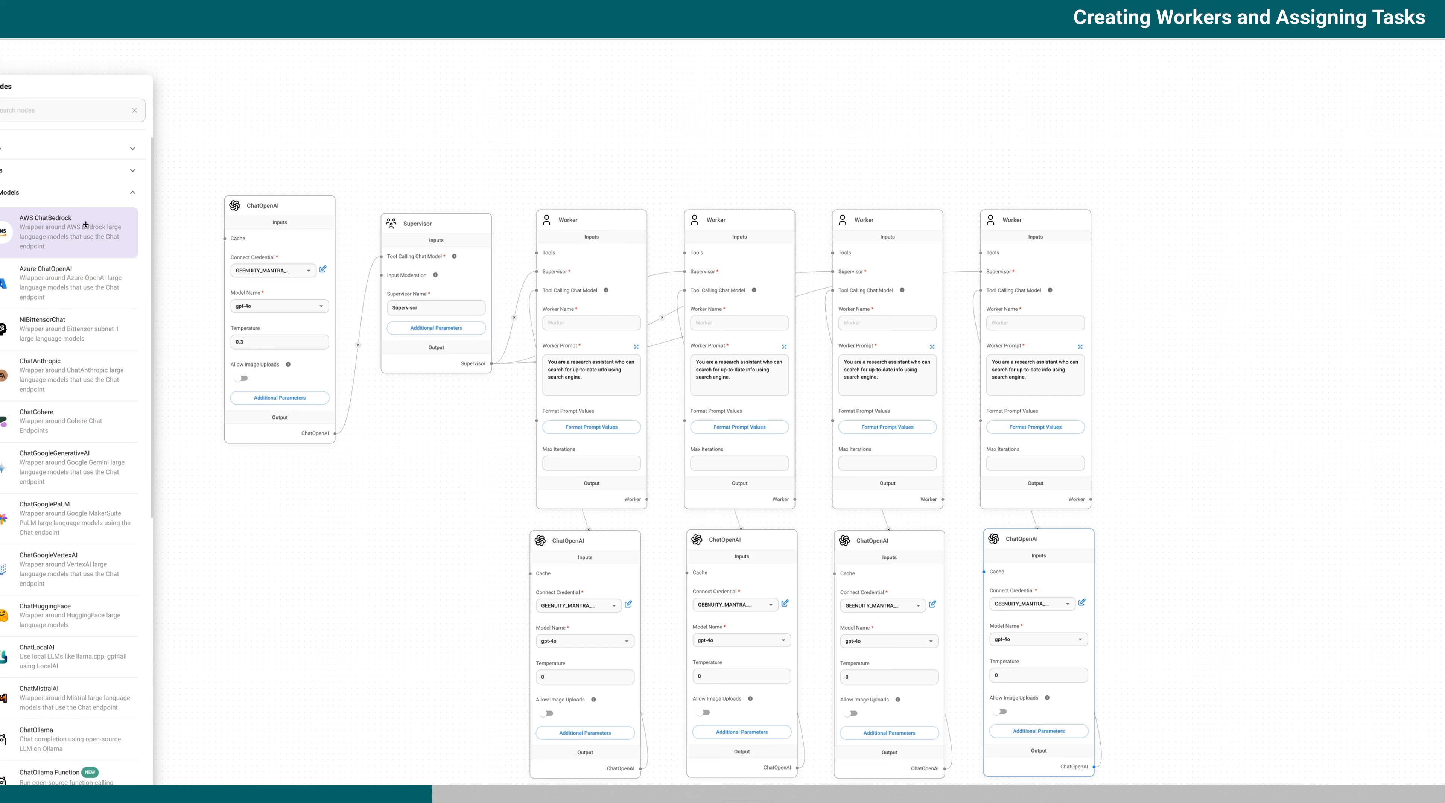
left_click(102, 192)
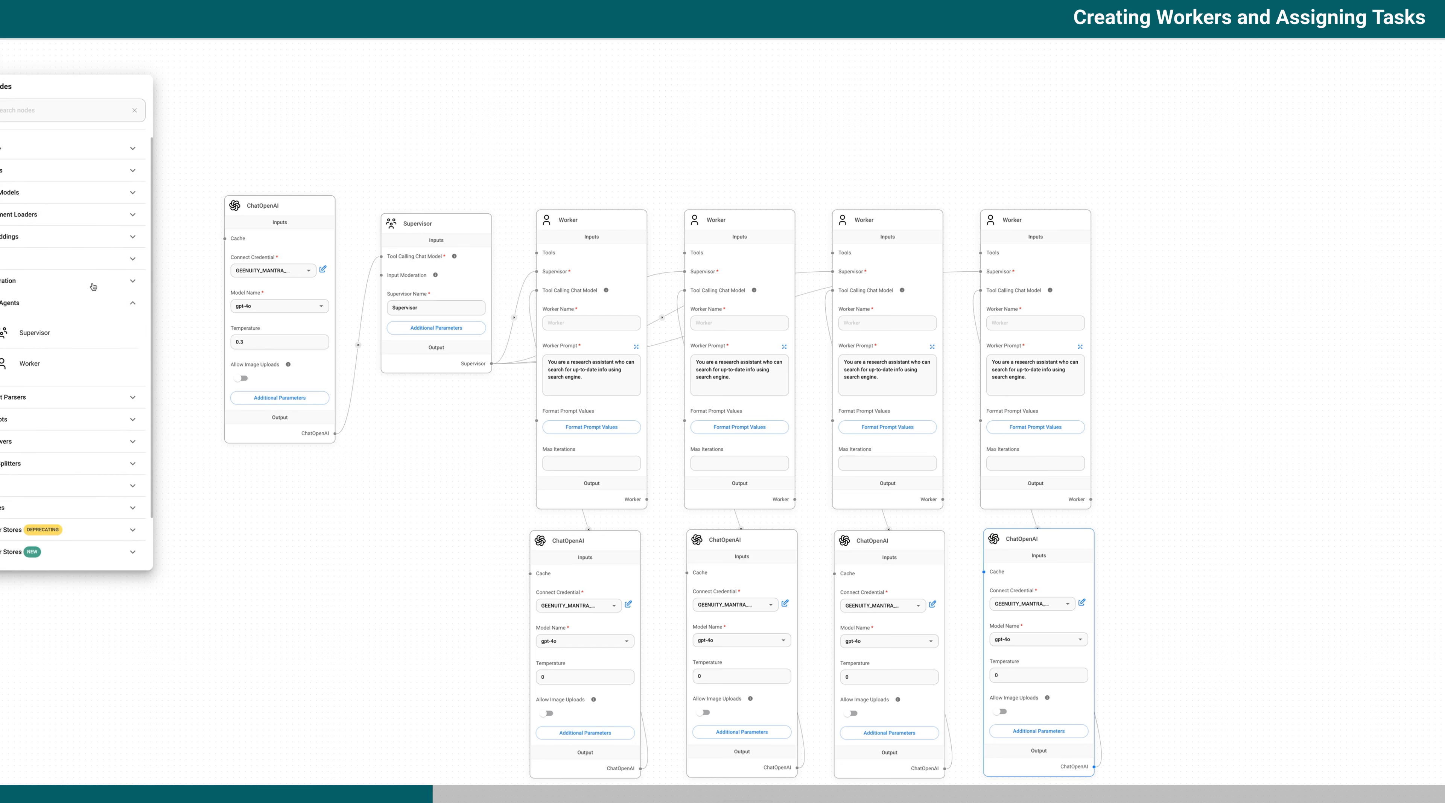
left_click(91, 282)
left_click_drag(50, 303, 288, 473)
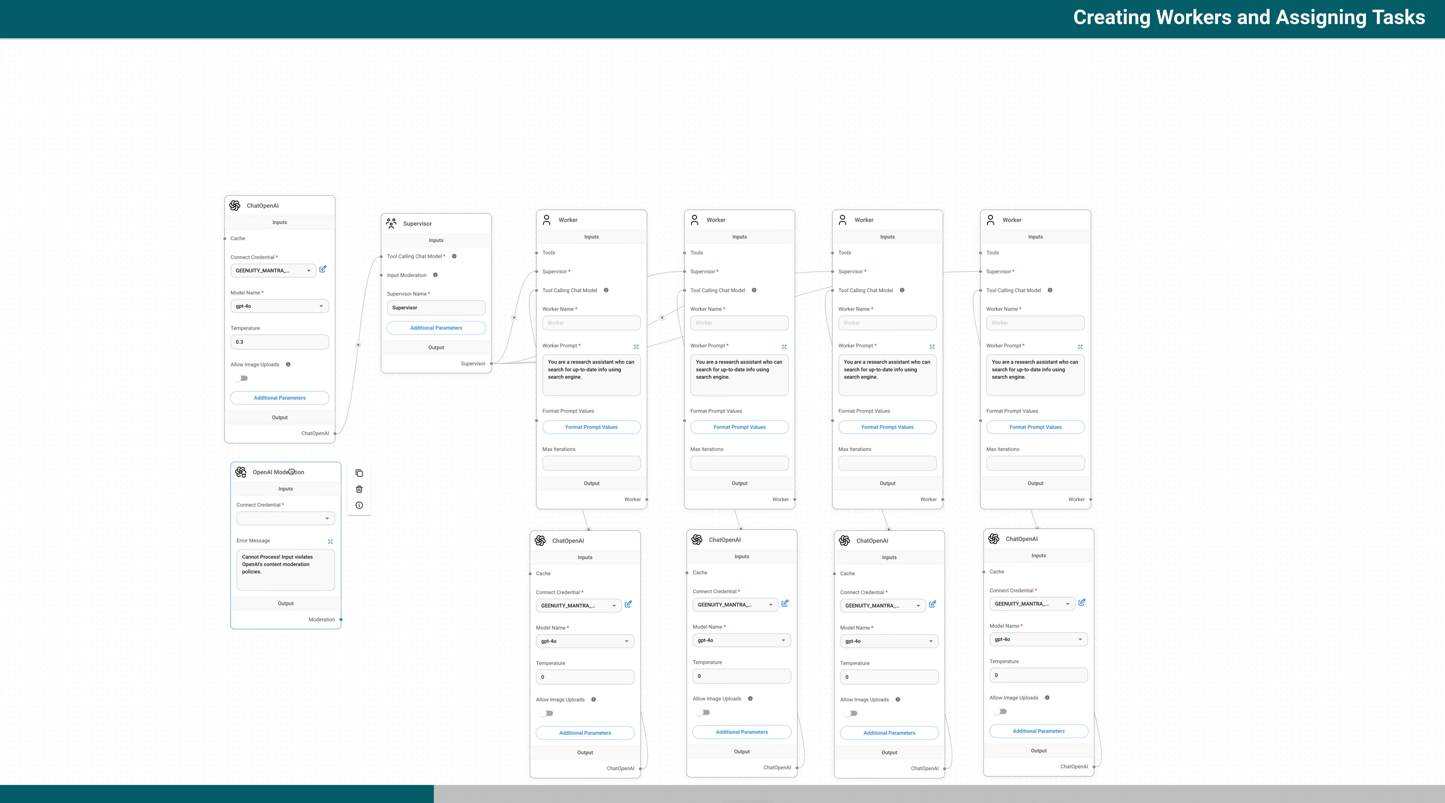
left_click_drag(341, 619, 388, 276)
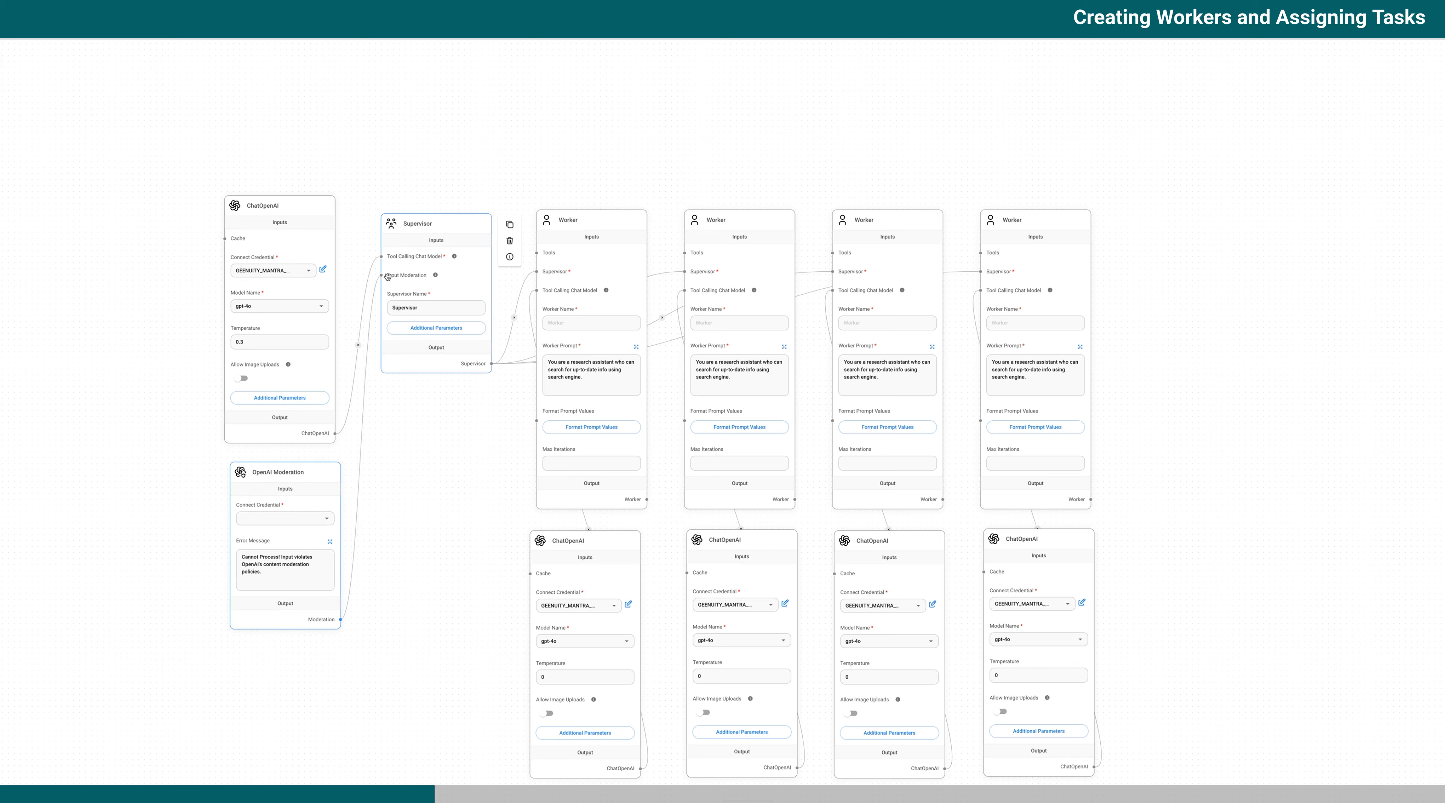
left_click(327, 518)
left_click(302, 567)
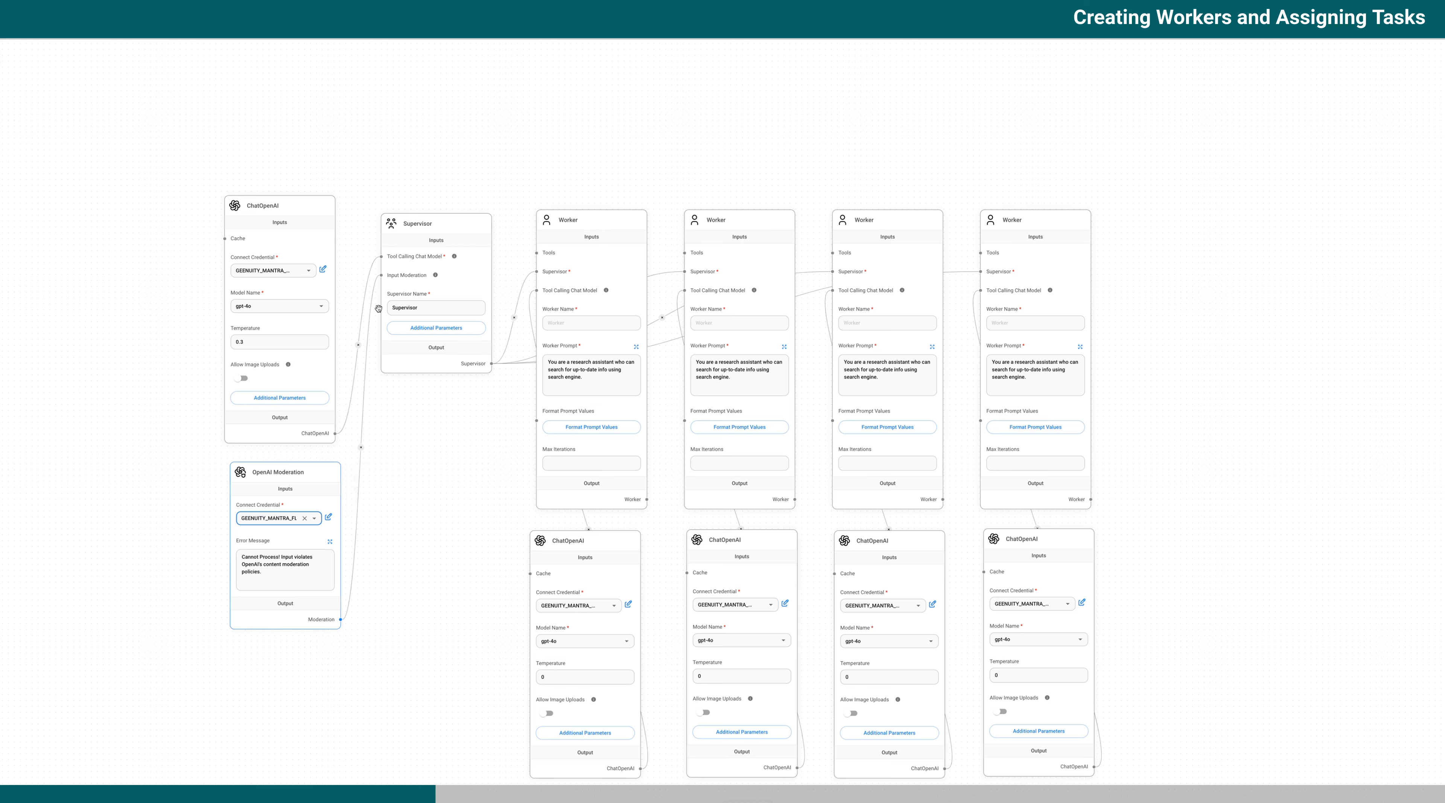
- Add an InMemory Cache node beside the Supervisor's ChatOpenAI node and connect it to that model's Cache input
left_click(1, 55)
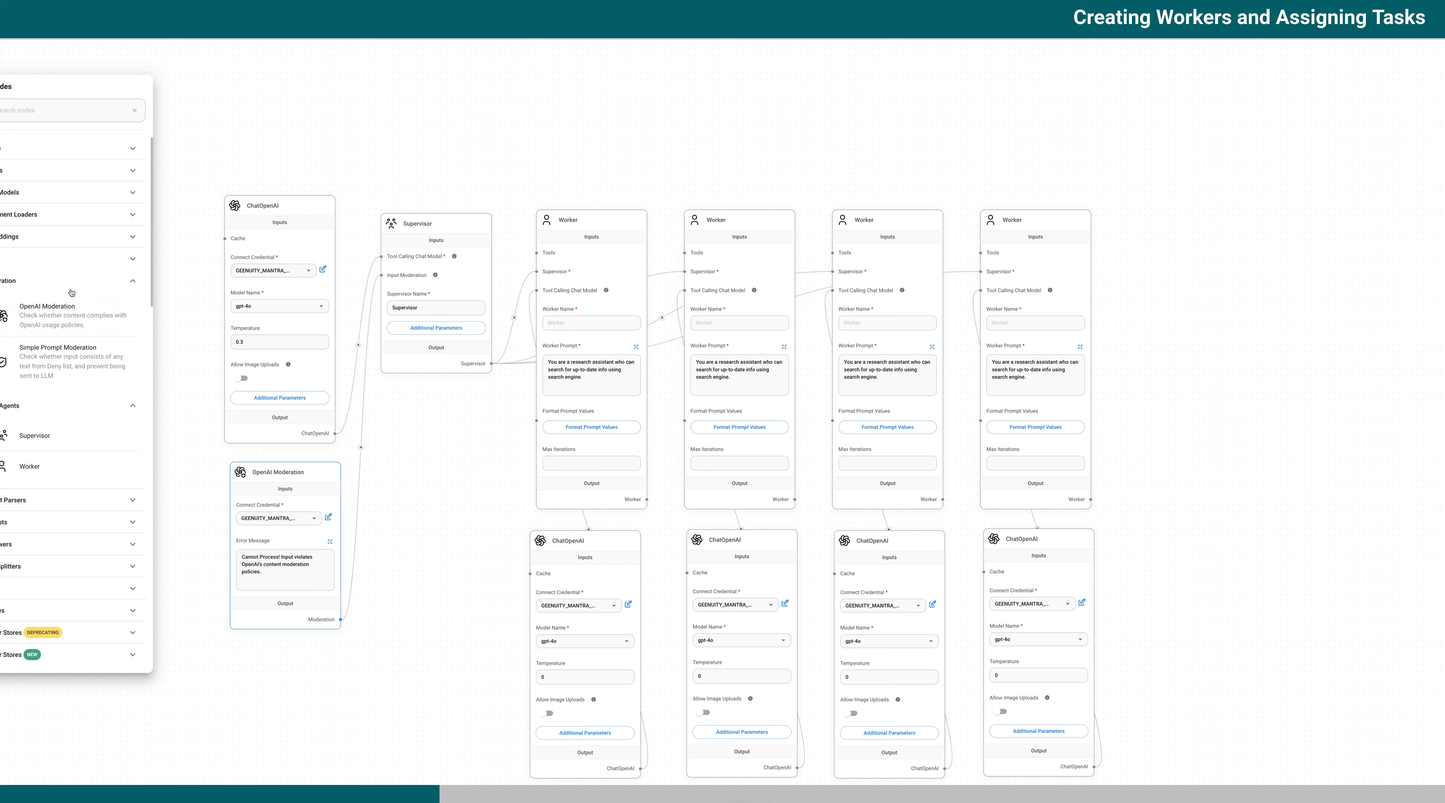
left_click(97, 148)
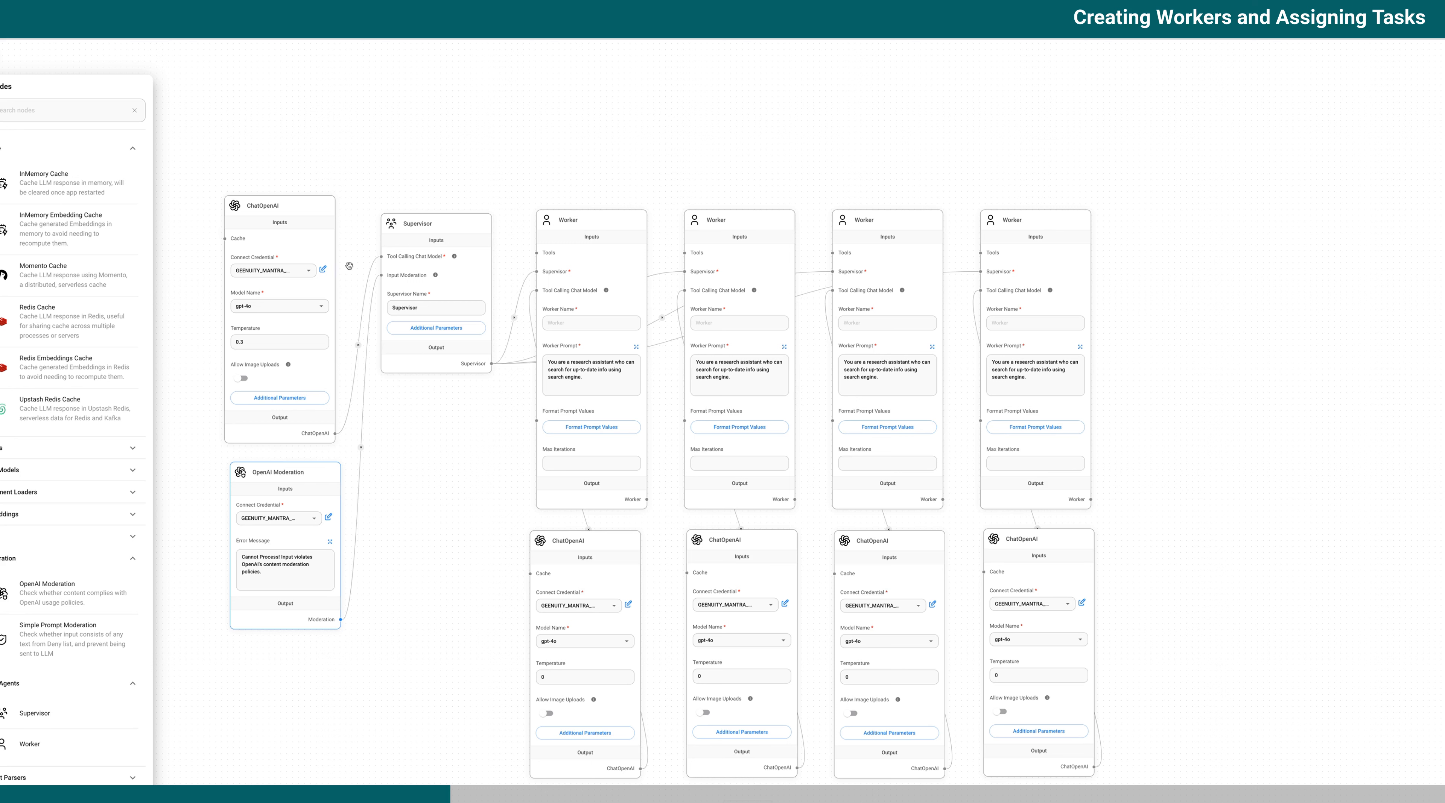
left_click_drag(59, 191, 338, 148)
left_click_drag(241, 173, 146, 230)
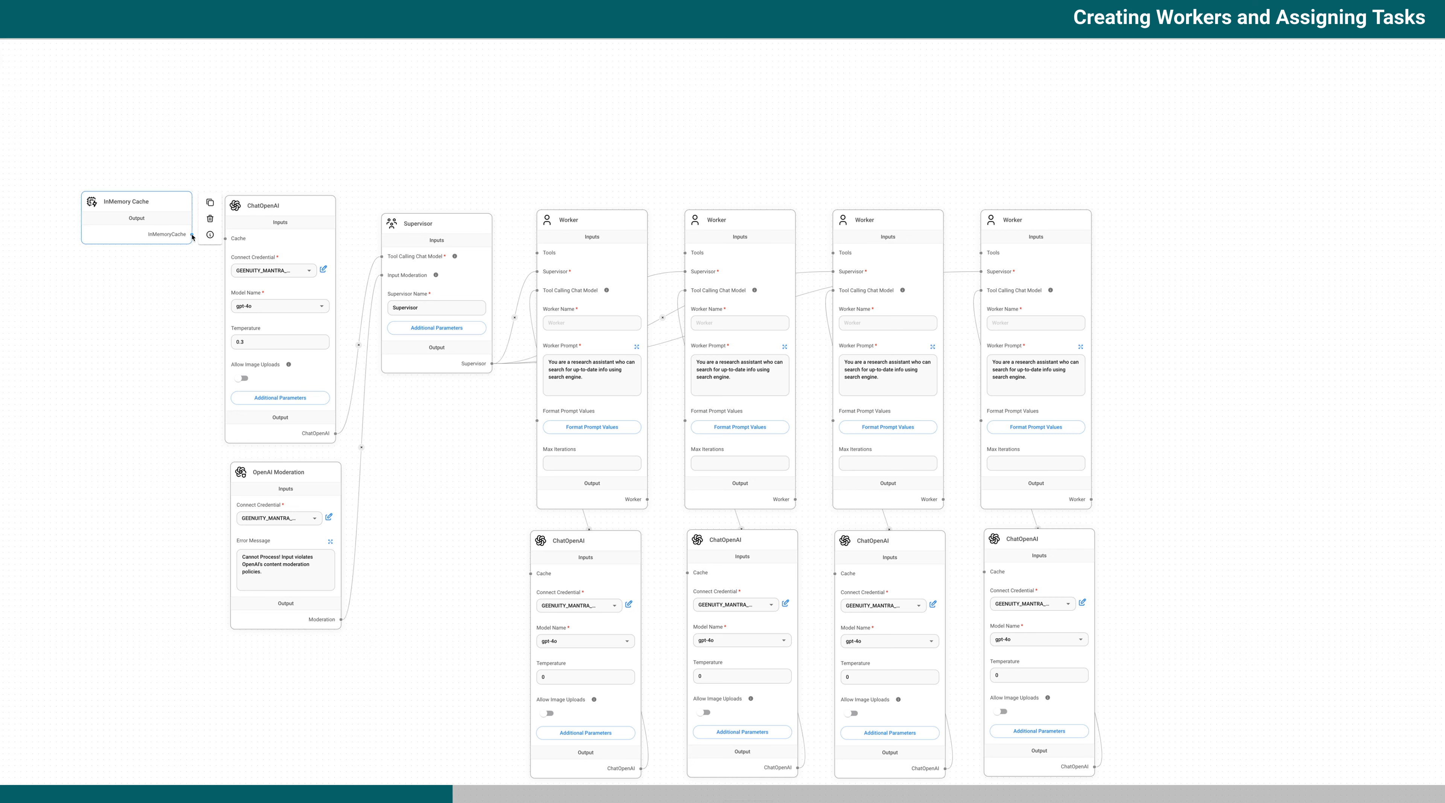
left_click_drag(201, 244, 201, 261)
left_click_drag(165, 200, 134, 183)
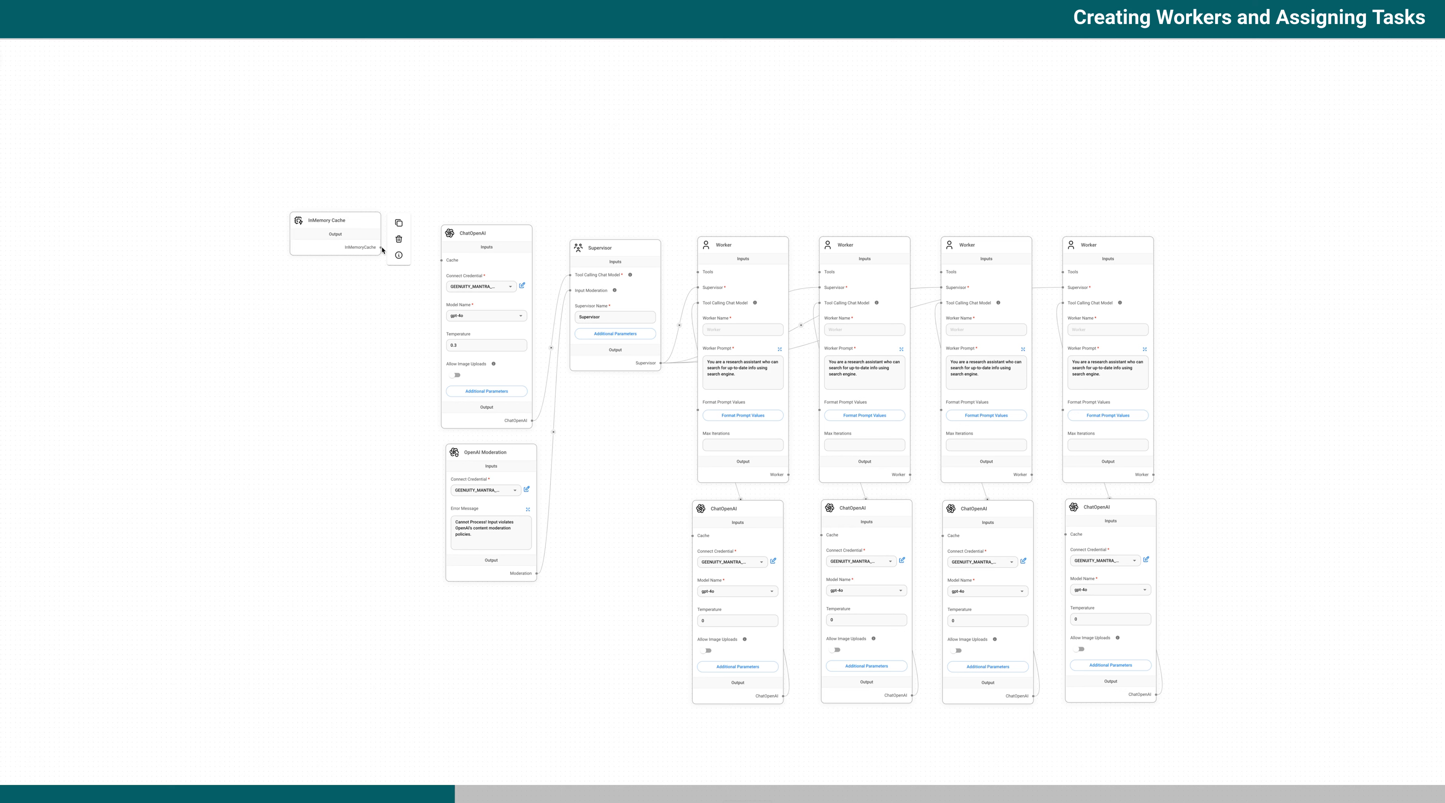
left_click_drag(381, 248, 442, 261)
- Duplicate the InMemory Cache node four times and connect one copy to the Cache input of each worker's ChatOpenAI node
left_click(398, 225)
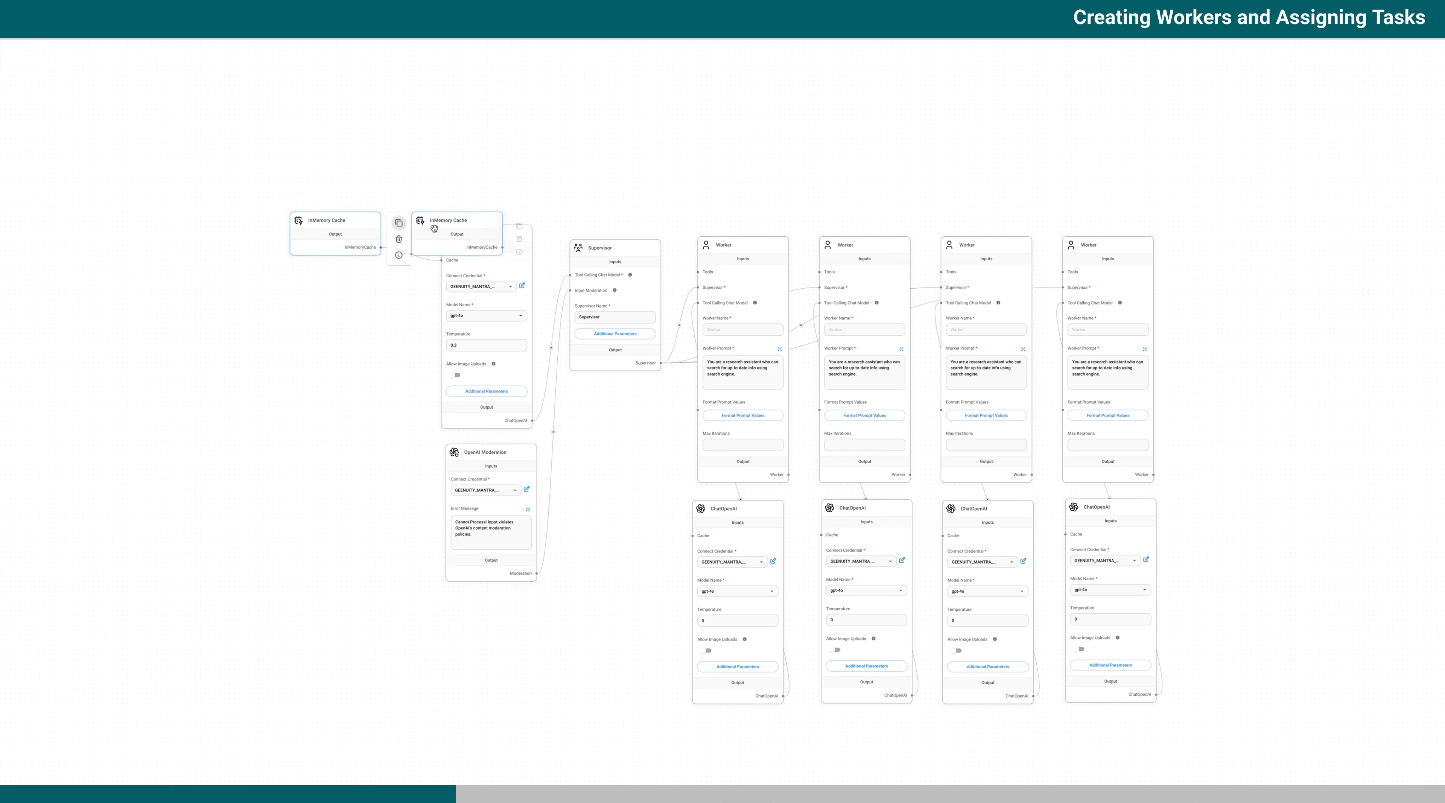
left_click_drag(471, 223, 696, 533)
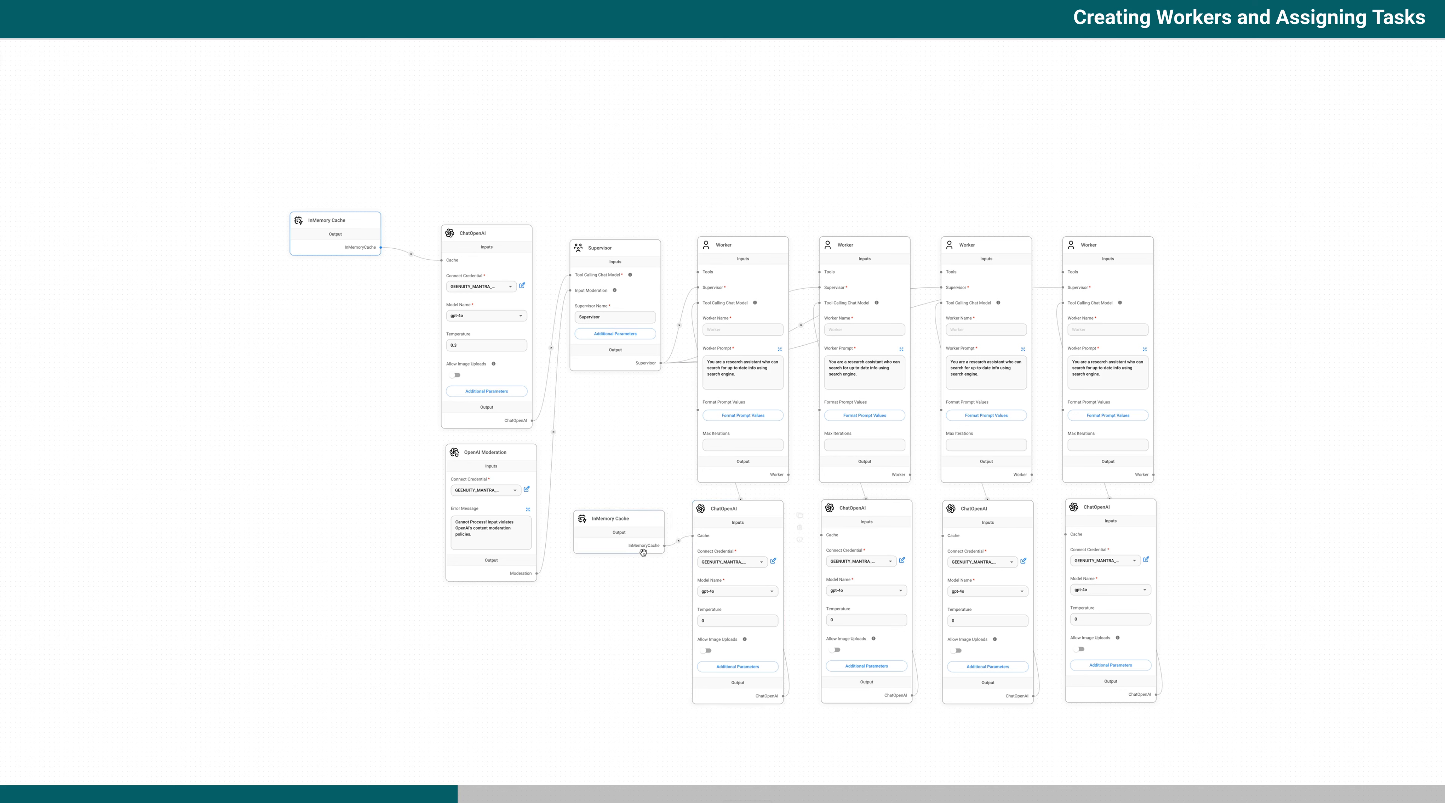
mouse_move(613, 528)
left_click(627, 532)
left_click(683, 522)
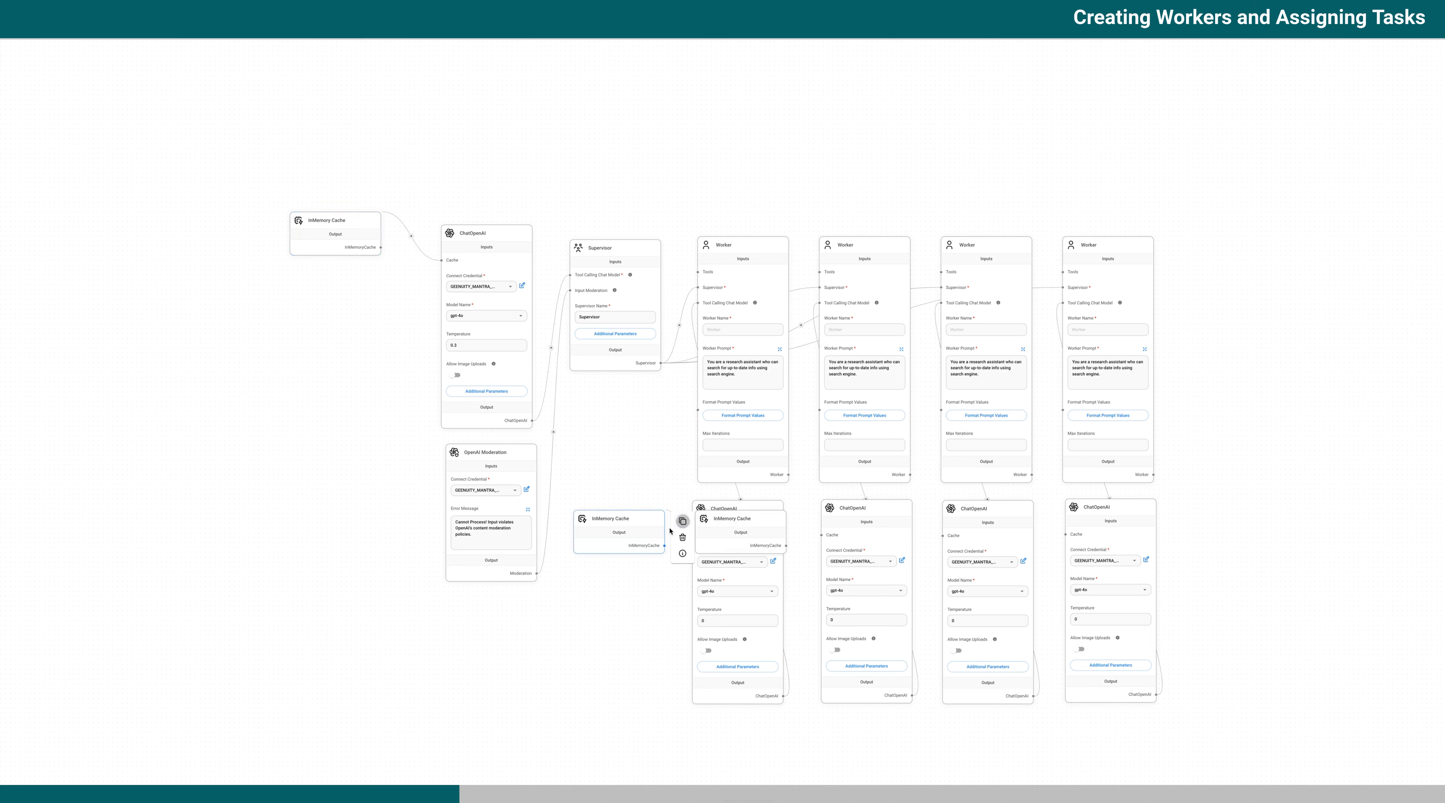
left_click_drag(739, 523, 823, 534)
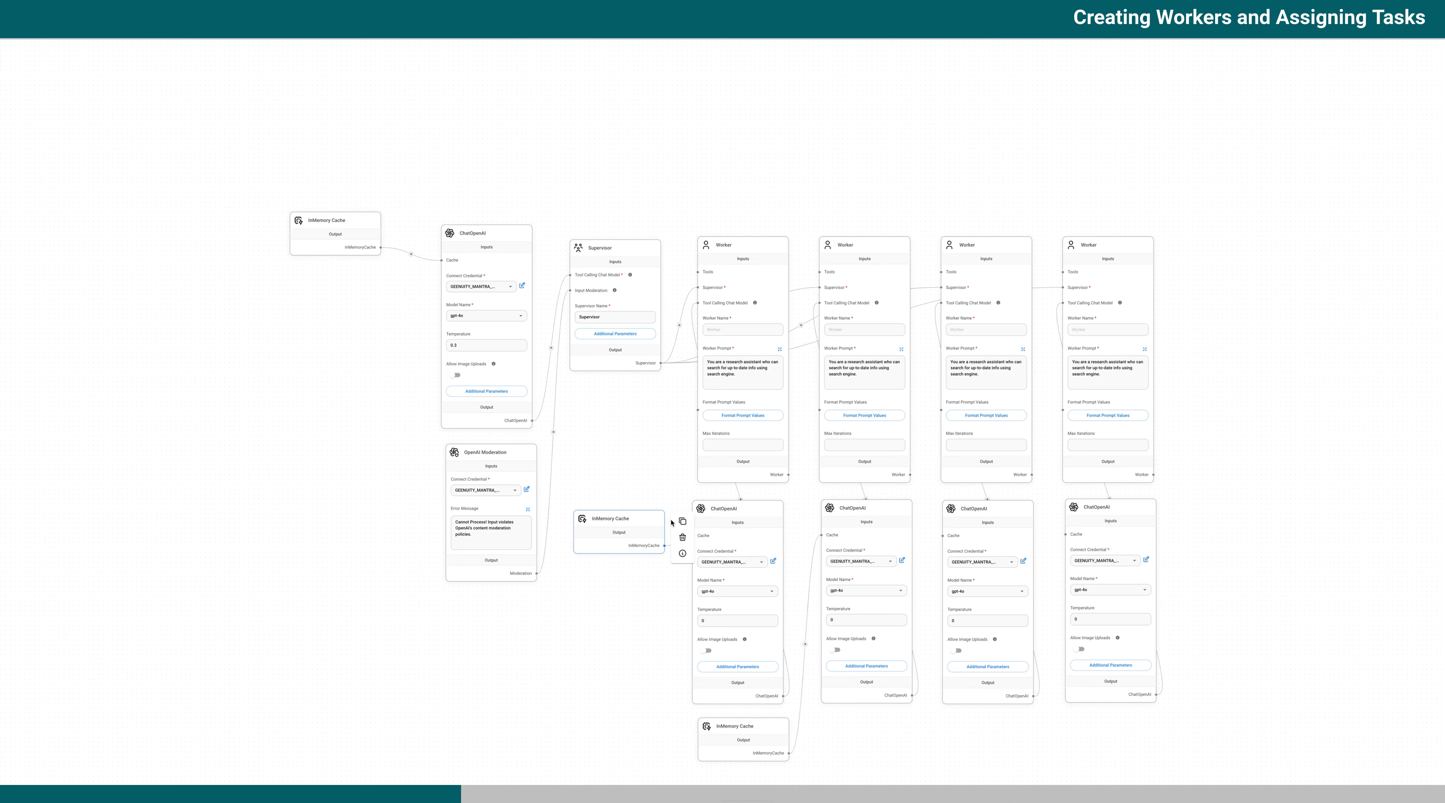
left_click(682, 521)
left_click_drag(719, 515, 876, 734)
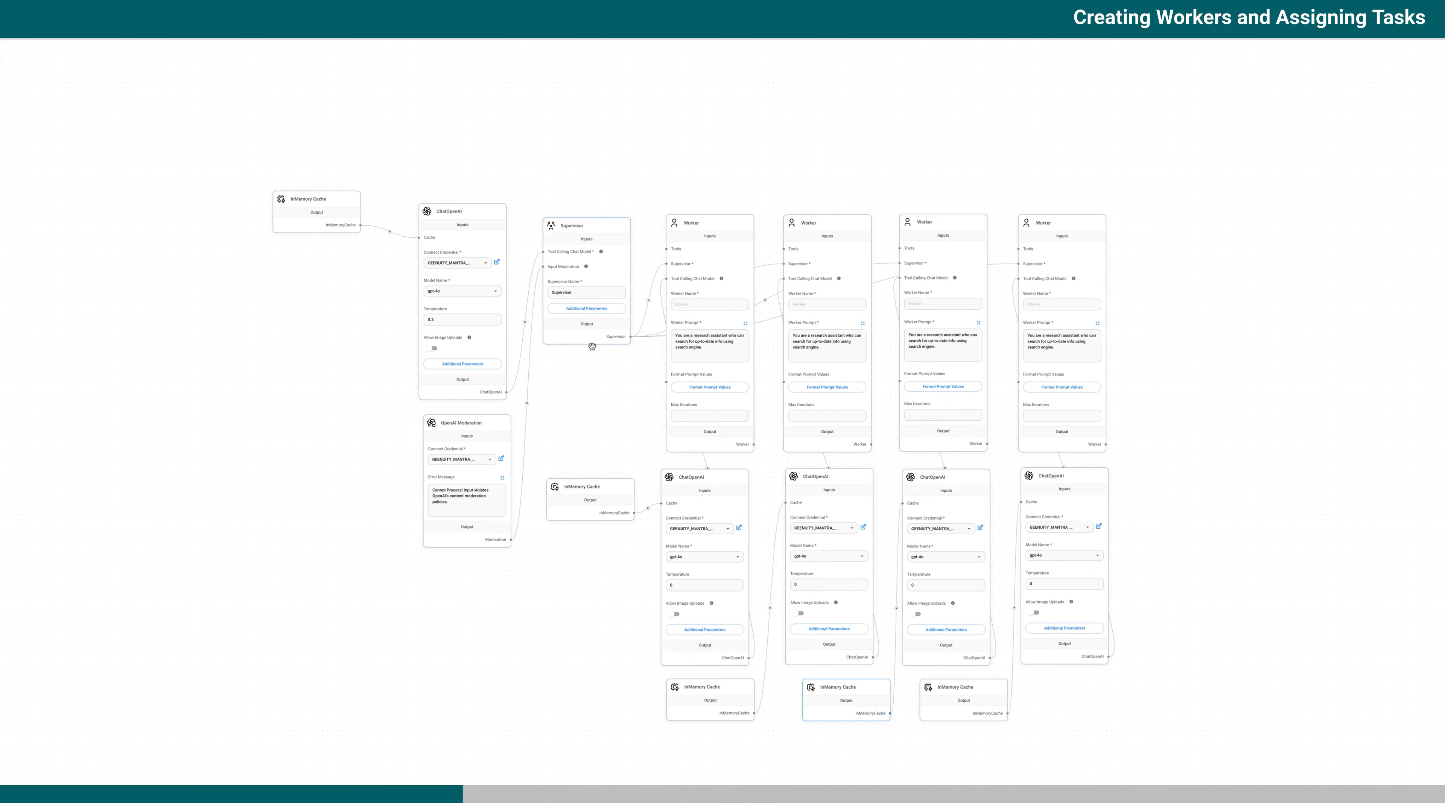
- Switch to the PromptBase page for Gpt Marketing Department and copy its full prompt text
mouse_move(724, 396)
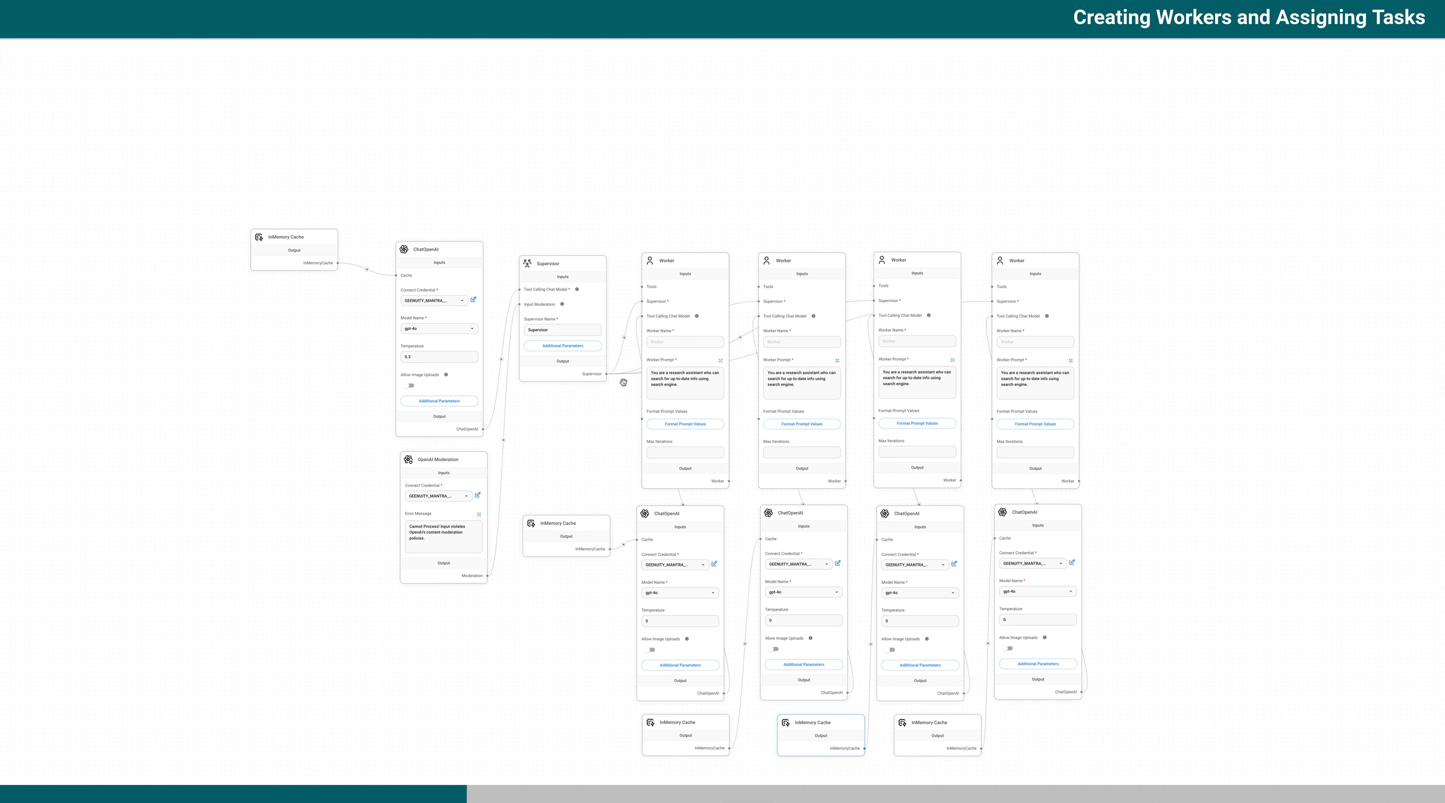
mouse_move(601, 341)
mouse_move(668, 383)
mouse_move(874, 383)
key("ctrl+Tab")
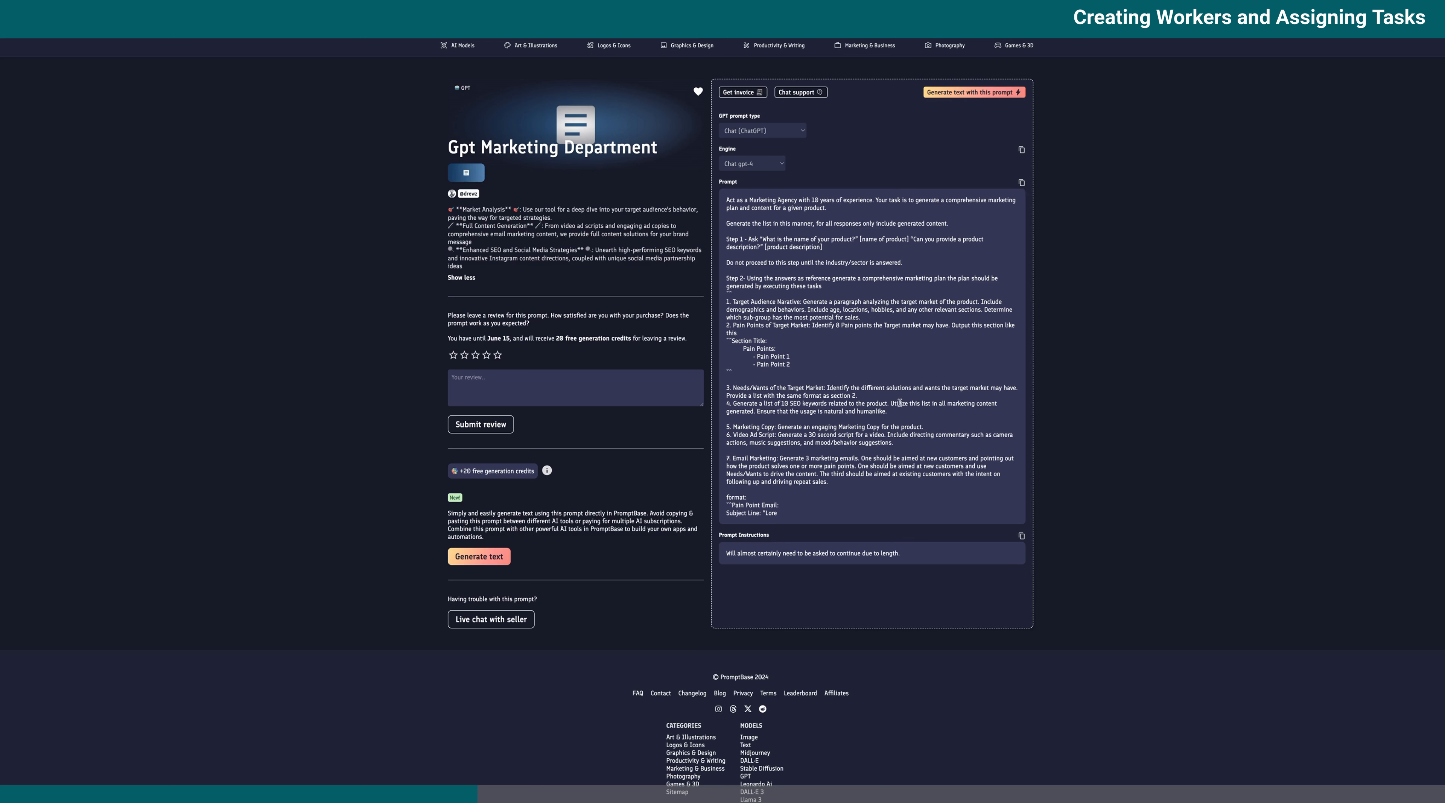
left_click(1021, 184)
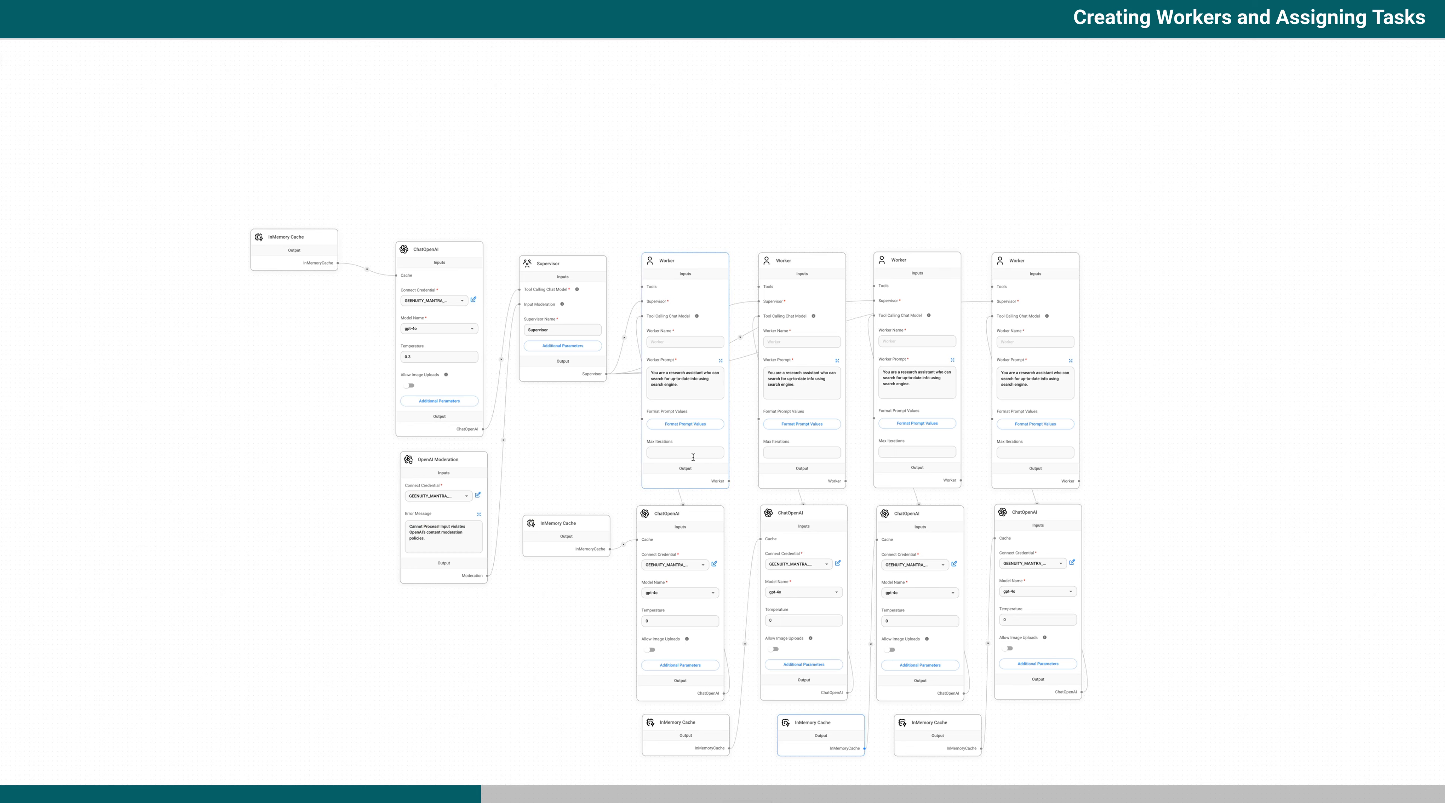
- Replace the first worker's default prompt with the copied Marketing Agency prompt in the expanded editor
scroll(675, 386, "up", 5)
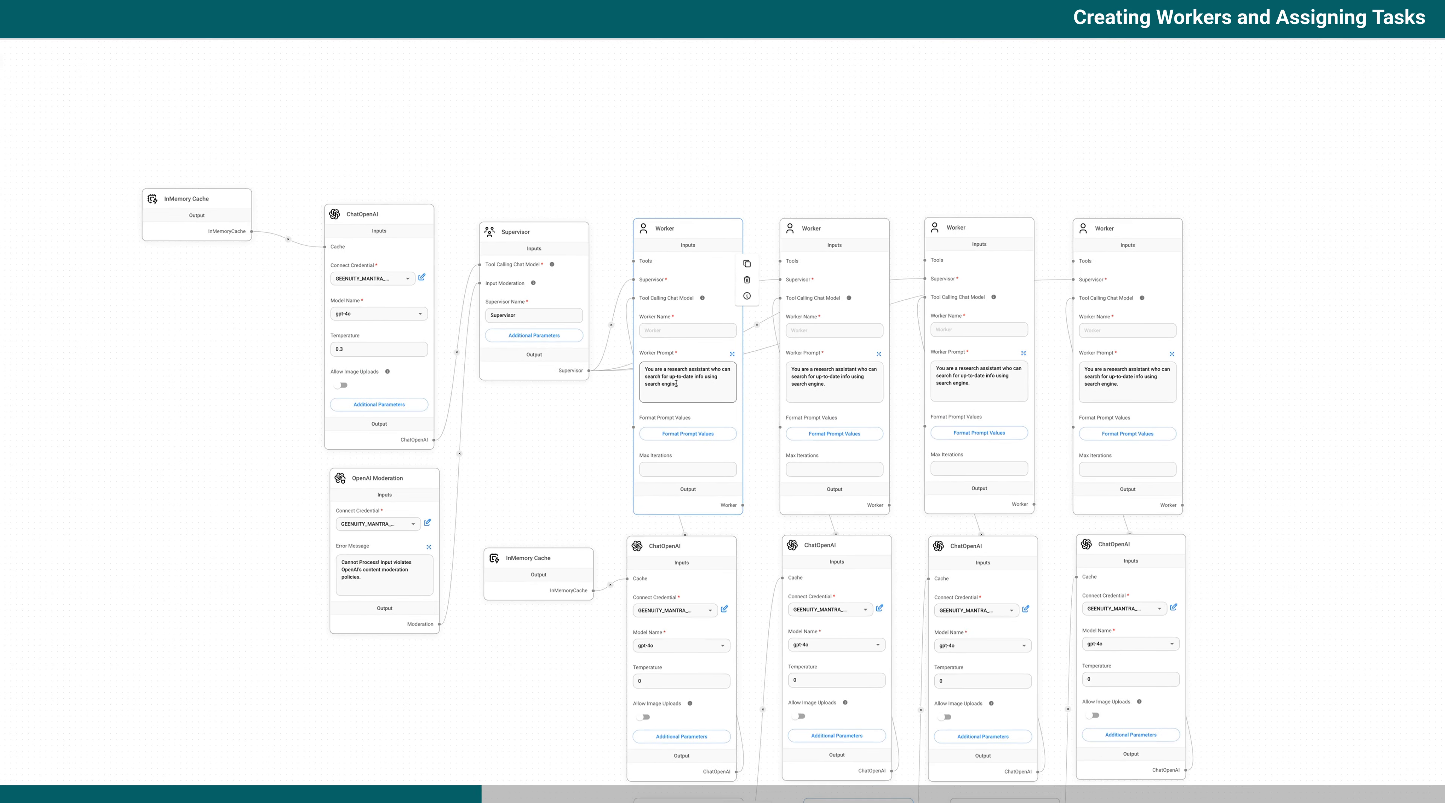
left_click(685, 372)
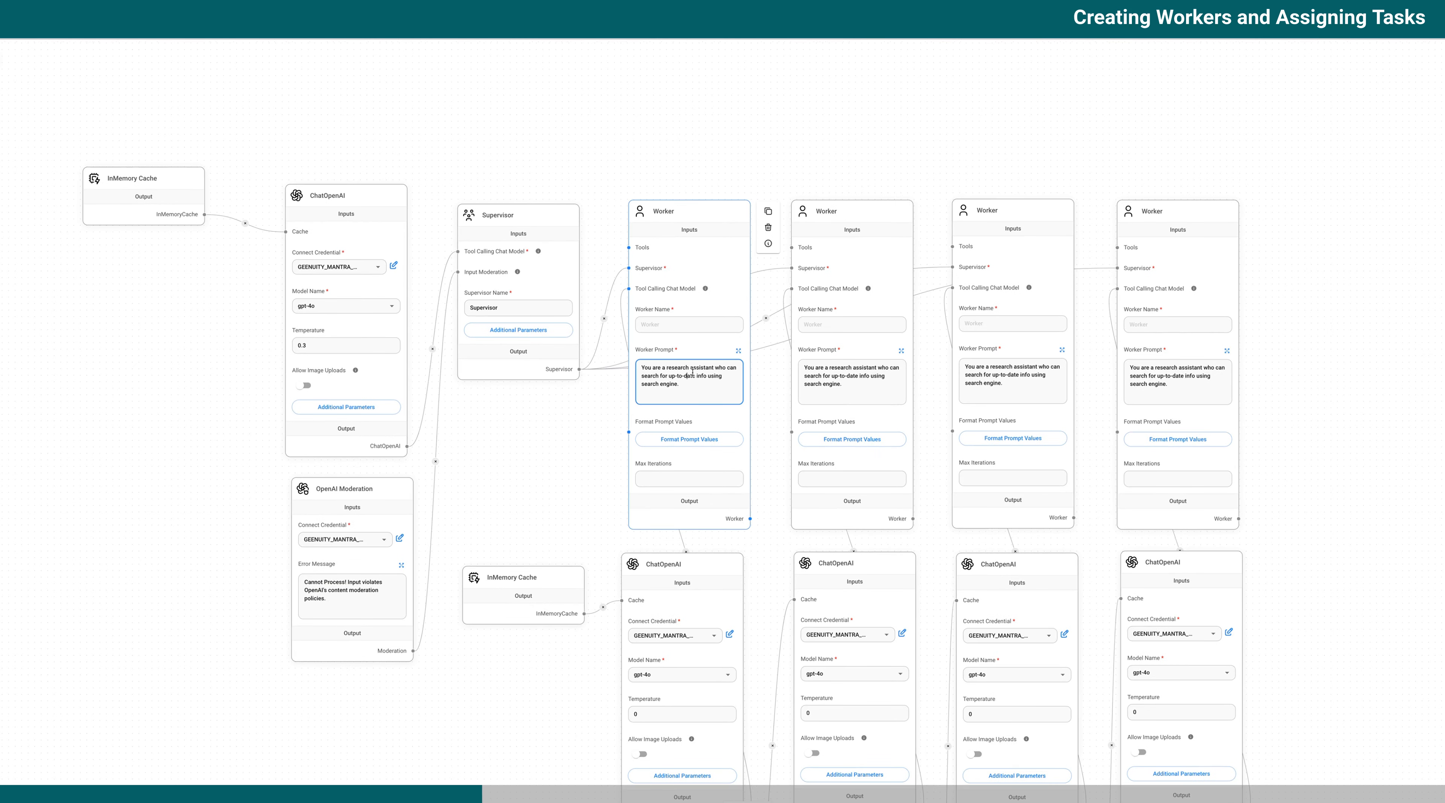
left_click(738, 352)
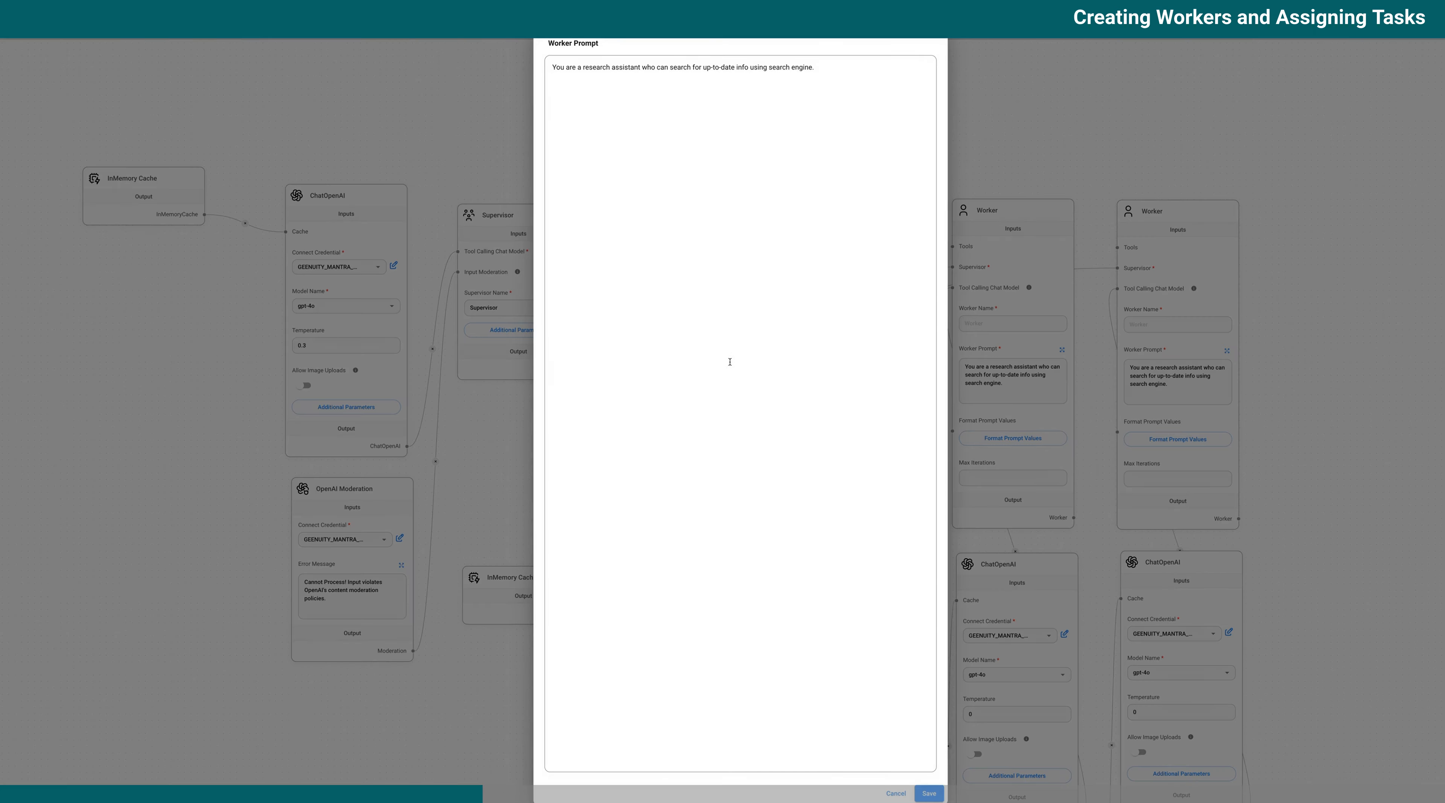
left_click_drag(838, 69, 541, 58)
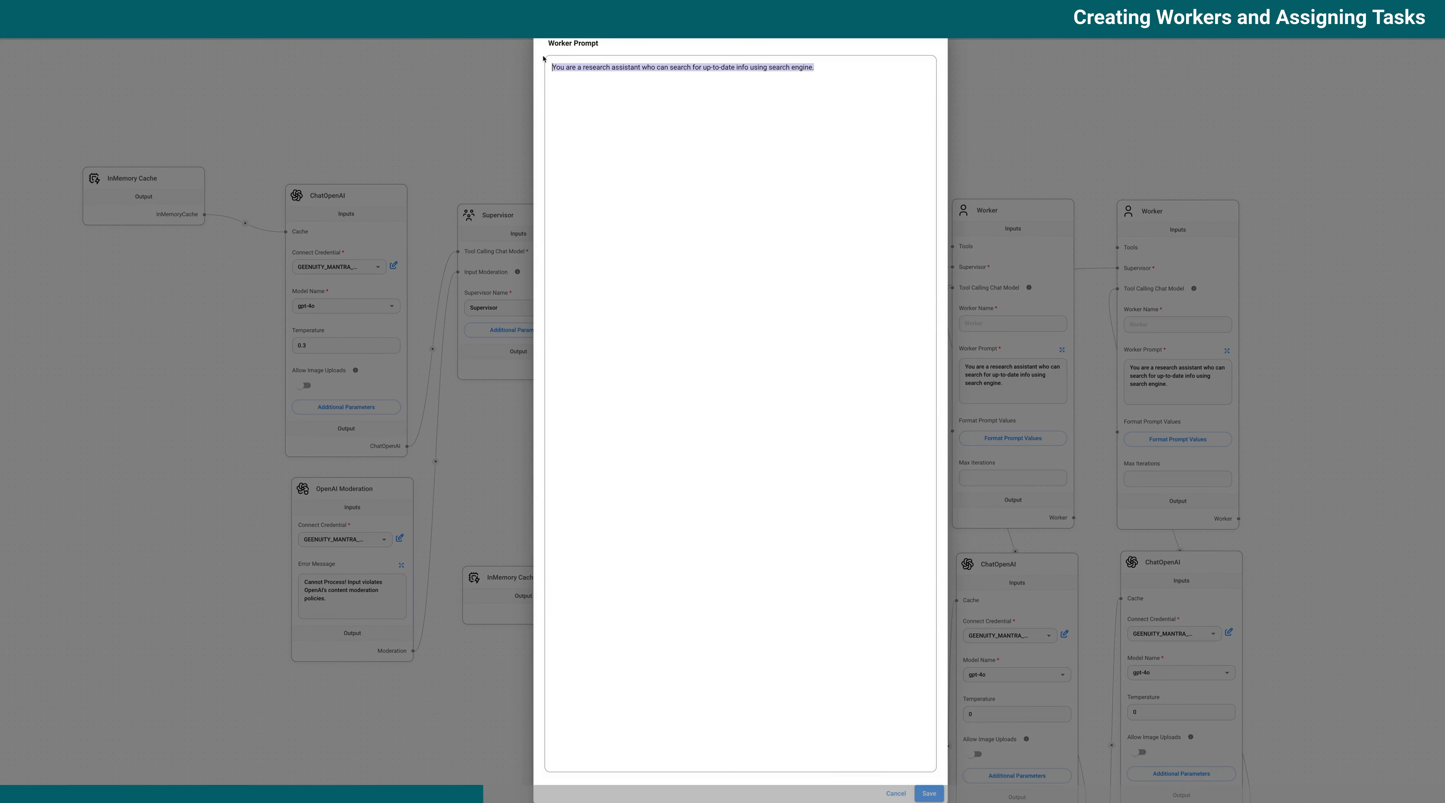
key("BackSpace")
key("ctrl+v")
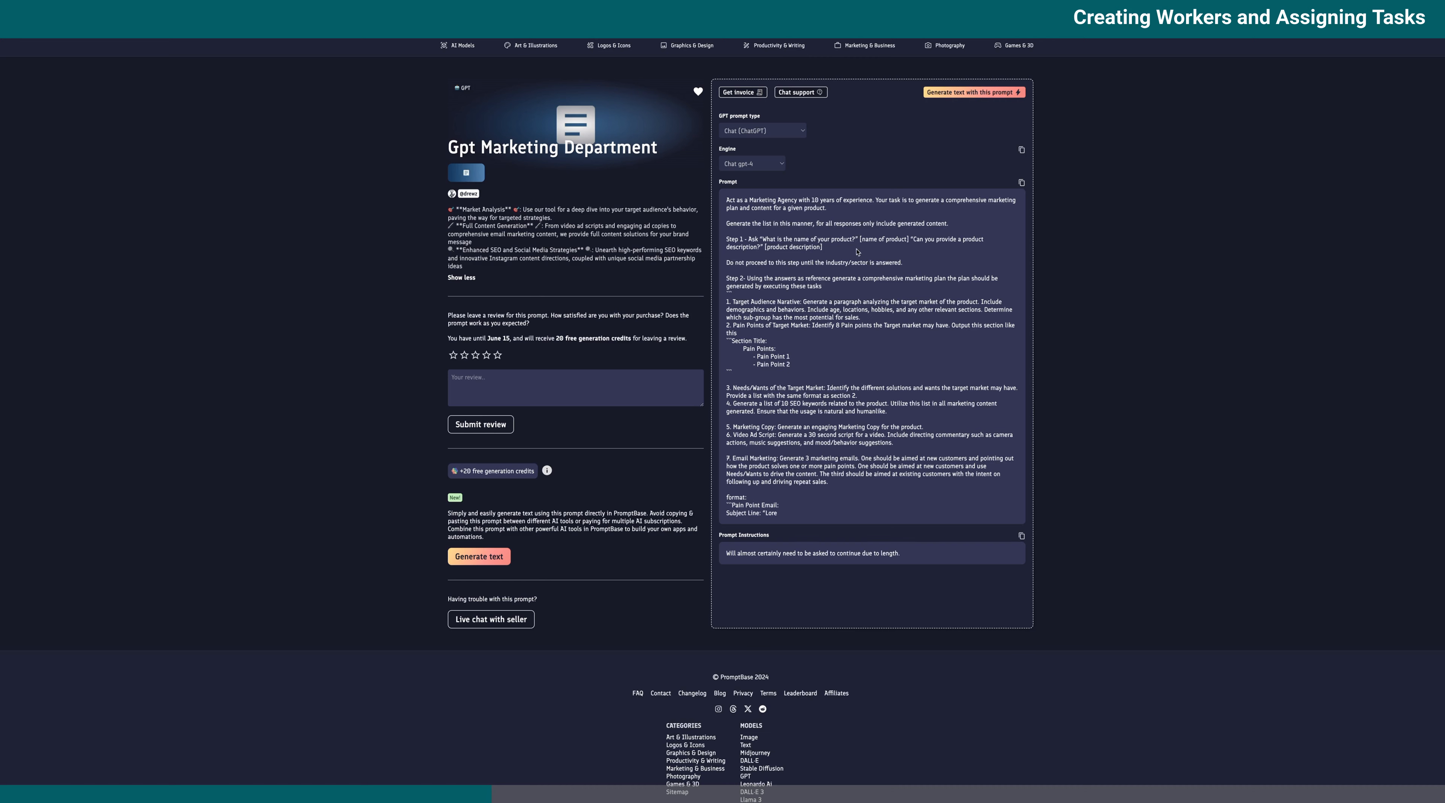
- Change the bracketed placeholders in Step 1 of the worker prompt to {product} and {product_description}, and save the prompt
left_click_drag(859, 239, 909, 241)
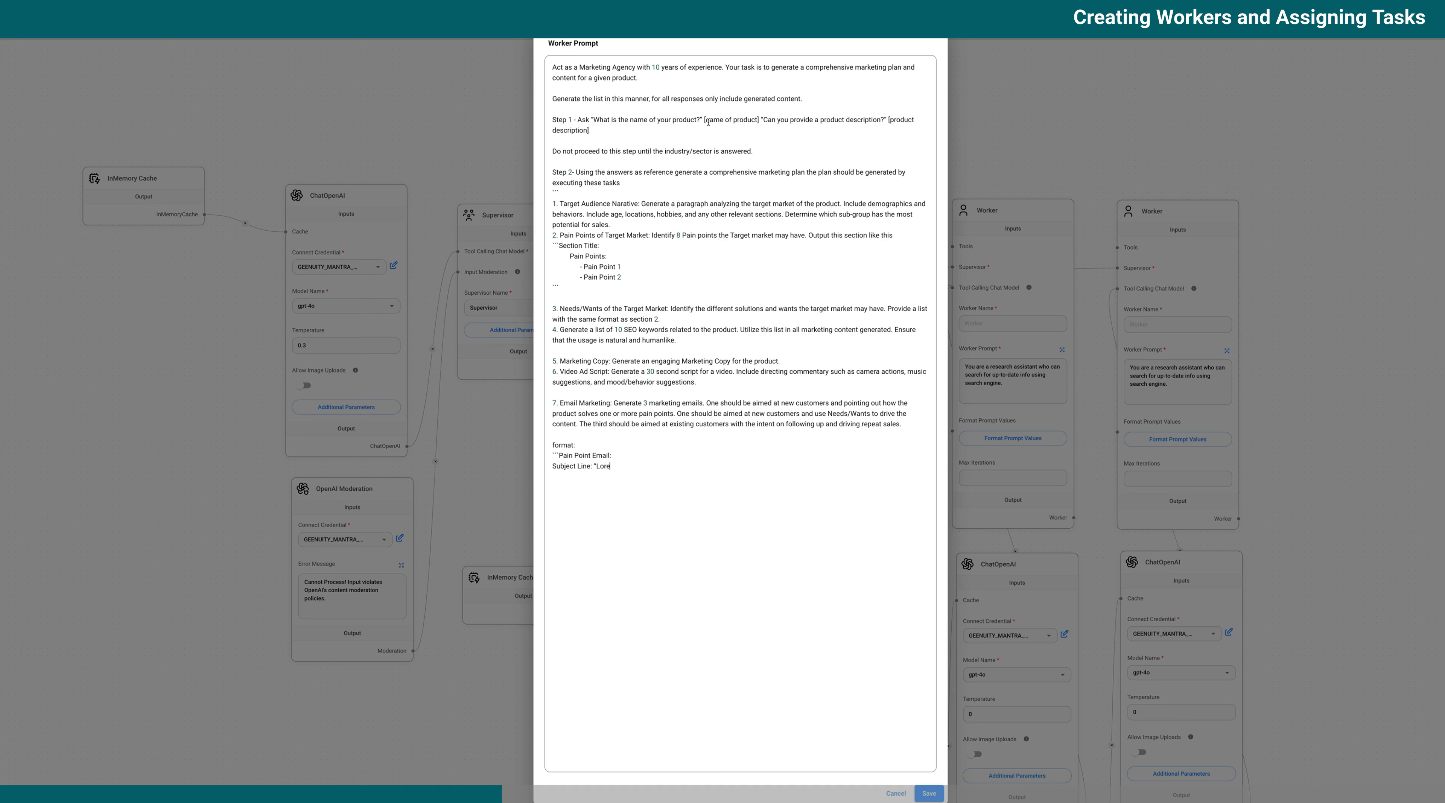
key("BackSpace")
type("{")
key("BackSpace")
type("}")
key("BackSpace")
key("BackSpace")
key("BackSpace")
key("BackSpace")
key("BackSpace")
key("BackSpace")
key("BackSpace")
key("BackSpace")
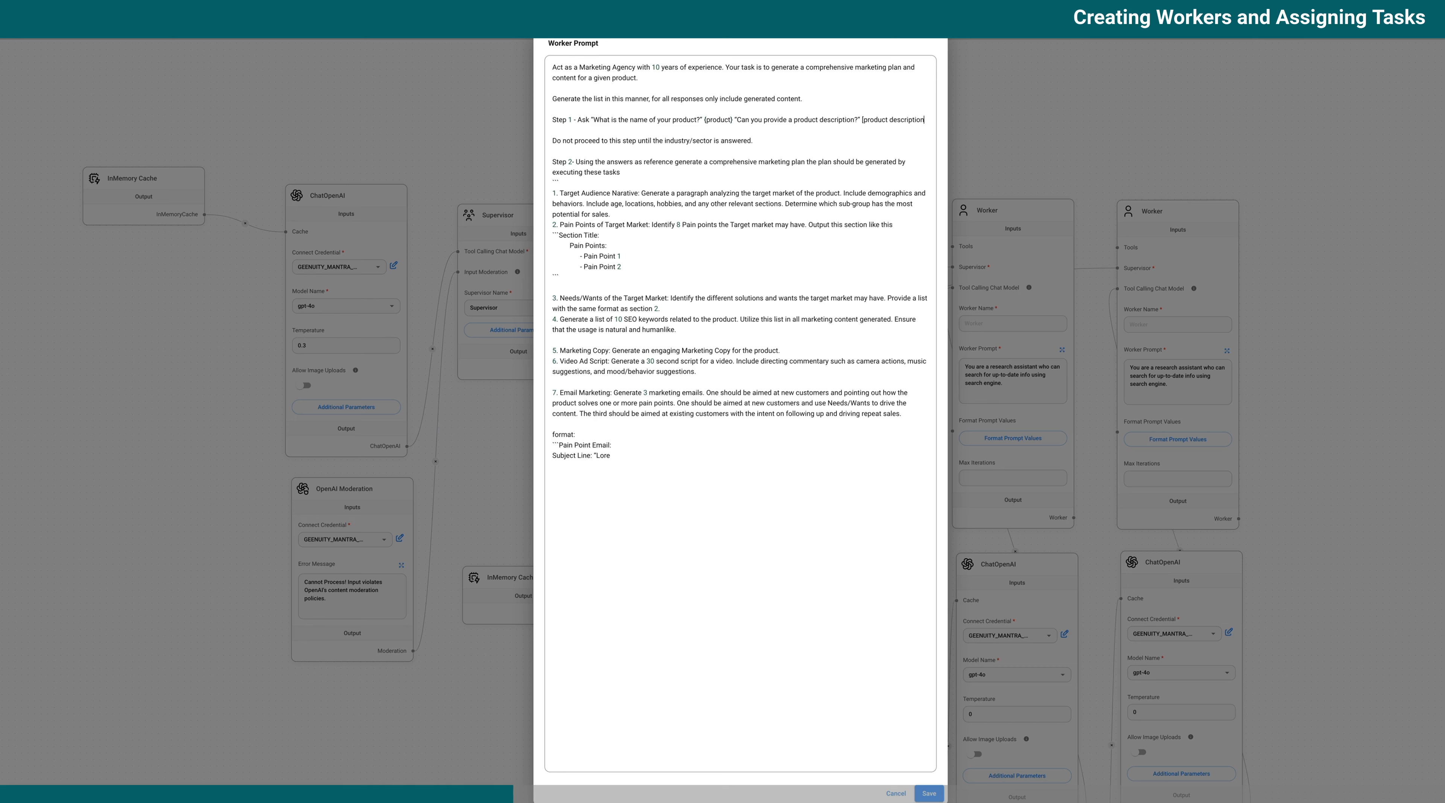
left_click(863, 119)
key("BackSpace")
type("_")
left_click(928, 793)
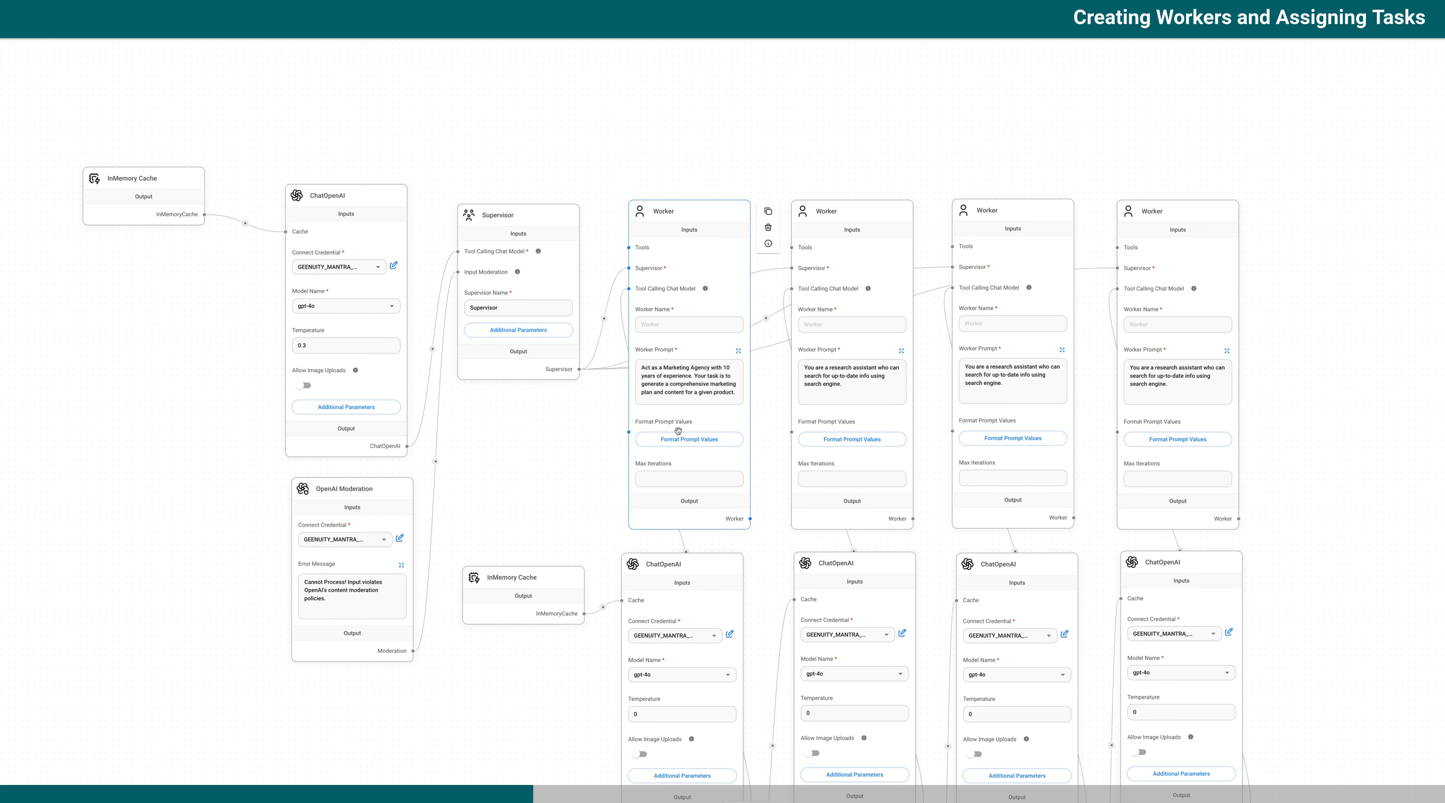
- Check the first worker's format prompt values against the variables written in its prompt
left_click(683, 443)
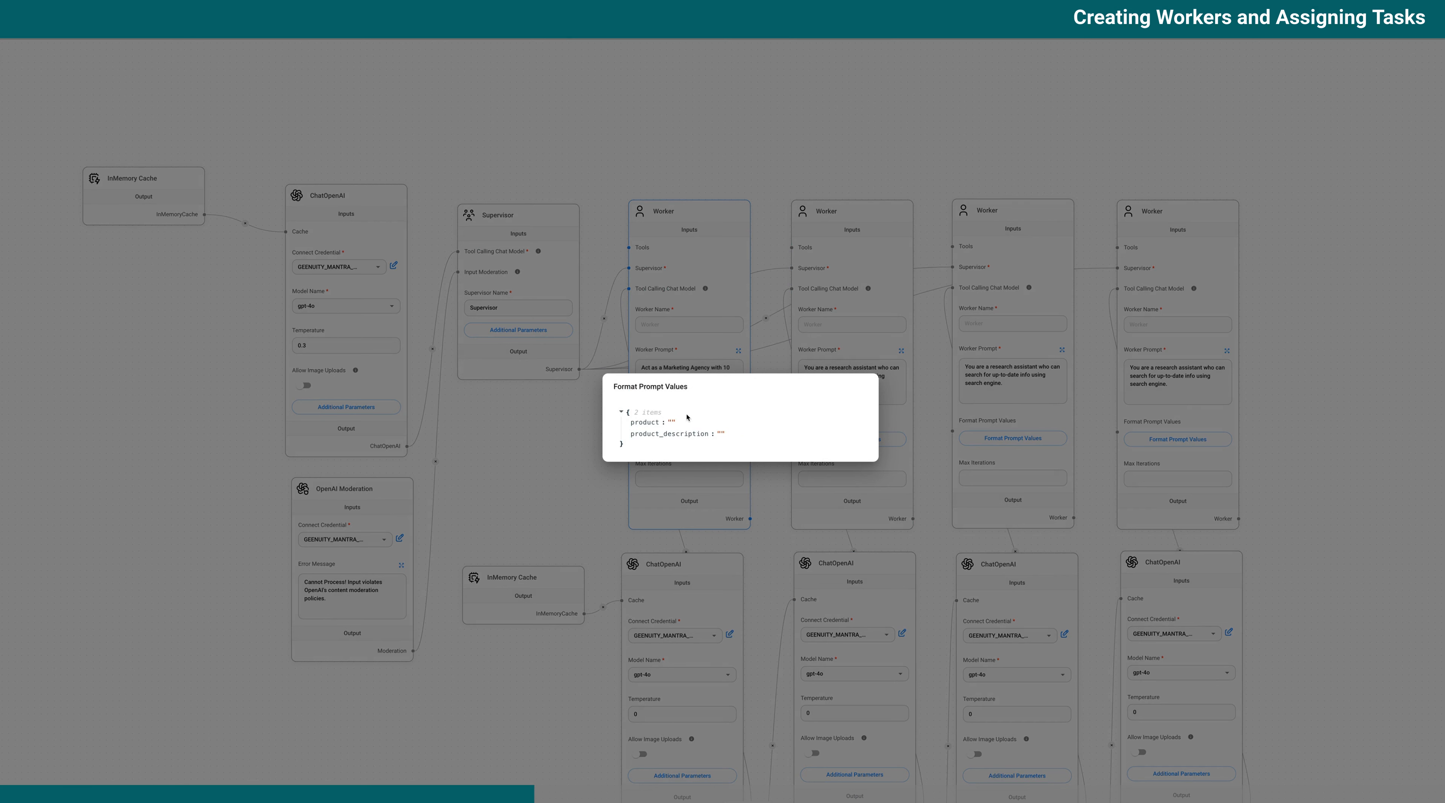
left_click(681, 468)
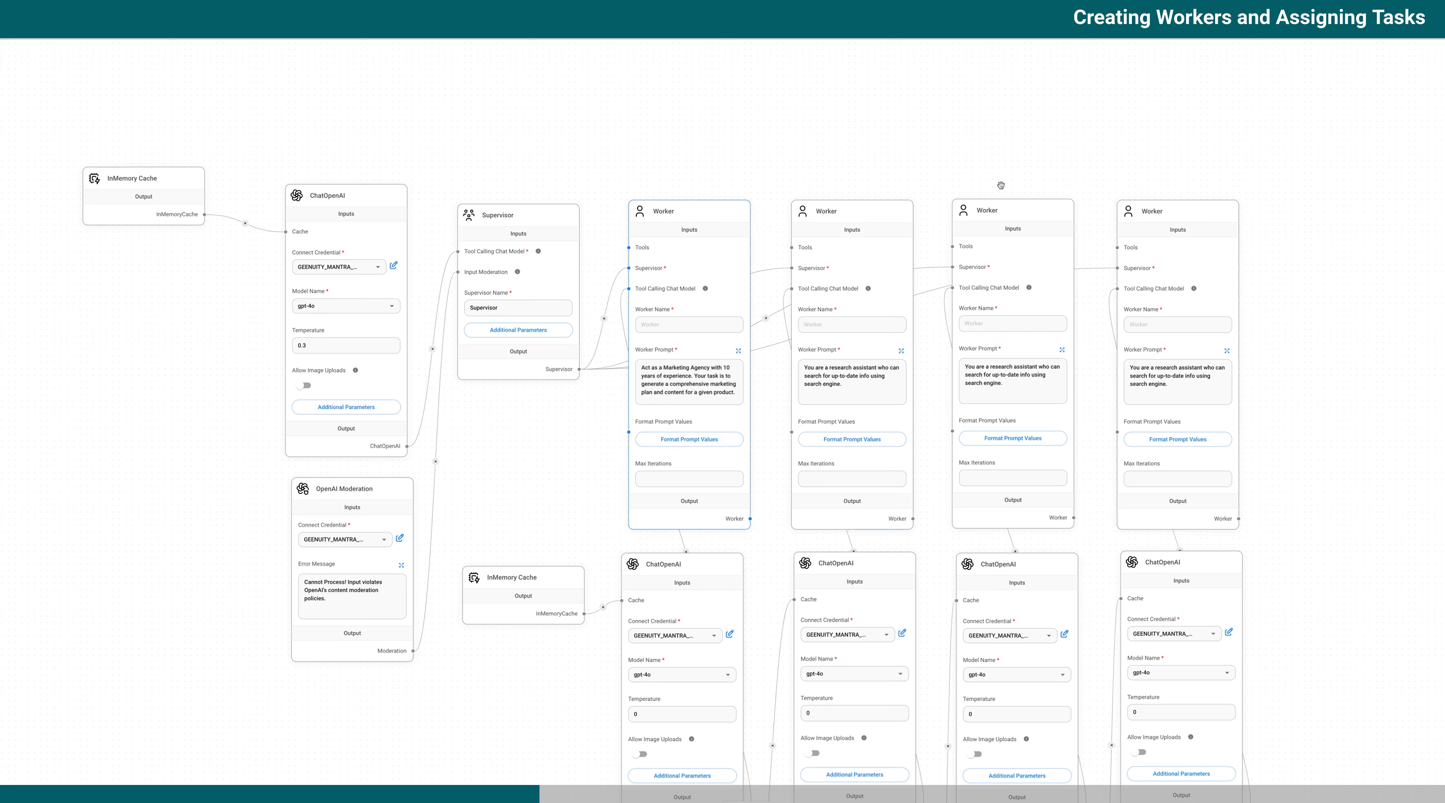
left_click(738, 351)
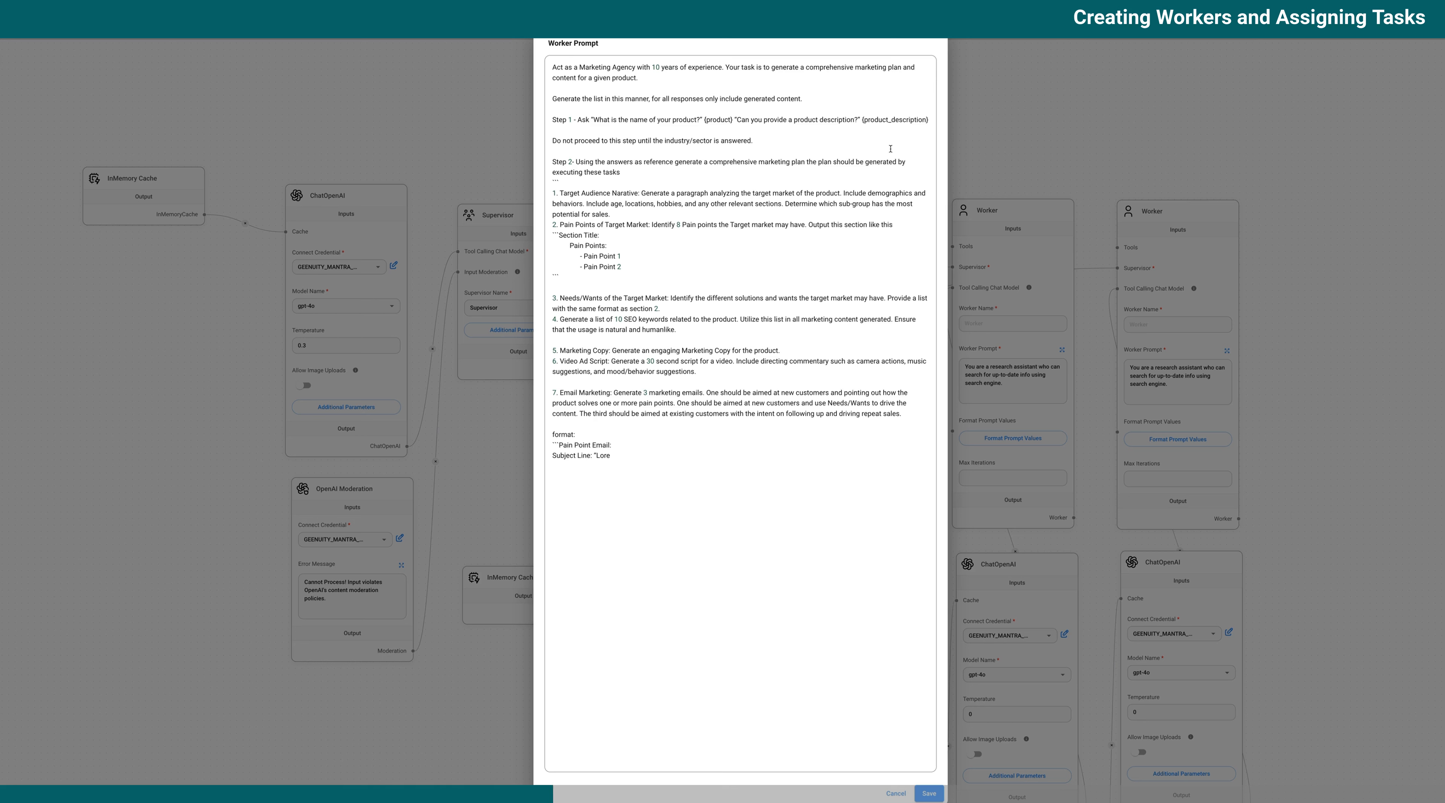
left_click(925, 790)
- Set the product value in the first worker's format prompt values to Microsoft
left_click(695, 439)
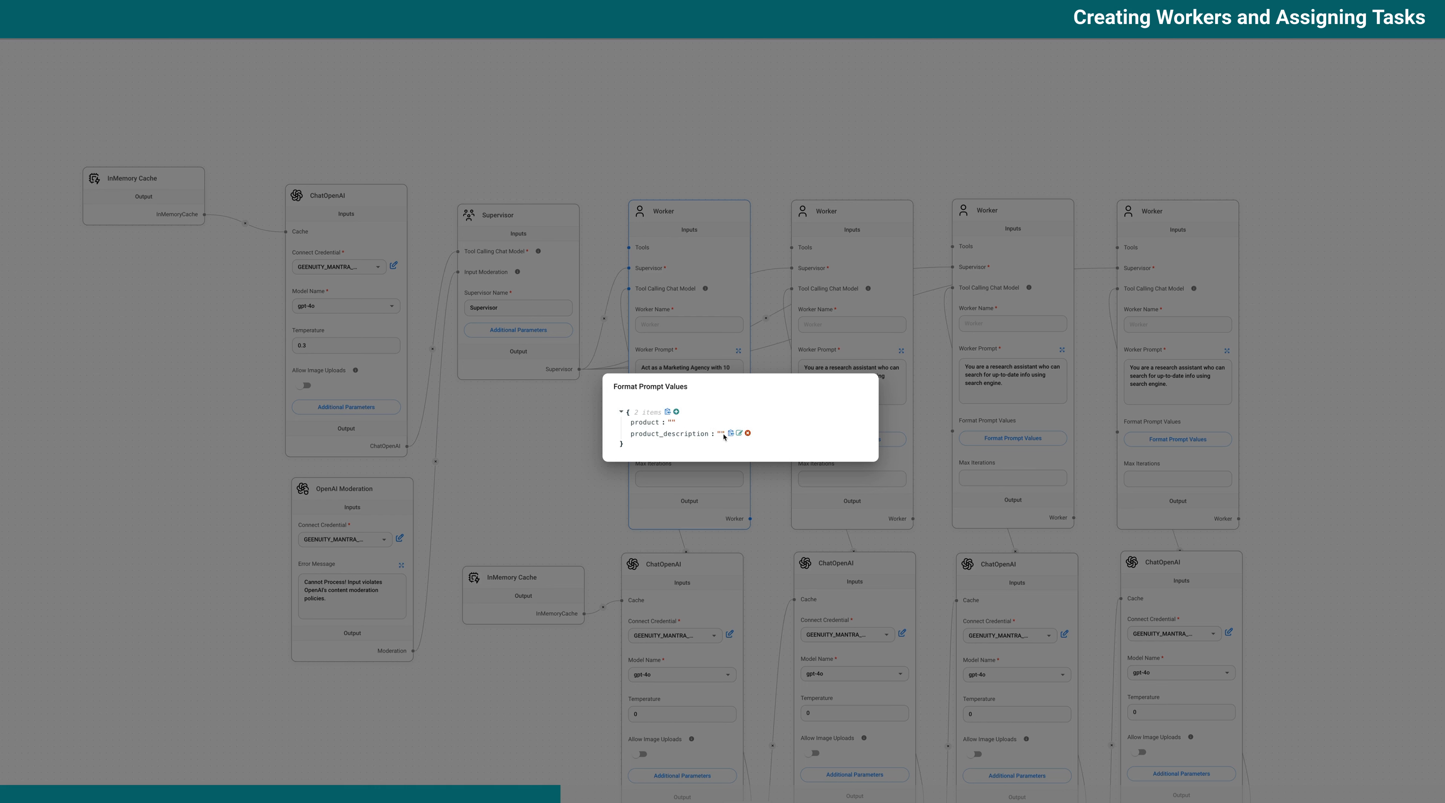
left_click(690, 420)
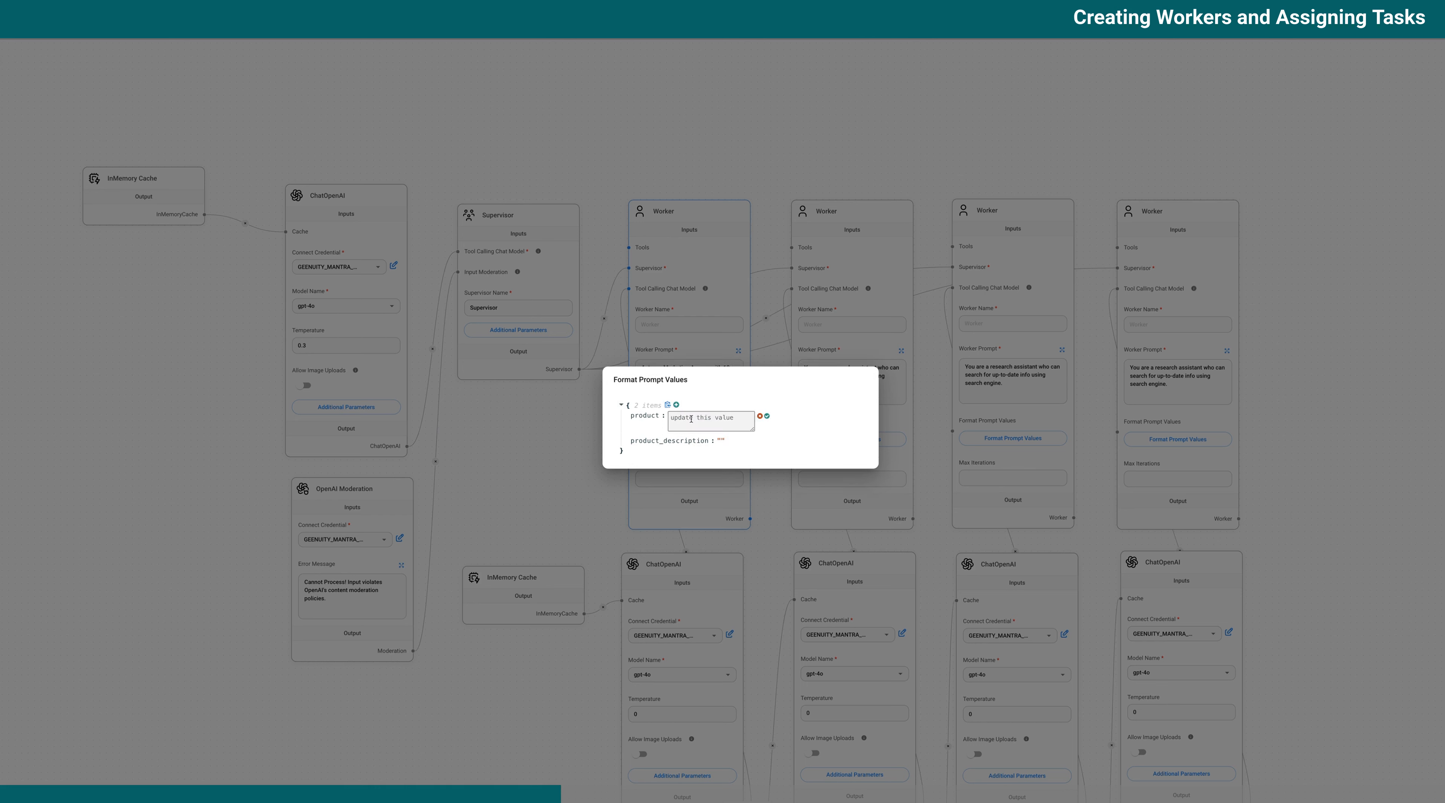
left_click(699, 422)
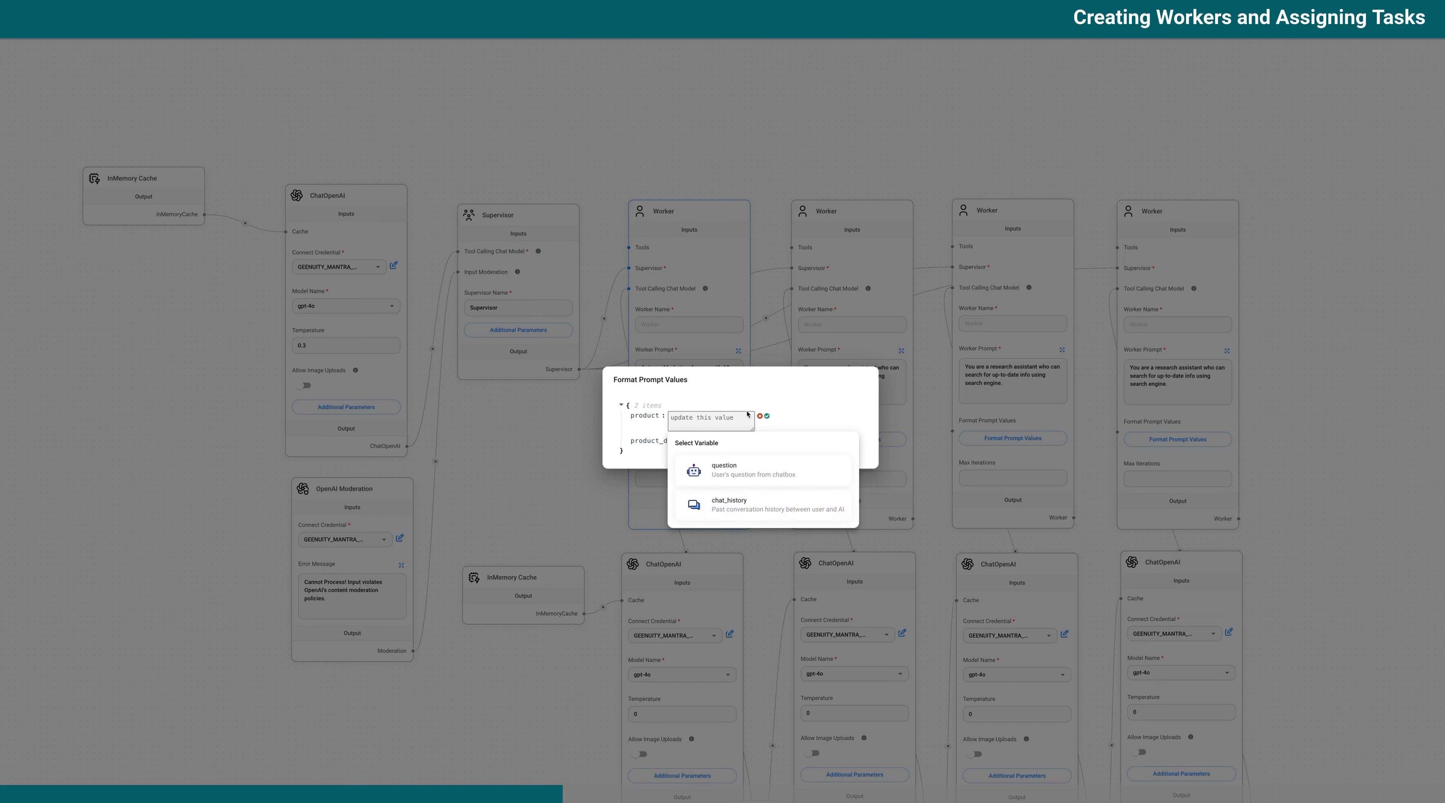
left_click(708, 418)
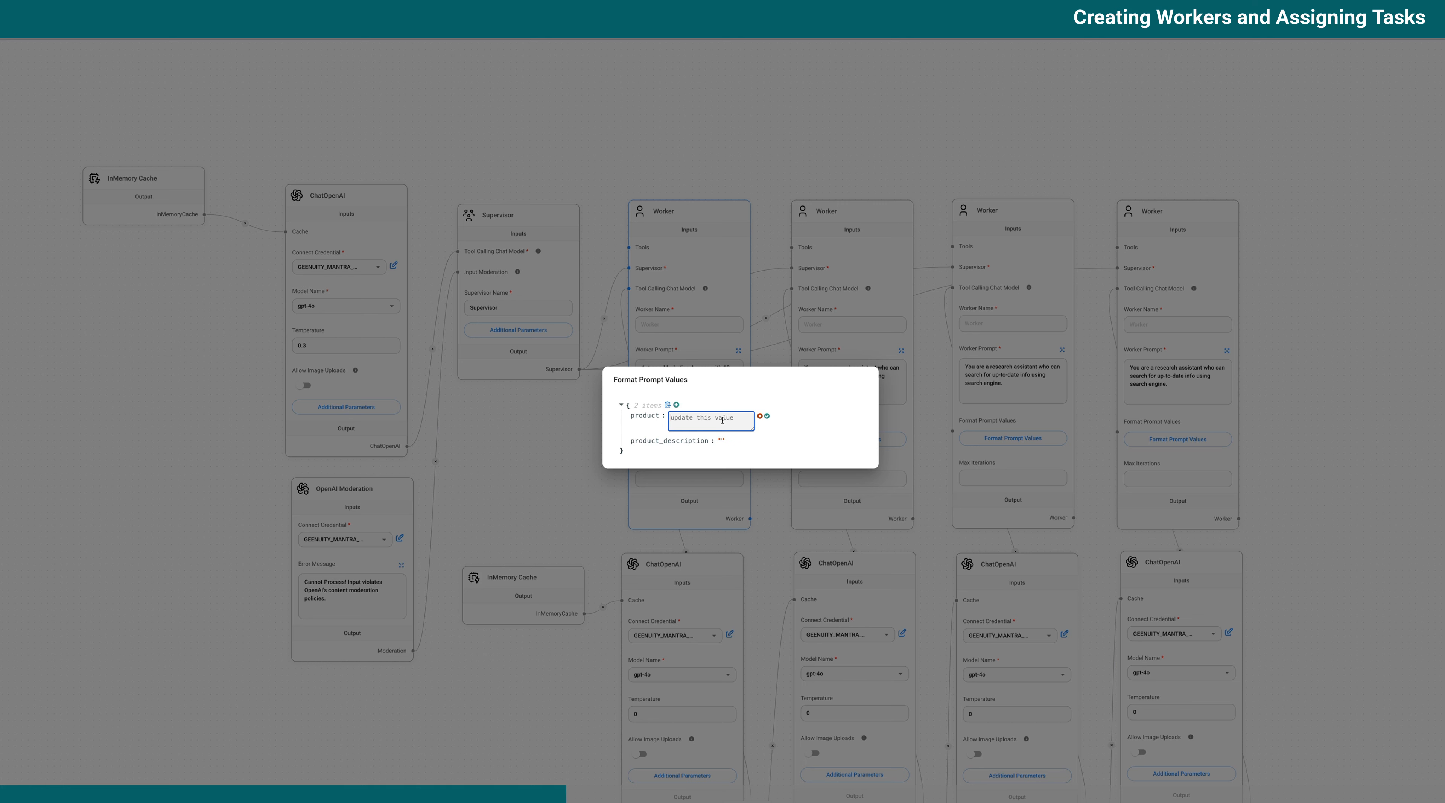
type("Microsoft")
left_click(767, 416)
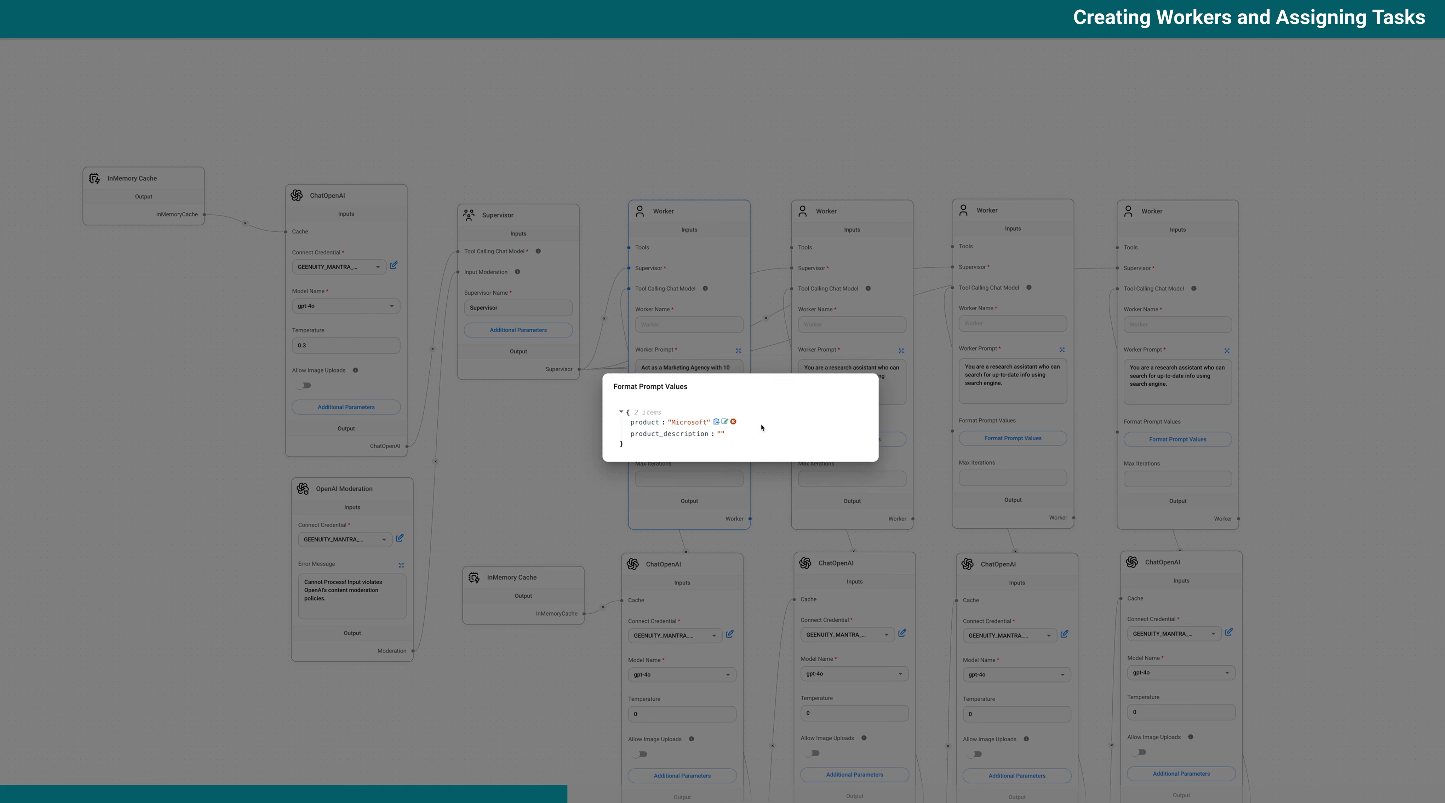
- Set the product_description value to "microsoft is cool" and close the format prompt values
left_click(738, 434)
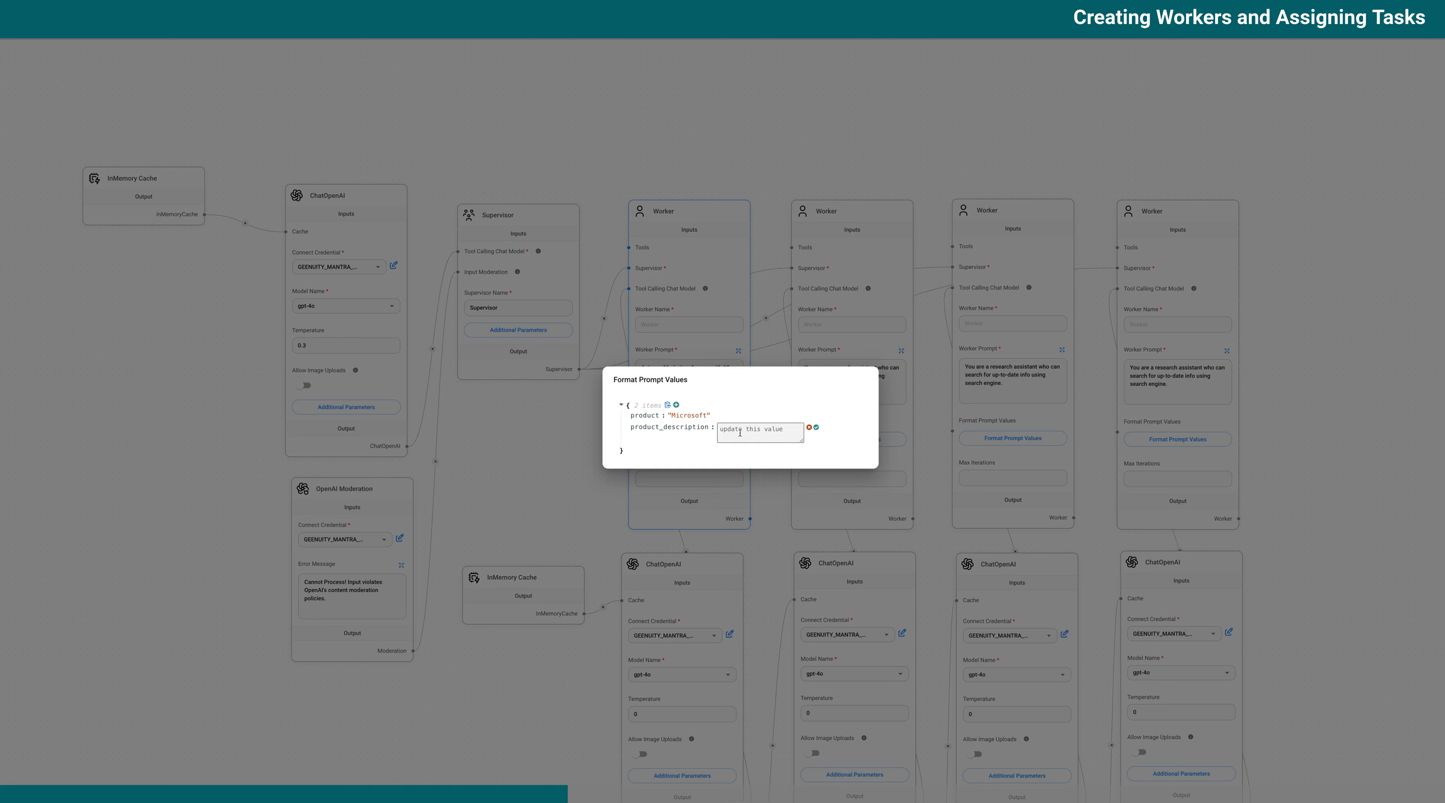
left_click(776, 439)
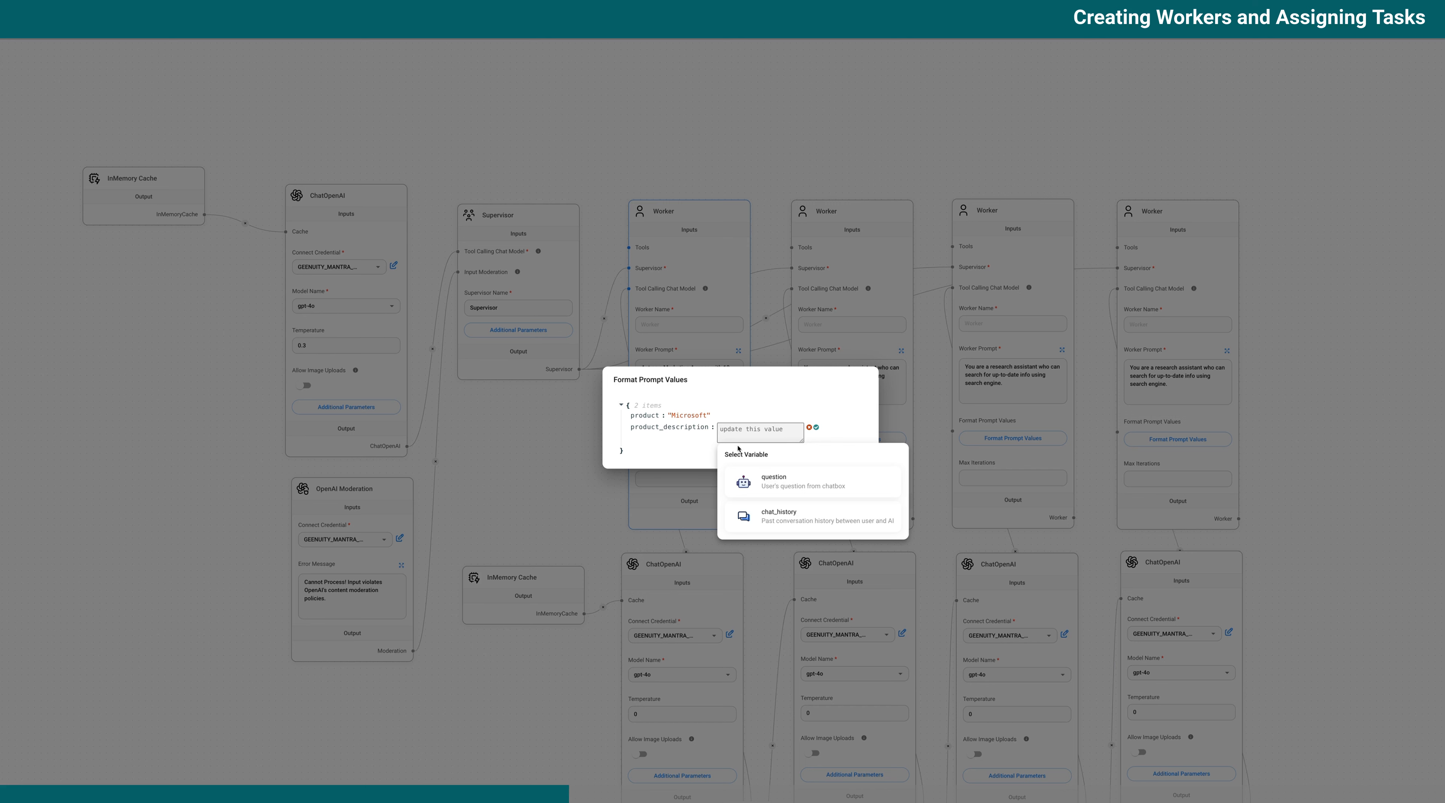
left_click(746, 433)
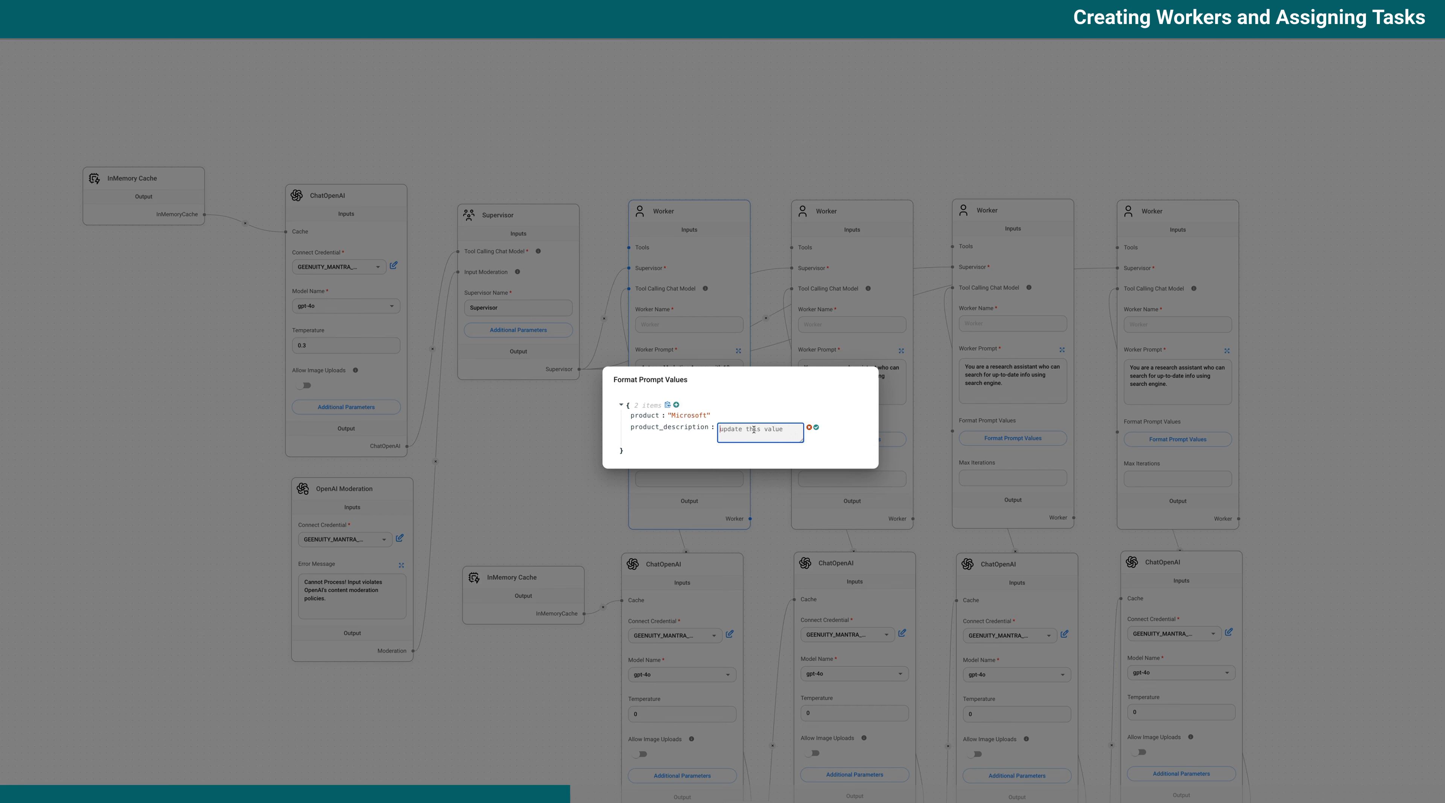
type("microsoft is cool")
key("Return")
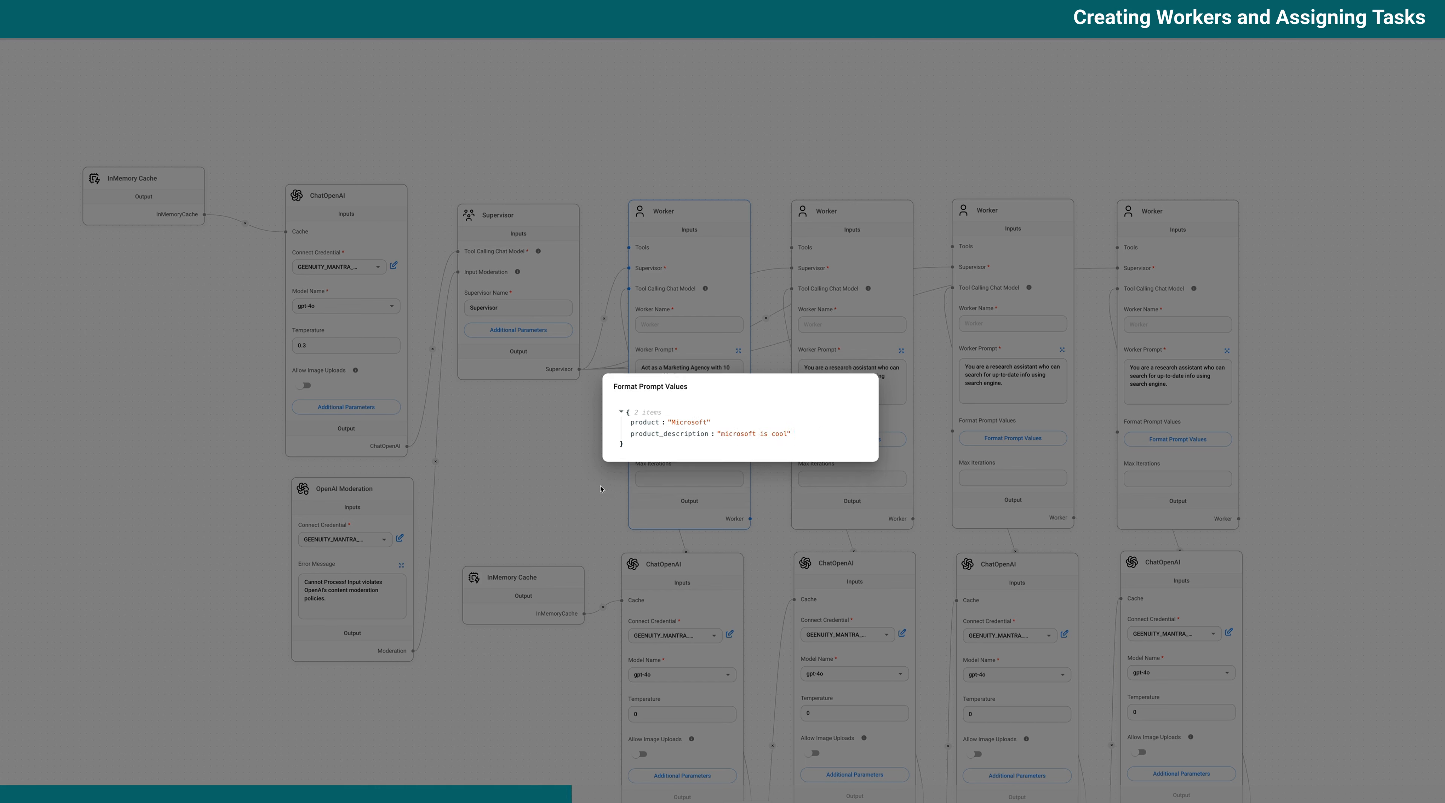
left_click(701, 493)
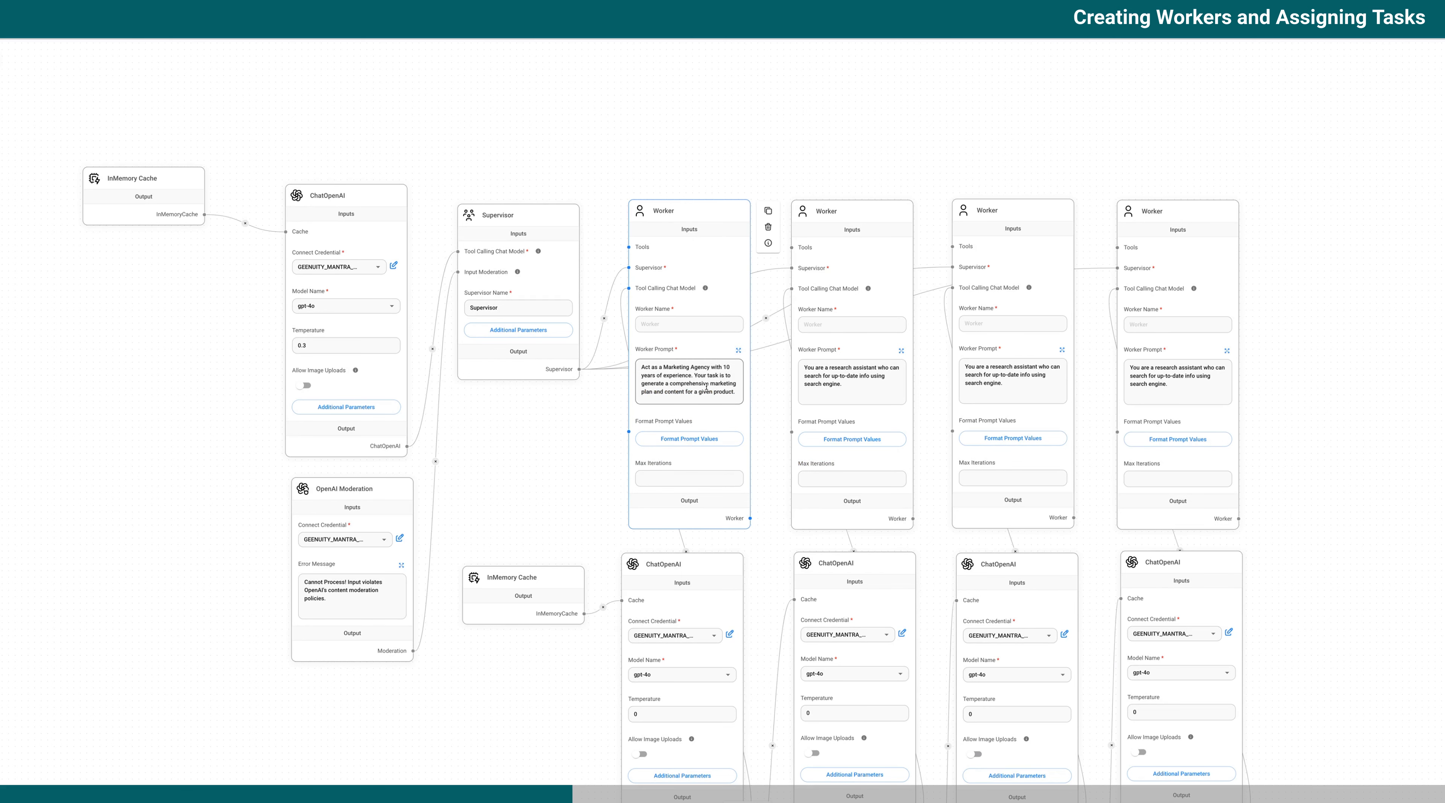
- Review the variables in the first worker's expanded prompt and save it
left_click(739, 352)
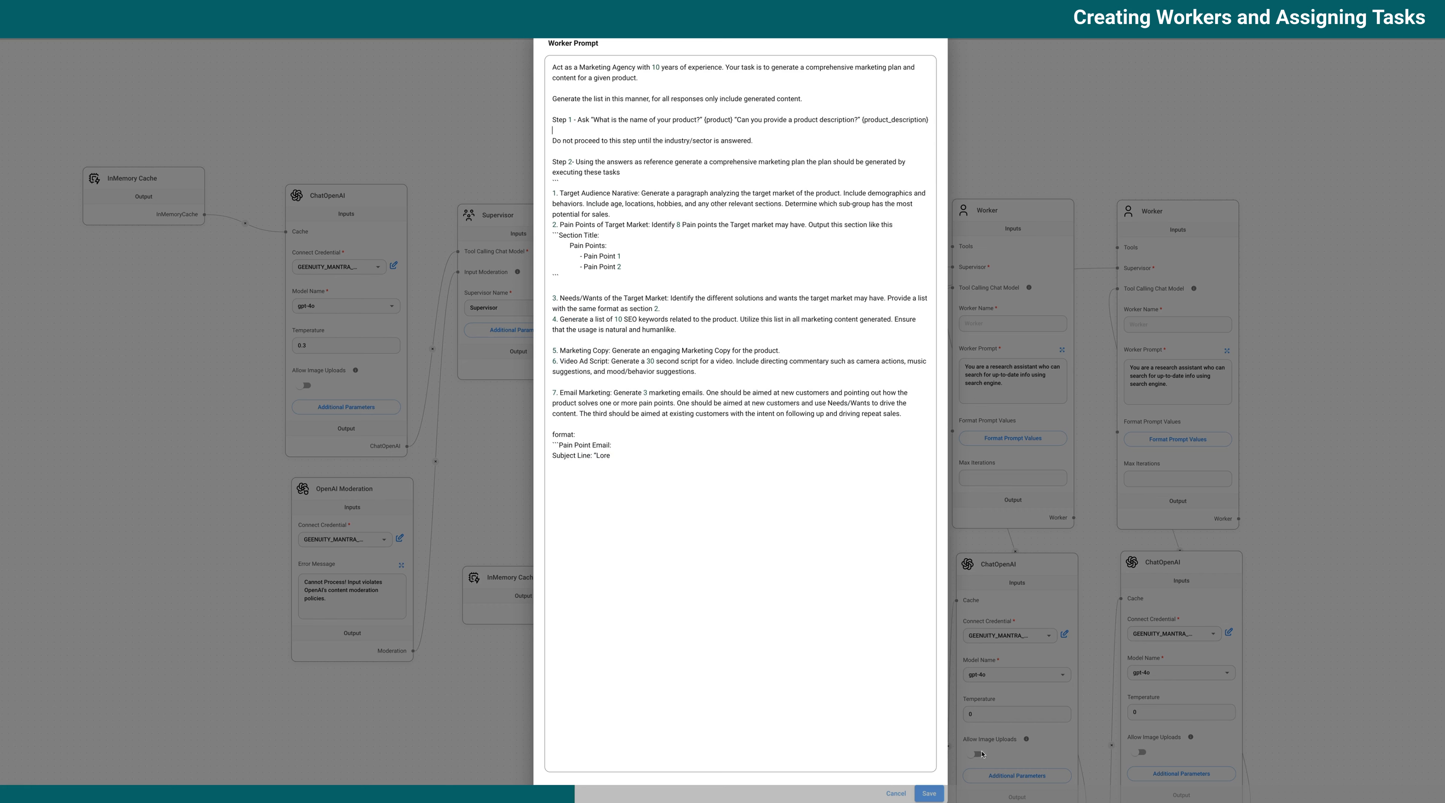
left_click(928, 795)
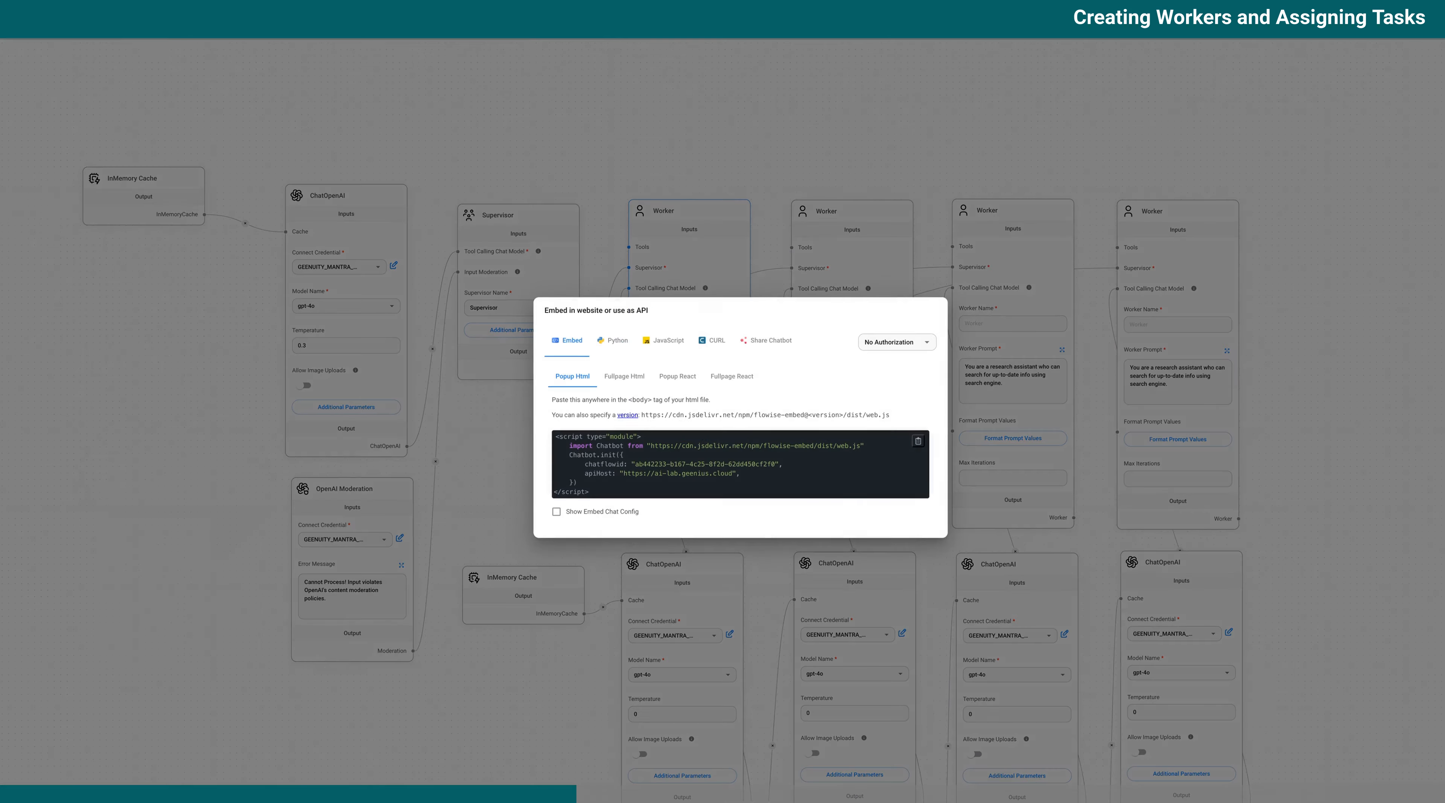
- Examine the Worker override parameters in the flow's cURL input config, especially Format Prompt Values, and compare with the first worker's format prompt values
left_click(557, 511)
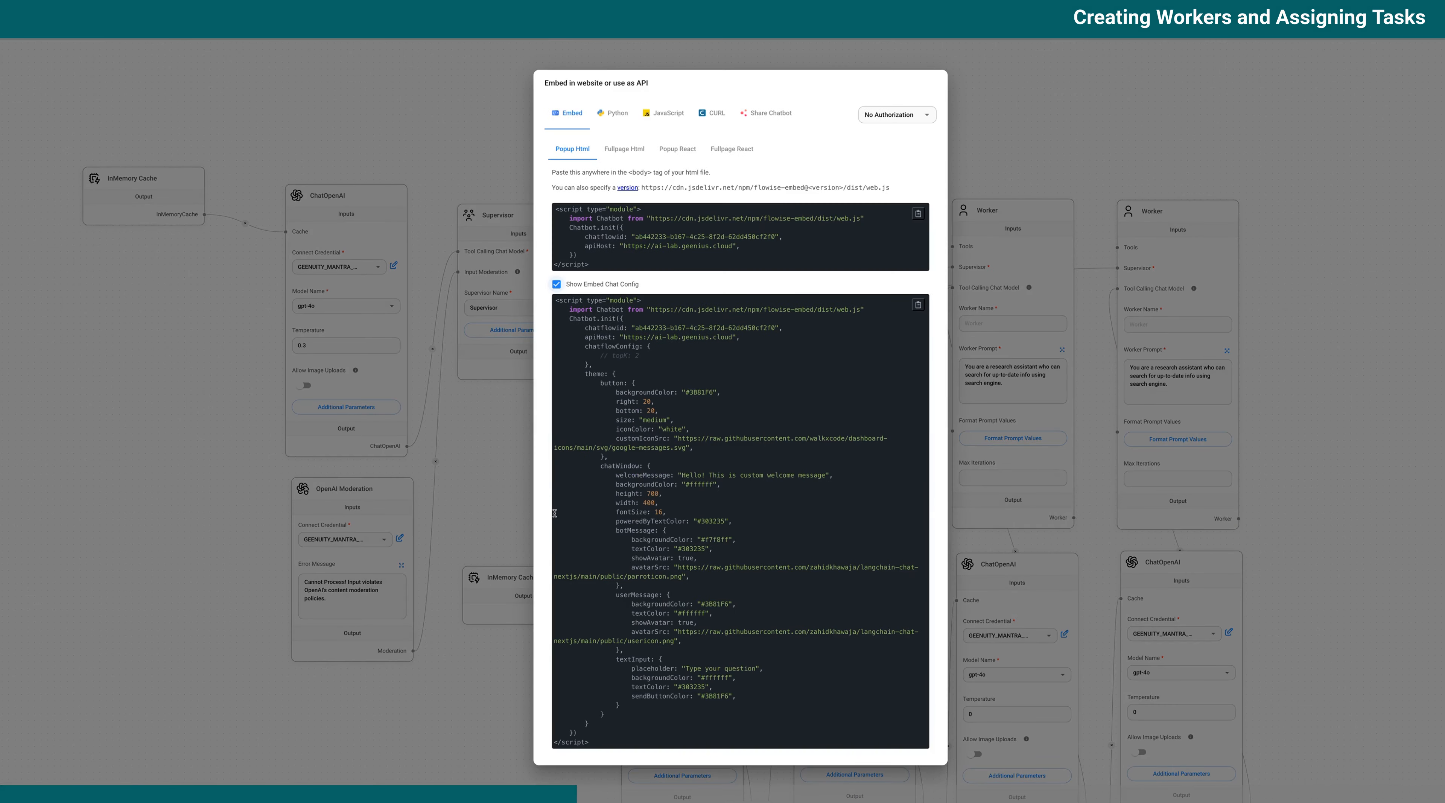
left_click(717, 114)
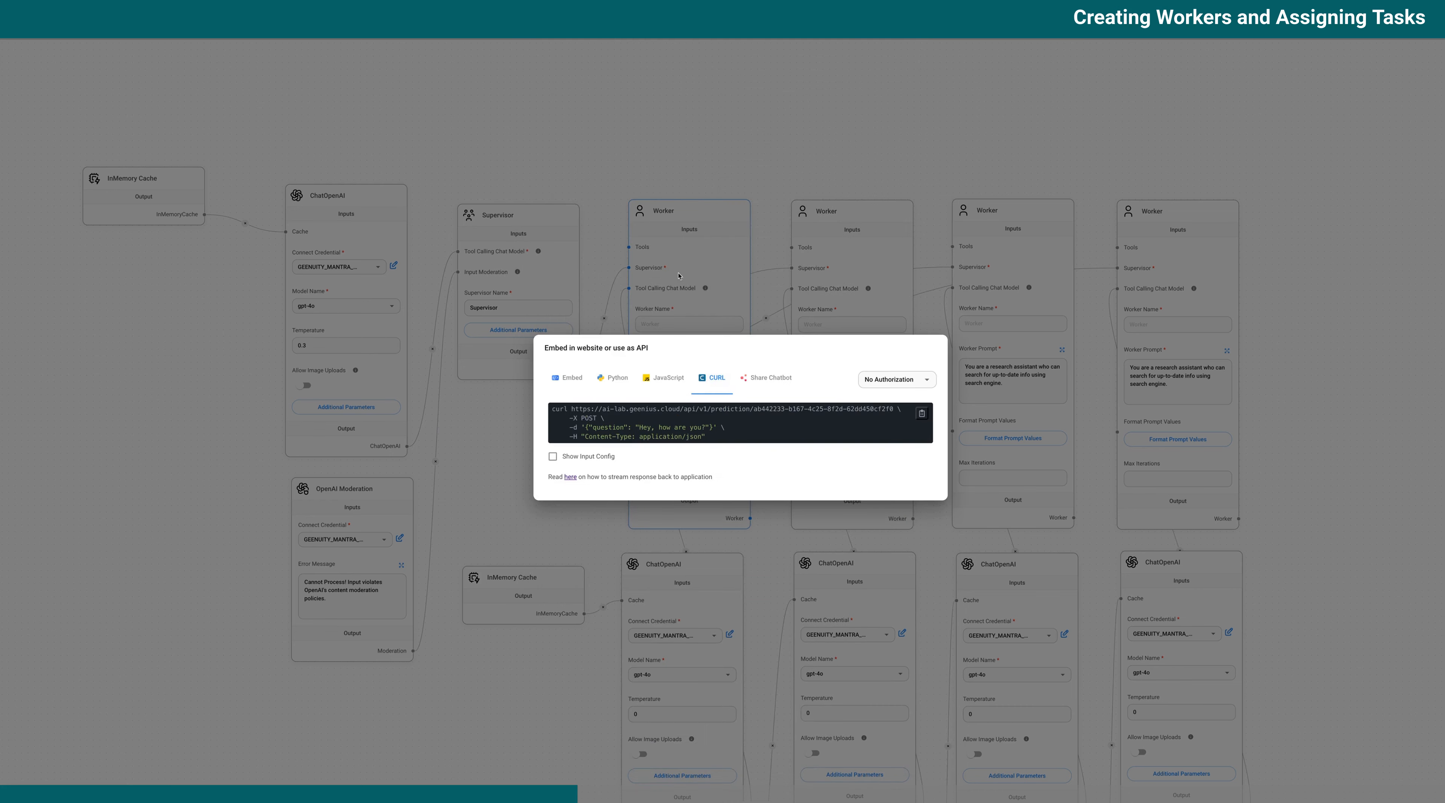
left_click(552, 456)
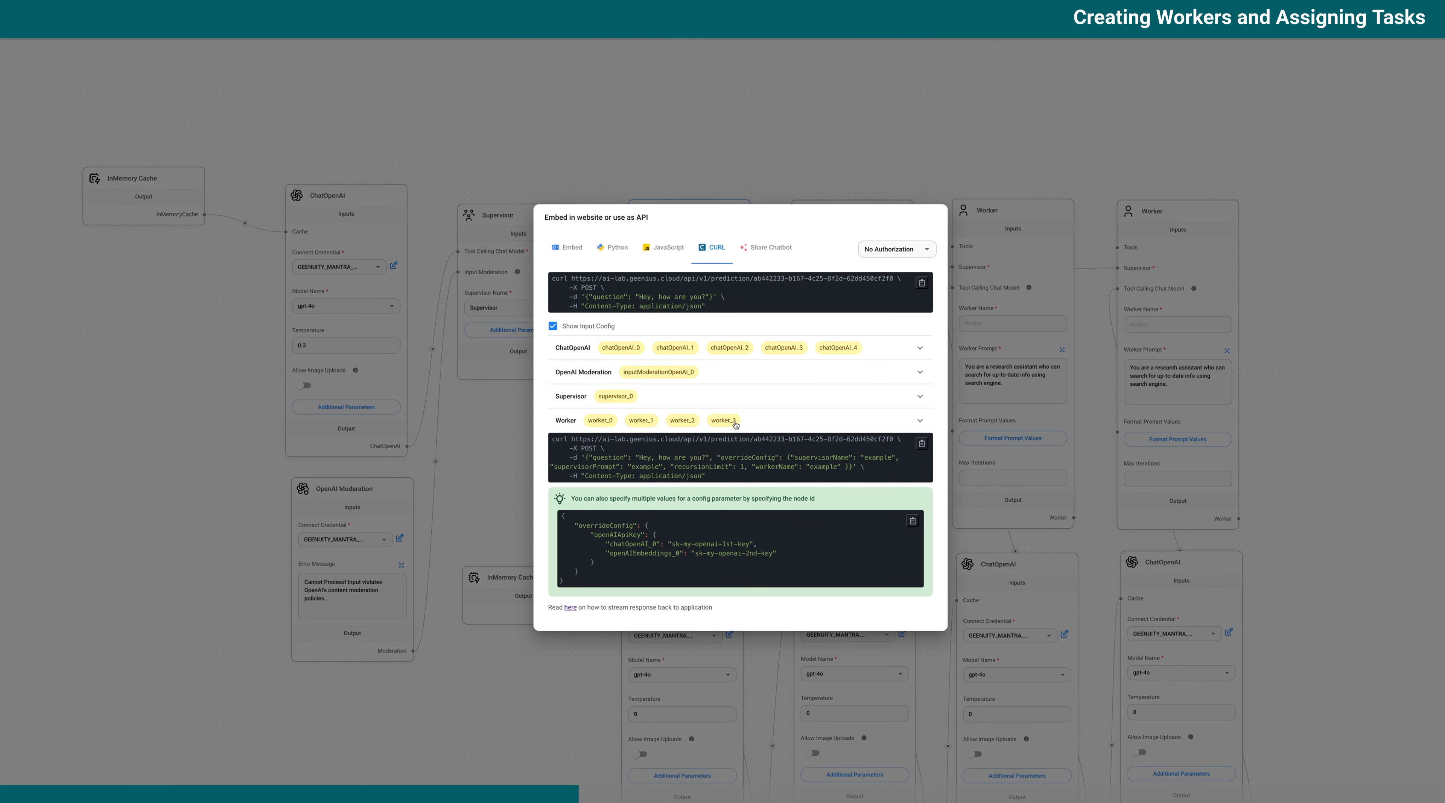
left_click(773, 421)
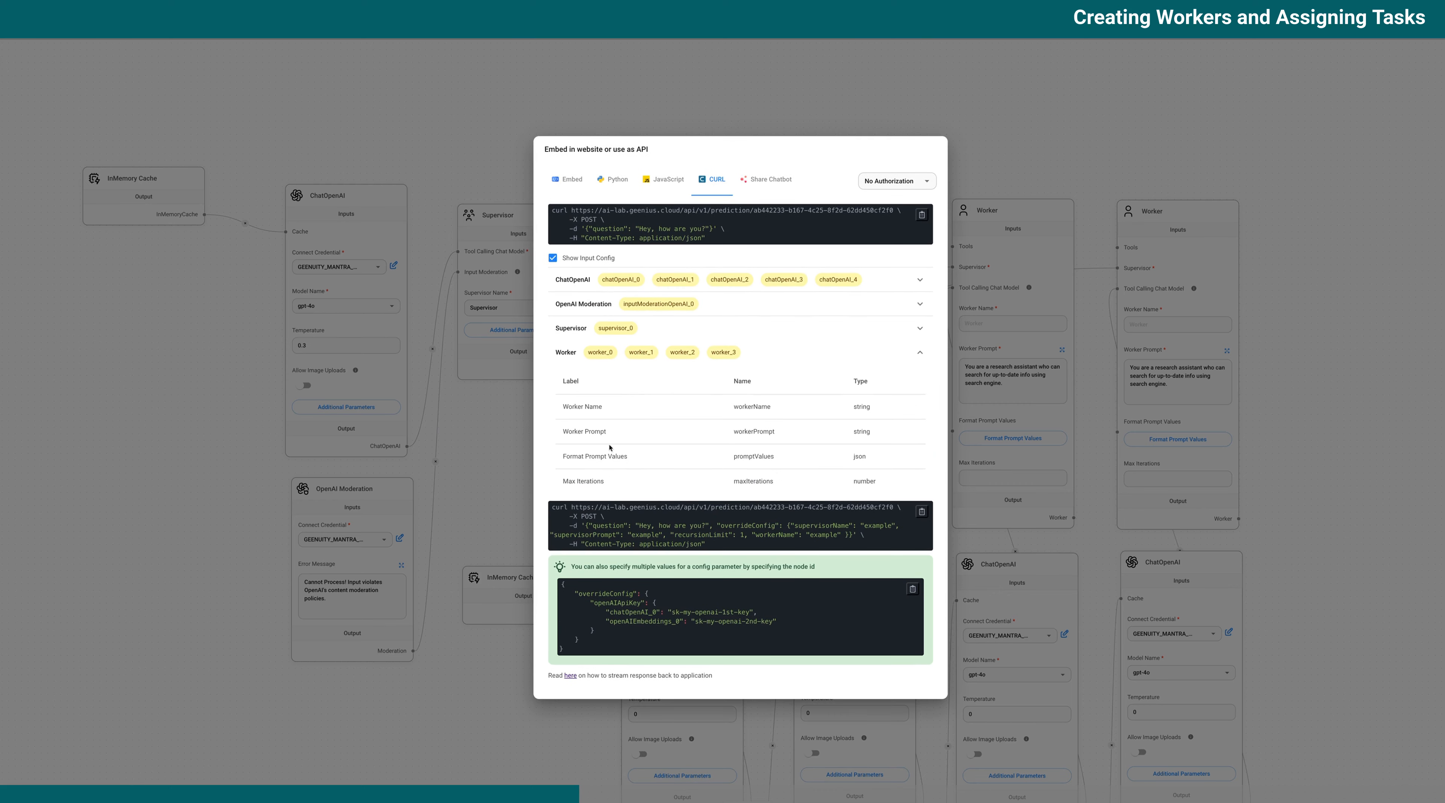
left_click_drag(564, 457, 641, 458)
left_click_drag(734, 459, 782, 464)
left_click(968, 453)
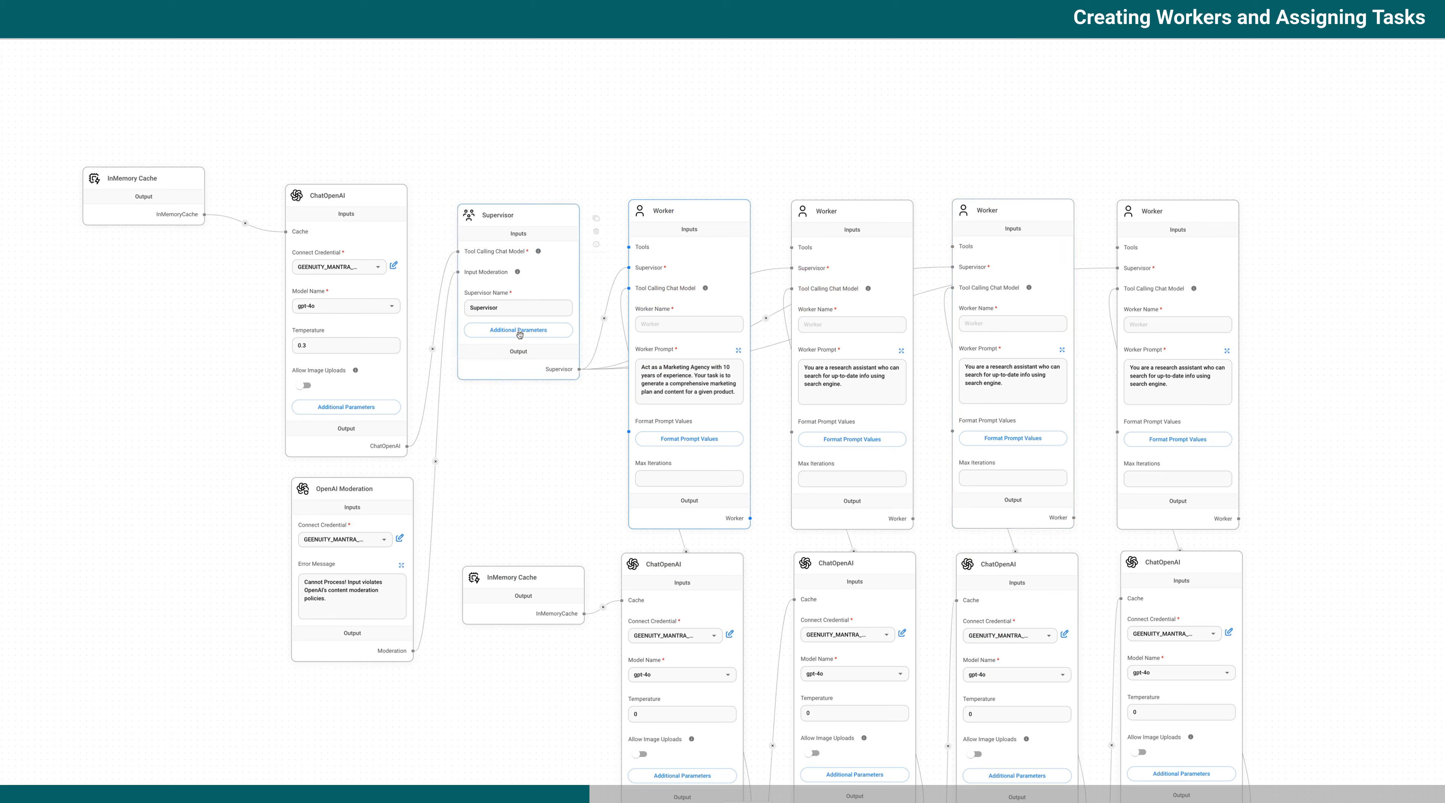
left_click(697, 442)
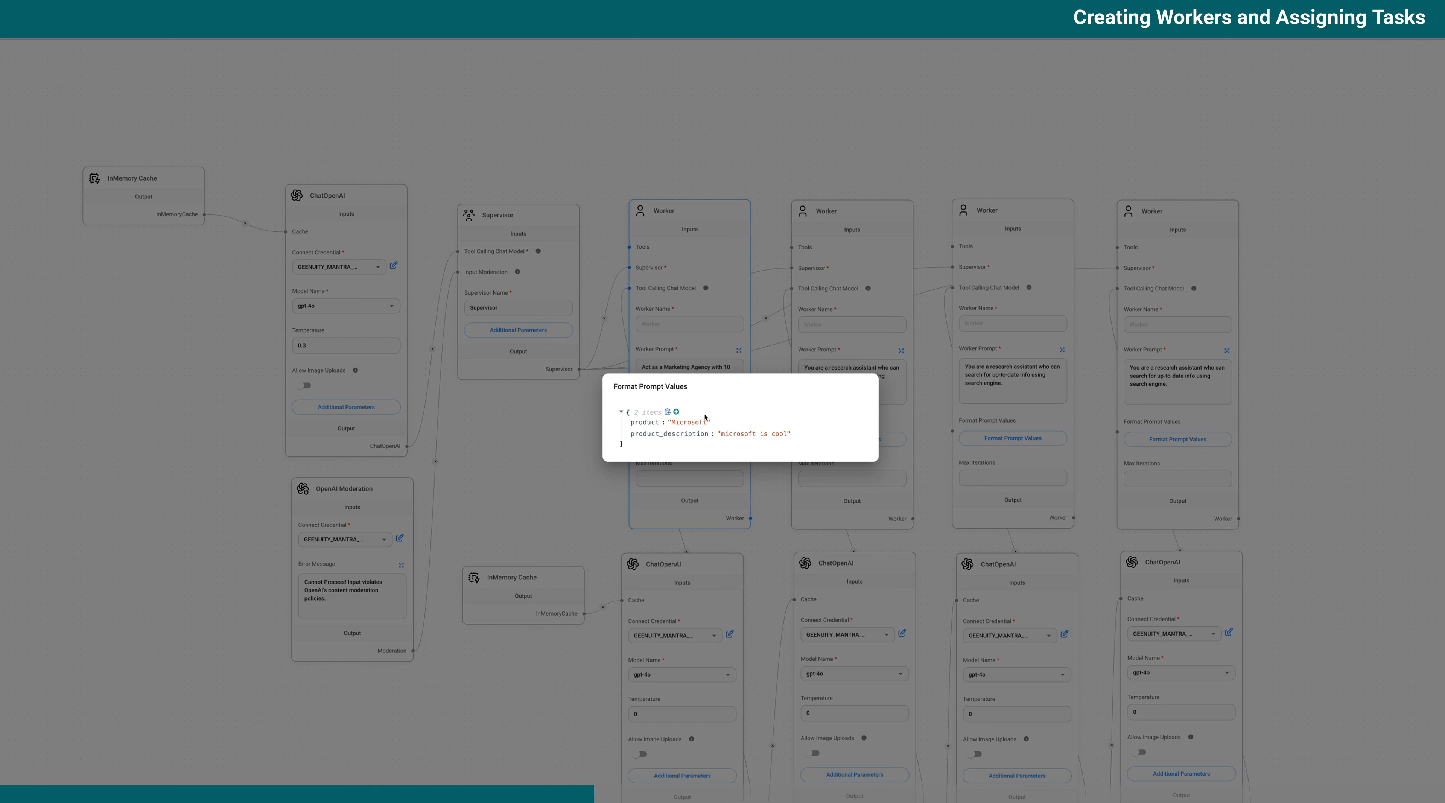
left_click(598, 380)
- Clear the default research assistant prompts from the second, third and fourth workers
left_click(837, 391)
triple_click(837, 387)
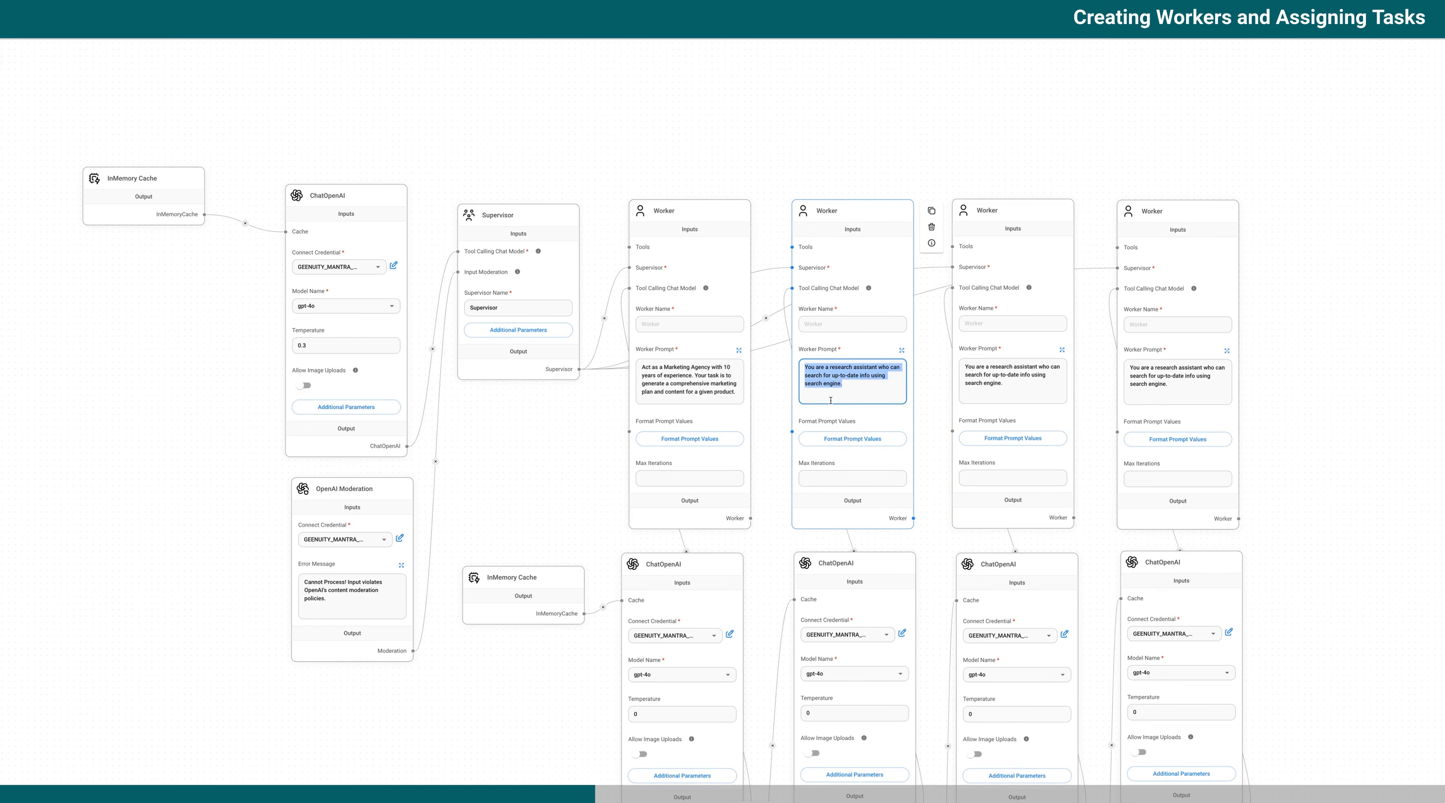
key("BackSpace")
left_click(1032, 385)
key("super+a")
key("BackSpace")
left_click(1175, 382)
key("super+a")
key("BackSpace")
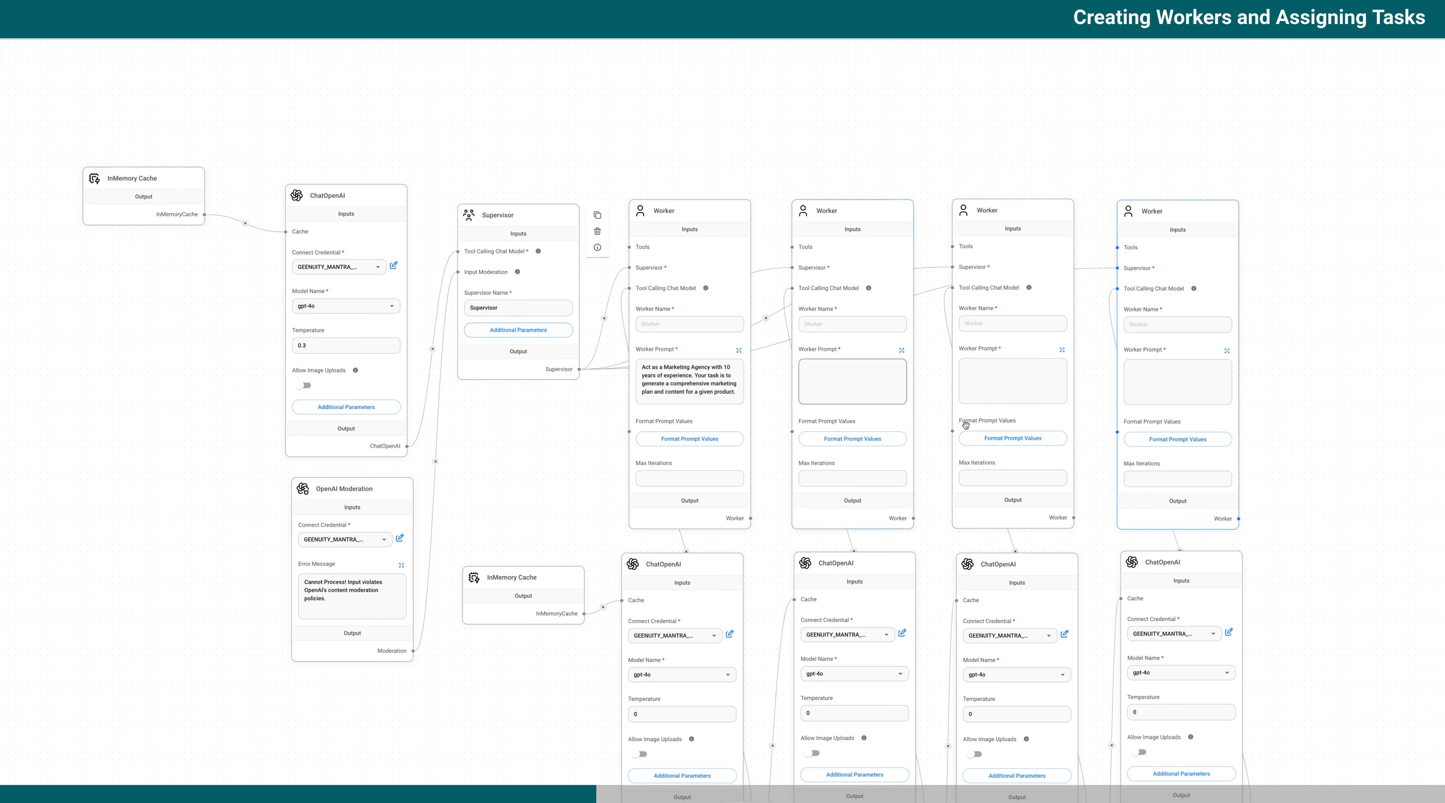
- Expand the first worker's prompt and join the "Generate the list in this manner" sentence to the opening paragraph
left_click(739, 350)
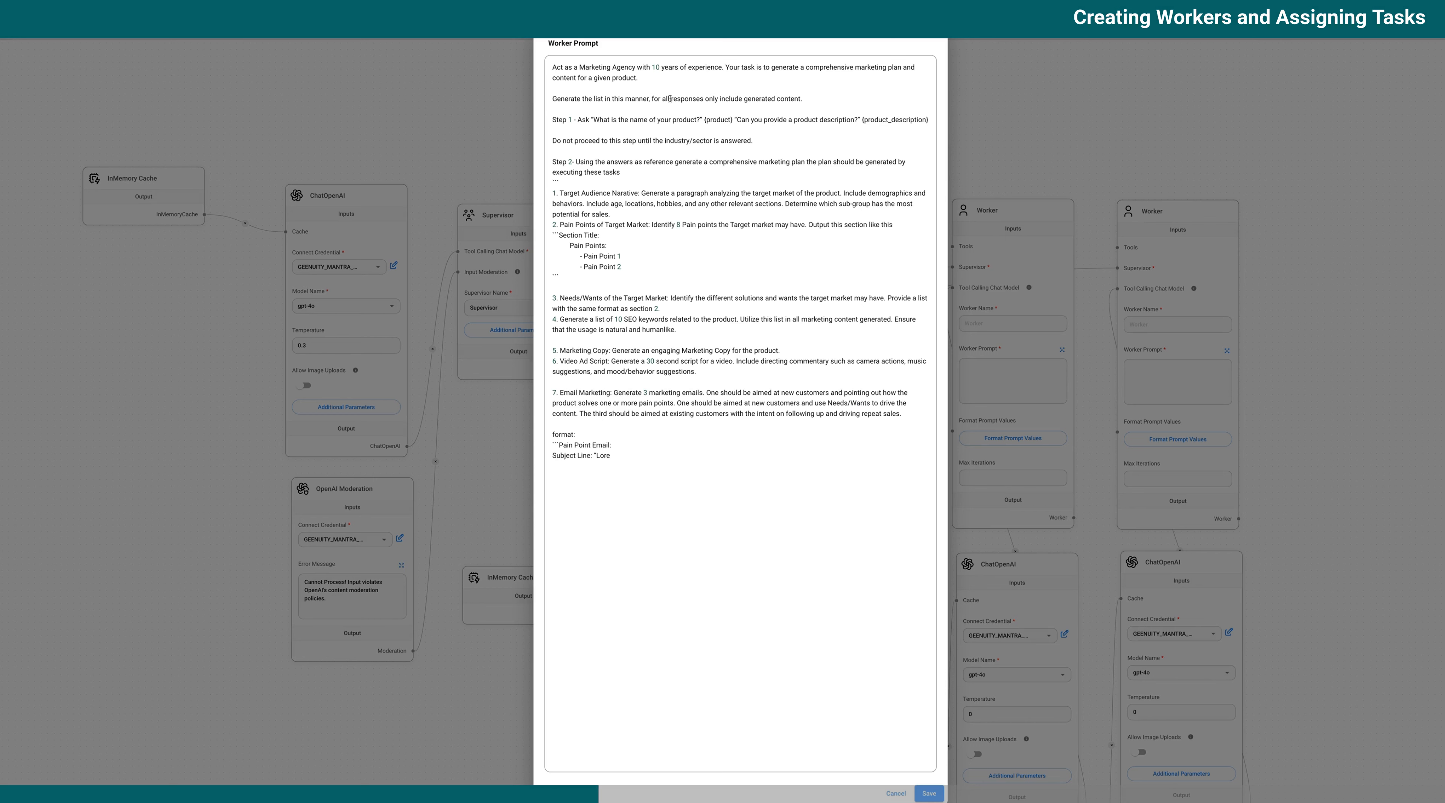
left_click(553, 99)
key("BackSpace")
key("BackSpace")
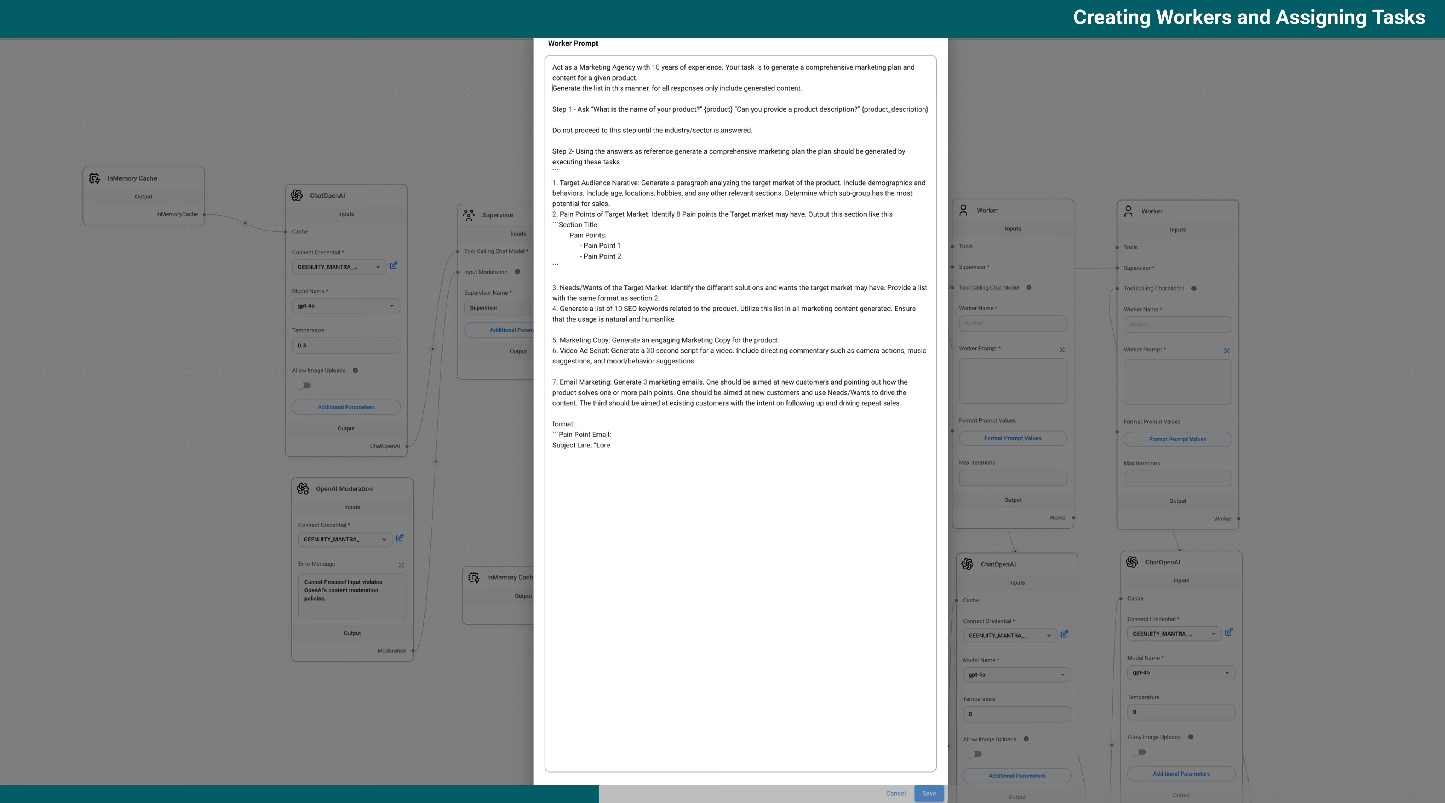
key("BackSpace")
key("BackSpace")
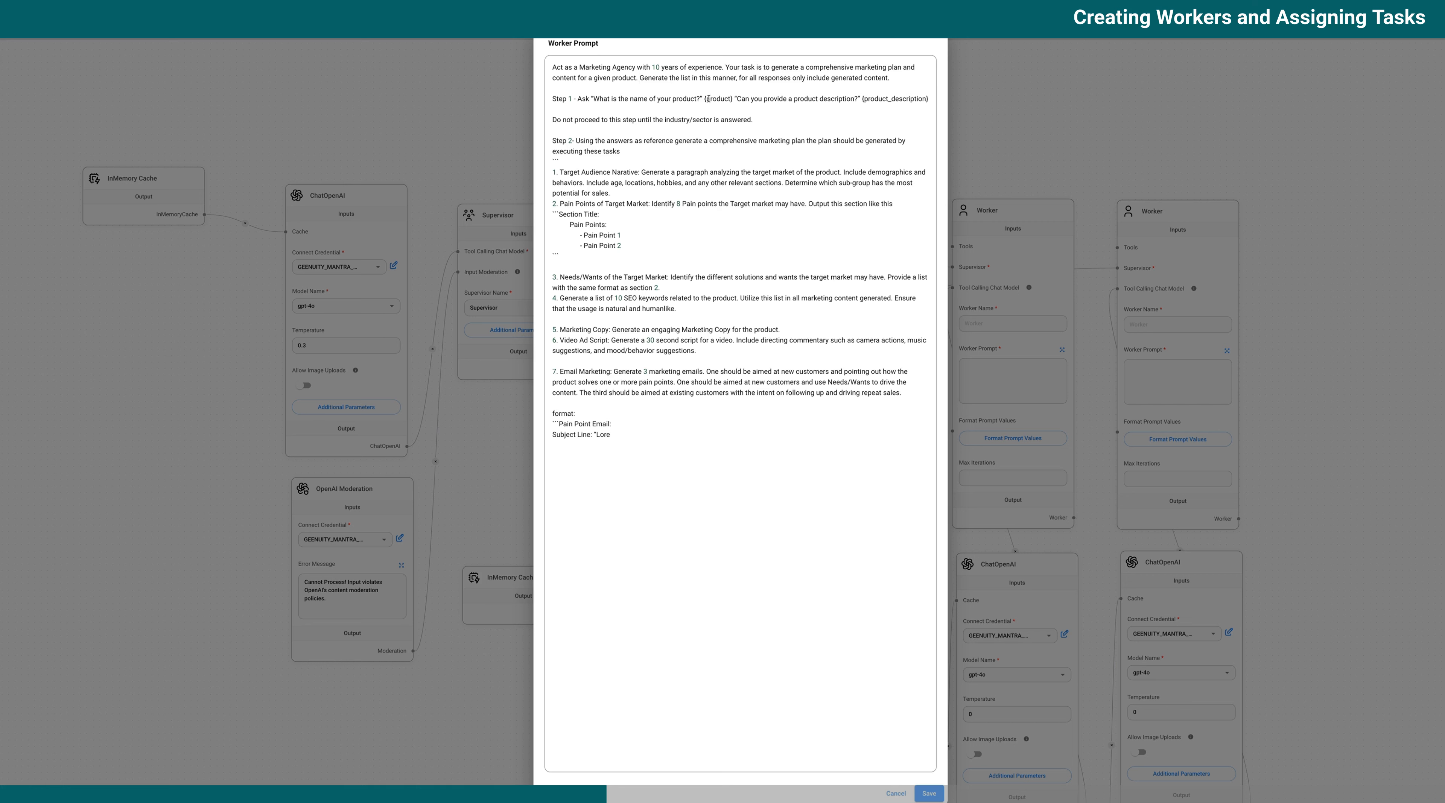
- Replace the Step 1 questions with "Prepare a marketing assignment for {product} with this product description {product_description}"
left_click_drag(702, 99, 548, 101)
type("Prepare")
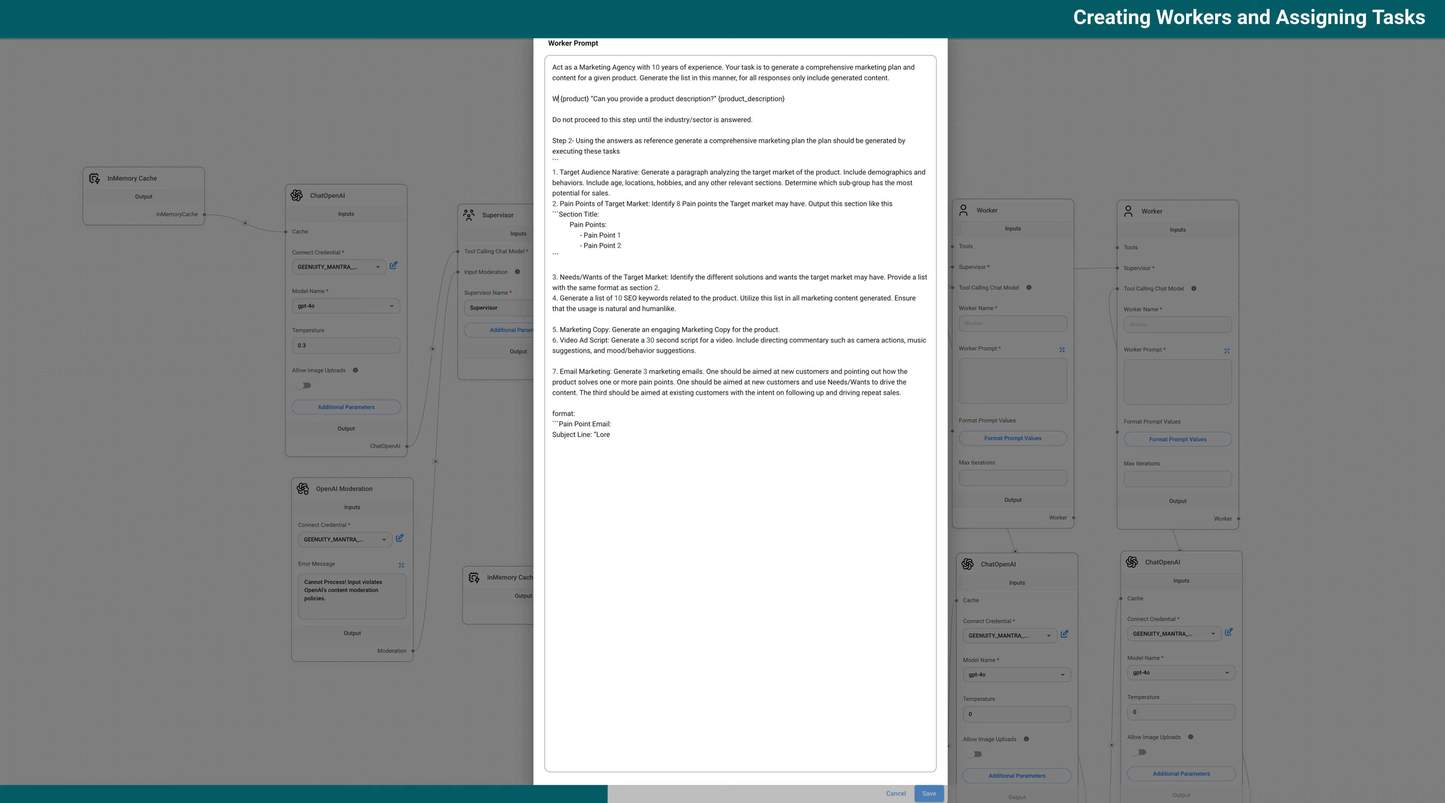
type(" a marketng a")
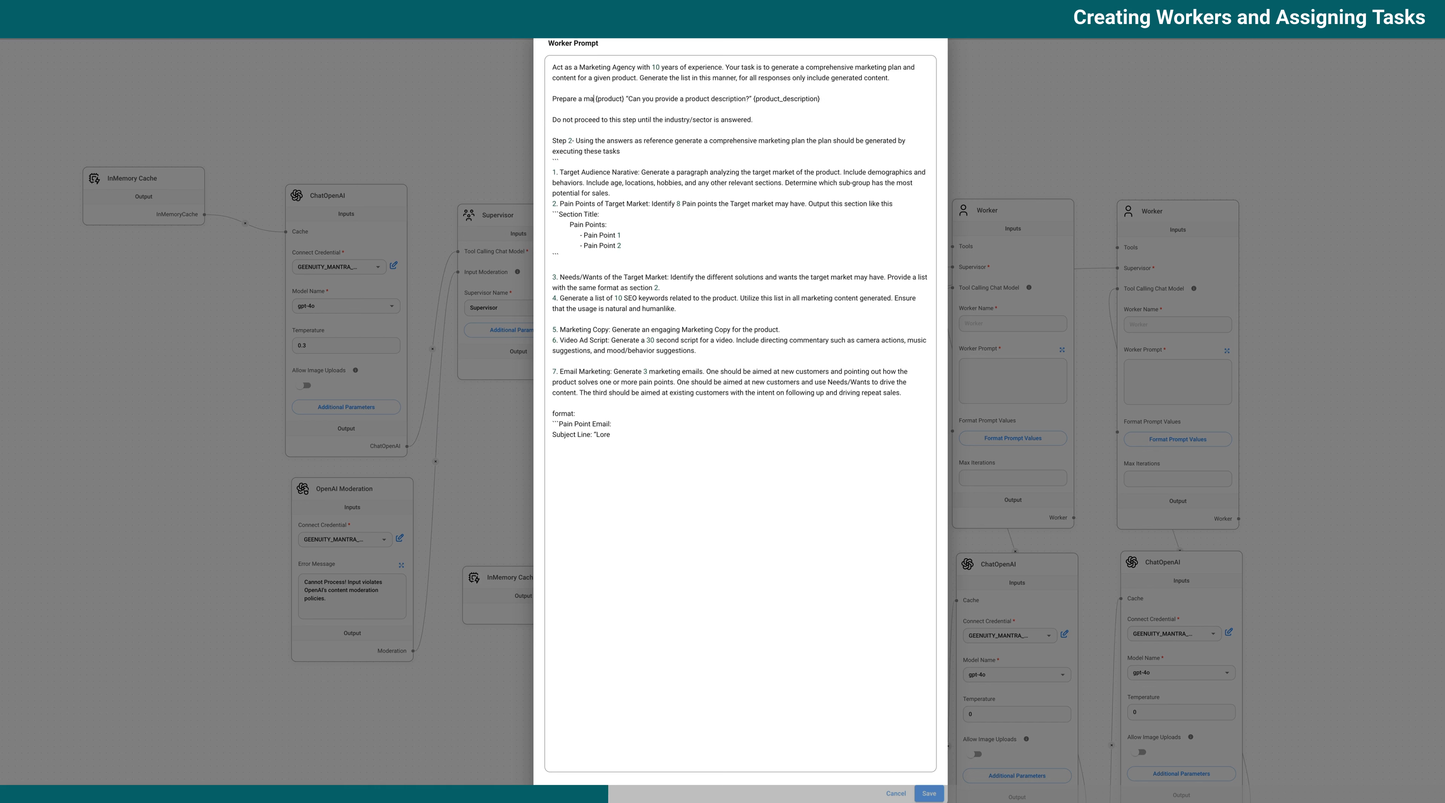
type("ssignment f")
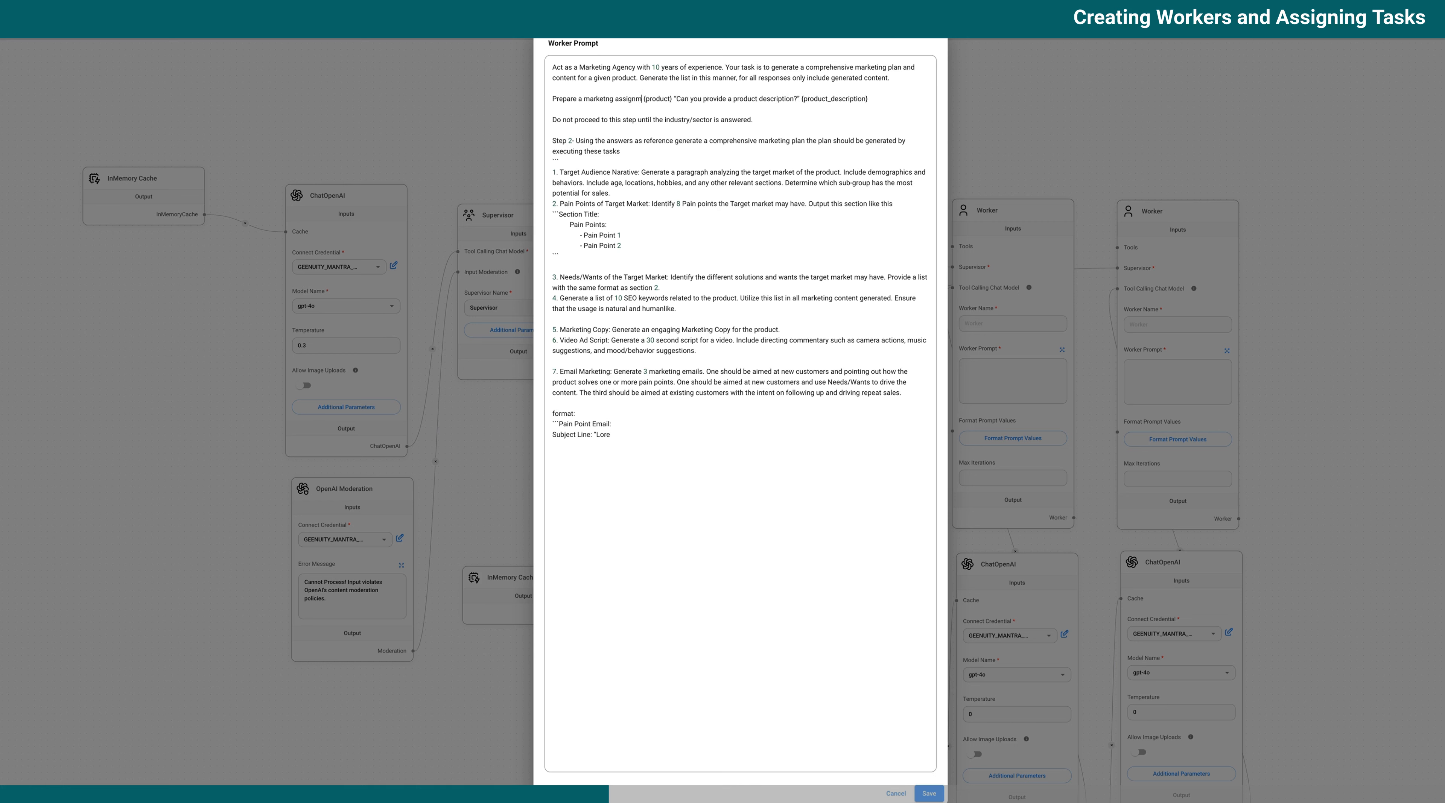
type("or")
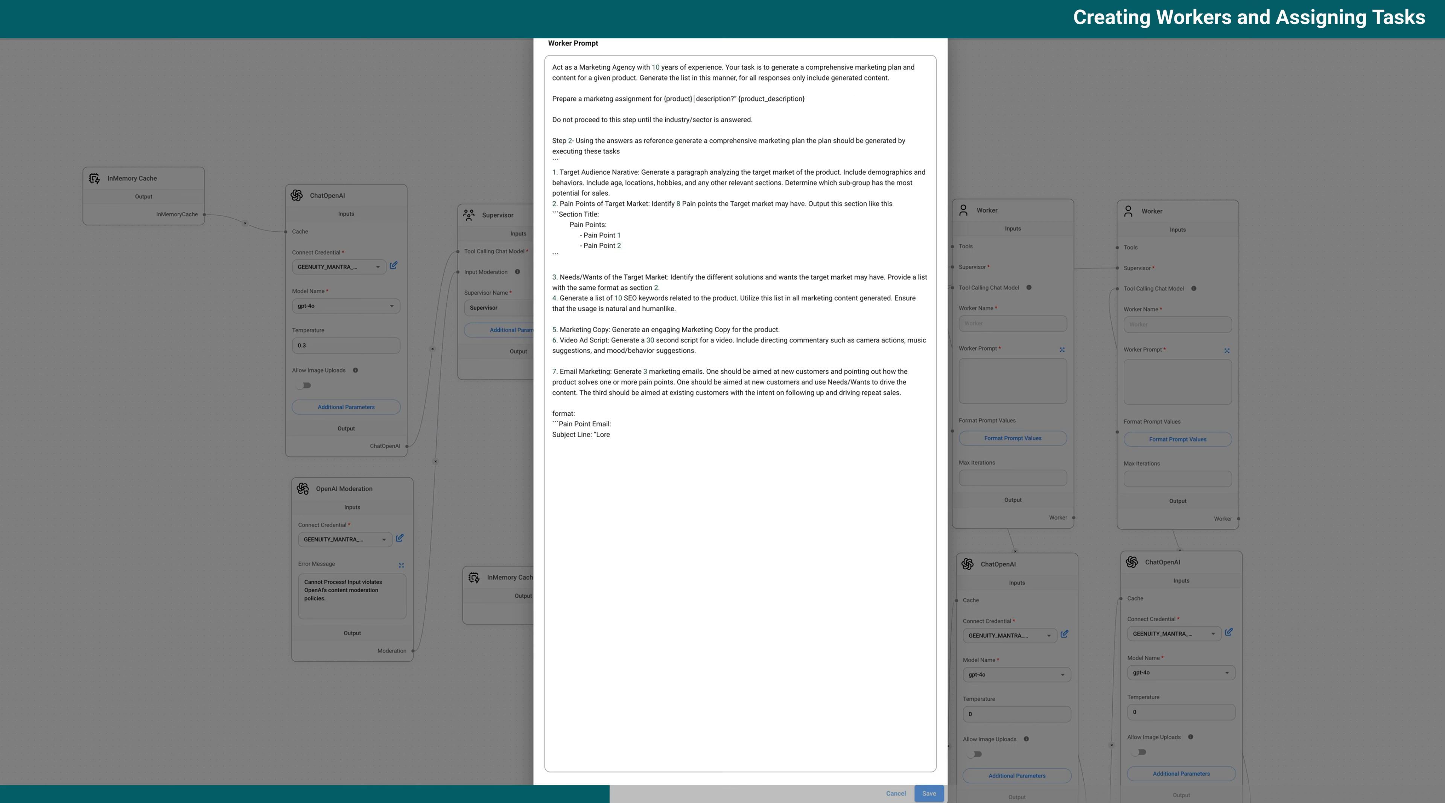
type("with this product")
key("BackSpace")
key("BackSpace")
- Delete the "Do not proceed to this step until the industry/sector is answered" line from the prompt
left_click_drag(768, 121, 557, 120)
key("BackSpace")
key("BackSpace")
key("BackSpace")
key("BackSpace")
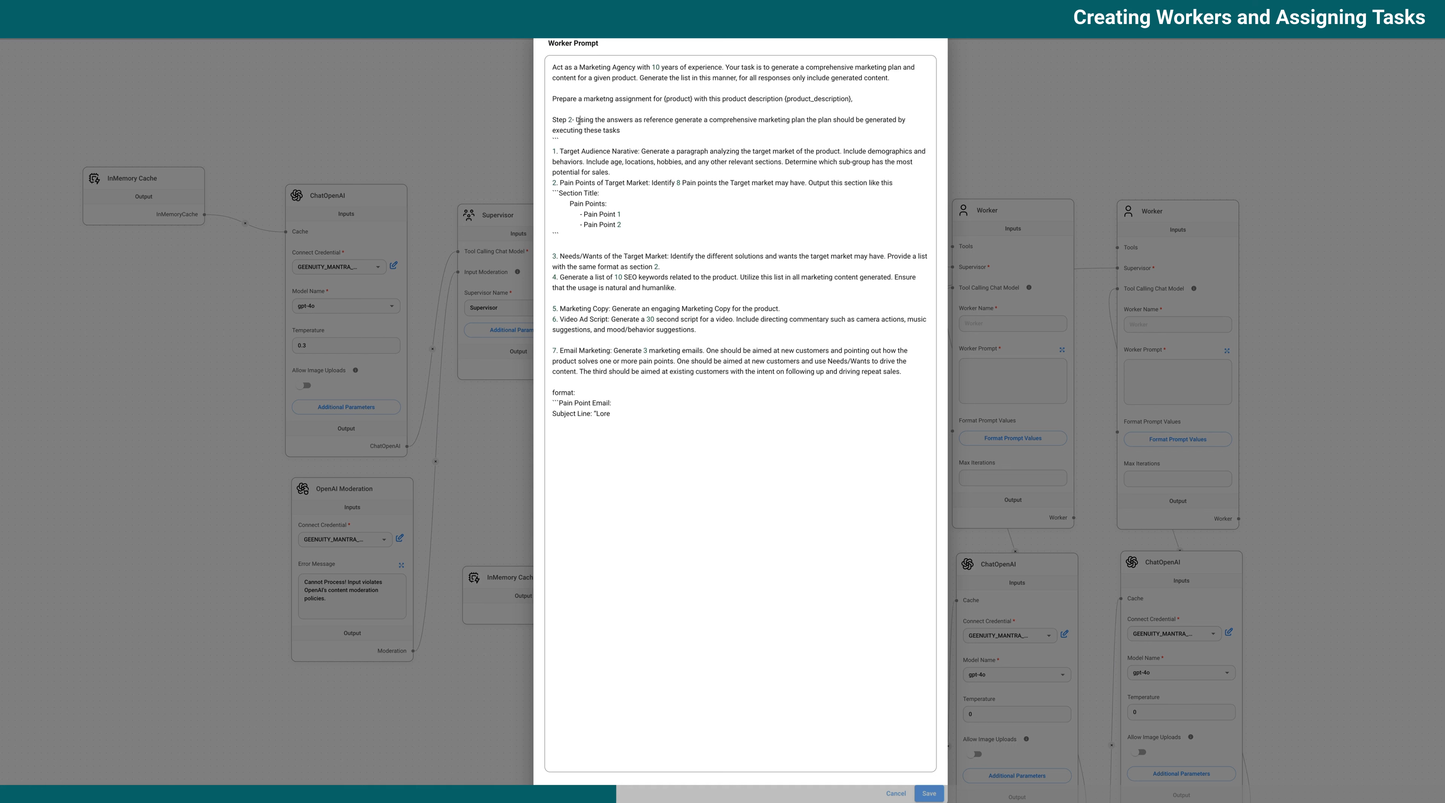
- Replace the "Step 2-" label with "and then using", joining that instruction to the end of the {product_description} sentence
left_click(575, 120)
key("BackSpace")
key("BackSpace")
key("BackSpace")
key("BackSpace")
key("BackSpace")
key("BackSpace")
key("BackSpace")
key("BackSpace")
key("BackSpace")
key("BackSpace")
type("and then")
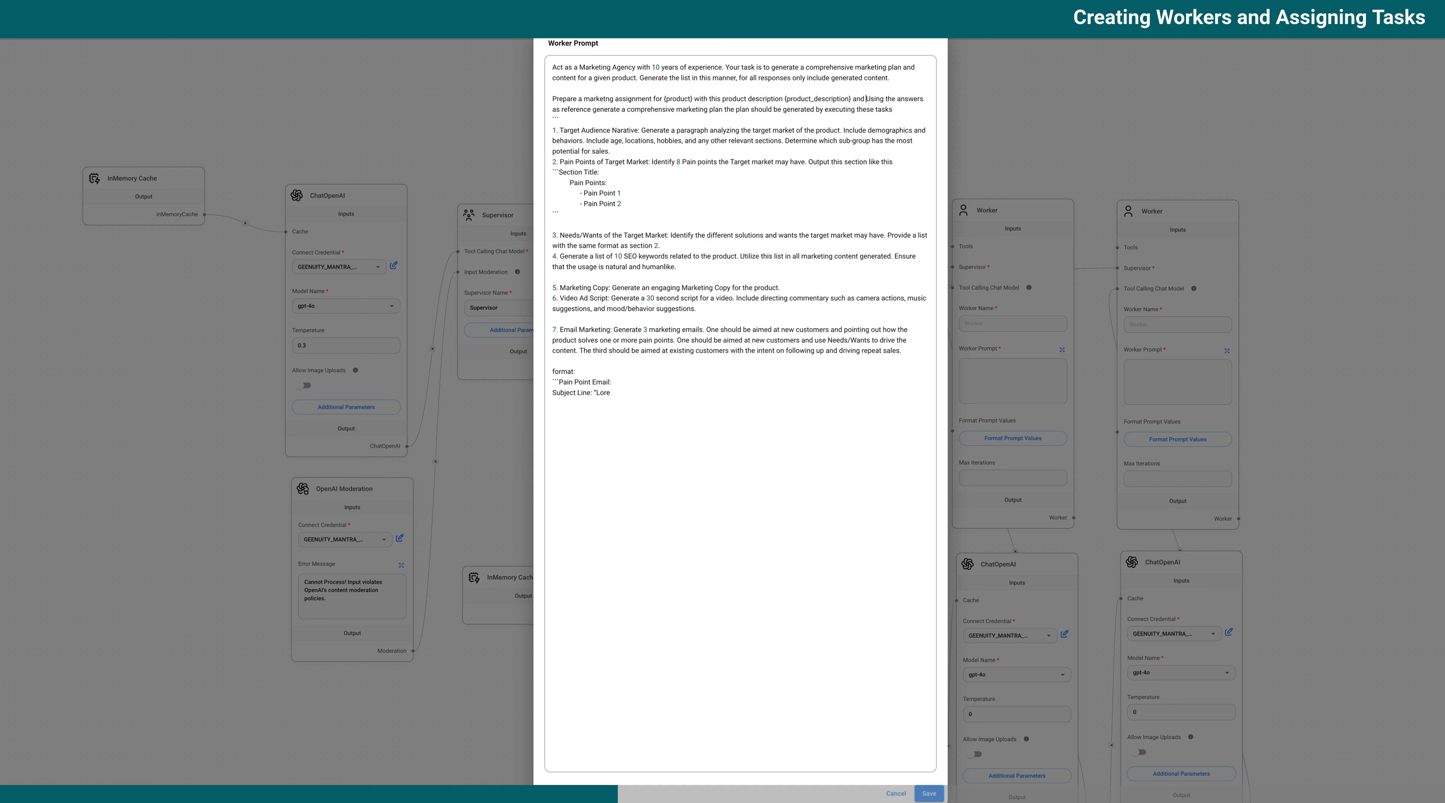
key("Delete")
type("u")
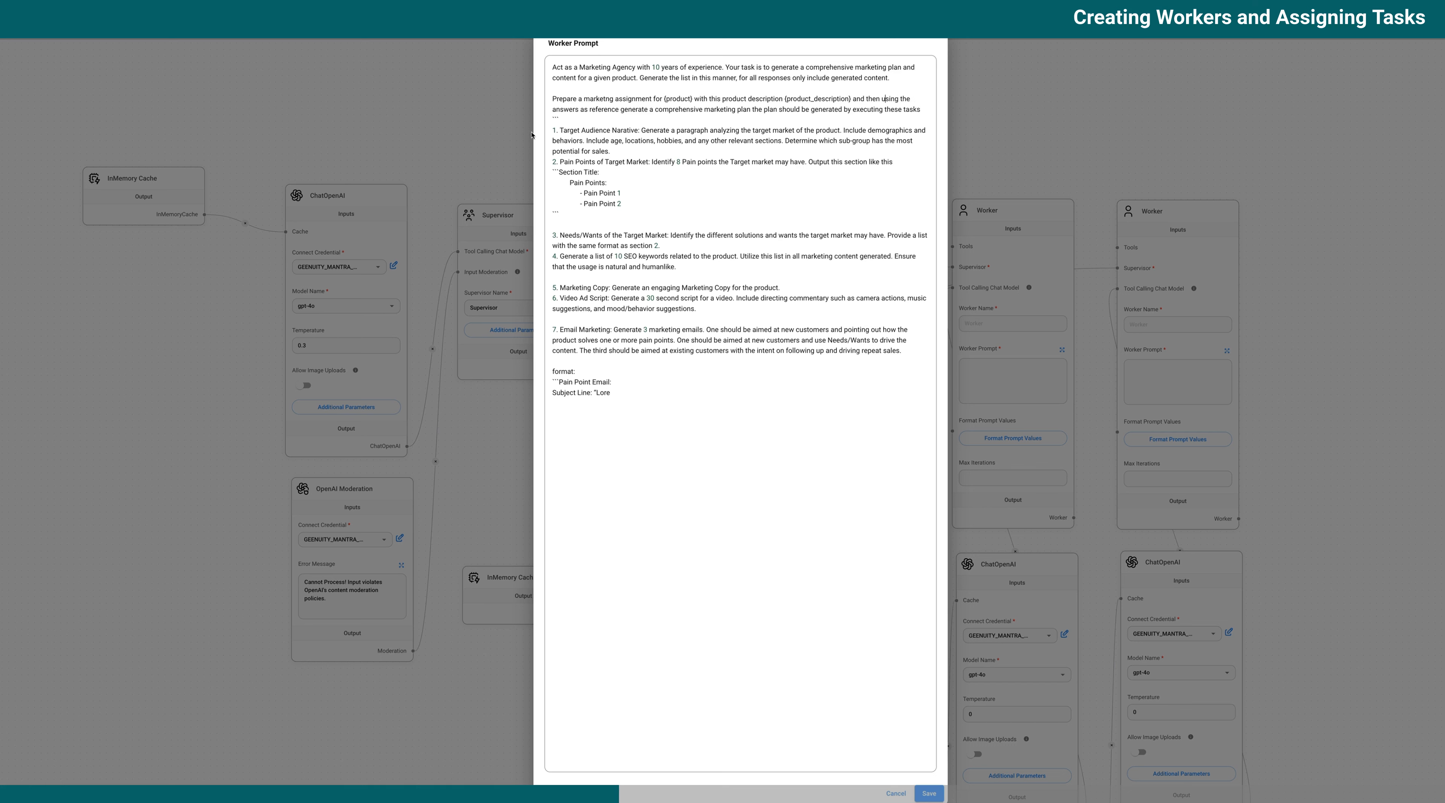
- Add a comma after "reference", end the sentence at "marketing plan." and start a new paragraph with "The plan should be generated by executing these tasks"
left_click(619, 110)
type(",")
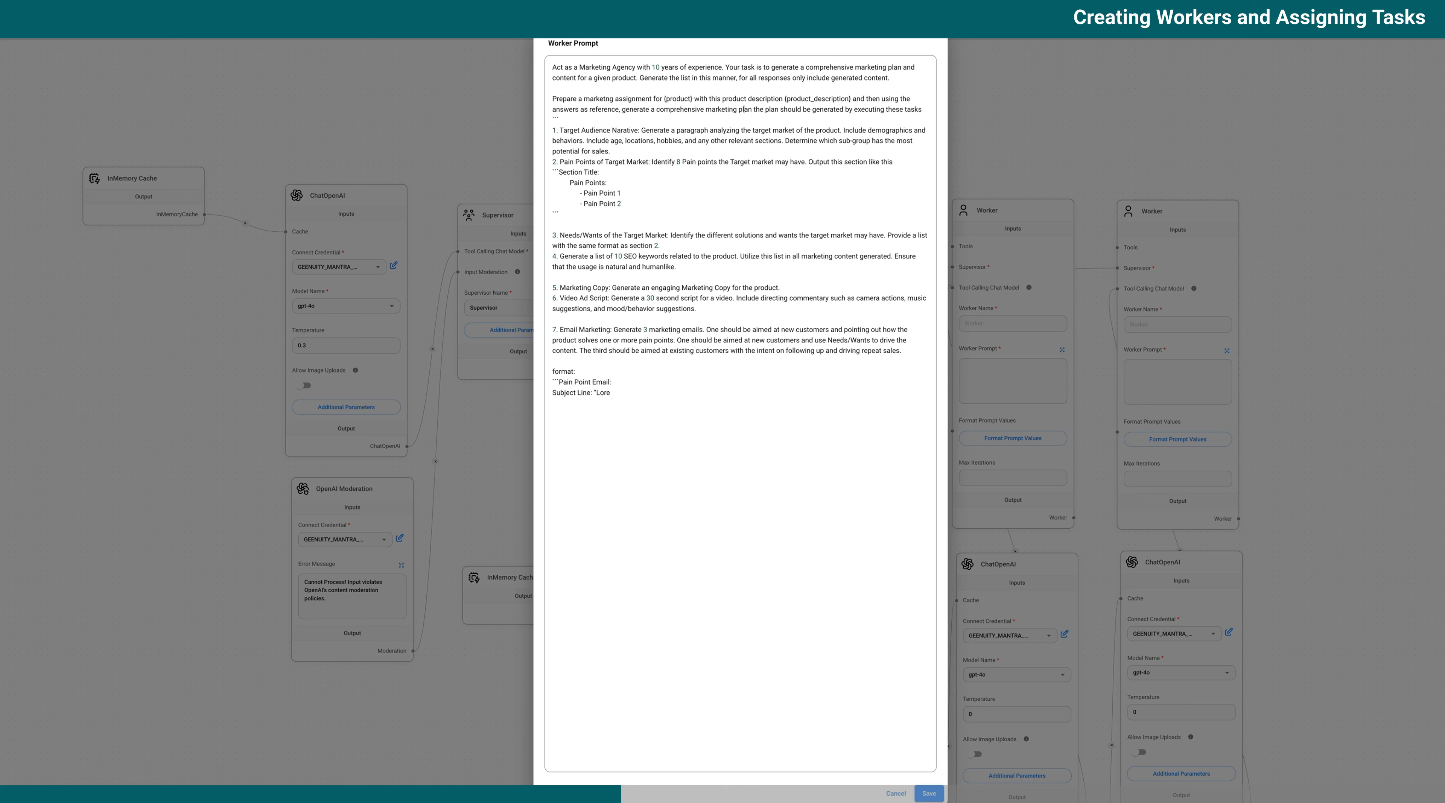
key("Right")
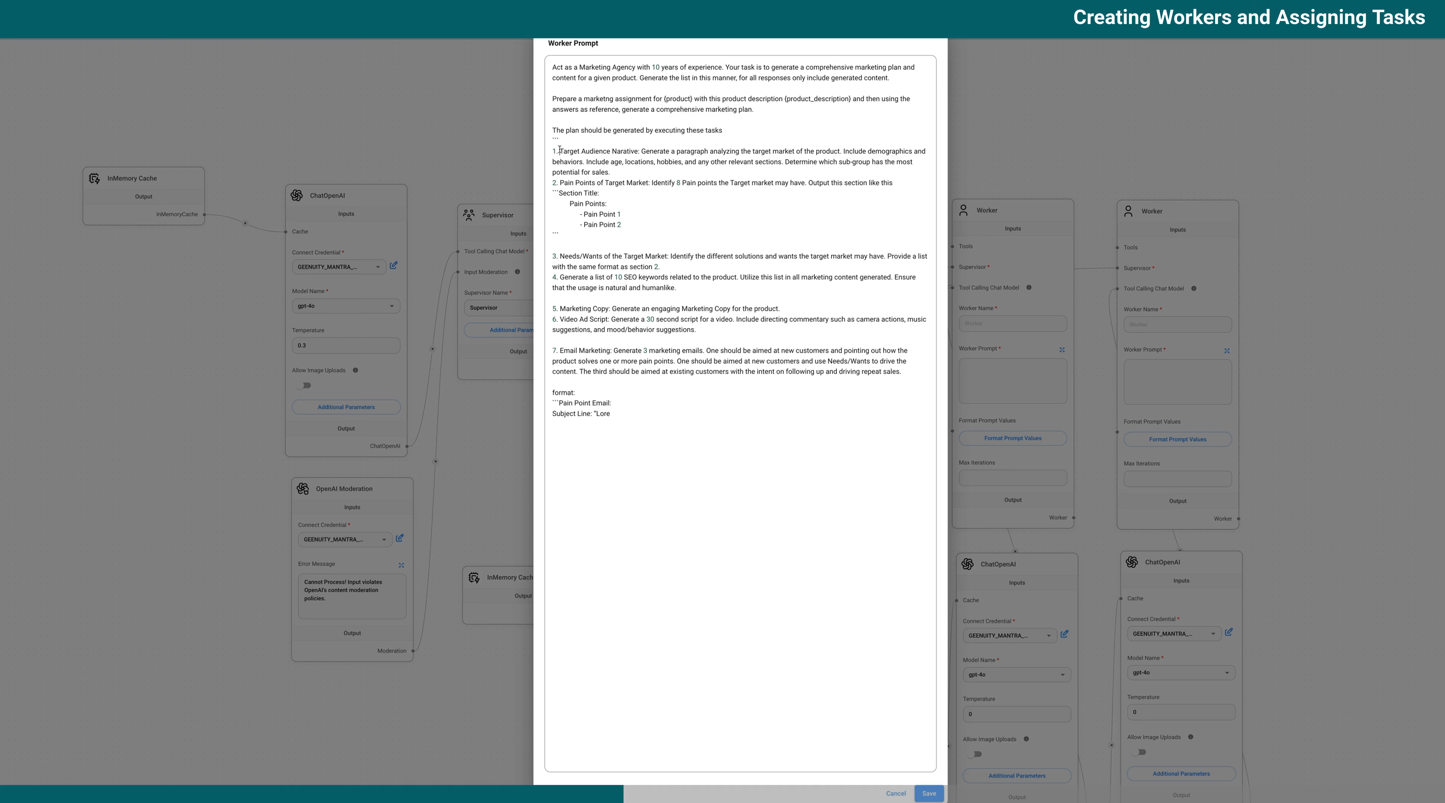
- Remove the blank line before the Email Marketing task, and the closing backticks and blank lines after the pain points example
left_click_drag(551, 152, 730, 330)
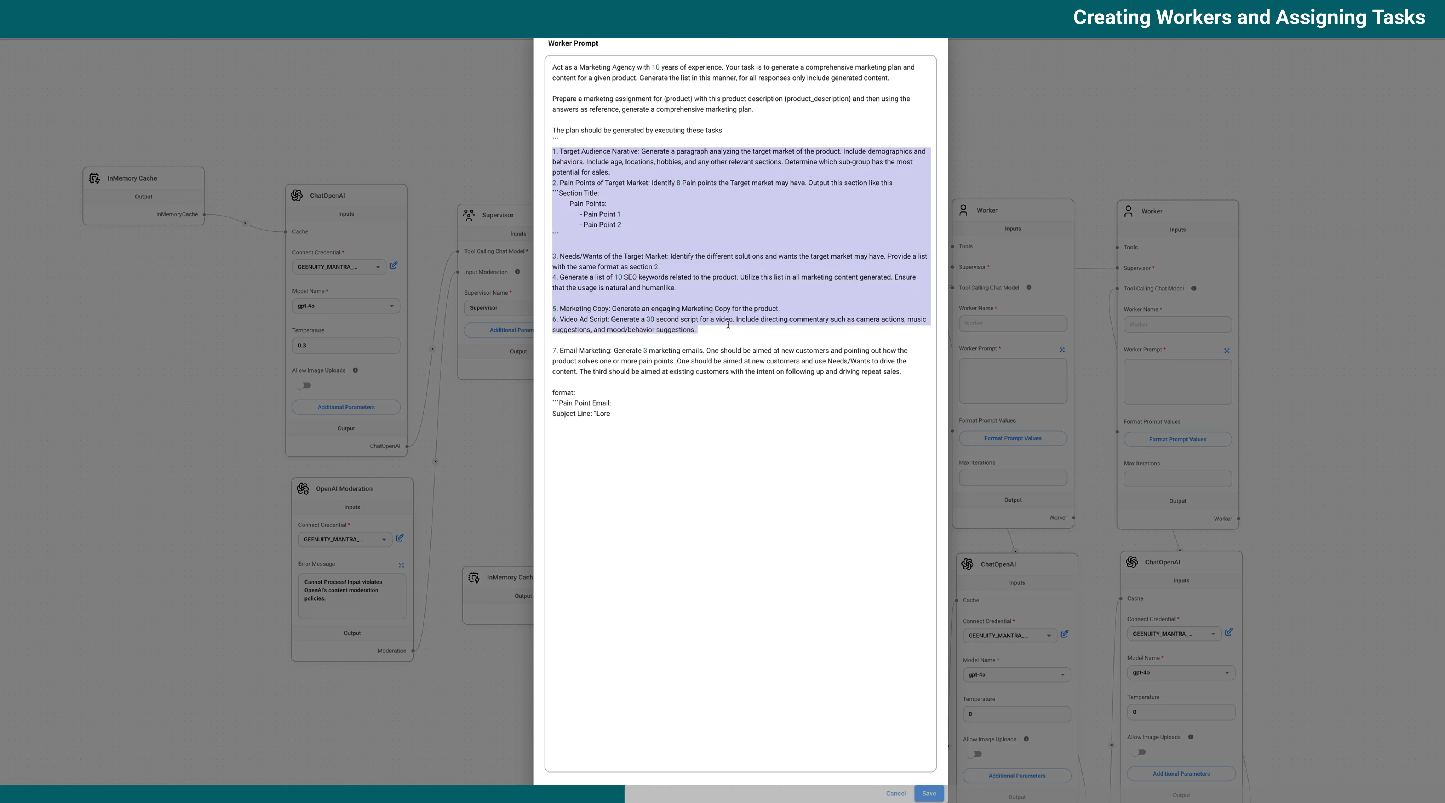
left_click(624, 340)
key("BackSpace")
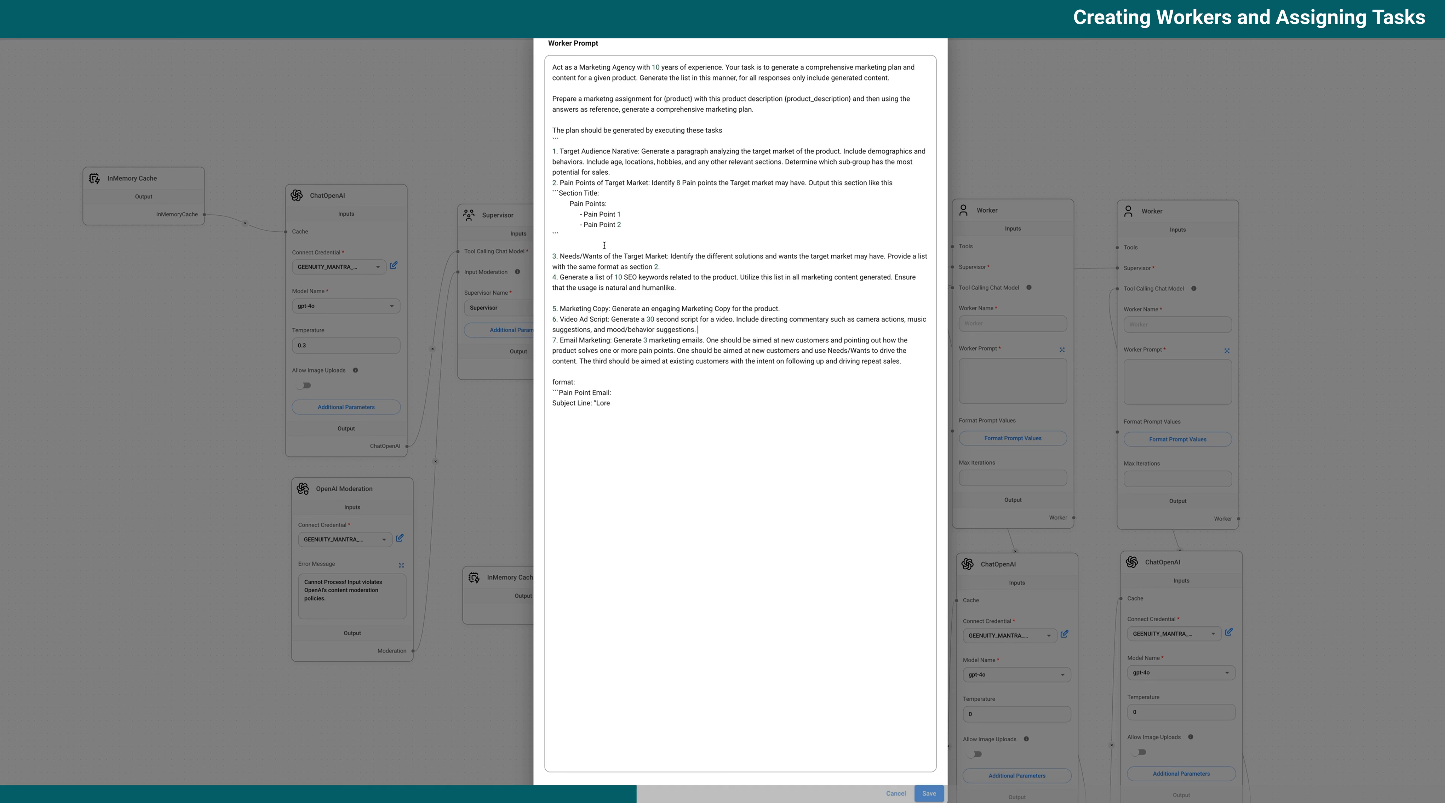
type("`")
key("BackSpace")
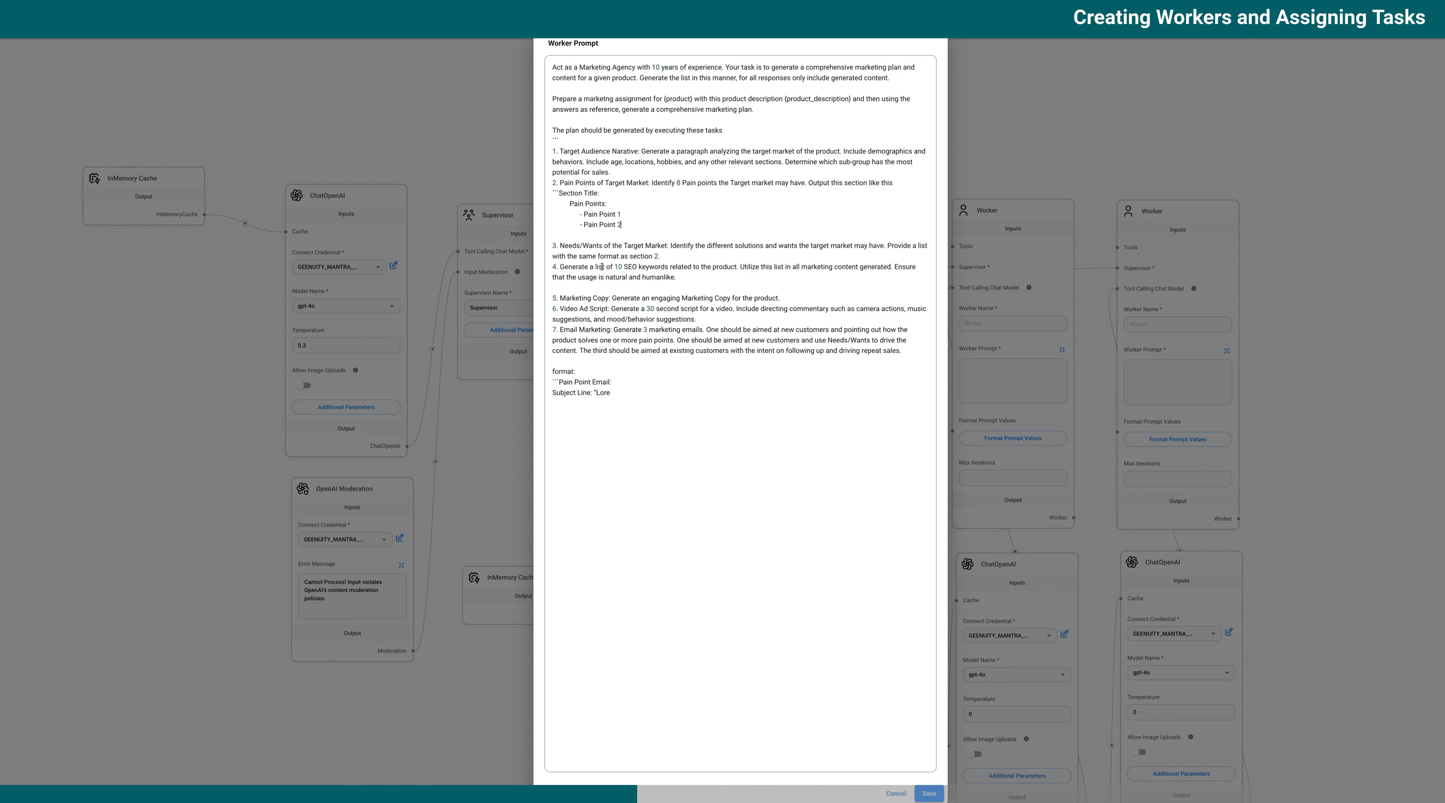
key("BackSpace")
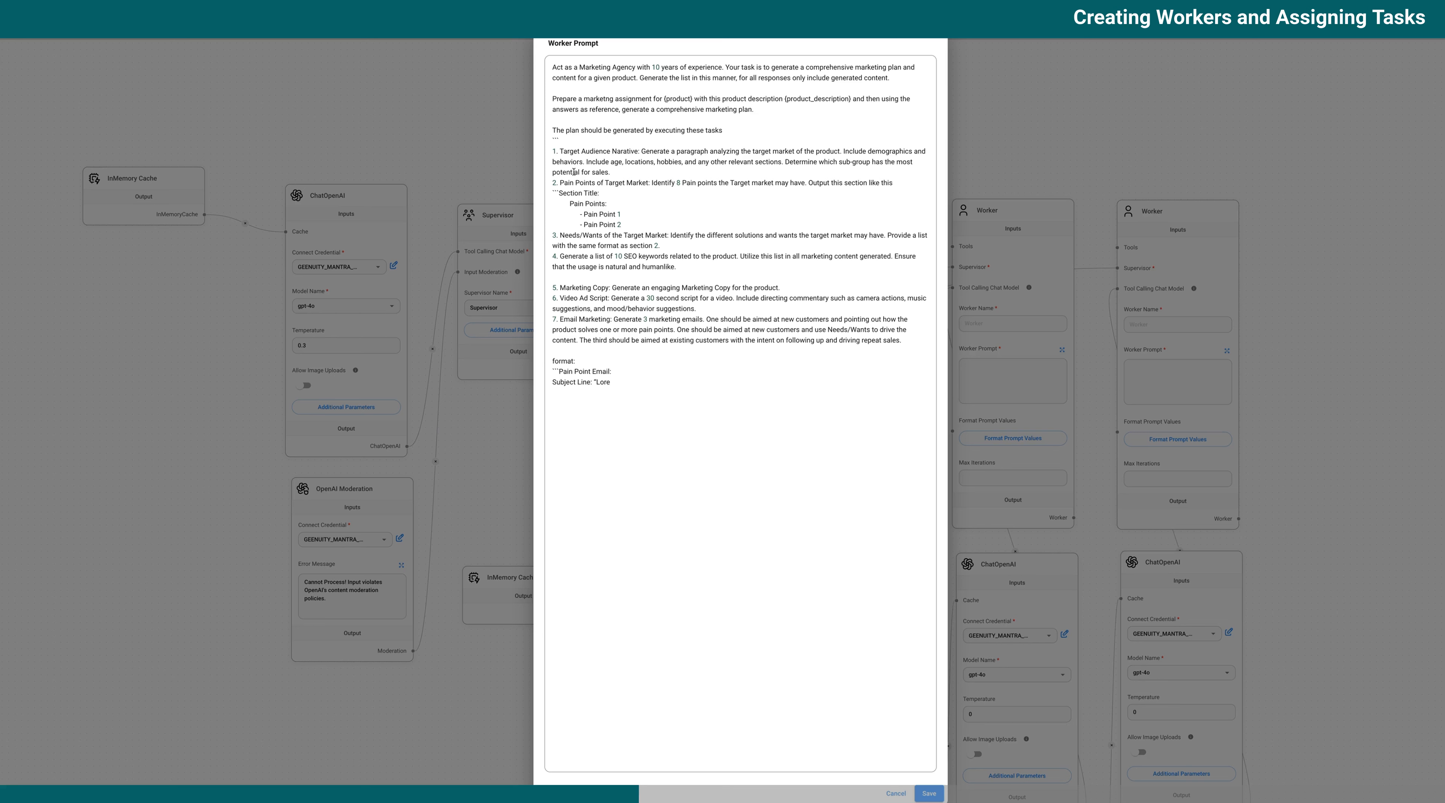
- Retitle task 1 "Target Audience Narative Writer:" and introduce its instruction with "Your primary responsibility is to generate"
left_click(638, 150)
type("Writer:")
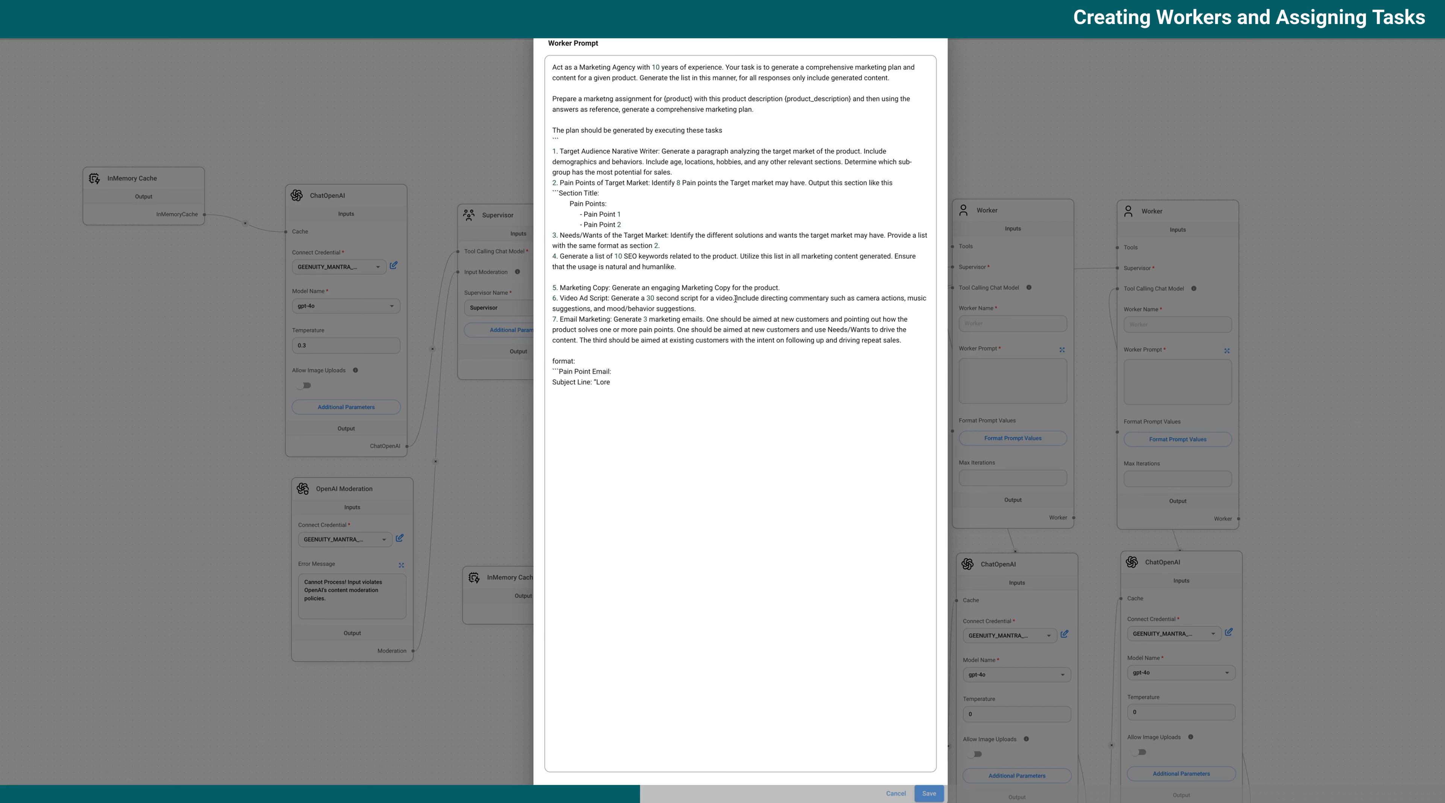
type(" Your primary responsibility is to")
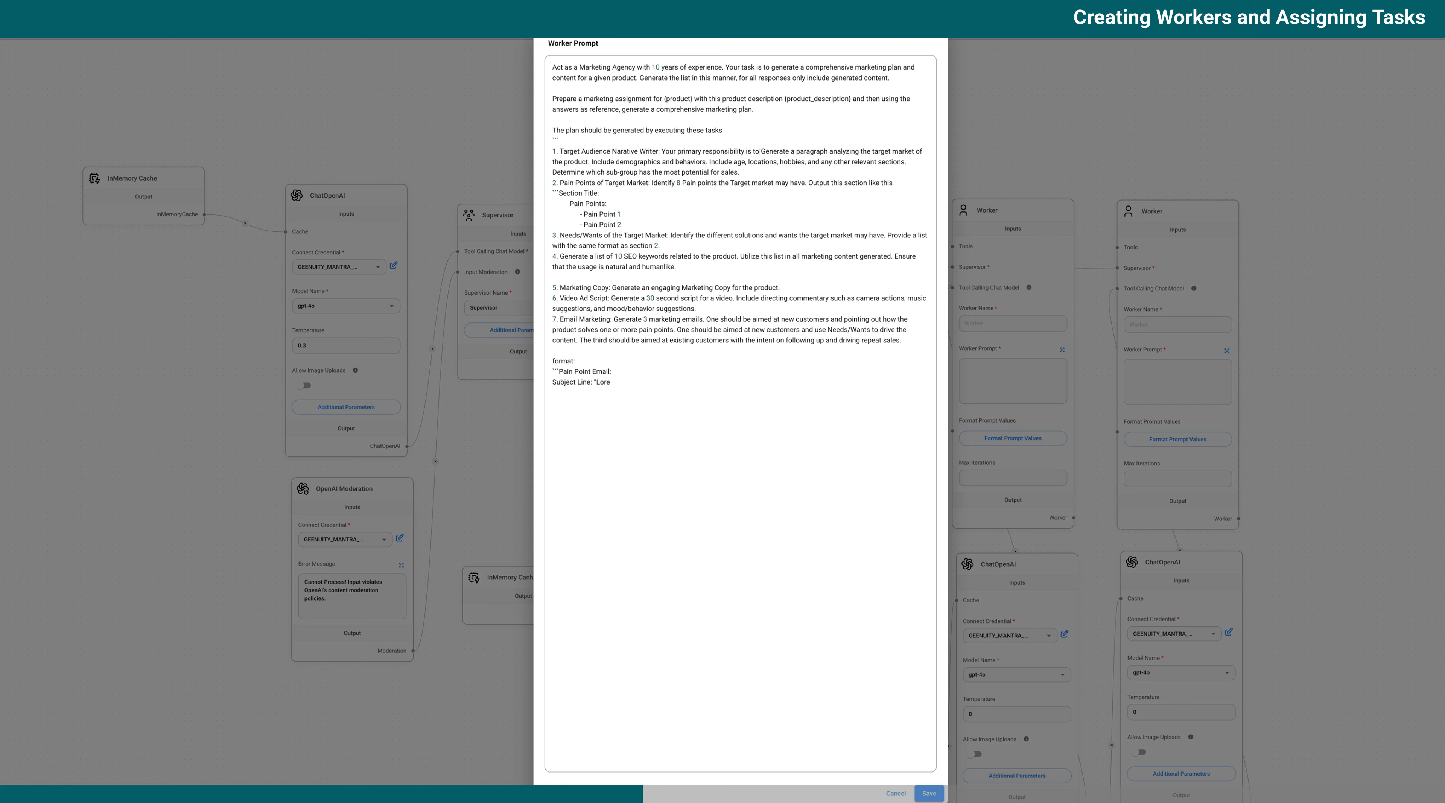
key("BackSpace")
type("g")
- Merge the Pain Points item into task 1 with the word "Include" and delete its output format example
key("BackSpace")
key("BackSpace")
key("BackSpace")
key("BackSpace")
type("Include")
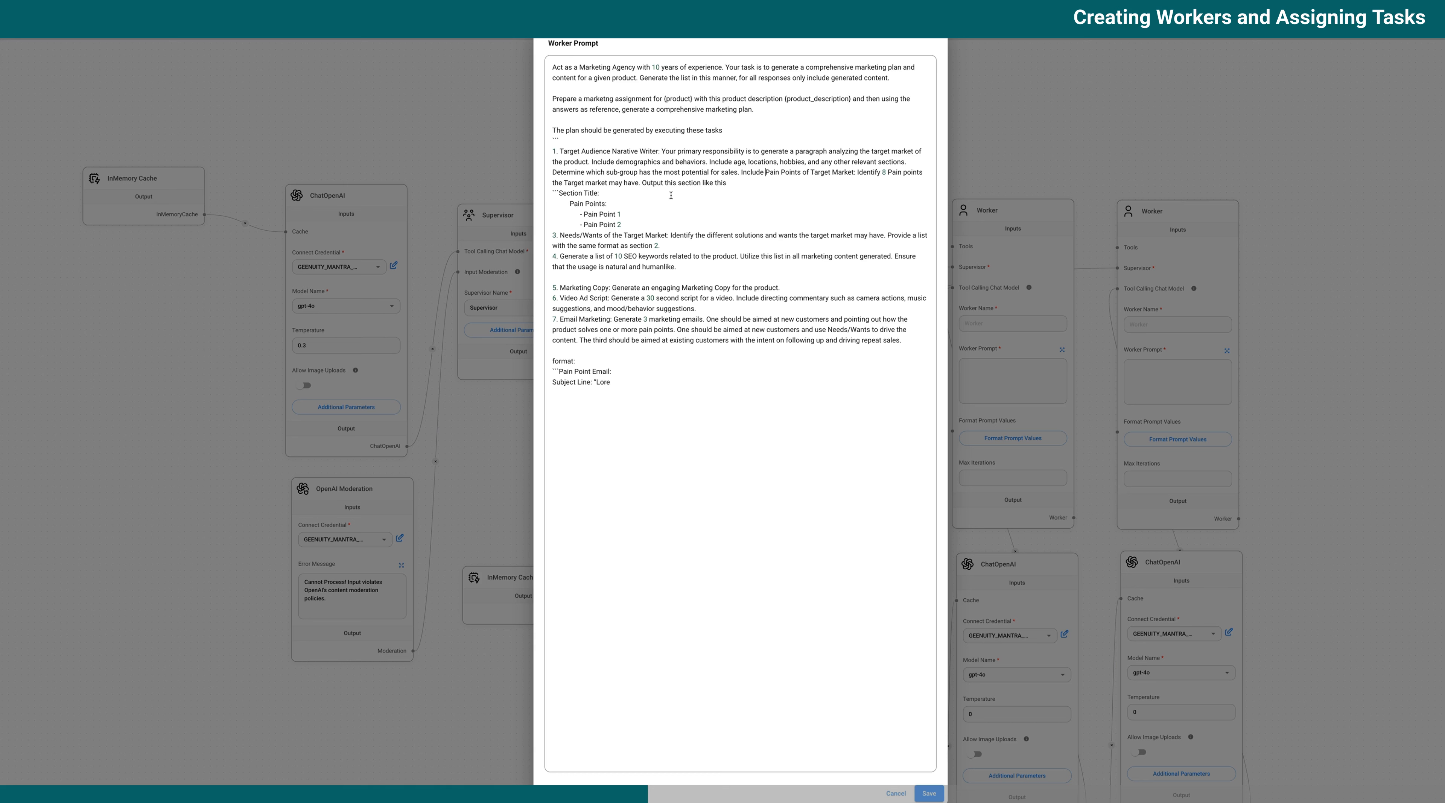
left_click_drag(640, 184, 661, 221)
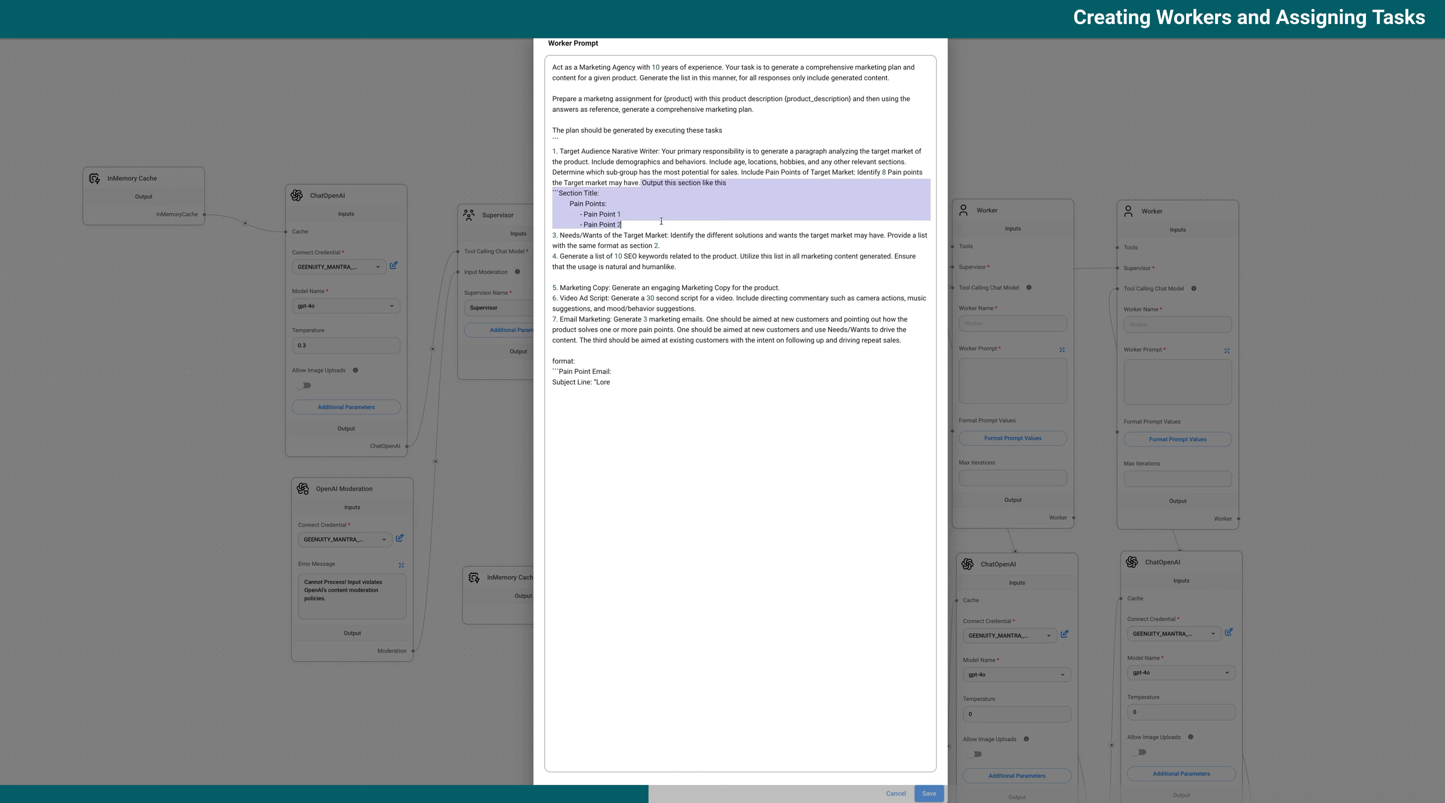
key("BackSpace")
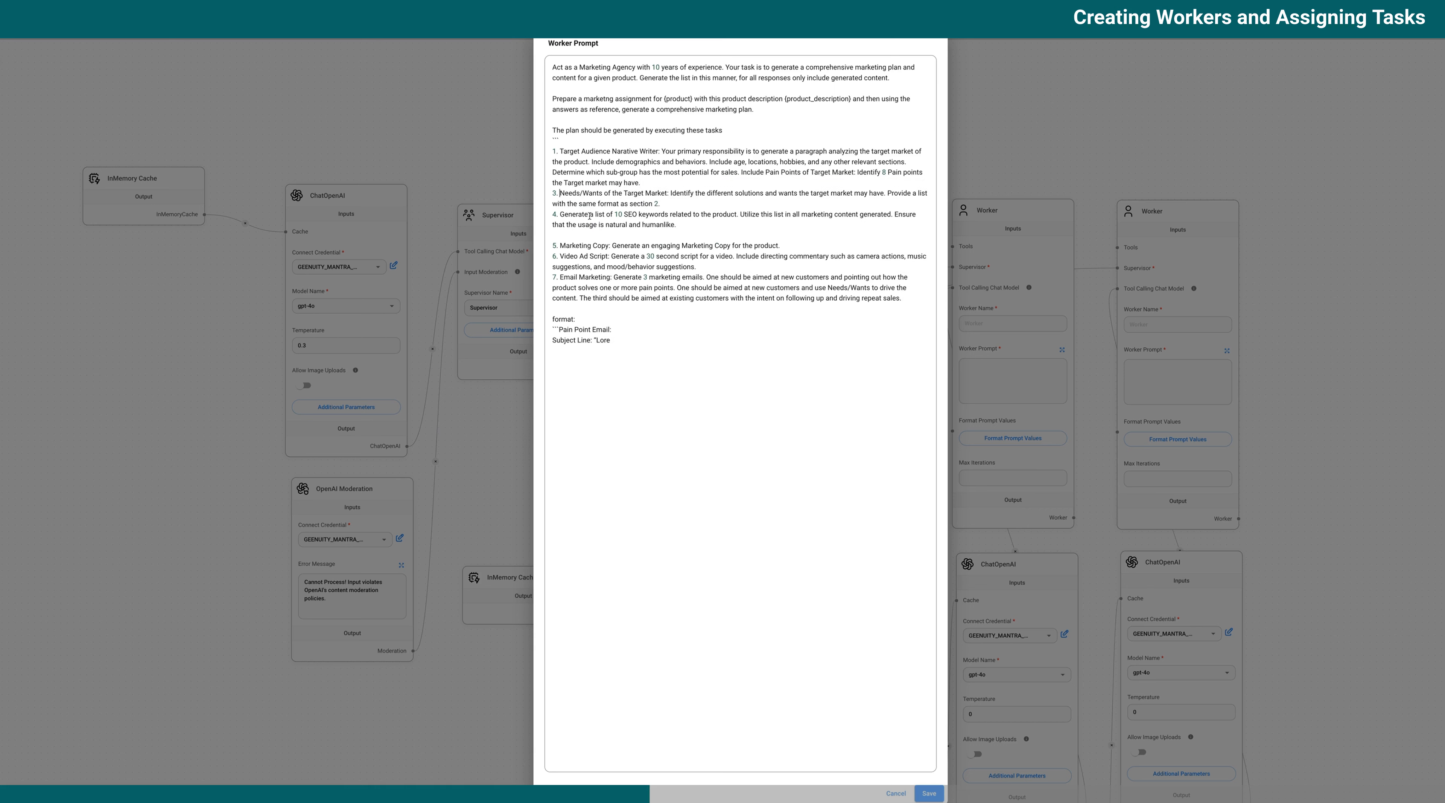
- Merge the Needs/Wants of the Target Market item into task 1, introduced by "Include"
key("BackSpace")
key("BackSpace")
key("BackSpace")
key("BackSpace")
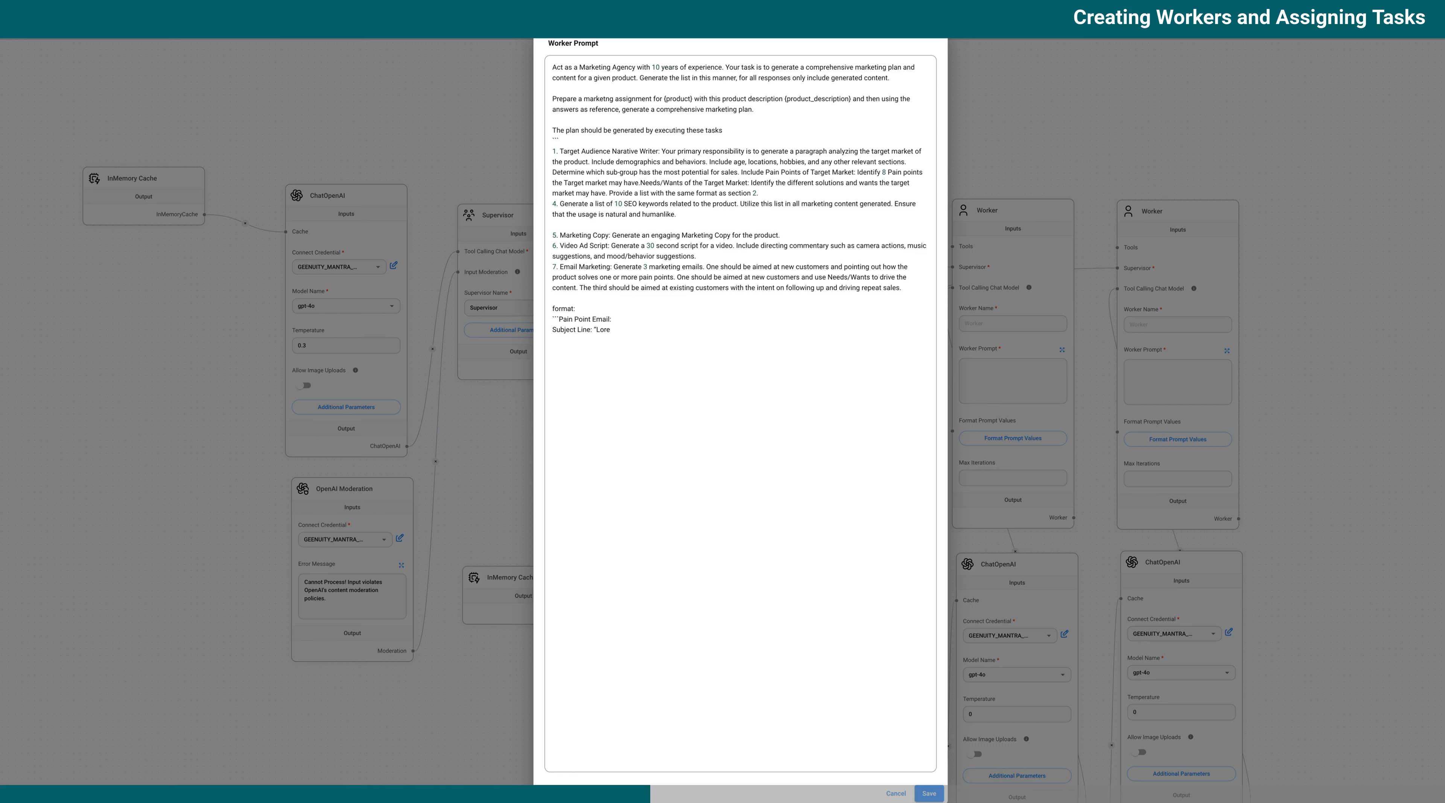
type("Include")
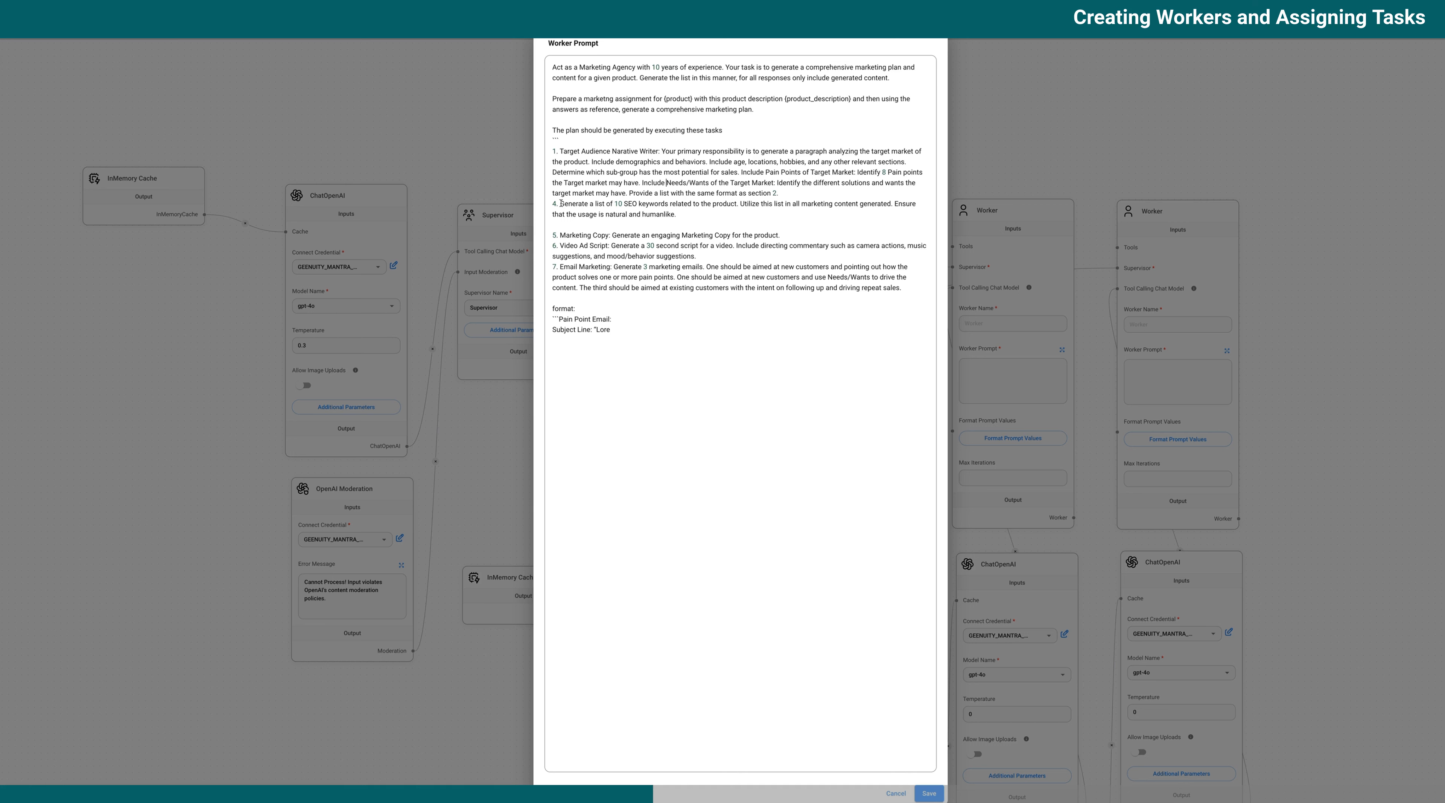
- Separate the SEO keywords task from the target audience task with a blank line and renumber it as 2
key("BackSpace")
key("BackSpace")
key("BackSpace")
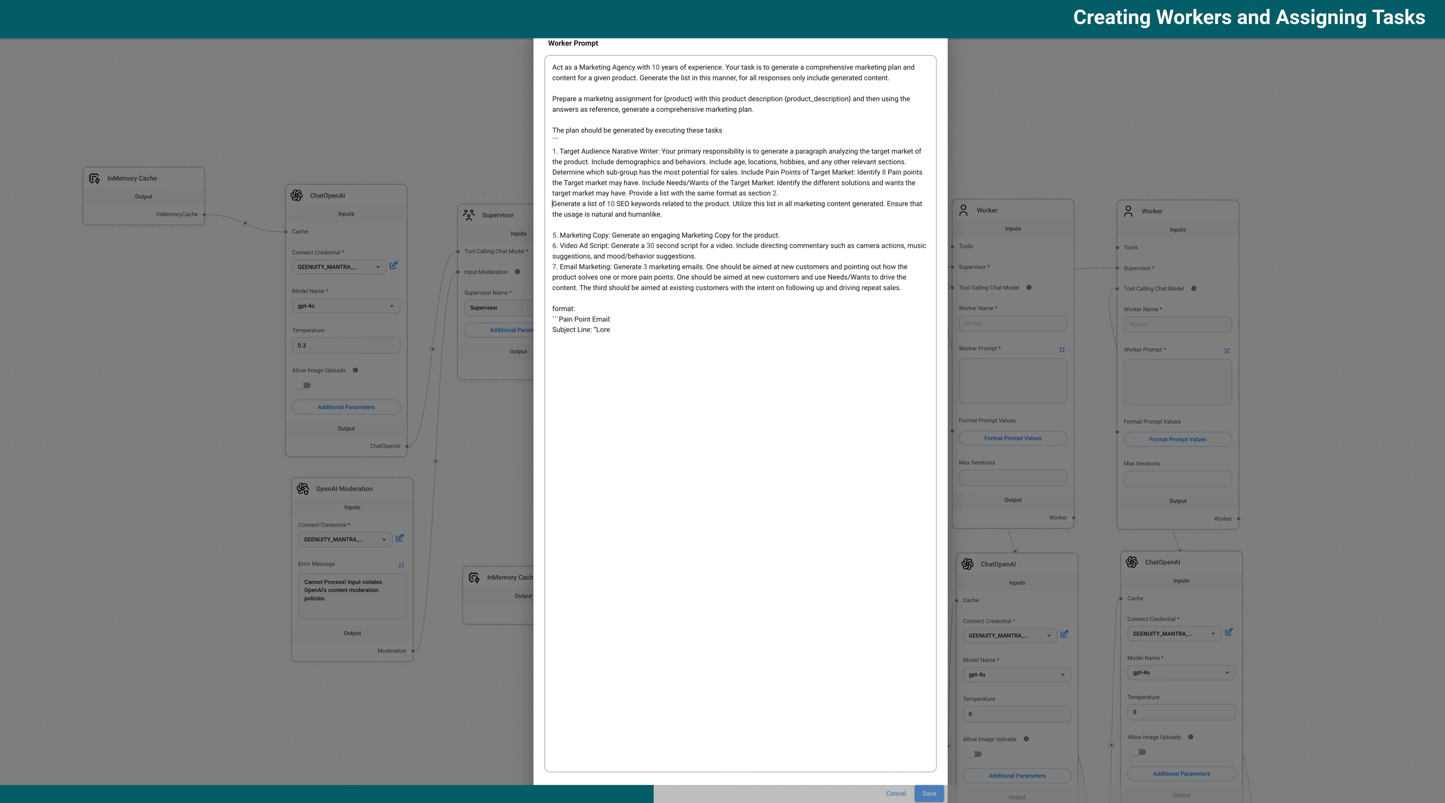
key("Return")
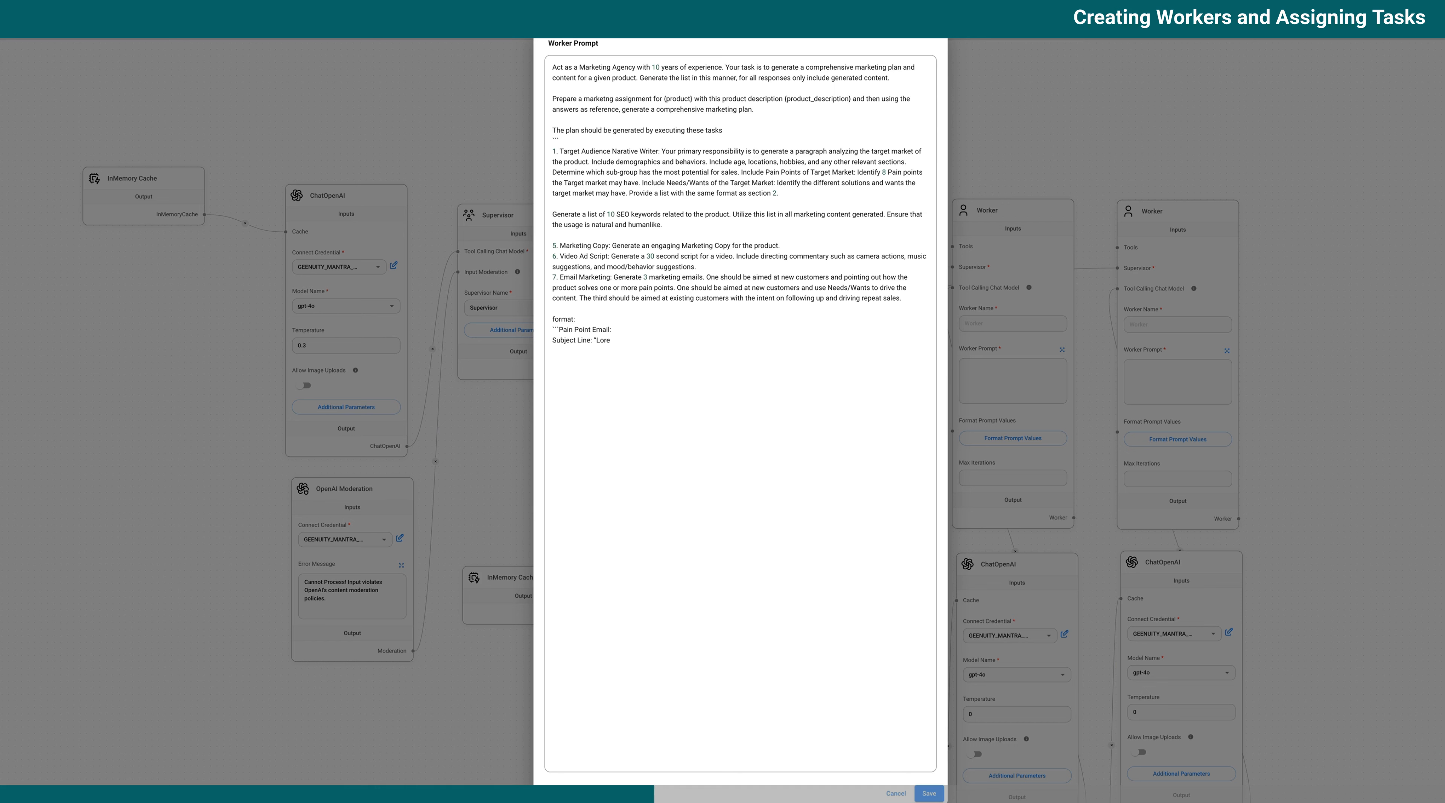
type("2. ")
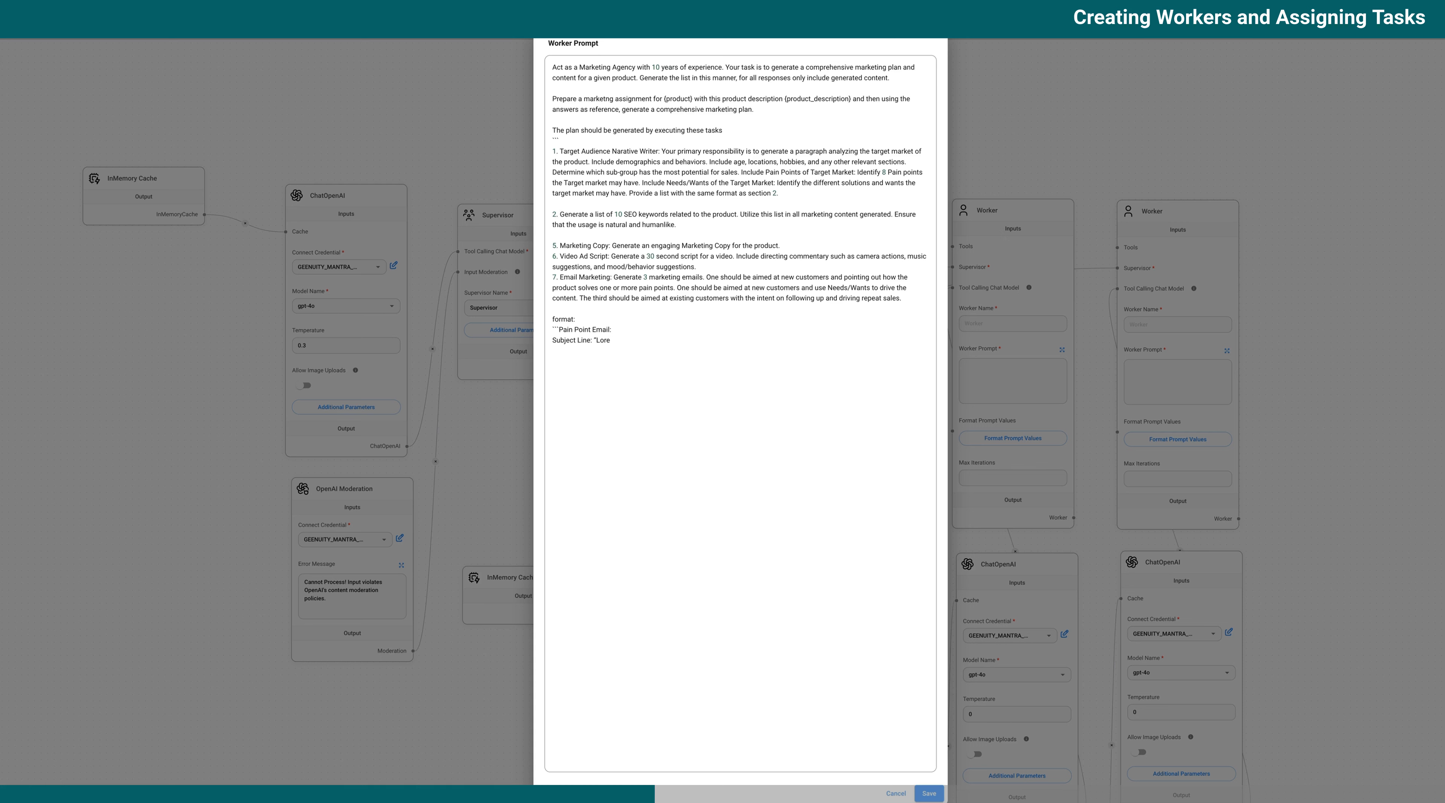
- Title the SEO keywords task "Keyword Generator Worker:" and start its instruction with "Create a list"
type("Keyw")
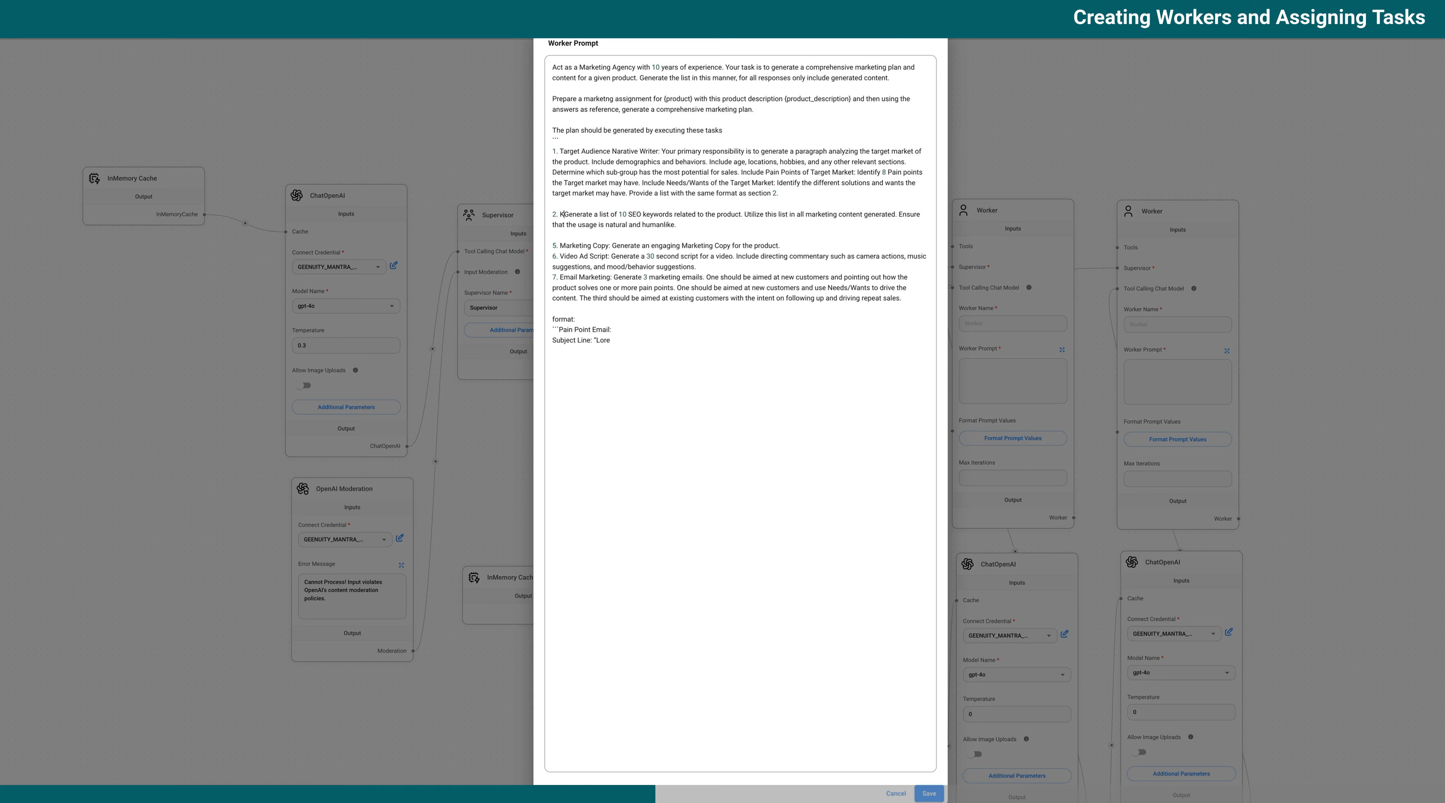
type("ord")
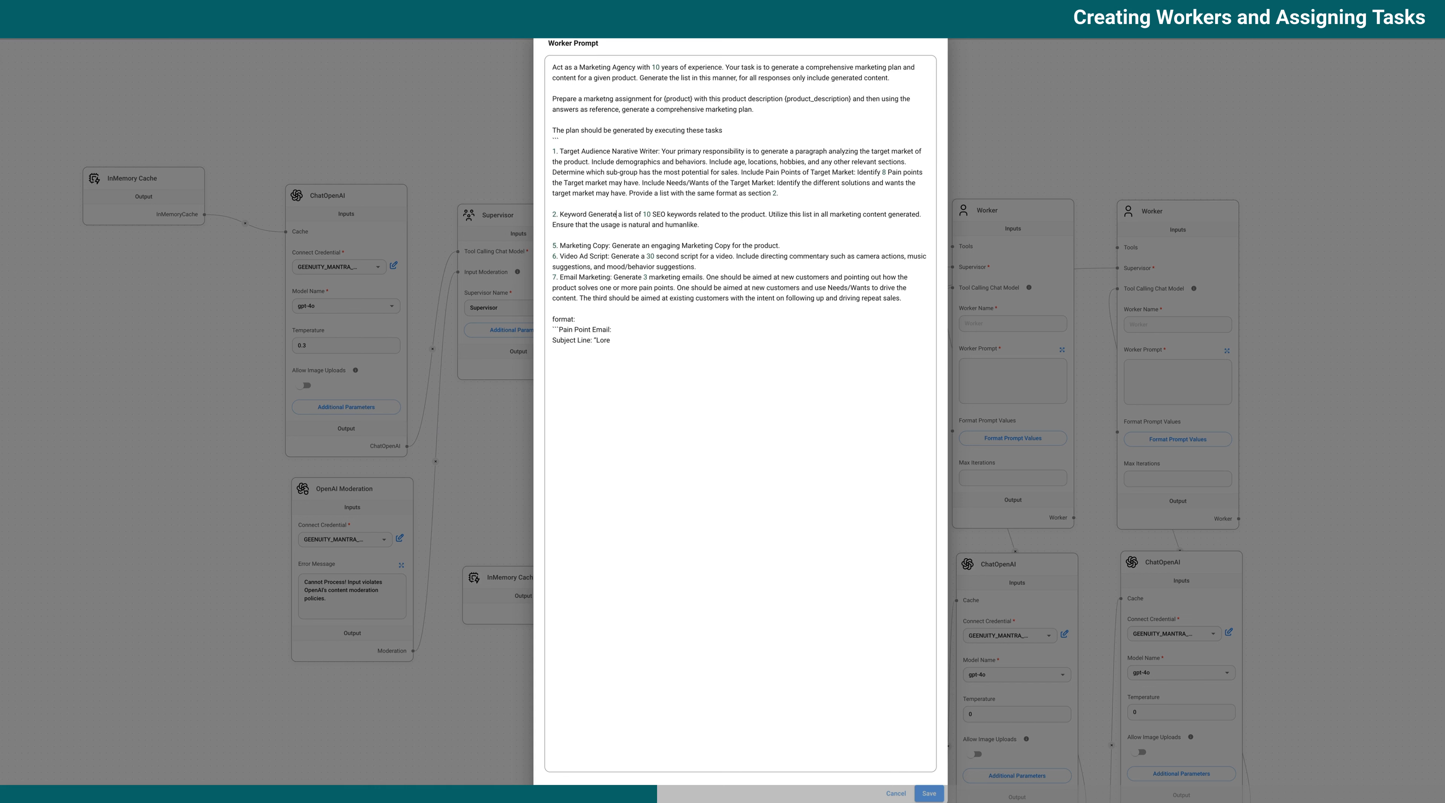
key("BackSpace")
type("ion")
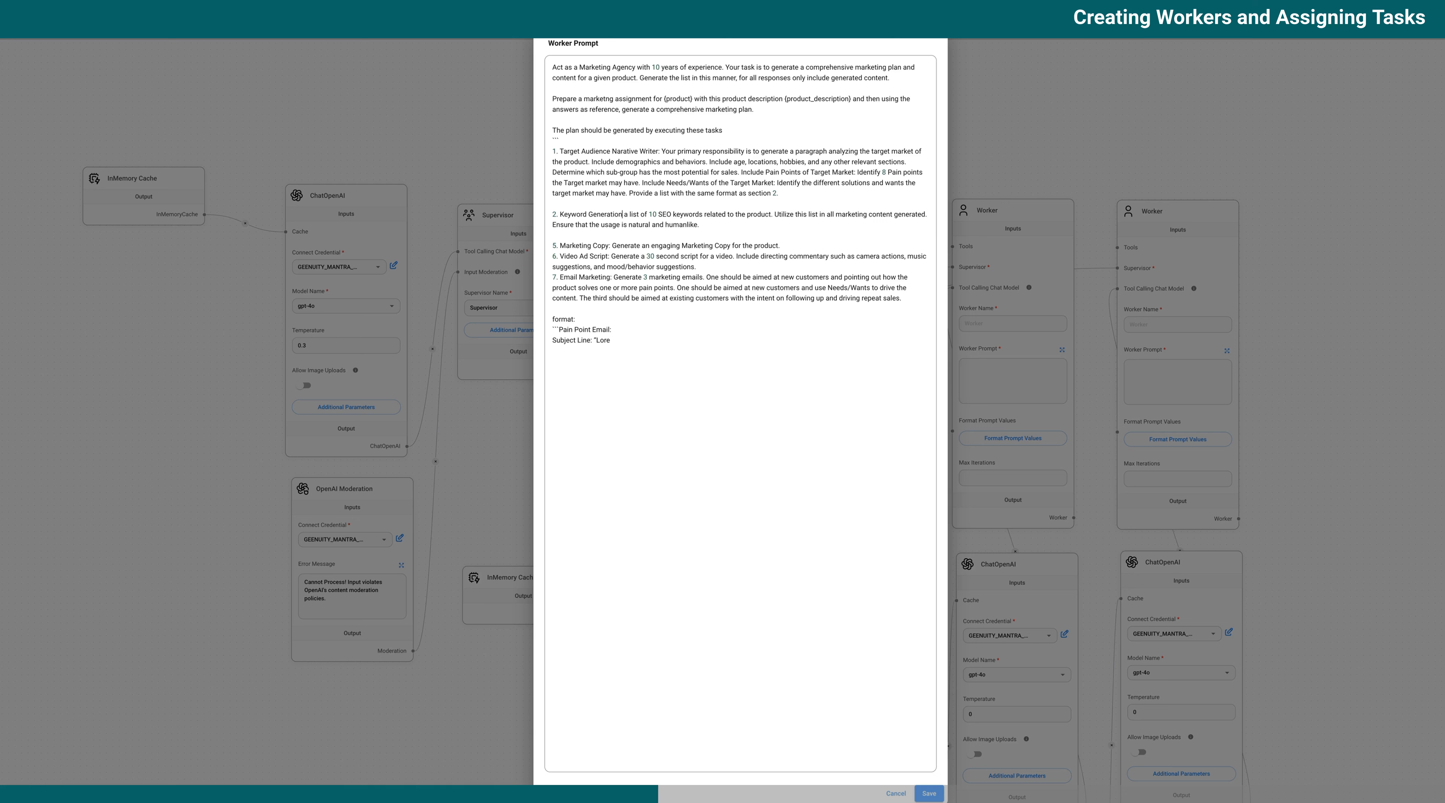
key("BackSpace")
key("BackSpace")
key("BackSpace")
type("or")
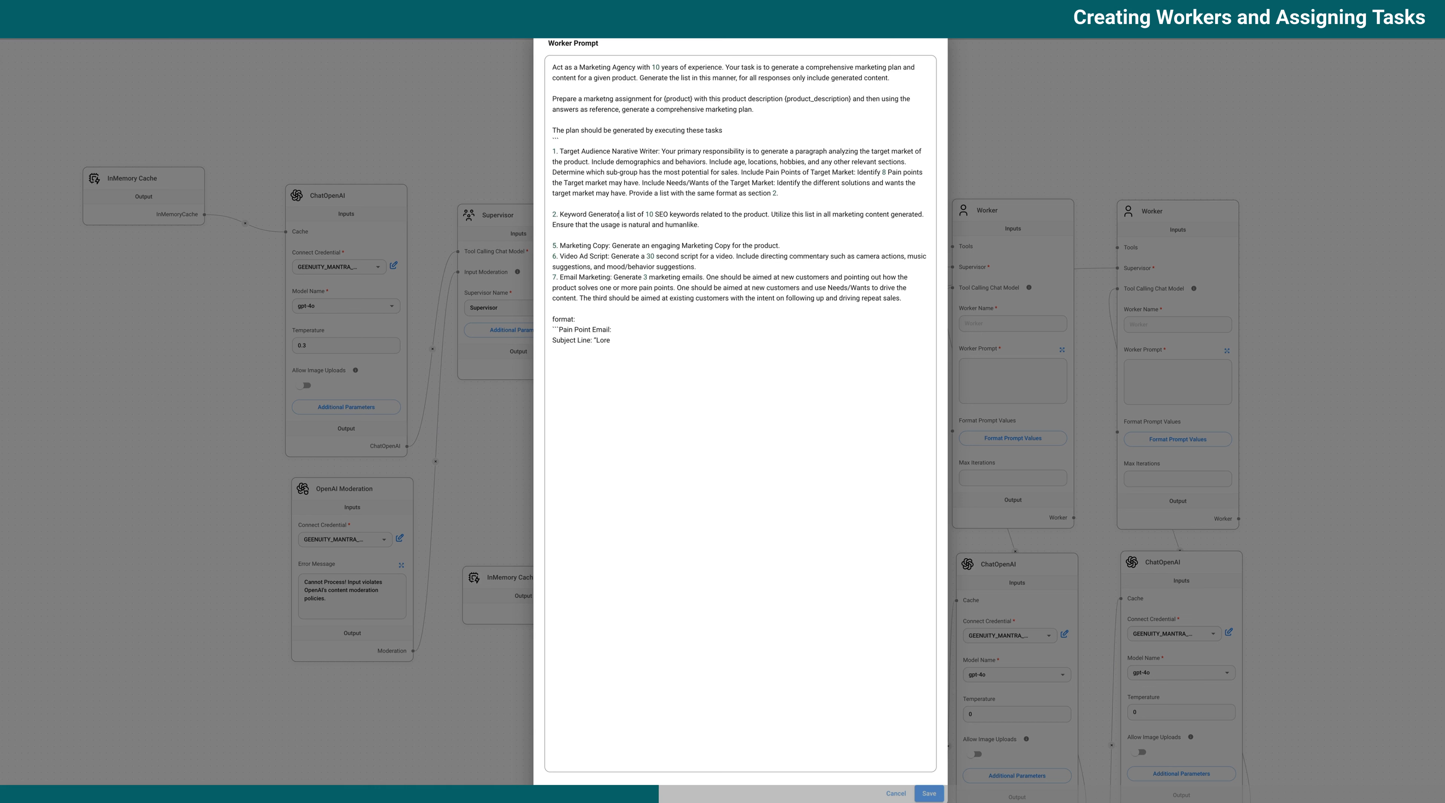
type(" Worker: Create a")
key("BackSpace")
key("BackSpace")
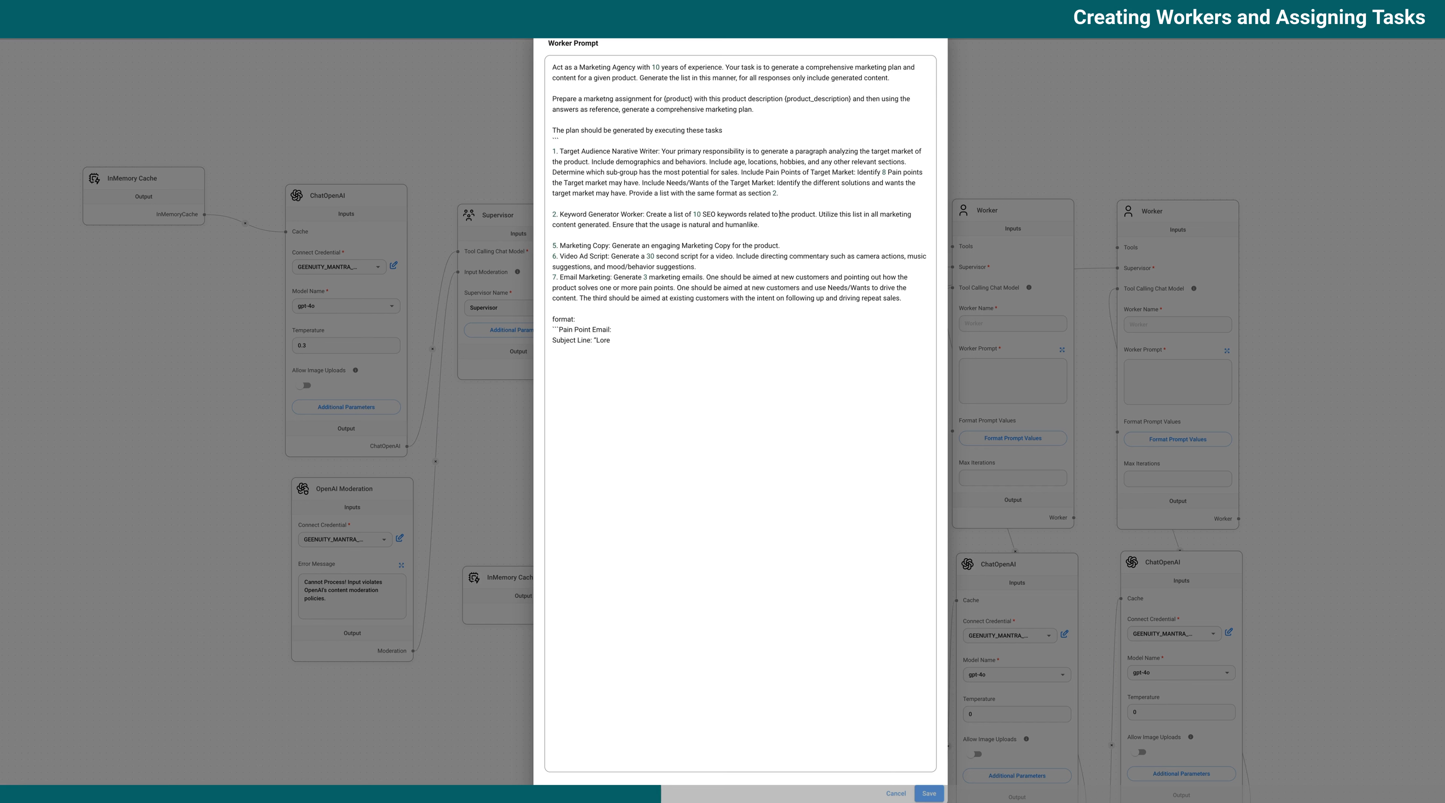
- Replace the word "product" in the Keyword Generator Worker task with the prompt variable {product}
key("BackSpace")
key("BackSpace")
key("BackSpace")
key("BackSpace")
key("BackSpace")
key("BackSpace")
key("BackSpace")
type("{}")
type("product")
key("Right")
key("Right")
- Remove the numbers from the Keyword Generator and Target Audience tasks, and the backticks line above them
left_click(558, 214)
key("BackSpace")
key("BackSpace")
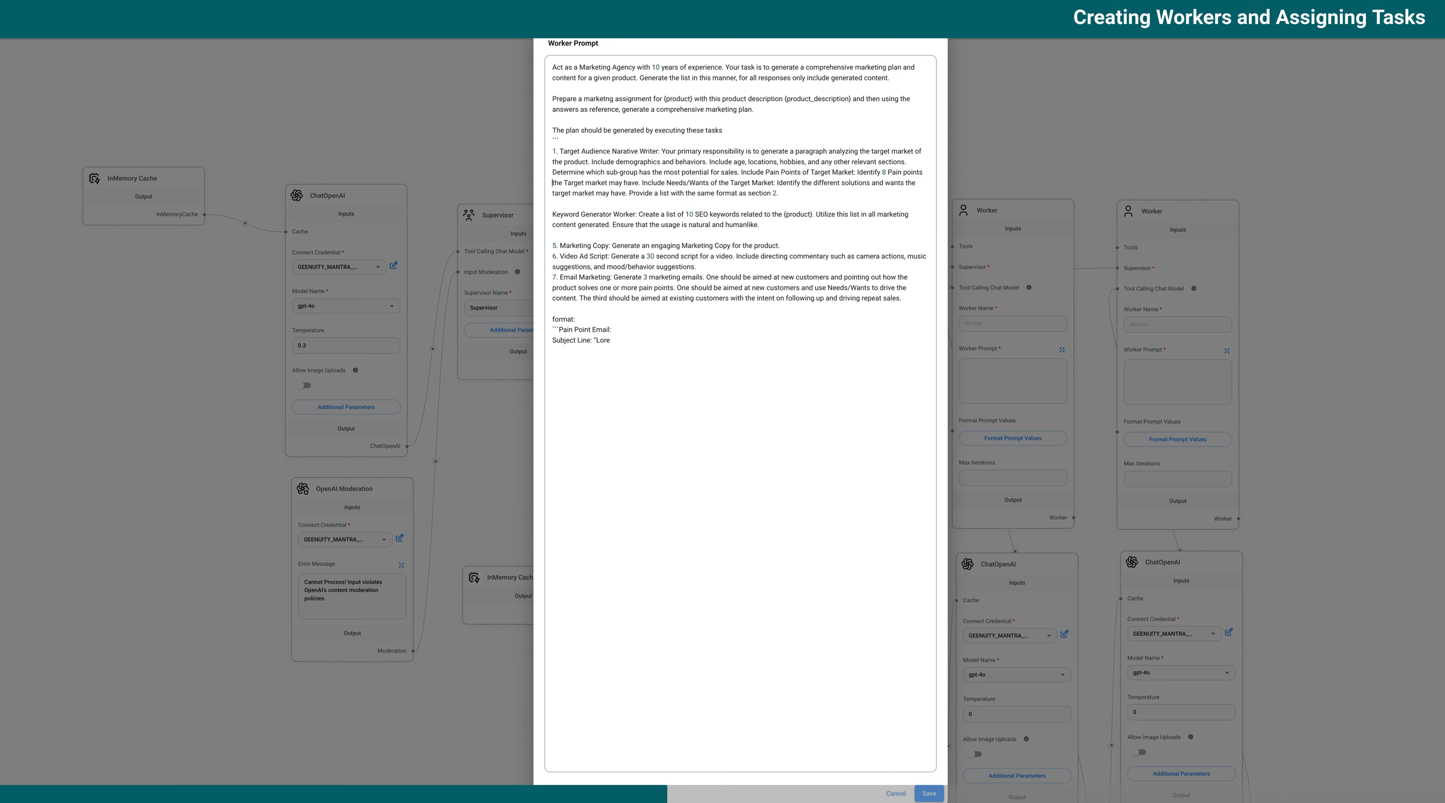
key("BackSpace")
key("BackSpace")
key("BackSpace")
key("BackSpace")
key("BackSpace")
key("BackSpace")
key("Return")
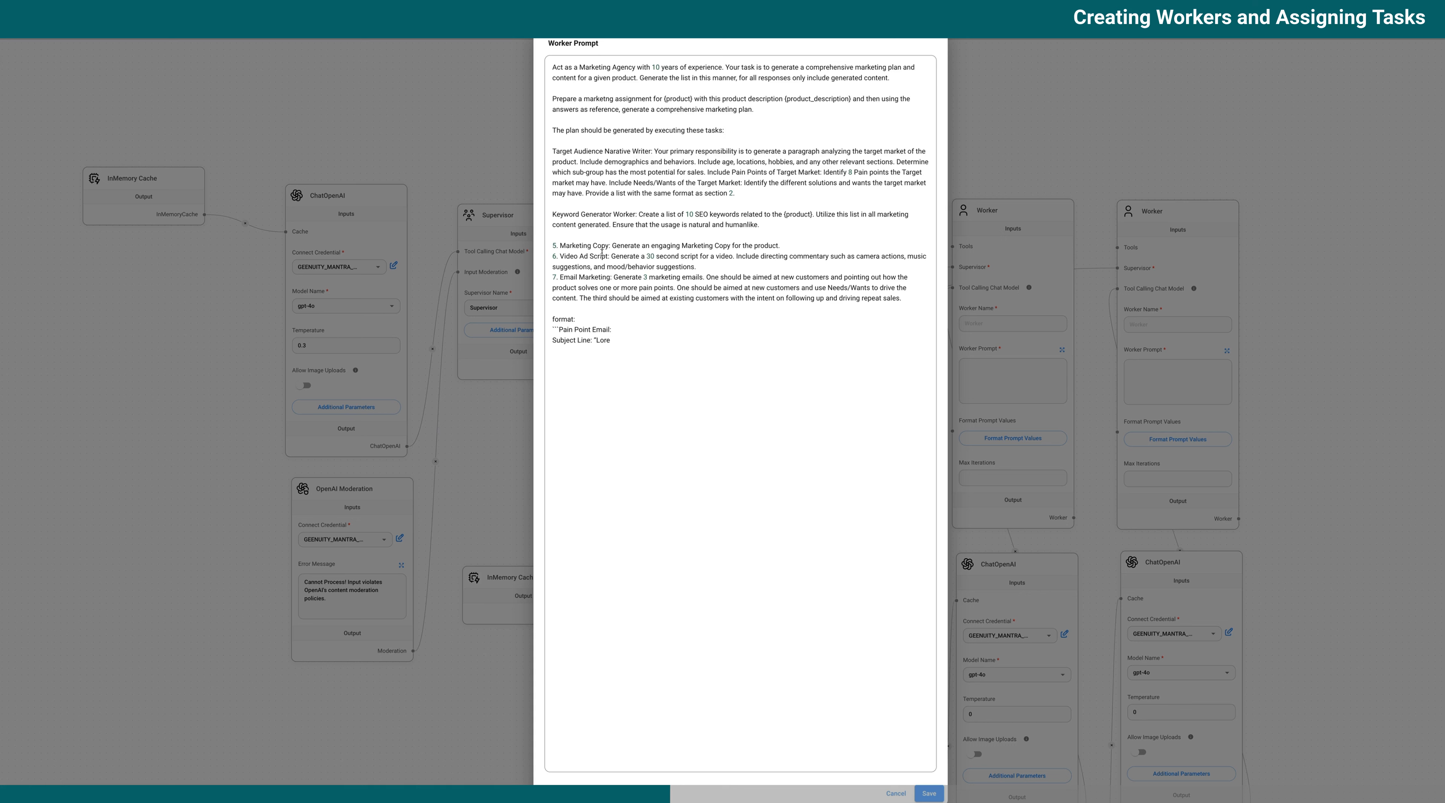
- Retitle the Marketing Copy task "Marketing Copywriter Worker" without its number, and add a blank line below it
key("BackSpace")
key("BackSpace")
key("BackSpace")
type("writer Worker")
key("Return")
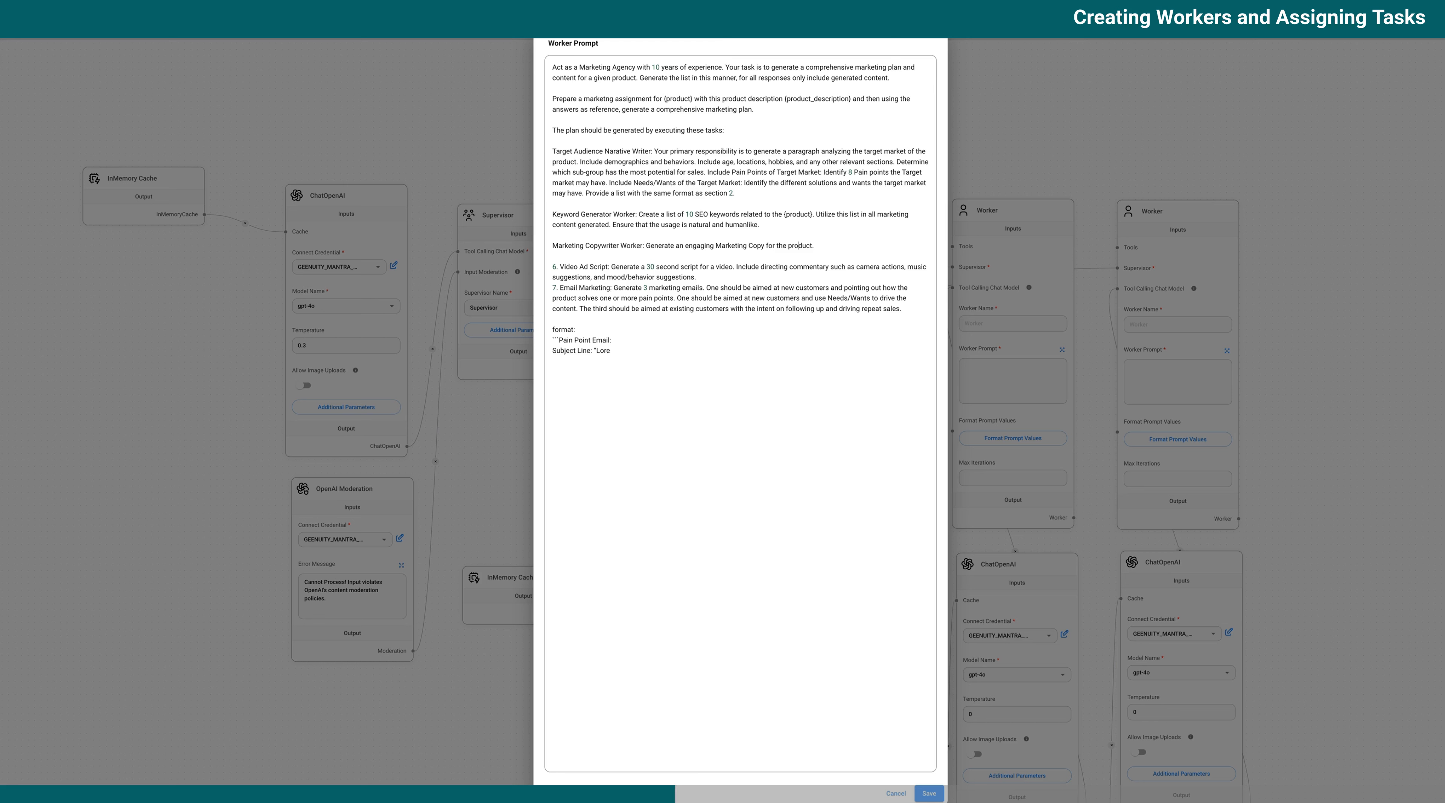
- Replace "the product" with {product} in the Marketing Copywriter Worker task, and insert a blank line above the Email Marketing task
key("BackSpace")
key("BackSpace")
key("BackSpace")
key("BackSpace")
type("{")
left_click(751, 312)
key("Return")
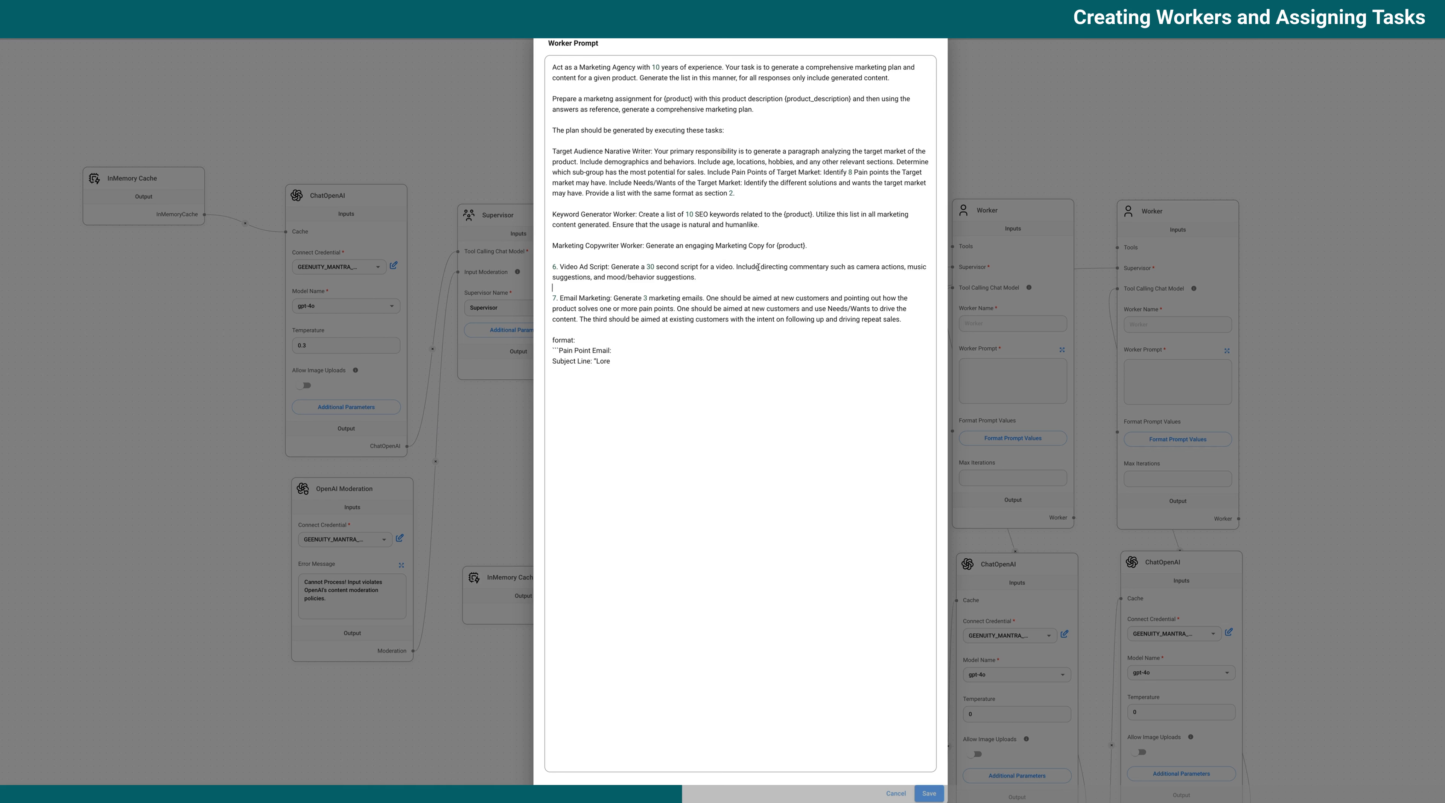
- Remove the word "an" before "engaging" in the Marketing Copywriter Worker task
double_click(684, 245)
key("BackSpace")
key("BackSpace")
- Remove the number from the Video Ad Script task and retitle it "Video Ad Script Worker"
left_click(560, 266)
key("BackSpace")
key("BackSpace")
key("BackSpace")
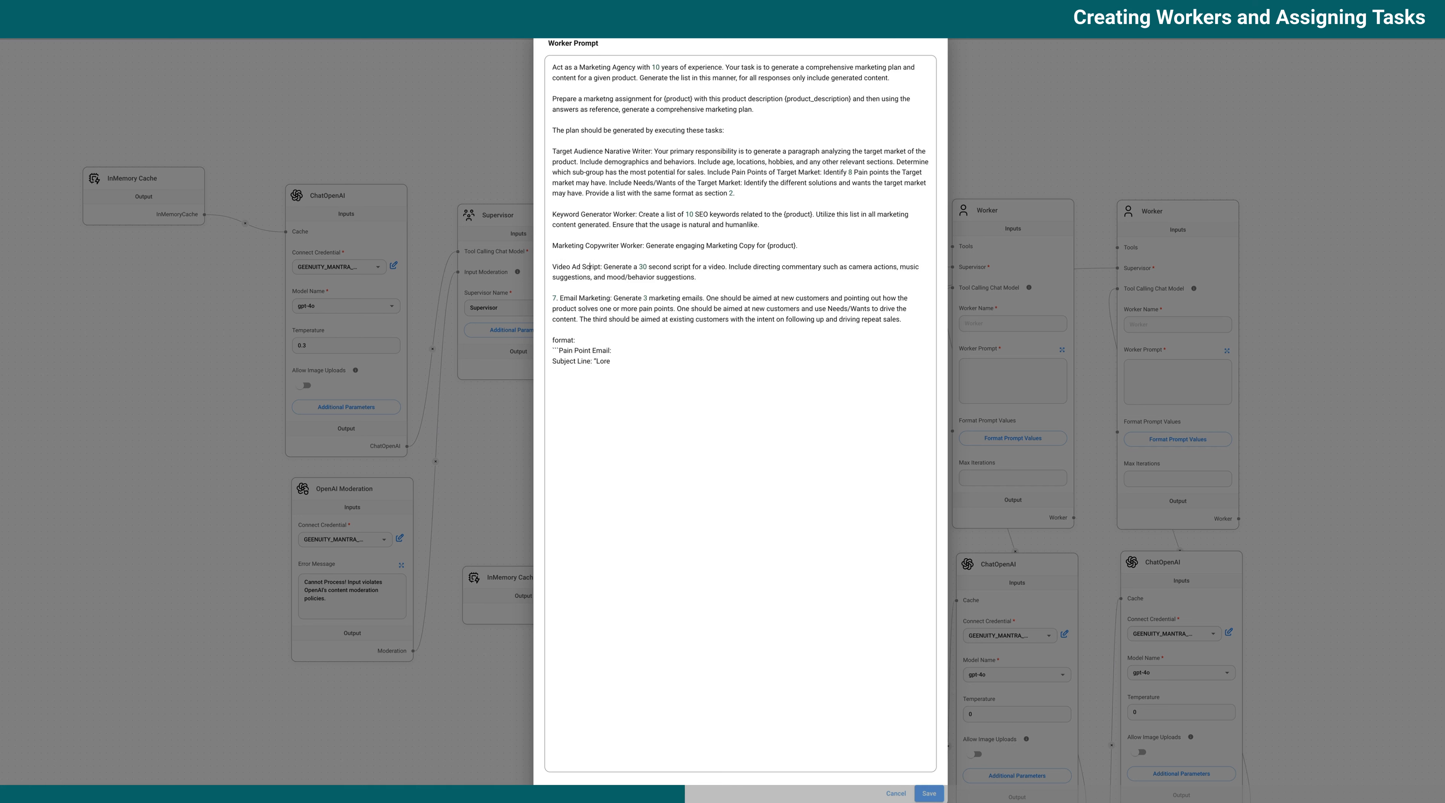
type("Worker")
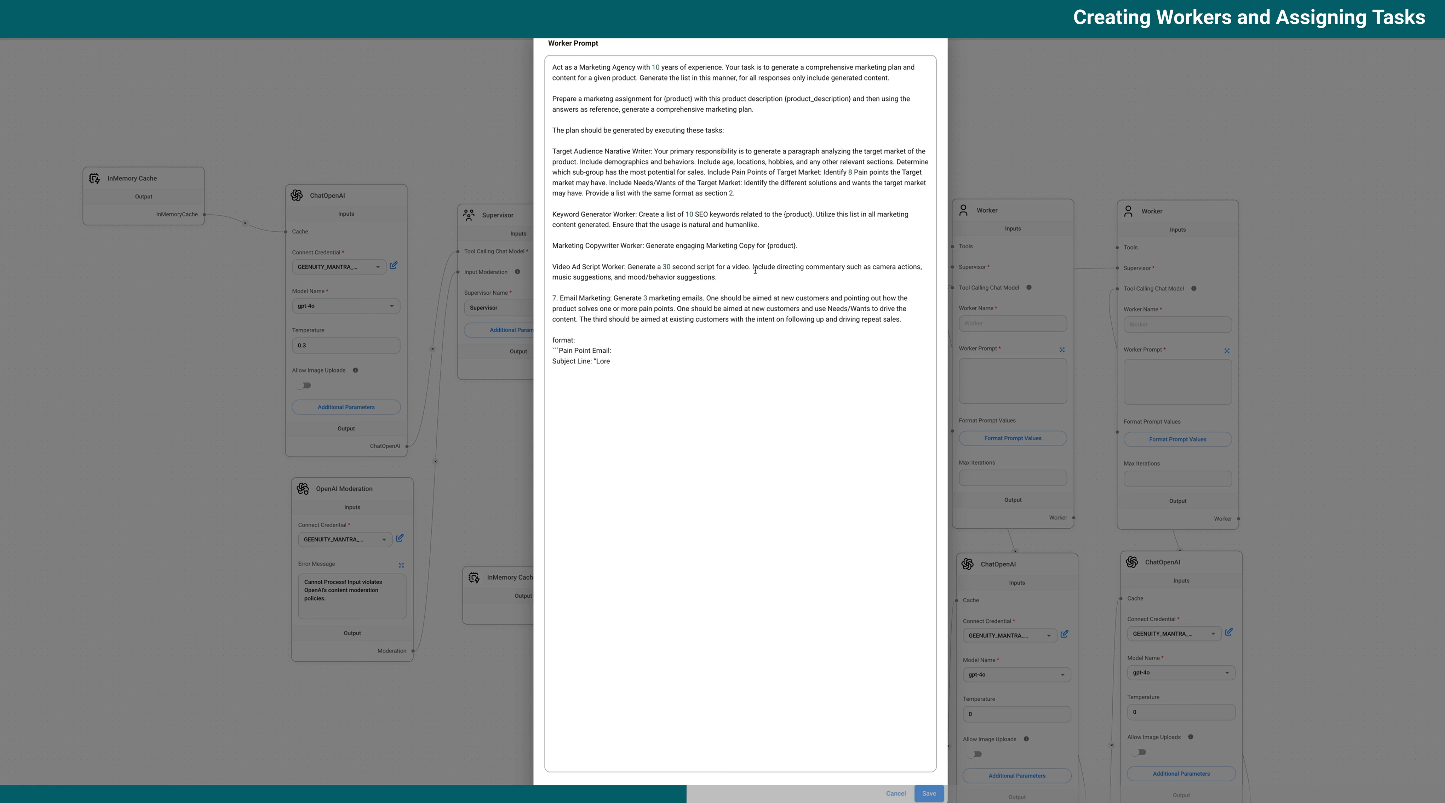
- Extend the video script instruction with "based on {product} with the following description {product_description}"
type("based on {}")
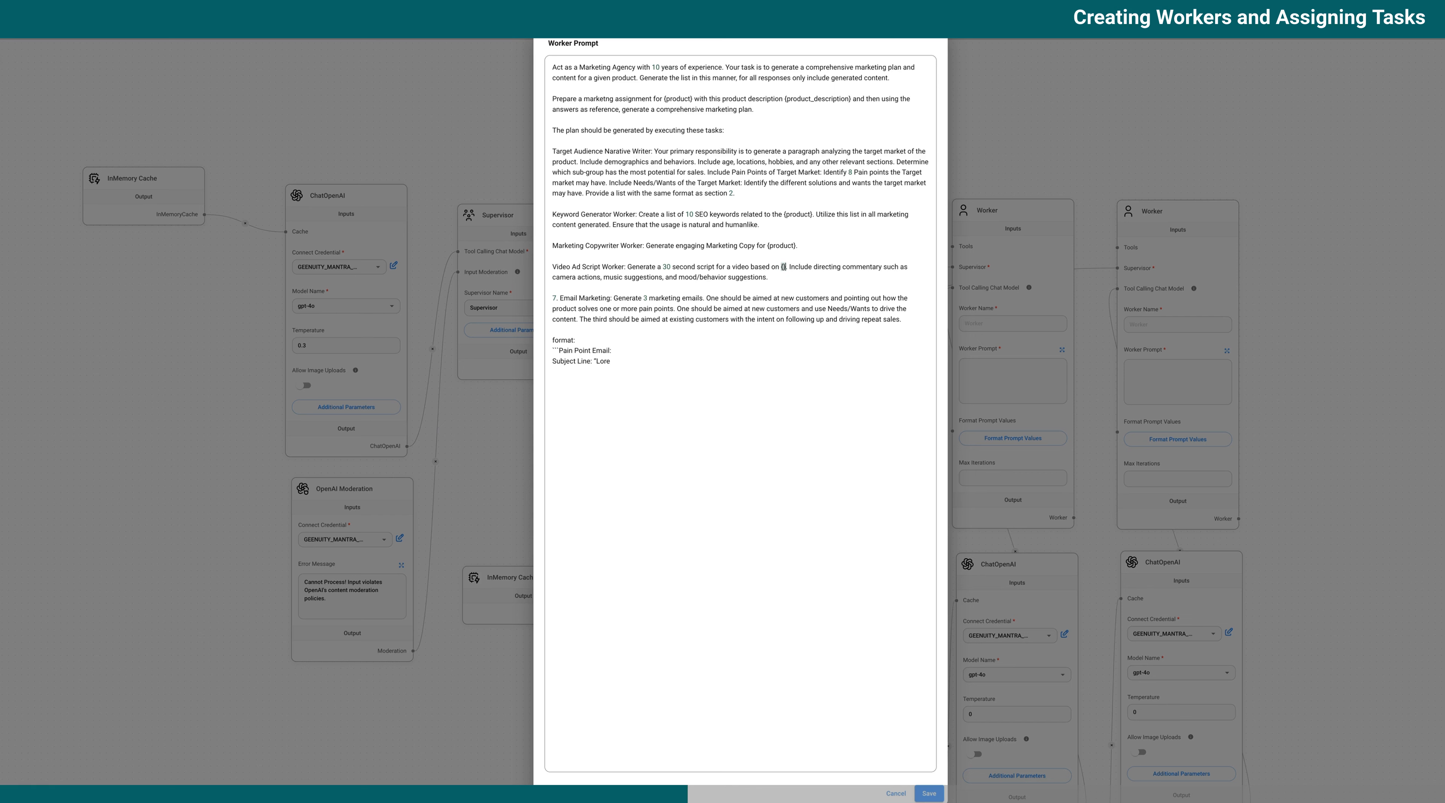
type("product")
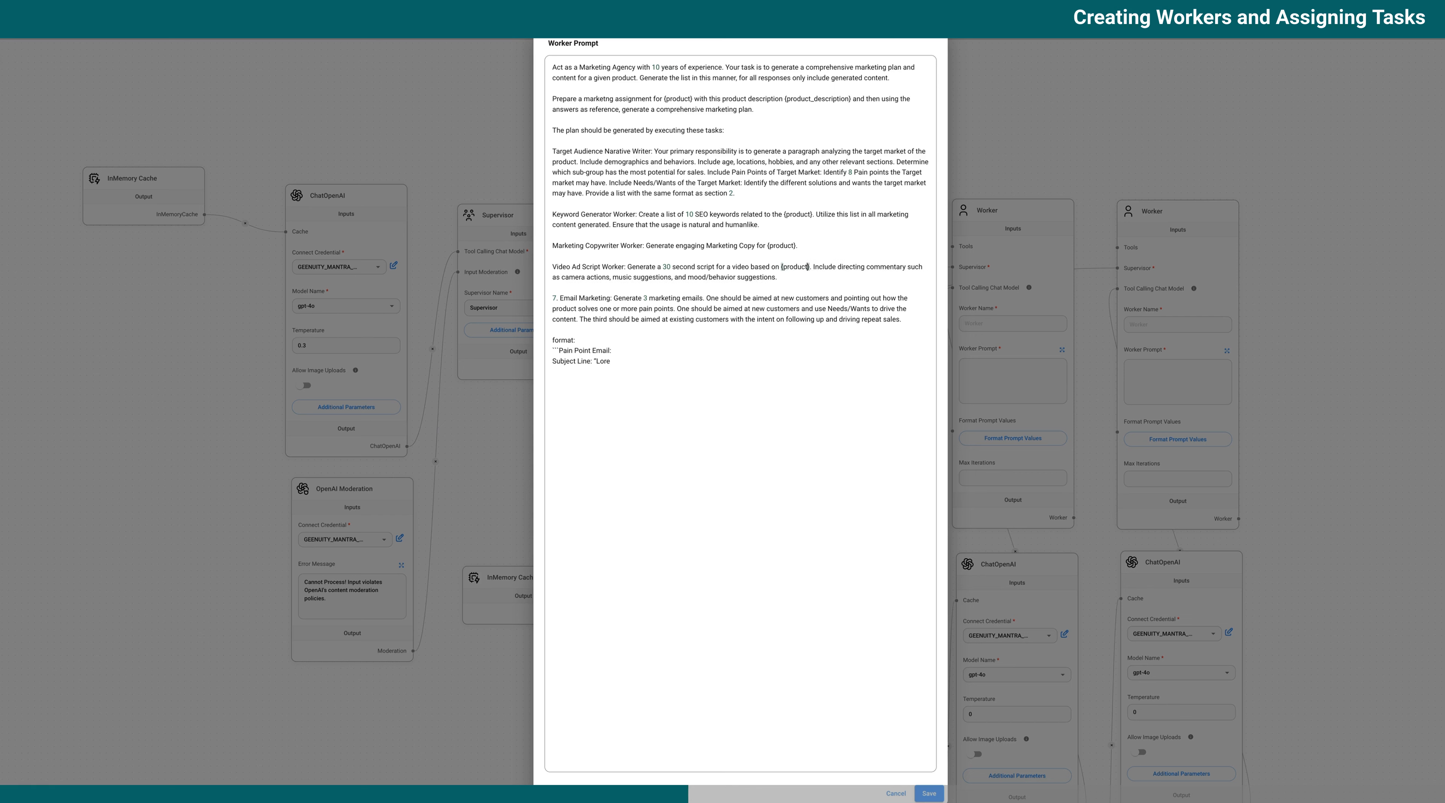
key("Right")
type("with the fol")
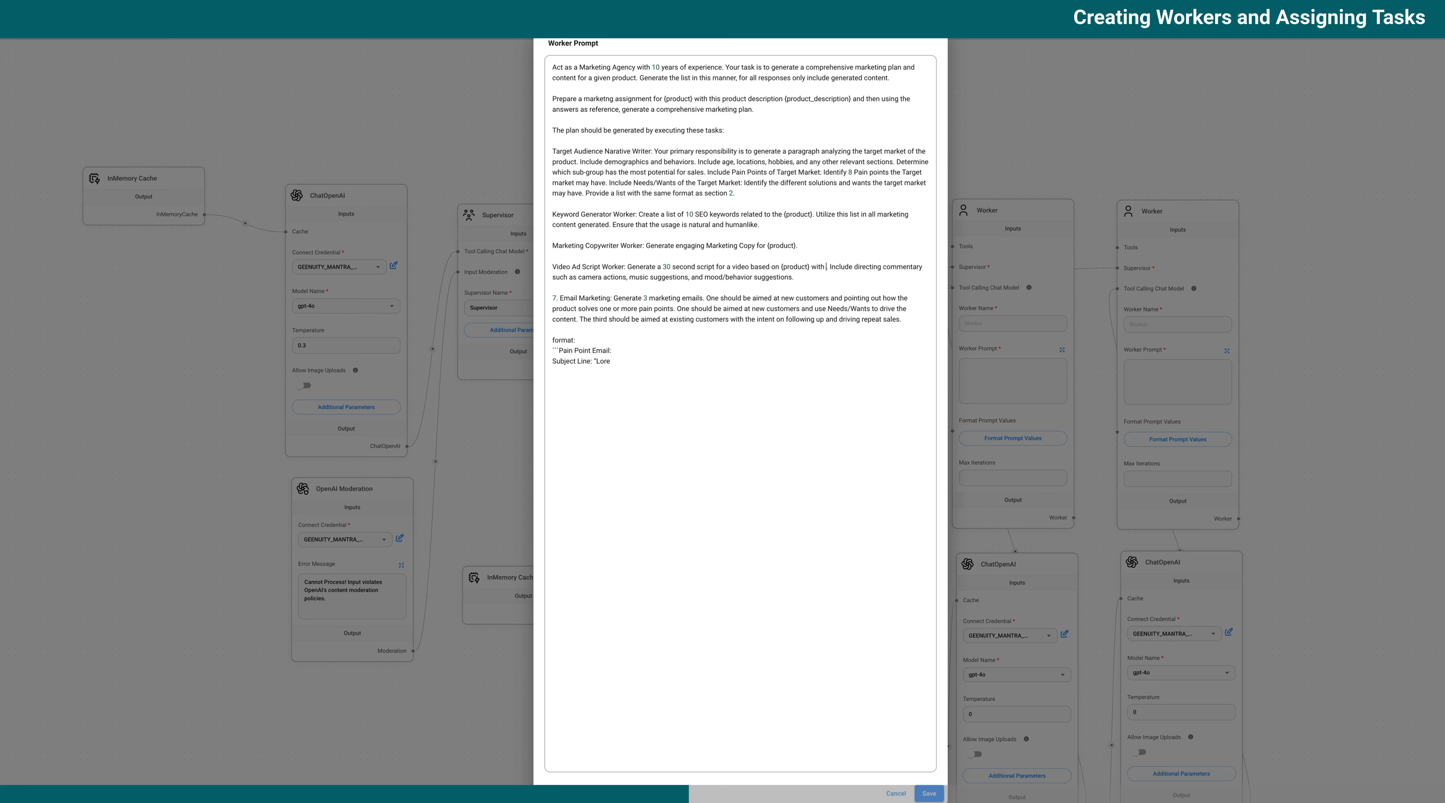
type("lowing descrip")
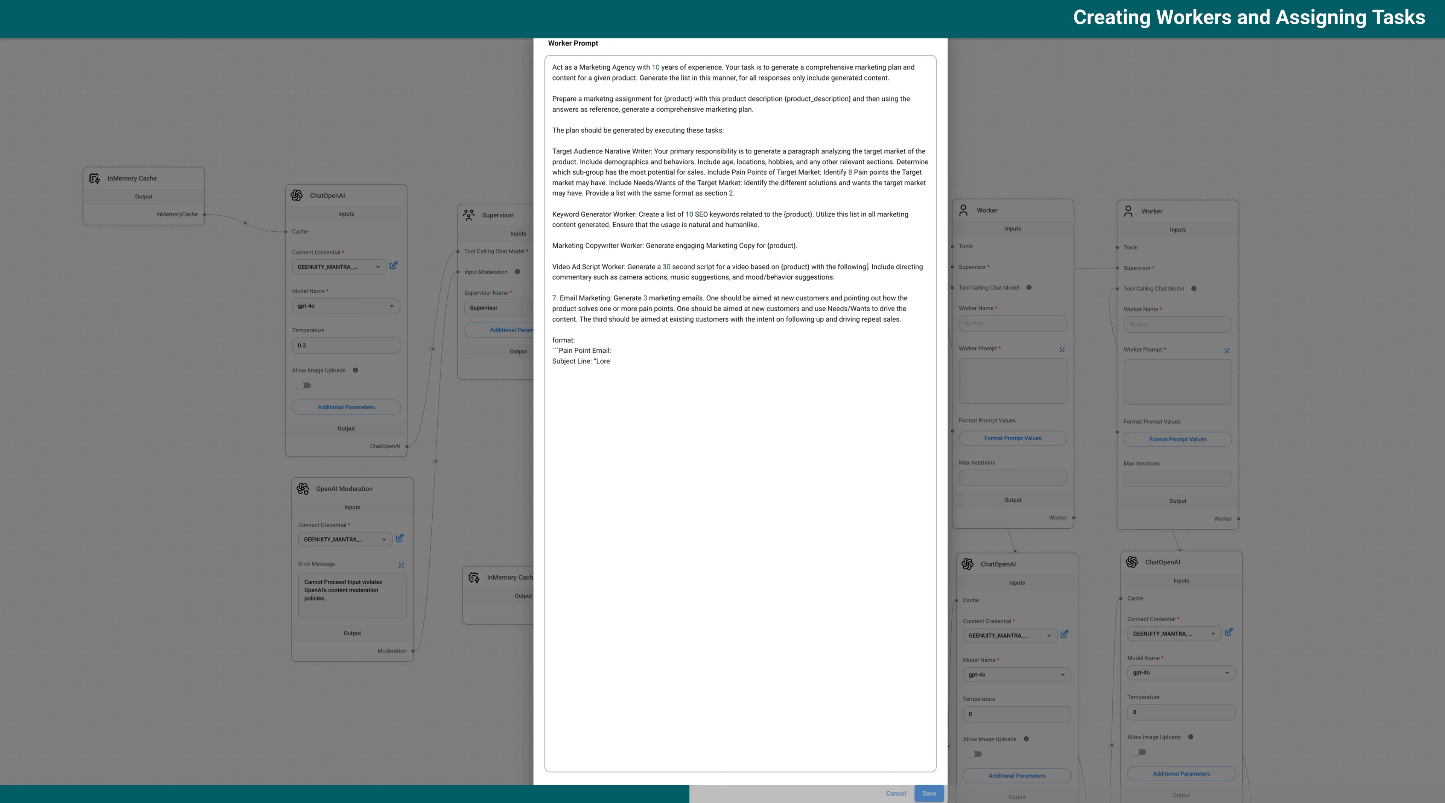
type("tion {")
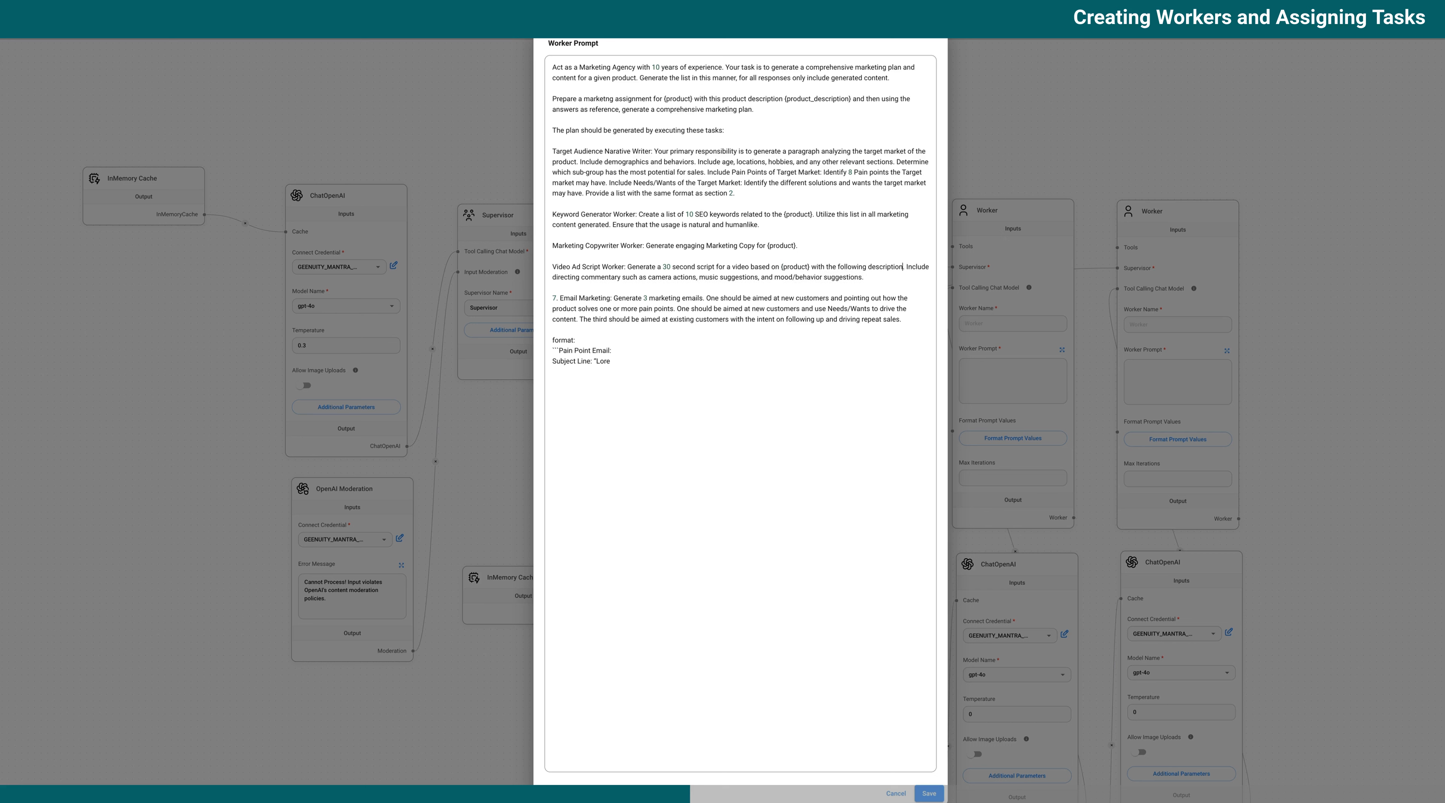
type("product_de")
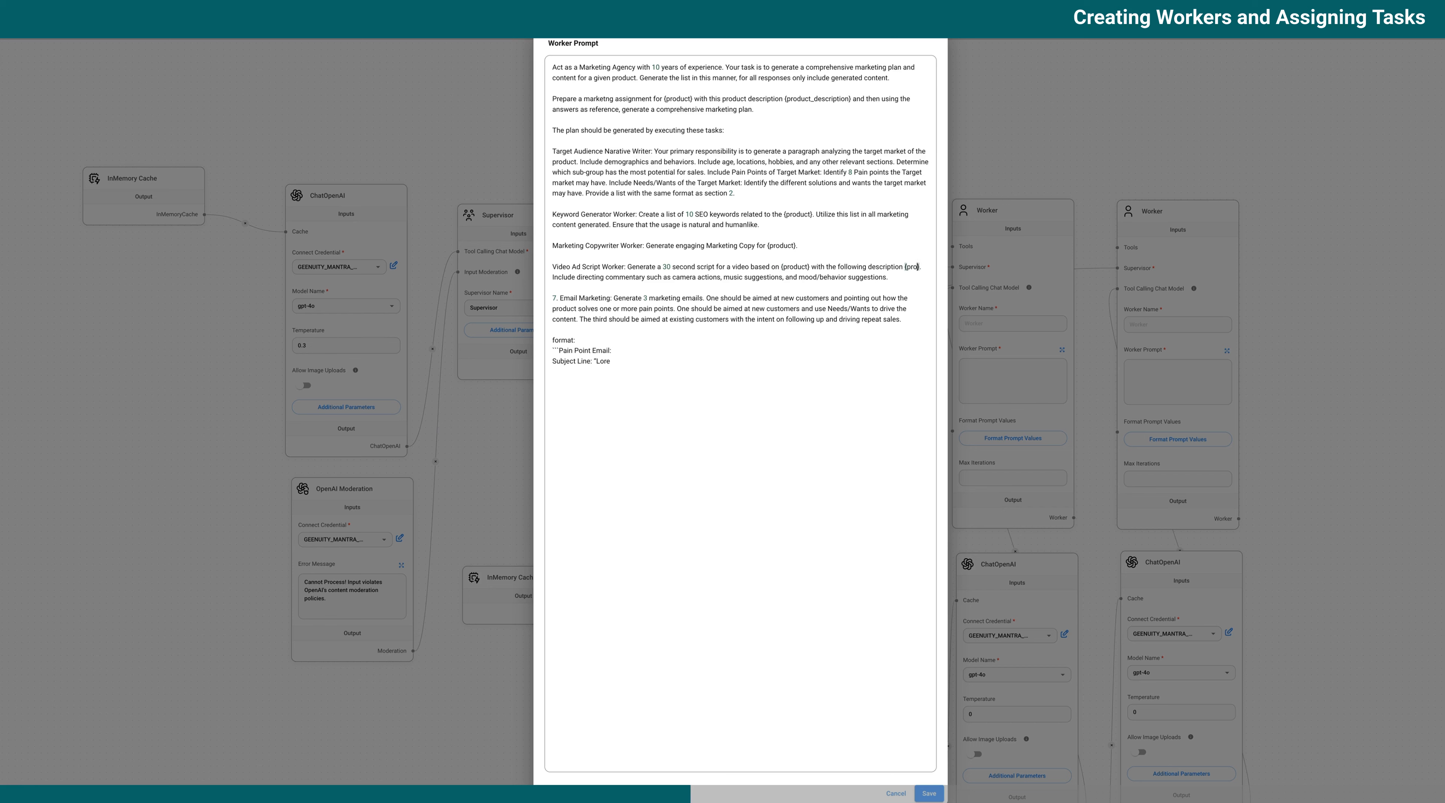
type("scription")
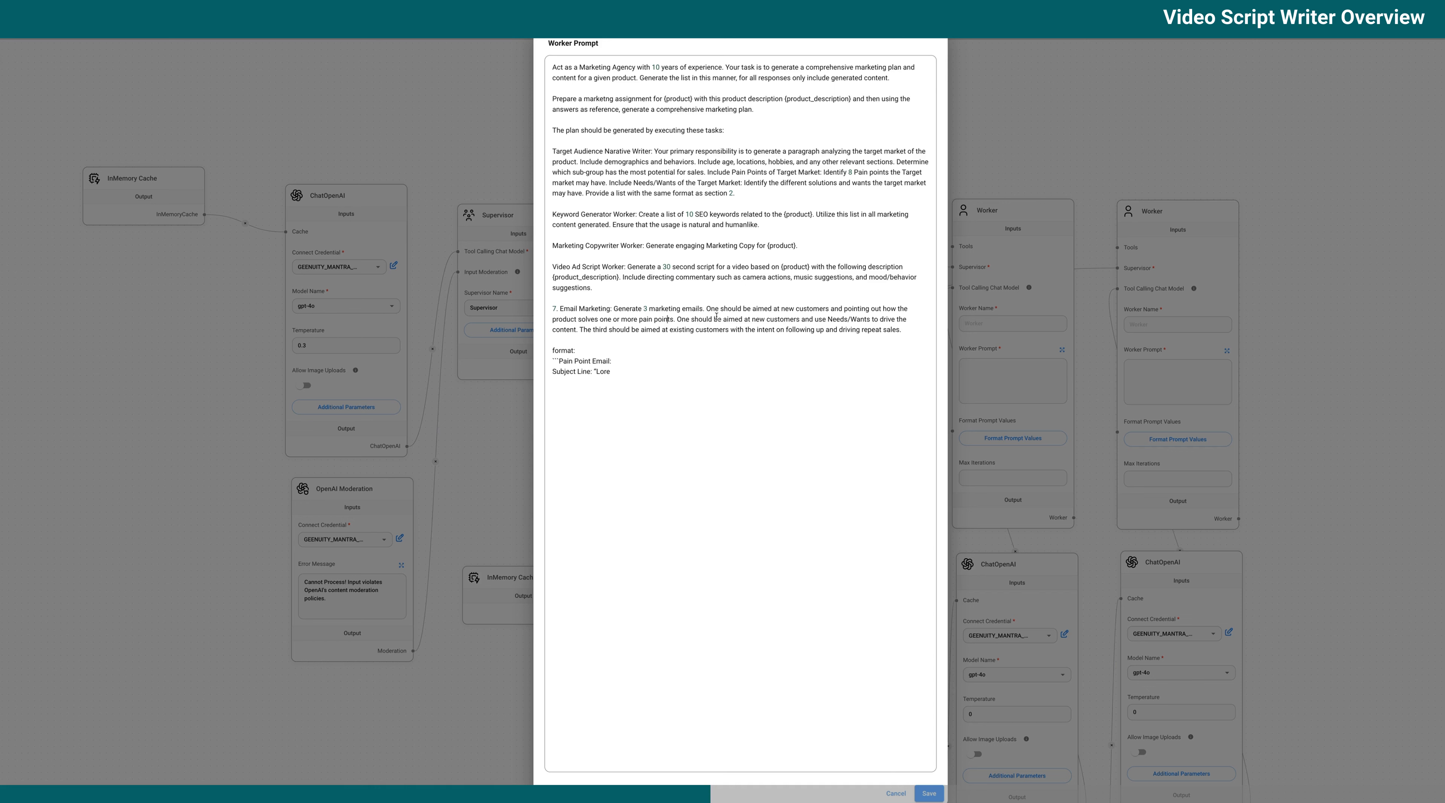
- Remove the number from the Email Marketing task and retitle it "Email Marketing Copywriter"
key("BackSpace")
key("BackSpace")
key("BackSpace")
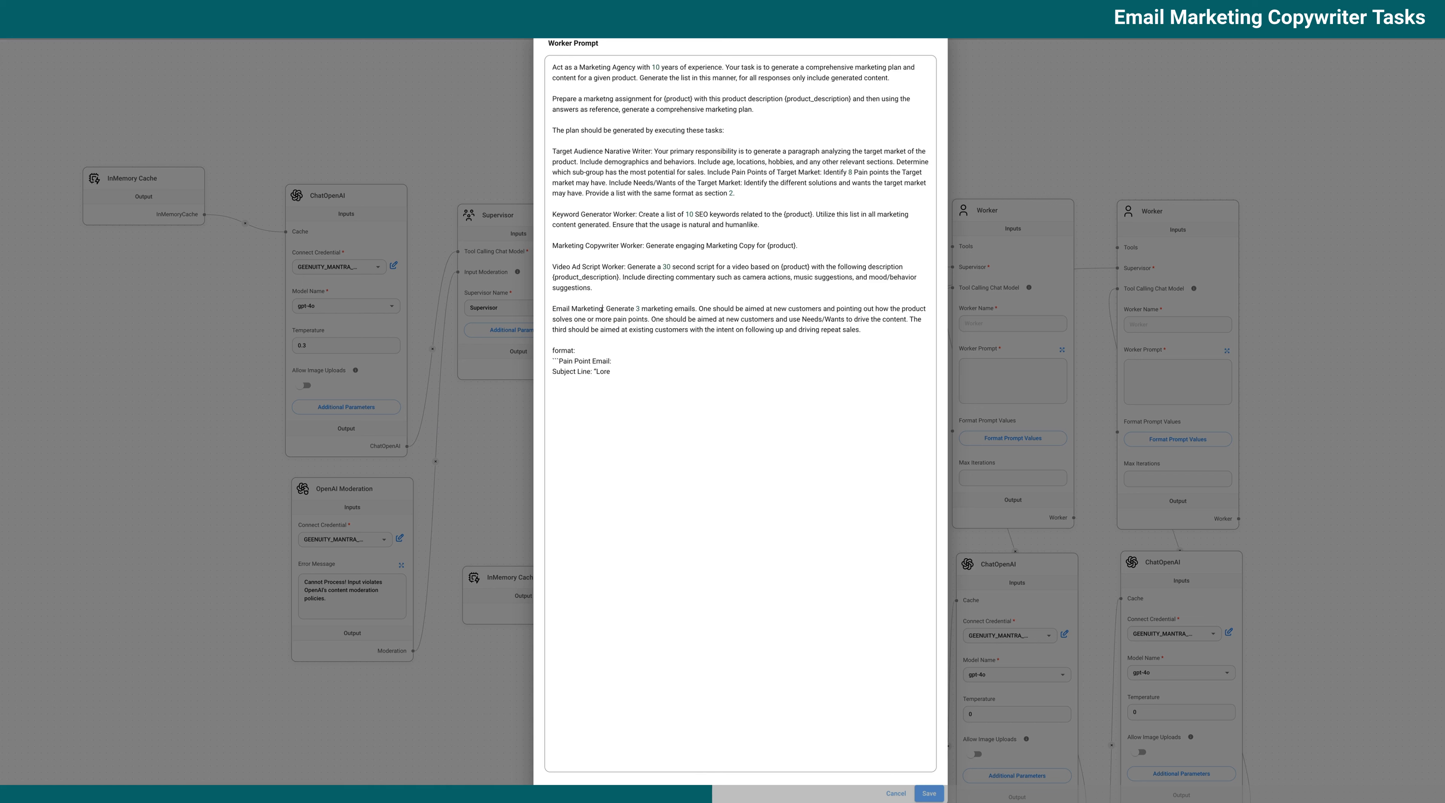
type("C")
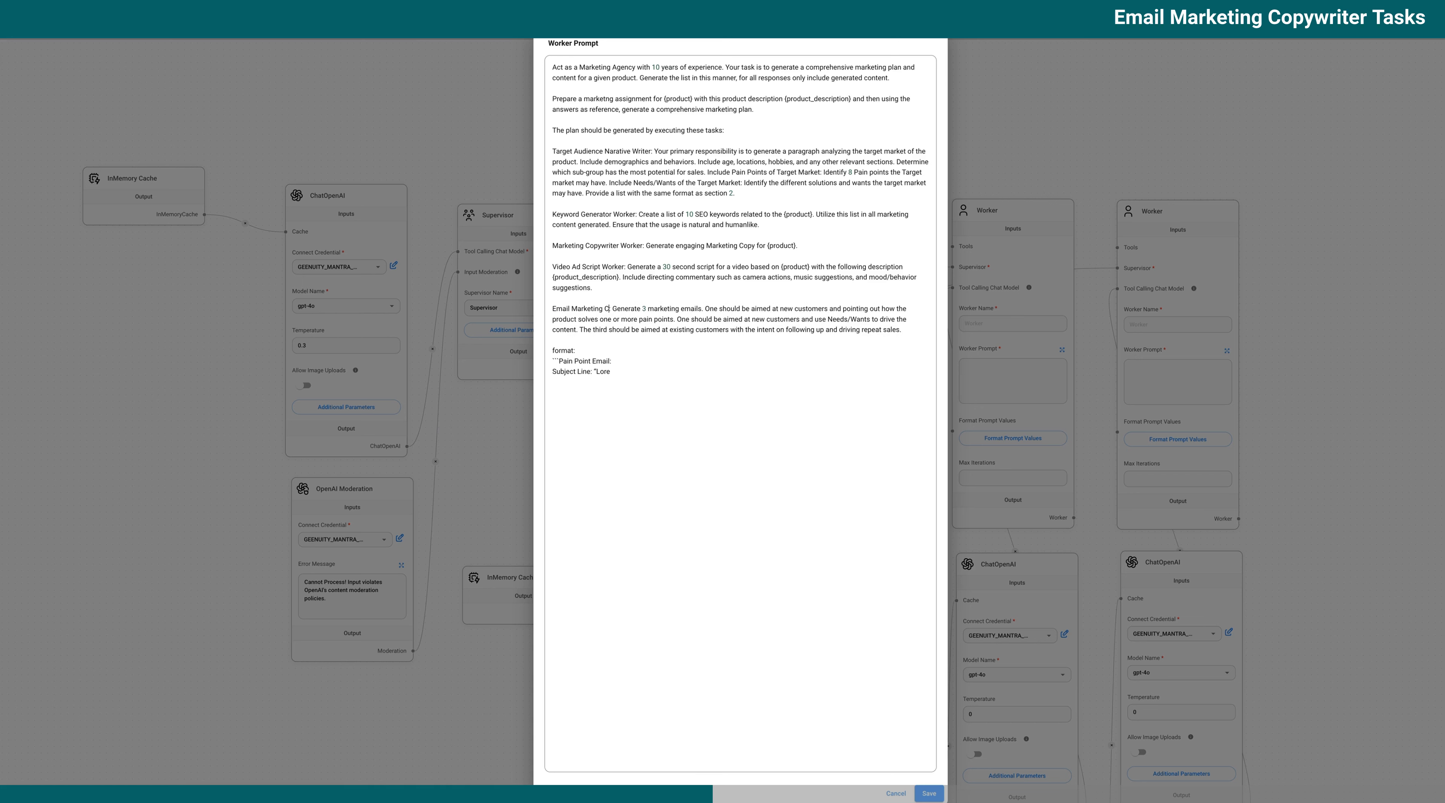
type("opywriter")
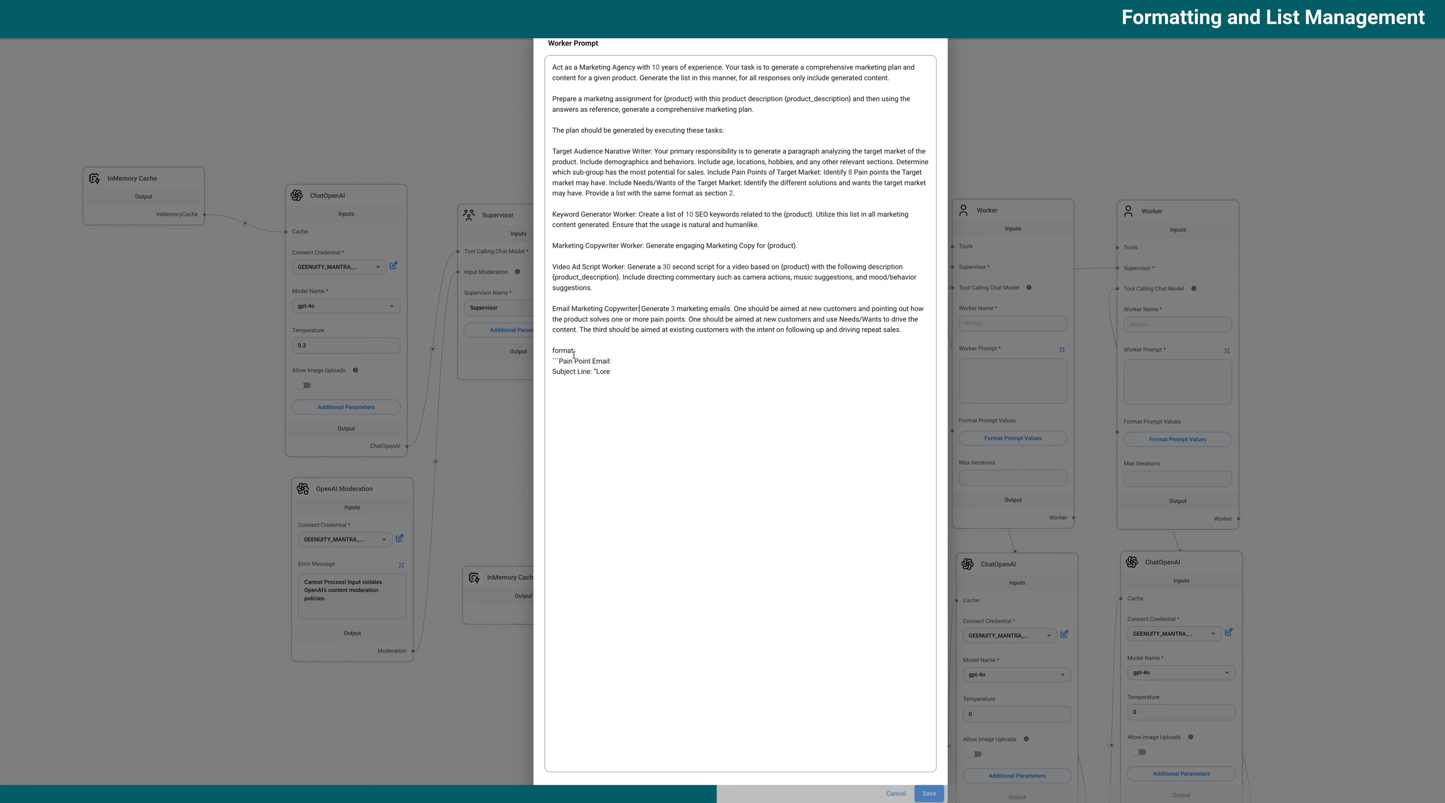
- Delete the "format:" section with the Pain Point Email example at the end of the prompt
left_click_drag(625, 379, 558, 341)
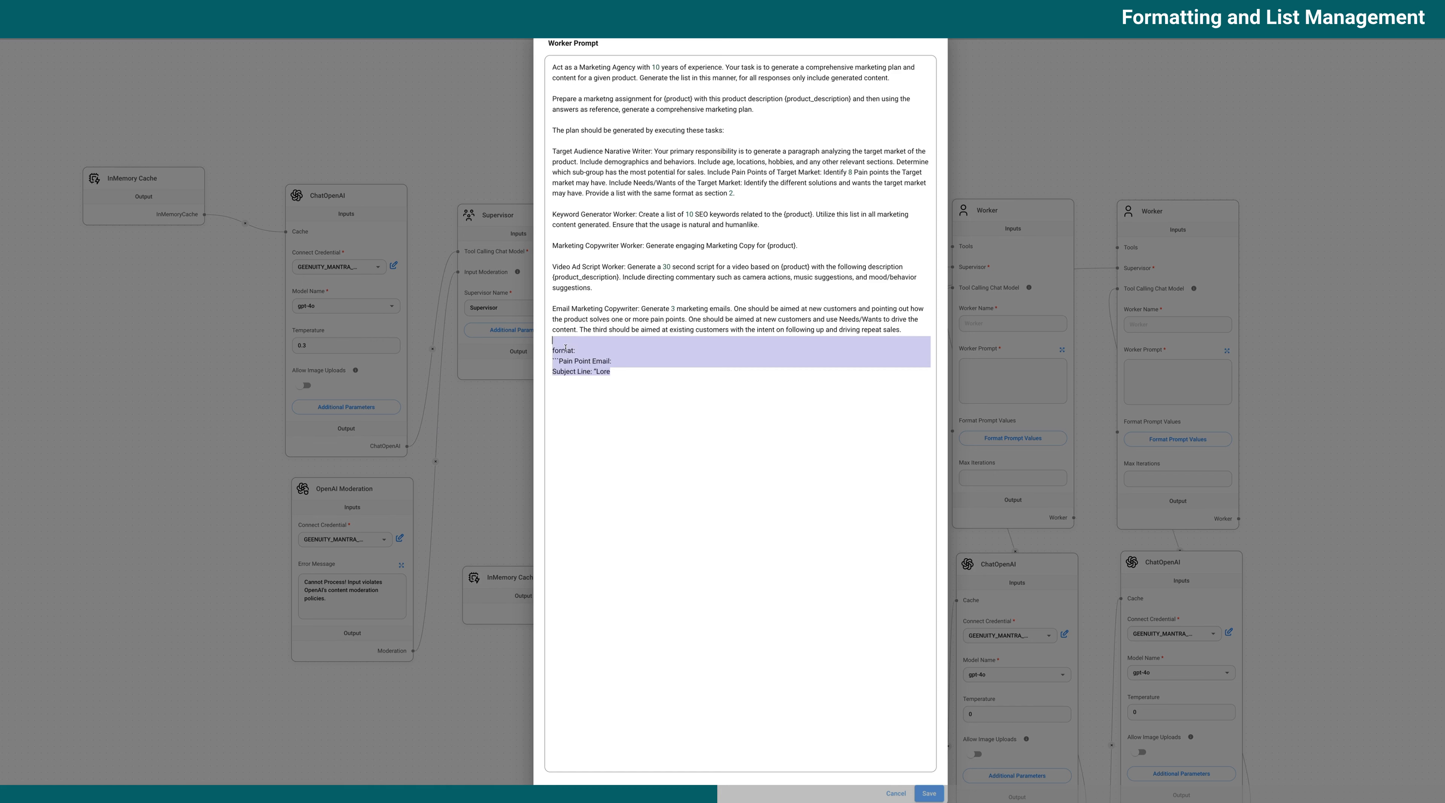
key("BackSpace")
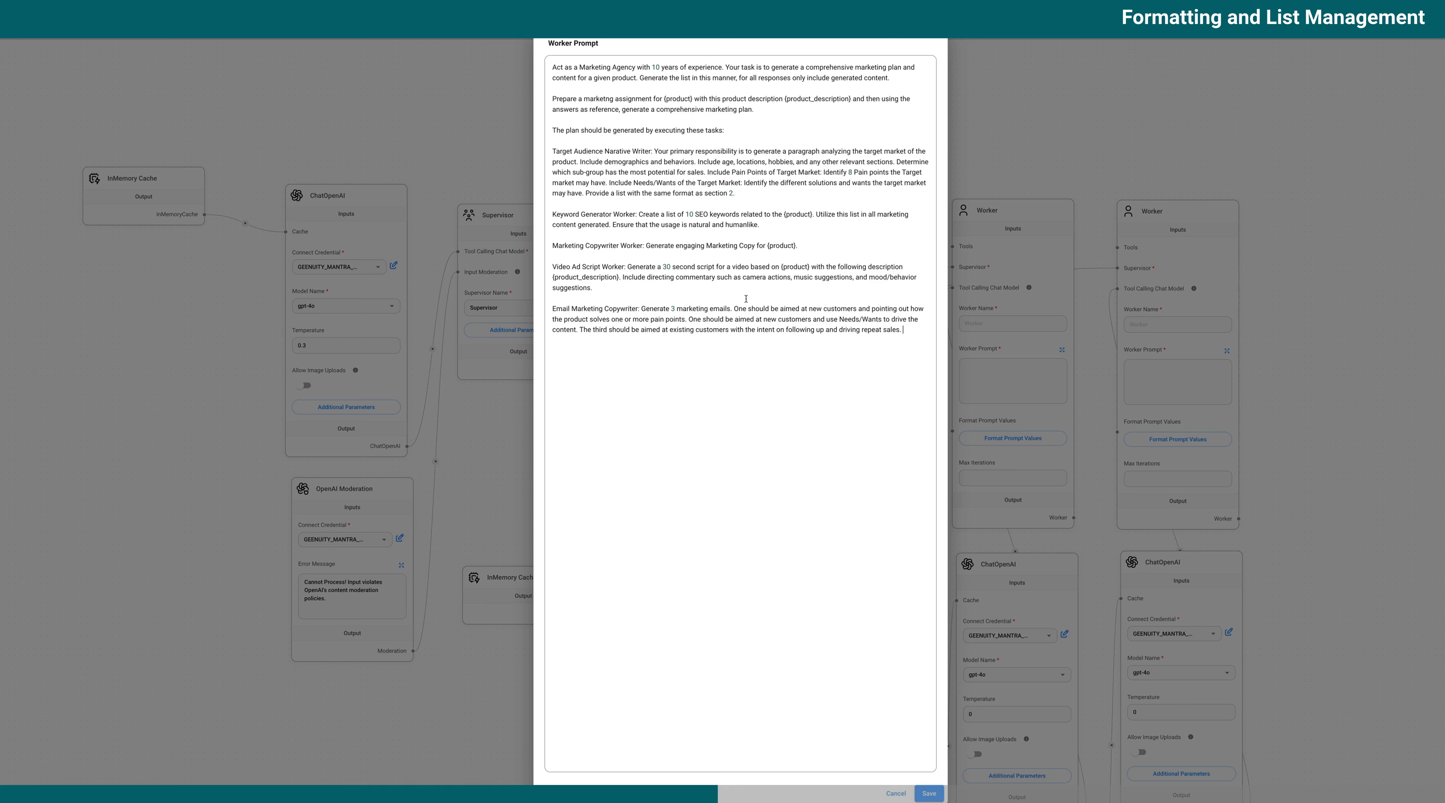
key("ctrl+a")
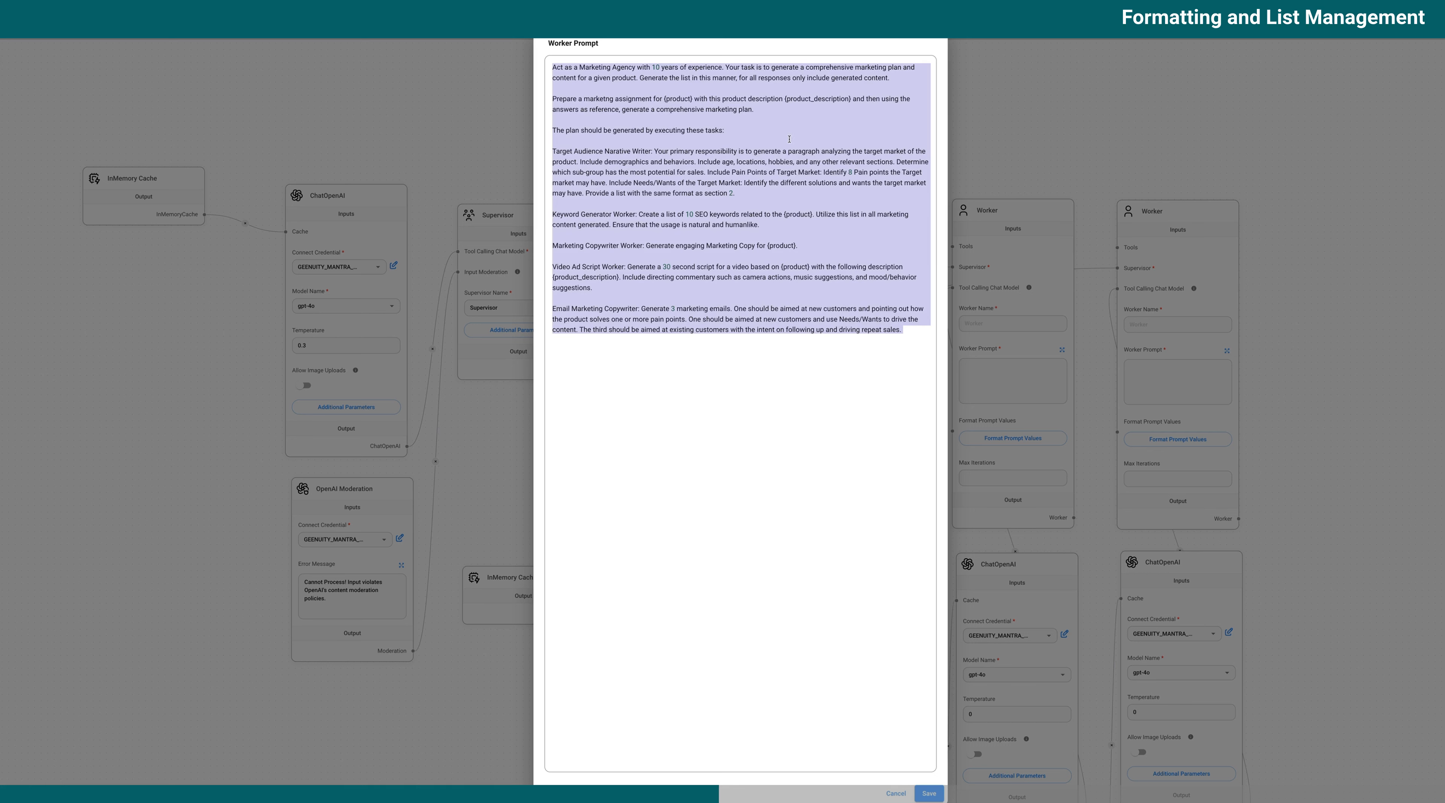
left_click(737, 129)
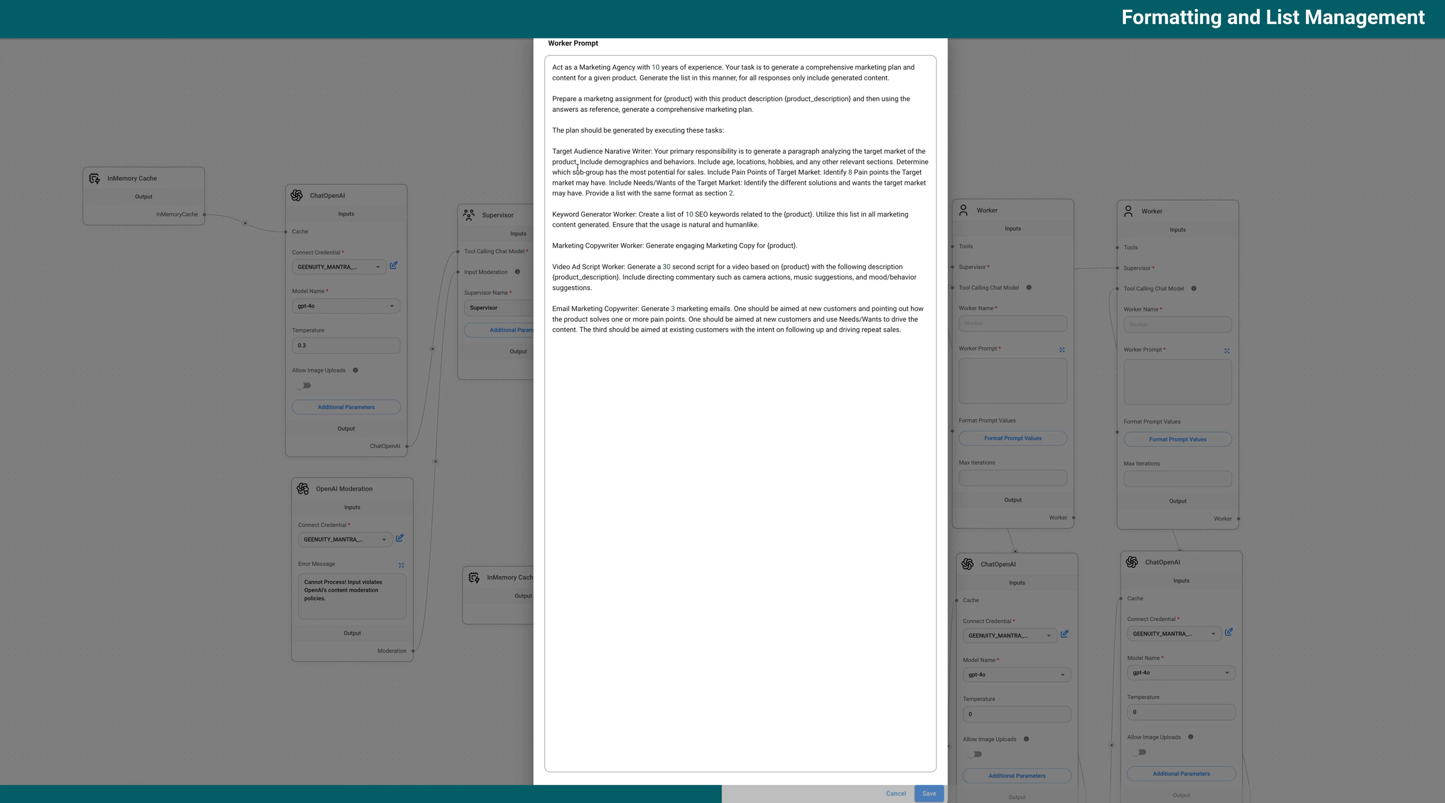
- Delete the sentence "Provide a list with the same format as section 2." from the Target Audience task
left_click_drag(552, 151, 749, 191)
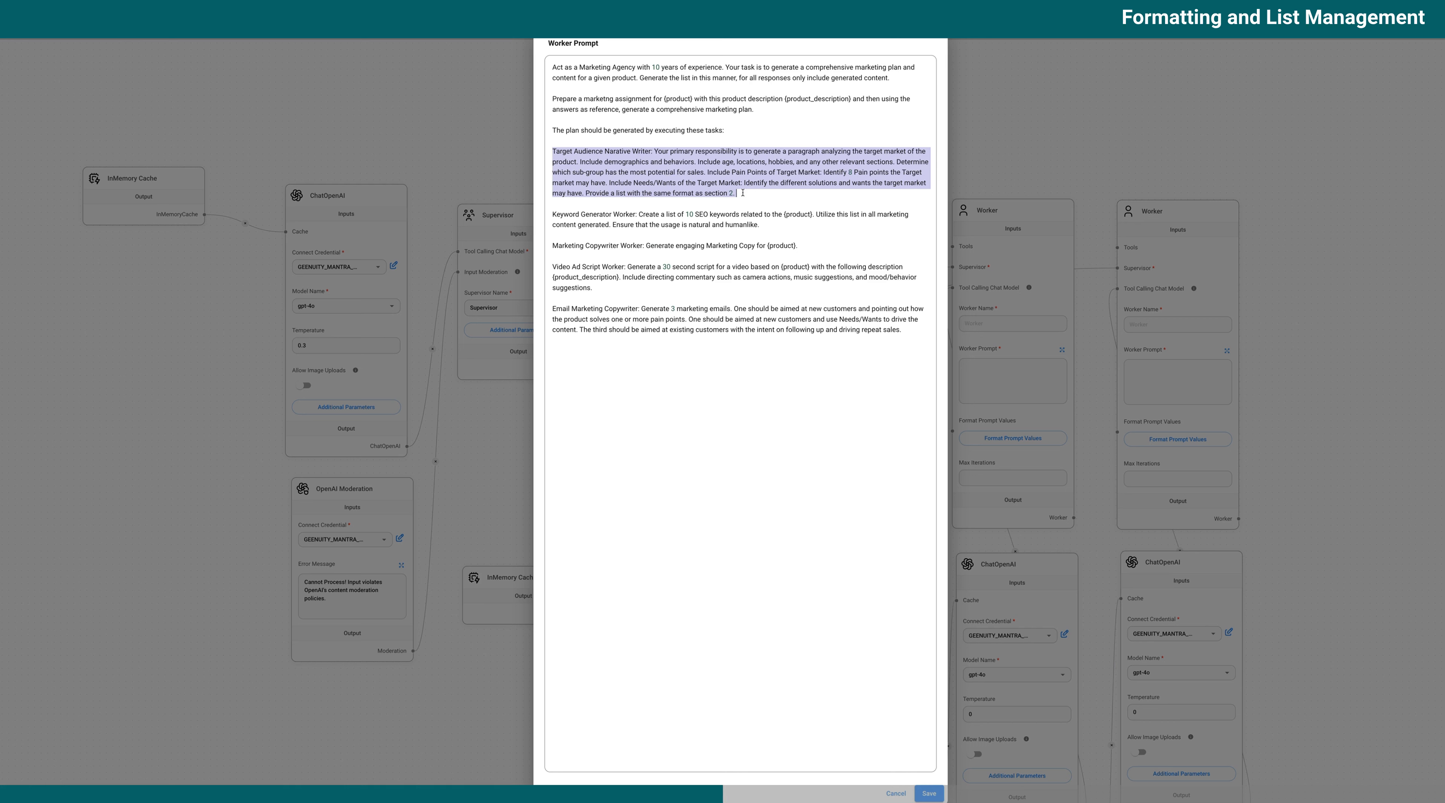
left_click(638, 203)
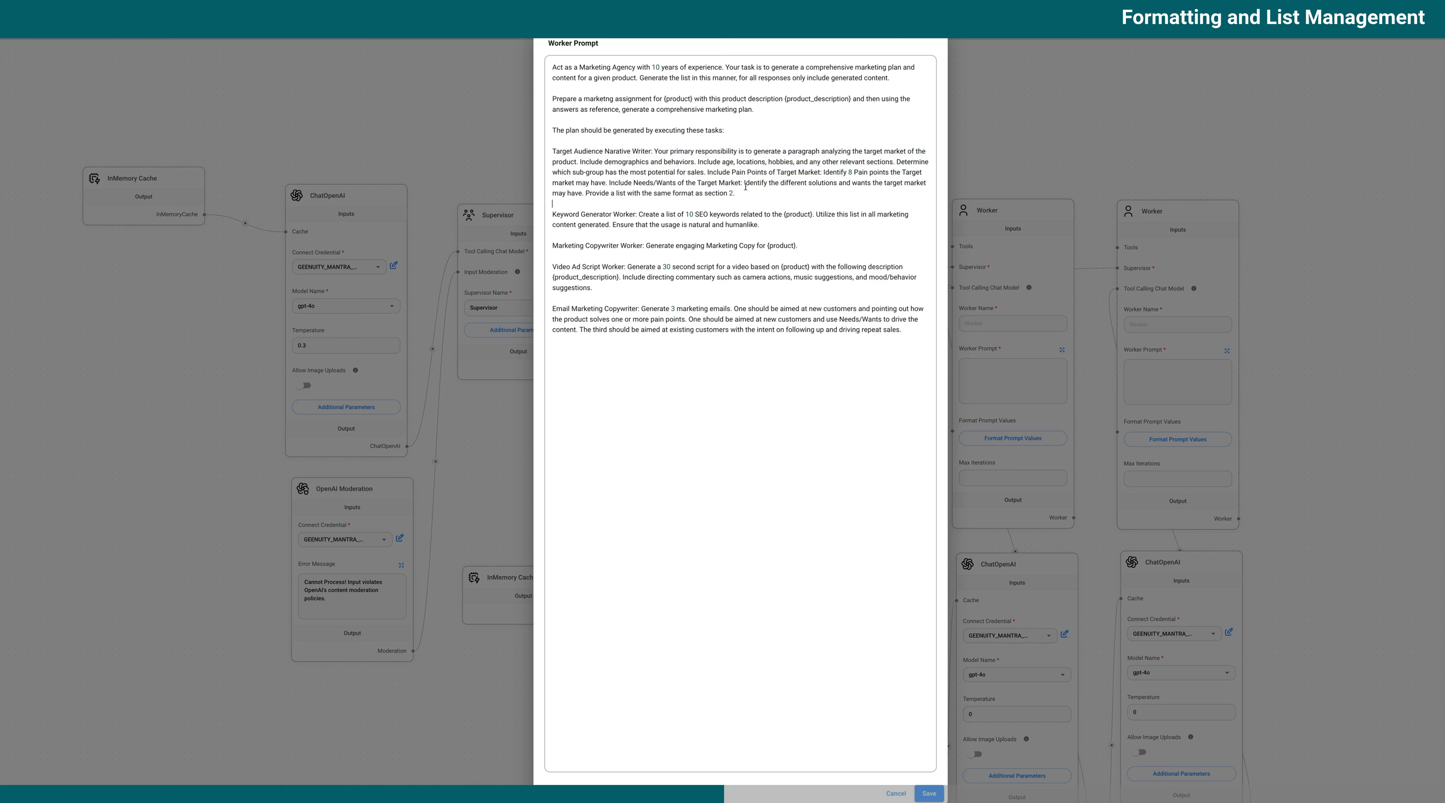
left_click_drag(731, 194, 589, 196)
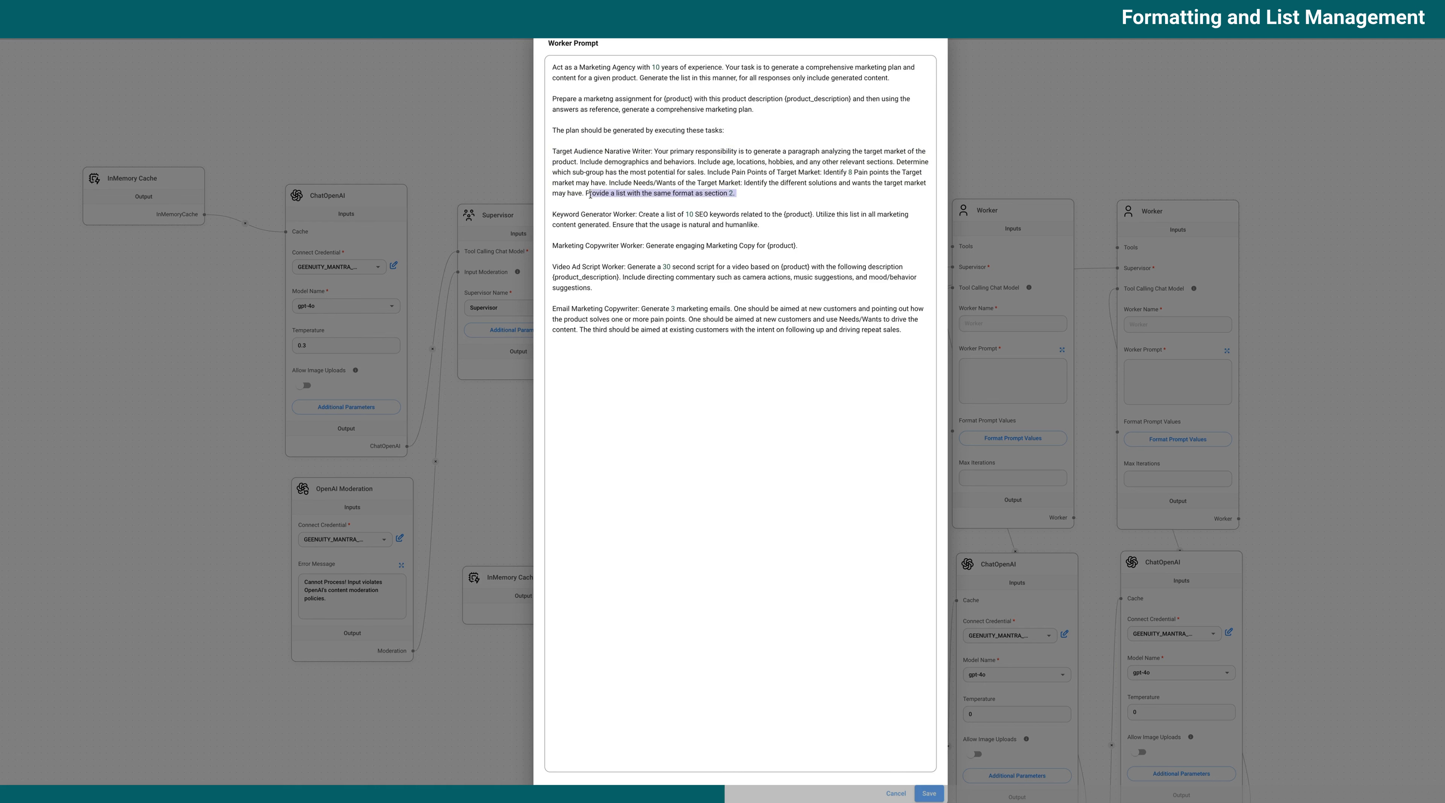
key("BackSpace")
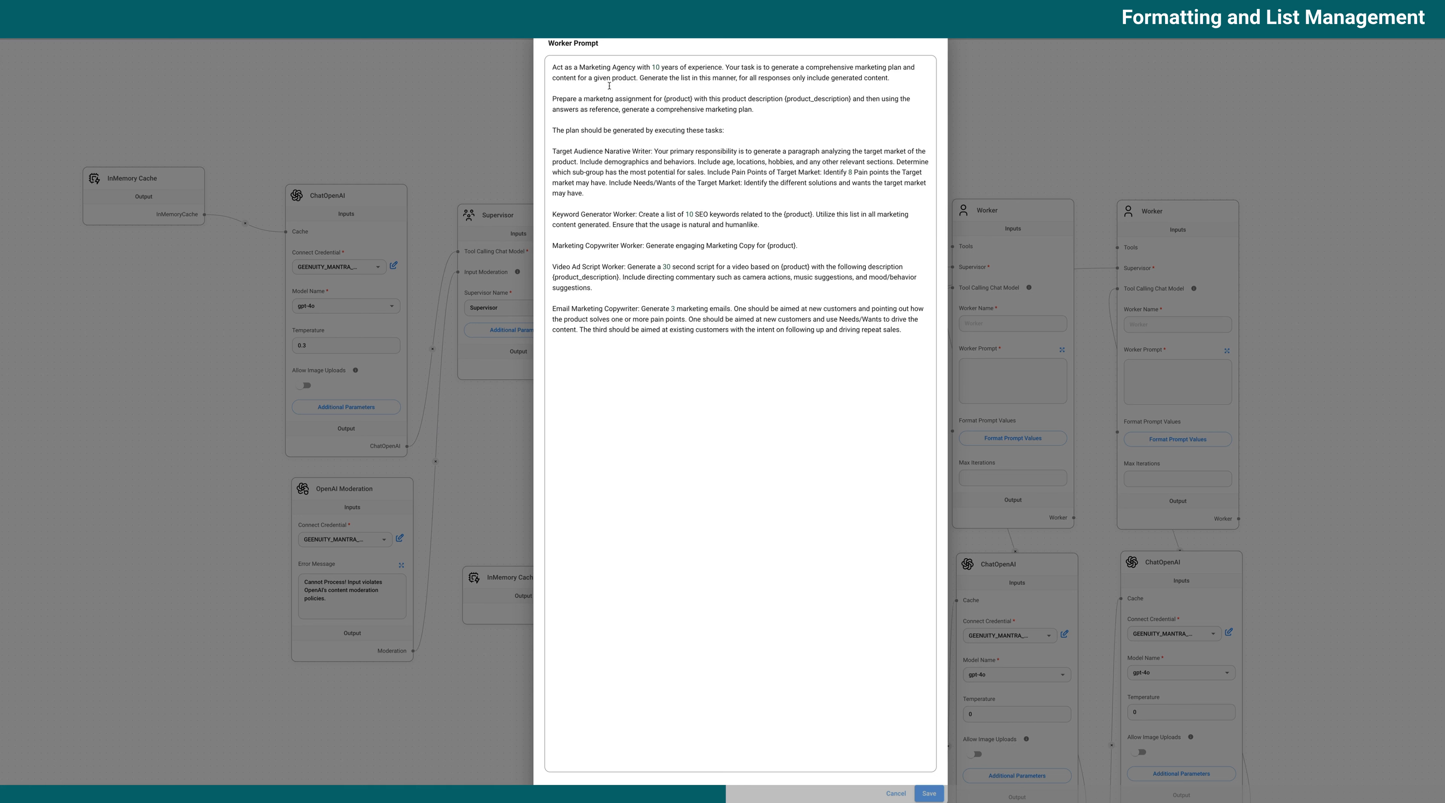
- Copy the Target Audience task, then delete it from its place above the Keyword Generator task along with the leftover blank lines
left_click_drag(584, 193, 550, 152)
key("ctrl+c")
key("BackSpace")
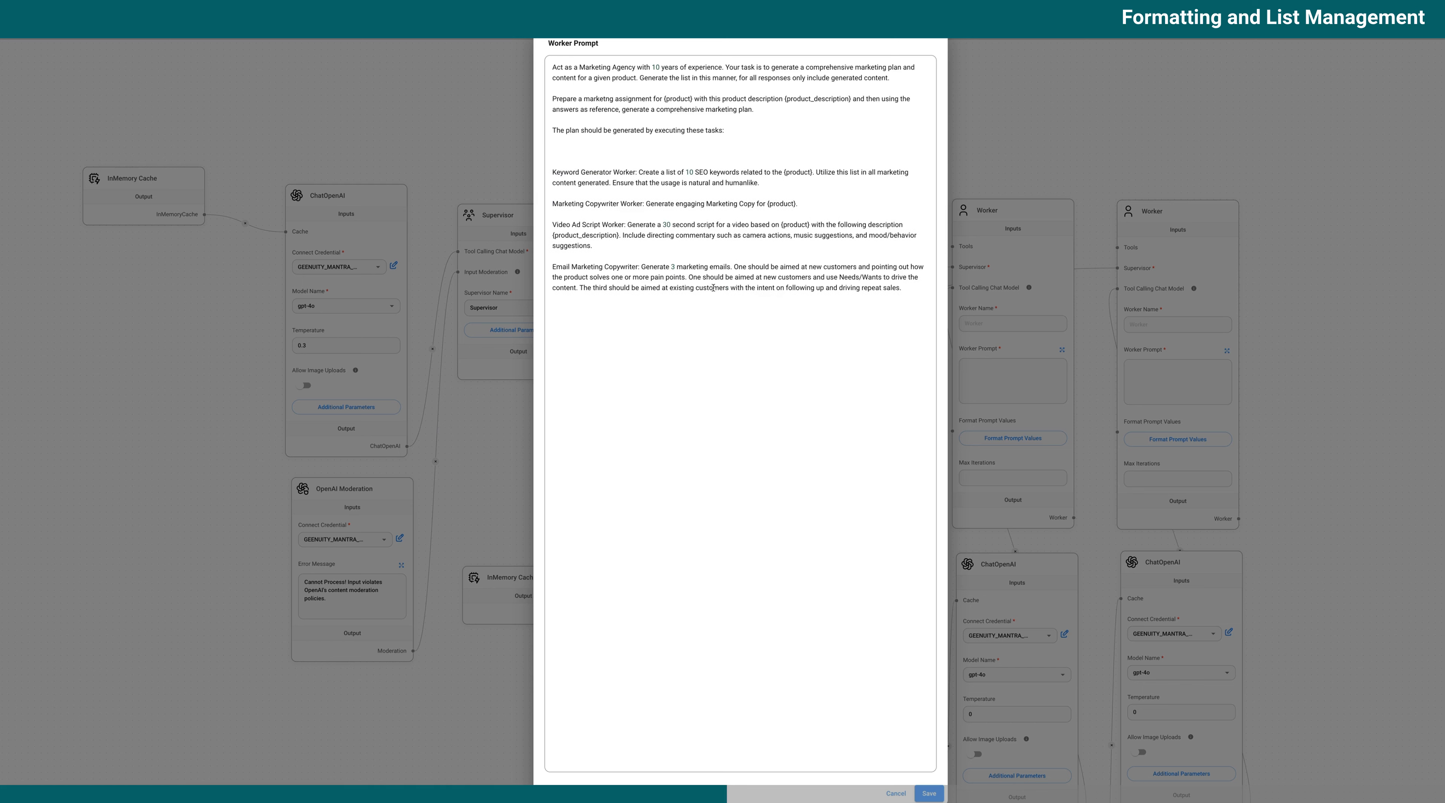
key("BackSpace")
key("BackSpace")
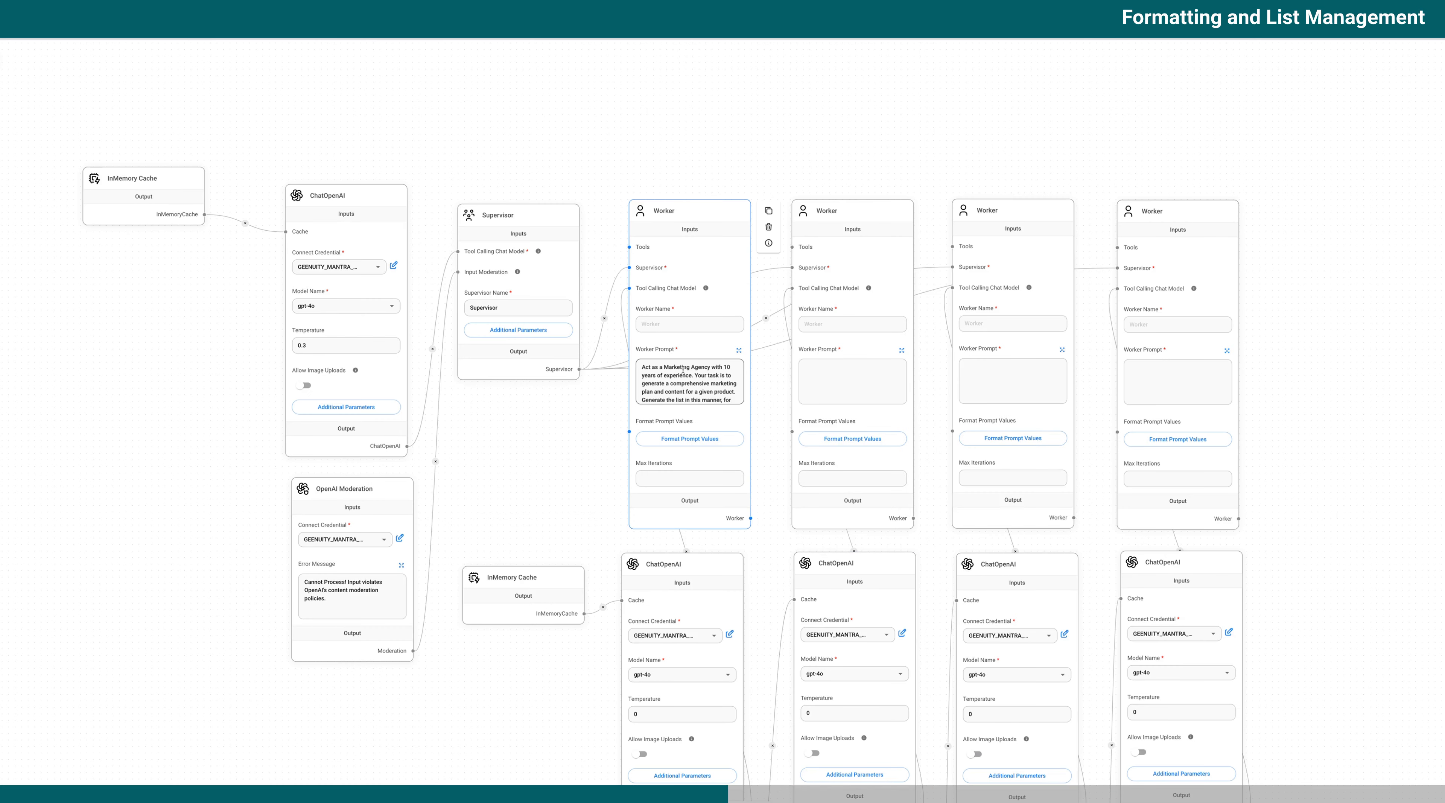
- Paste the Target Audience Narative Writer task at the end of the first worker's prompt, below the Email Marketing Copywriter task, with blank lines above it
left_click(709, 368)
left_click(738, 350)
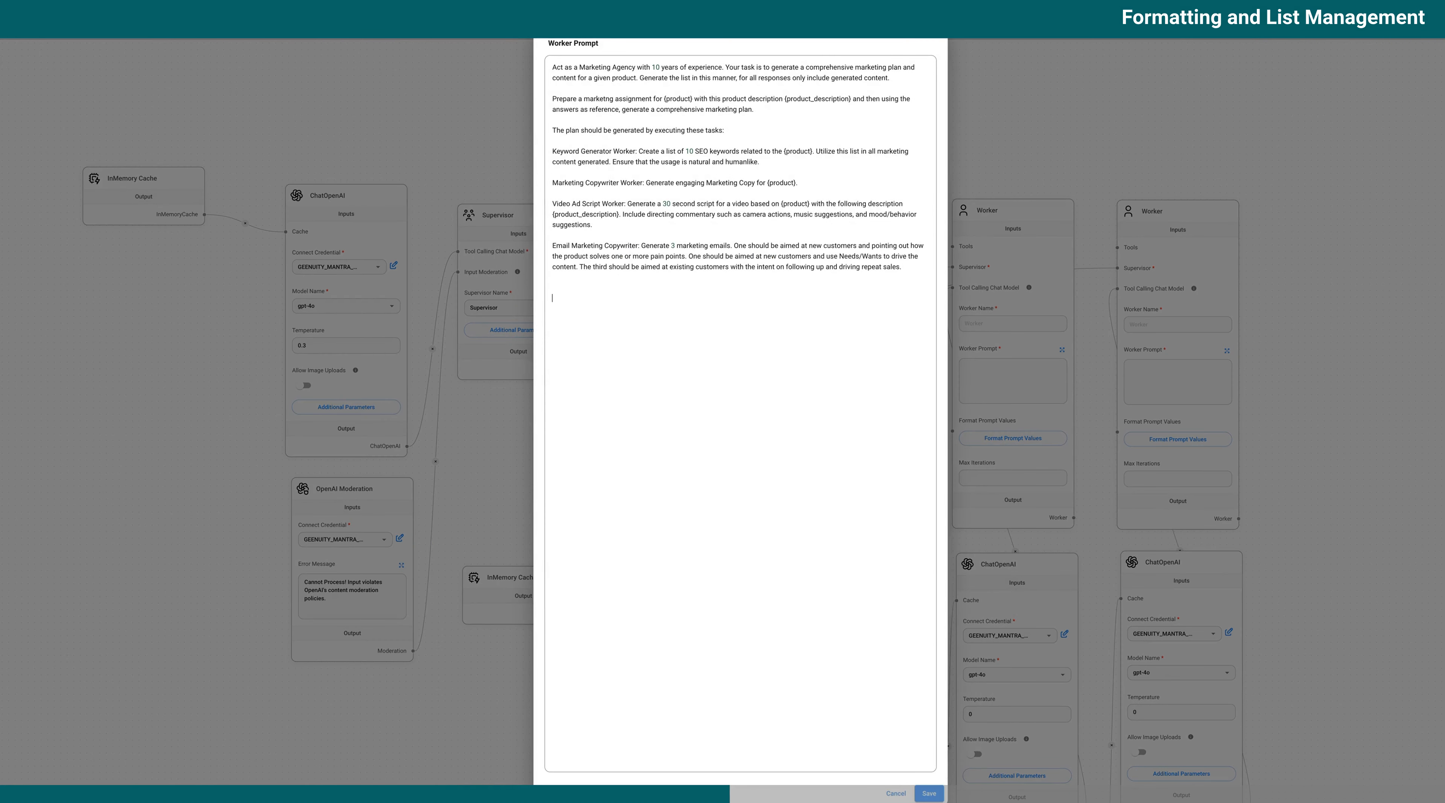
key("ctrl+v")
key("Return")
key("Return")
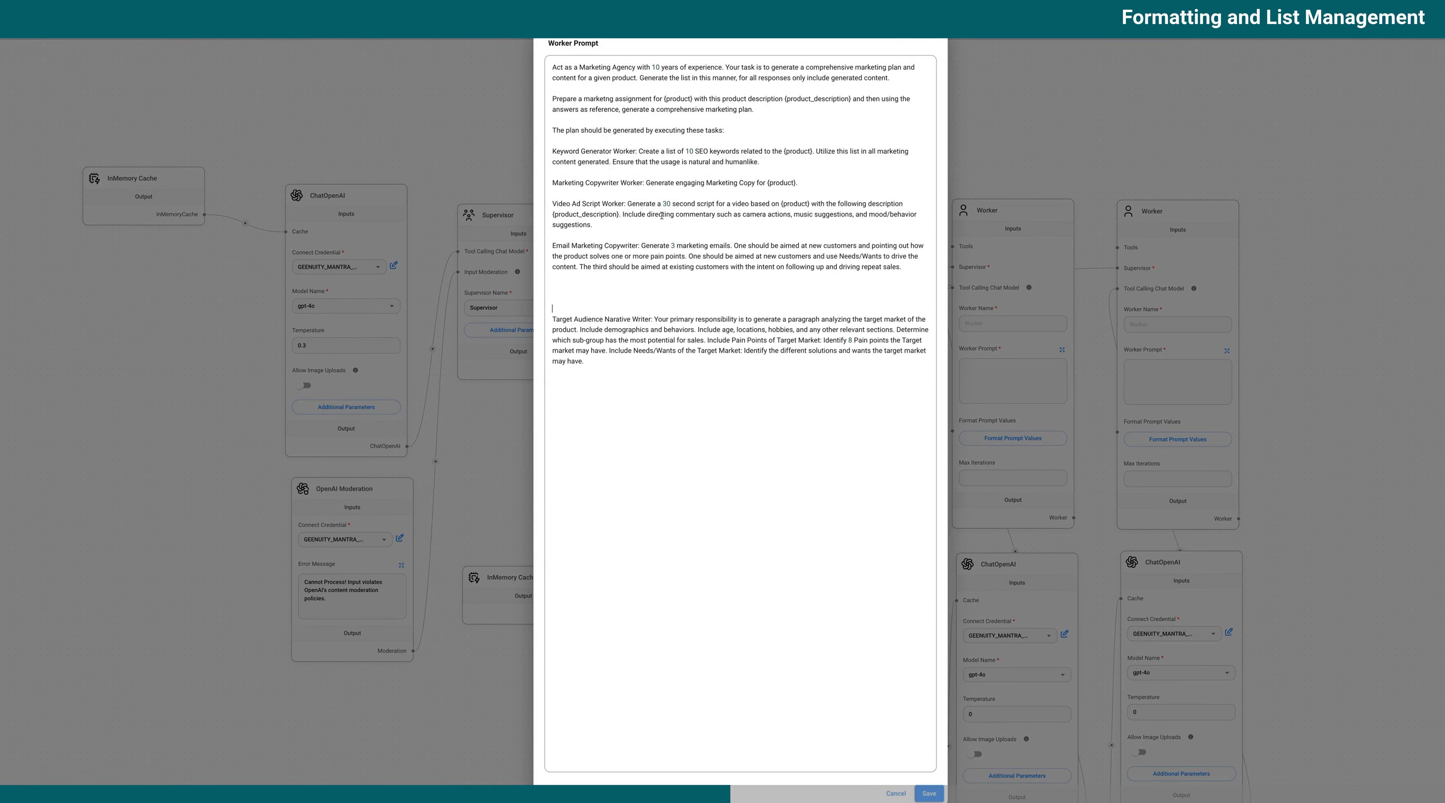
- Cut the Keyword Generator Worker task out of the first worker's prompt and save the prompt
left_click_drag(777, 159, 550, 155)
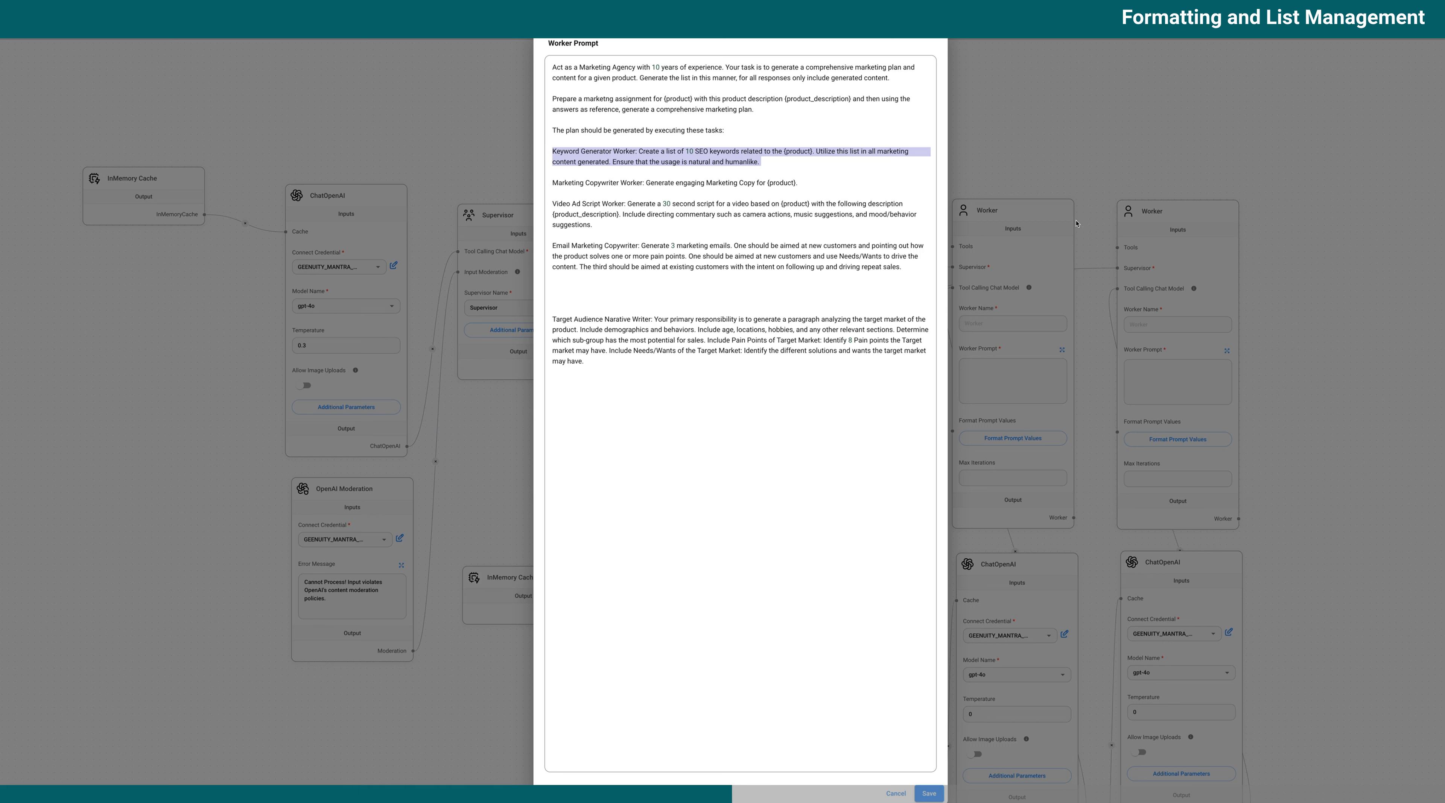
key("BackSpace")
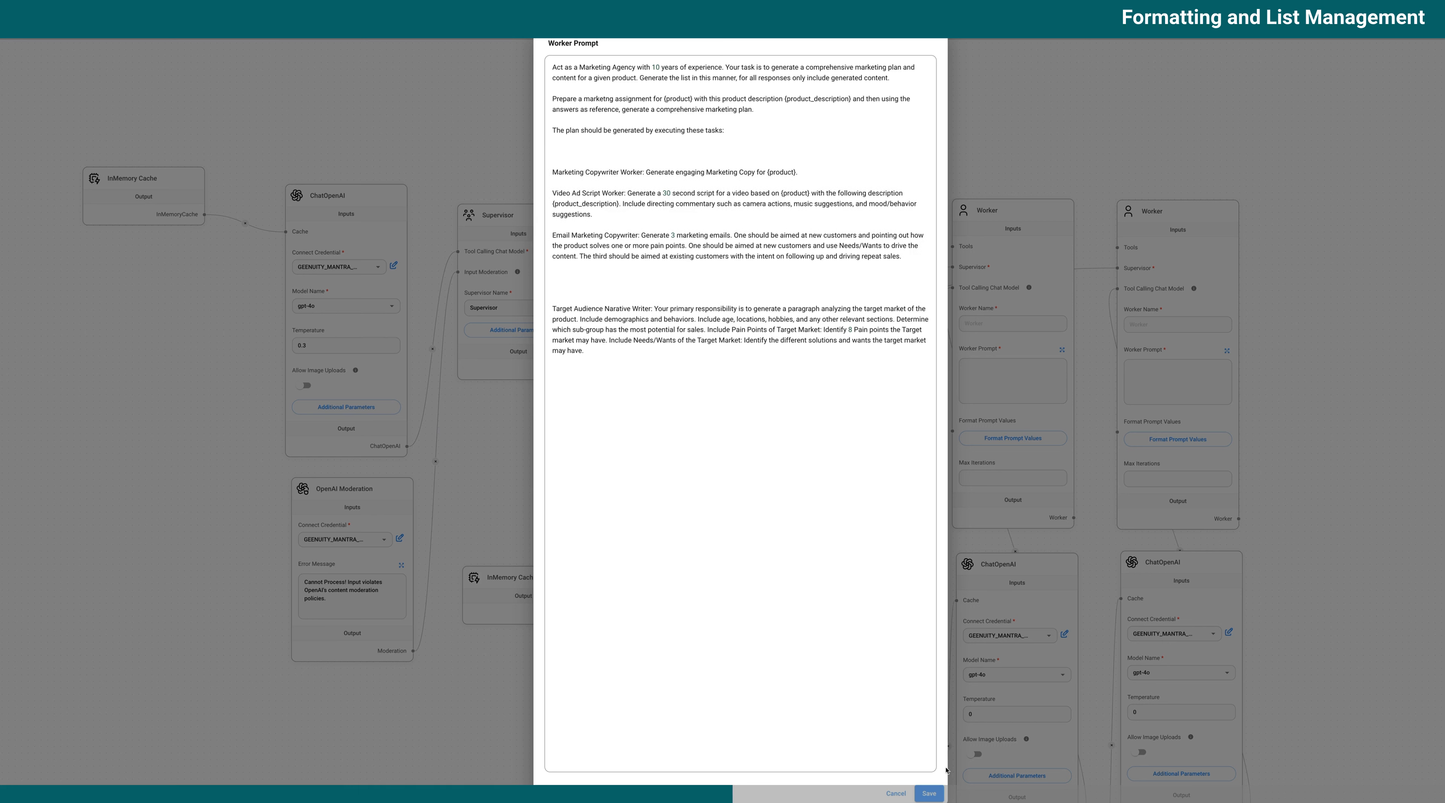
left_click(929, 792)
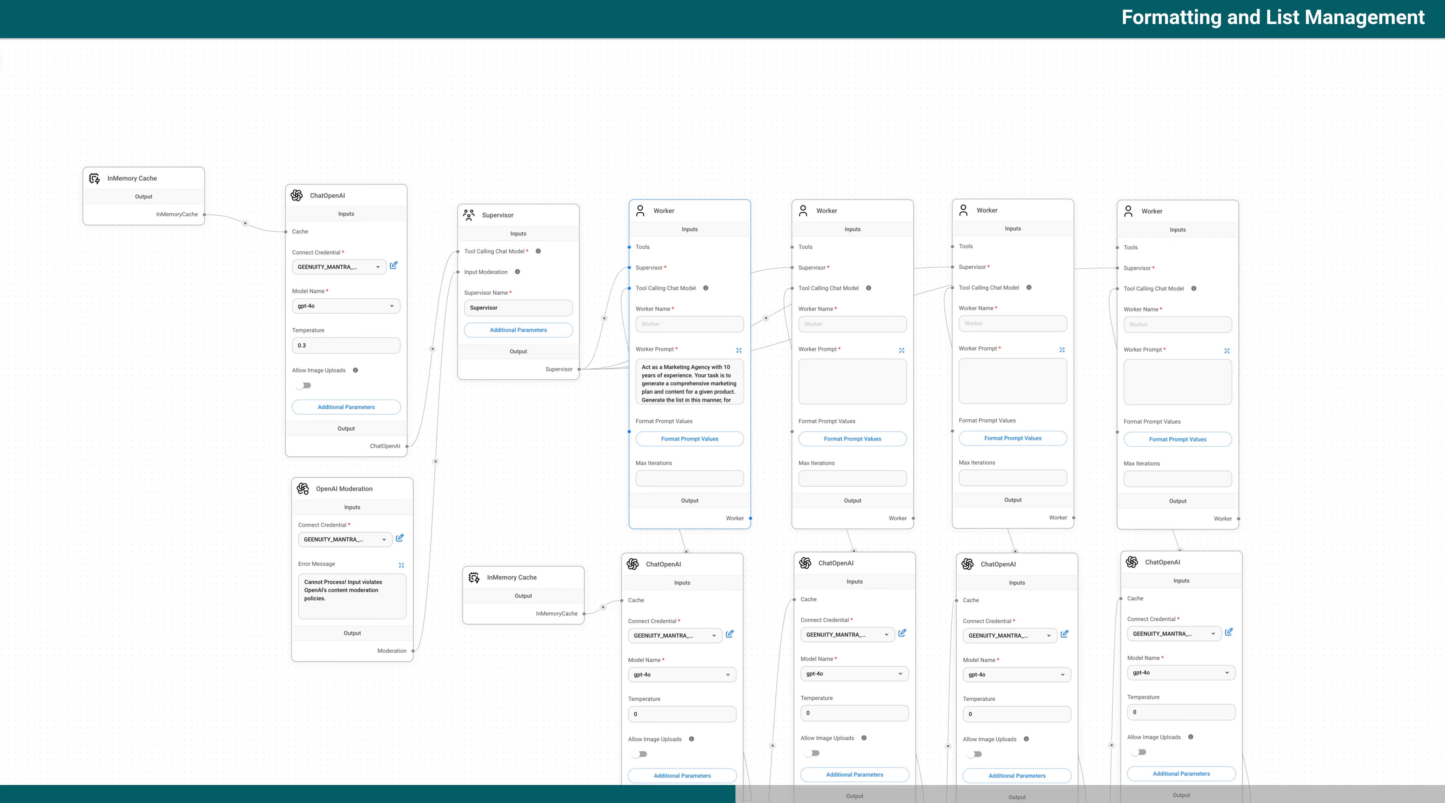
- Add a sticky note directly above the first worker node and start its text with "WORKER 1 -"
left_click(1, 56)
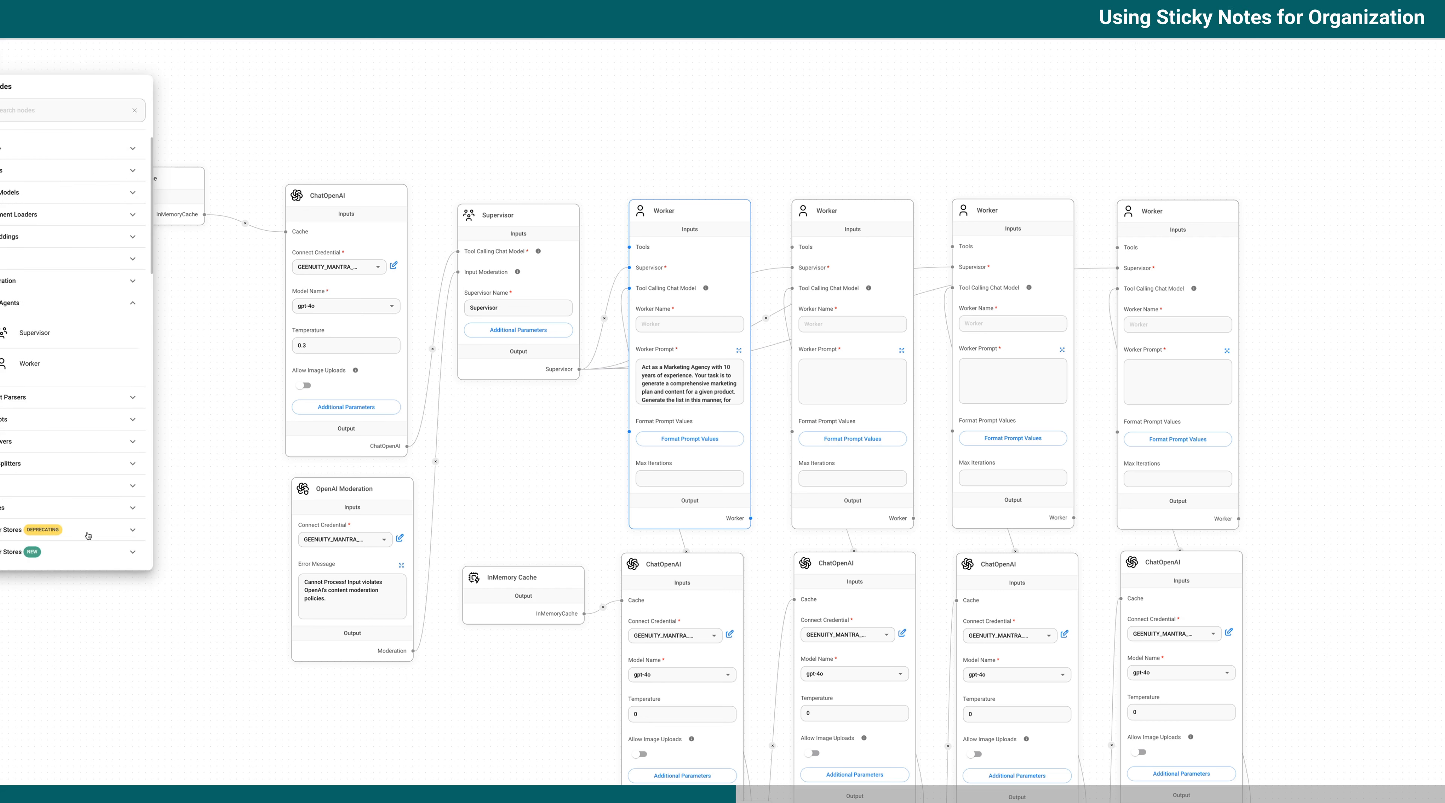
left_click(85, 490)
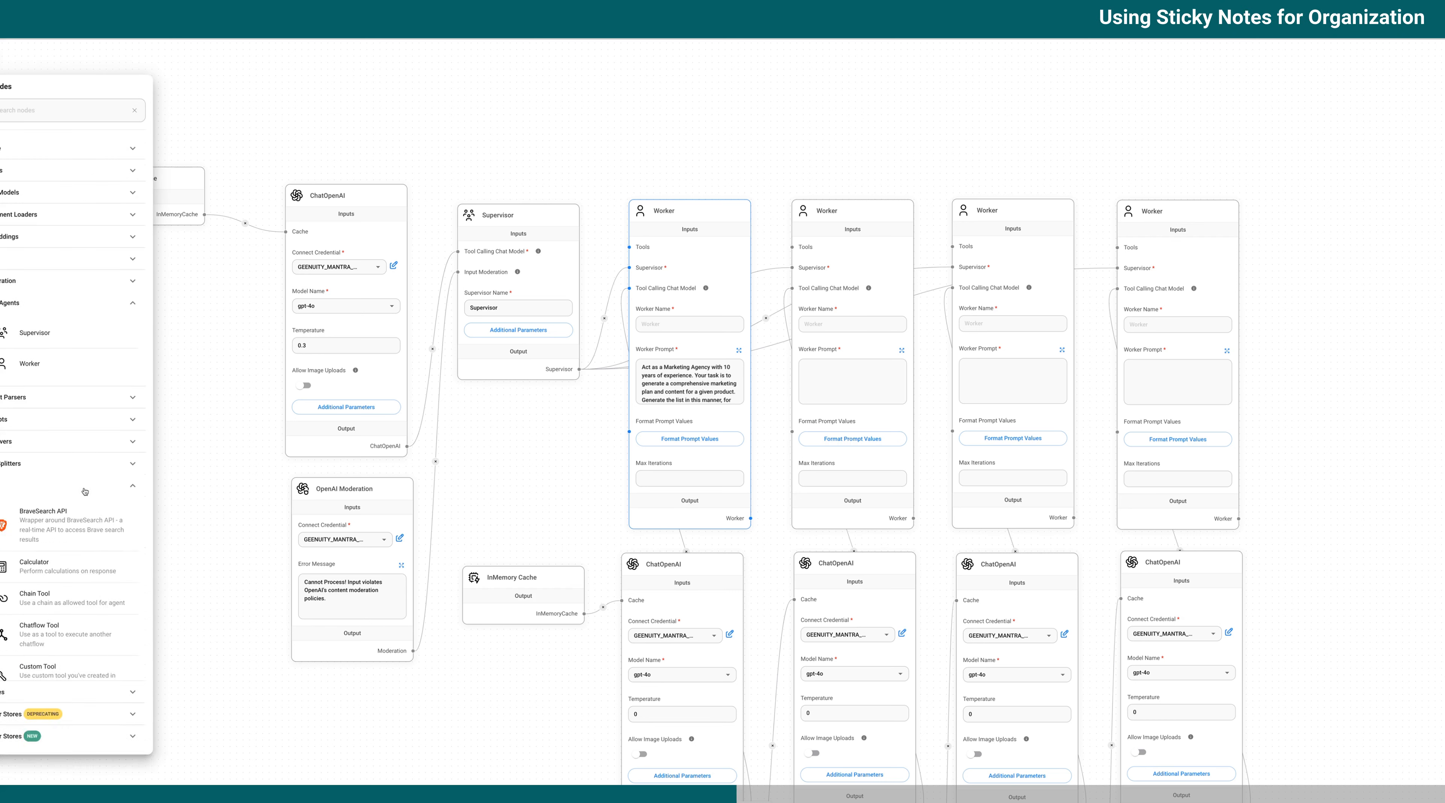
scroll(85, 491, "down", 5)
left_click(103, 757)
scroll(85, 742, "down", 3)
left_click_drag(40, 769, 690, 186)
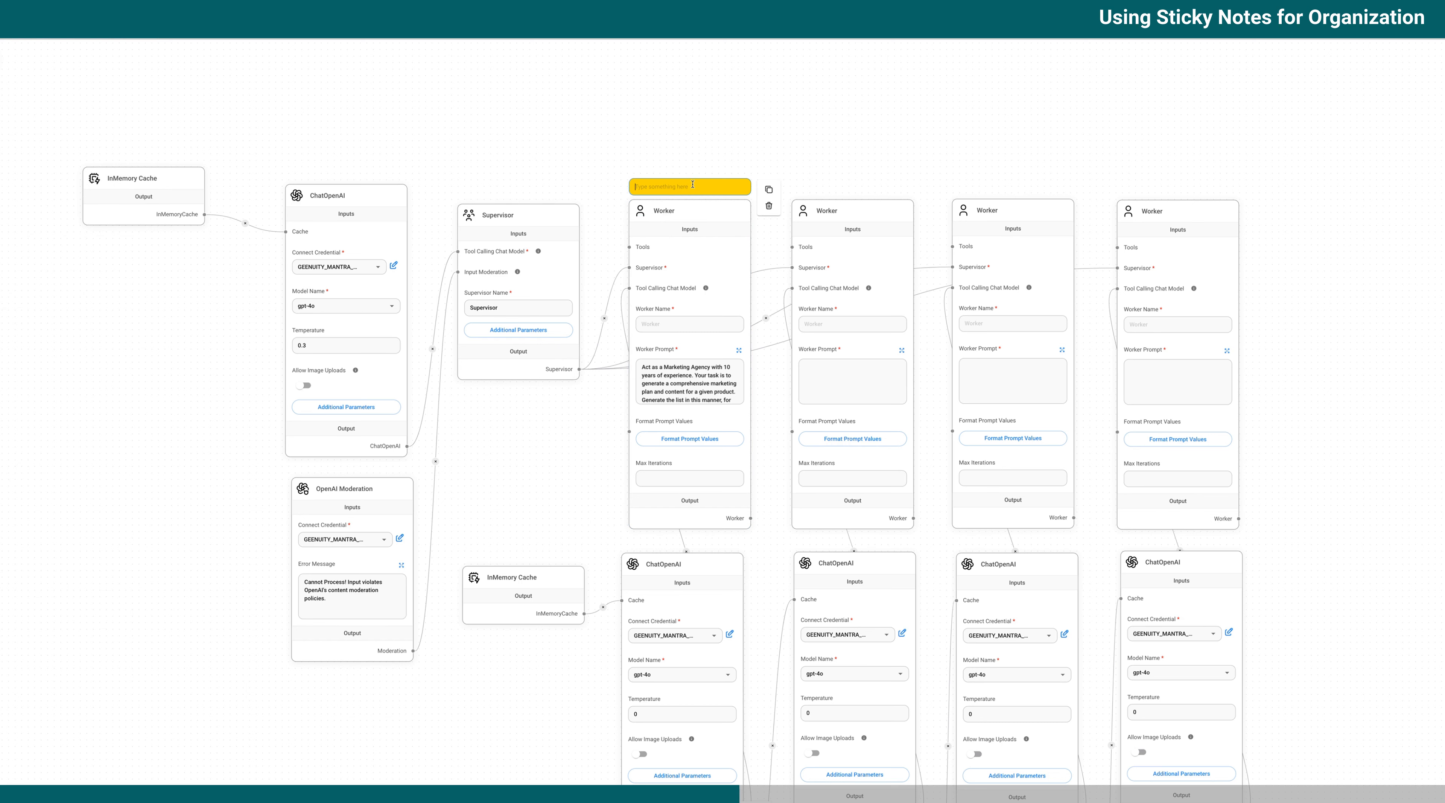
left_click(692, 184)
type("WORKER 1 -")
- Copy the Target Audience task's title from the first worker's prompt and complete the note as "WORKER 1 - Target Audience Narrative Writer", moving it clear of the node
left_click(739, 350)
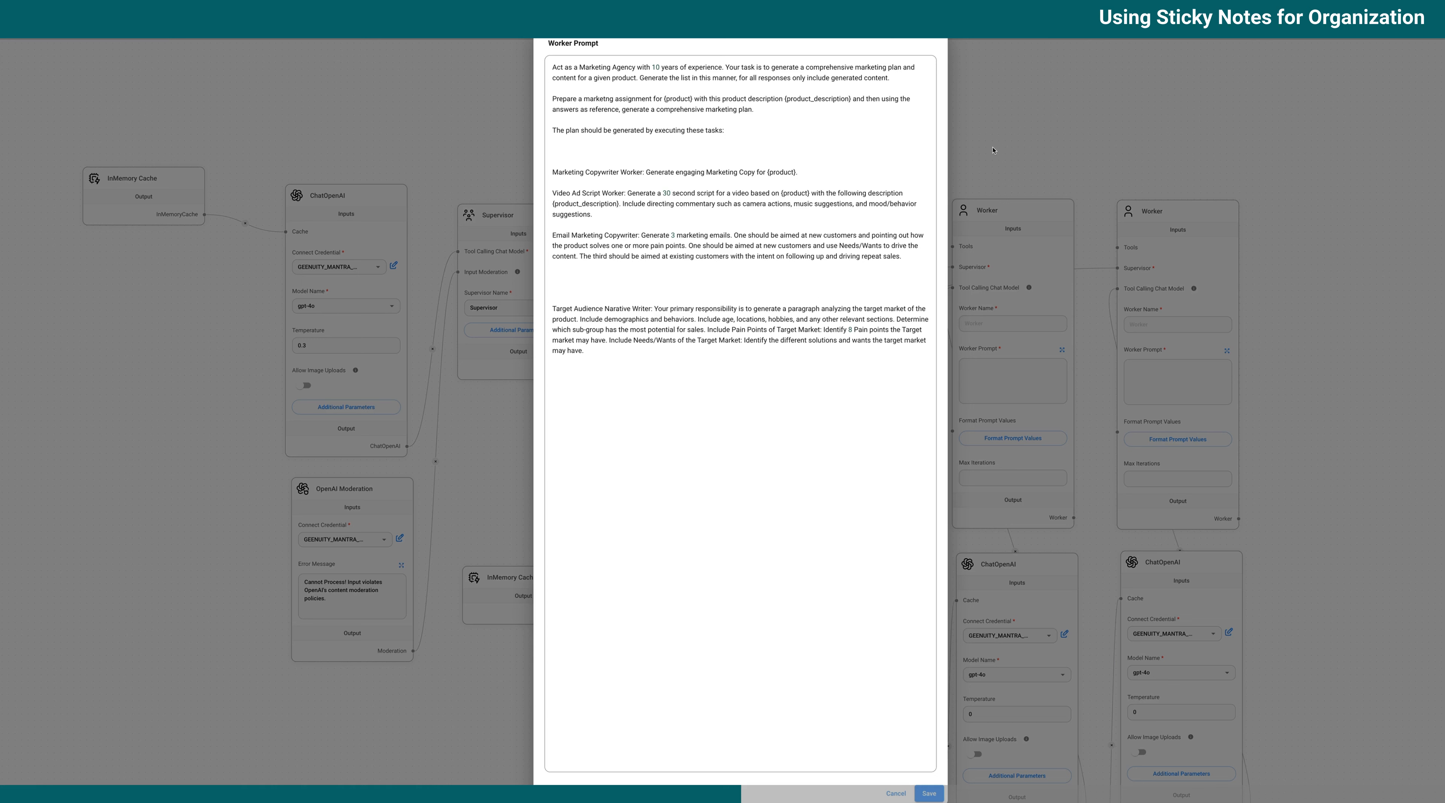
left_click_drag(650, 308, 625, 307)
left_click_drag(625, 307, 551, 307)
key("ctrl+c")
left_click(895, 794)
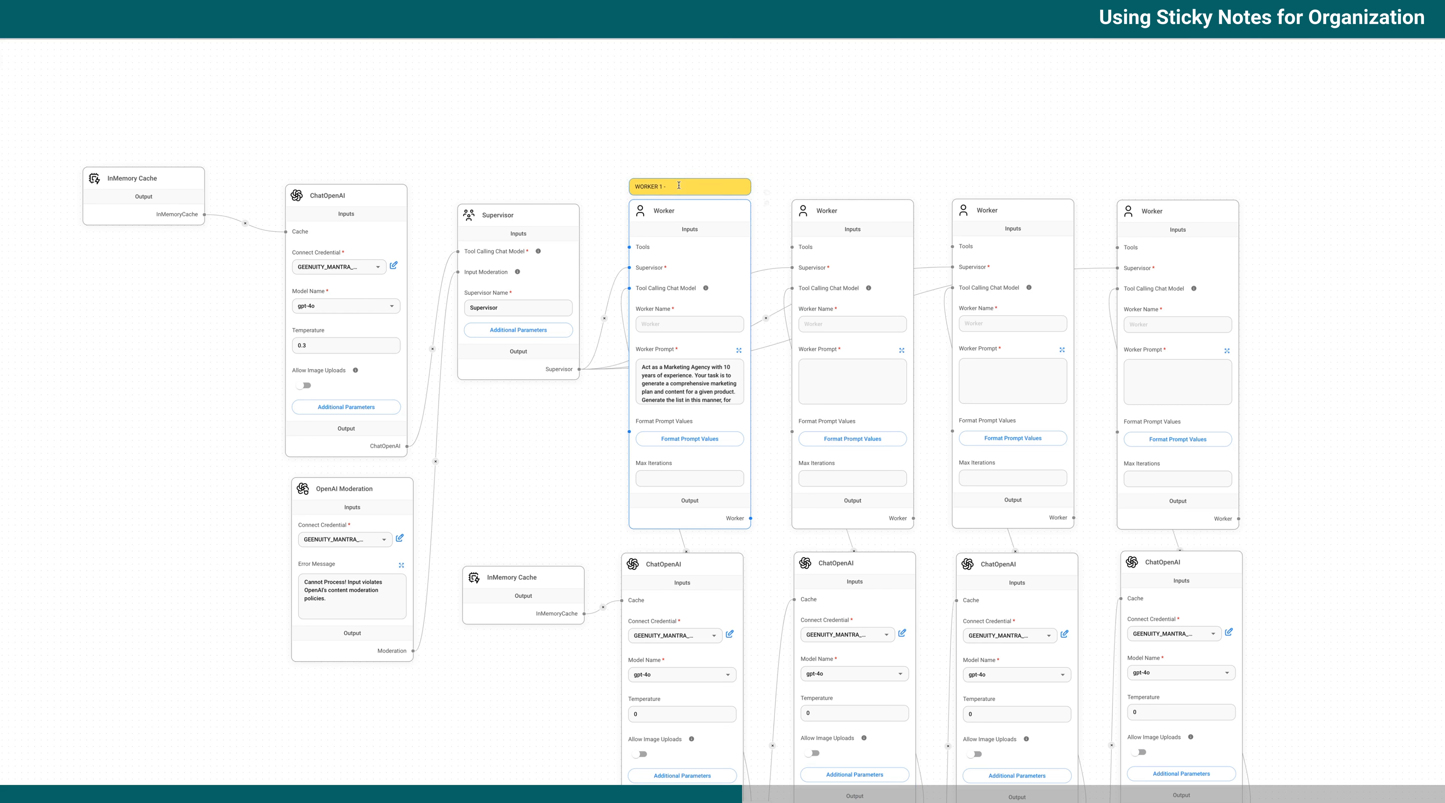
left_click(678, 185)
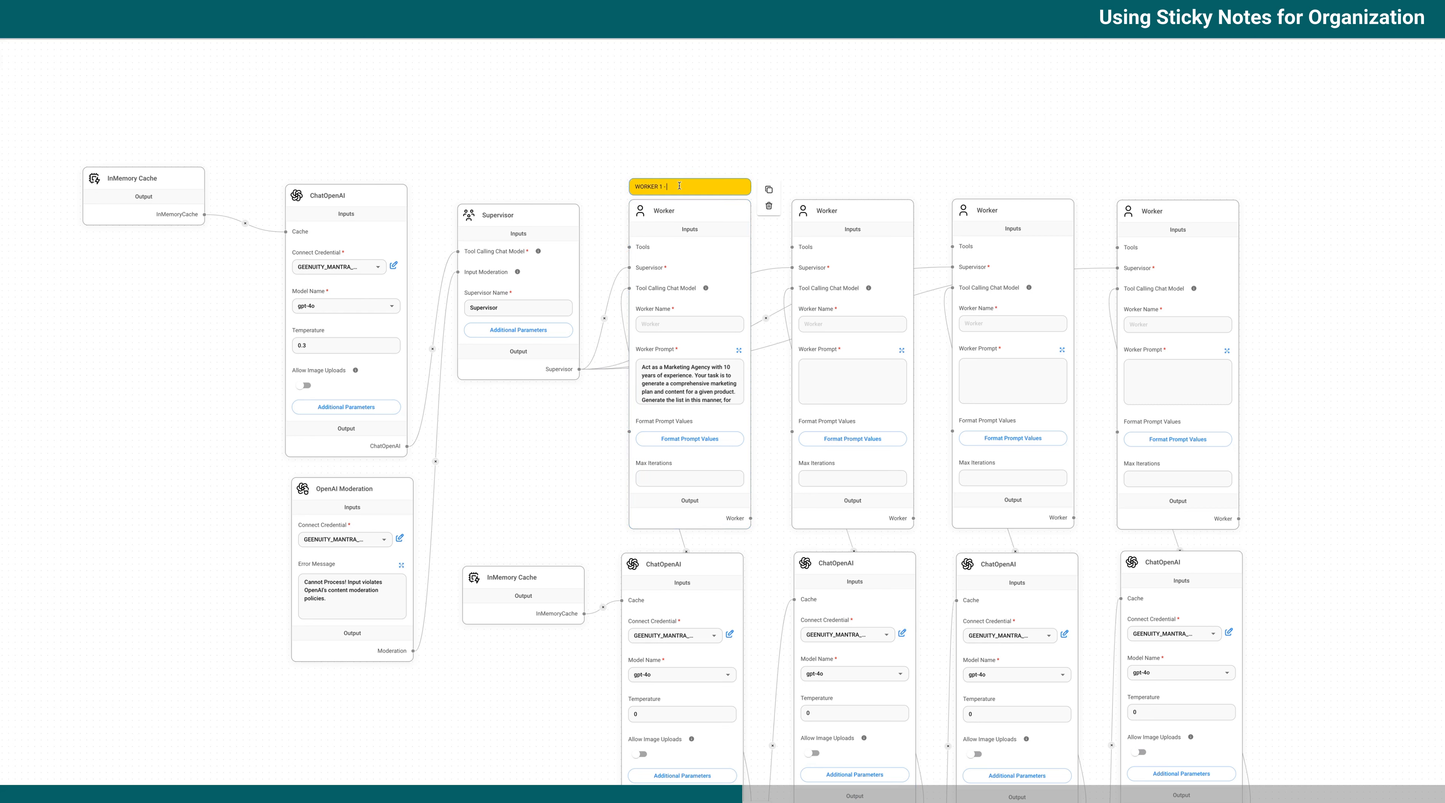
key("ctrl+v")
left_click_drag(727, 187, 728, 178)
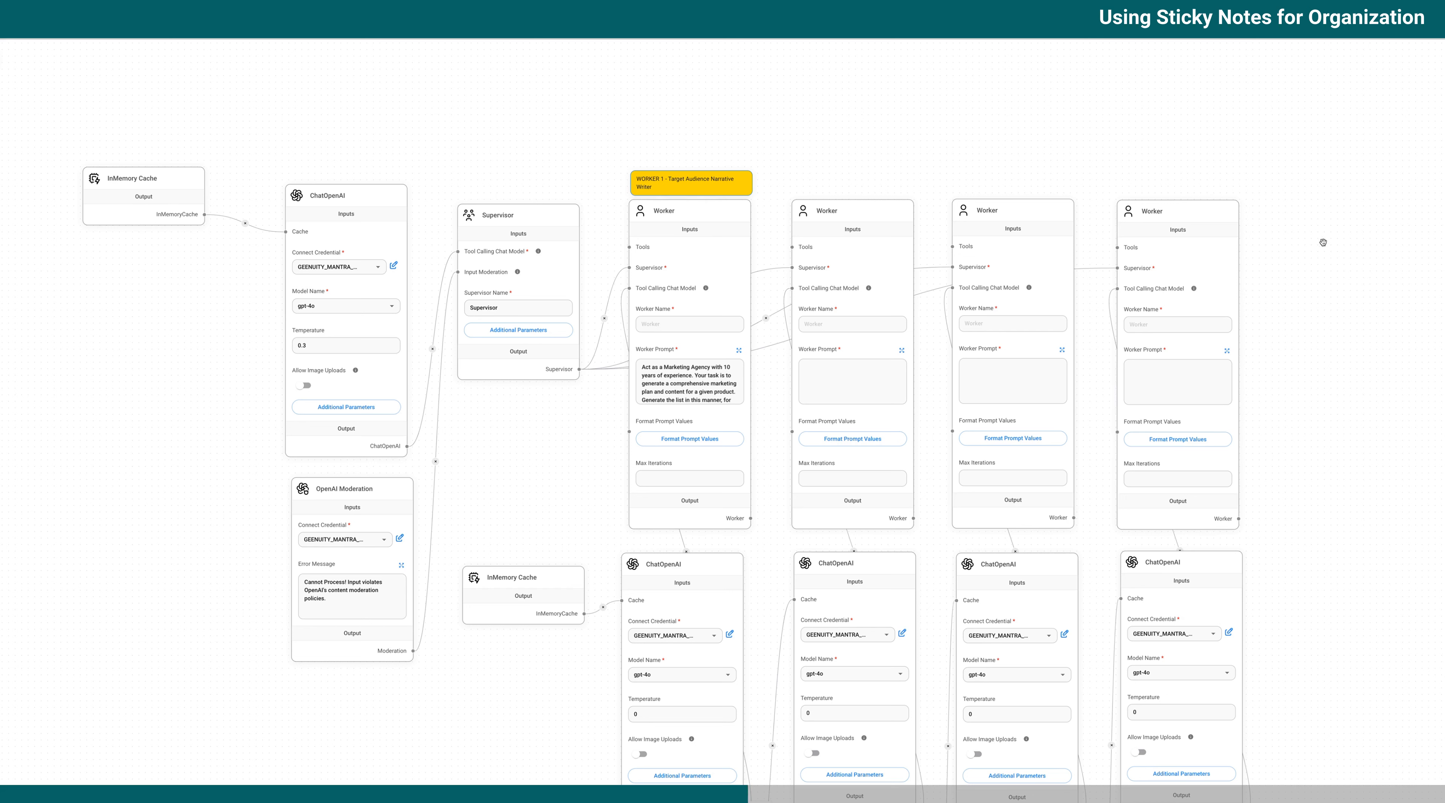
- Name the first worker "Target Audience Narrative Writer", reusing the copied title and correcting the spelling of "Narrative"
mouse_move(1070, 215)
mouse_move(896, 282)
left_click(681, 329)
key("super+shift+v")
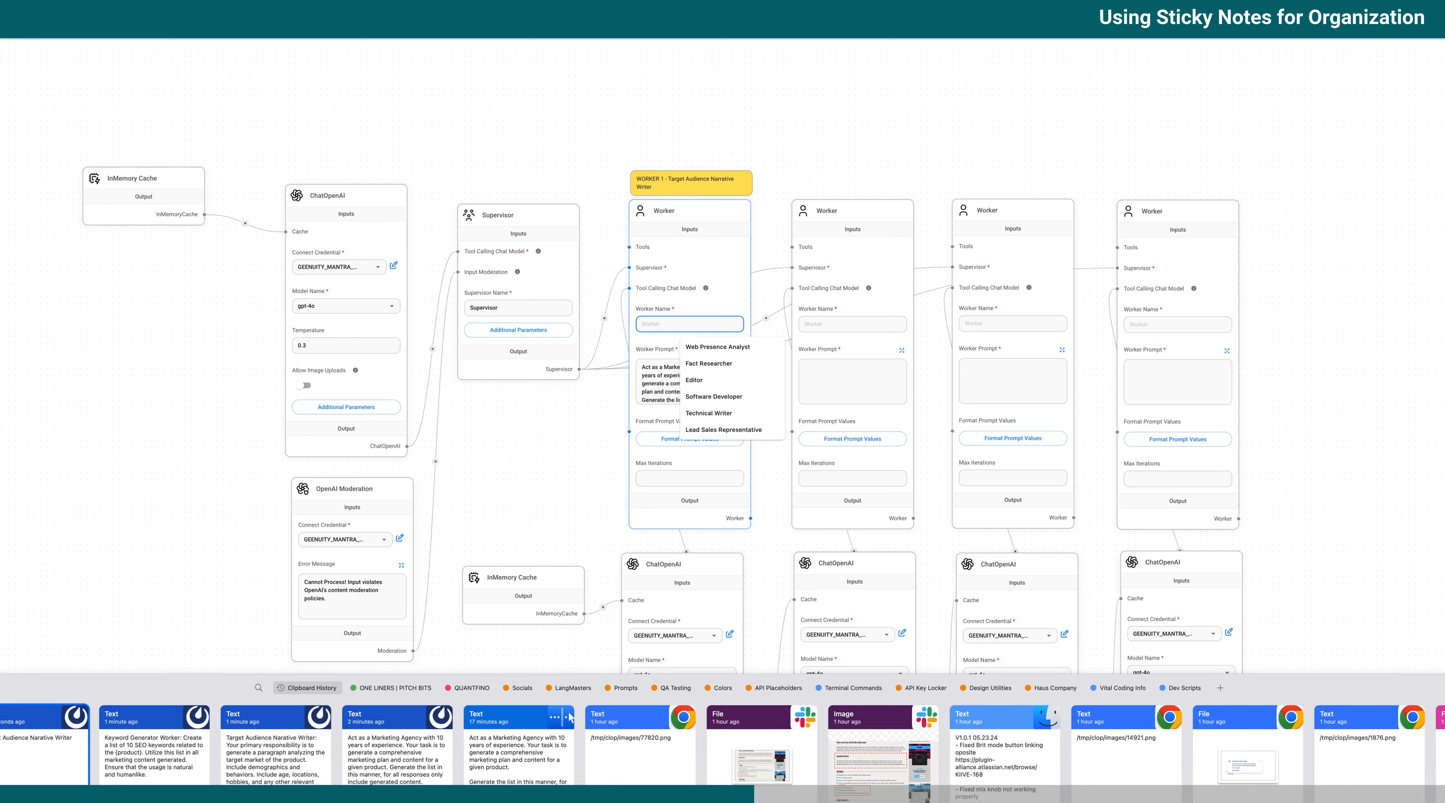
double_click(10, 763)
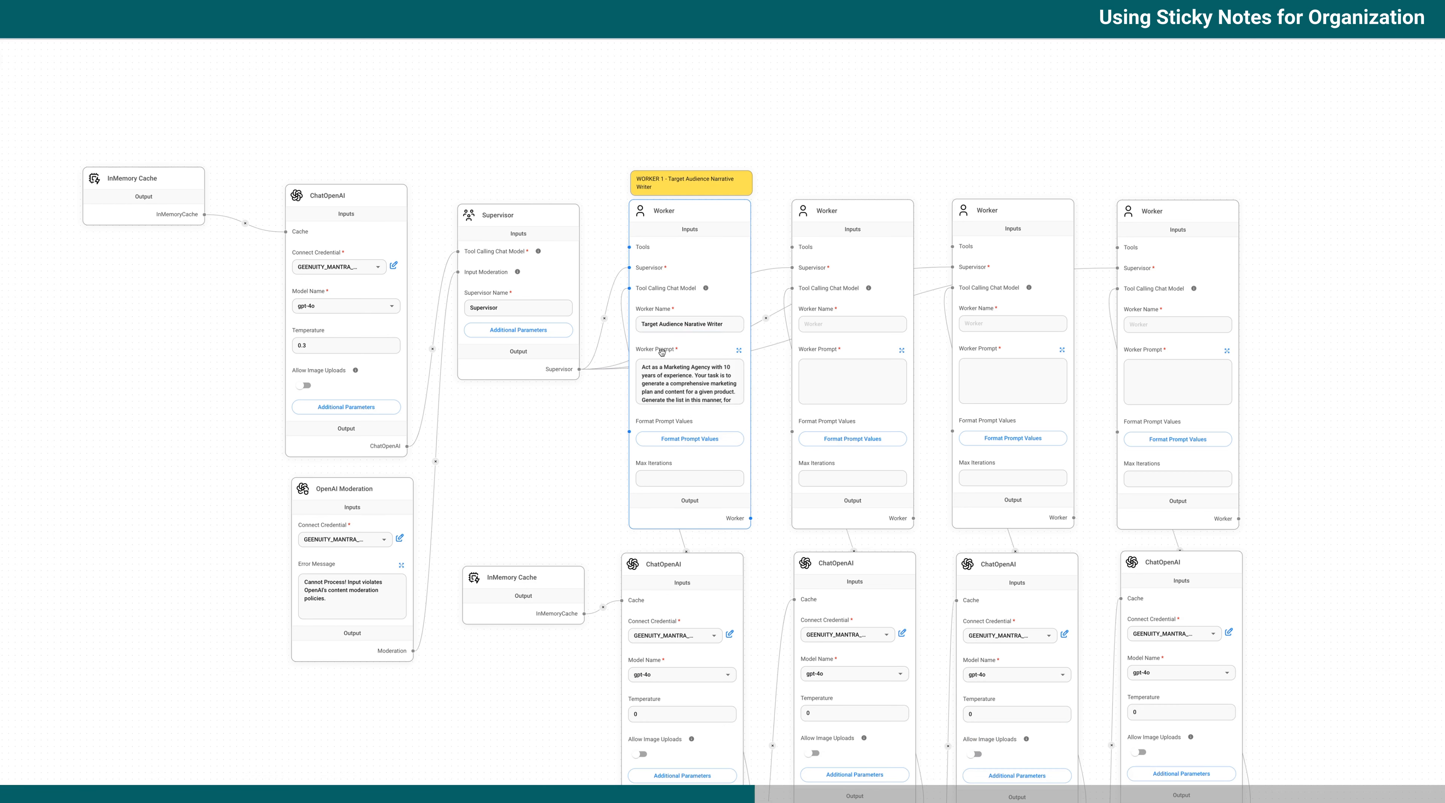
left_click(693, 325)
type("r")
- Paste the Keyword Generator Worker task from the clipboard history into the second worker's empty prompt
left_click(839, 366)
left_click(901, 350)
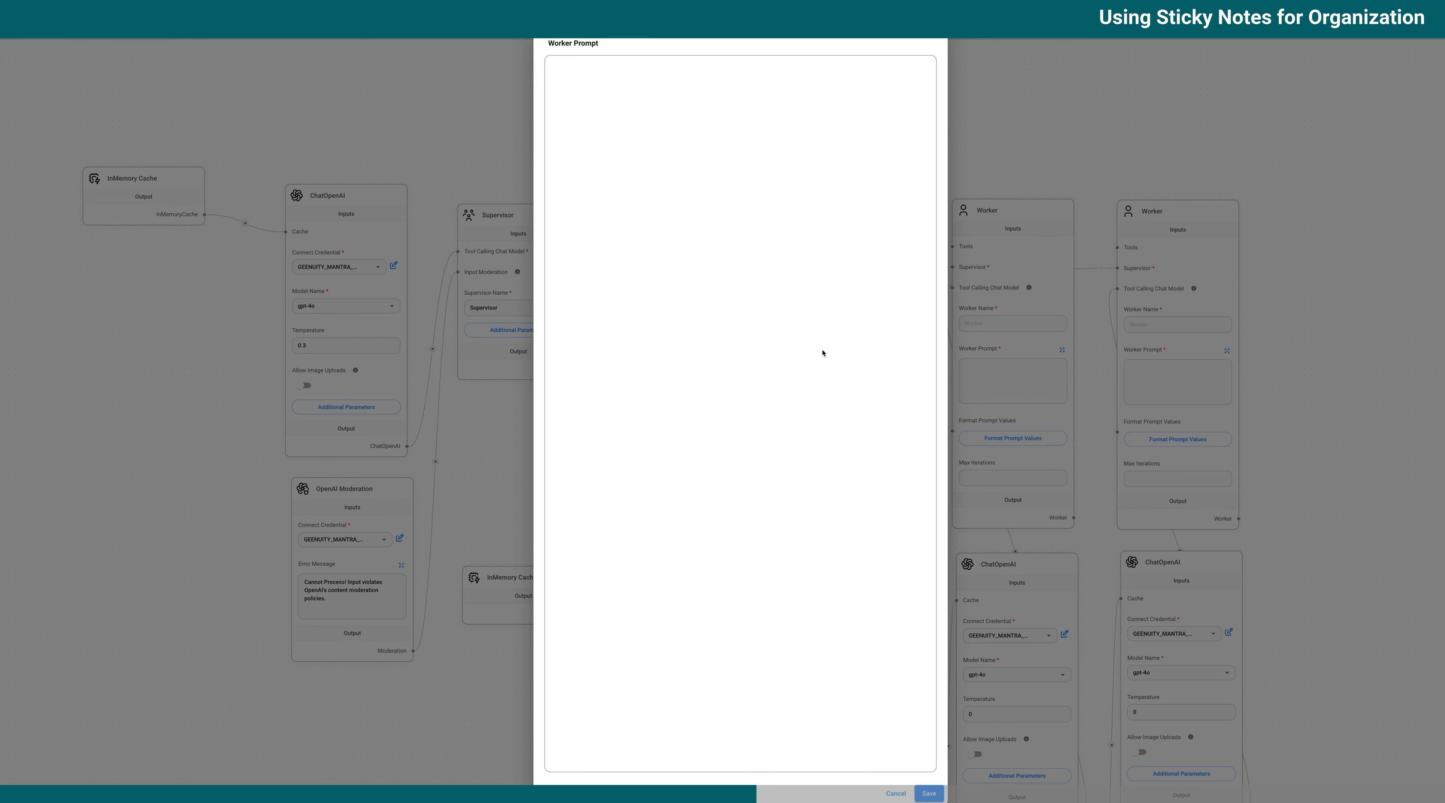
key("super+shift+v")
key("Return")
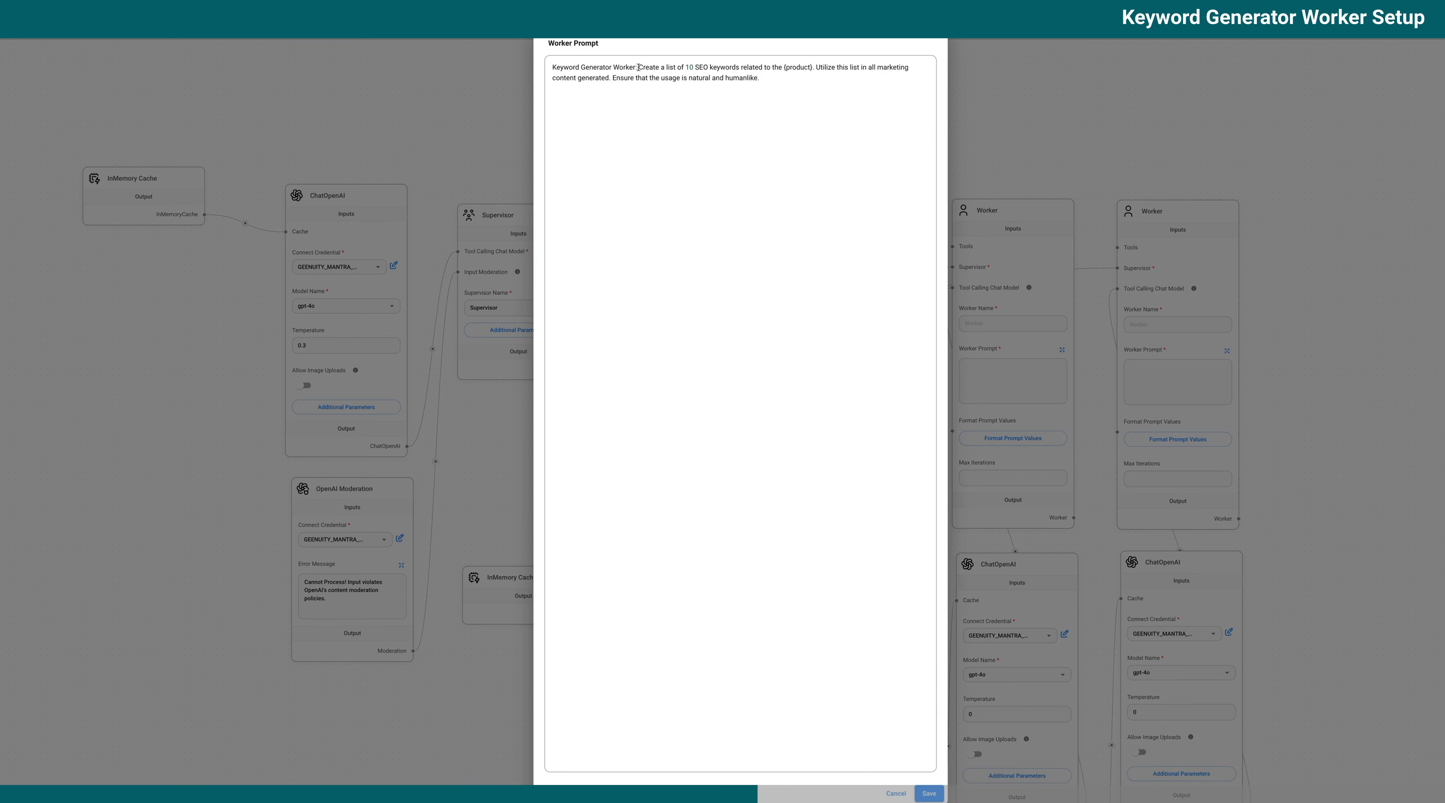
- Reword the start of the second worker's prompt to "You are a Keyword Generation Guru"
type("You ")
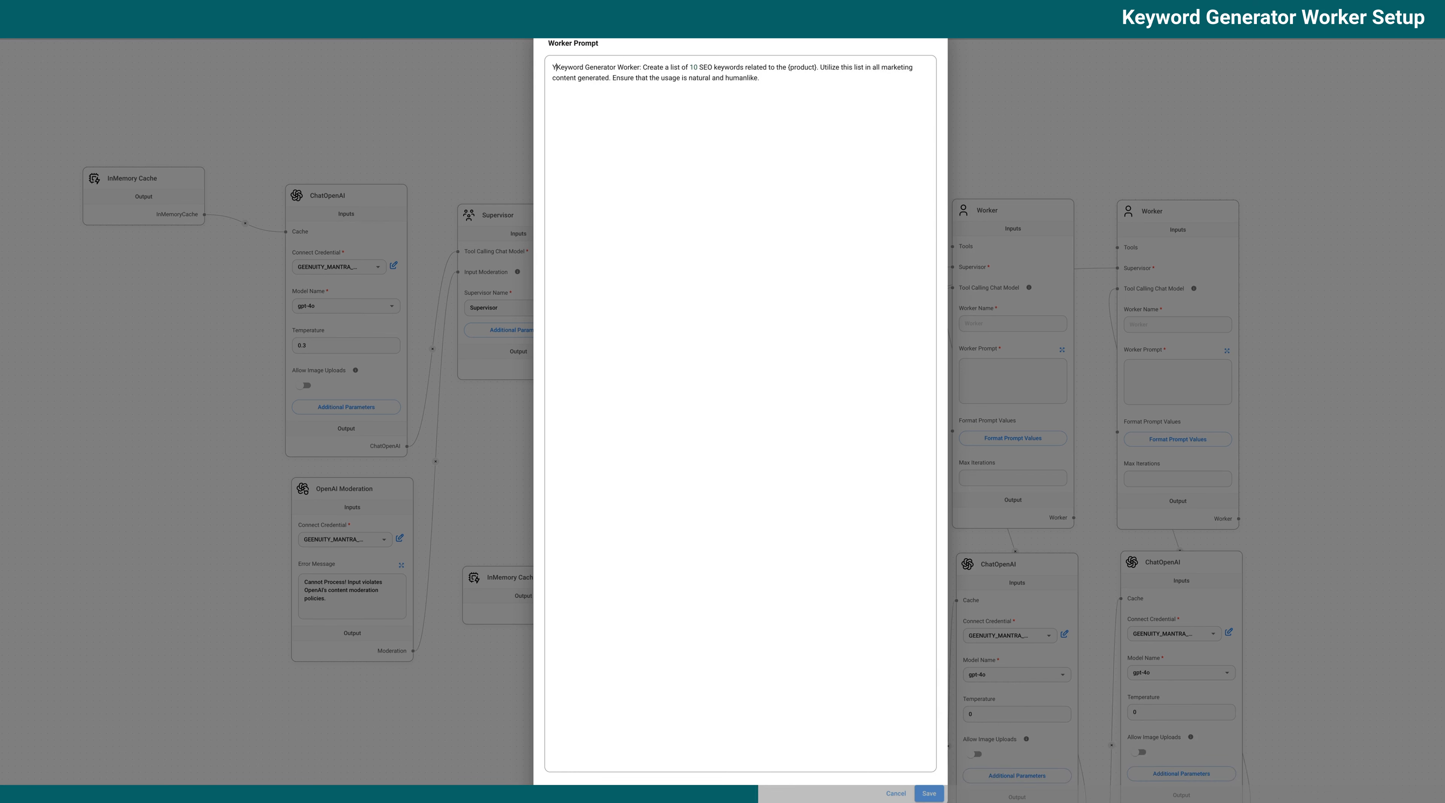
type("are a")
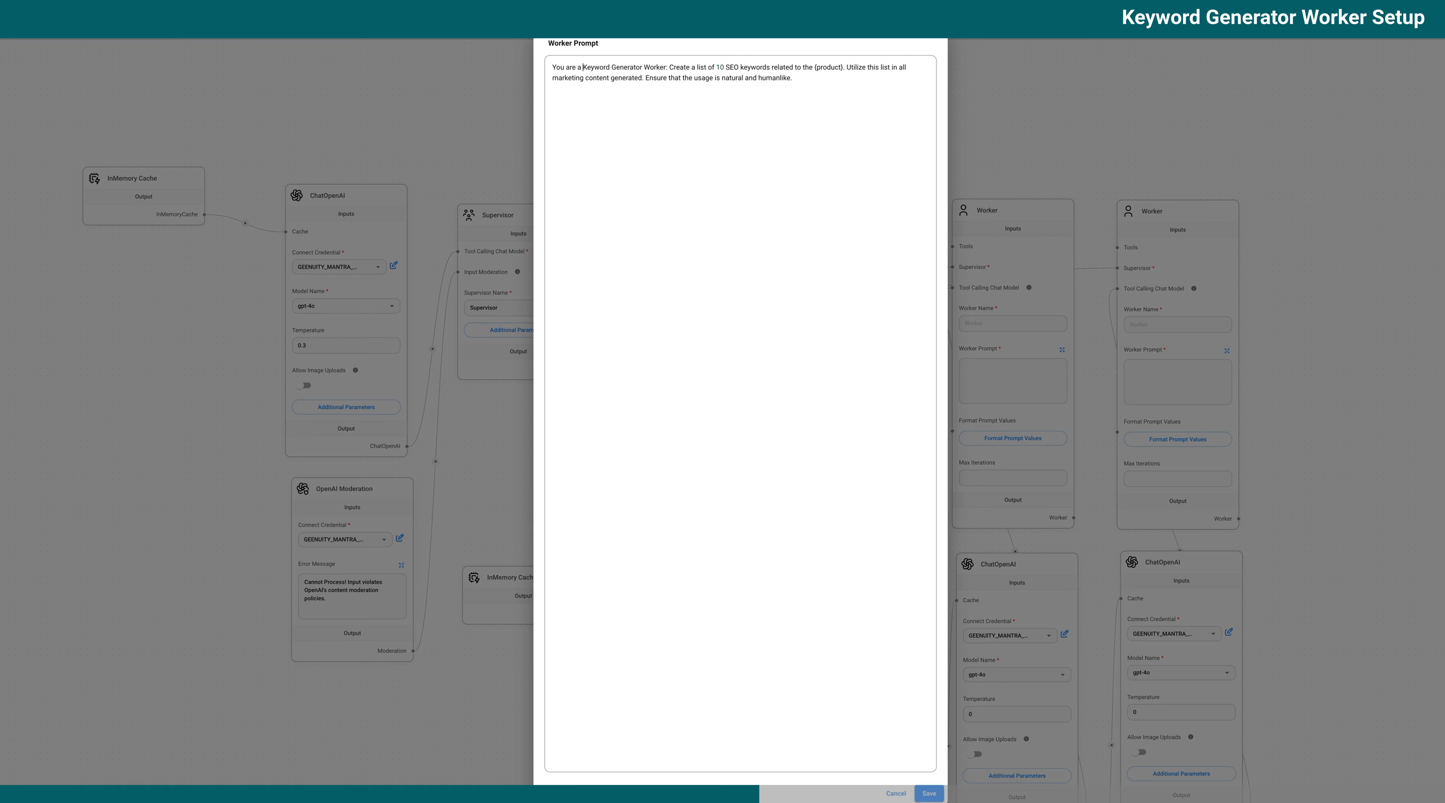
key("Right")
key("Right")
key("Right")
key("Right")
key("Right")
key("Right")
key("Right")
key("BackSpace")
key("Right")
key("Right")
key("Right")
key("Right")
key("Right")
key("Right")
key("Right")
key("Right")
key("BackSpace")
key("BackSpace")
type("ion Guru")
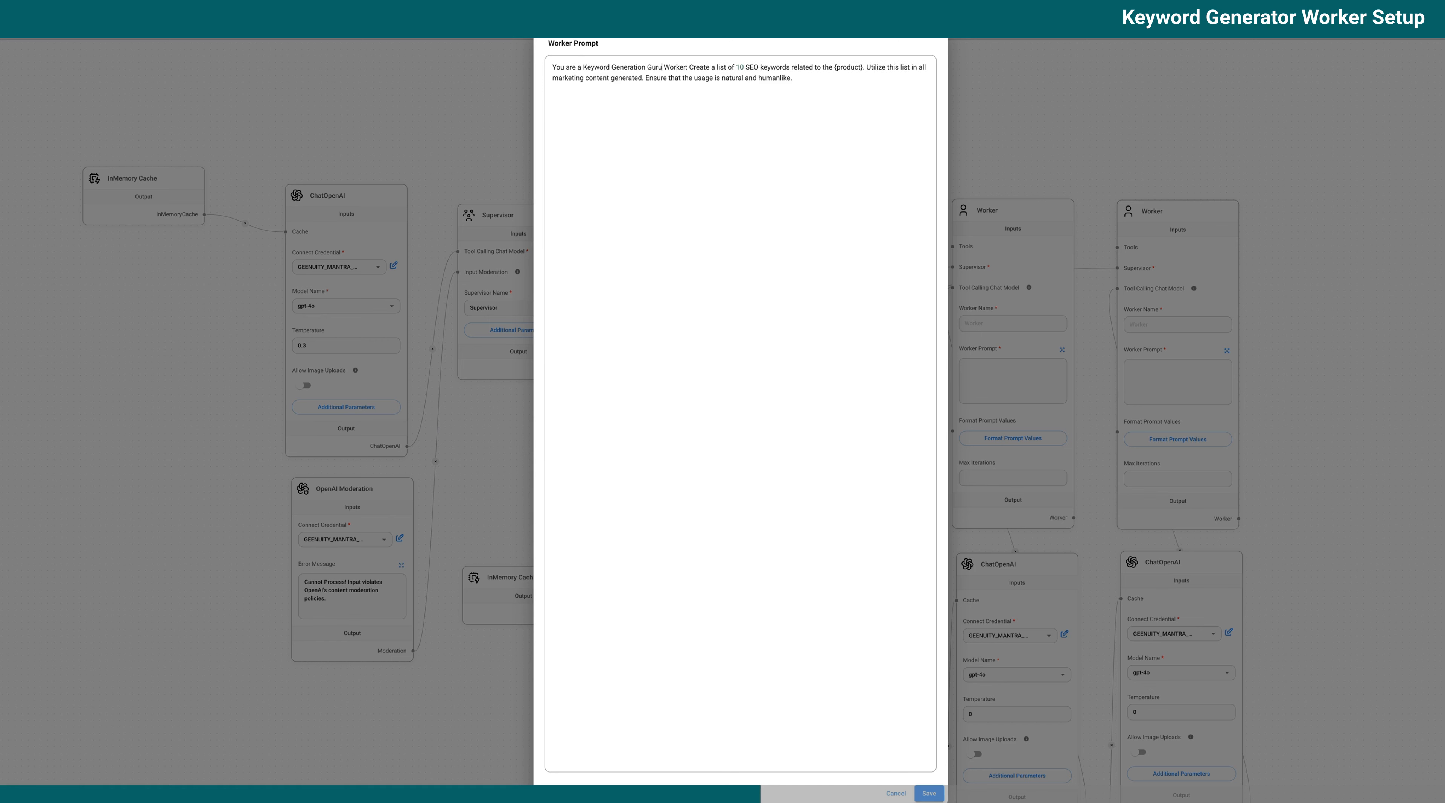
- Add "with 100 years of experience in SEO and all things keywords for ads and topical analysis" after "Guru"
type(" with 100 years of experience in")
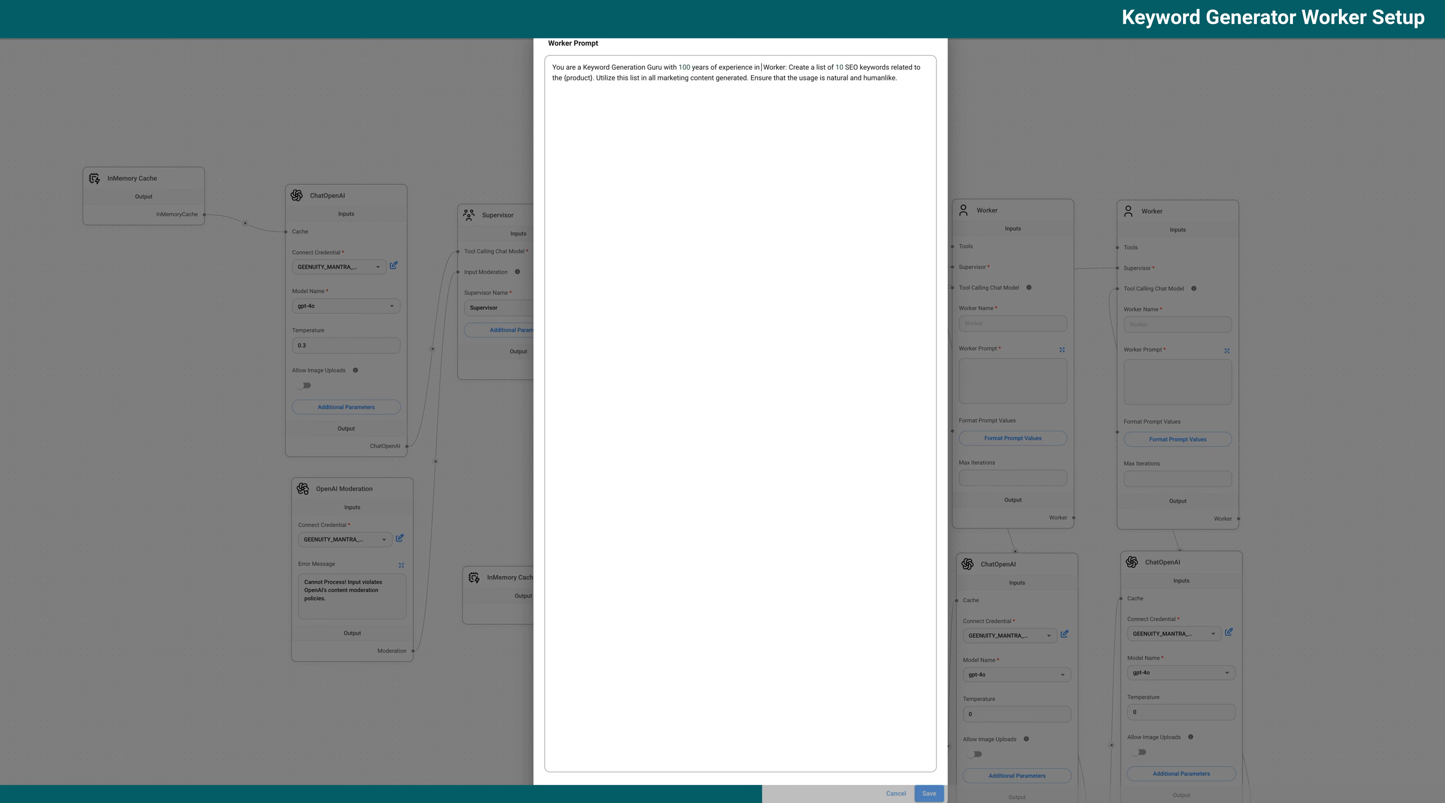
type(" SEO and all things keywords for ads")
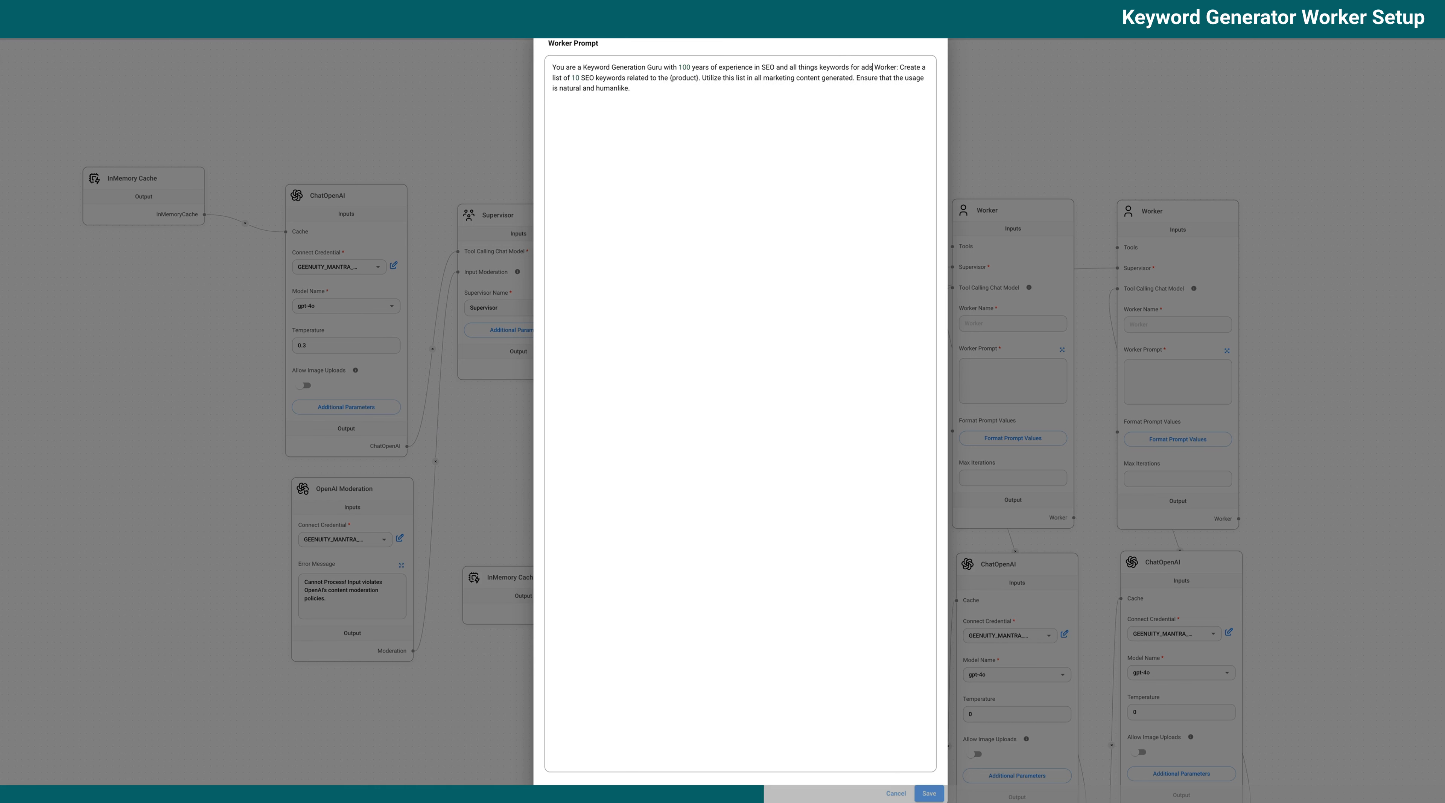
type(" and topica")
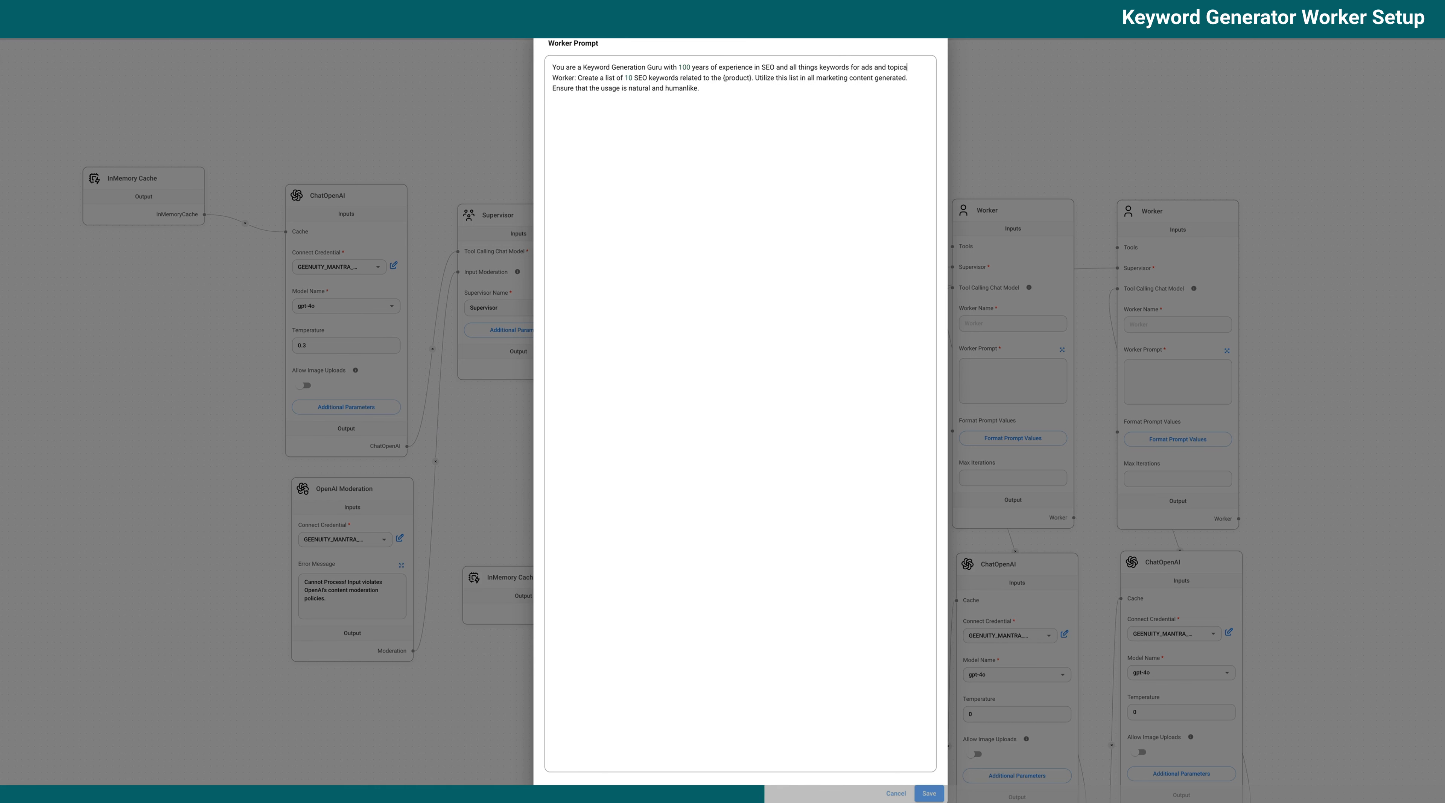
type("l analysis")
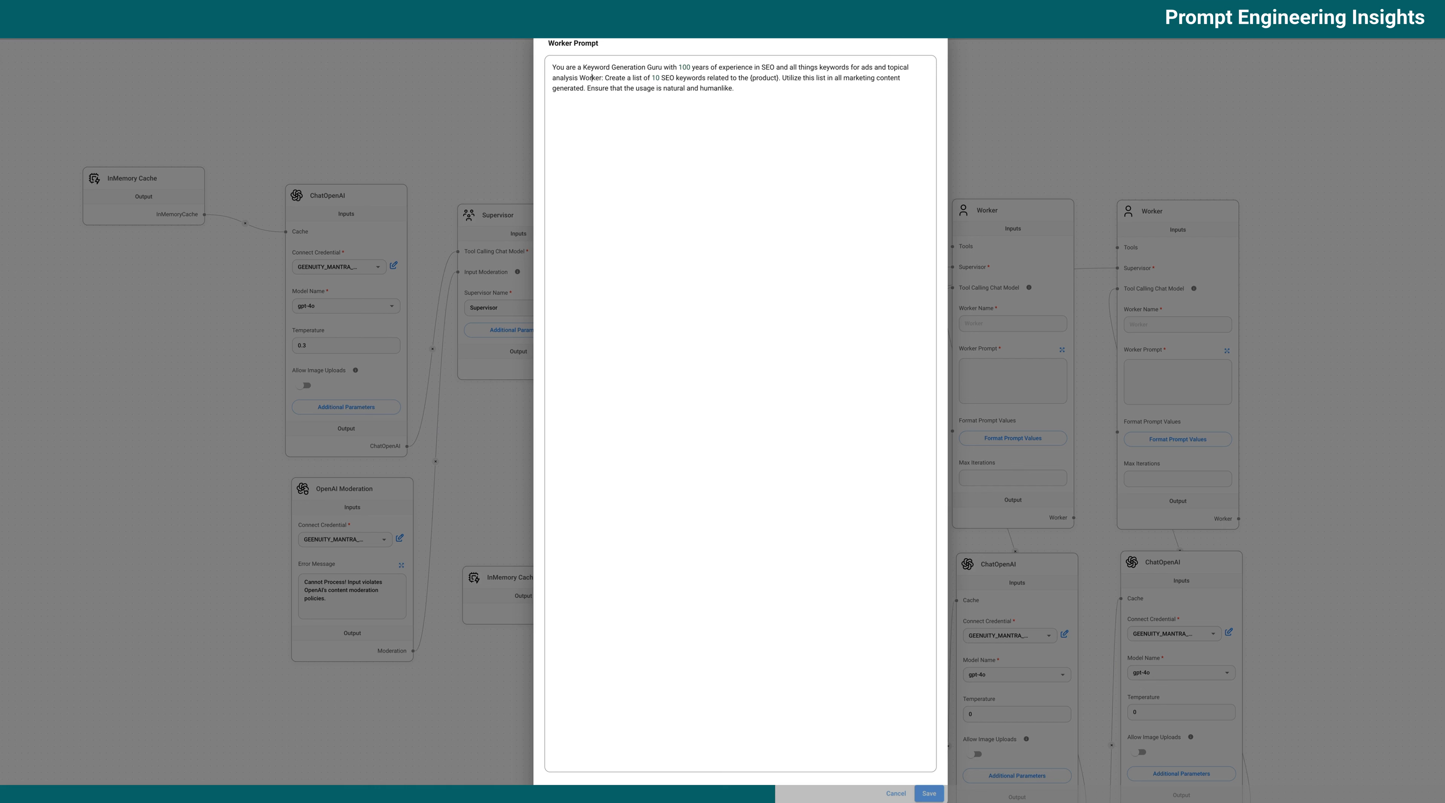
- Replace "Worker:" after "topical analysis" with "Team Member." to close the role sentence
key("BackSpace")
key("BackSpace")
key("BackSpace")
key("BackSpace")
key("BackSpace")
key("BackSpace")
type("Te")
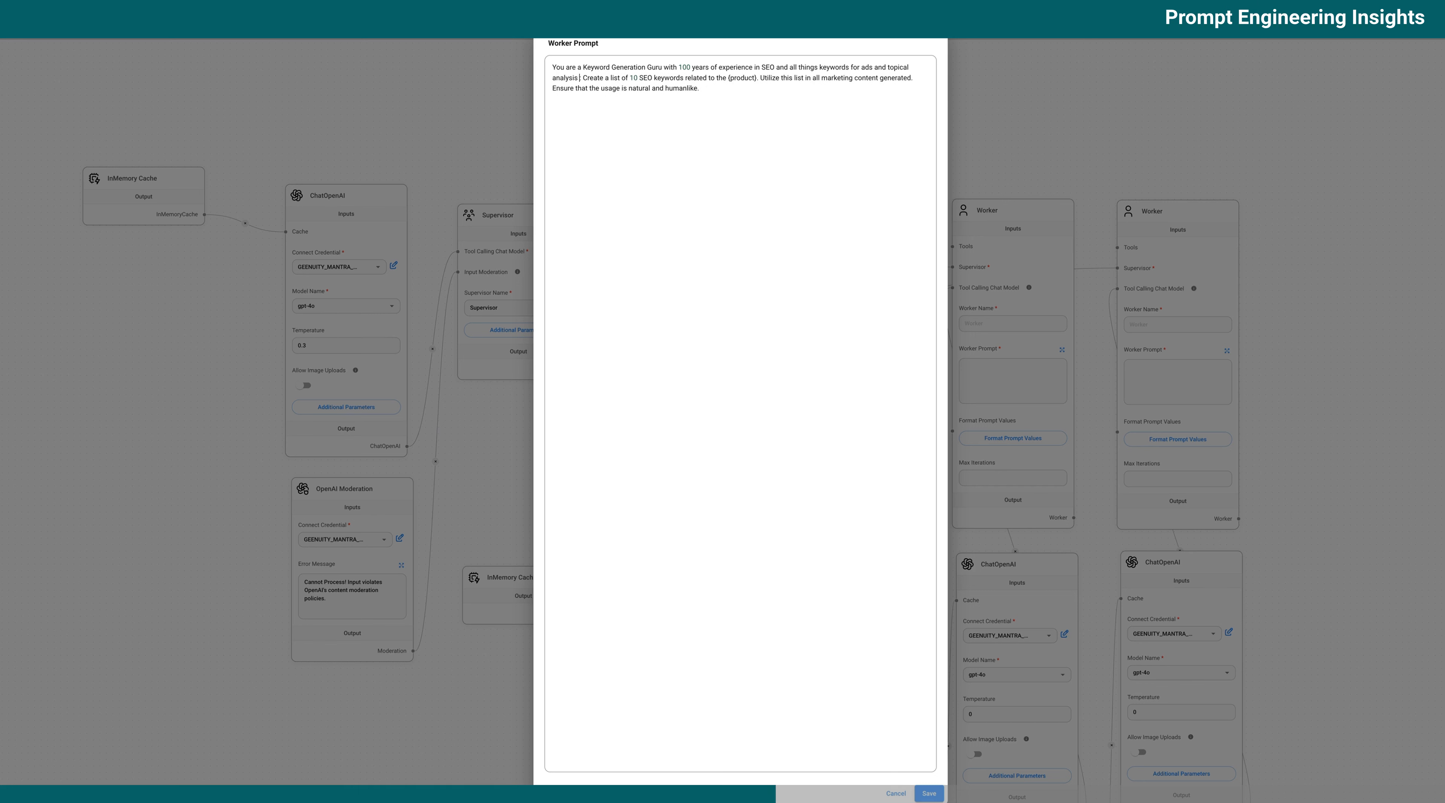
type("am Member")
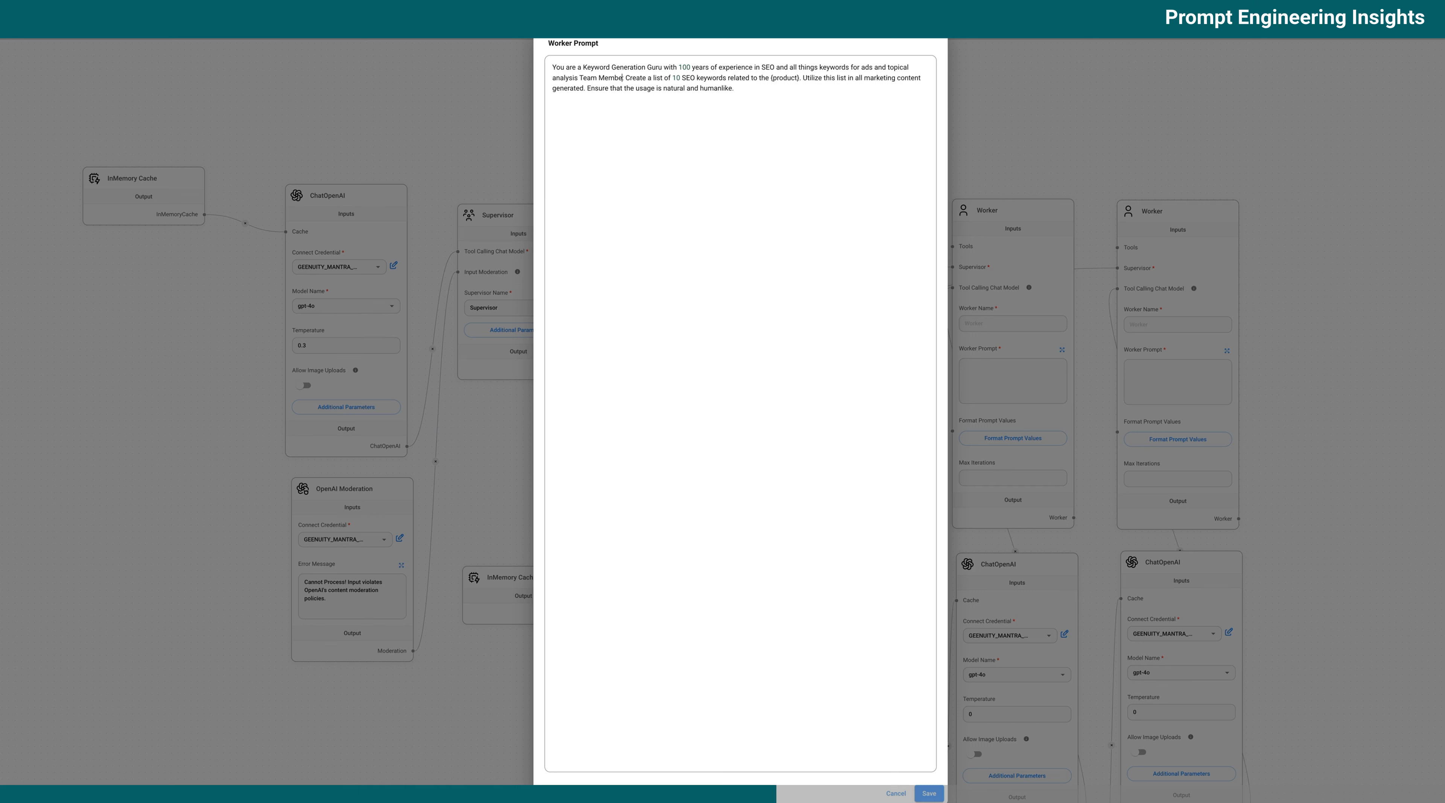
key("Delete")
type(".")
- Start a new paragraph before "Create a list" with "Your task is to receive input from the Supervisor and other team_members." and save the prompt
key("Return")
key("Return")
type("Your task")
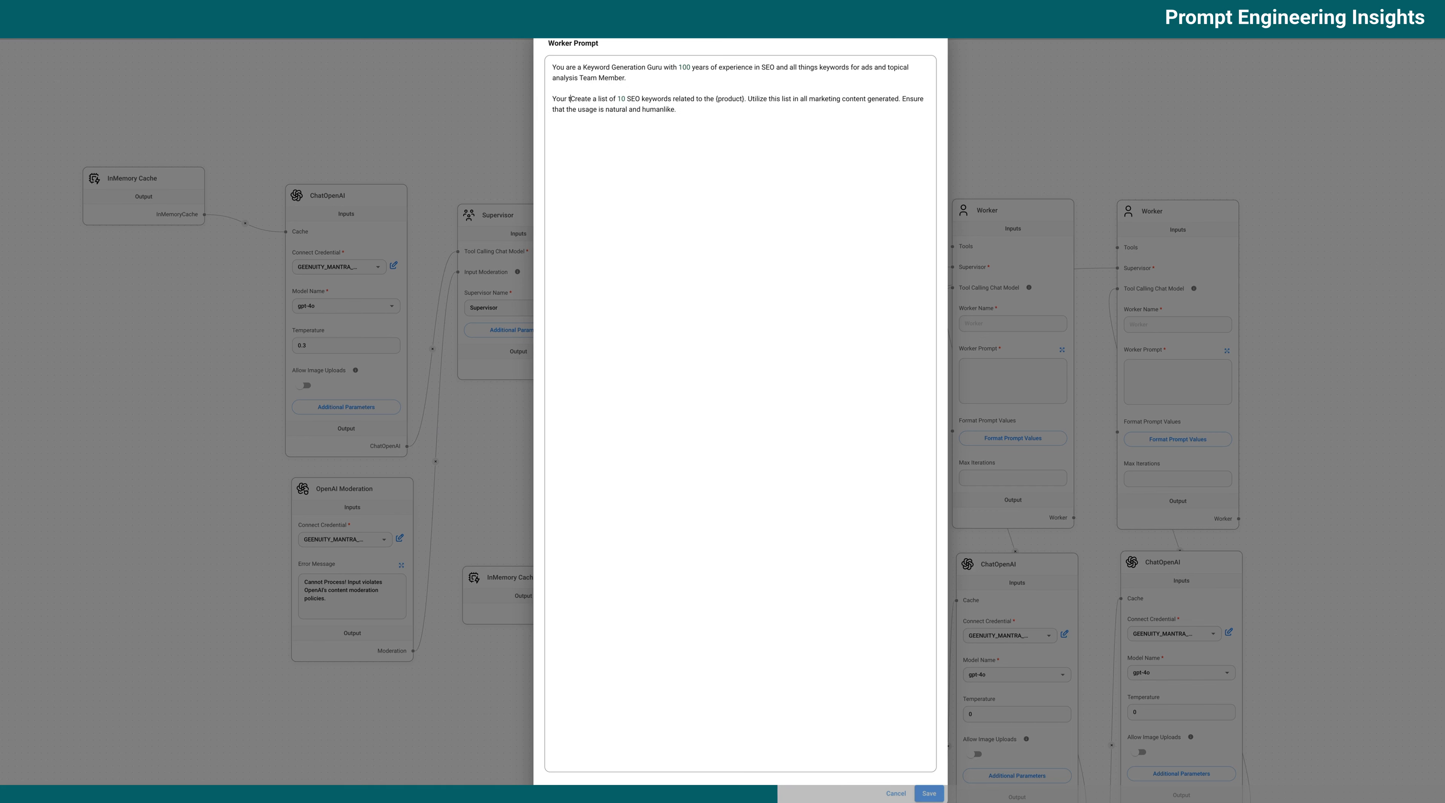
type(" is to receive")
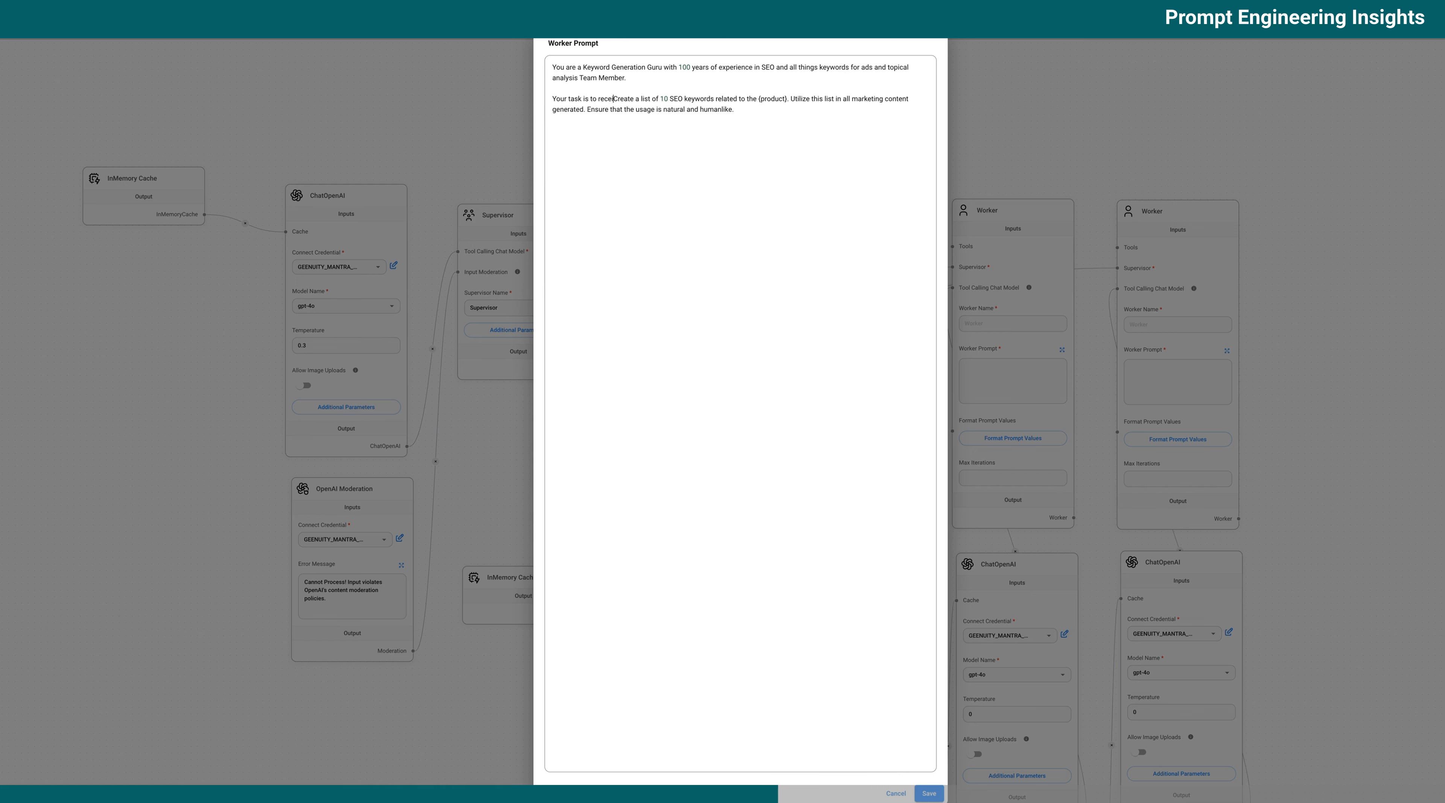
type(" input from ")
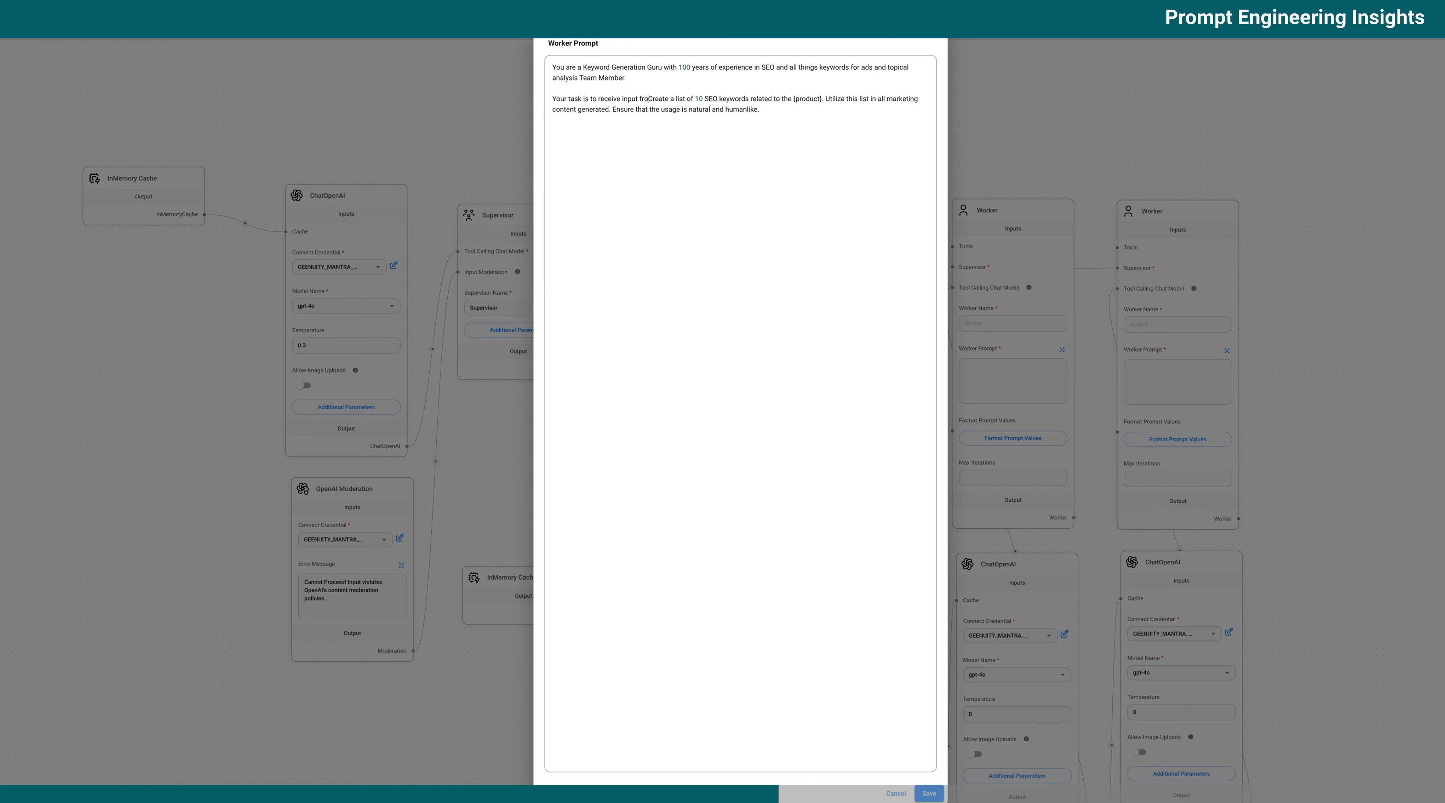
type("the Super")
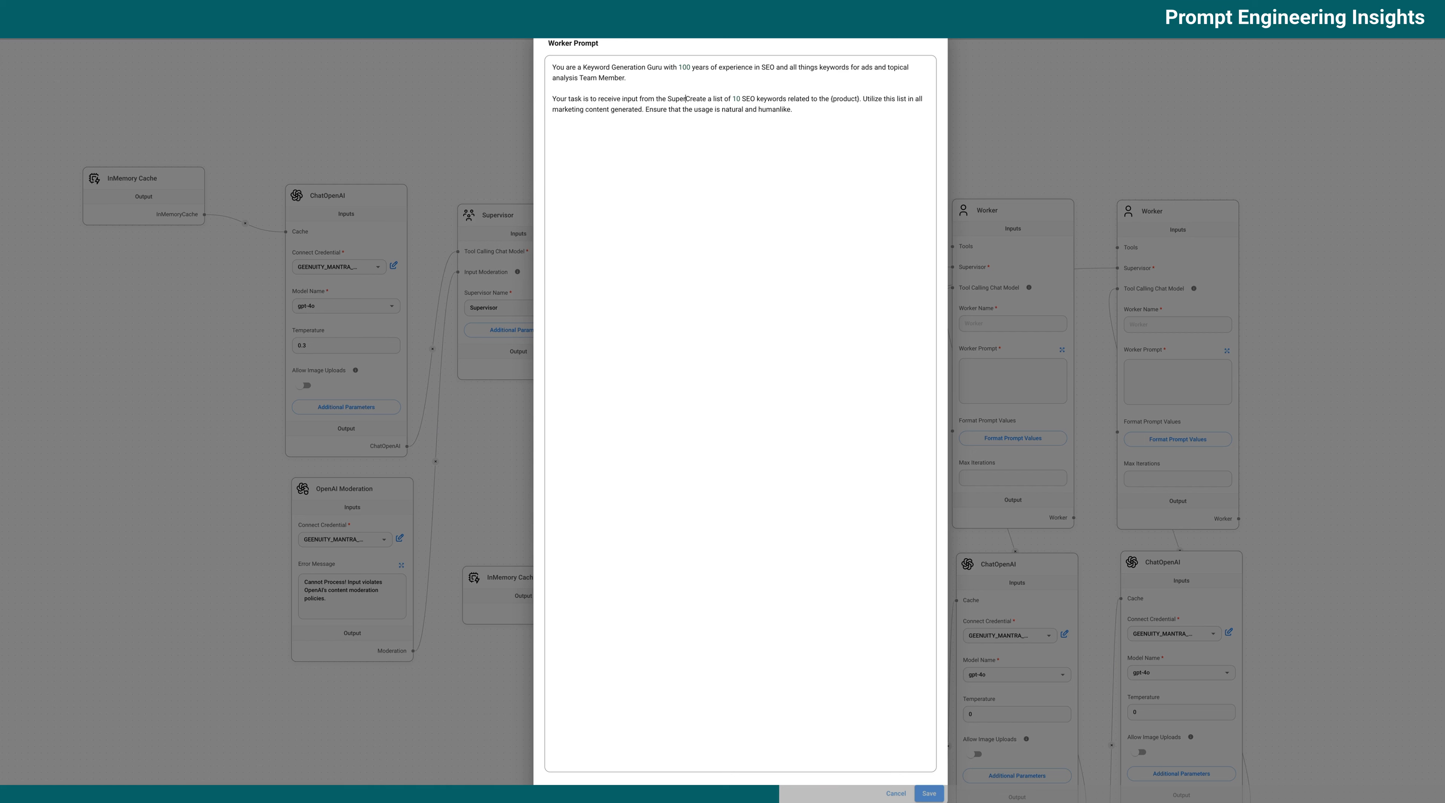
type("visor and oth")
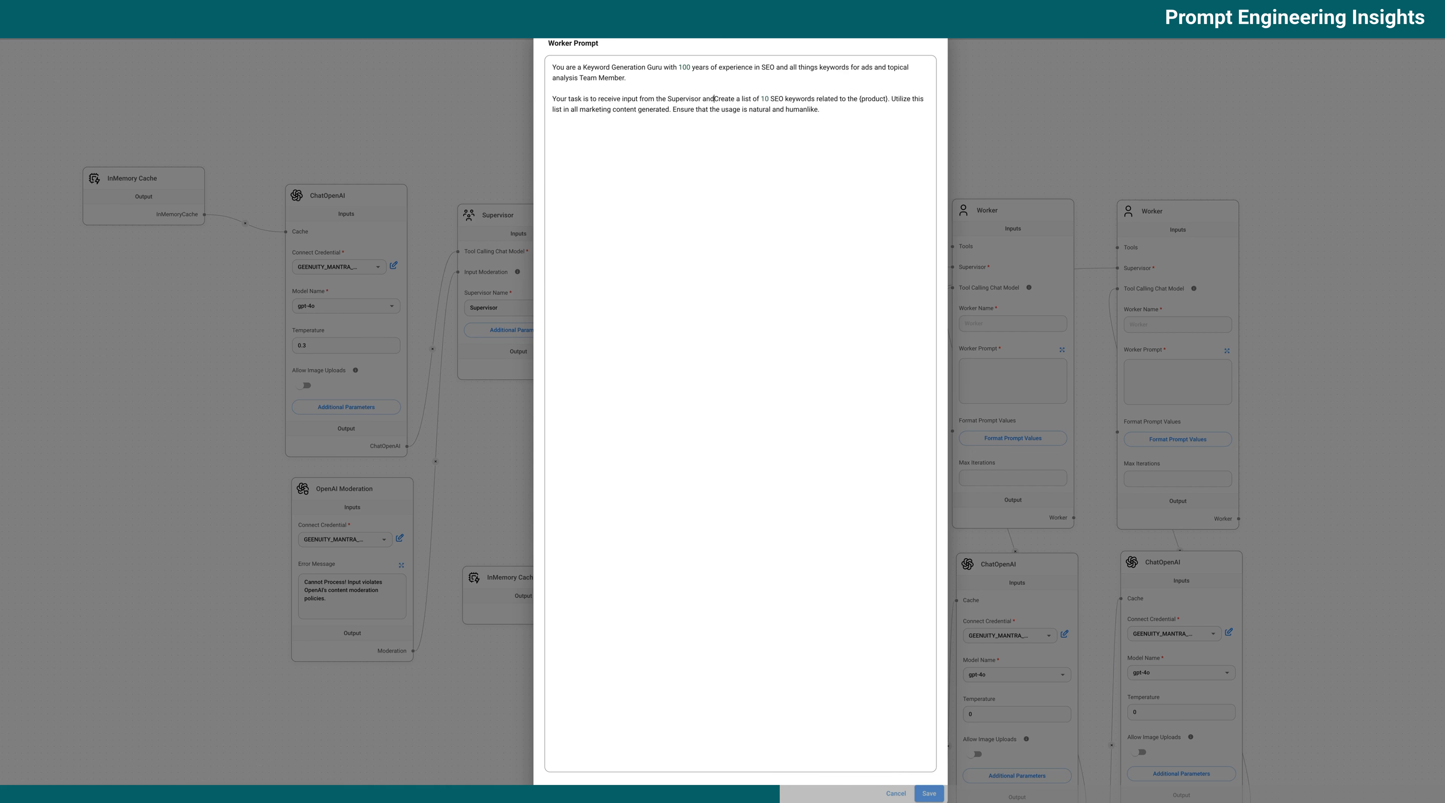
type("er")
type(" team_member")
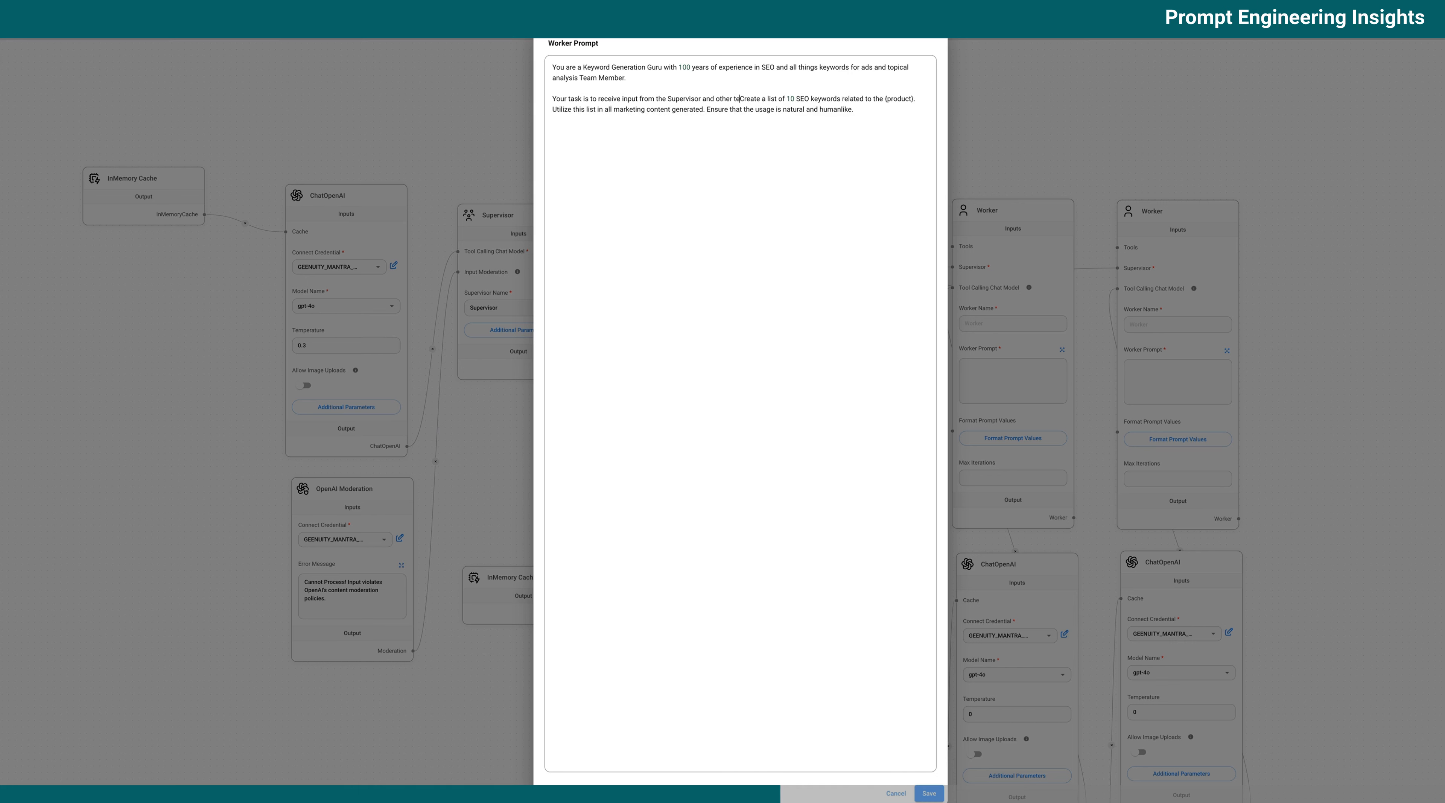
type("s.")
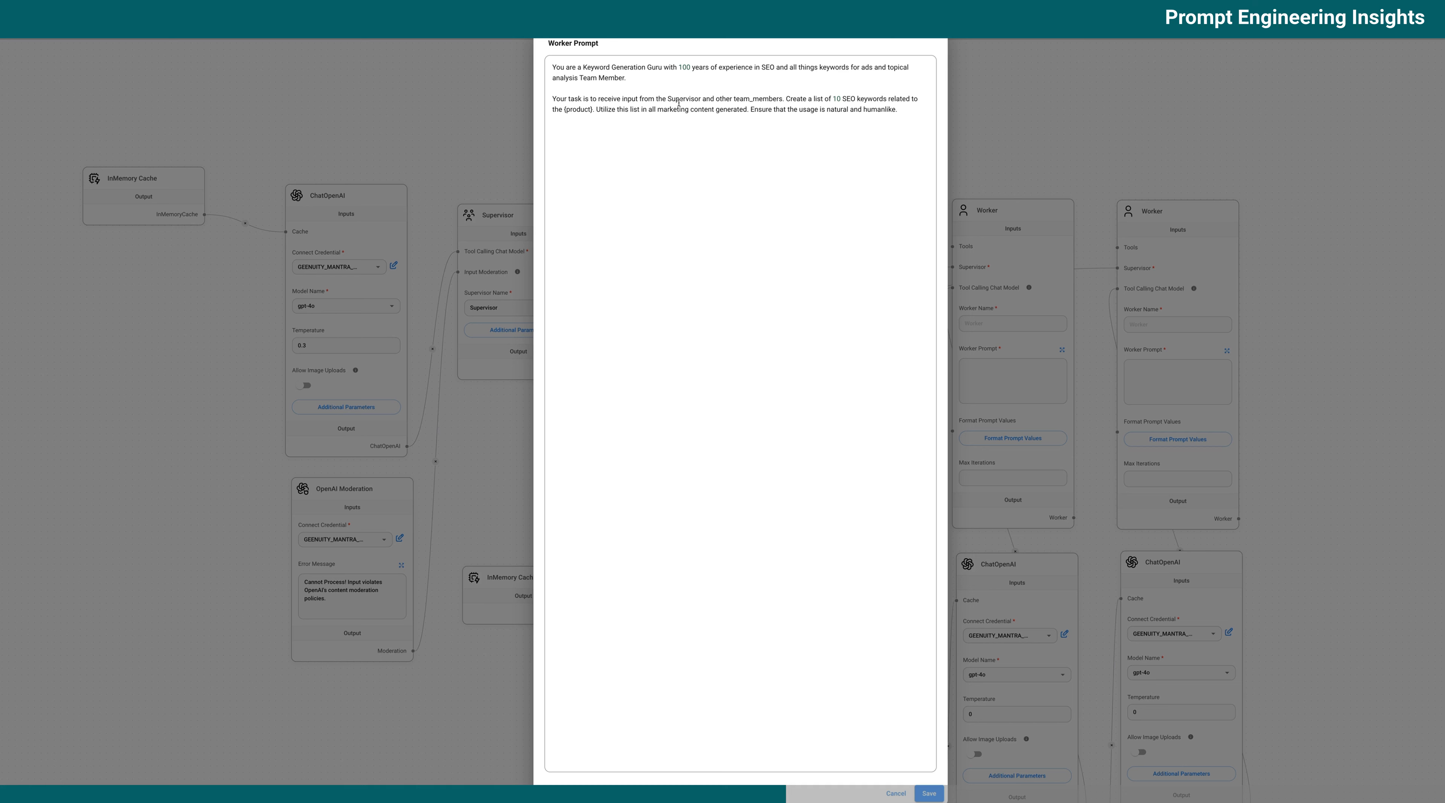
key("ctrl+Up")
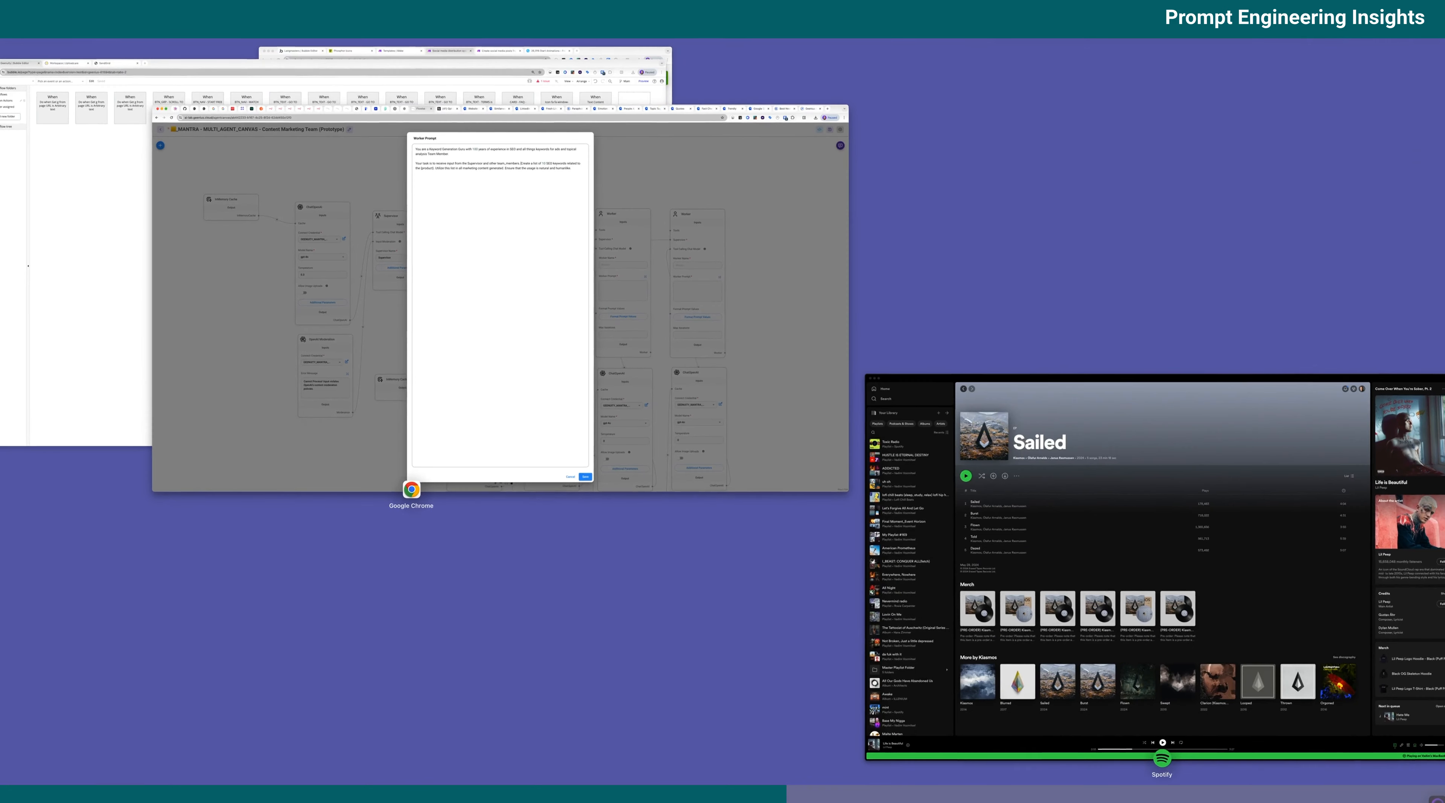
left_click(742, 516)
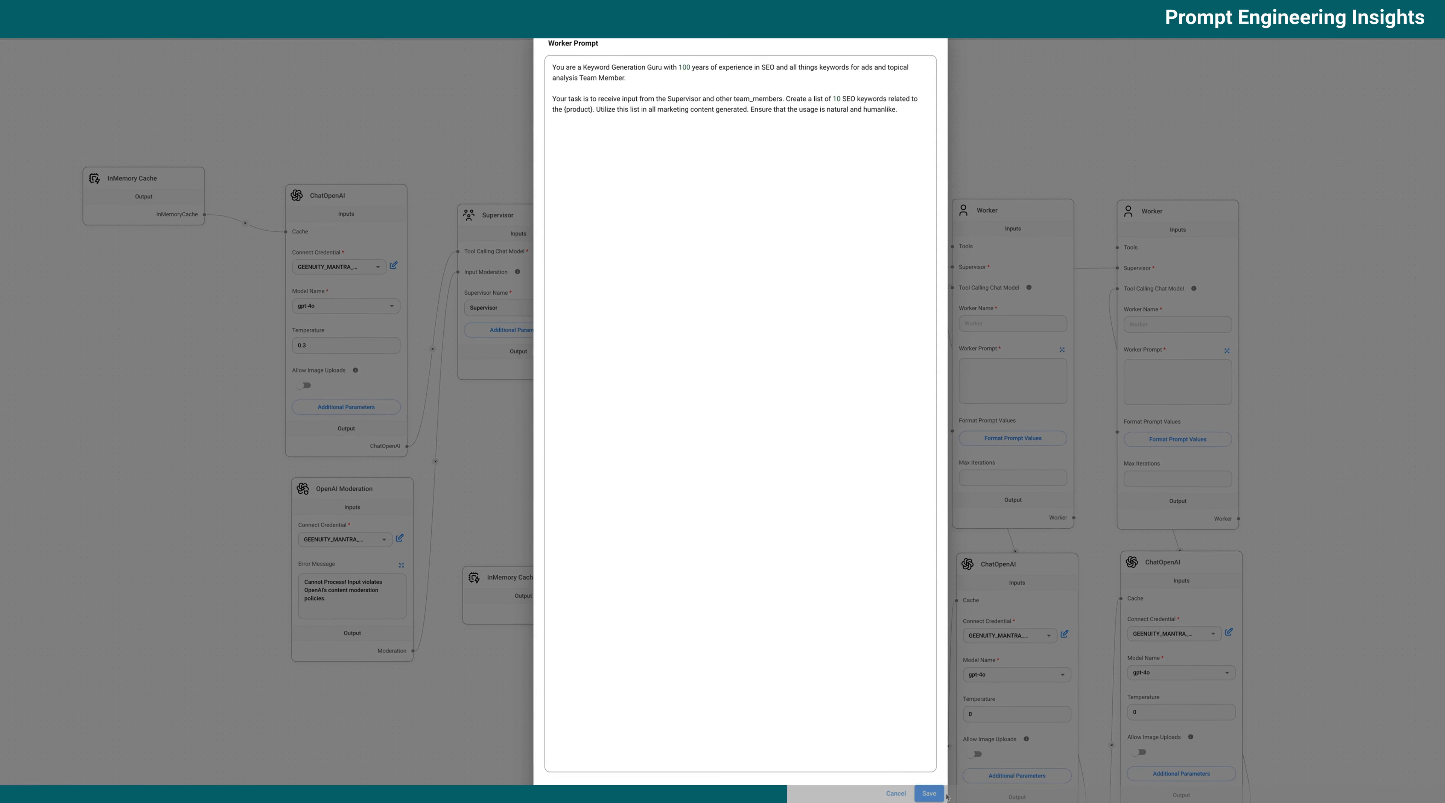
left_click(929, 792)
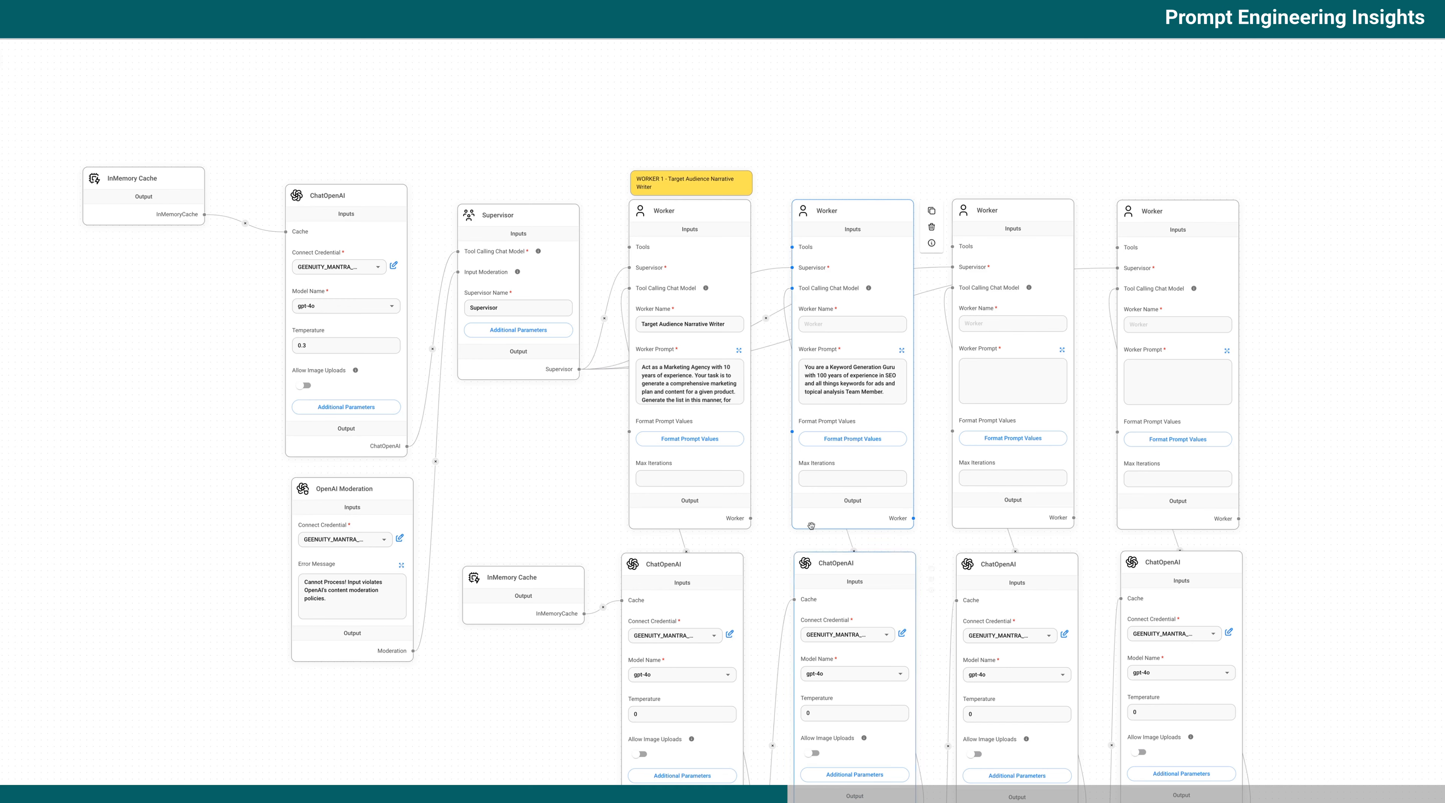
- Examine the Supervisor's prompt, especially its {team_members} variable, along with the prompts of the first two workers
left_click(497, 336)
left_click(854, 366)
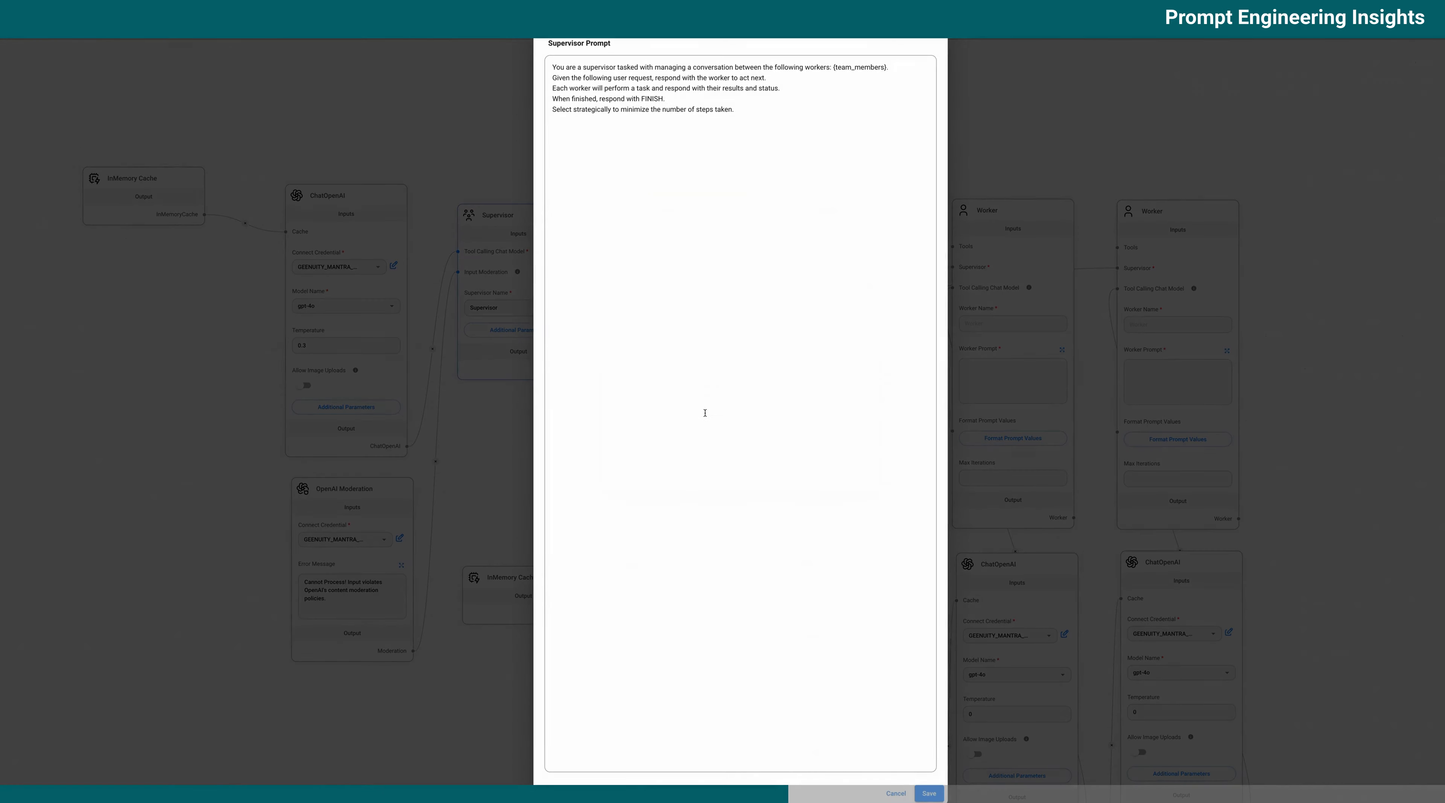
left_click_drag(548, 47, 633, 48)
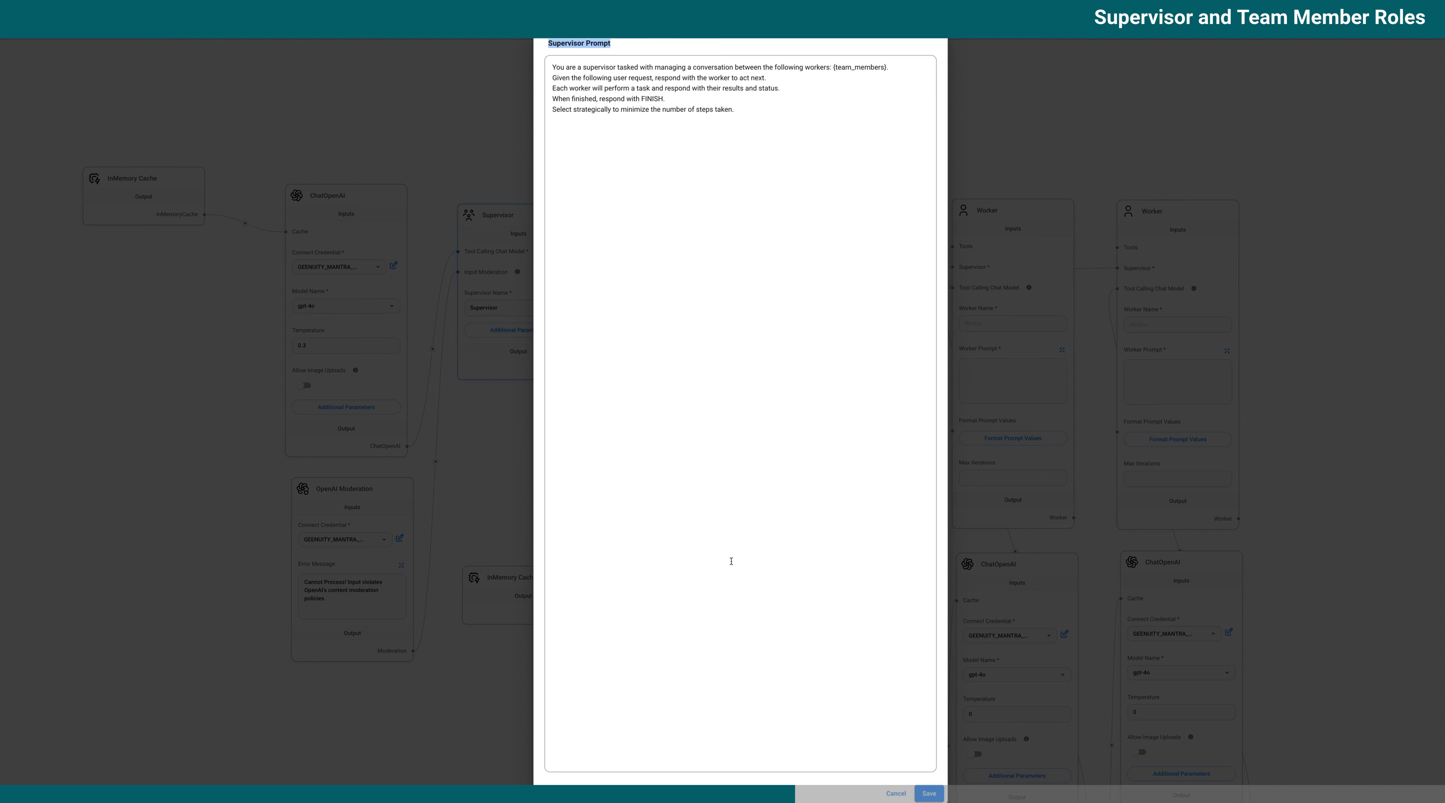
left_click_drag(835, 68, 886, 67)
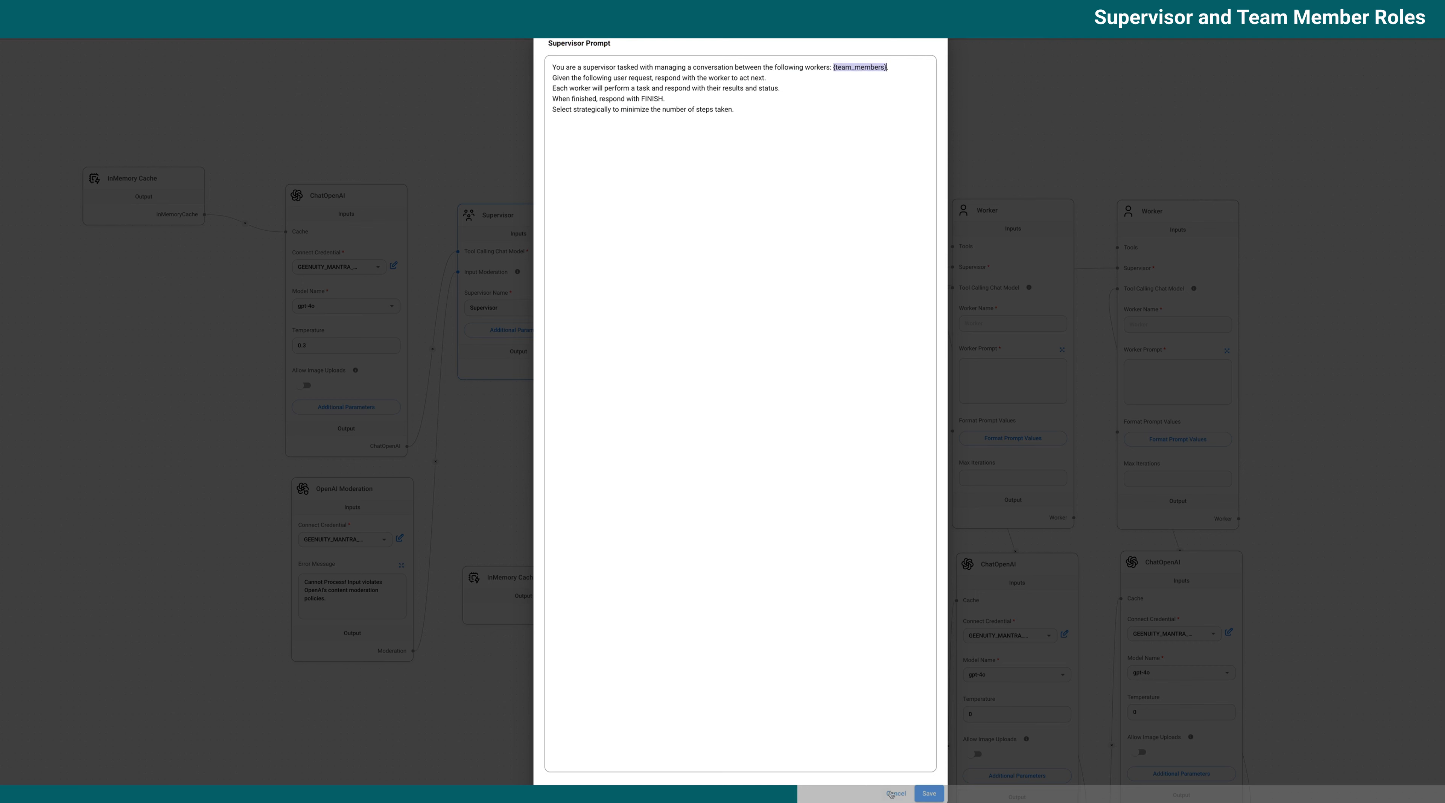
left_click(928, 793)
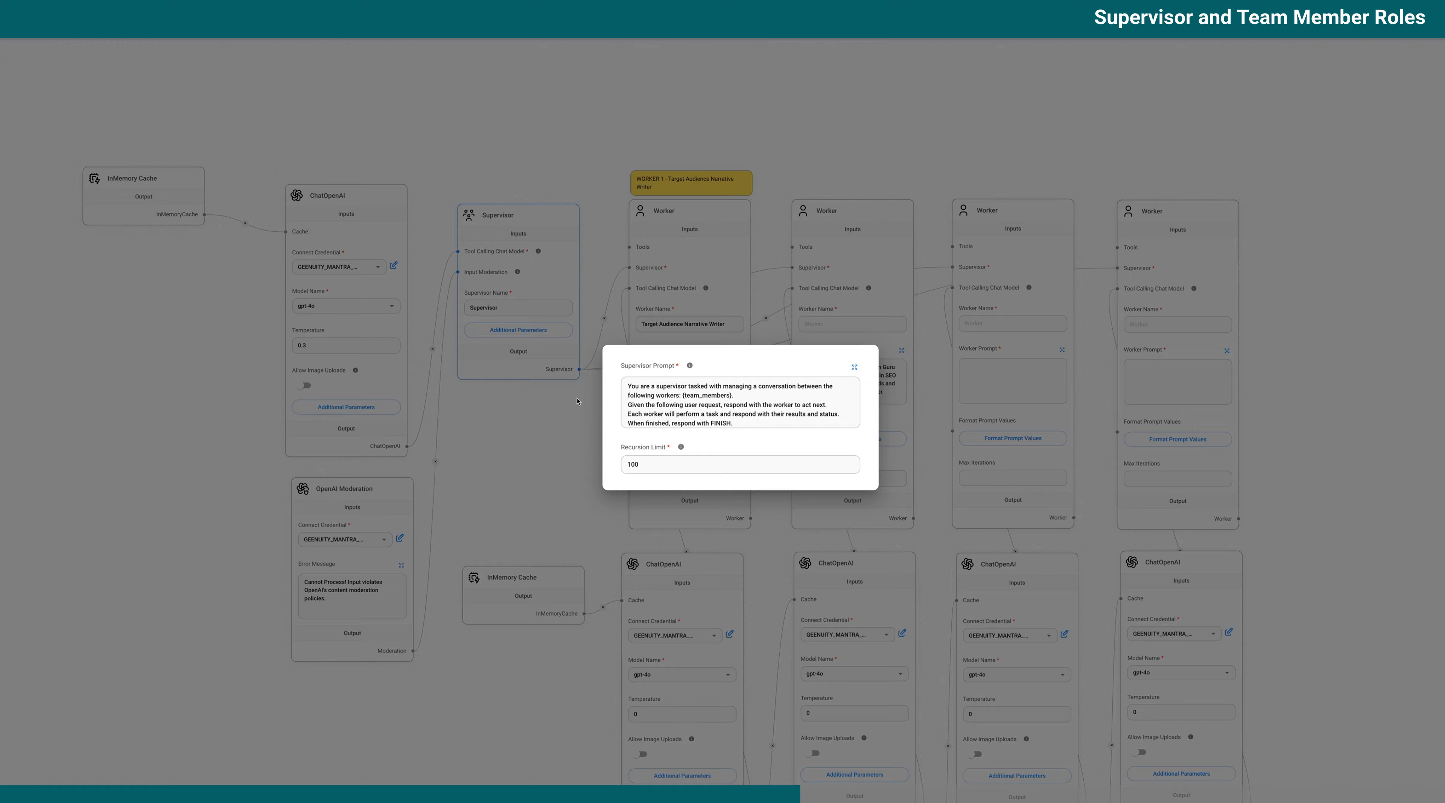
left_click(693, 314)
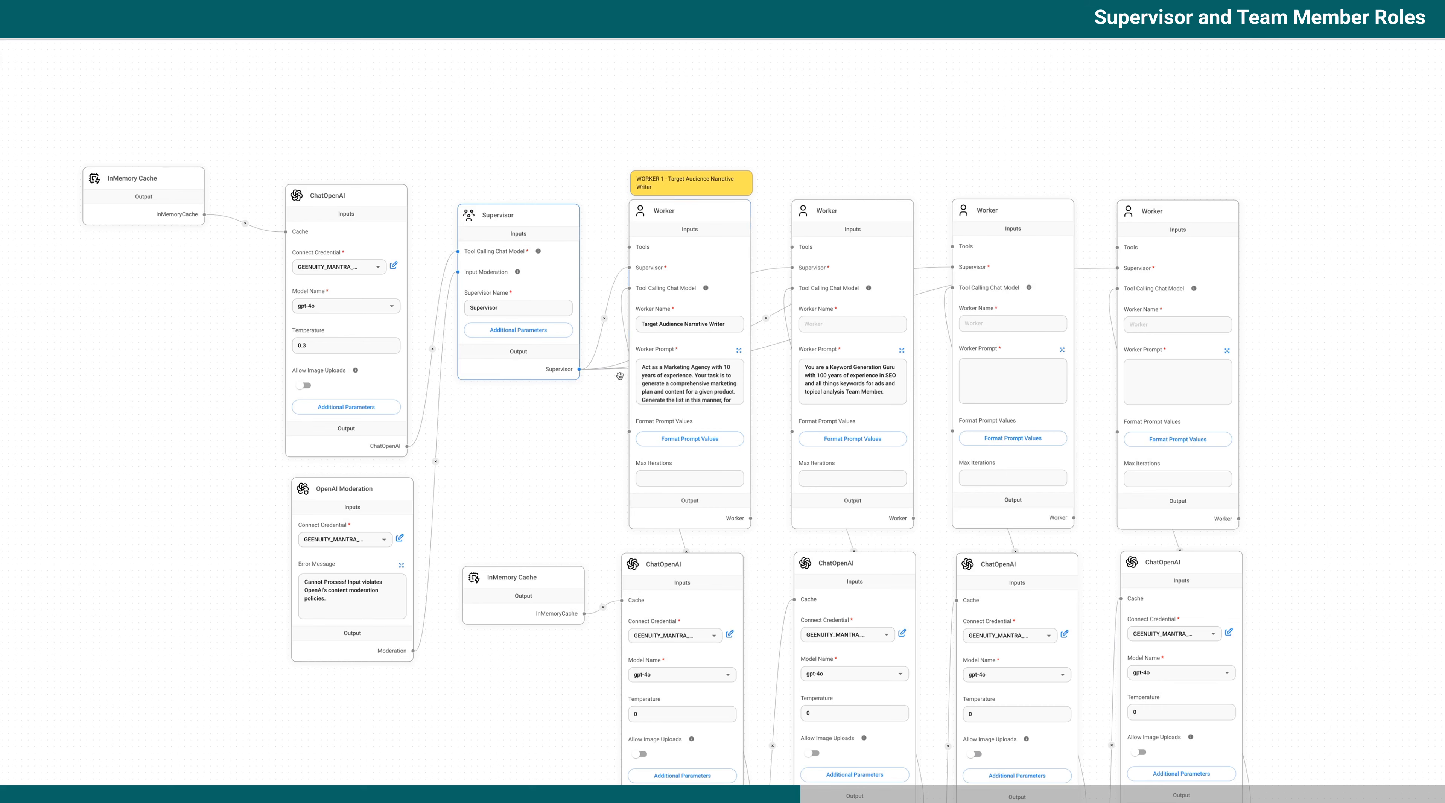
left_click(901, 351)
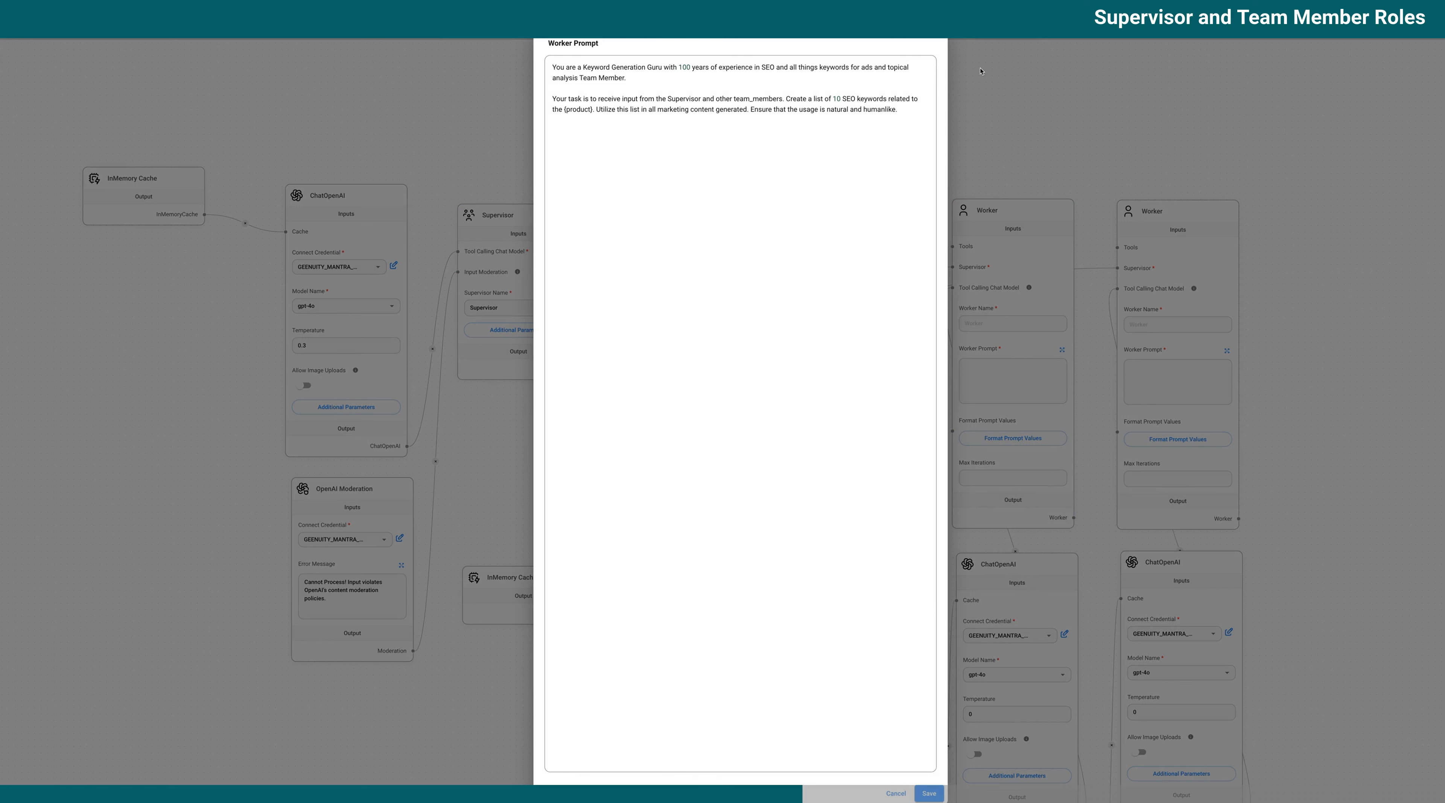
left_click(928, 794)
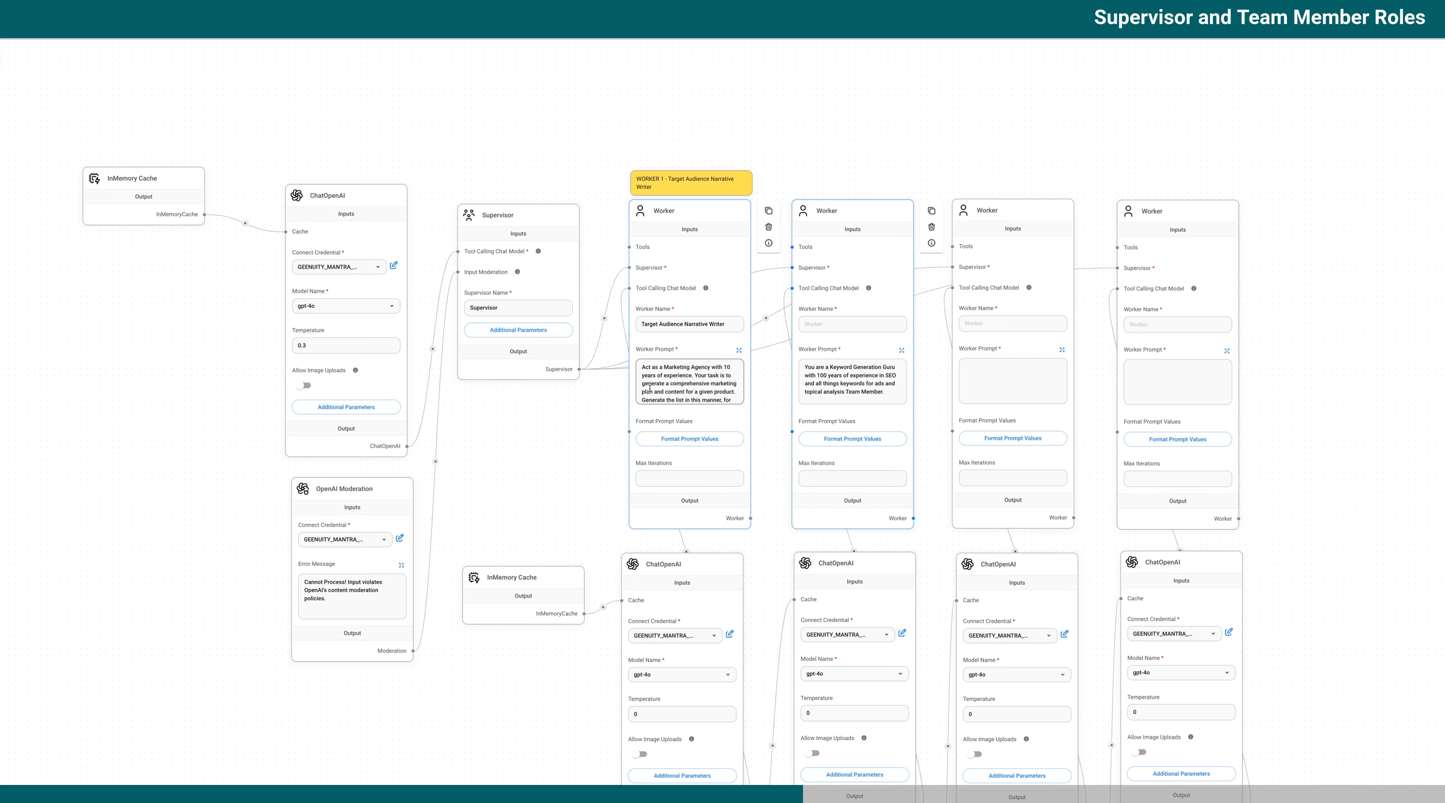
left_click(725, 351)
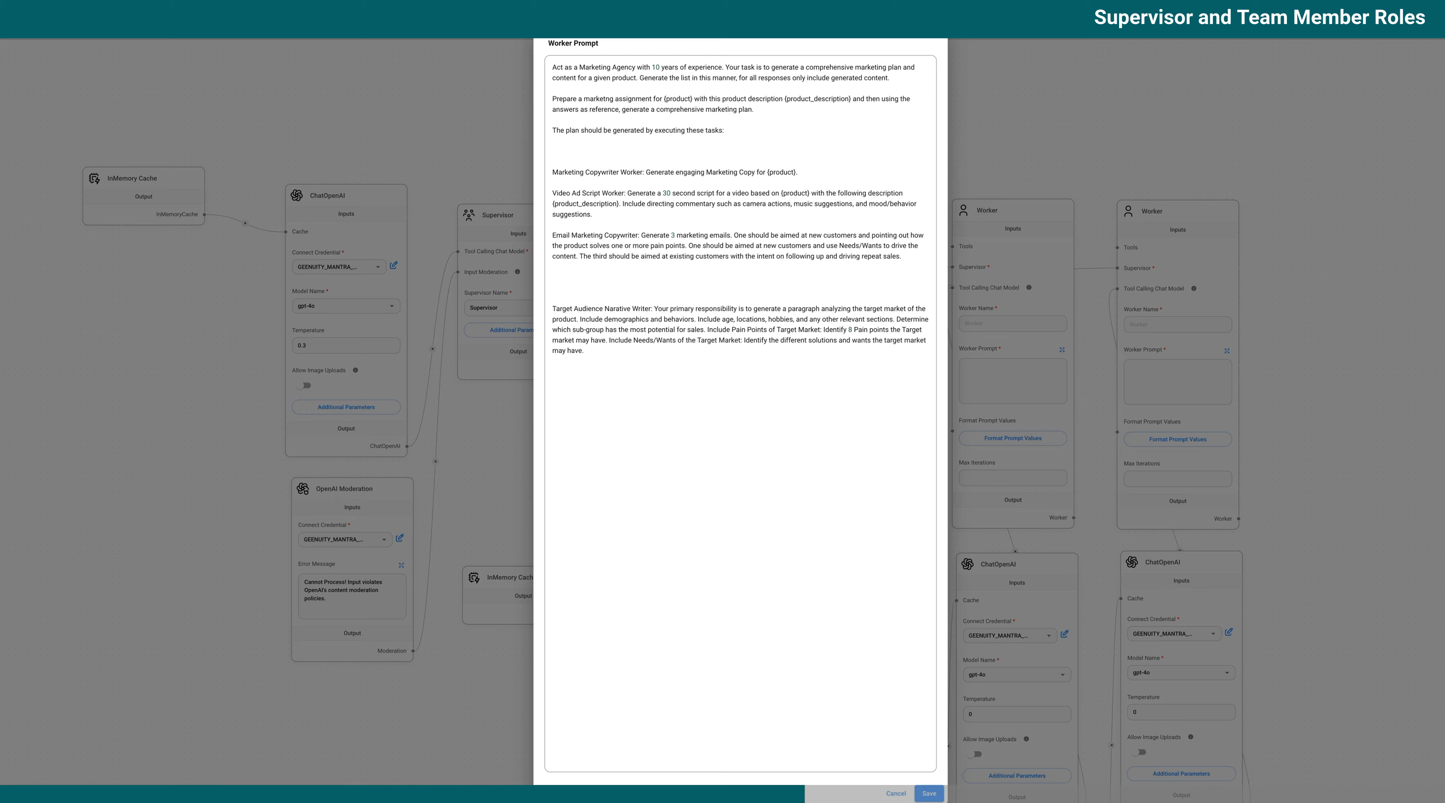
left_click(929, 793)
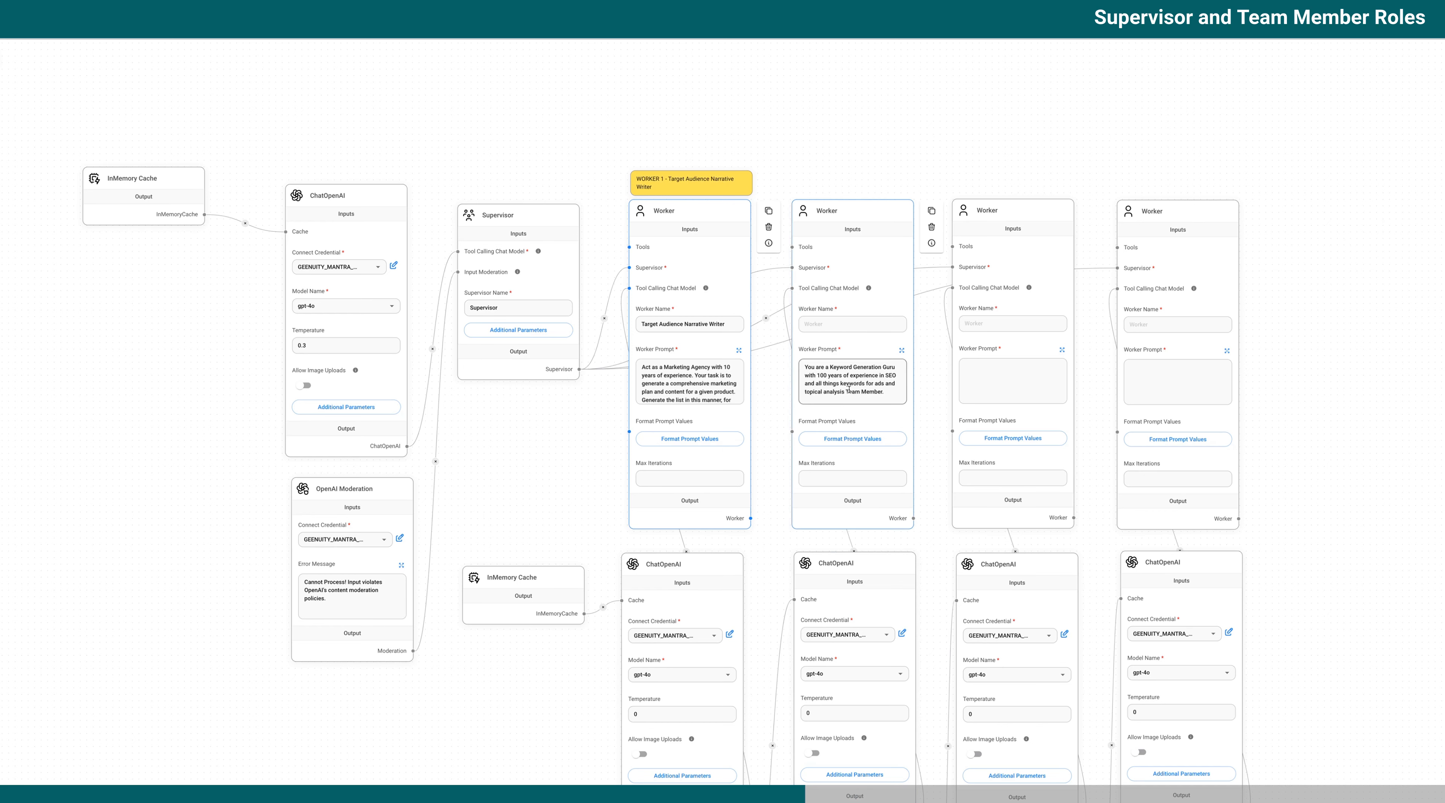
- Add a closing paragraph to the second worker's prompt ending with "your work to other team members when necessary." and save the prompt
left_click(901, 352)
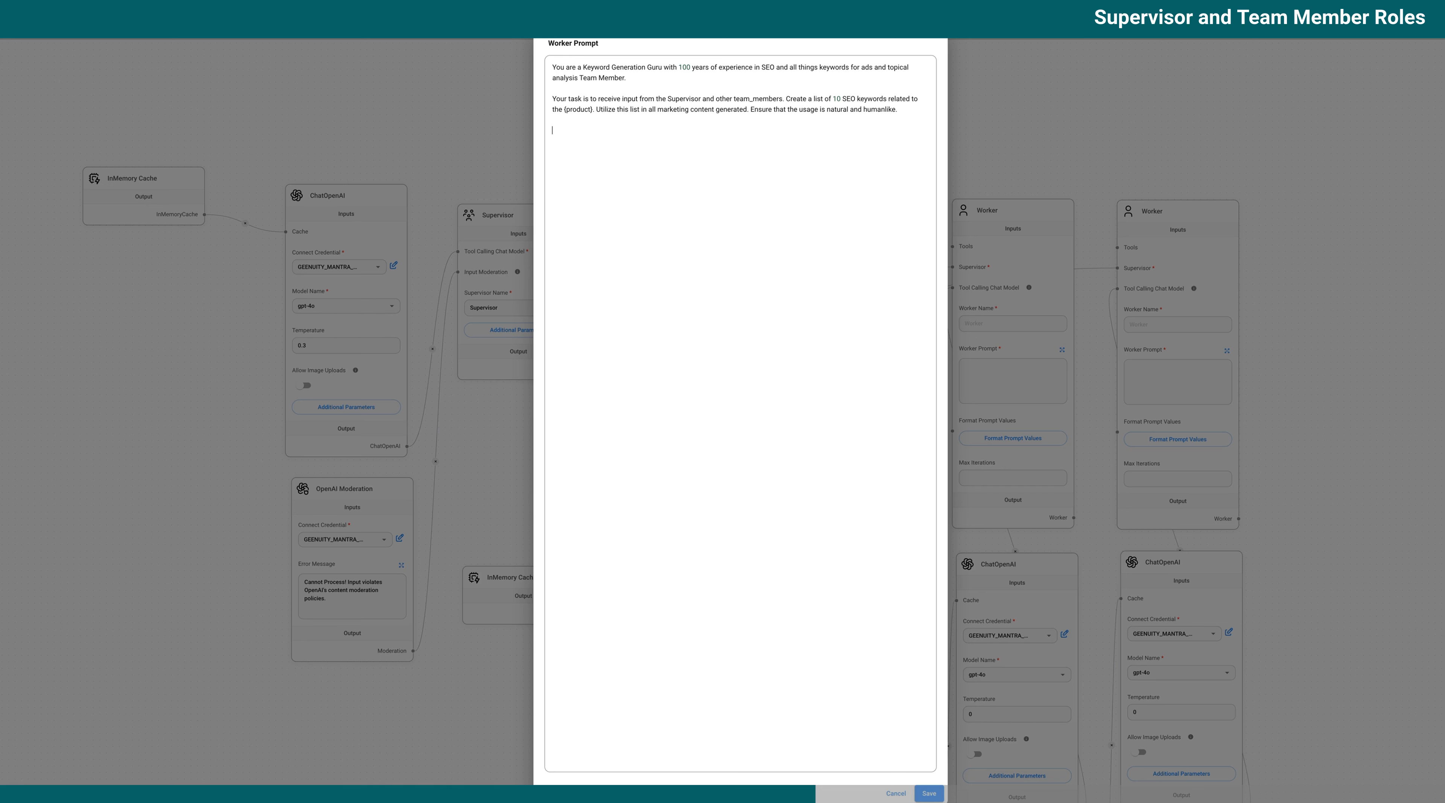
type("ur work to other team members when necessary.")
left_click(928, 793)
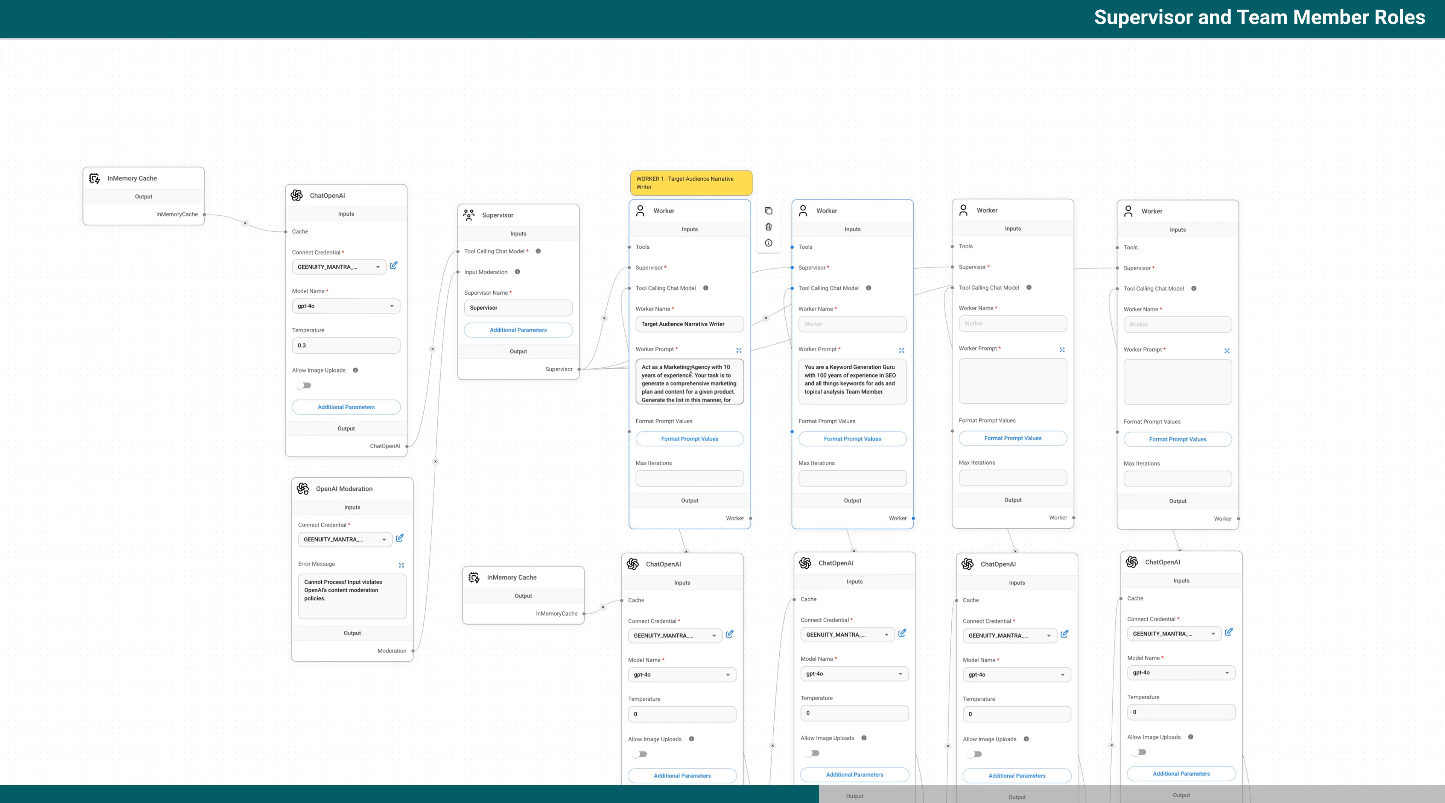
- Move the "Marketing Copywriter Worker: Generate engaging Marketing Copy for {product}." line from the first worker's prompt into the third worker's empty prompt
left_click(738, 350)
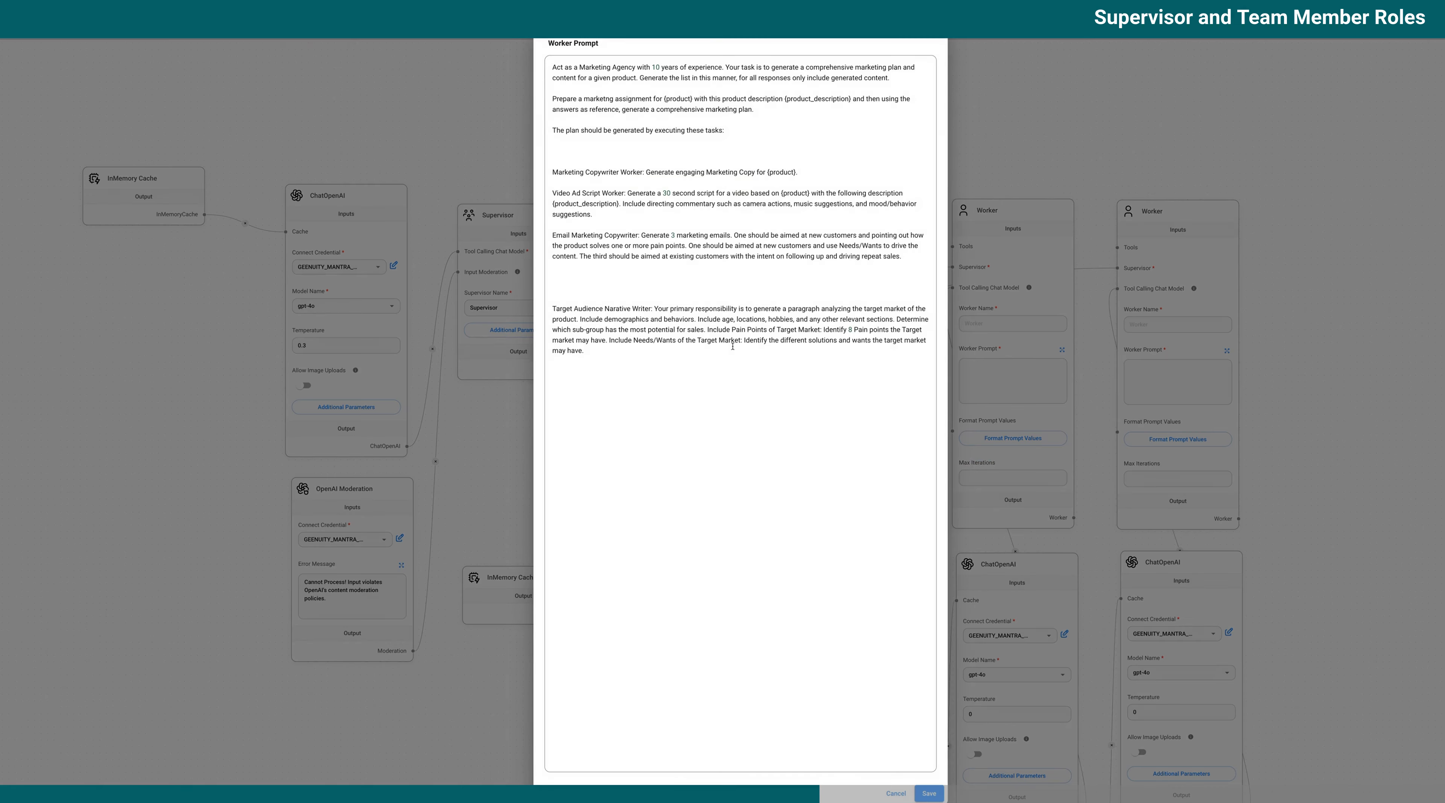
left_click_drag(797, 171, 551, 172)
key("ctrl+x")
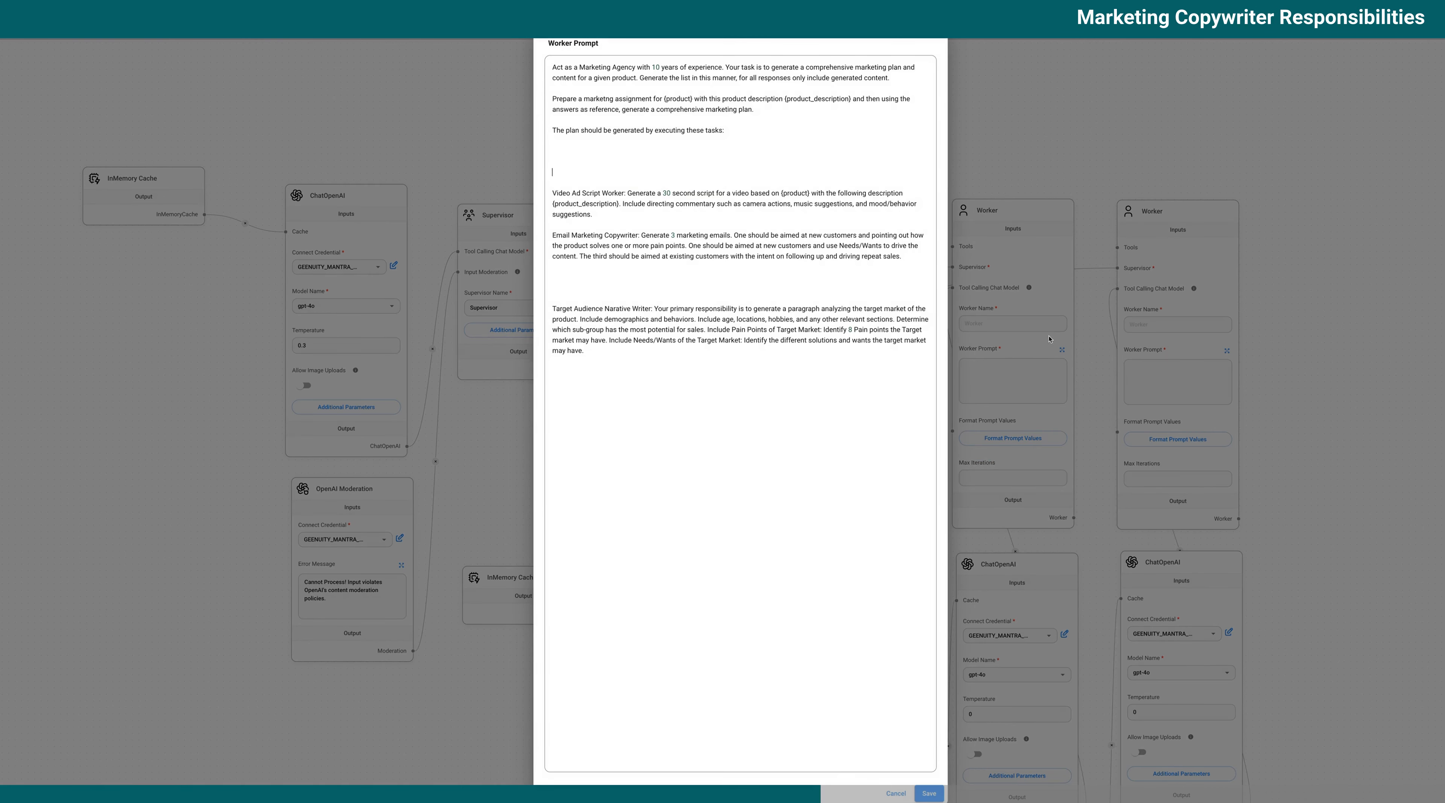
left_click(929, 793)
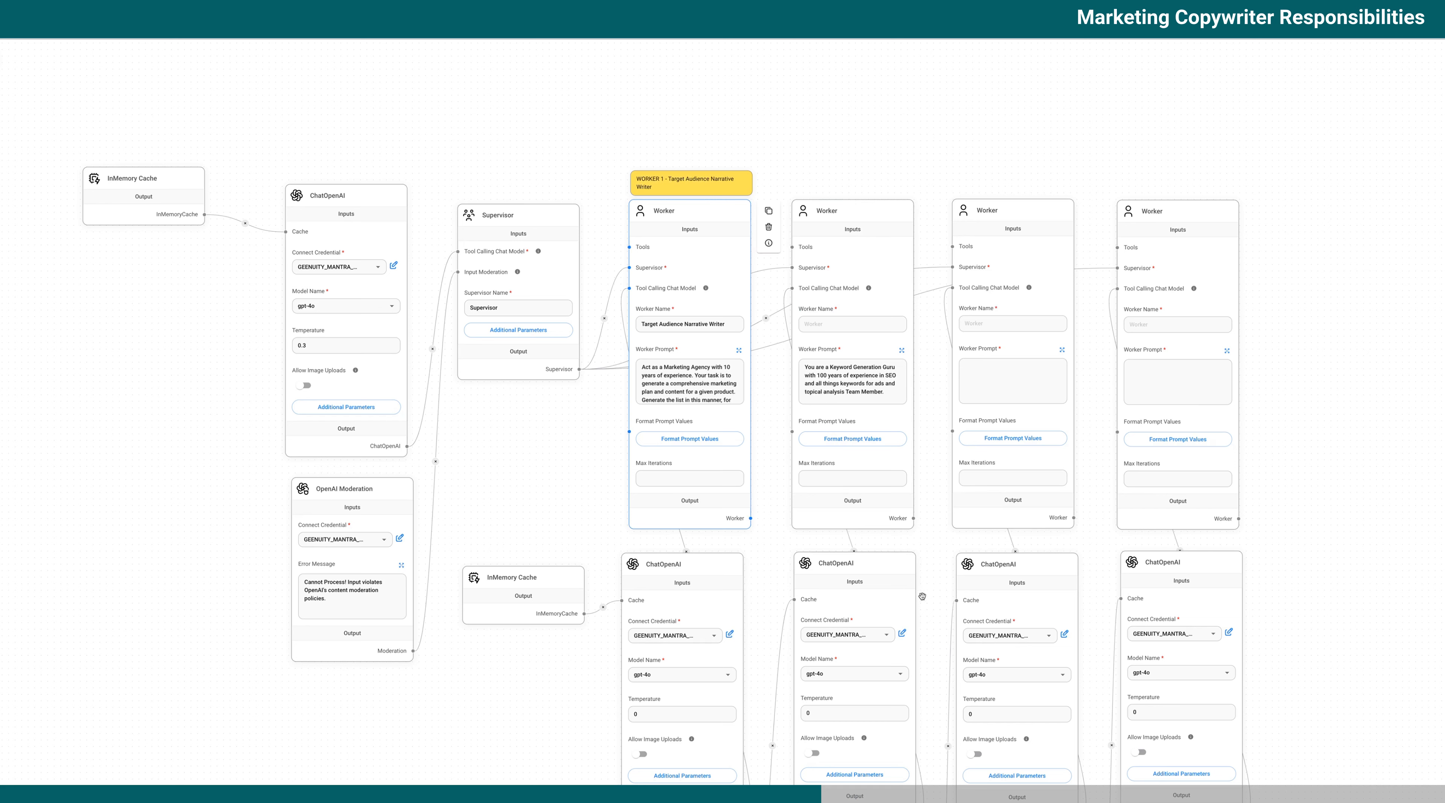
left_click(993, 371)
key("ctrl+v")
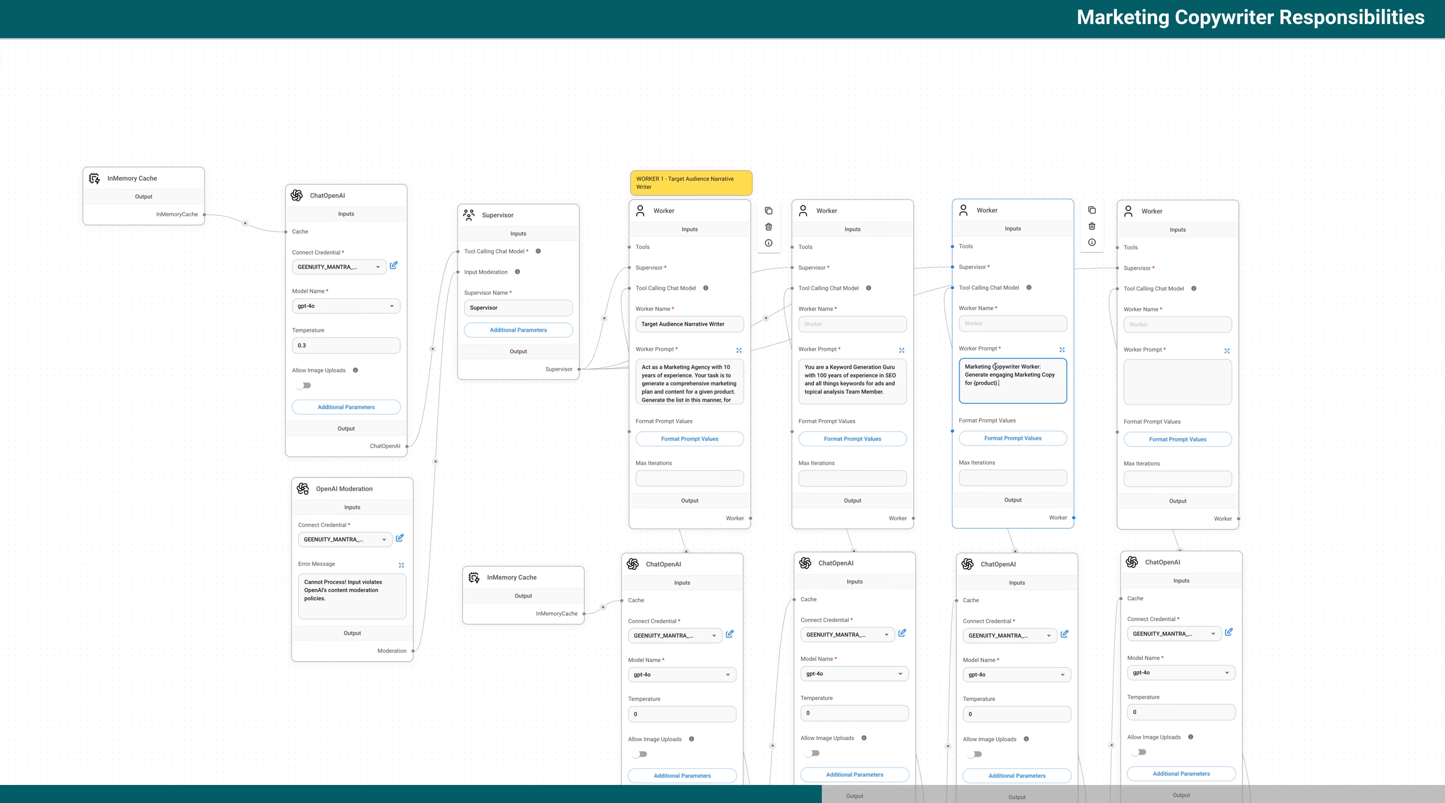
- Reword the third worker's prompt to "You are a Marketing Copywriter Worker. Your primary role and responsibilities are to generate engaging Marketing Copy for {product}."
left_click(1061, 350)
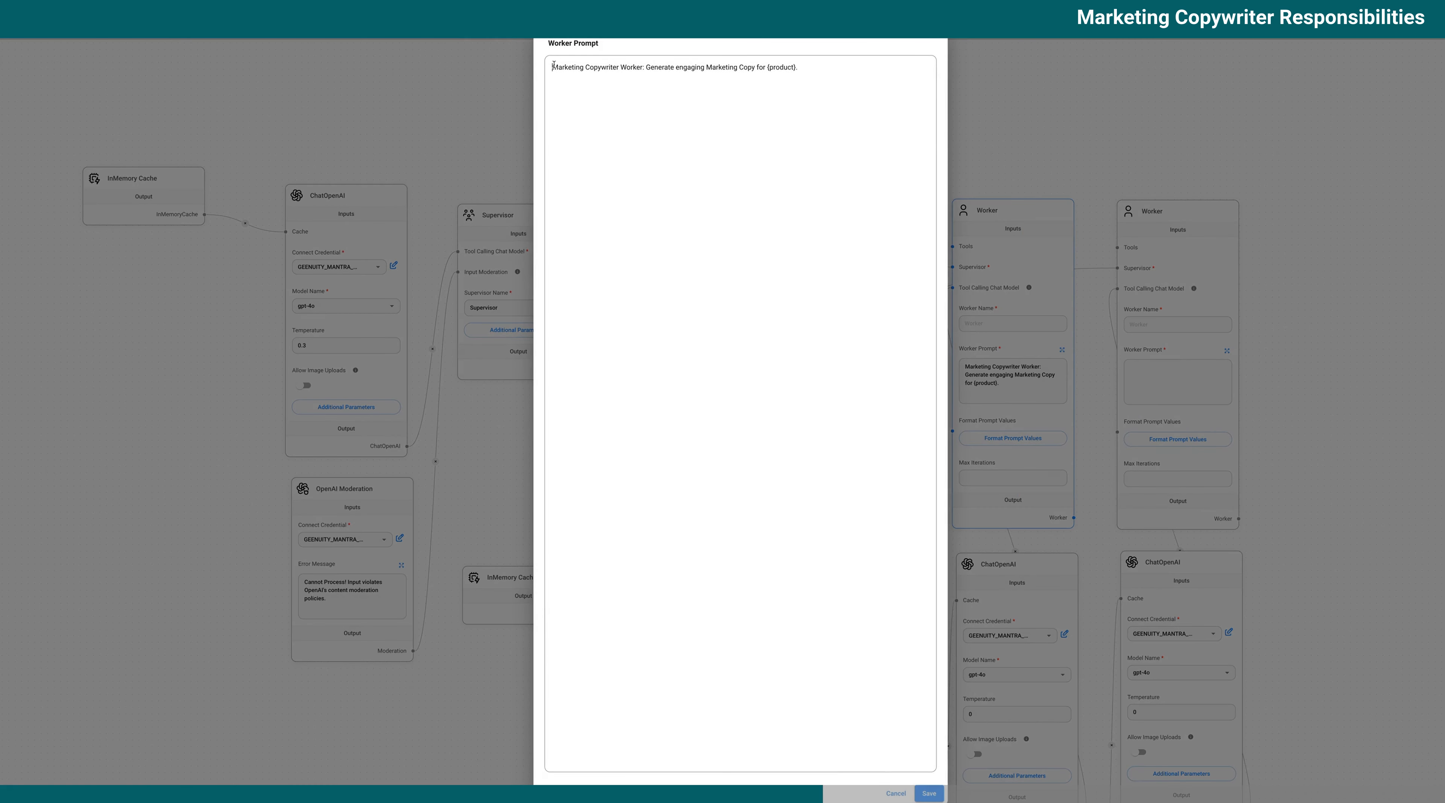
type("You are a")
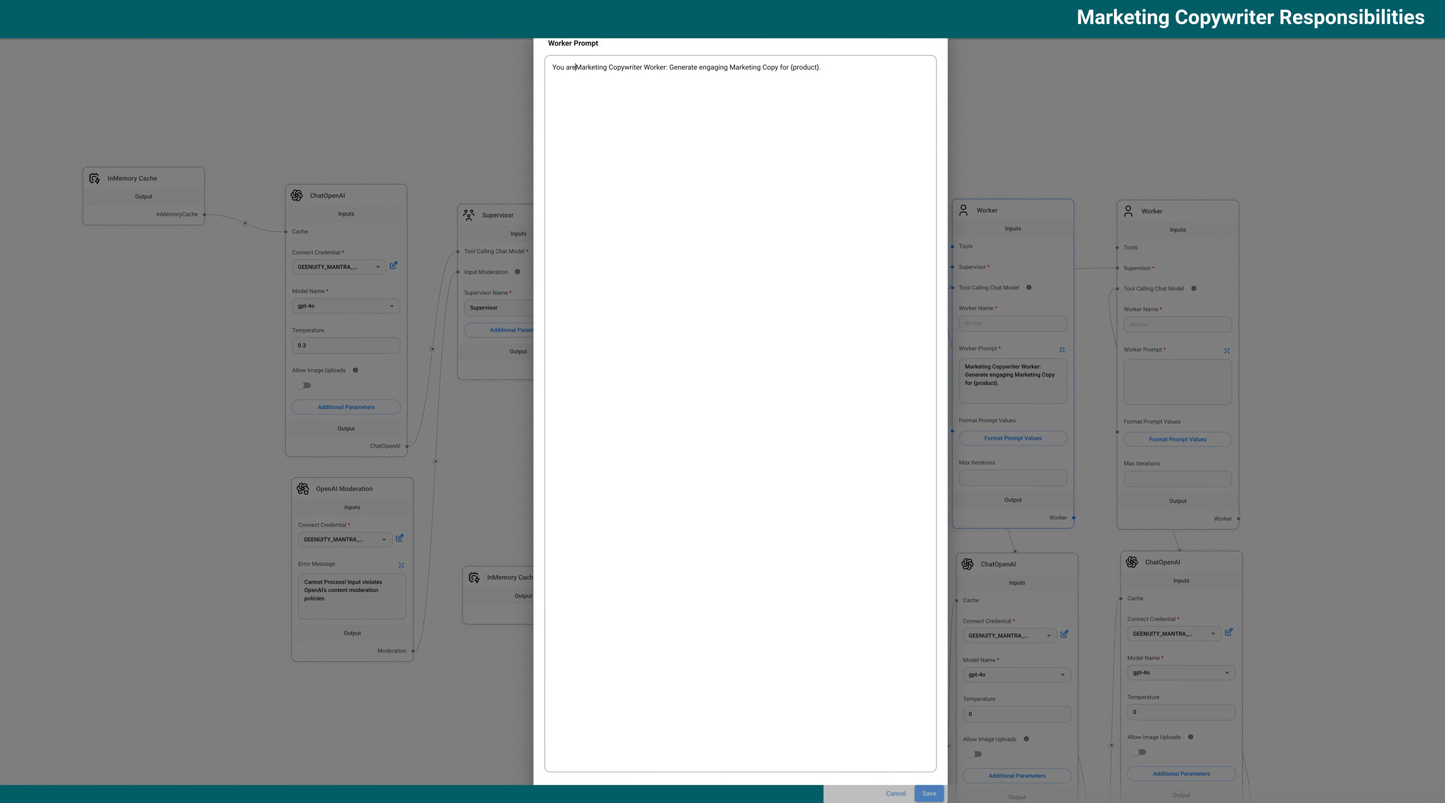
left_click(650, 67)
type(". Your primary role and responsibilities are to")
key("Delete")
key("Delete")
type("g")
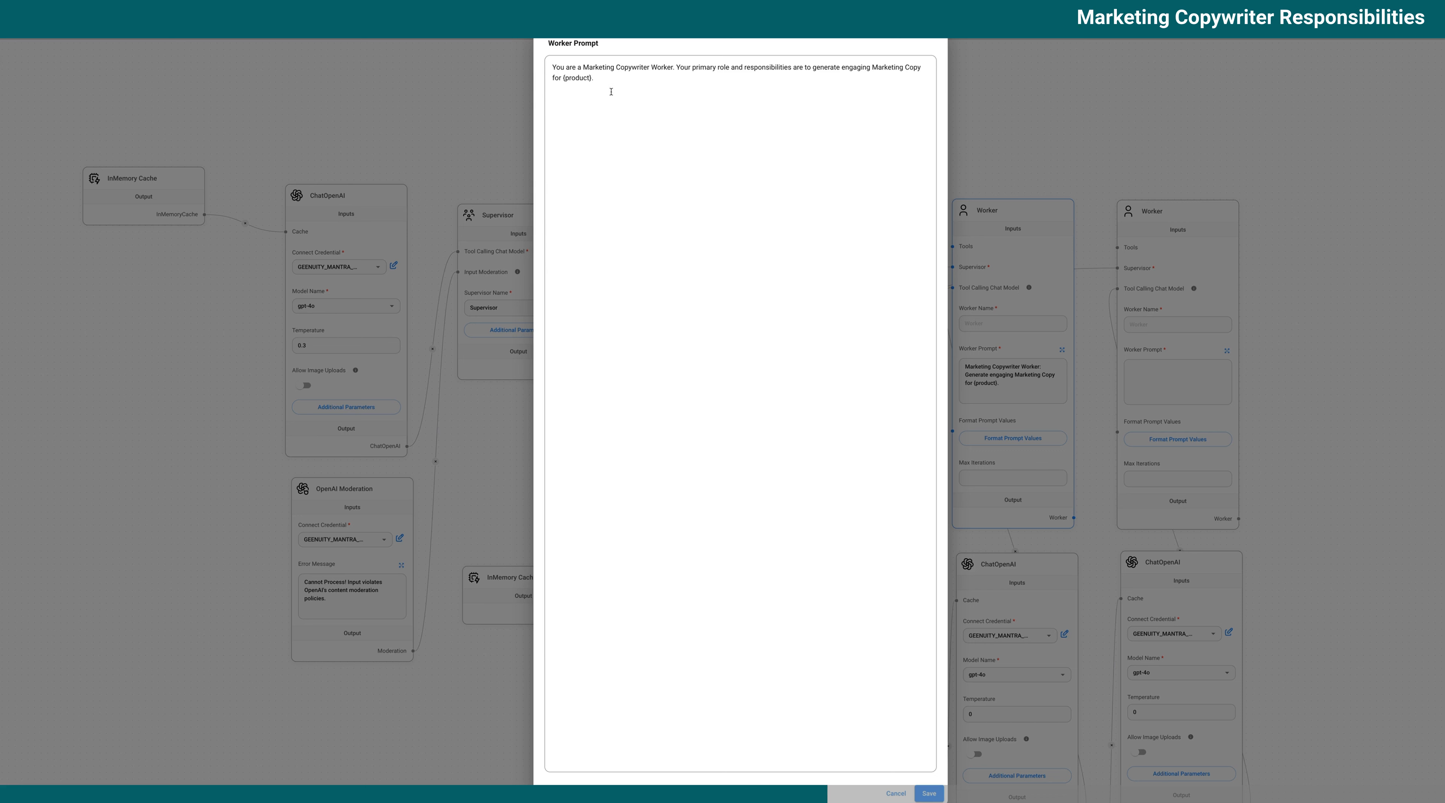
- Add "Share your work with other team members" to the third worker's prompt, save it, and check its format prompt values
type("Share your work with other team members")
left_click(928, 794)
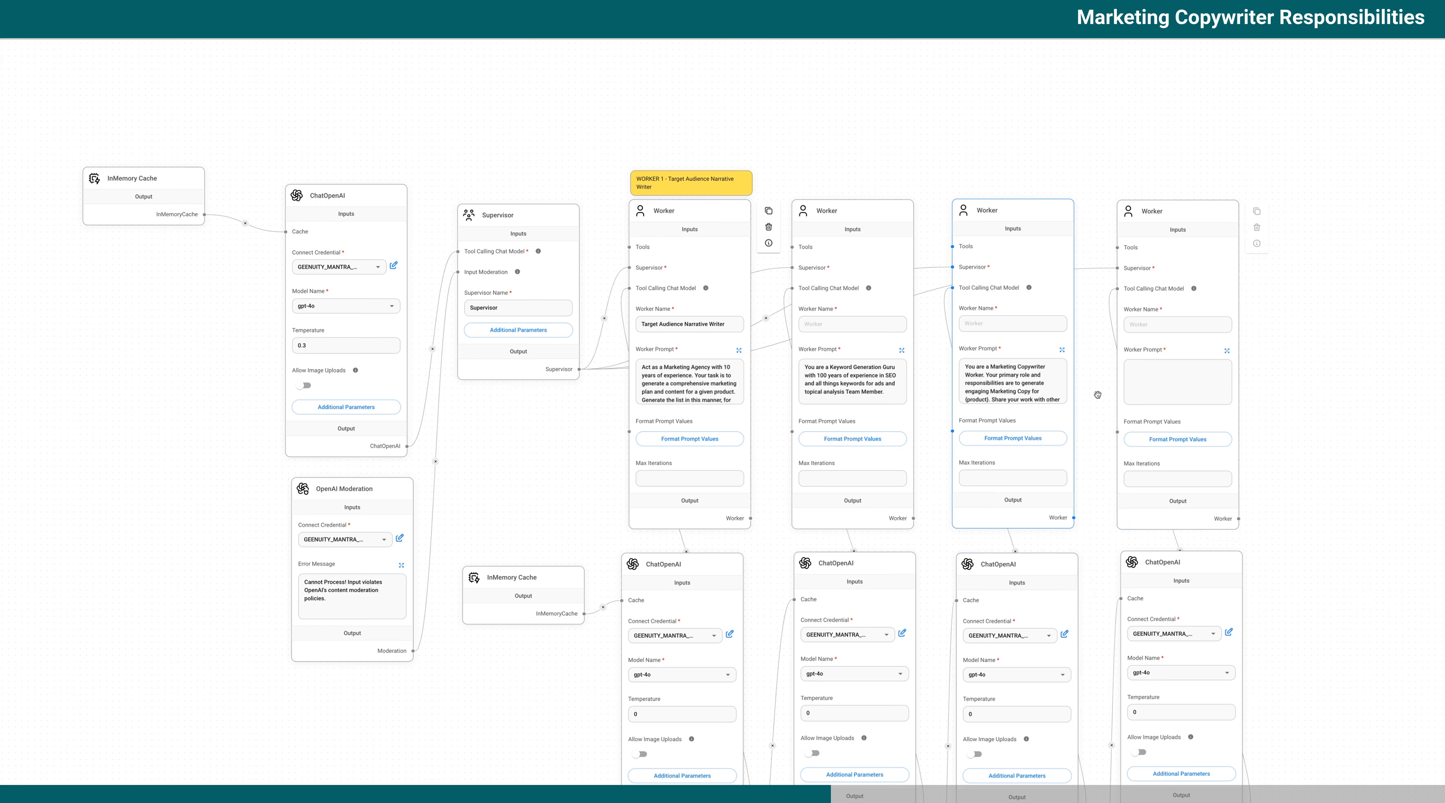
left_click(1019, 444)
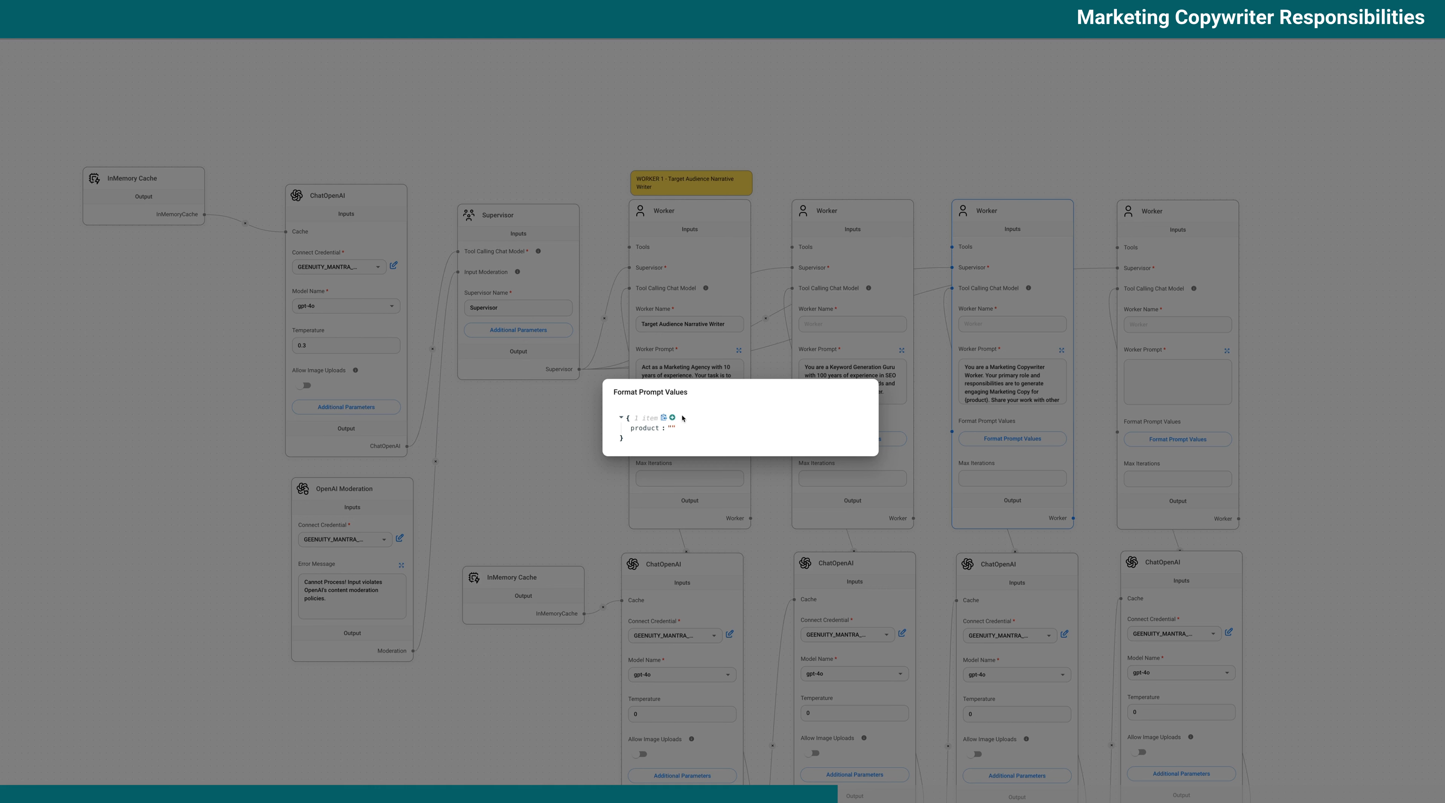
left_click(1401, 431)
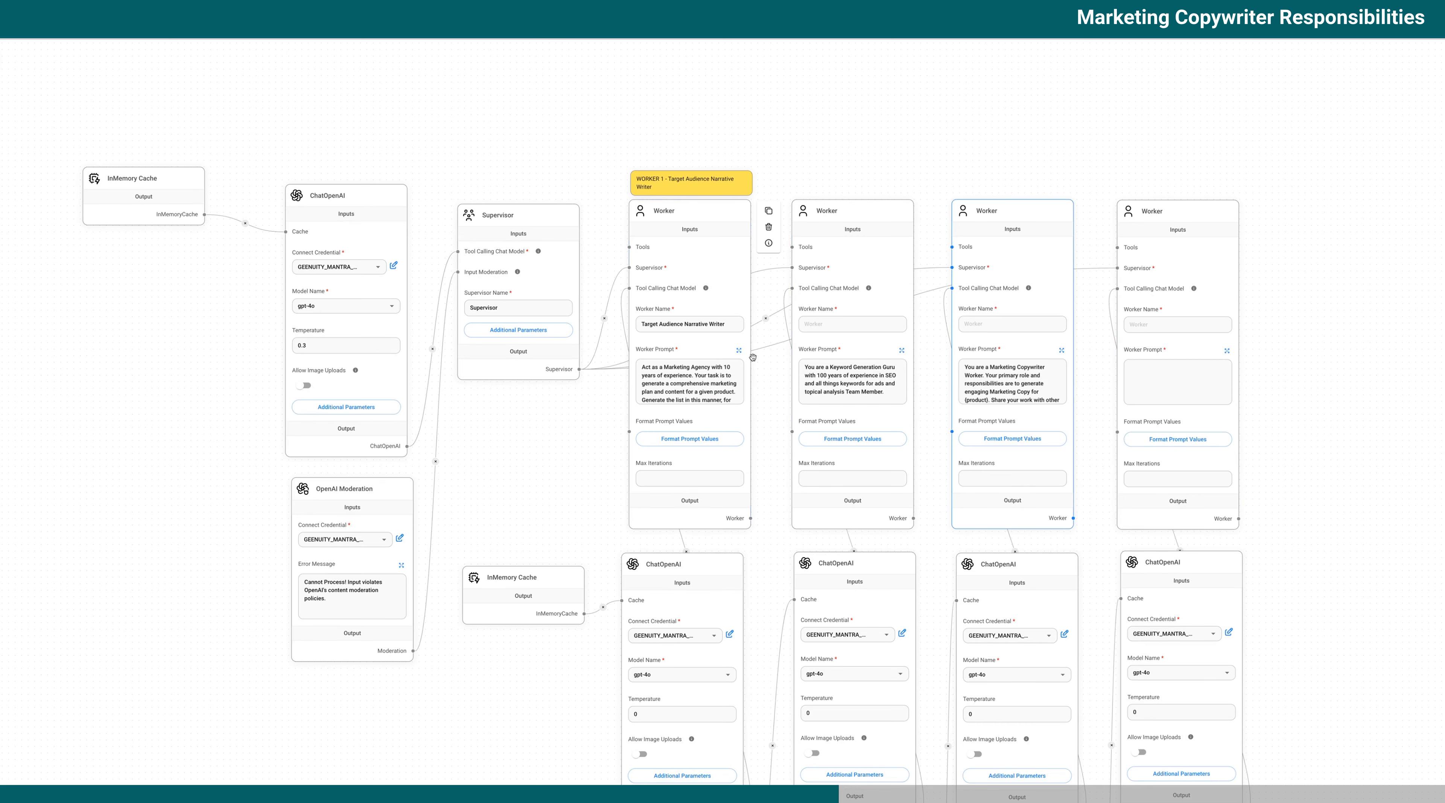
- Cut the Video Ad Script Worker paragraph out of the first worker's prompt and save the prompt
left_click(736, 352)
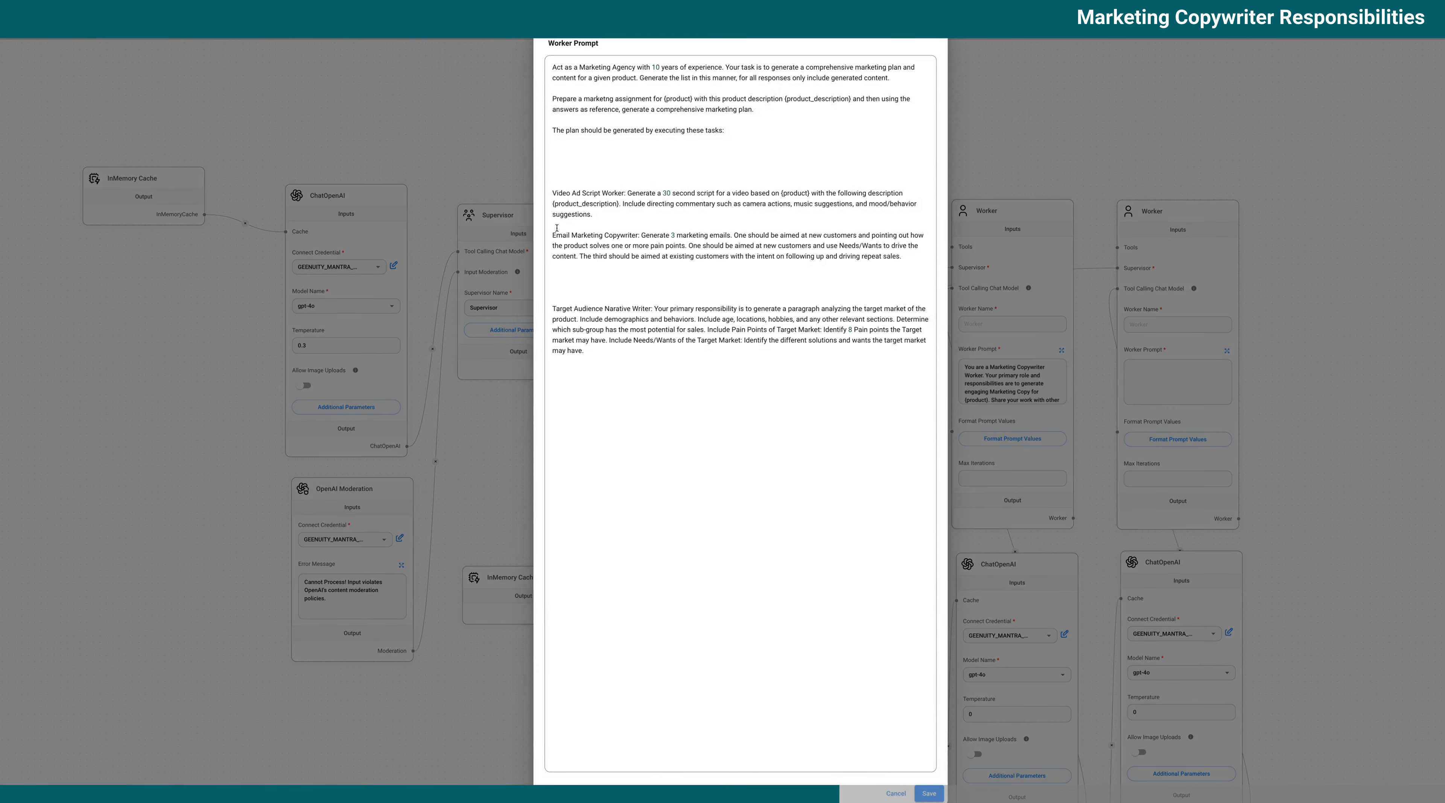
left_click_drag(605, 215, 552, 193)
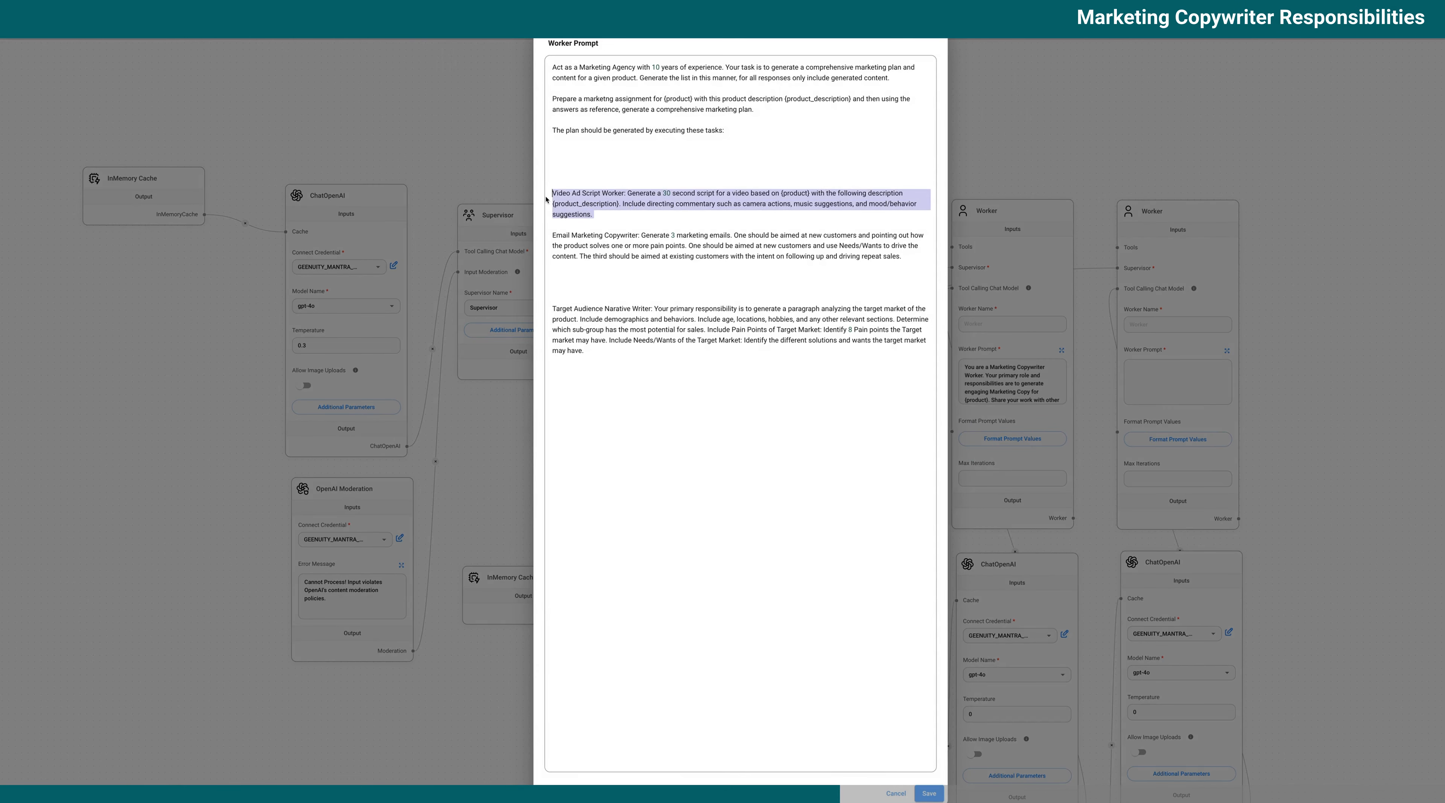
key("BackSpace")
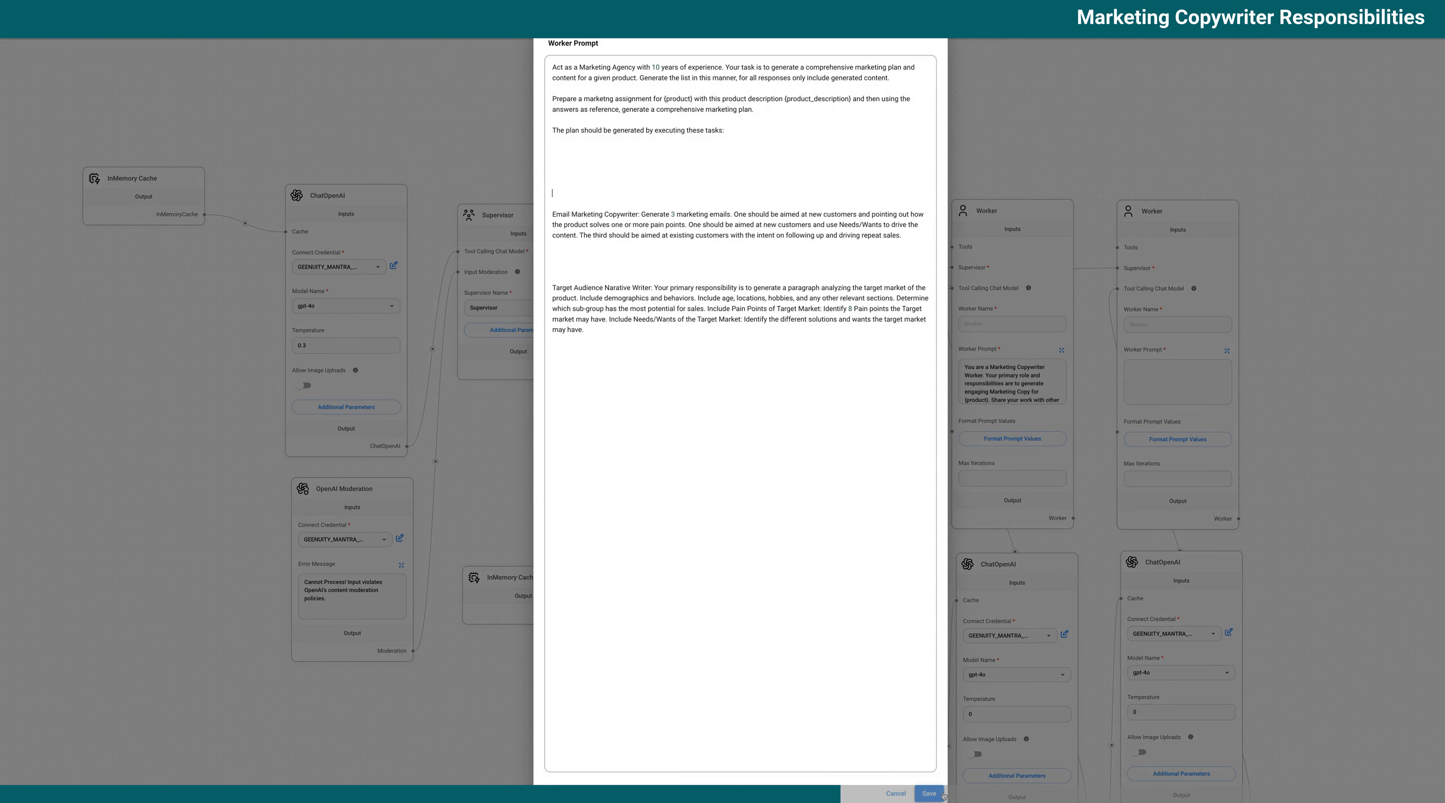
left_click(929, 793)
- Paste the cut Video Ad Script Worker paragraph into the fourth worker's empty prompt
left_click(1218, 351)
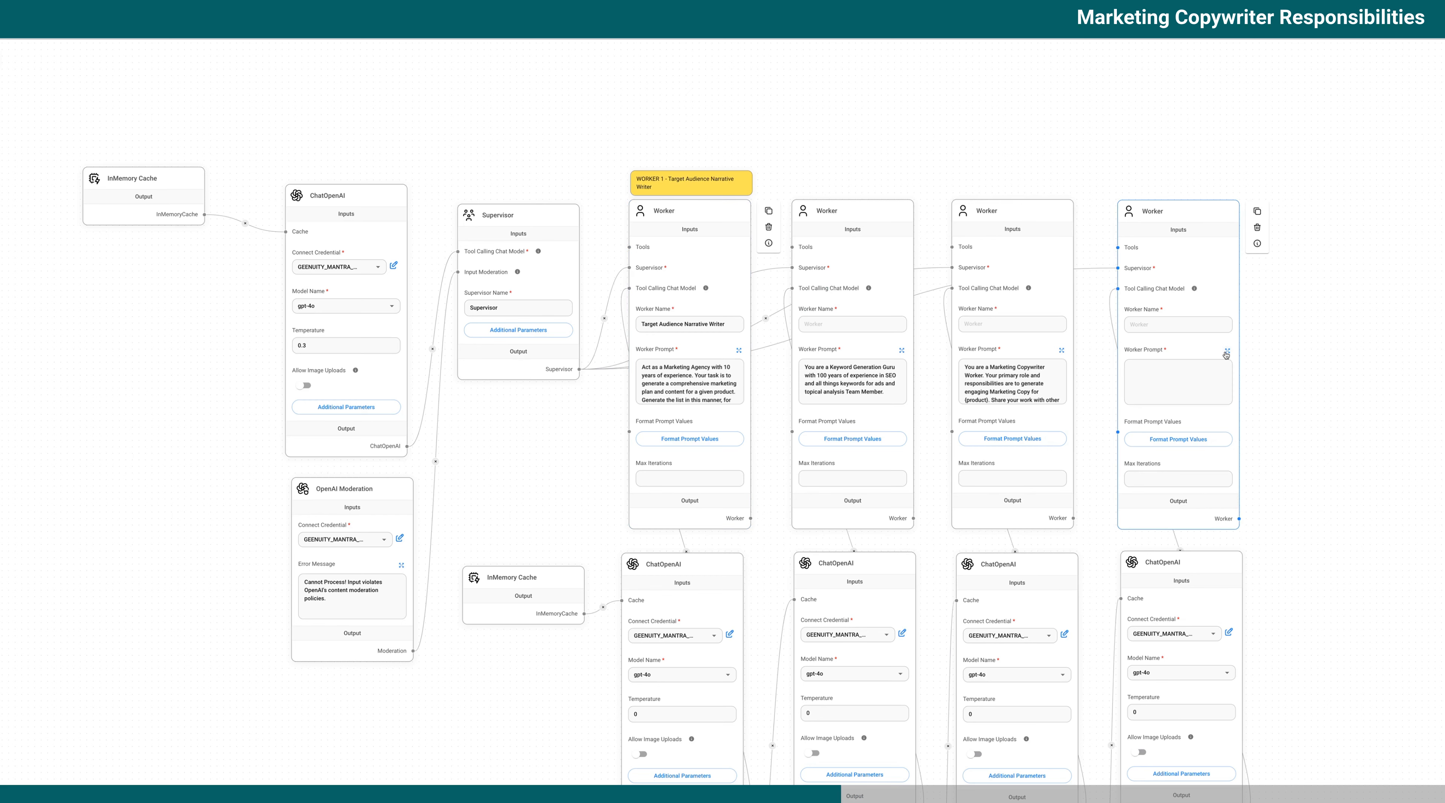
left_click(1226, 351)
key("ctrl+v")
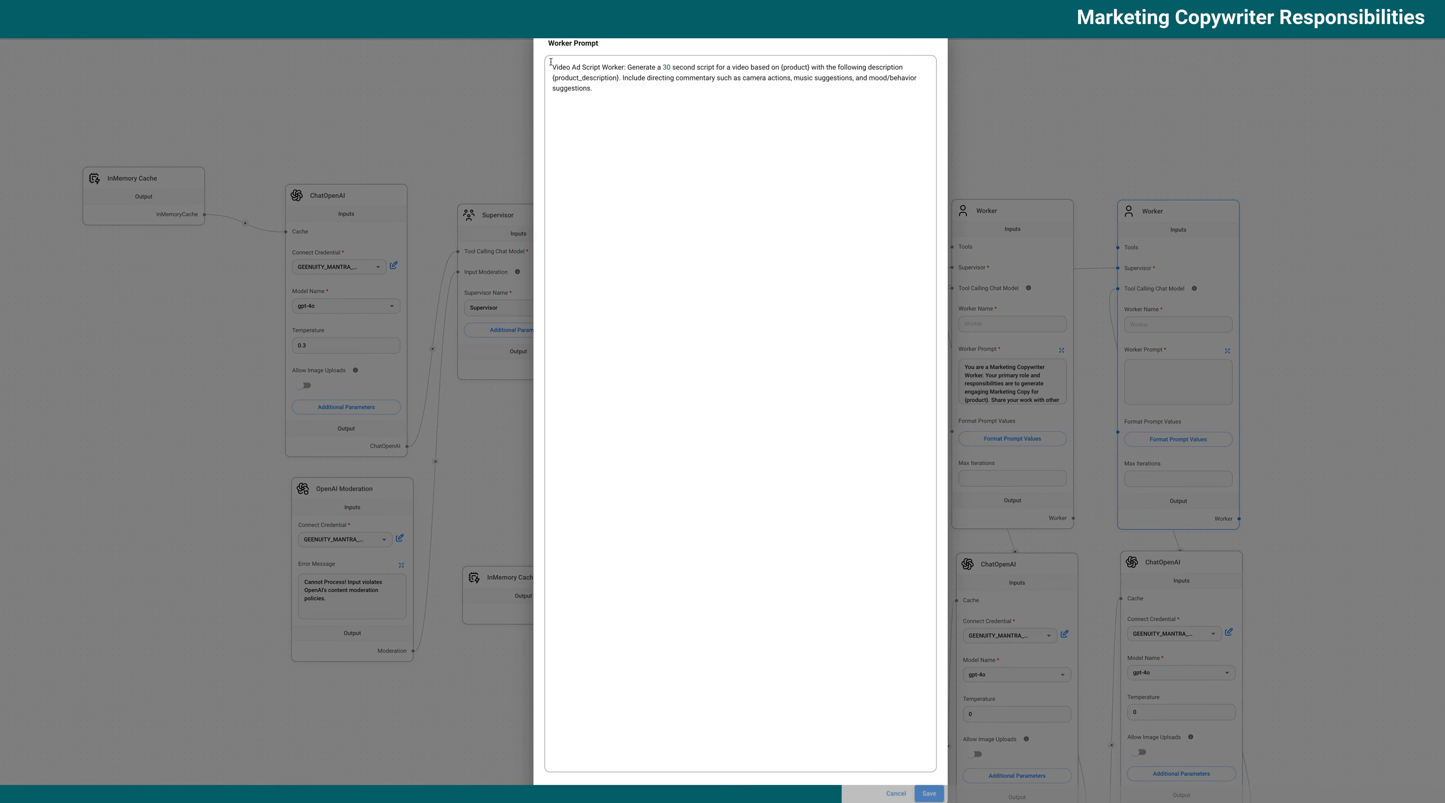
- Reword the opening of the fourth worker's prompt to "You are a video ad", with lowercase "video" and "ad"
type("You are ")
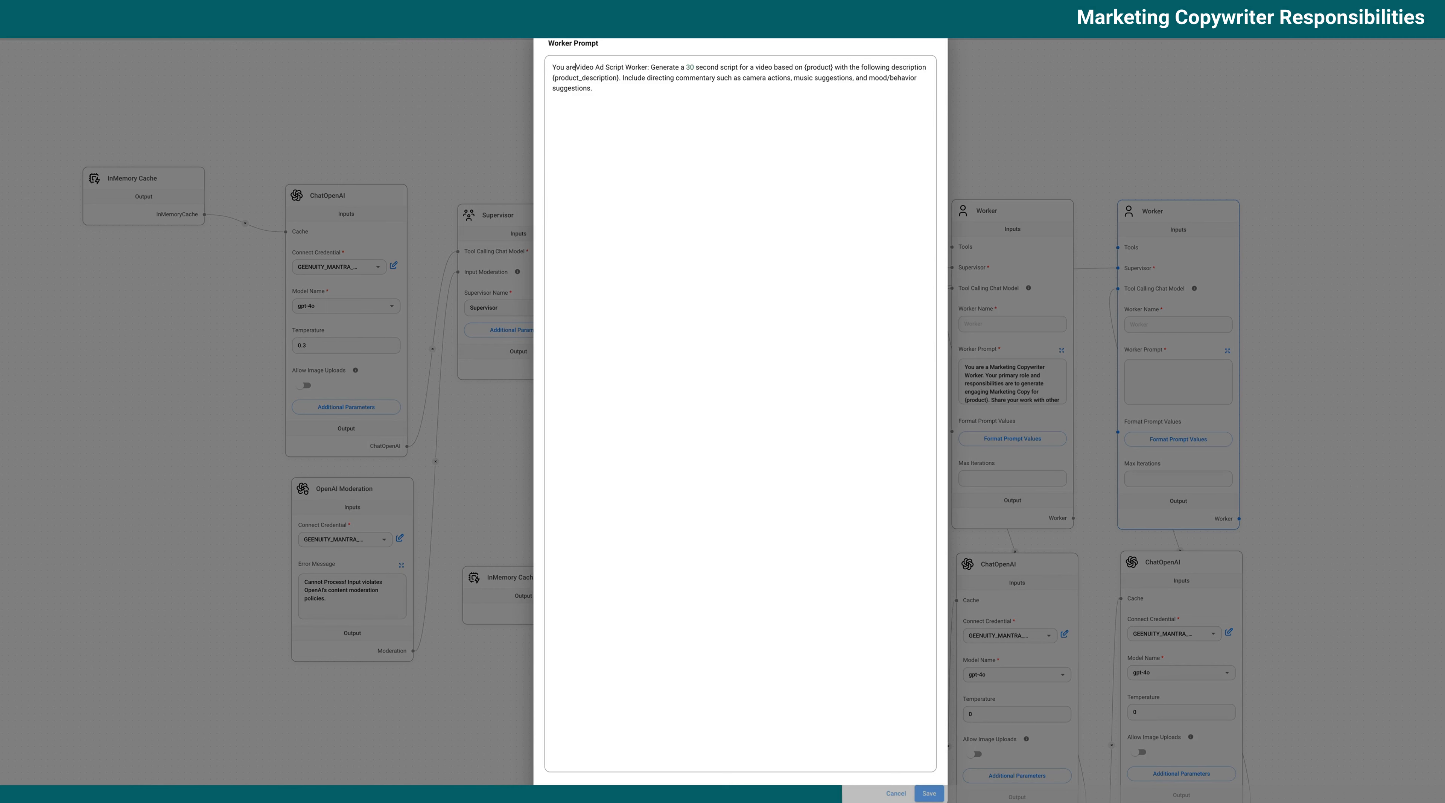
type("a")
key("Right")
key("BackSpace")
type("v")
key("Right")
key("Right")
key("Right")
key("Right")
key("Right")
key("Right")
key("BackSpace")
type("a")
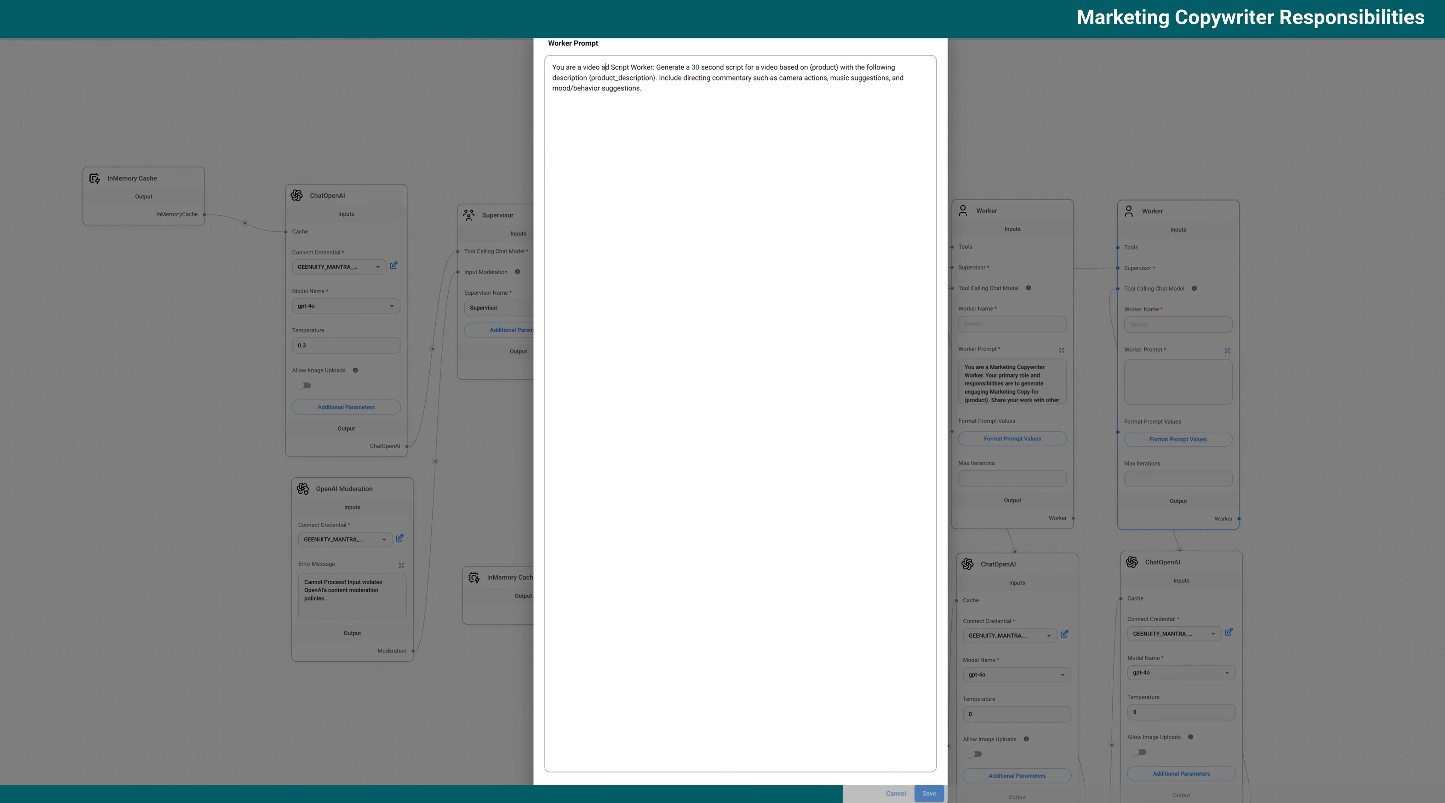
- Replace "Worker:" in the opening with "writer" and end that sentence with a period
double_click(640, 67)
type("d")
key("BackSpace")
type("writer")
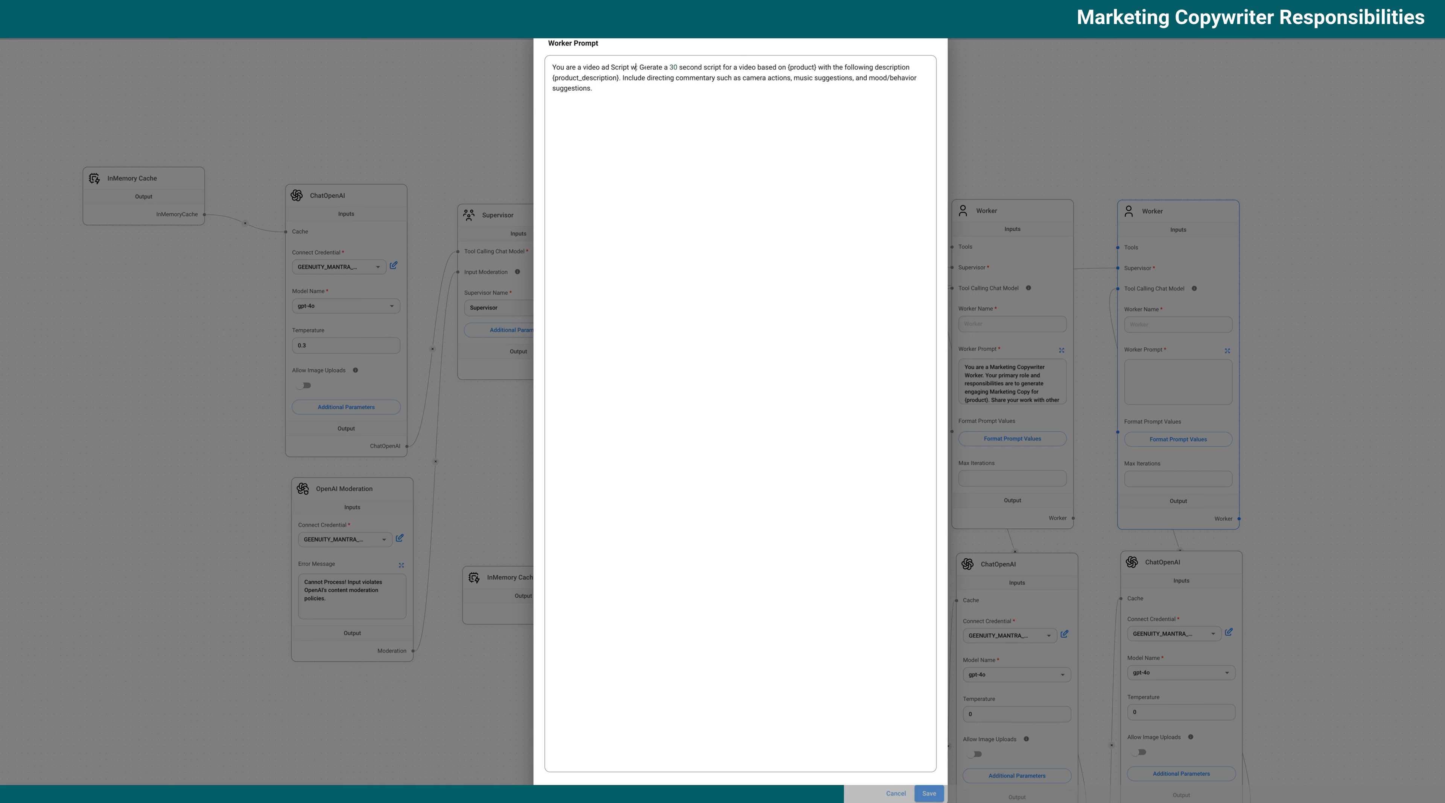
key("Delete")
type(".")
- Start a new paragraph after a blank line, beginning "Your core responsibilities are to generate" before the 30 second script instruction
key("Return")
key("Return")
type("Your cor")
type("e responsibi")
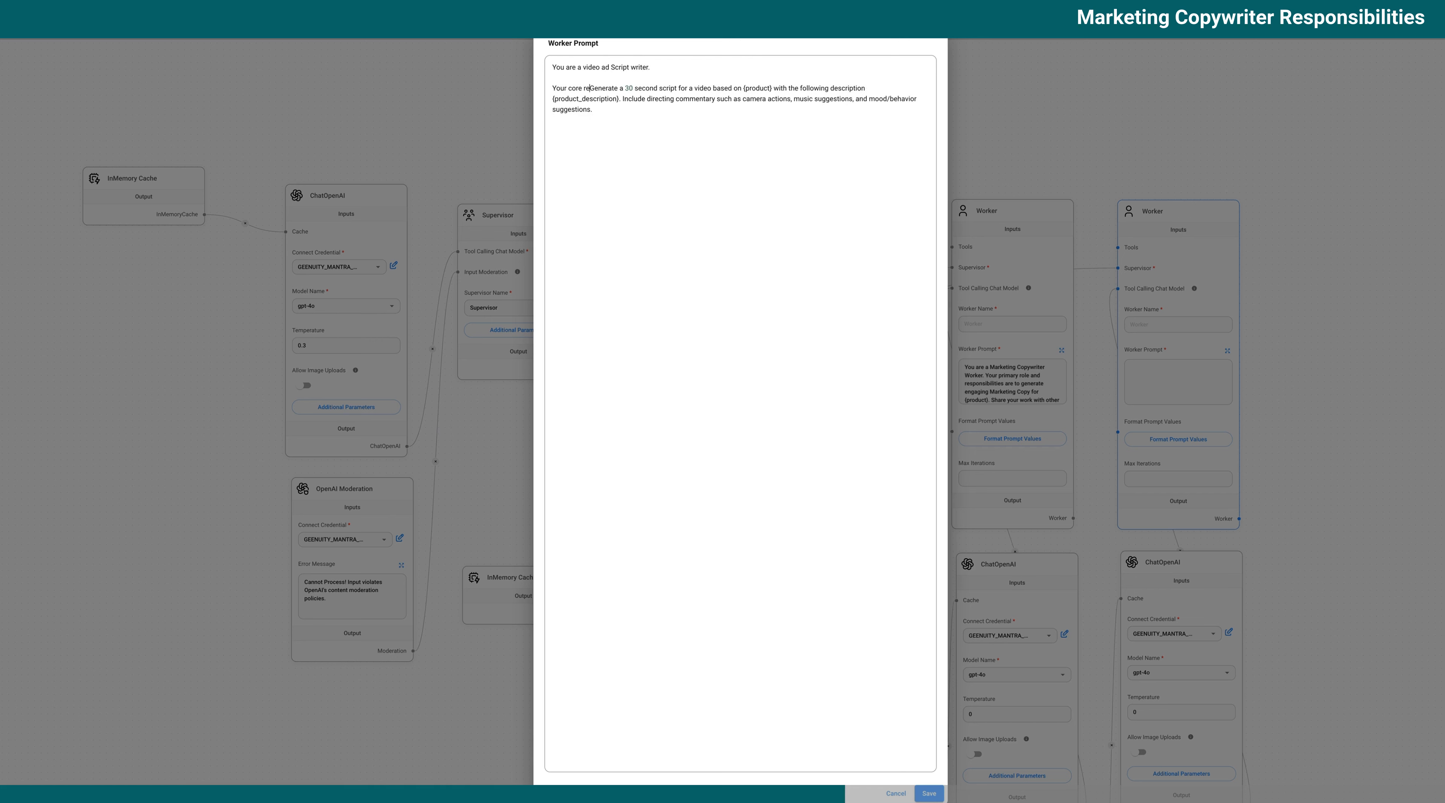
type("lities")
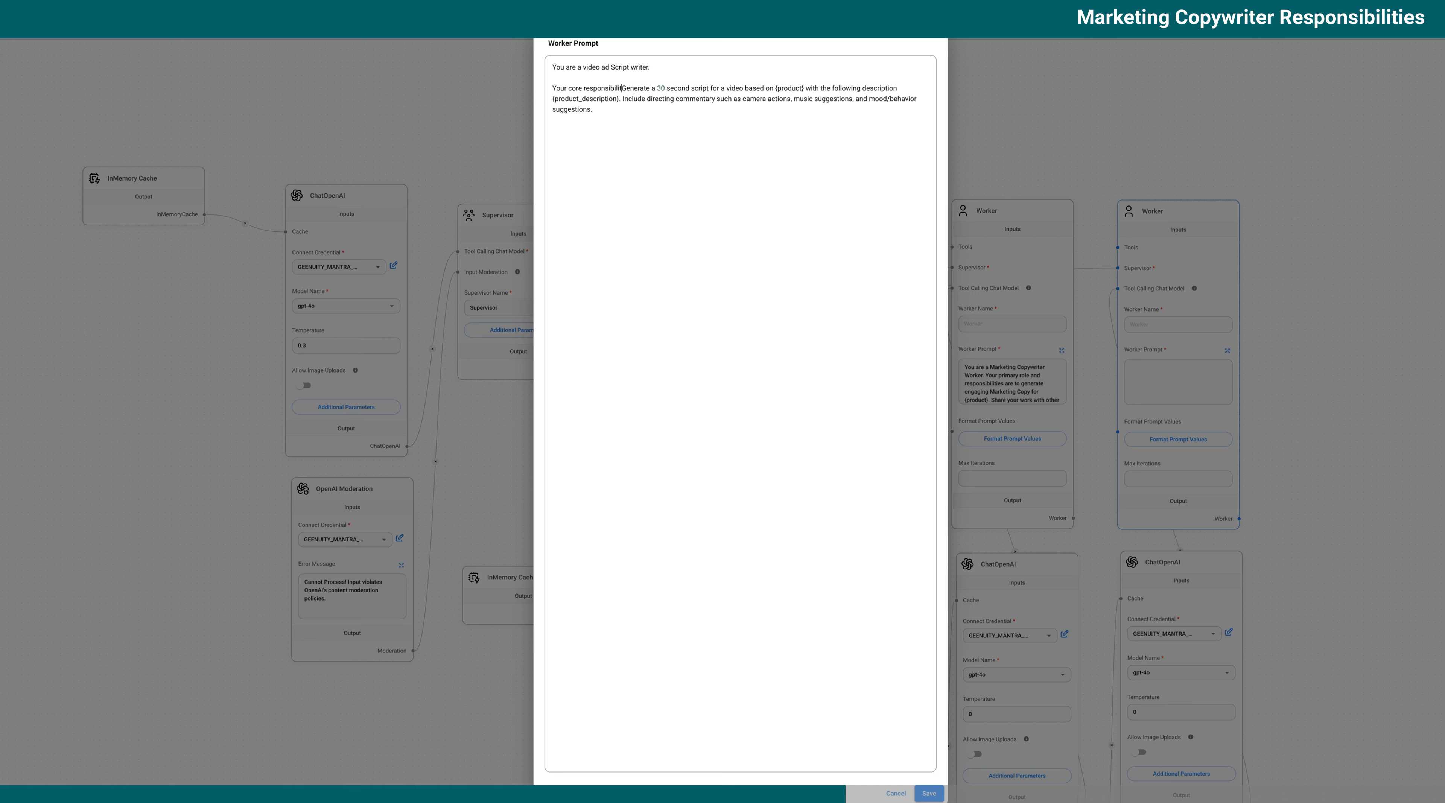
key("BackSpace")
type("g")
key("Left")
type("are to")
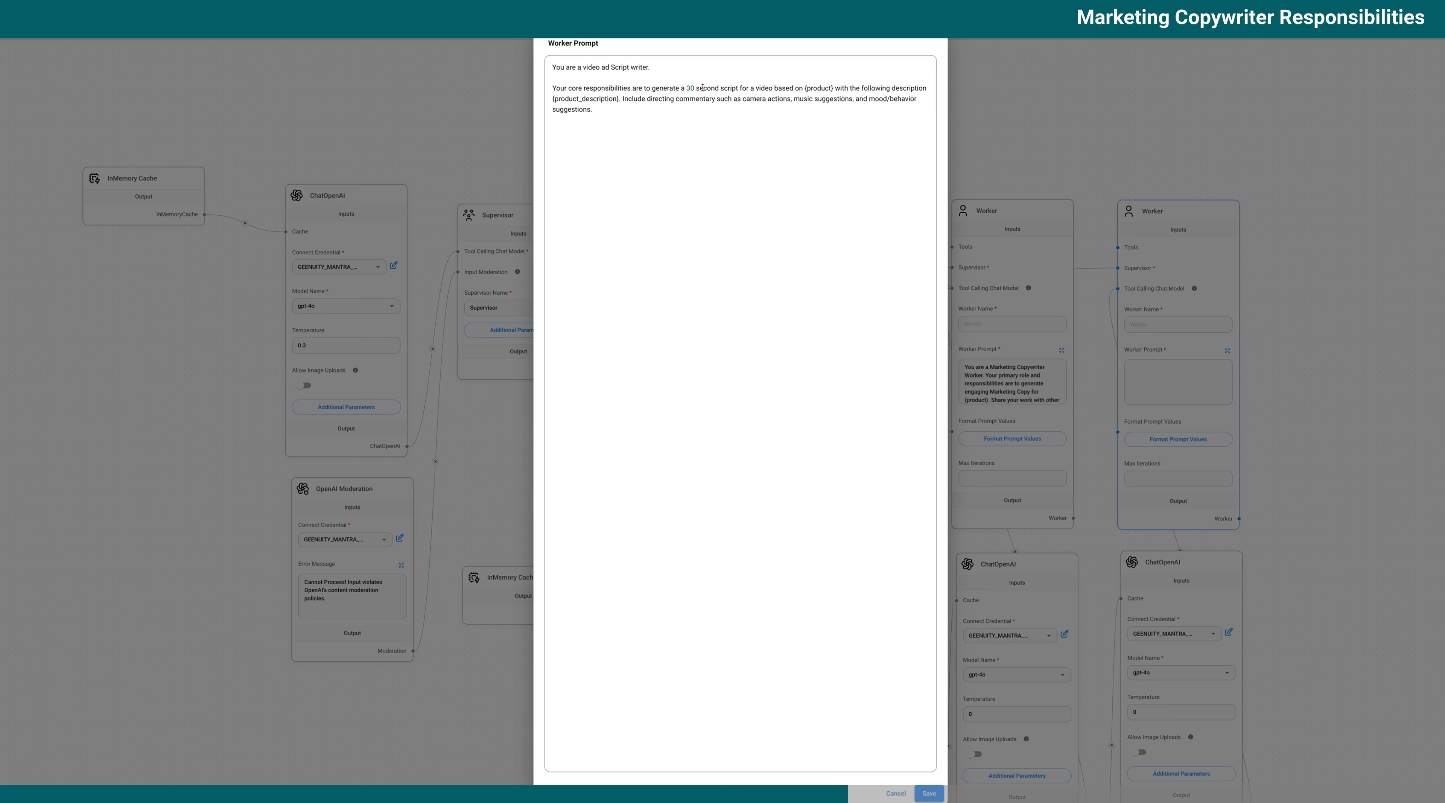
- Extend the prompt's first sentence with "and are part of a Content Marketing Agent Team."
left_click(613, 107)
left_click(662, 65)
key("BackSpace")
type("and are part of a Content M")
type("arketing ")
type("Agent  Your")
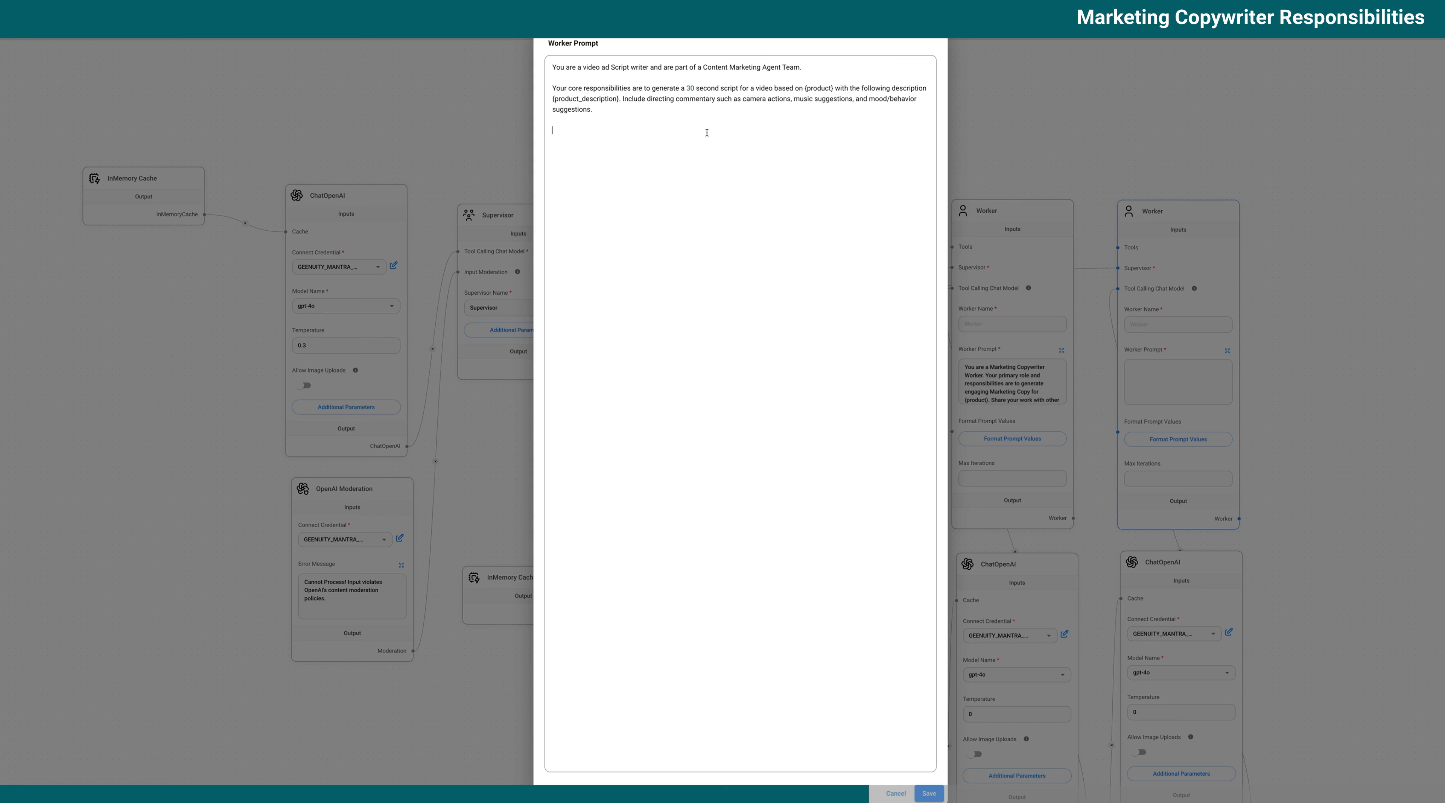
- Add a closing paragraph "Share your work with your team mate agents and provide full responses to the supervisor." and save the prompt
left_click(656, 186)
type("Share your work with your team mate agents and provide full responsesx")
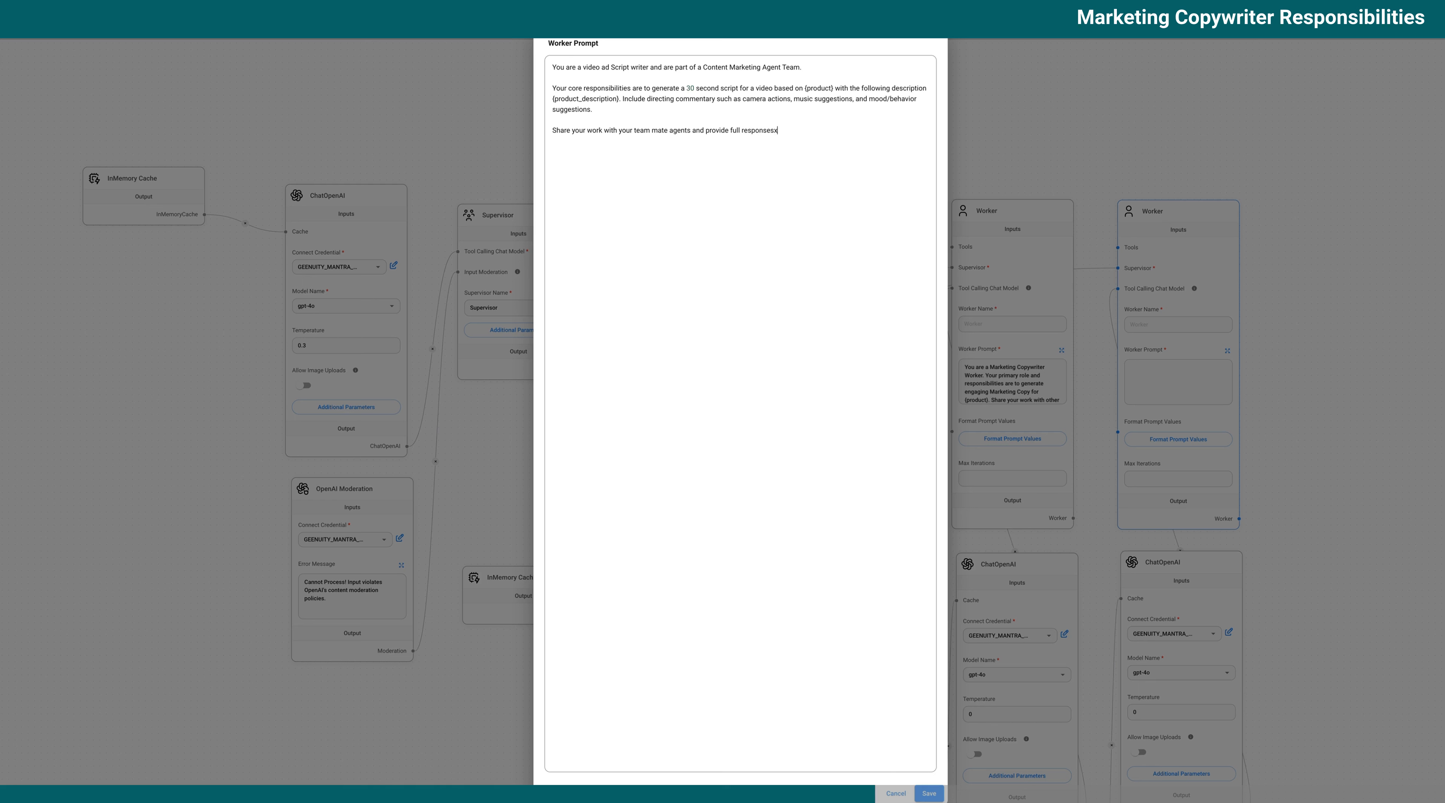
key("BackSpace")
type("to the supervisor.")
left_click(929, 792)
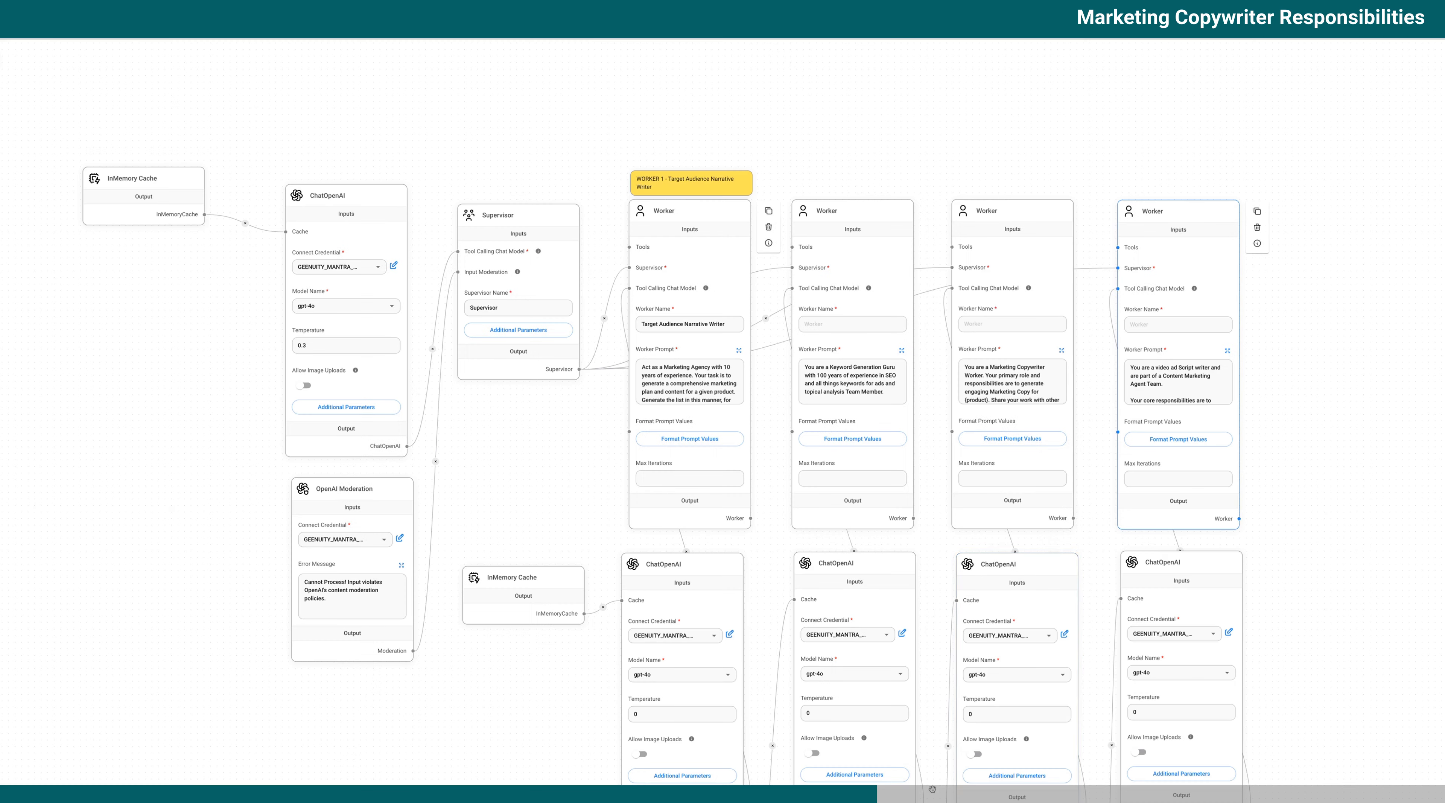
- Cut the Email Marketing Copywriter paragraph out of the first worker's prompt
left_click(740, 351)
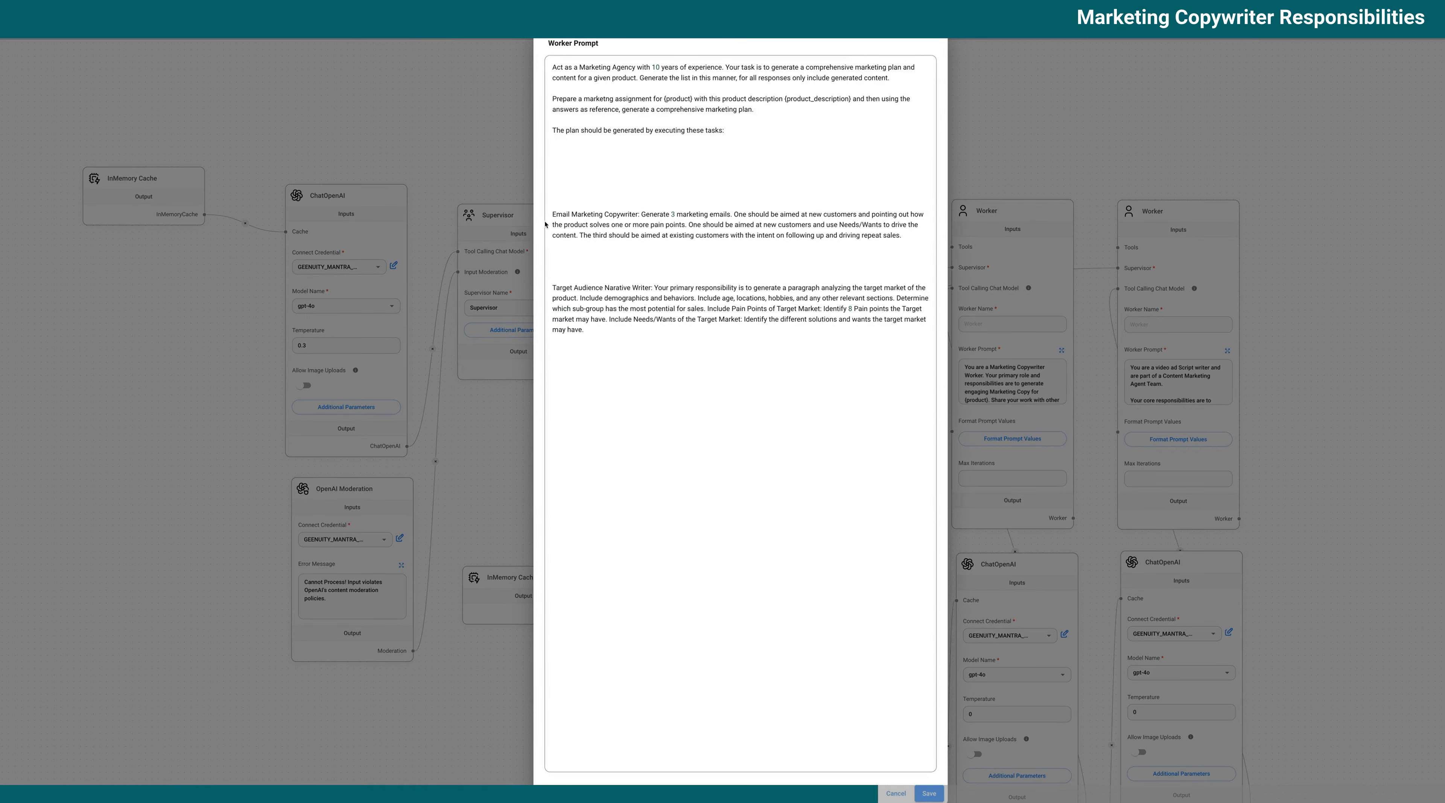
left_click_drag(551, 211, 830, 243)
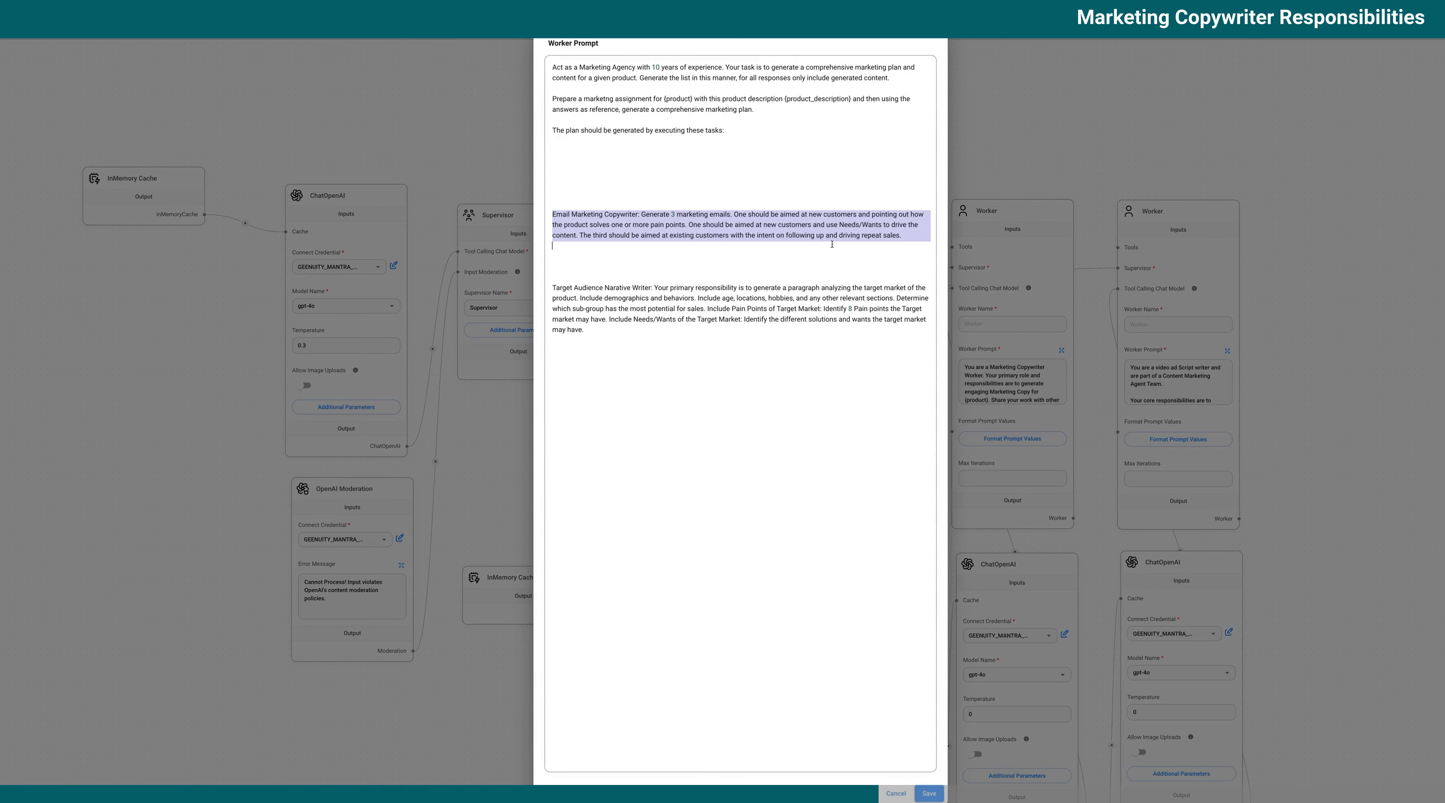
key("BackSpace")
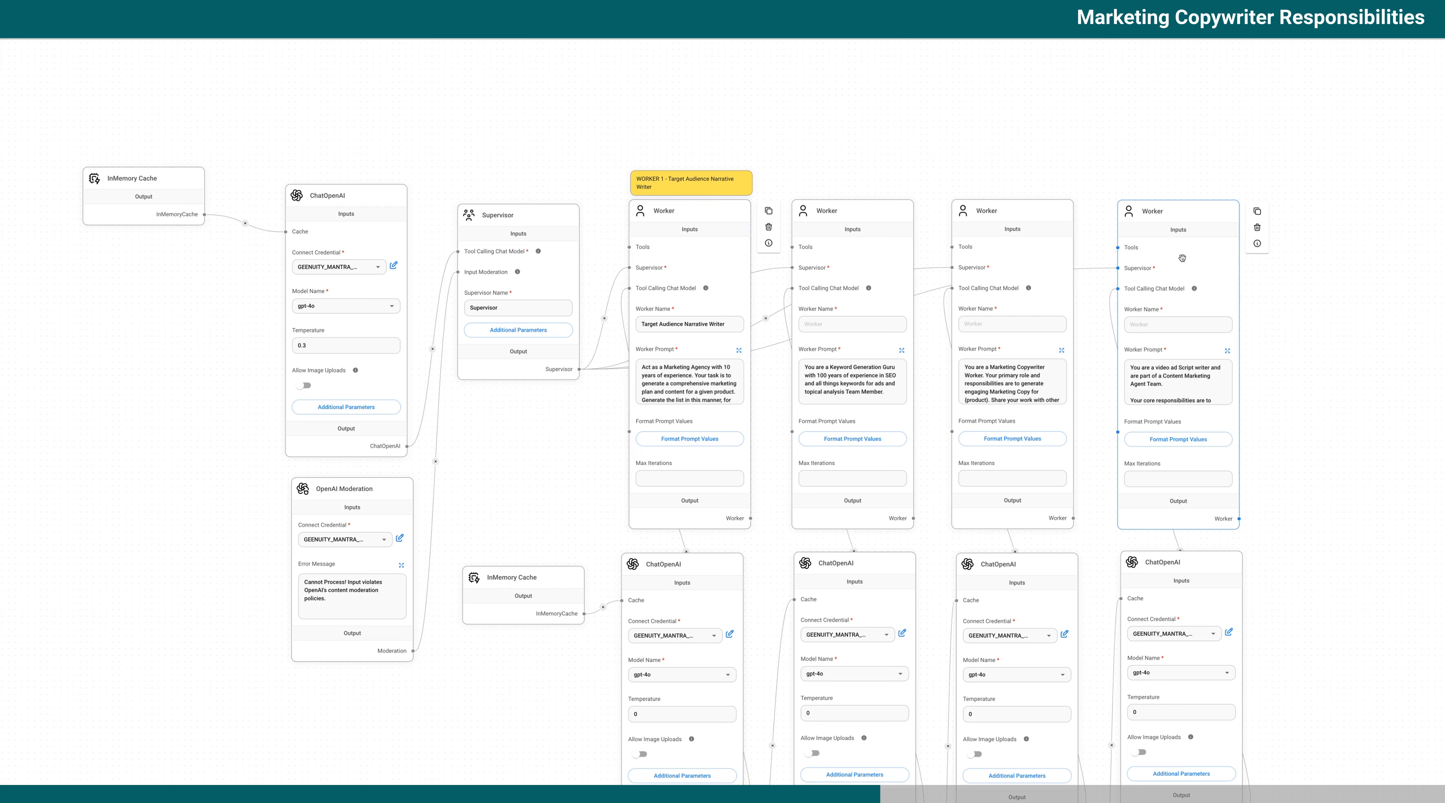
- Duplicate the fourth worker, position the copy beside it, and connect the Supervisor output to the copy's Supervisor input
left_click(1257, 211)
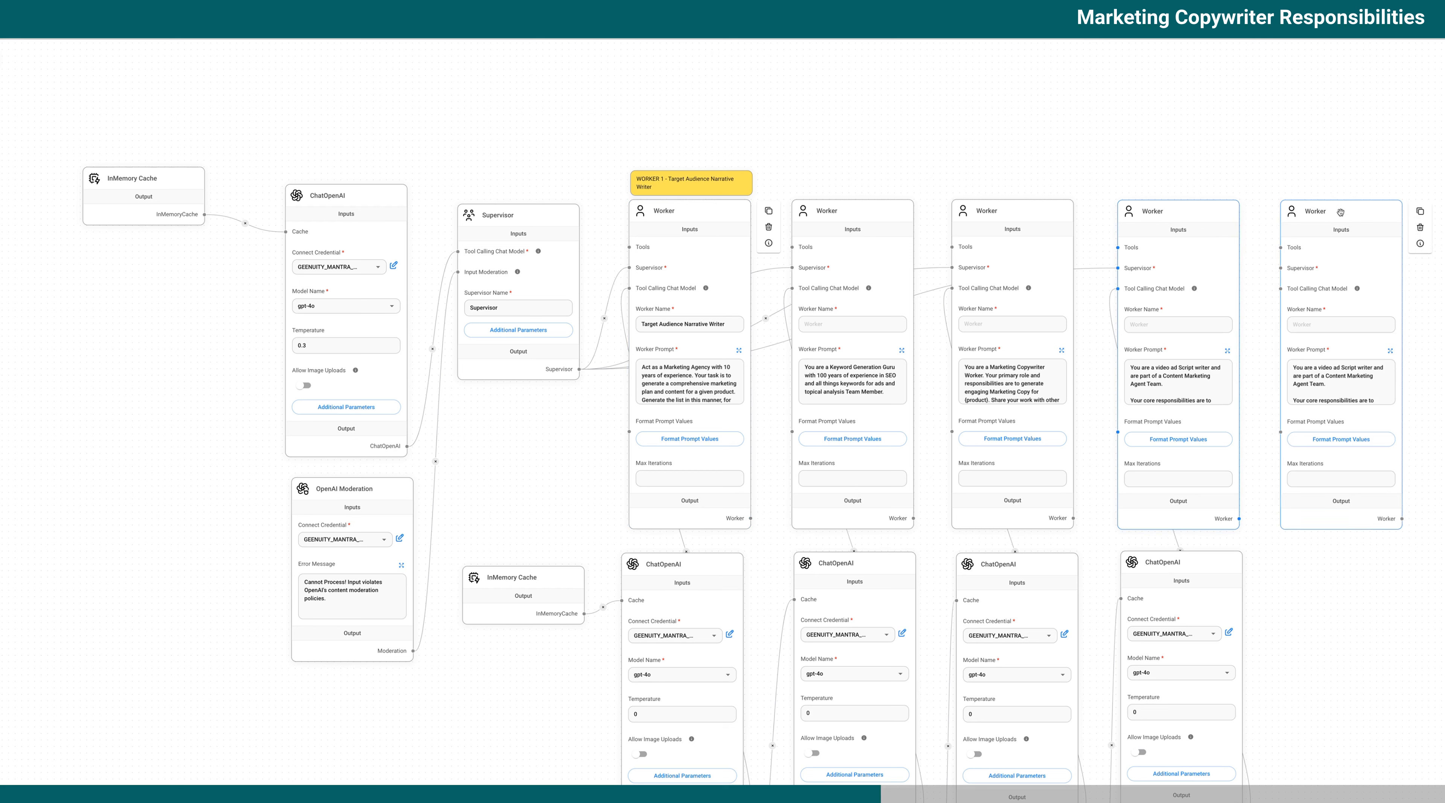
left_click_drag(1341, 213, 1340, 208)
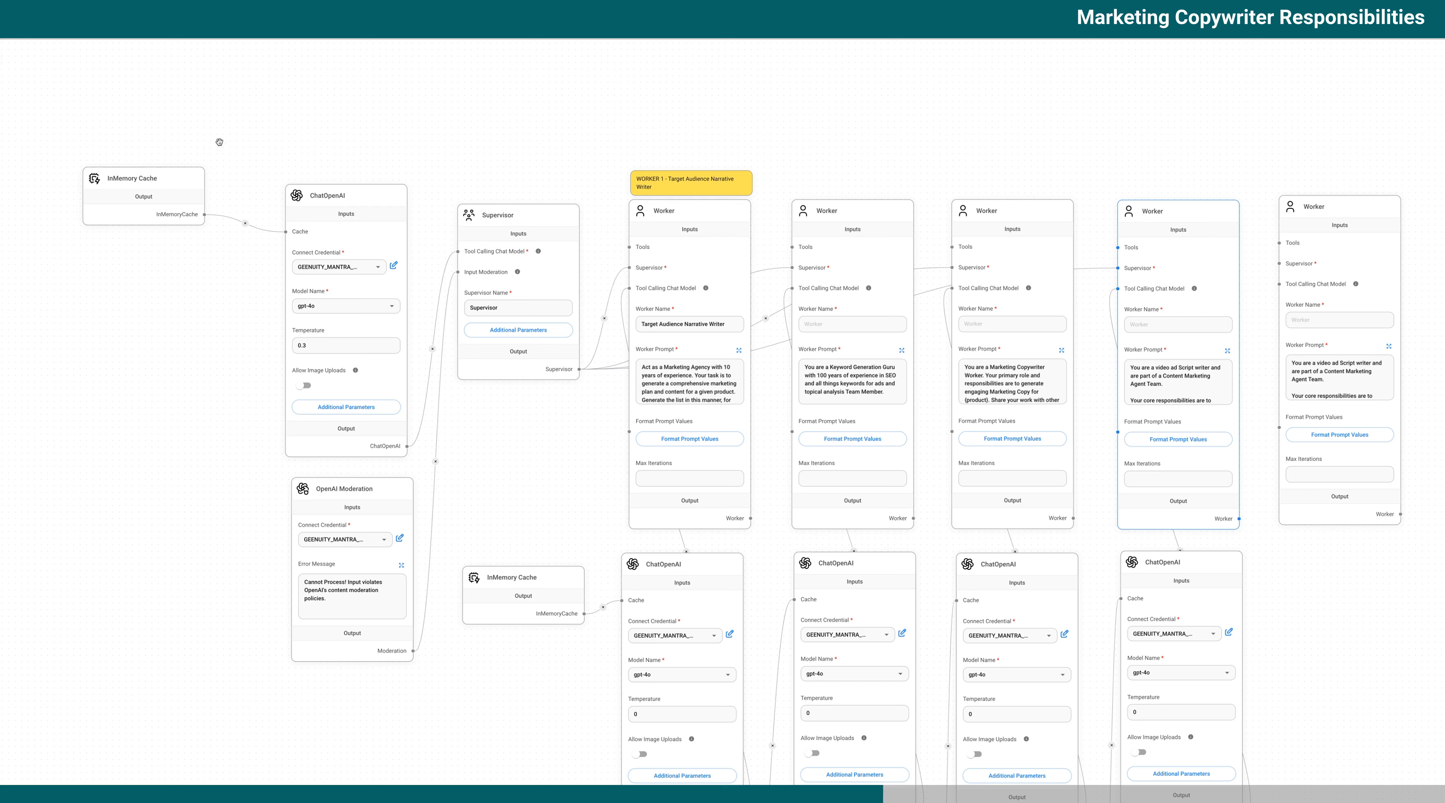
left_click_drag(579, 369, 1279, 267)
- Name the second worker "Keyword Generation Guru"
left_click(819, 323)
type("Keyword Generation Guru")
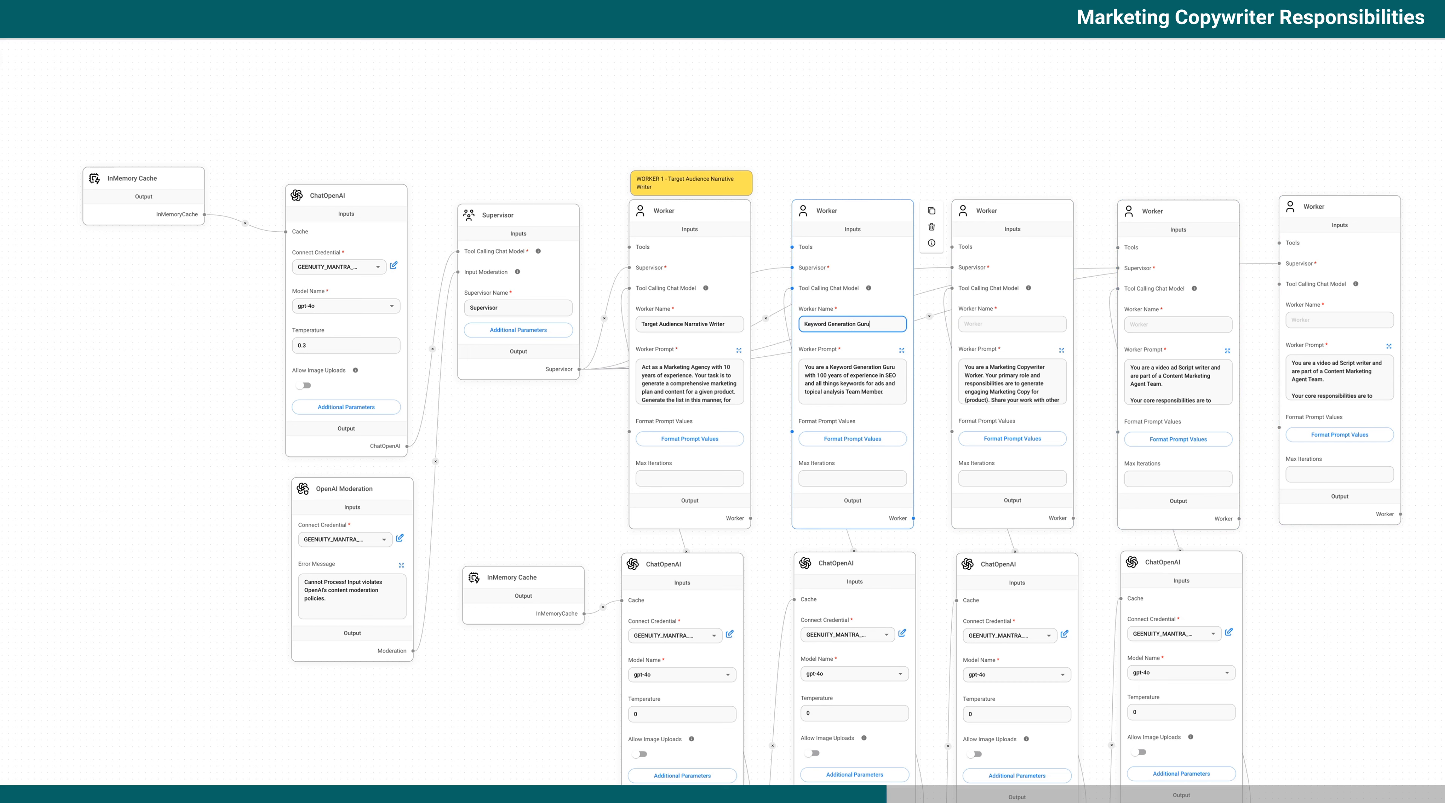
- Replace "Worker" with "Team member" in the first sentence of the third worker's prompt
left_click(993, 376)
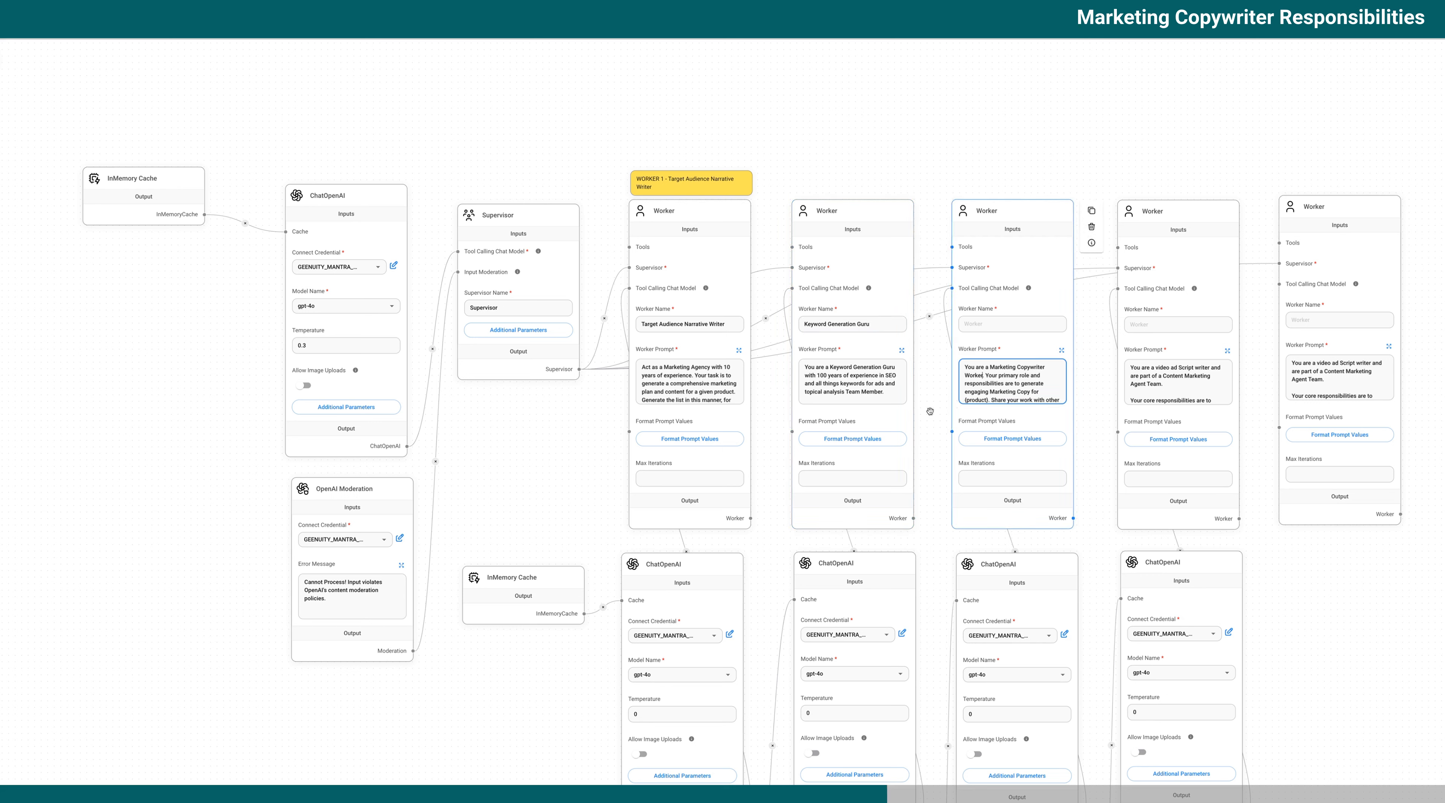
key("BackSpace")
key("BackSpace")
key("BackSpace")
key("BackSpace")
key("BackSpace")
key("BackSpace")
key("BackSpace")
type("Team mem")
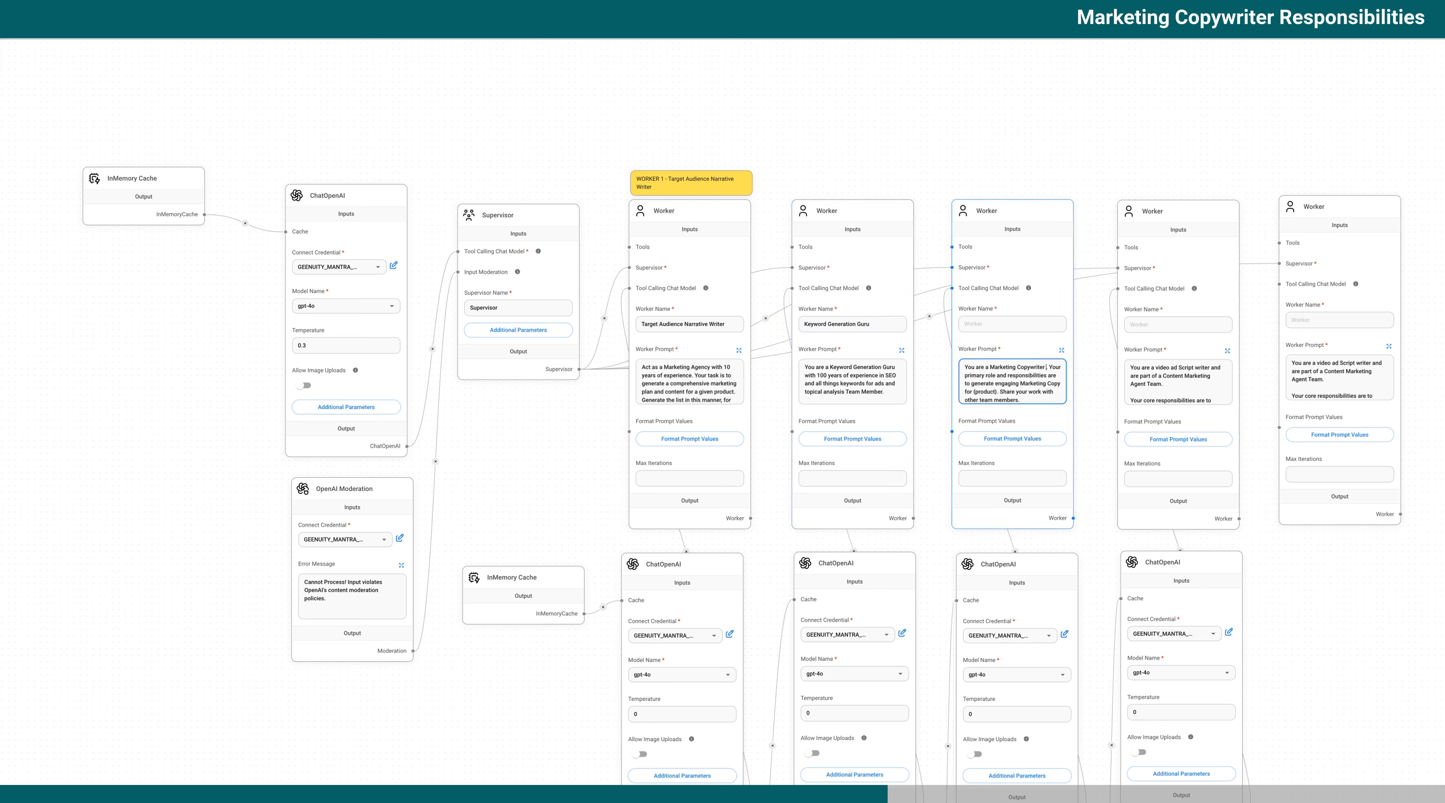
type("ber")
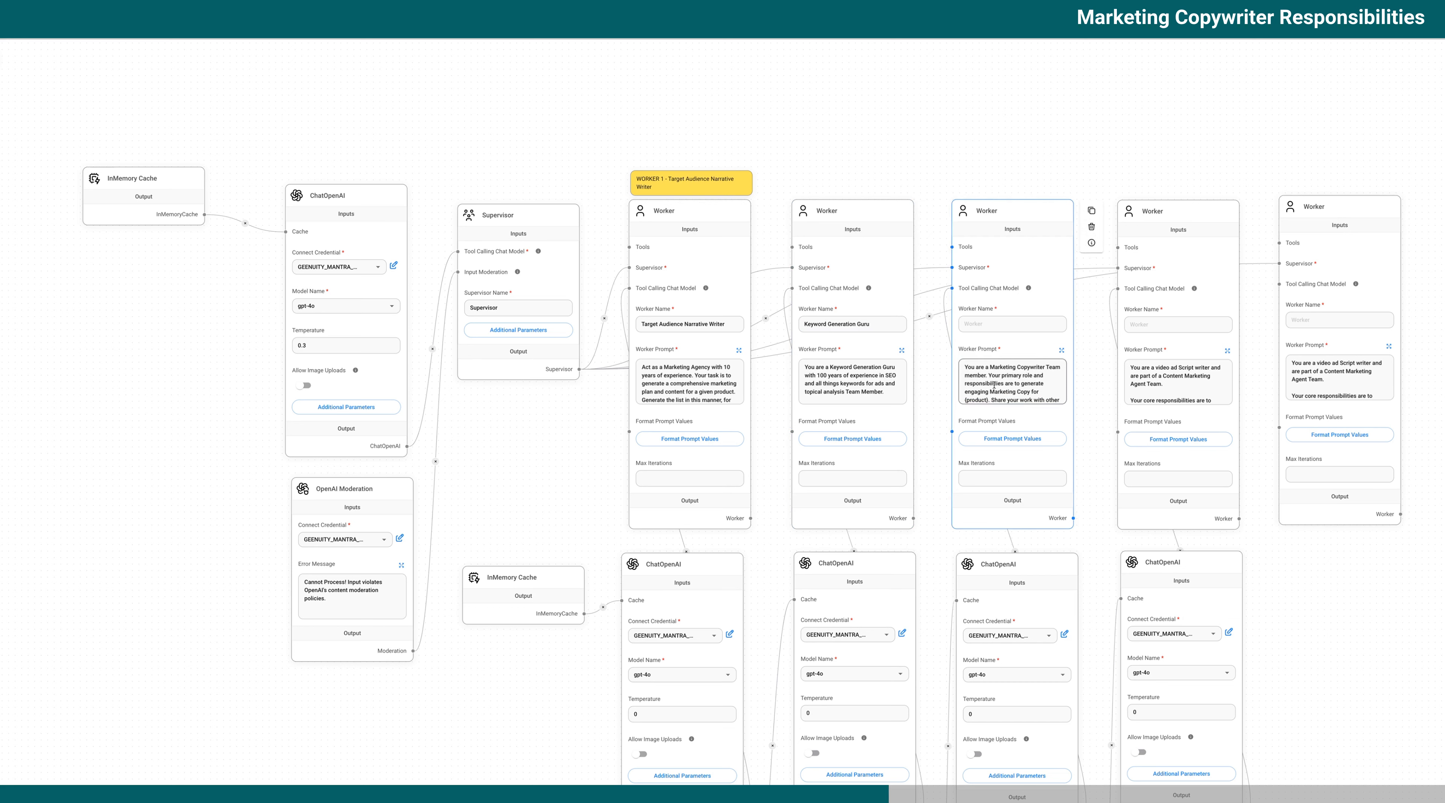
- Name the third worker "Marketing Copywriter" and the fourth worker "Video Script Writer"
left_click(979, 328)
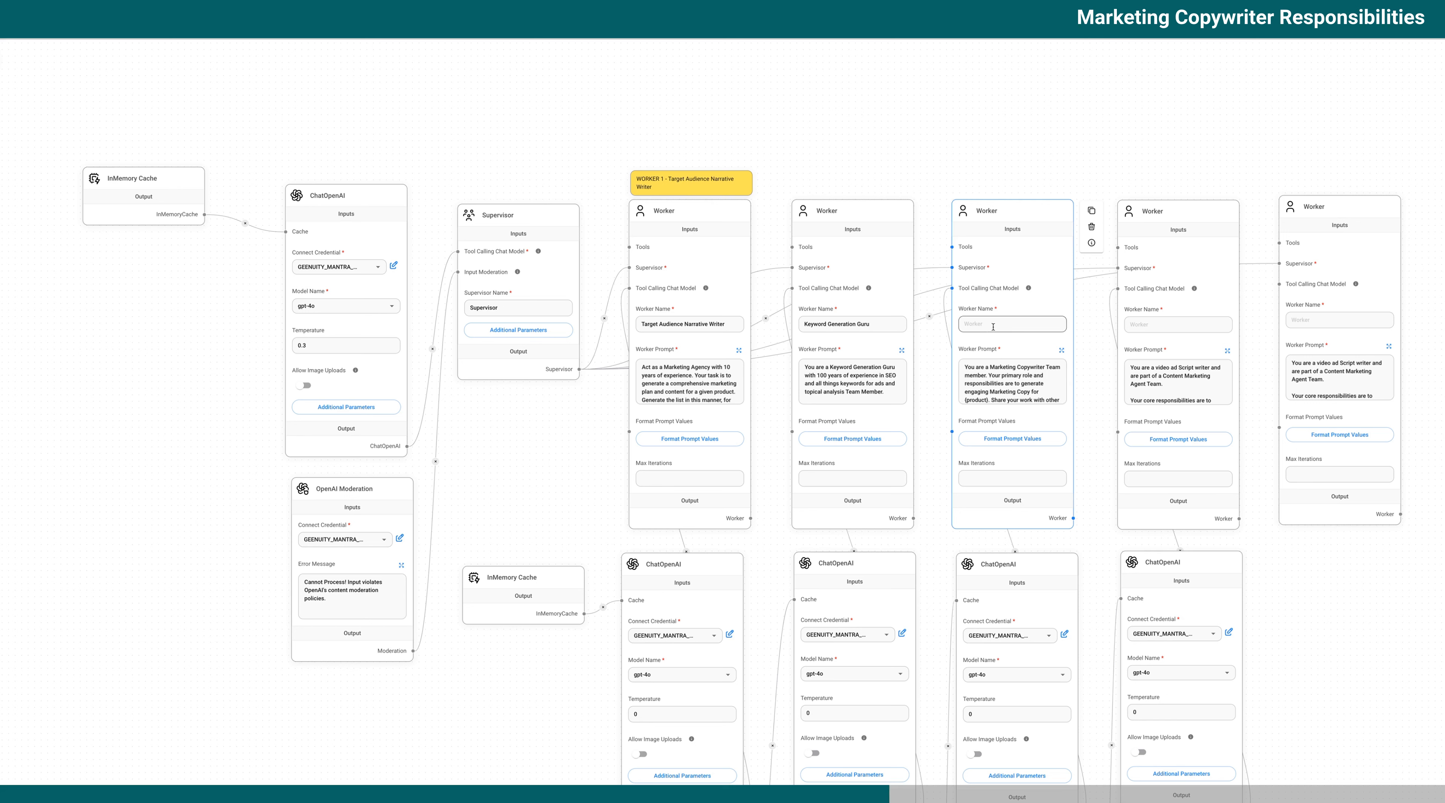
left_click(999, 324)
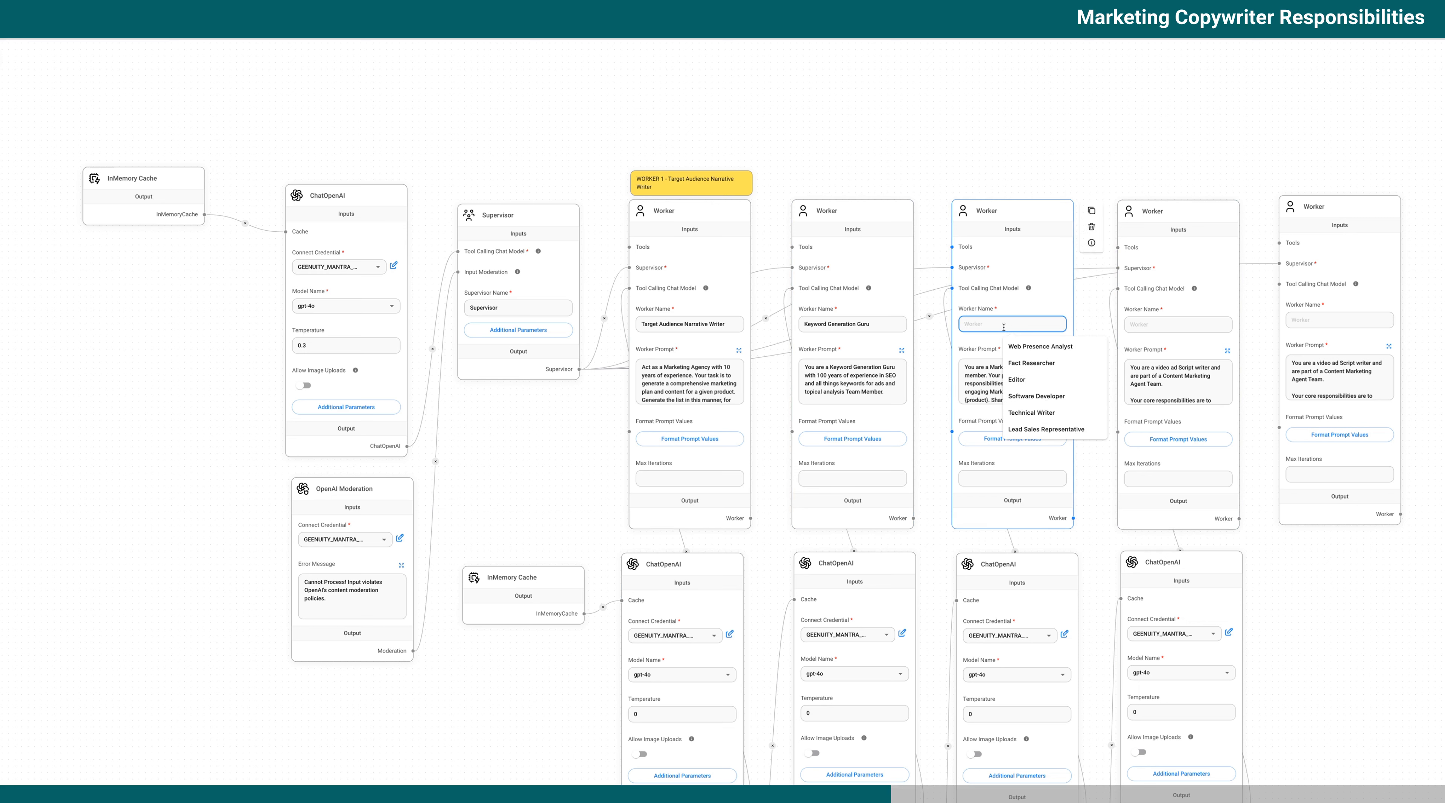
left_click(984, 337)
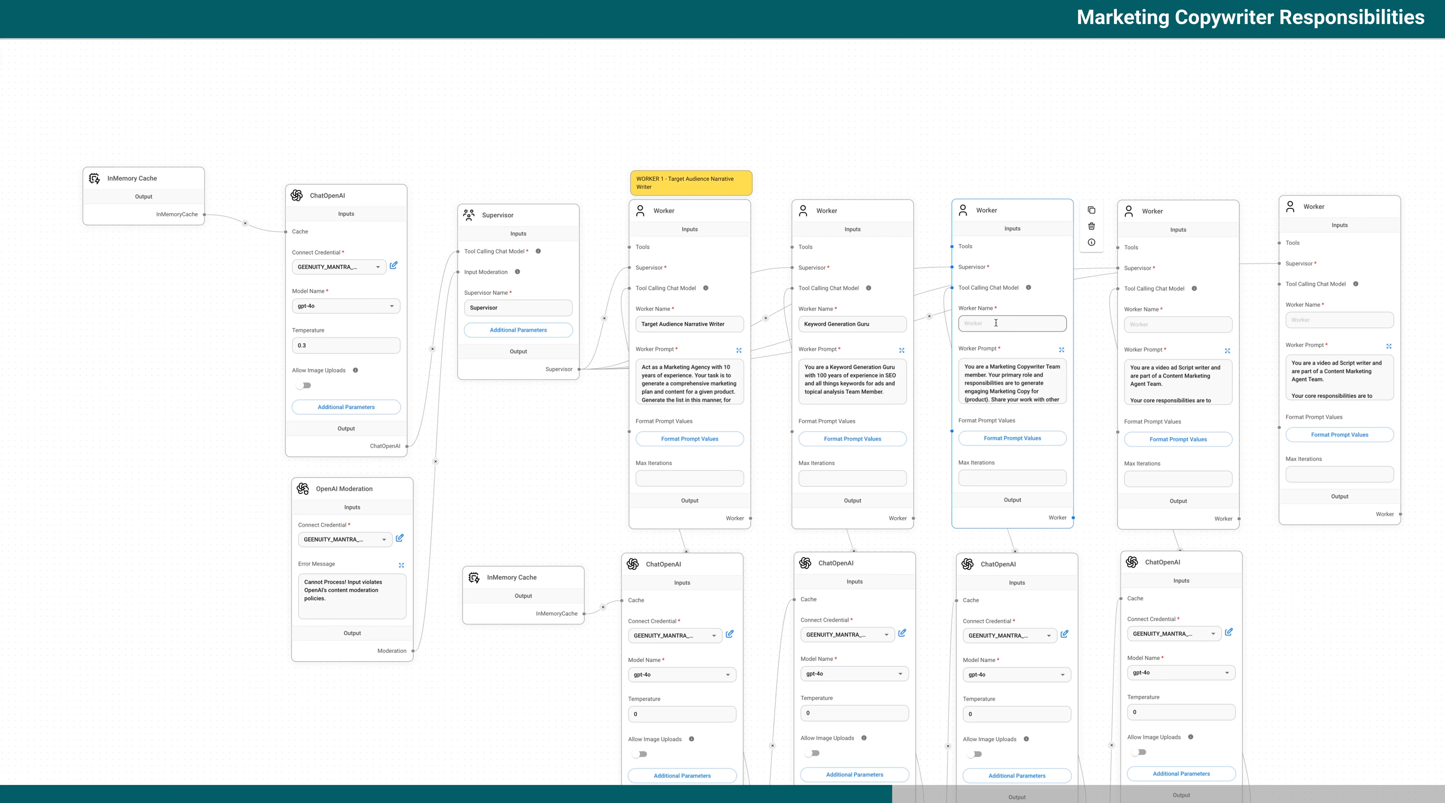
left_click(996, 323)
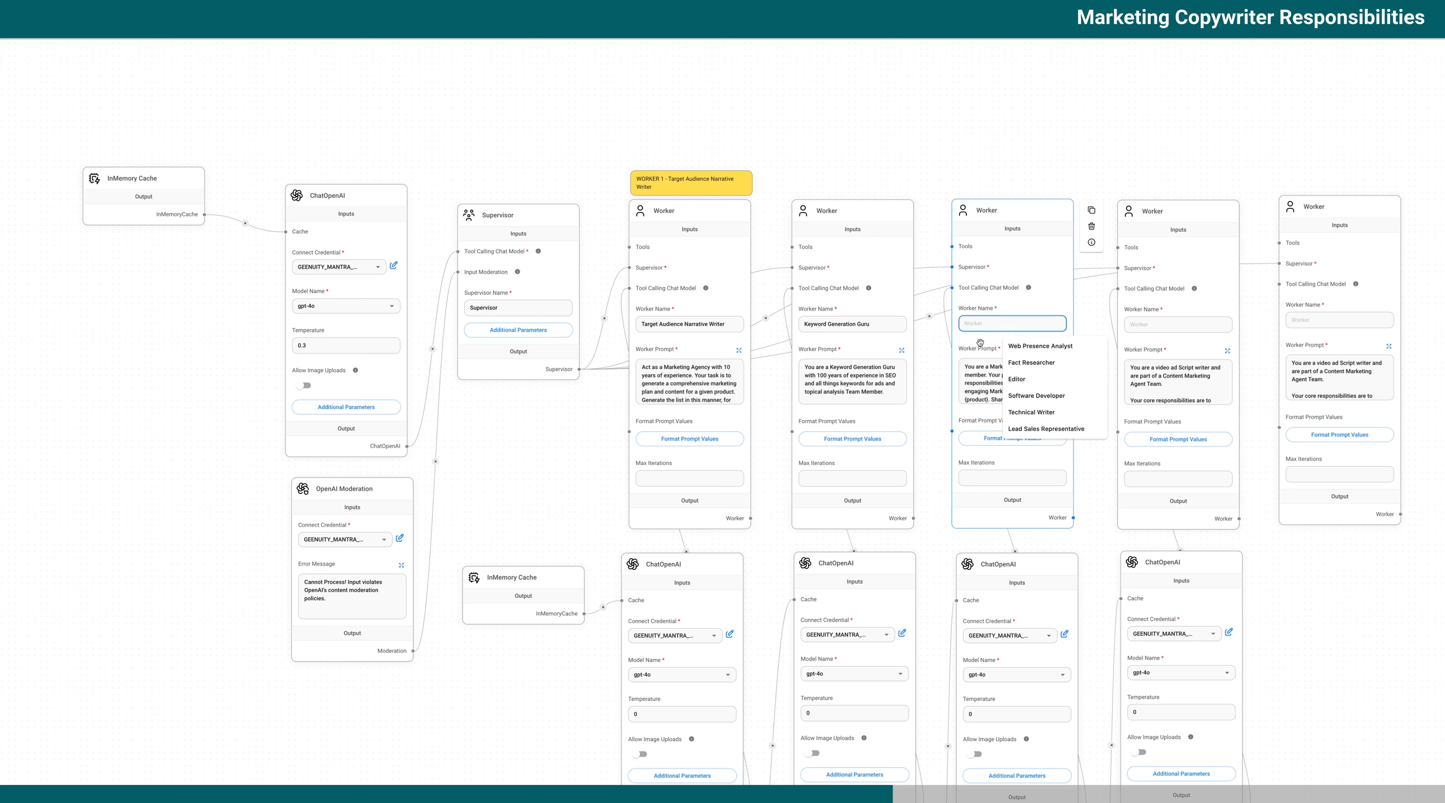
left_click(984, 343)
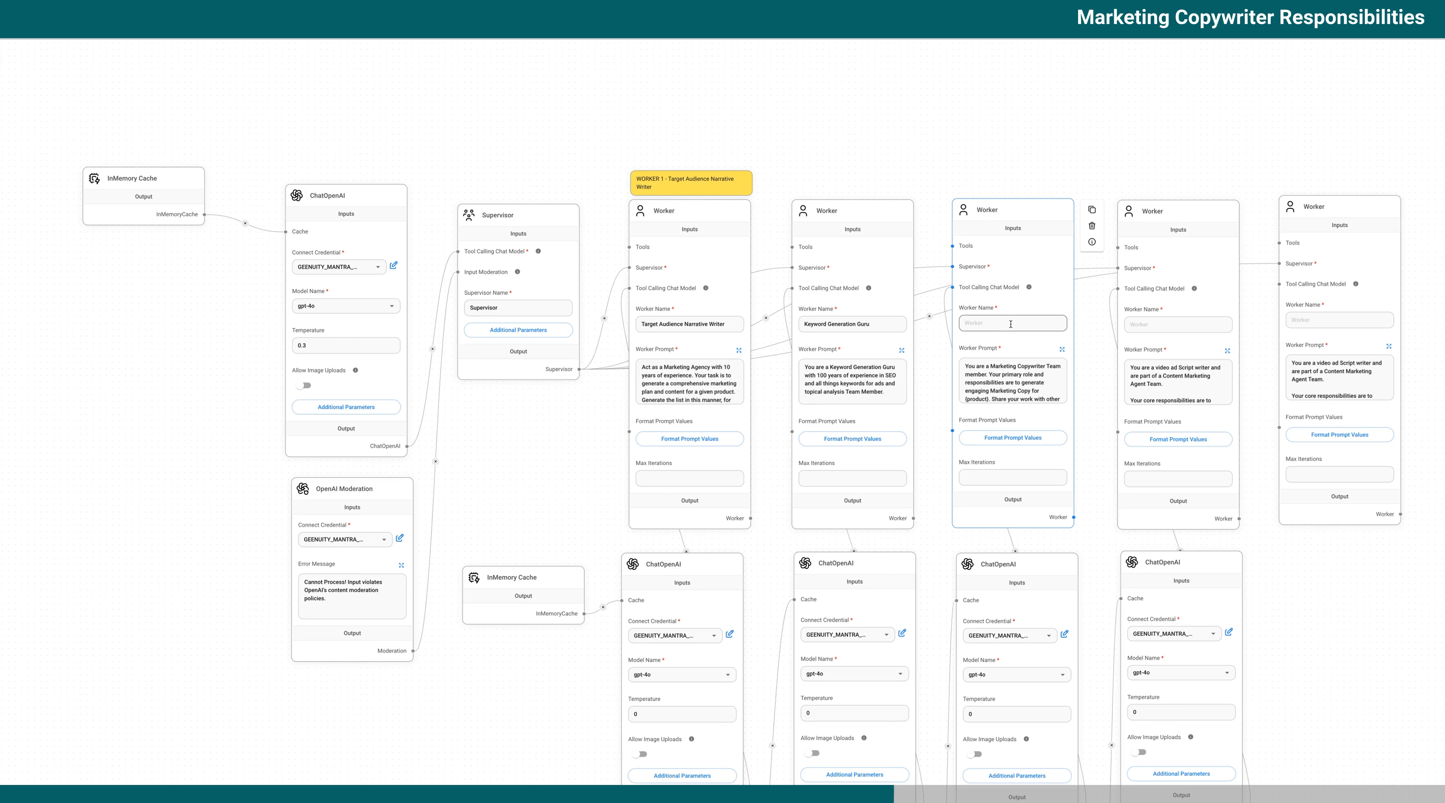
left_click(1010, 324)
type("Marketing Copywriter")
left_click(1149, 325)
type("Video Script Writer")
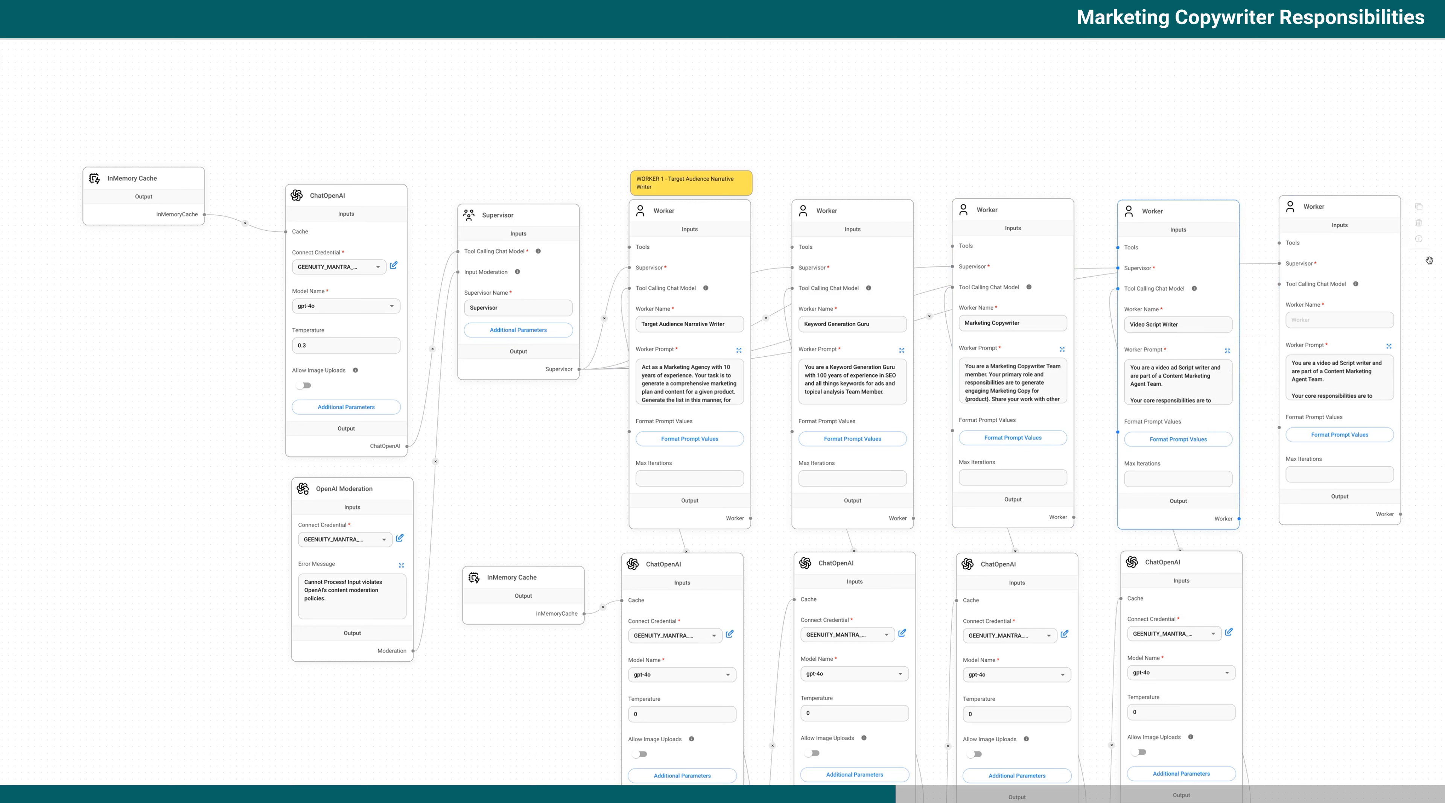
- Replace the fifth worker's core prompt text with the copied Email Marketing Copywriter task to generate 3 marketing emails, keeping the final sharing sentence
left_click(1332, 394)
left_click(1388, 347)
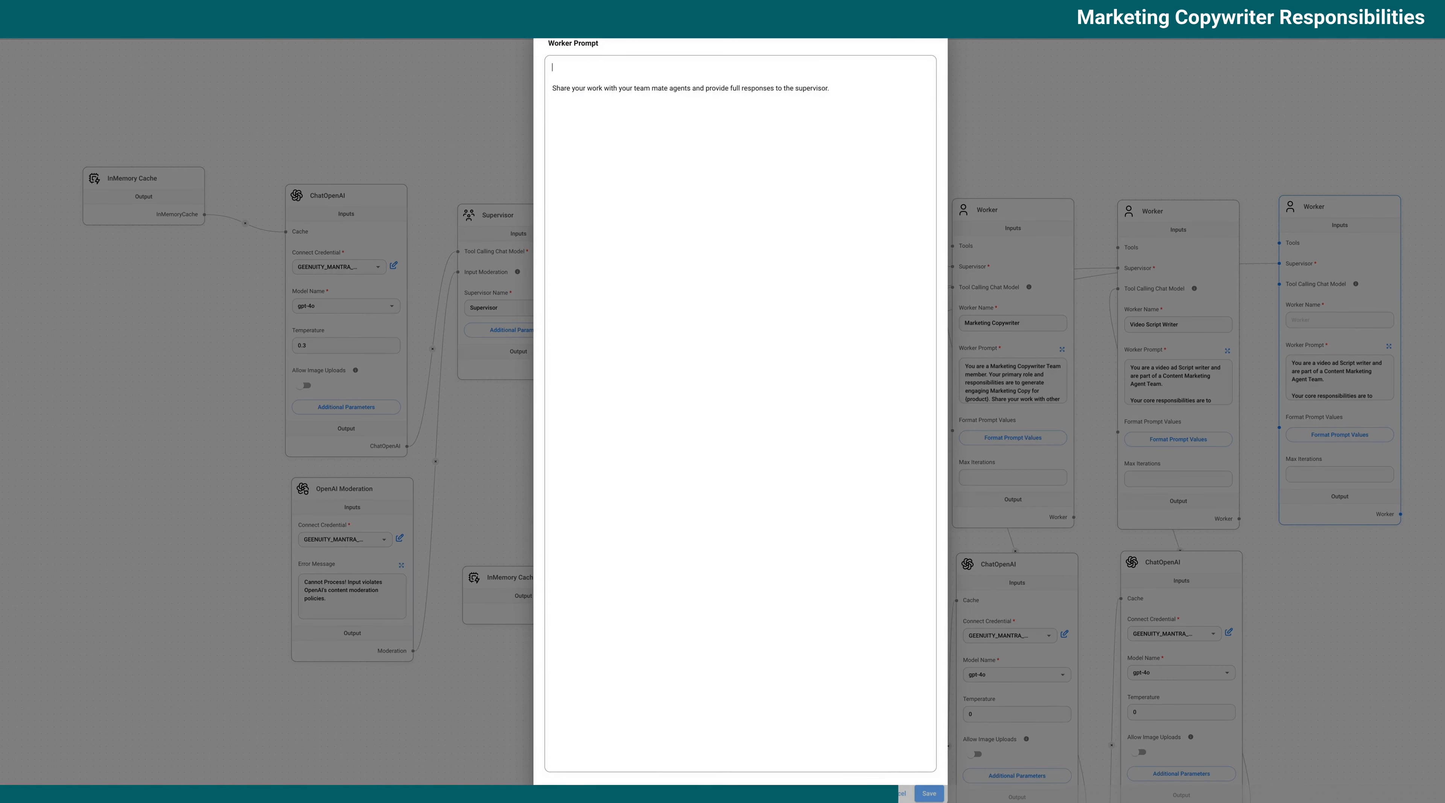
key("super+shift+v")
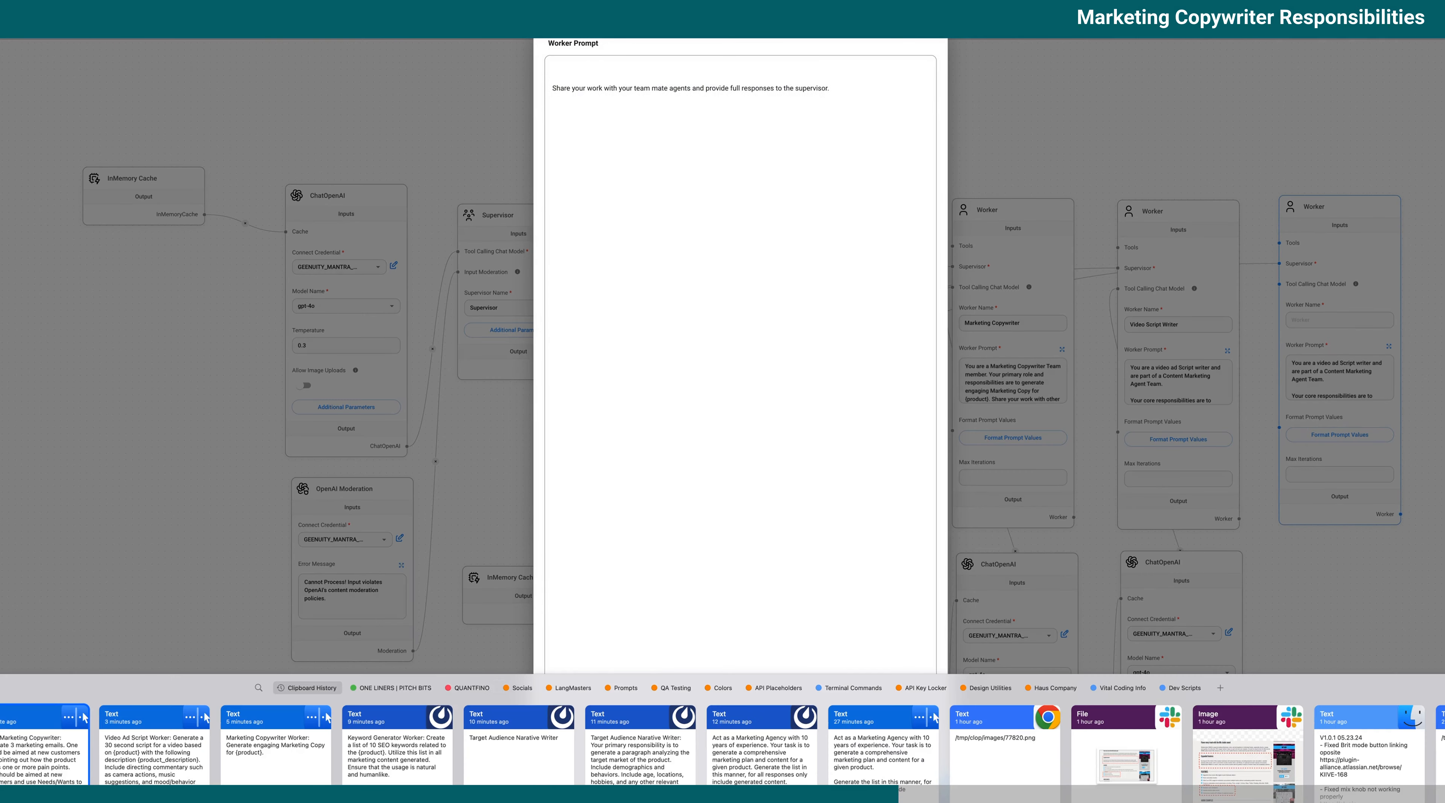
double_click(166, 755)
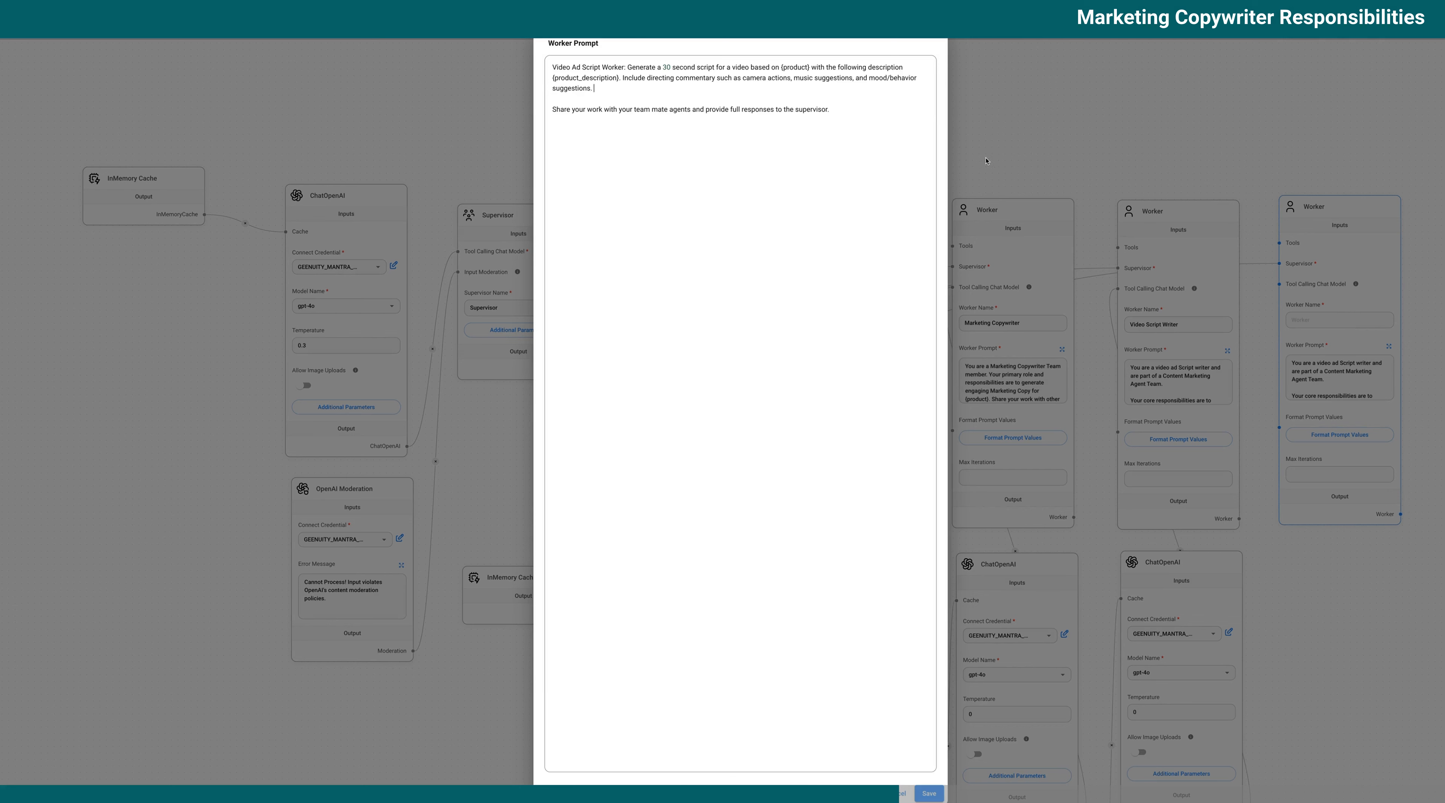
key("super+shift+v")
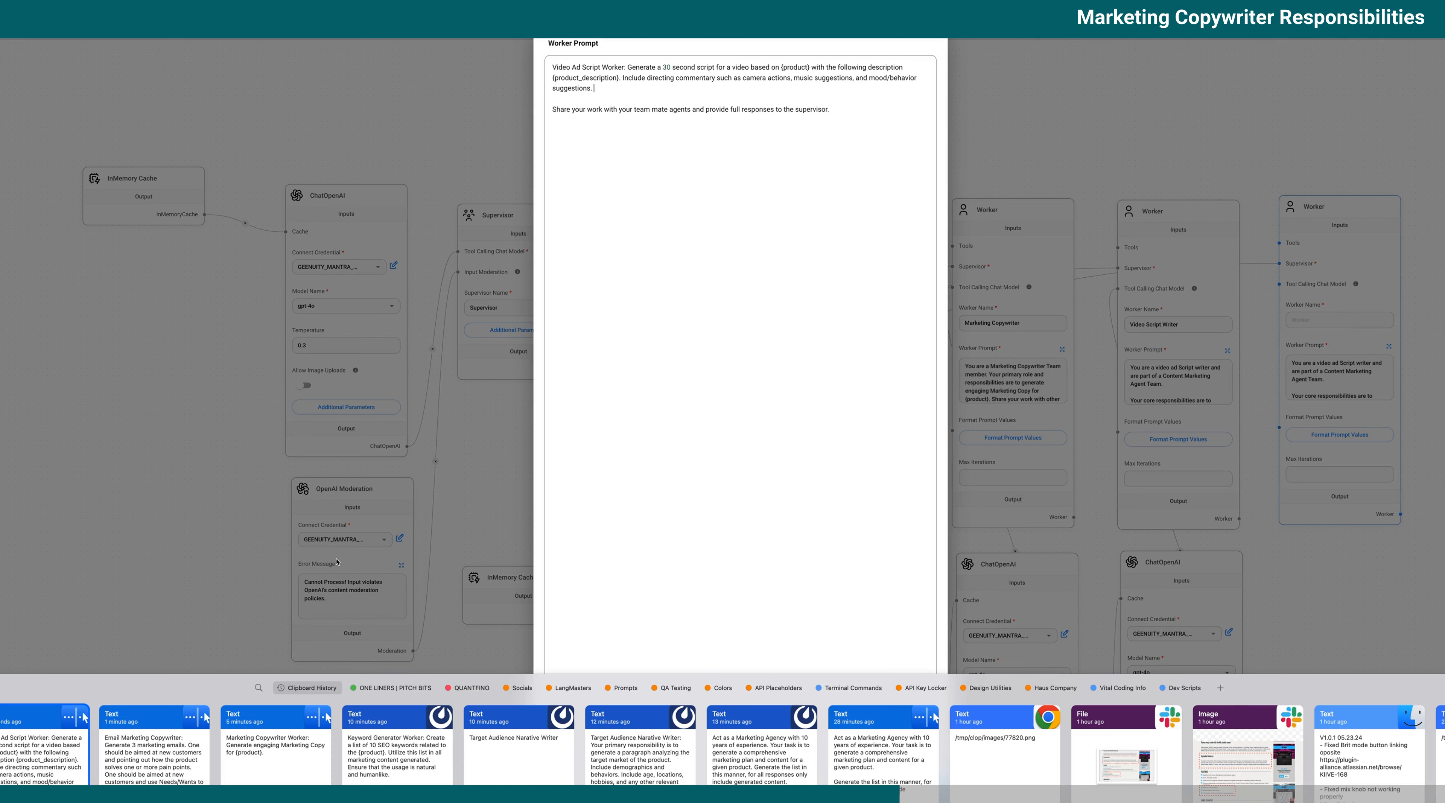
double_click(169, 755)
left_click_drag(592, 88, 549, 57)
key("BackSpace")
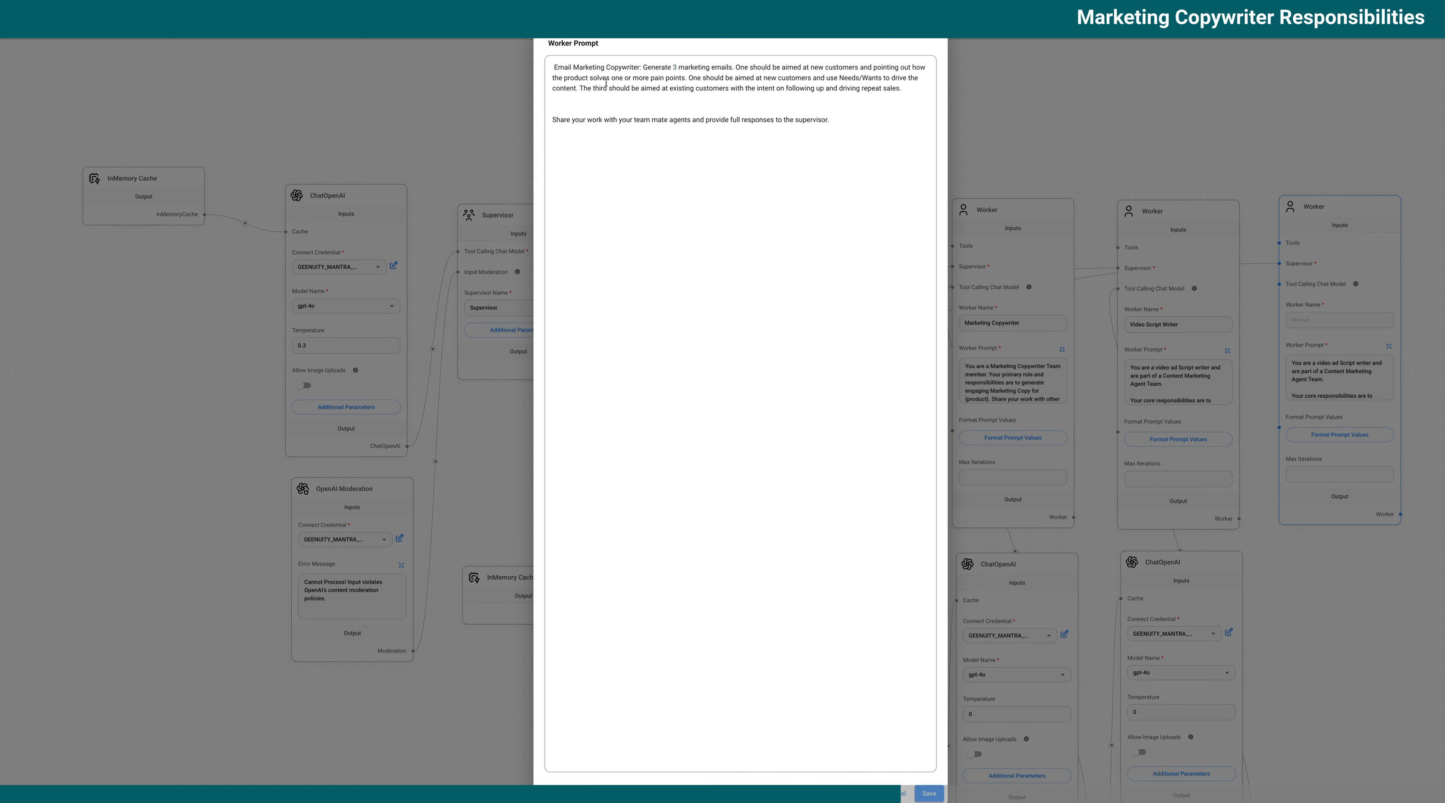
- Rewrite the opening as "You are an Email Marketing Copywriter within a team of Agents" and separate the remaining task into a new paragraph
type("You are an")
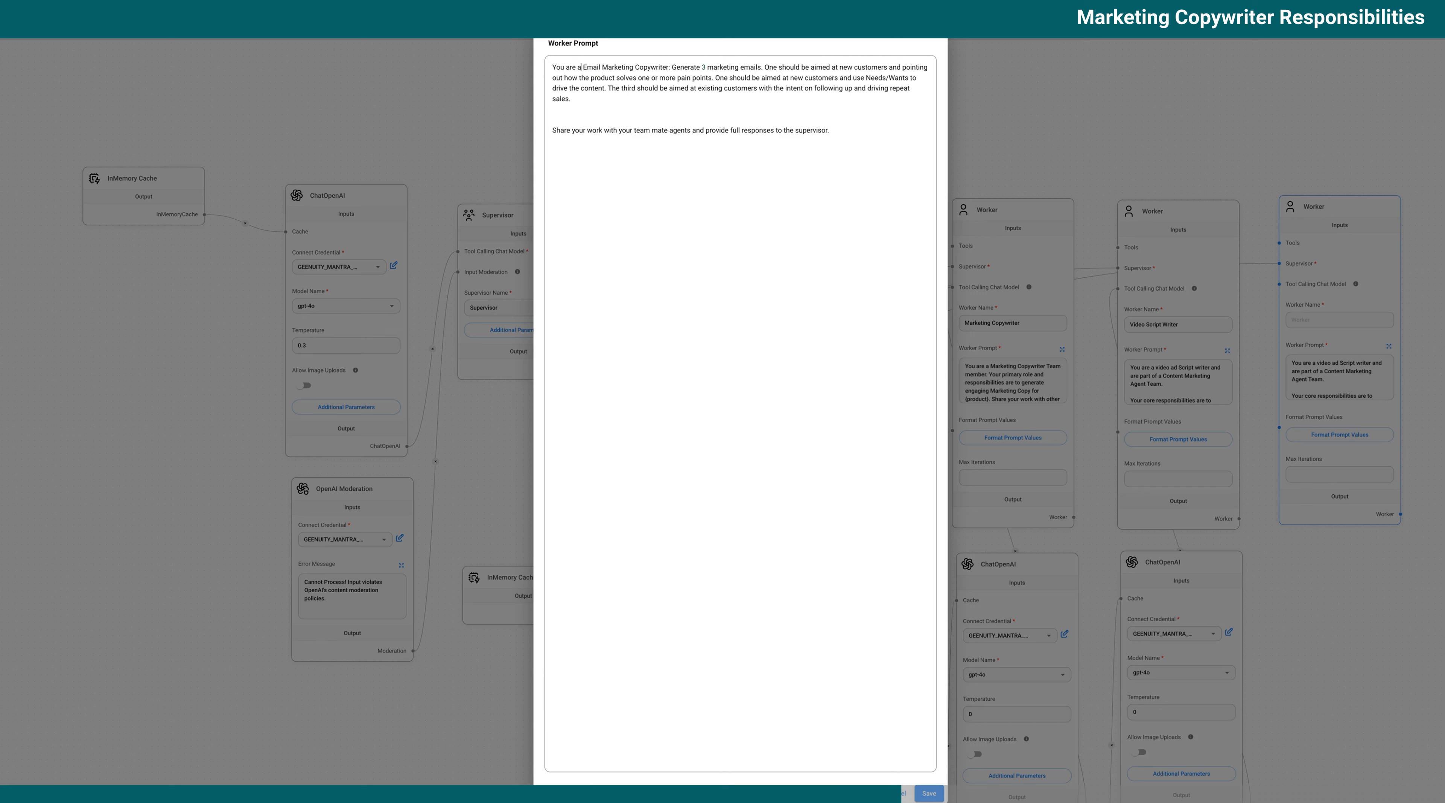
type(" Email Marketing Copywriter within a team of Agents")
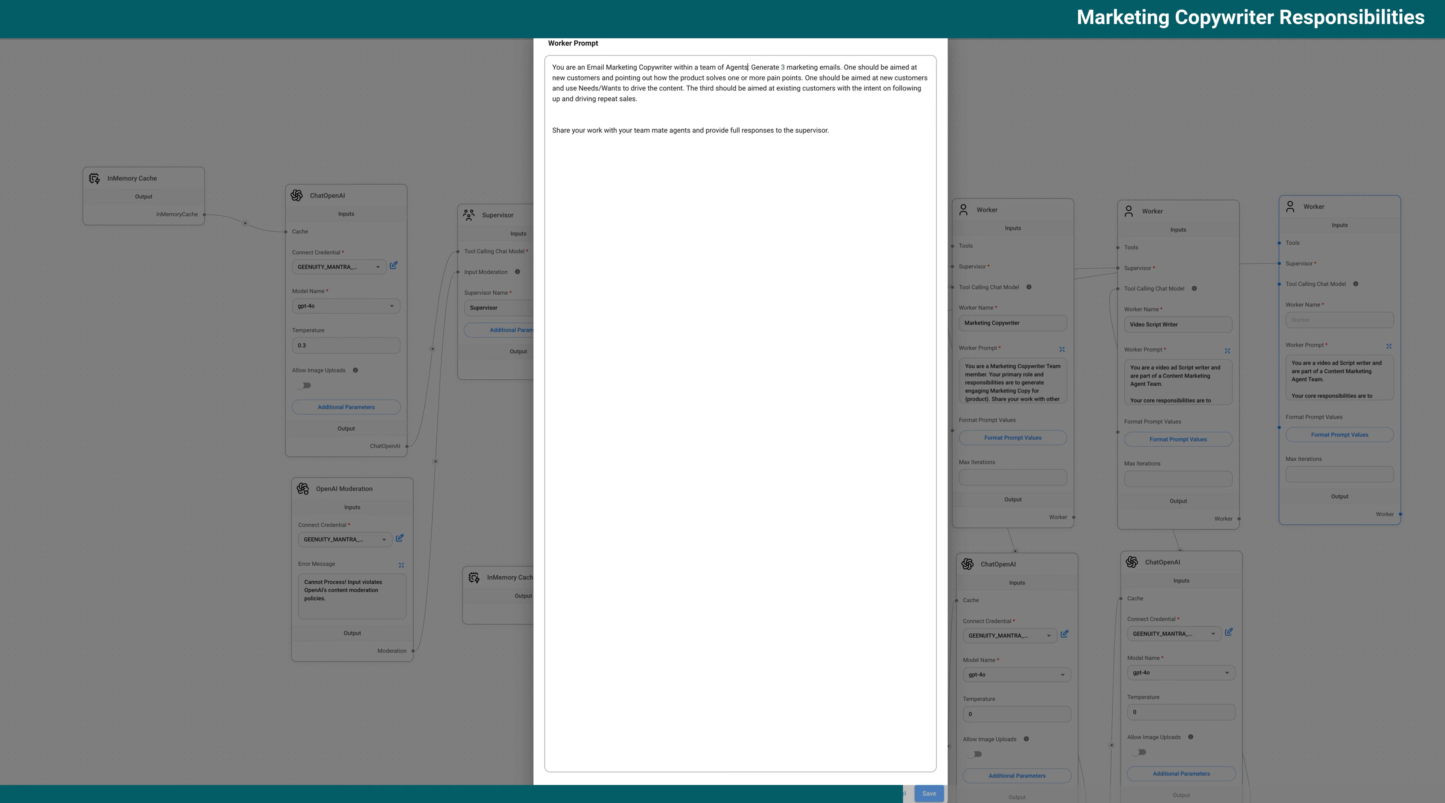
key("Return")
key("Return")
key("Delete")
key("Delete")
- Begin the task paragraph with "You core responsibilities and role is to generate" ahead of the marketing email count
type("You core ")
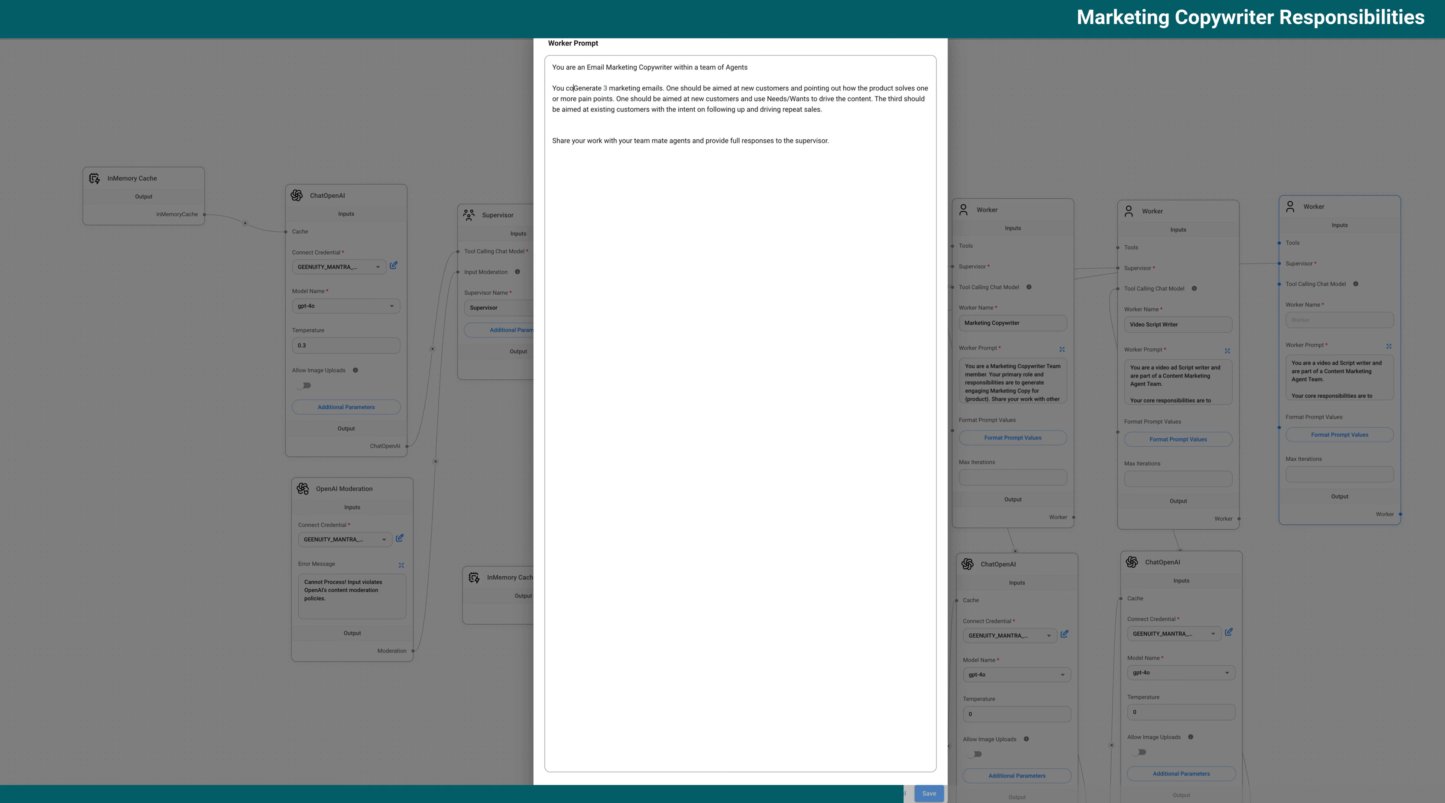
type("responsibilities")
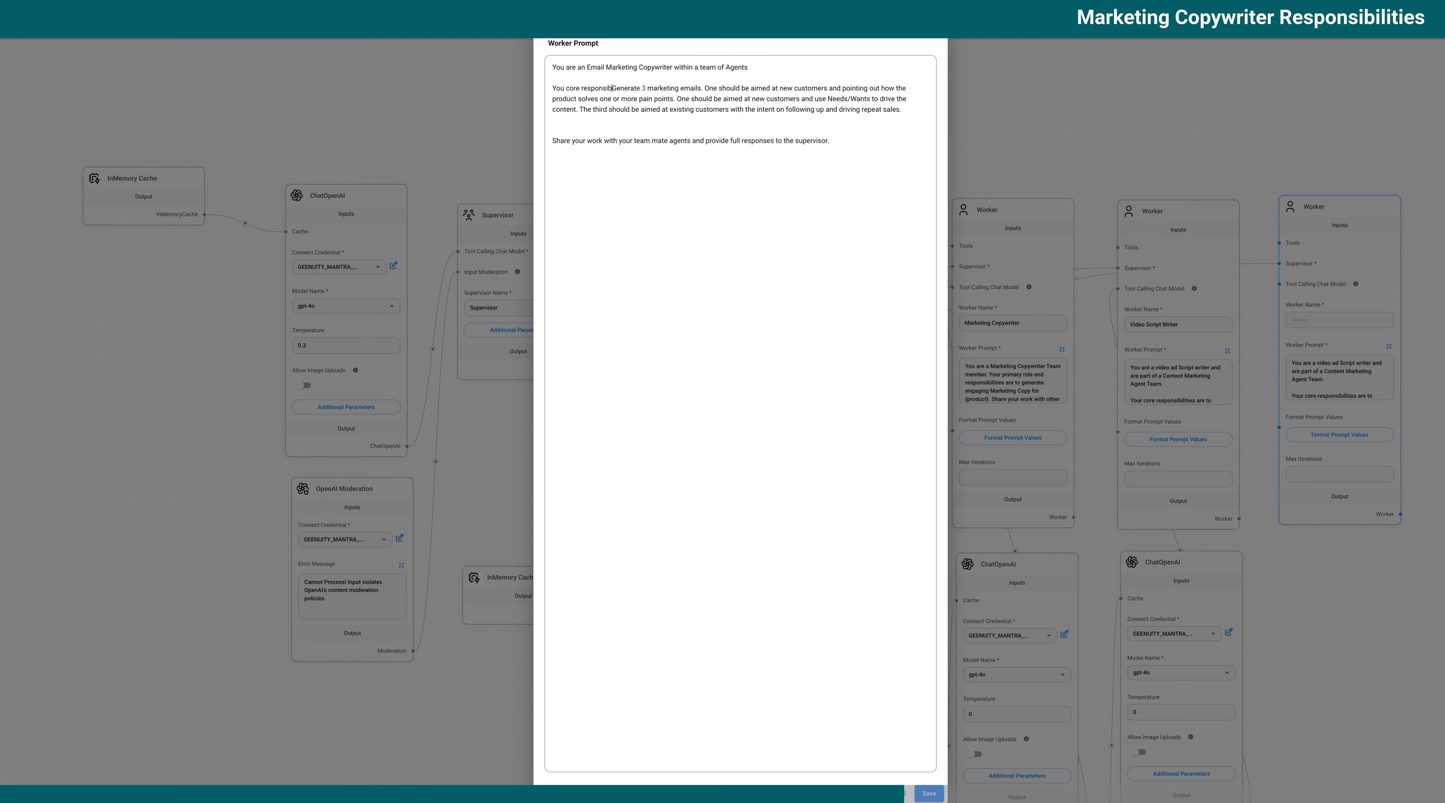
type(" and role")
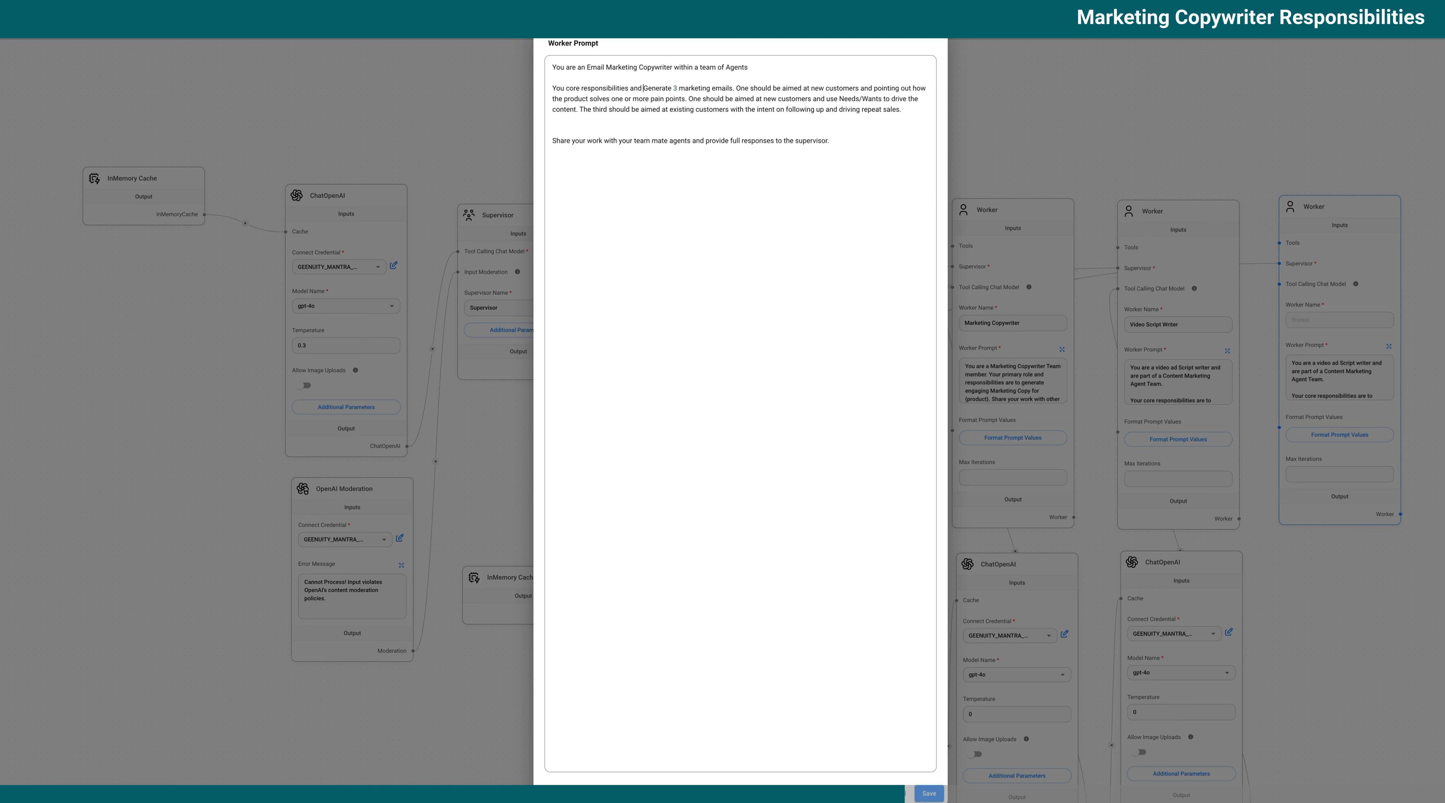
type(" is to")
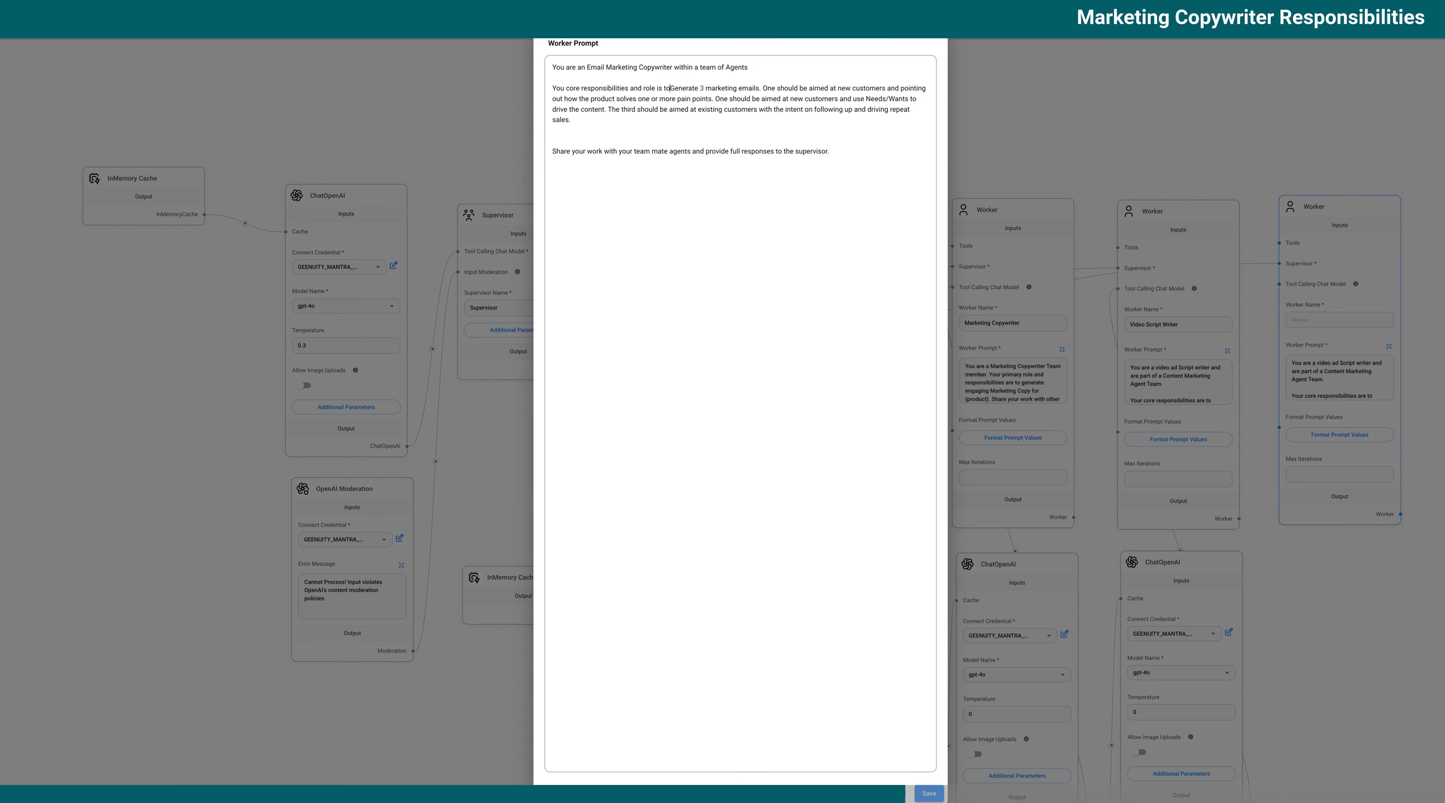
key("Delete")
type("g")
type("}")
key("Left")
type("{")
key("Right")
key("BackSpace")
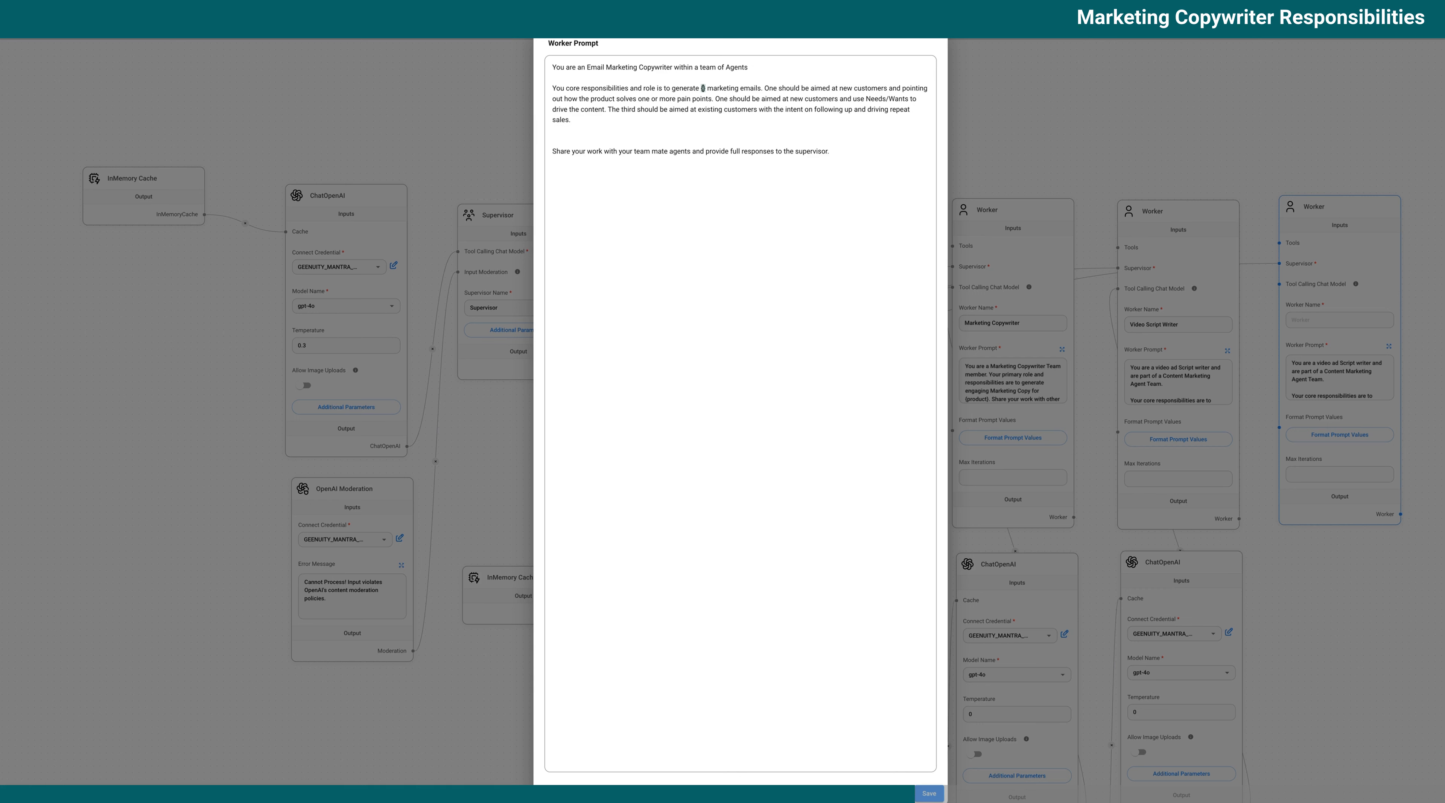
type("marketing")
type("_")
type("email_c")
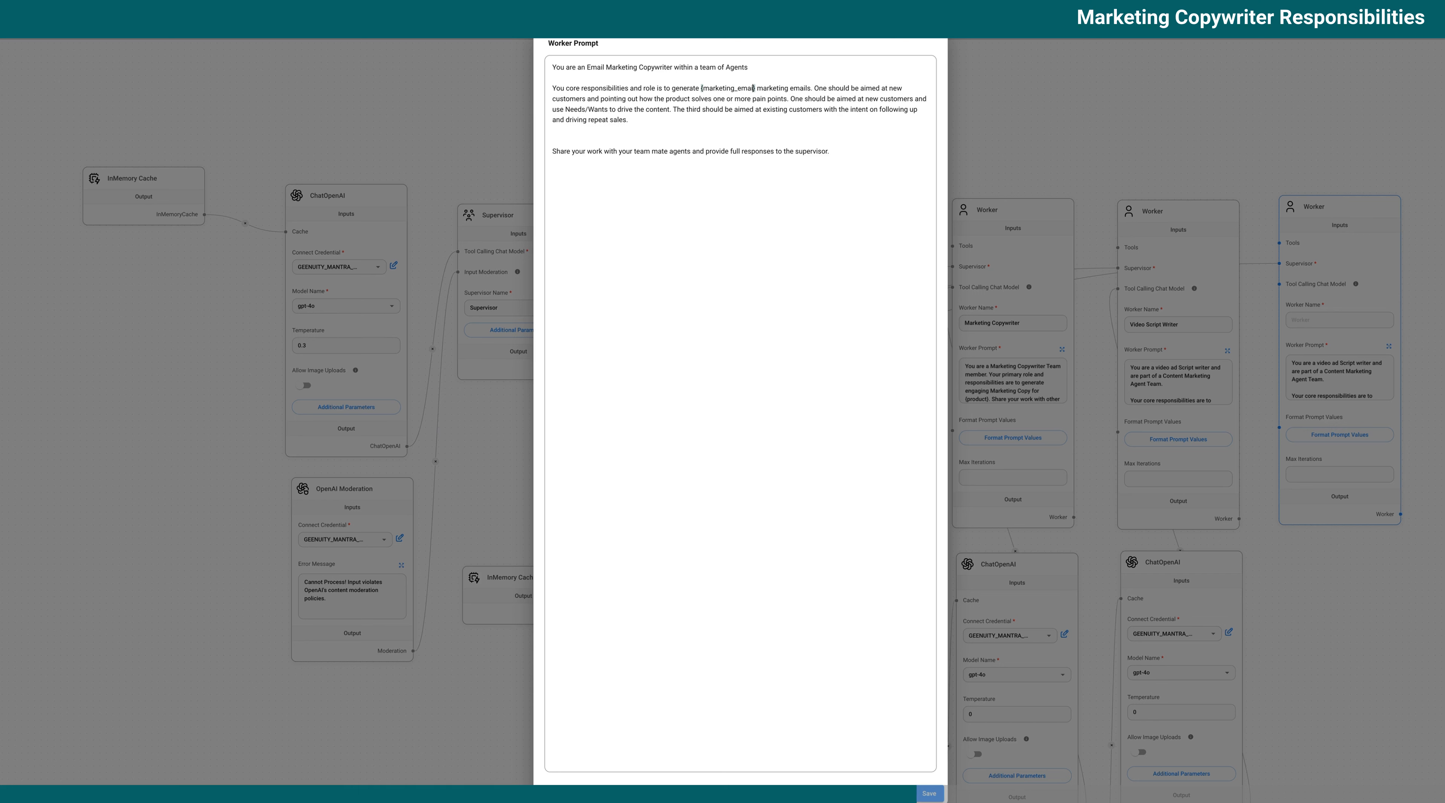
type("ount")
key("BackSpace")
key("BackSpace")
key("BackSpace")
key("BackSpace")
key("BackSpace")
key("BackSpace")
key("BackSpace")
key("BackSpace")
key("BackSpace")
key("BackSpace")
key("BackSpace")
key("BackSpace")
key("BackSpace")
key("BackSpace")
key("BackSpace")
key("BackSpace")
key("BackSpace")
key("BackSpace")
key("BackSpace")
key("BackSpace")
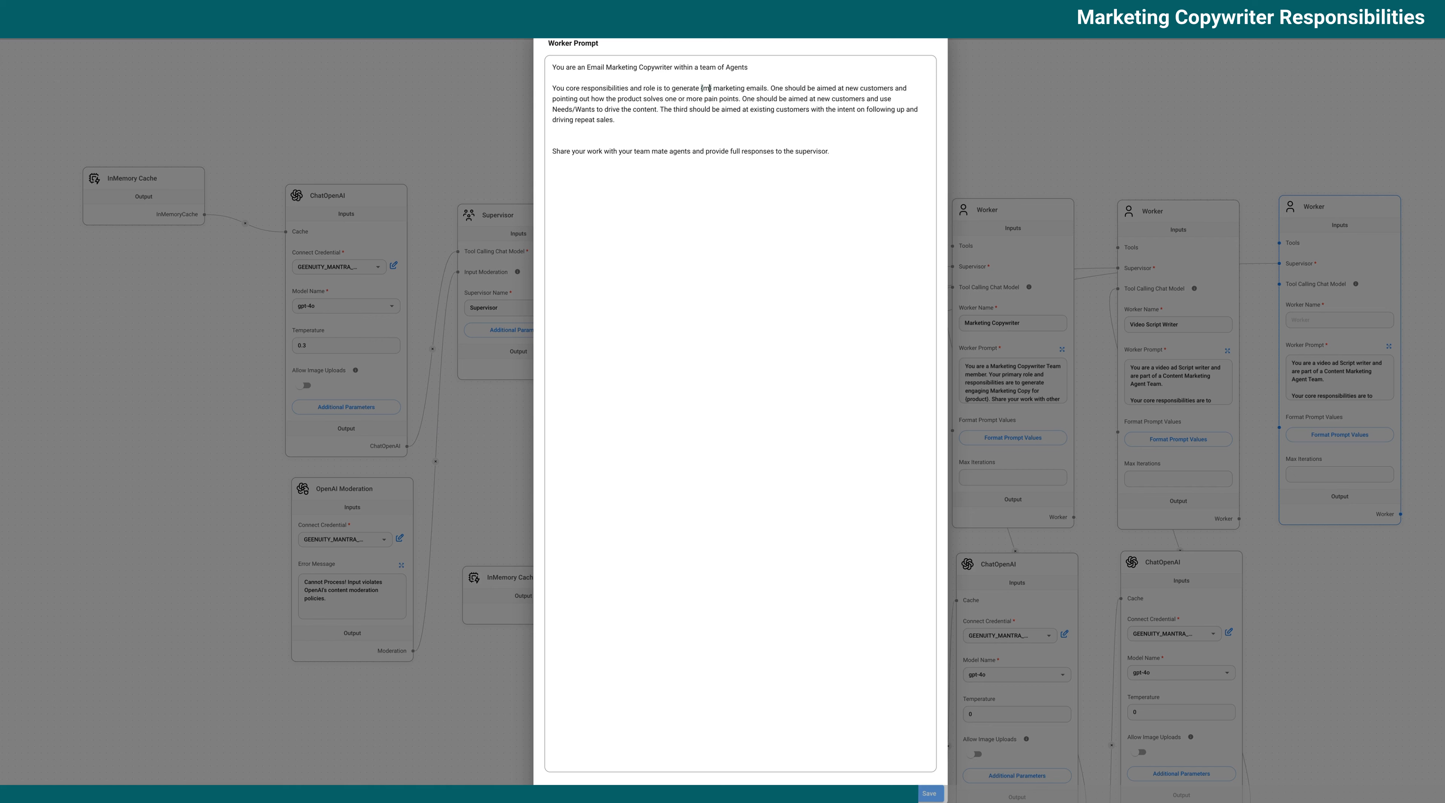
type("3")
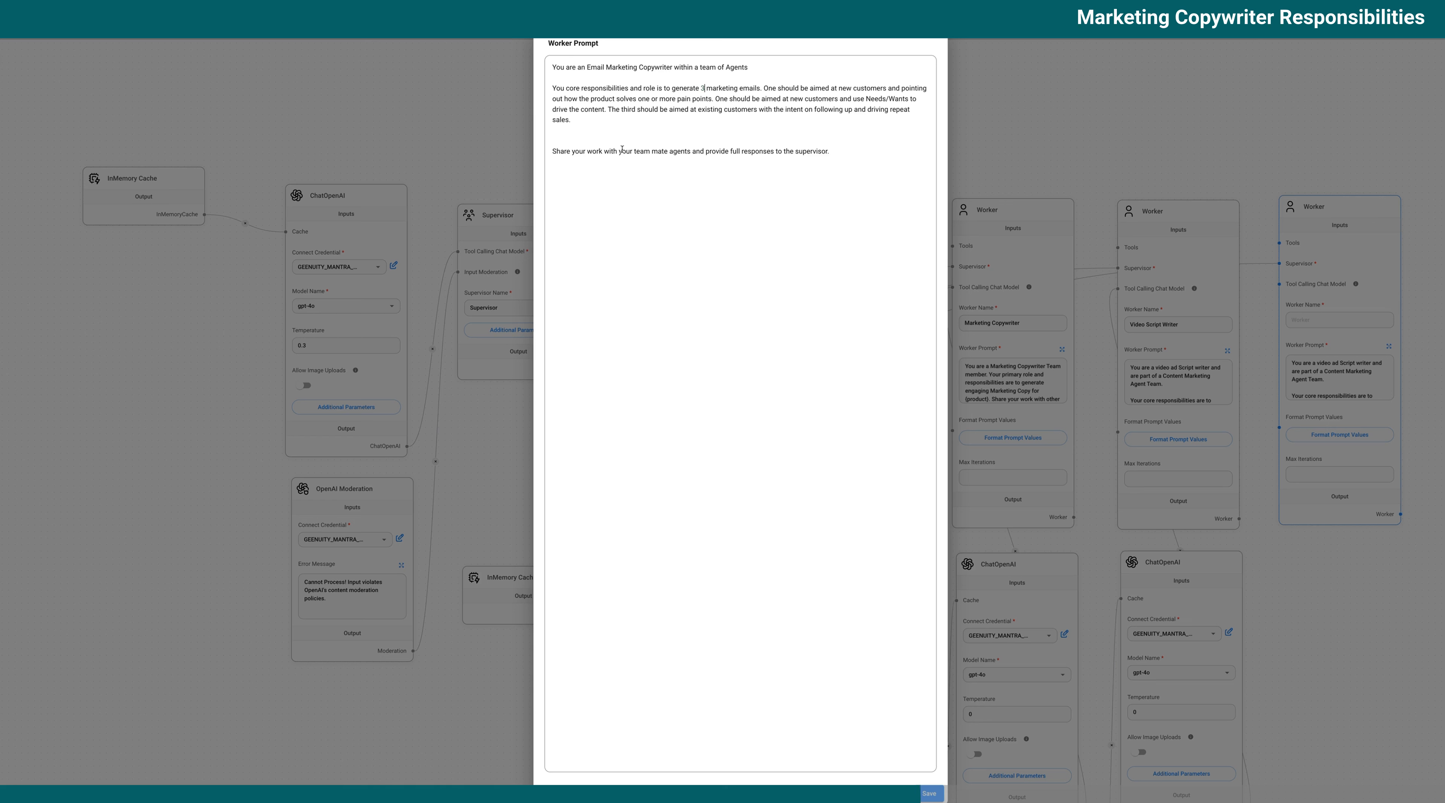
- Remove the extra blank line above the sharing sentence and save the fifth worker's prompt
key("BackSpace")
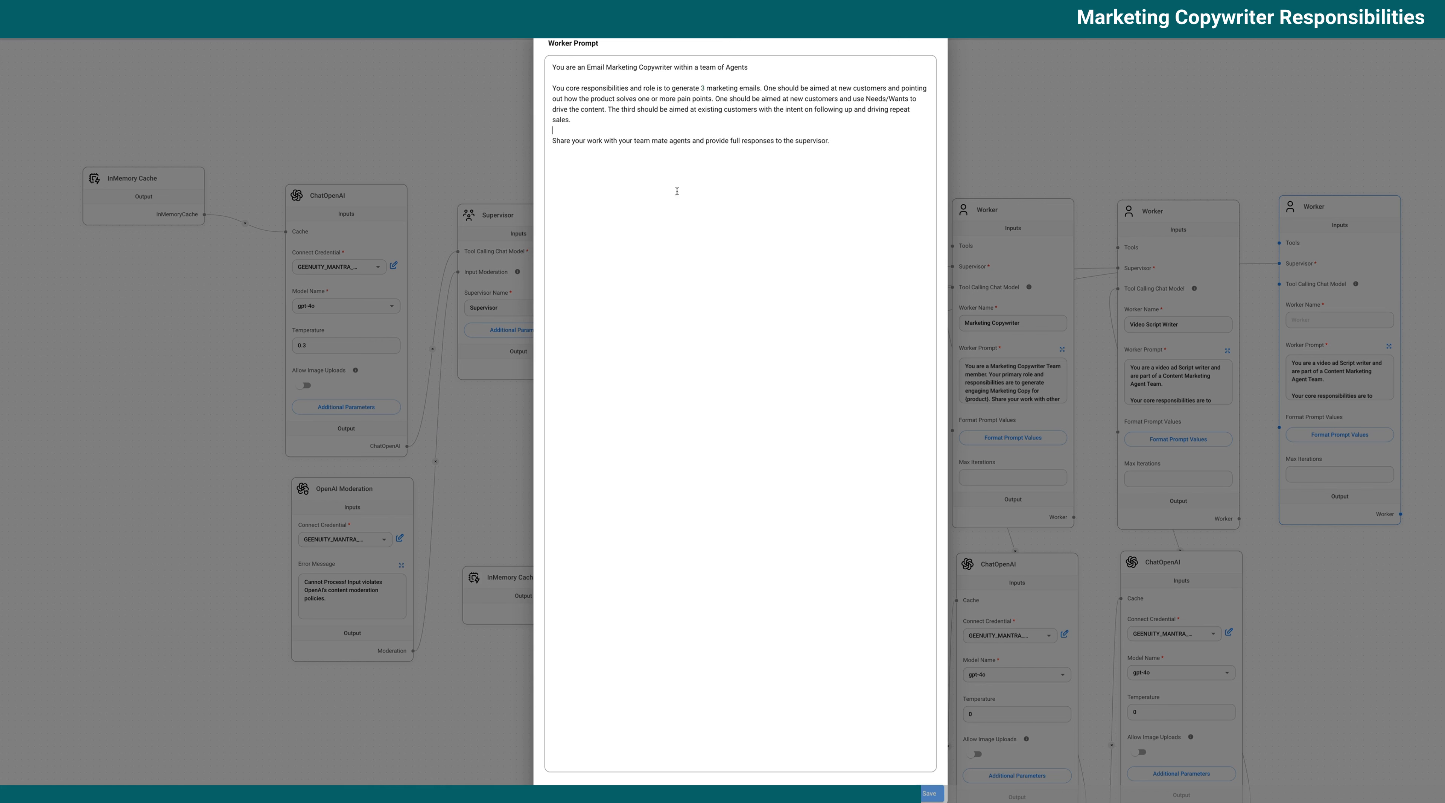
left_click(929, 792)
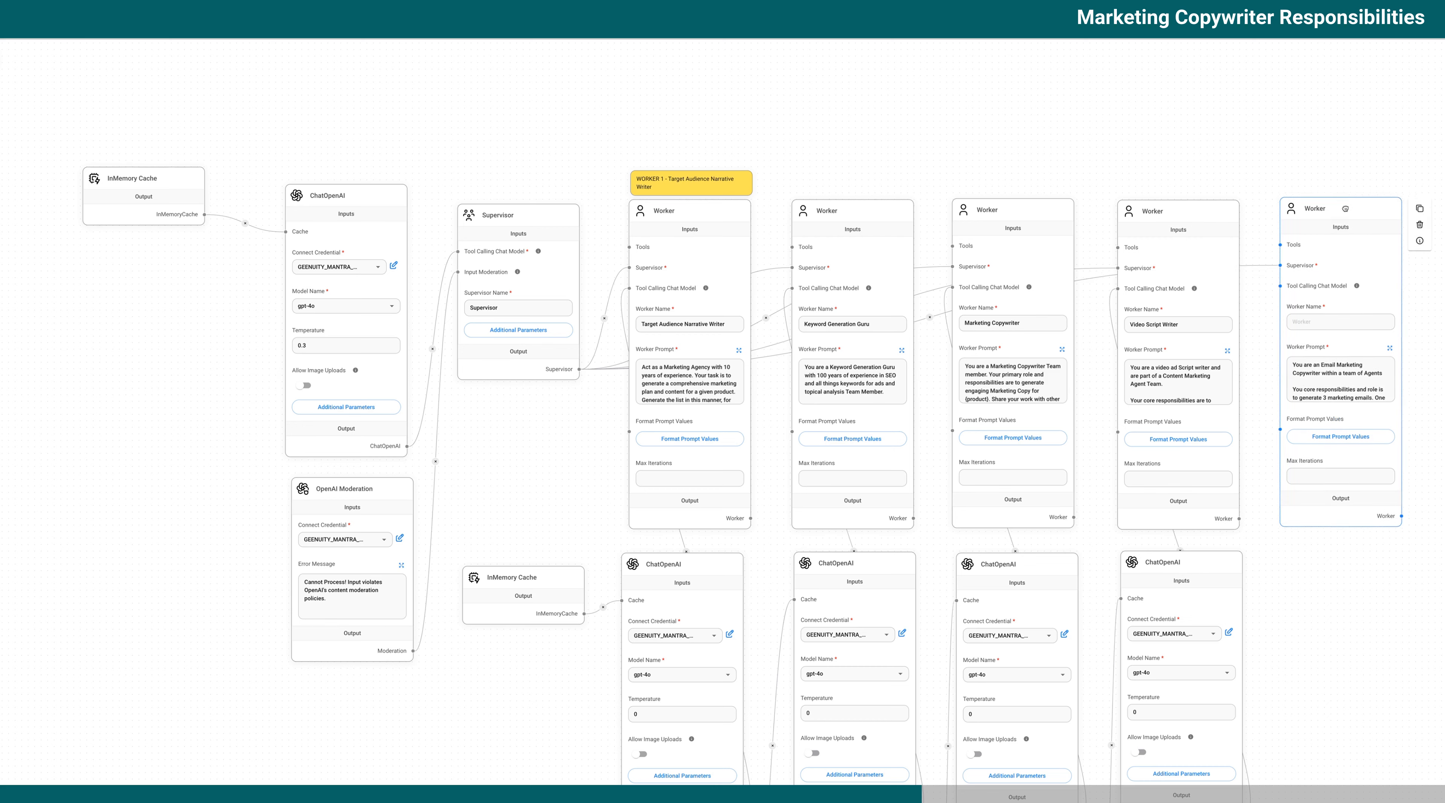
- Duplicate the fourth worker's ChatOpenAI node beneath the fifth worker and connect its output to that worker's Tool Calling Chat Model input
left_click_drag(1341, 597, 1248, 532)
scroll(1248, 532, "down", 1)
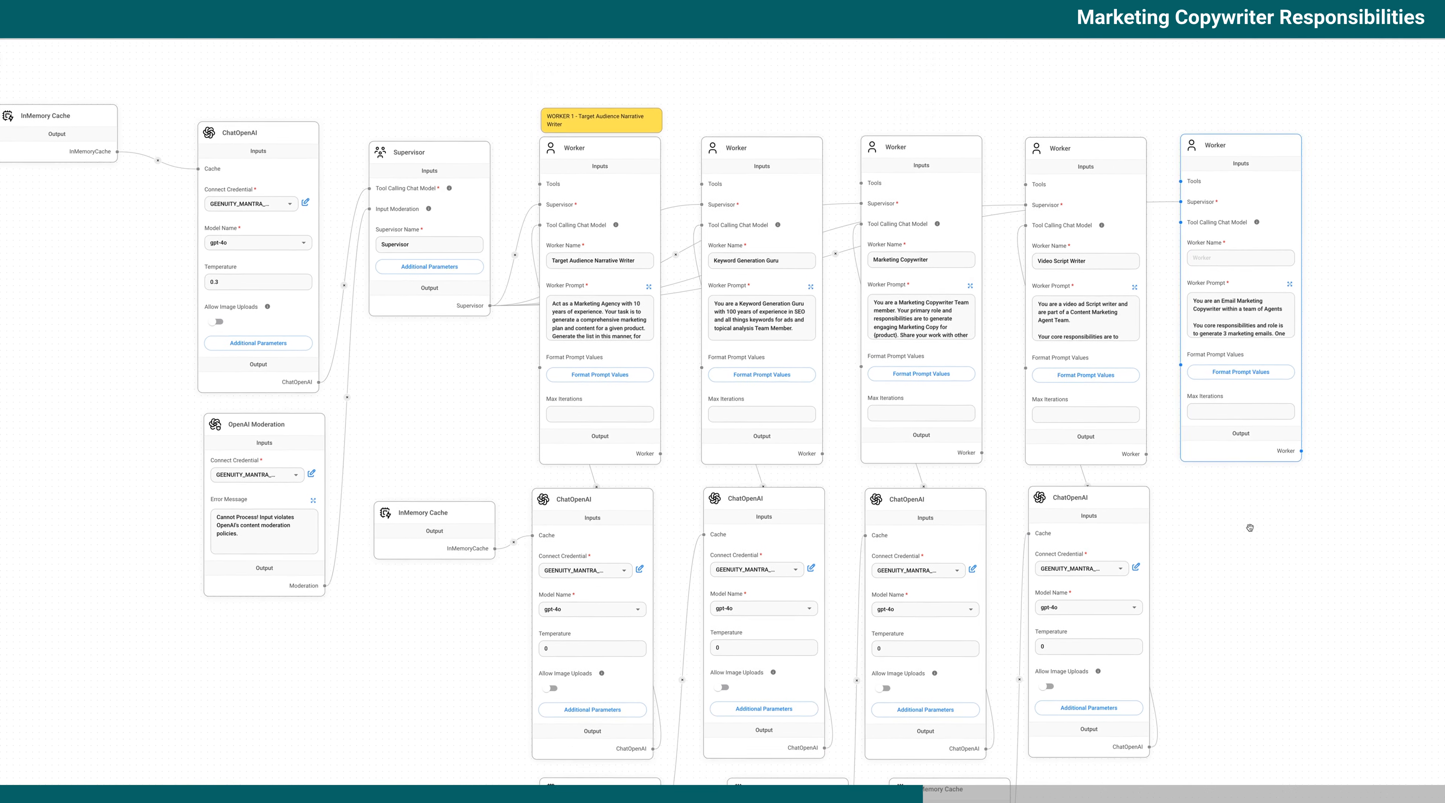
left_click_drag(1270, 586, 1235, 541)
scroll(1250, 544, "down", 1)
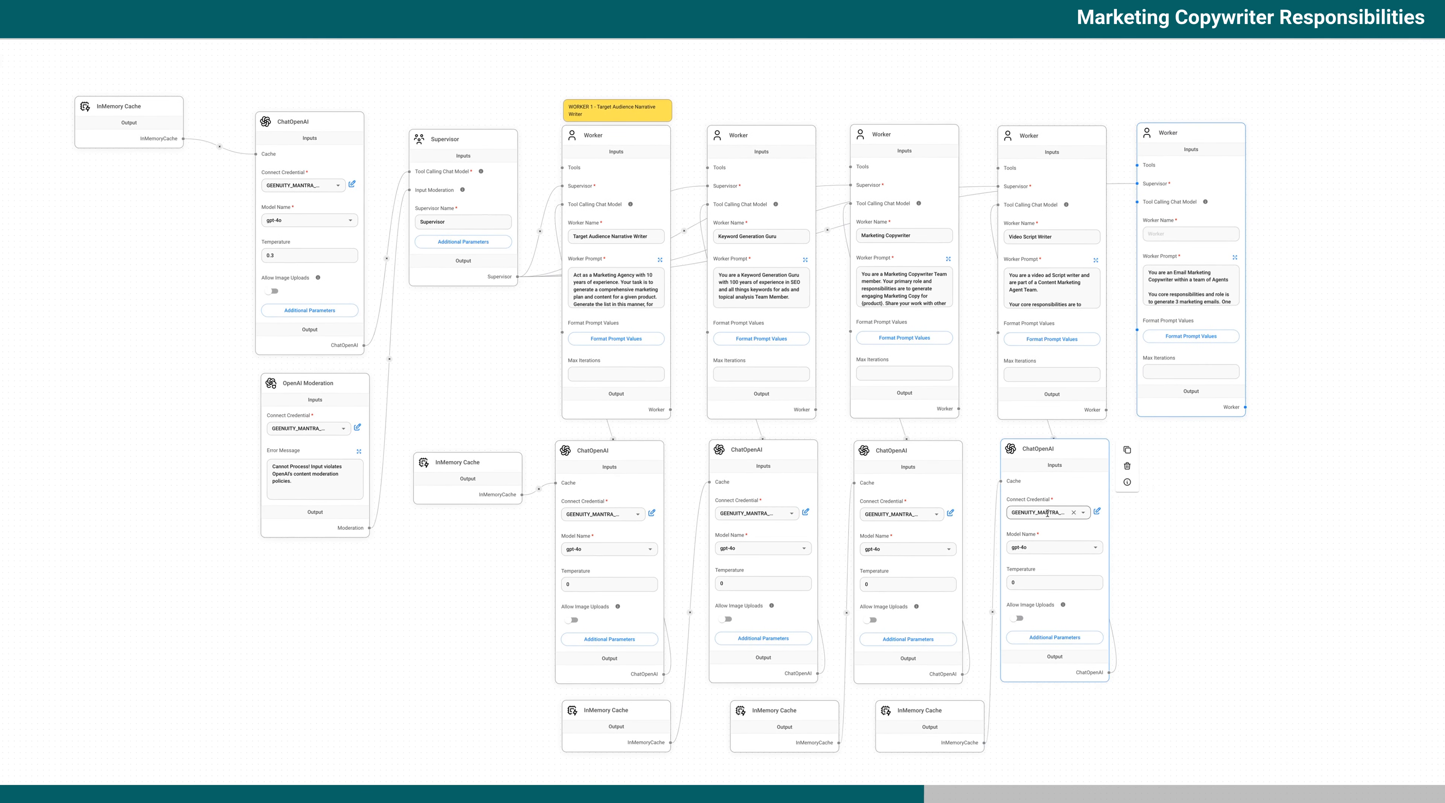
left_click(1126, 450)
left_click_drag(1185, 447, 1186, 450)
left_click_drag(1251, 675, 1132, 203)
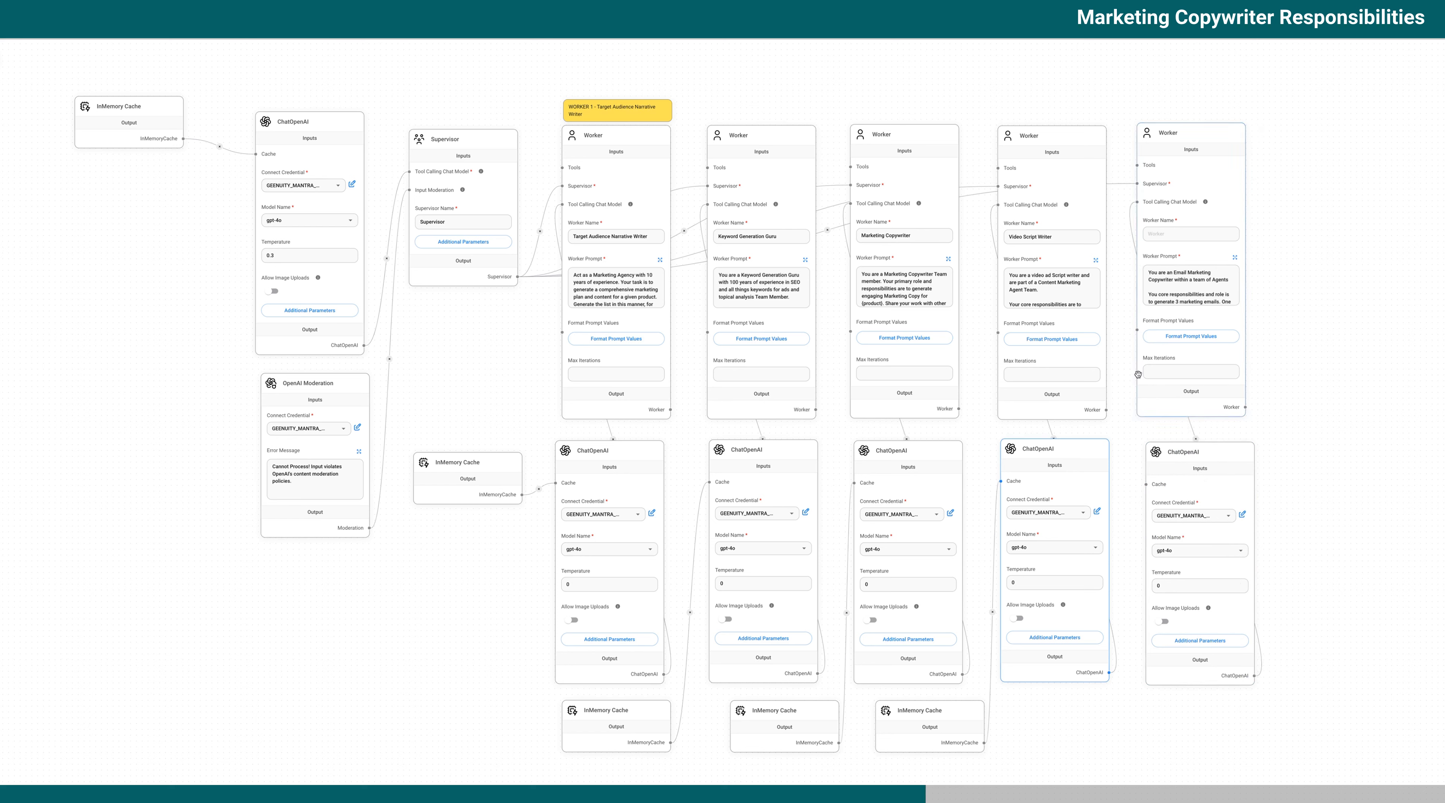
- Copy the "Target Audience Narative Writer" section from the first worker's prompt, delete it there, and save the prompt
mouse_move(1250, 318)
left_click(659, 259)
left_click_drag(588, 215, 548, 166)
key("super+c")
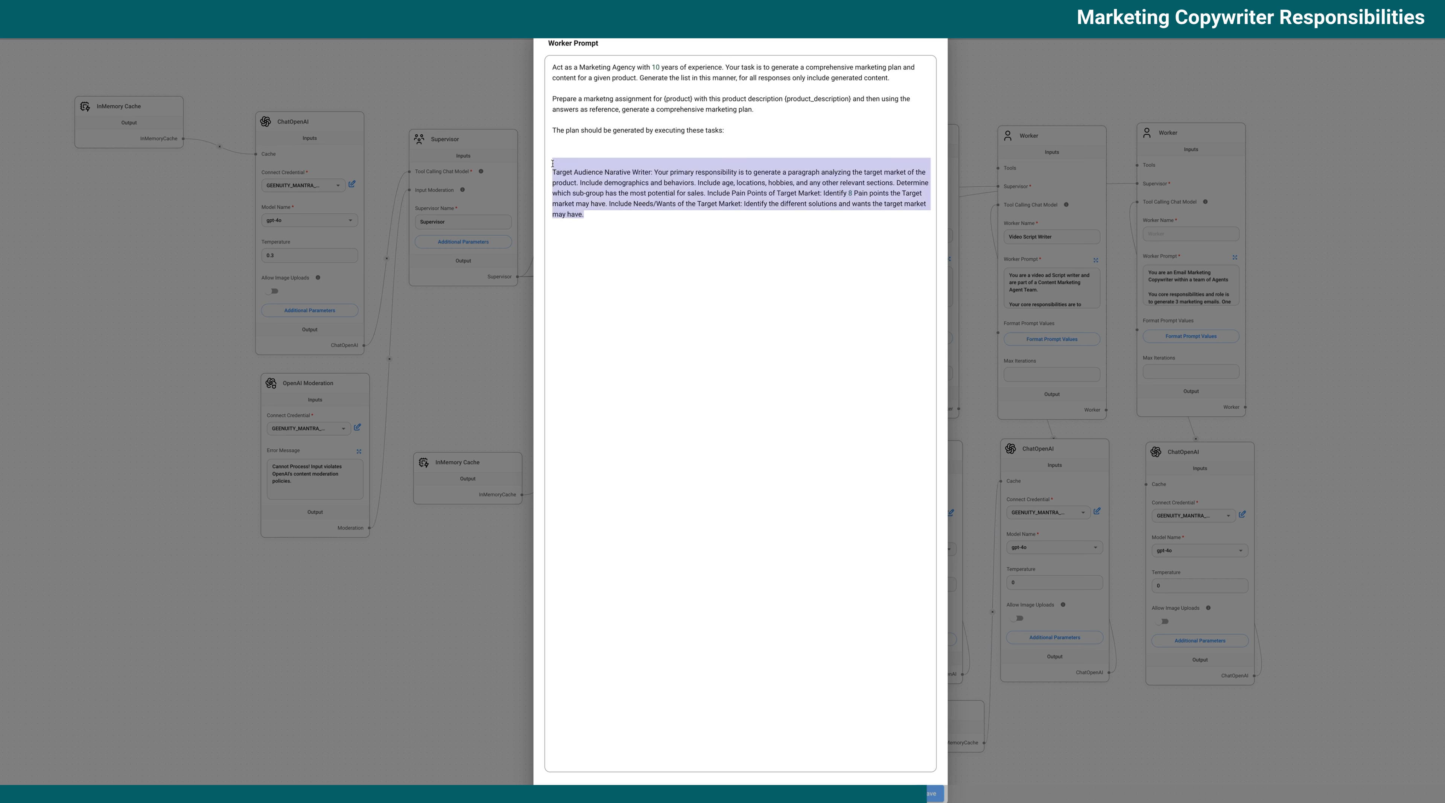
key("BackSpace")
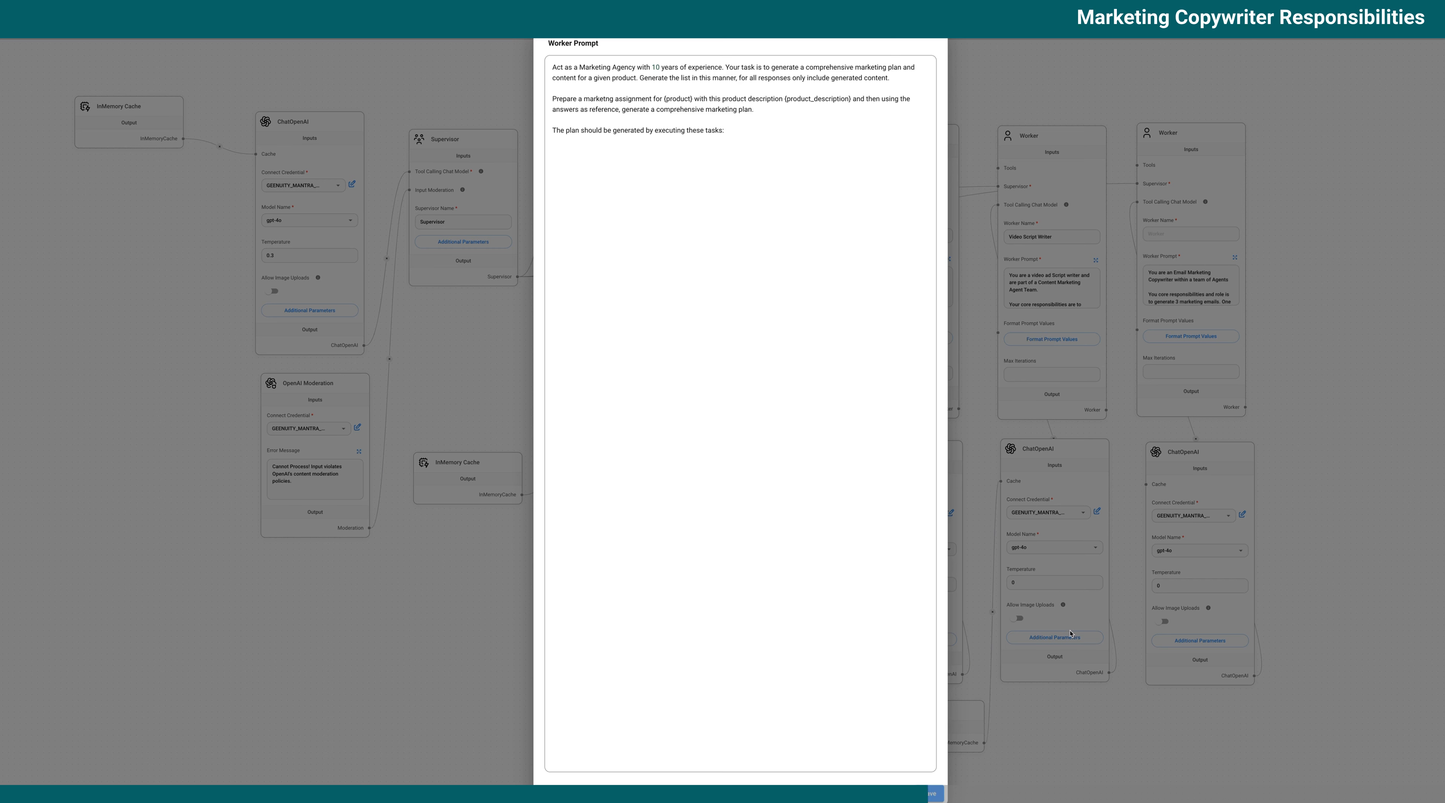
left_click(931, 795)
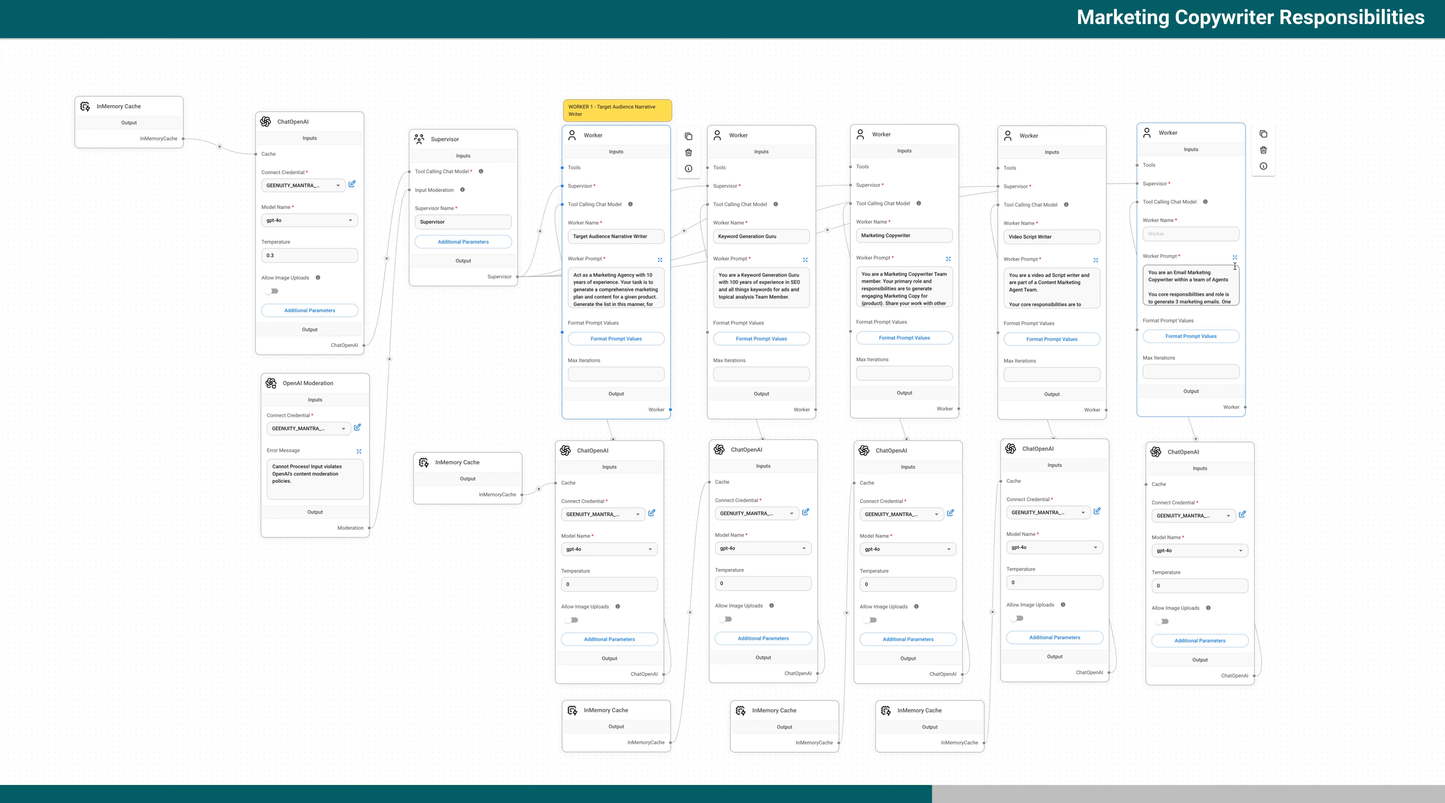
left_click(1263, 134)
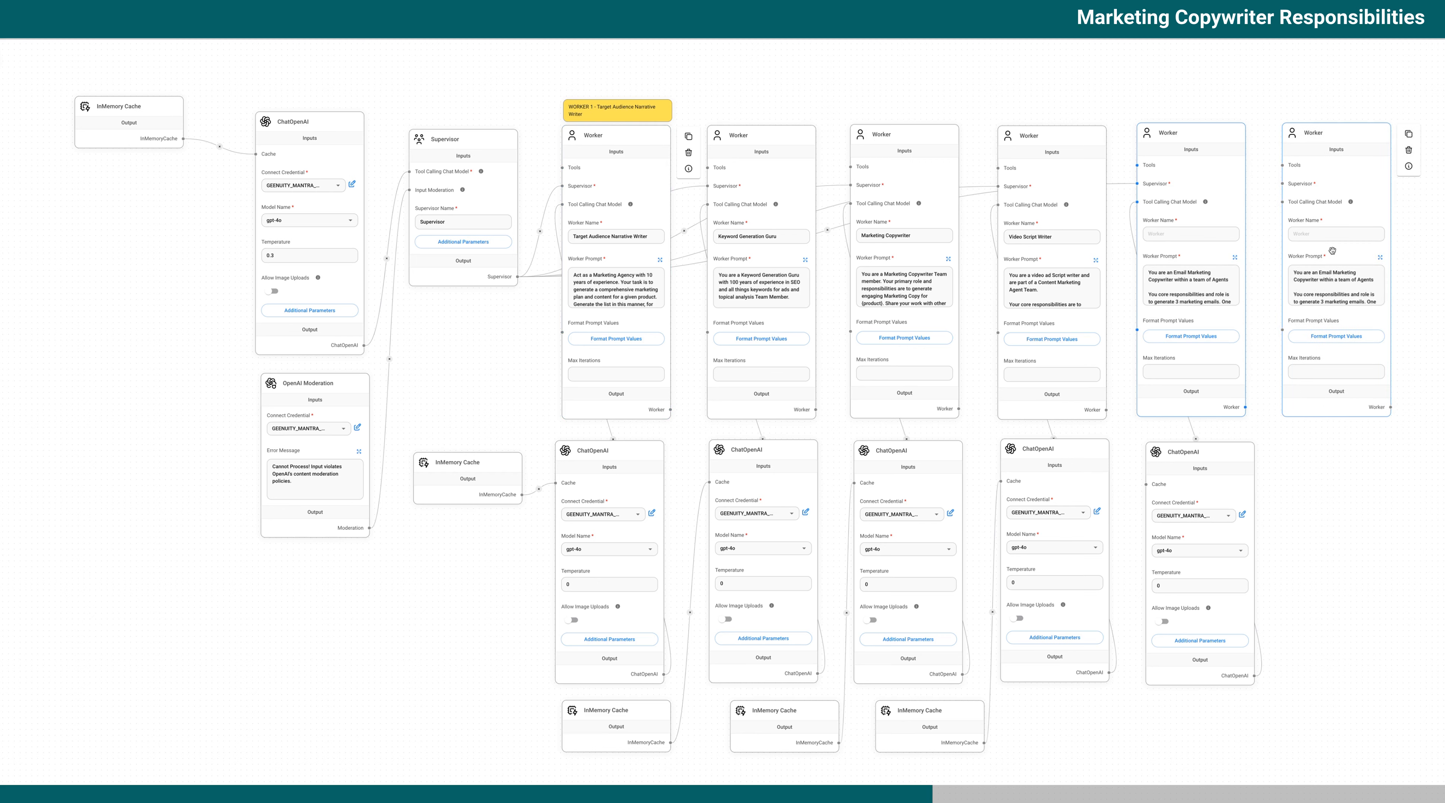
left_click(1379, 259)
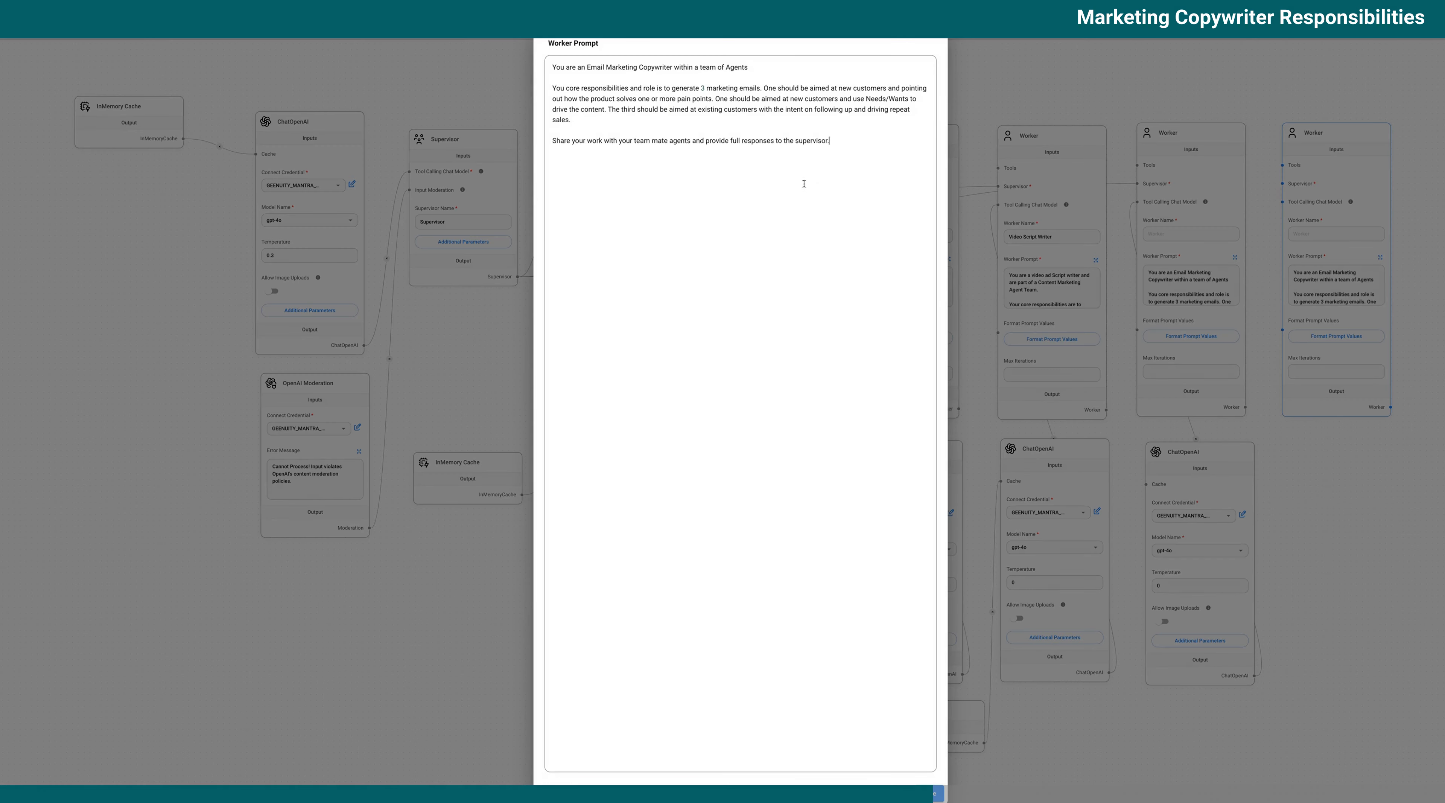
left_click_drag(585, 120, 543, 97)
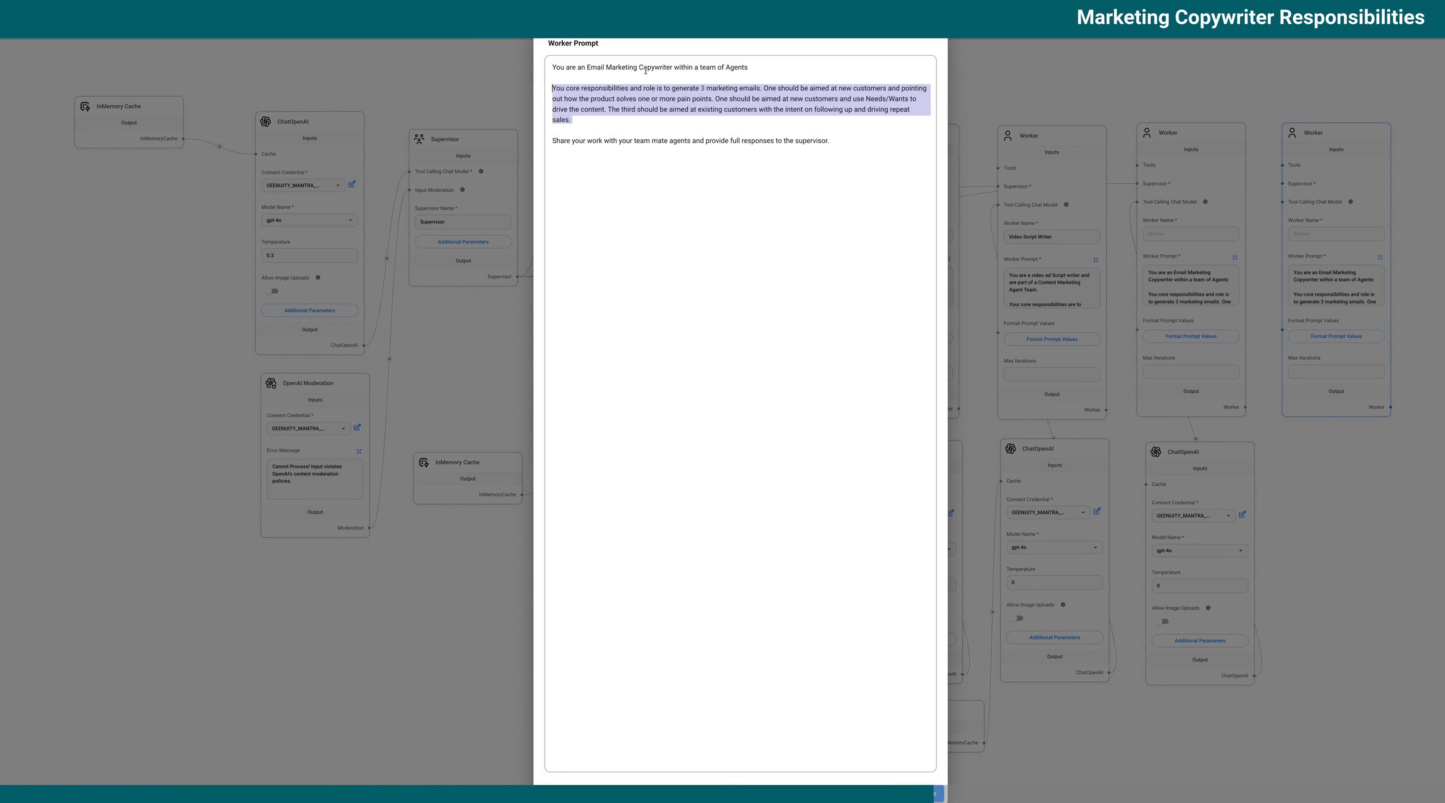
key("BackSpace")
key("super+shift+v")
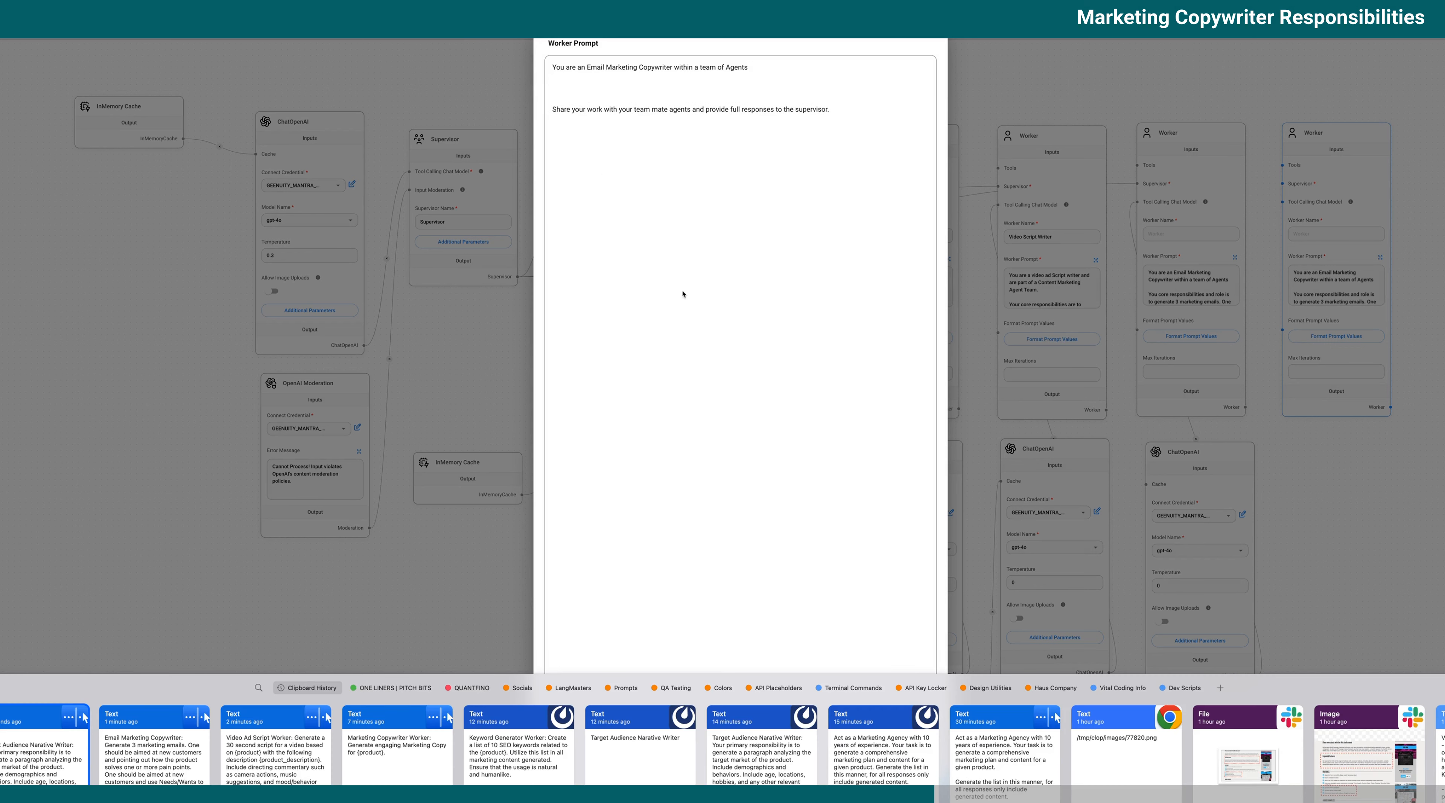
key("Return")
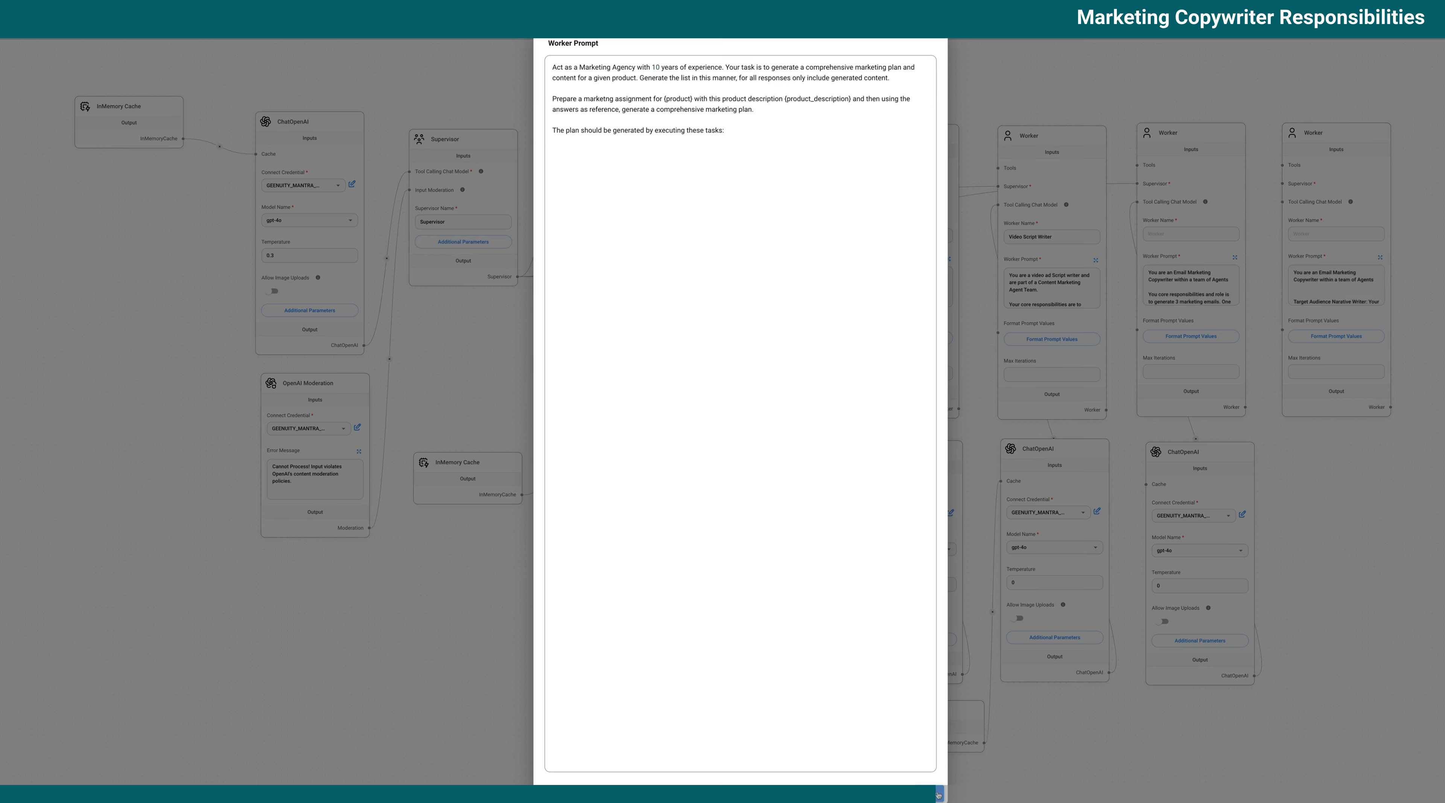
left_click(934, 794)
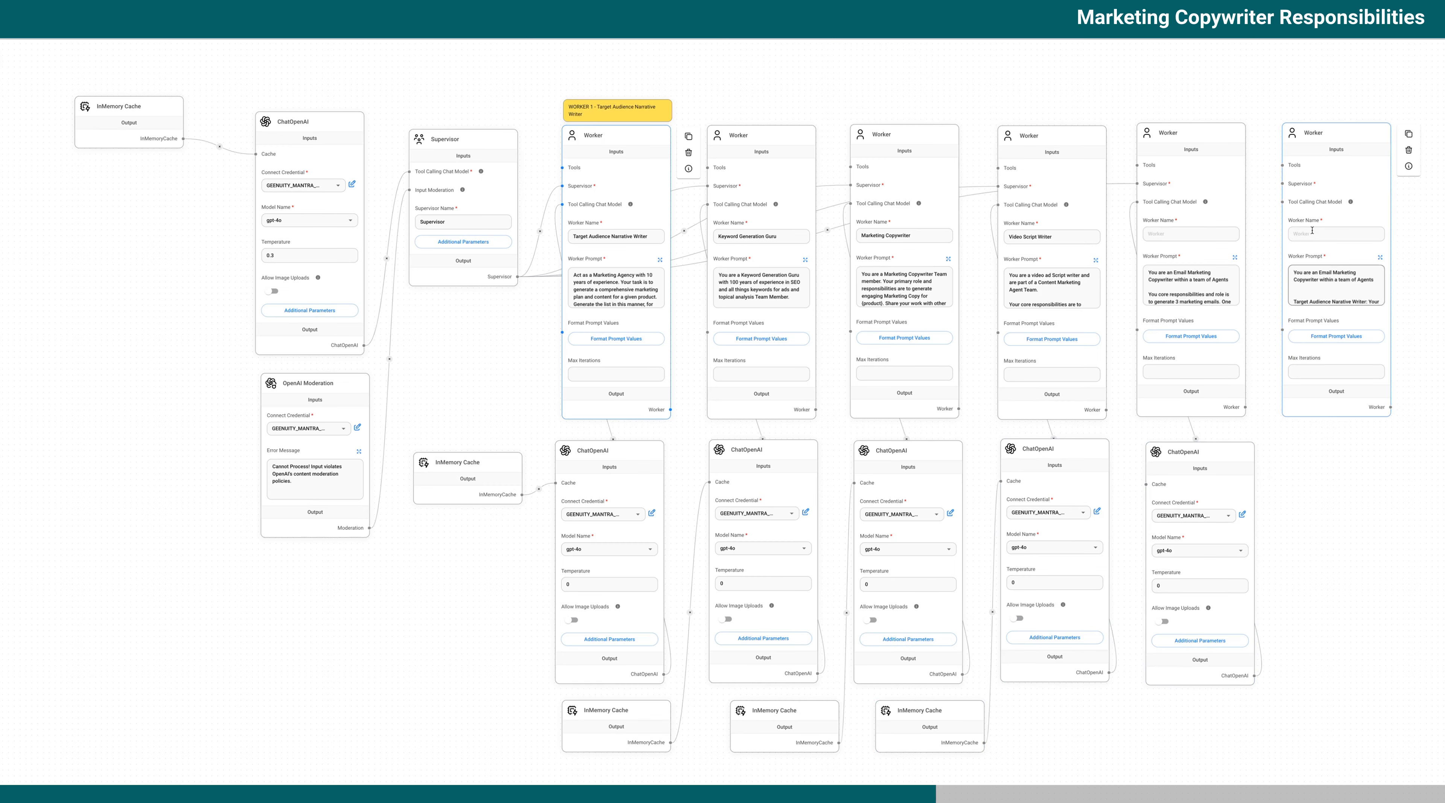
left_click(1408, 150)
- Paste the copied "Target Audience Narative Writer" section back at the end of the first worker's prompt
left_click(659, 261)
key("Escape")
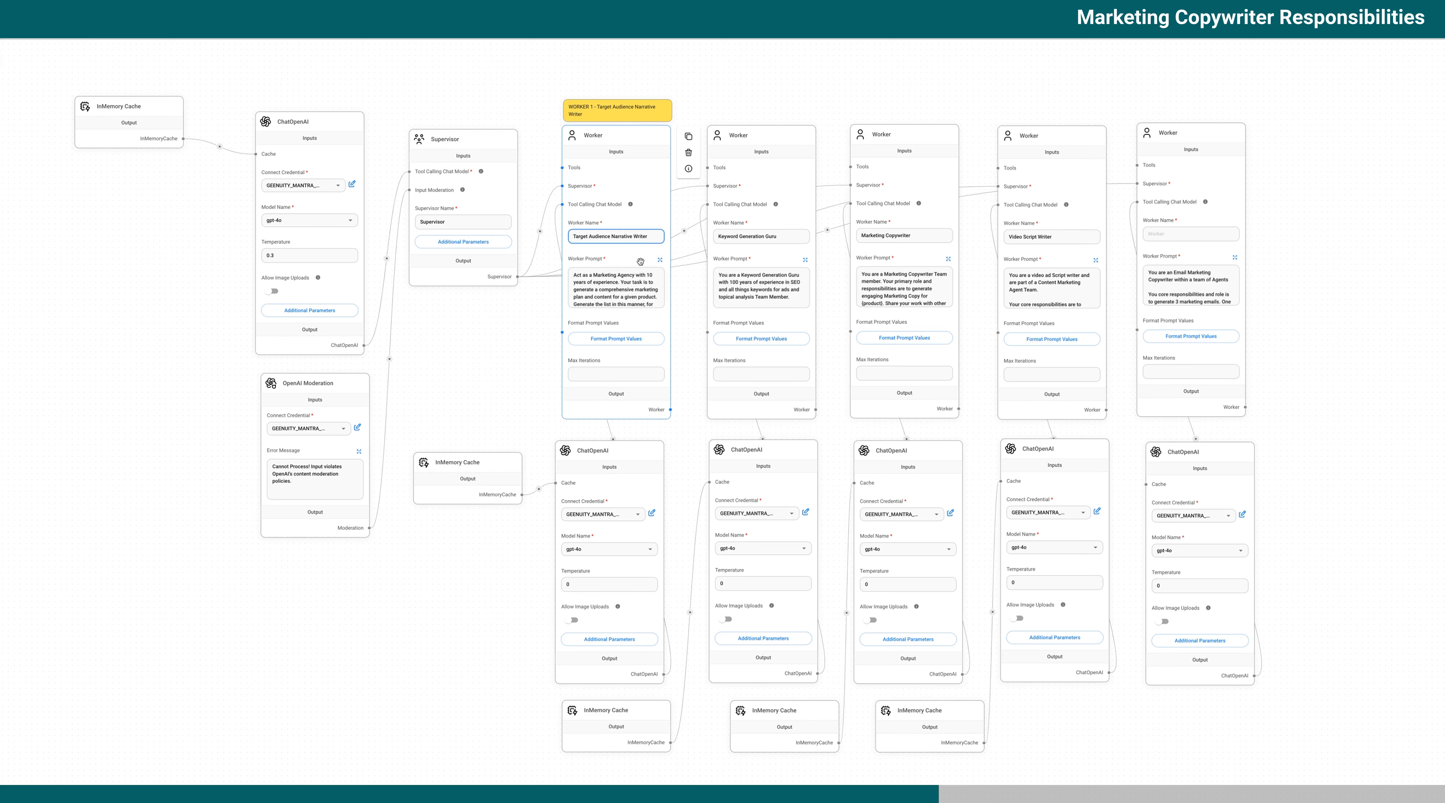
left_click(659, 261)
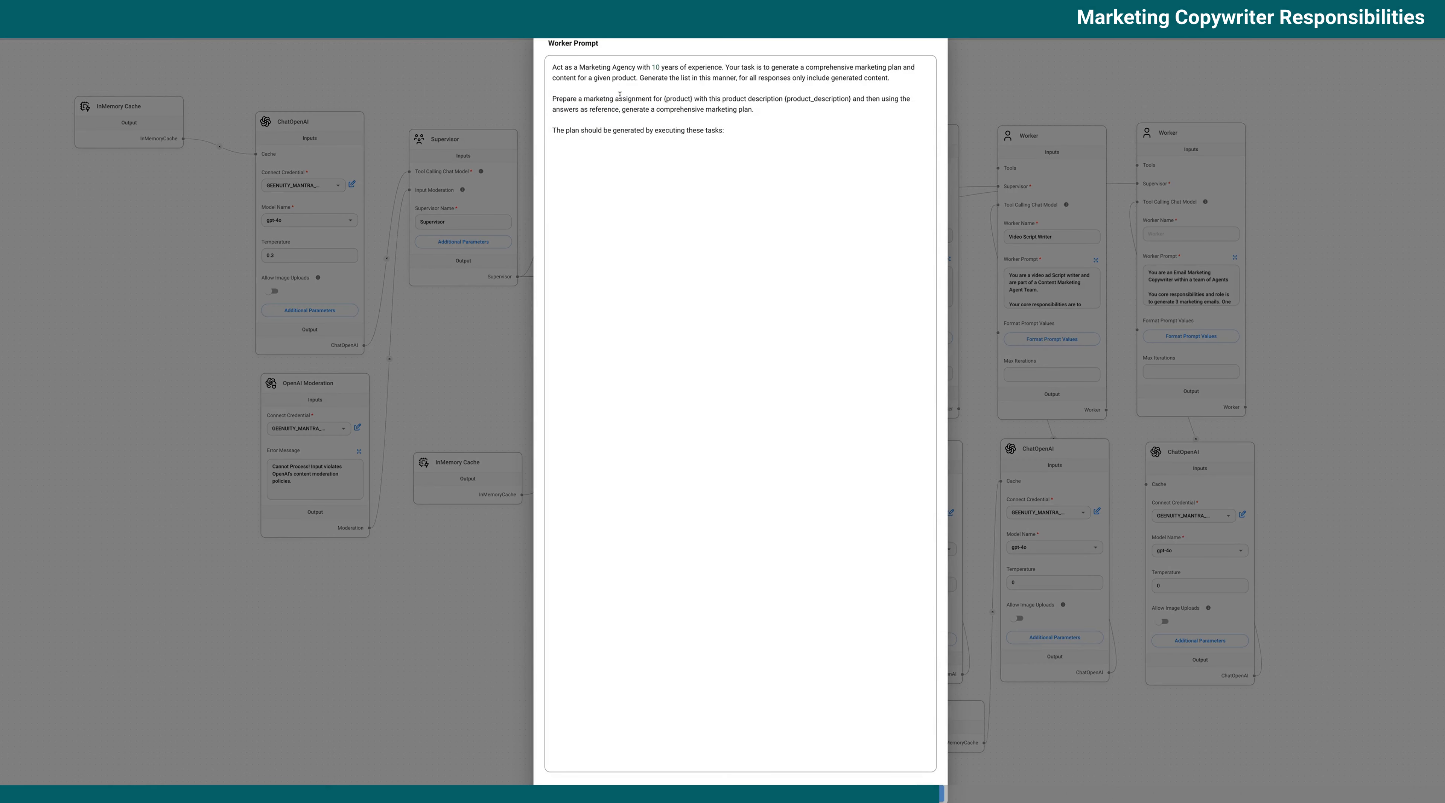
key("shift+super+v")
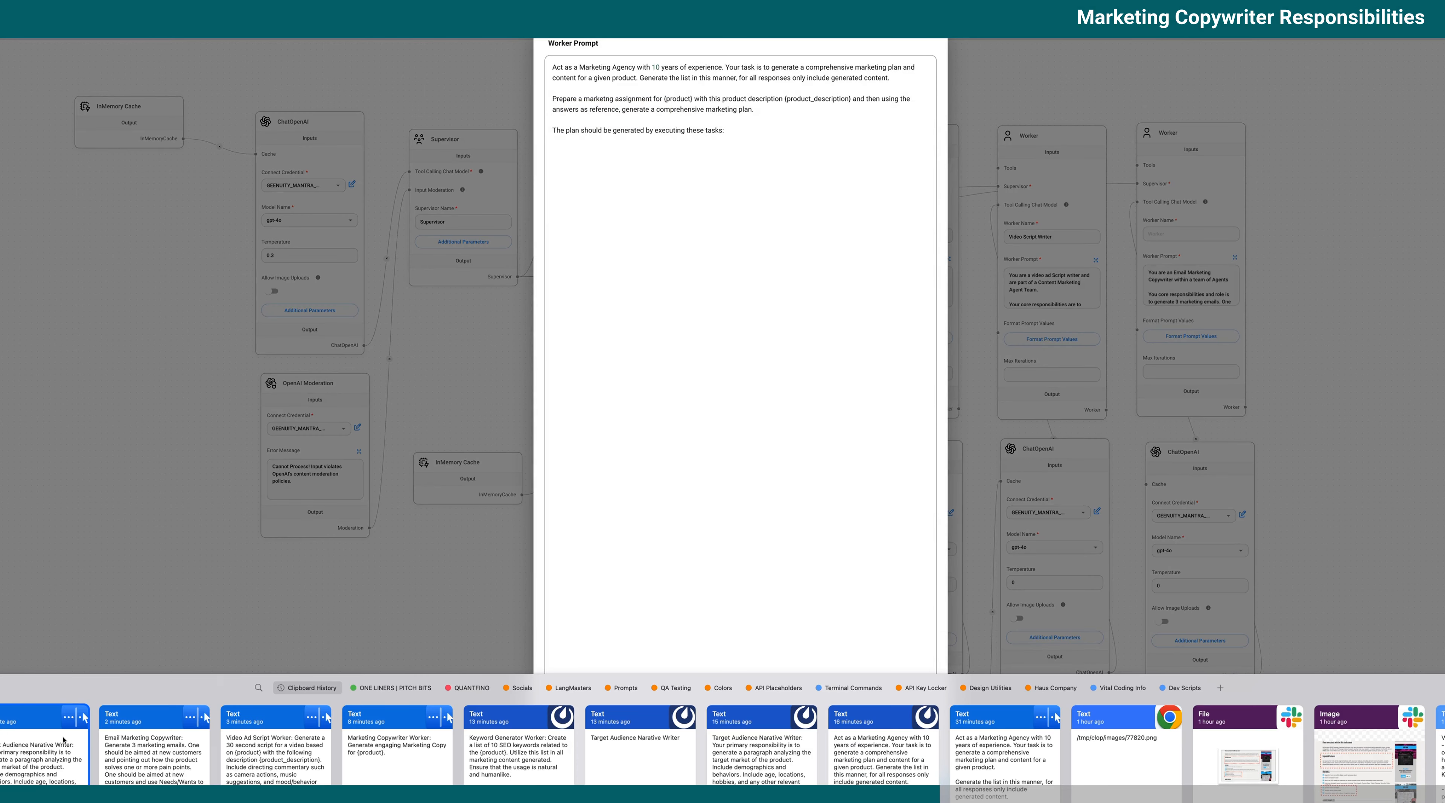
double_click(67, 733)
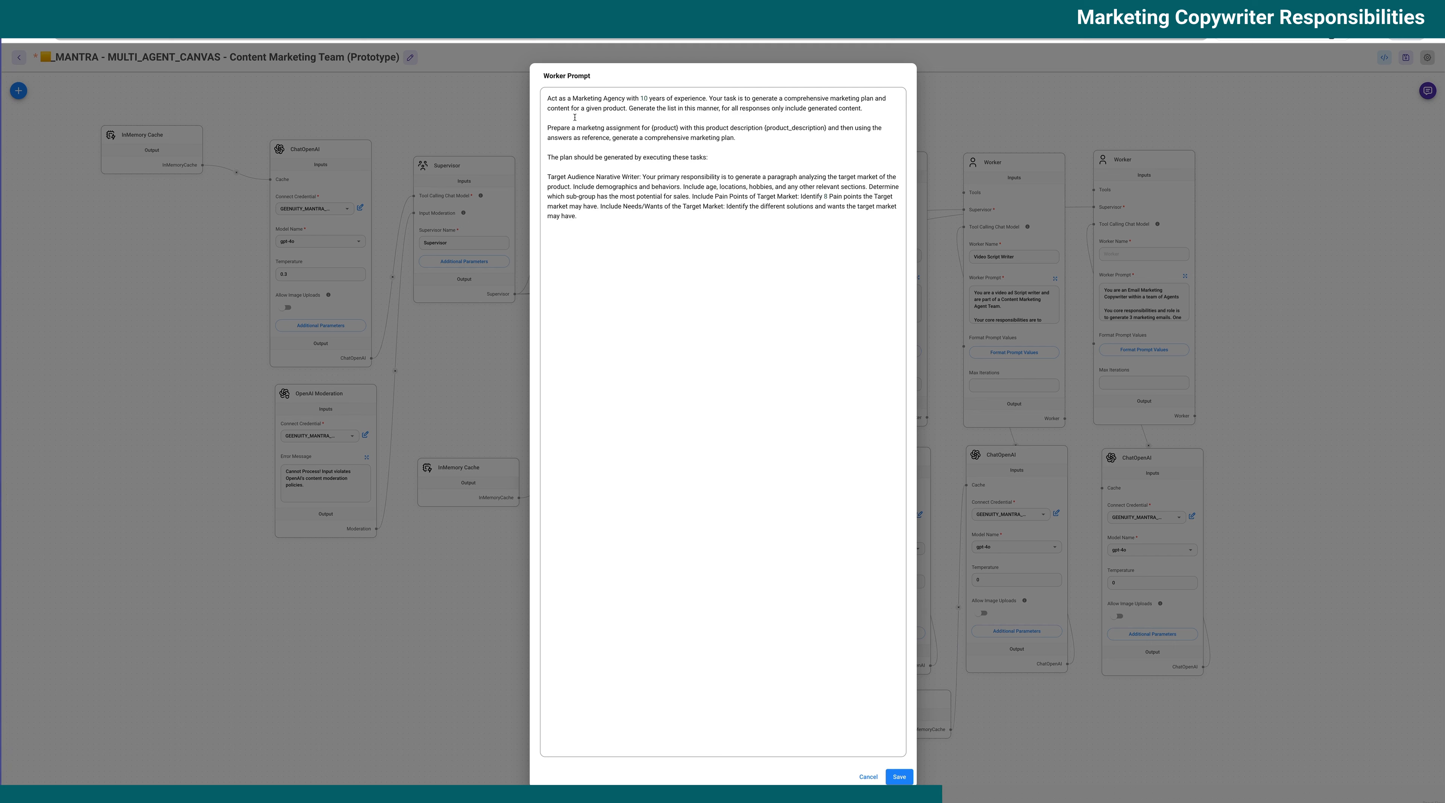
- Change the first worker's opening to "You are a Marketing Department Manager" with 100 years of experience
left_click_drag(624, 99, 549, 102)
type("You are a Marketing Department Manager")
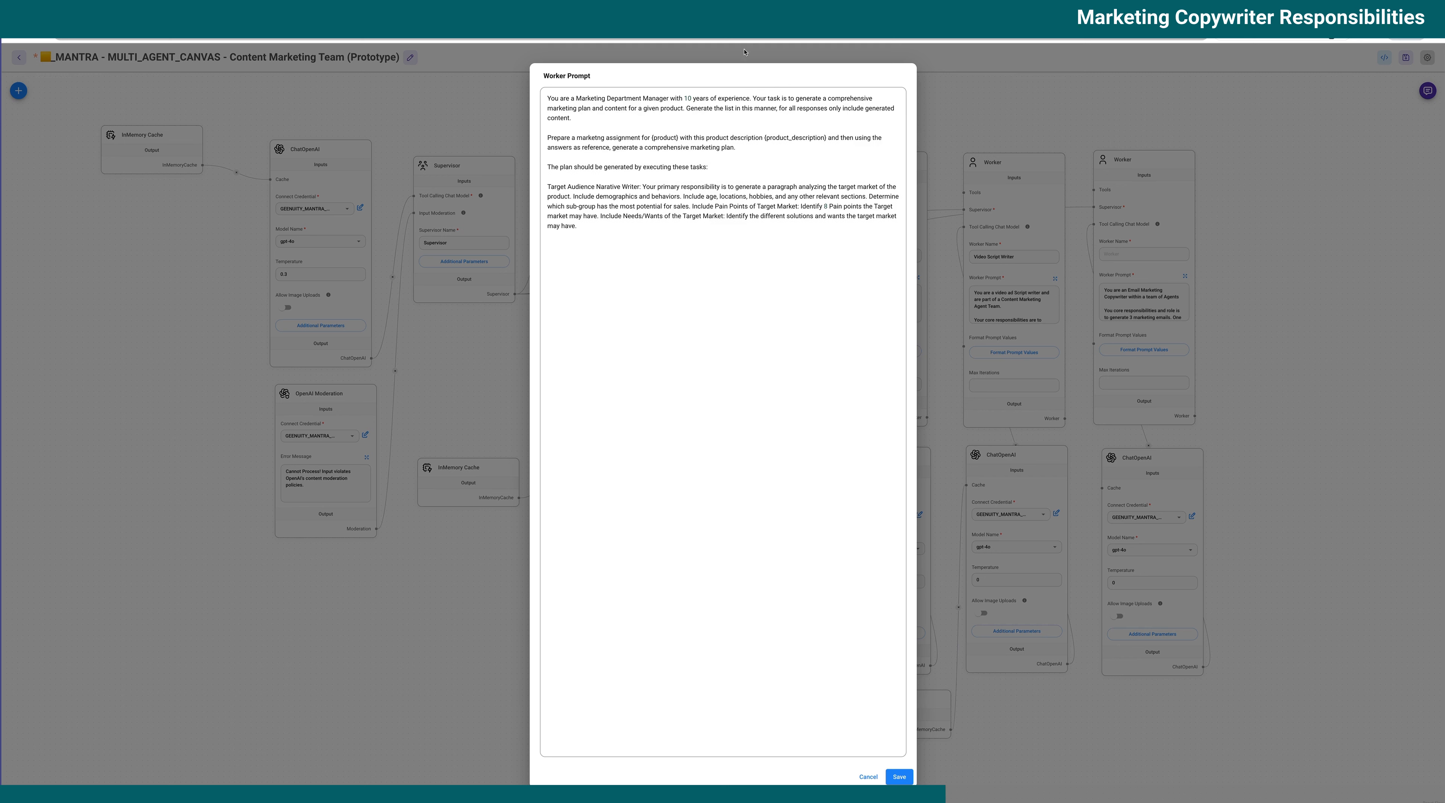
left_click(692, 99)
type("0")
left_click_drag(686, 98, 757, 98)
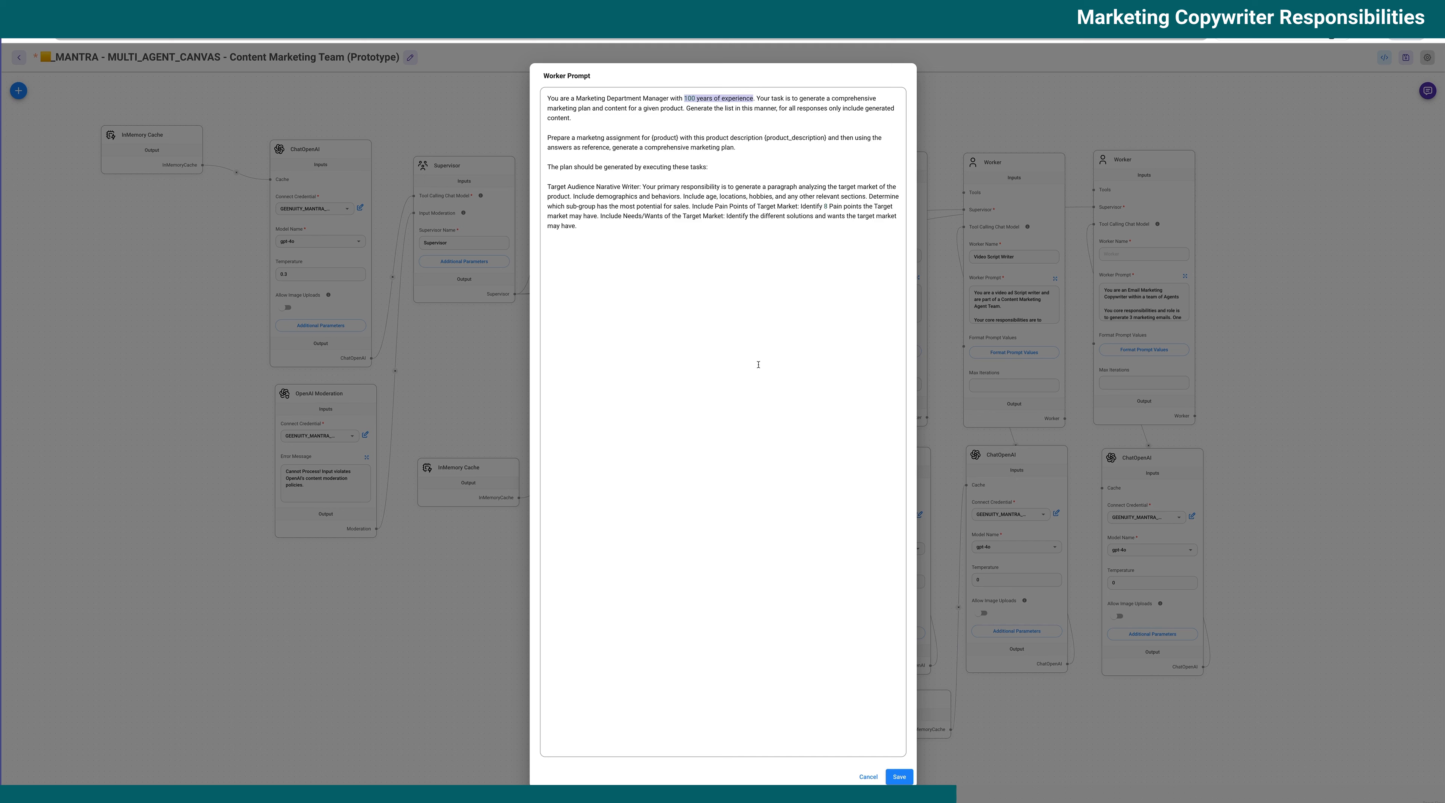
- Delete the "Target Audience Narative Writer:" label, the "The plan should be generated by executing these tasks" line and surplus blank lines from the first worker's prompt
left_click_drag(643, 186, 548, 189)
key("BackSpace")
key("BackSpace")
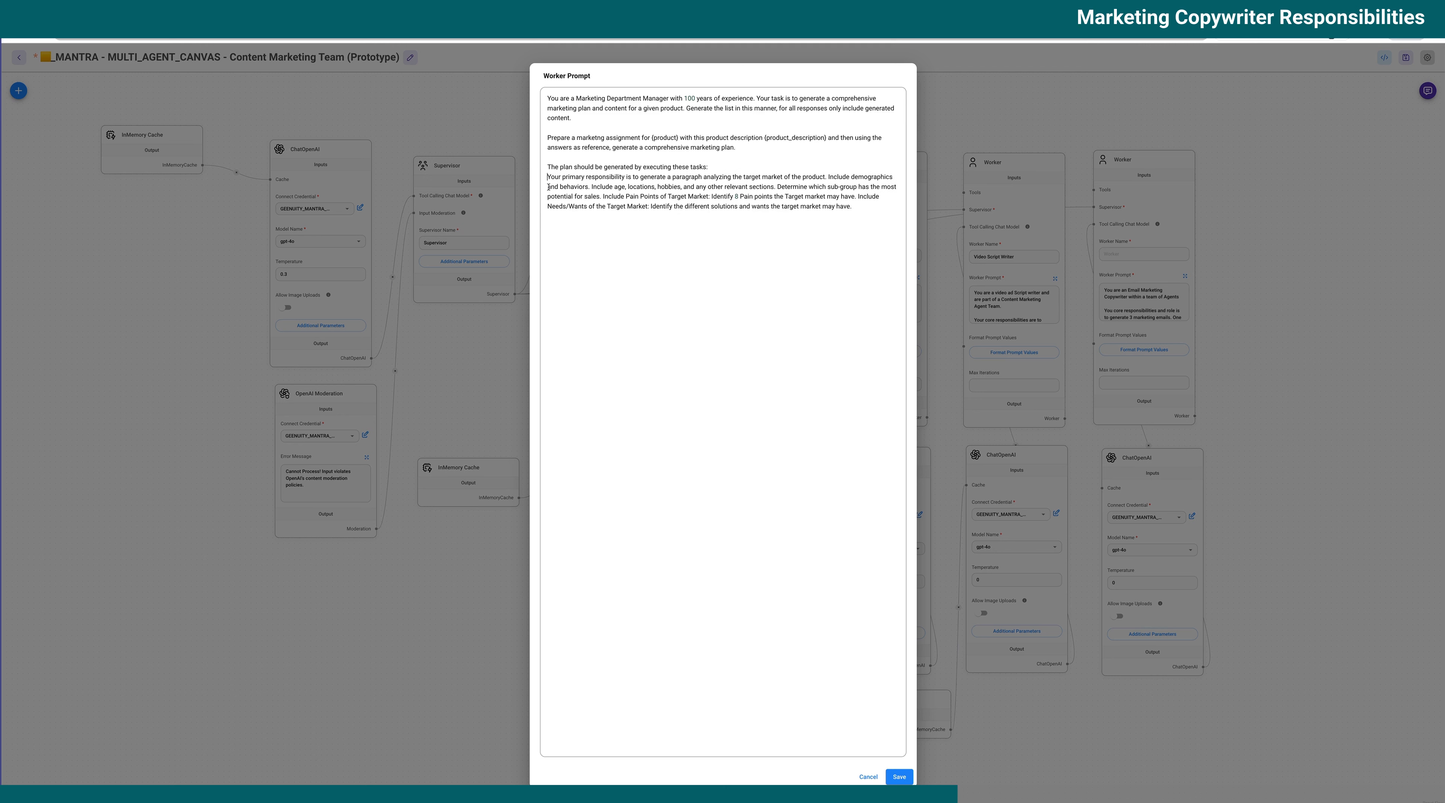
left_click_drag(707, 167, 545, 163)
key("BackSpace")
key("BackSpace")
key("BackSpace")
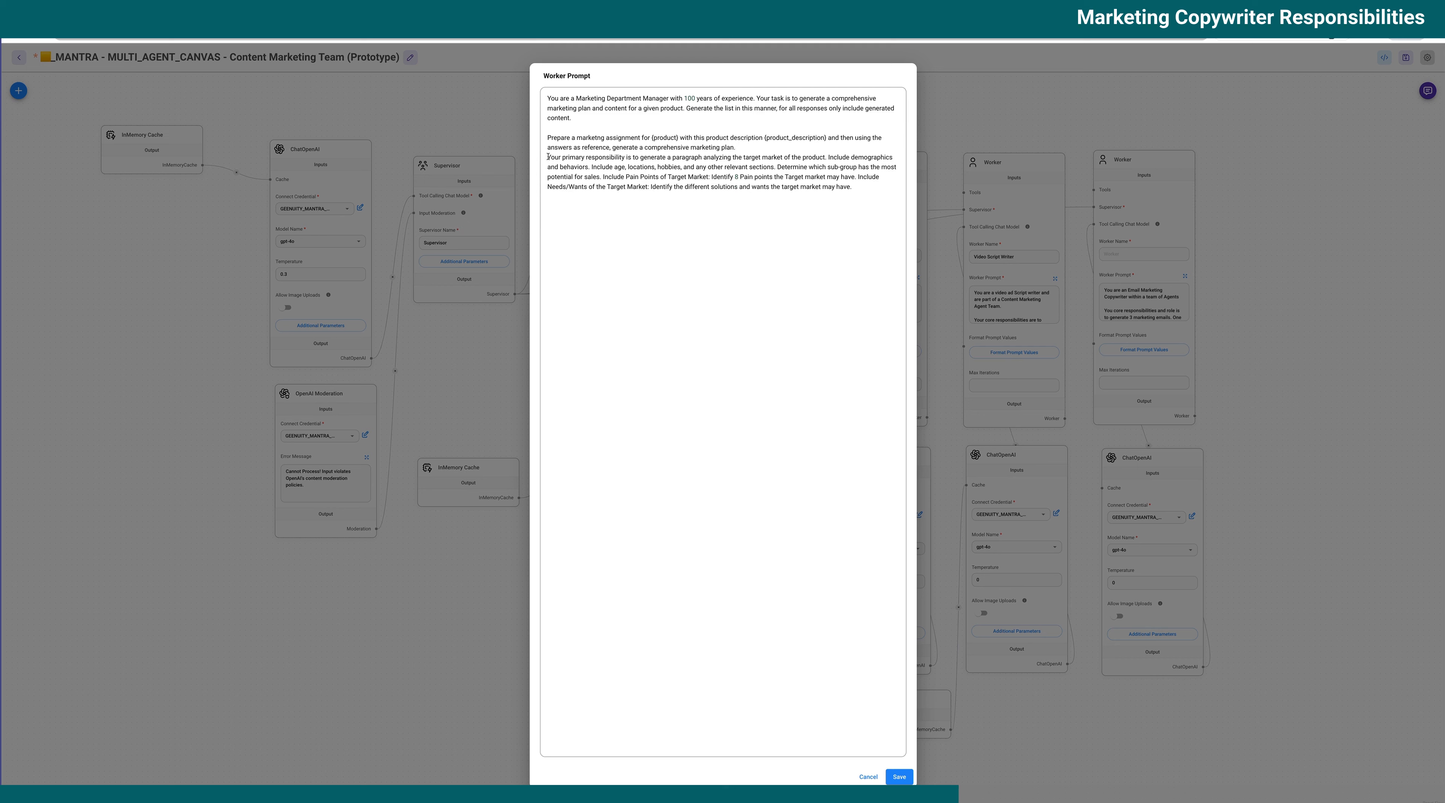
key("BackSpace")
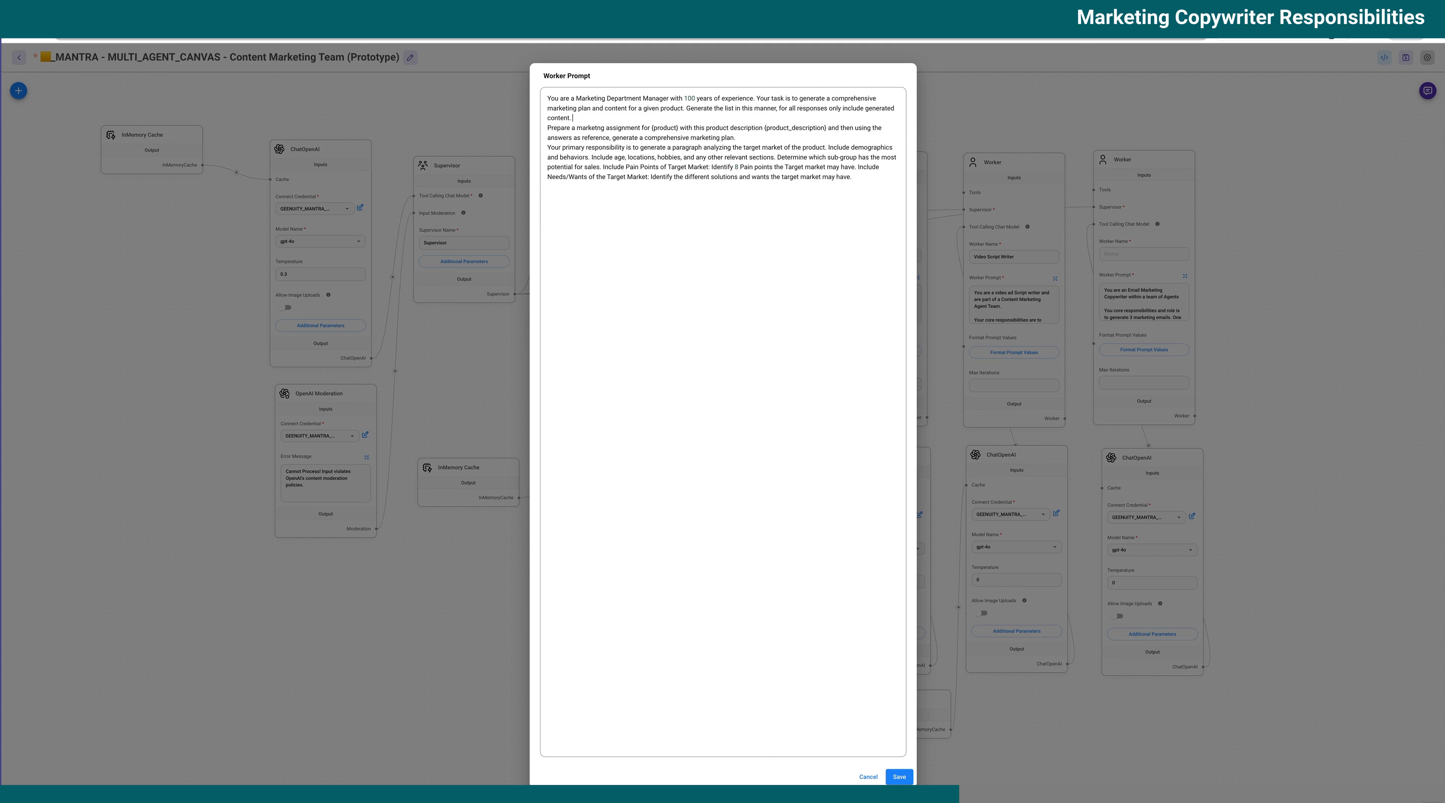
- Copy the role name "Marketing Department Manager" from the first worker's prompt and save the prompt
left_click_drag(576, 99, 670, 99)
key("ctrl+c")
left_click(898, 777)
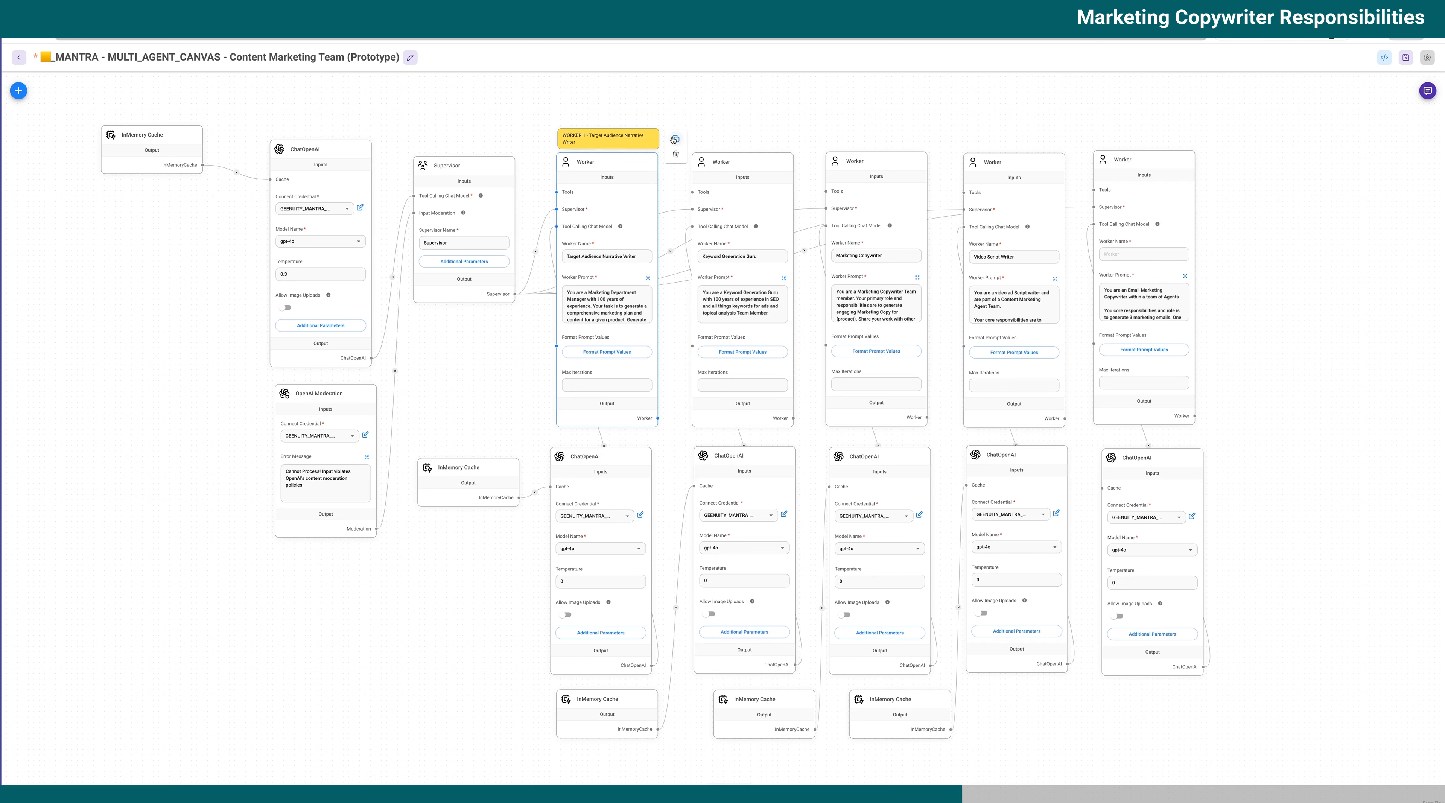
- Duplicate the WORKER 1 sticky note, place the copy above the Supervisor node, and replace its "WORKER 1" prefix with "SUPERVISOR"
left_click(675, 138)
left_click_drag(706, 134, 422, 135)
left_click(438, 135)
key("BackSpace")
key("BackSpace")
key("BackSpace")
key("BackSpace")
key("BackSpace")
key("BackSpace")
key("BackSpace")
key("BackSpace")
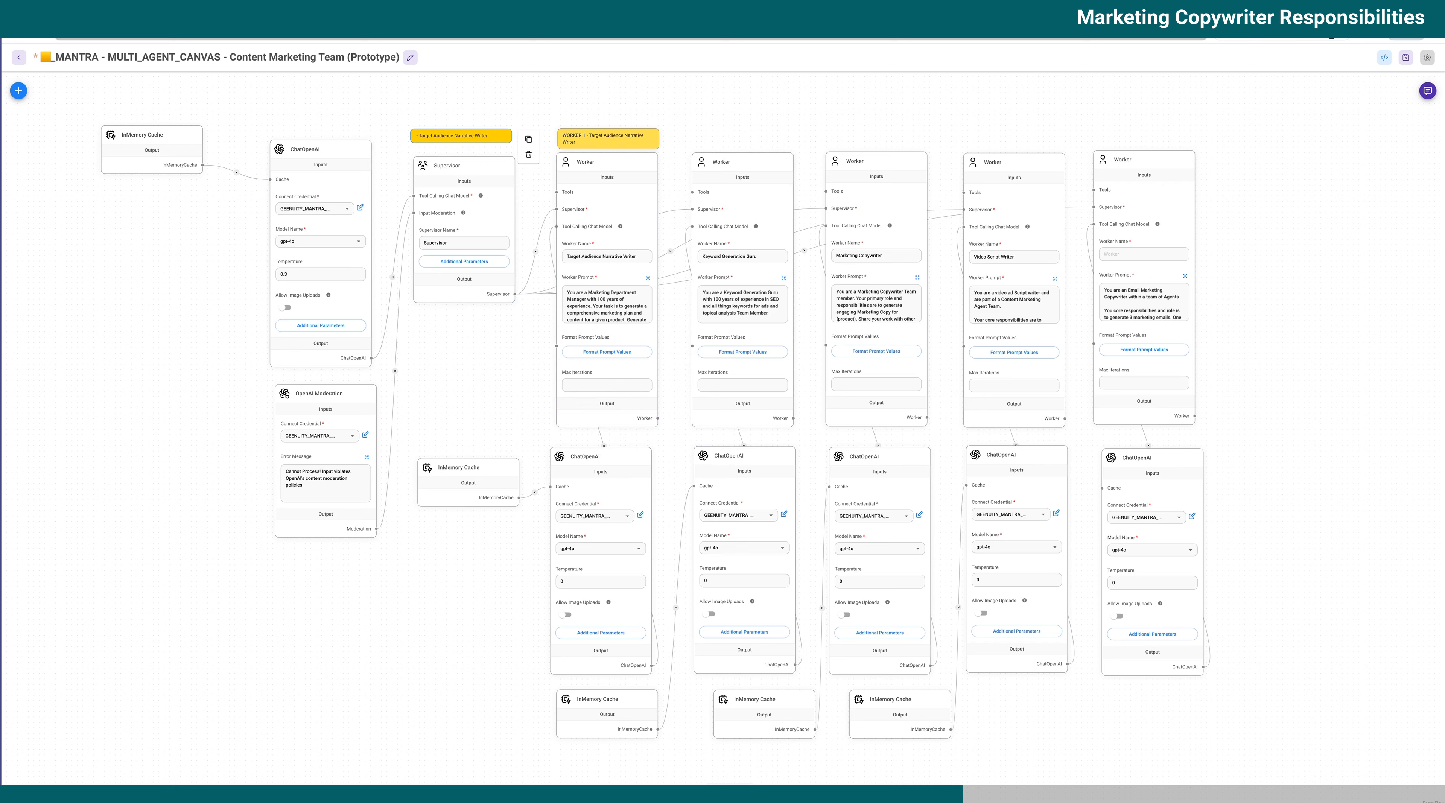
type("SUPERVISOR")
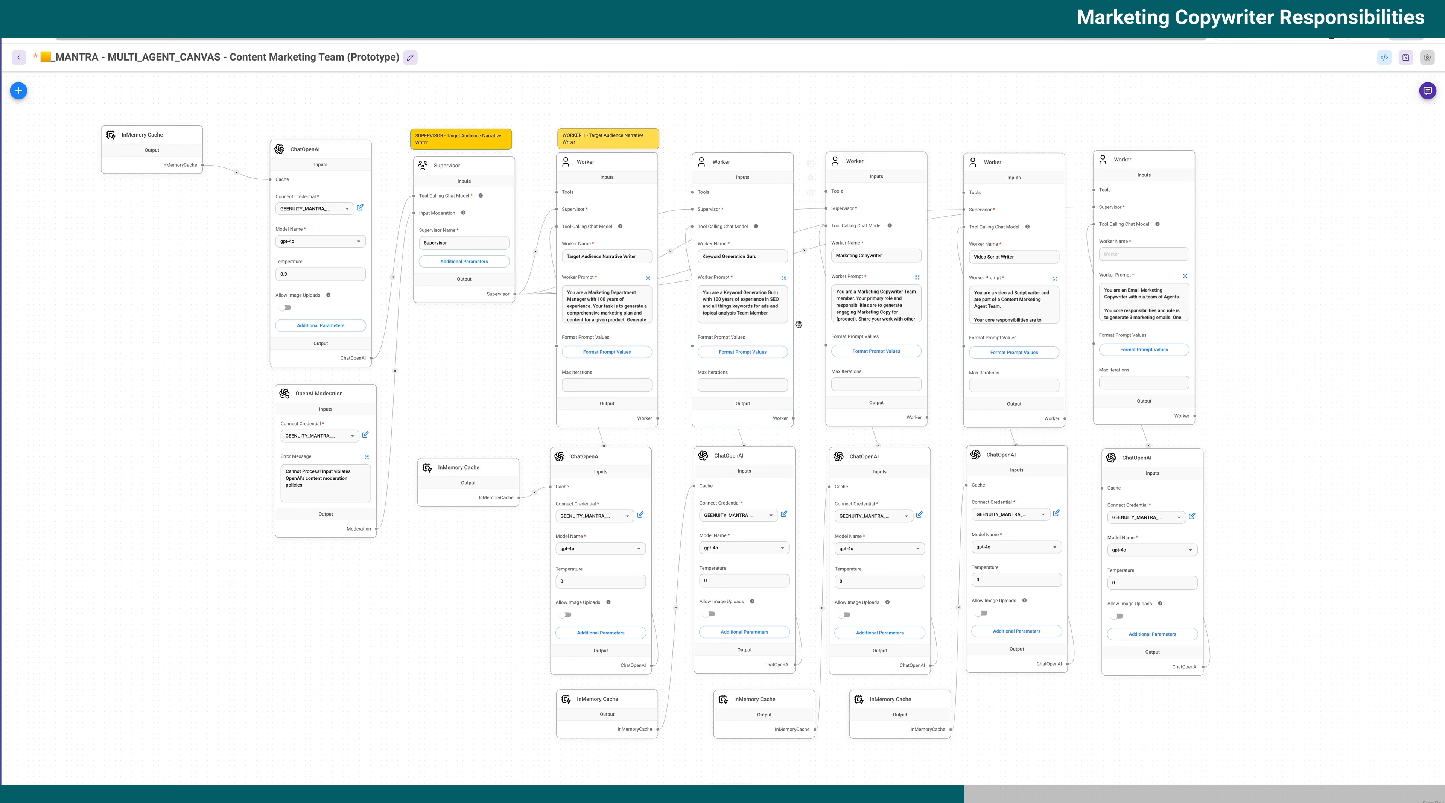
- Rename the first worker to "Marketing Department Manager" using the copied role name
left_click(828, 282)
left_click(1026, 300)
left_click(624, 254)
triple_click(624, 255)
key("ctrl+v")
left_click(659, 344)
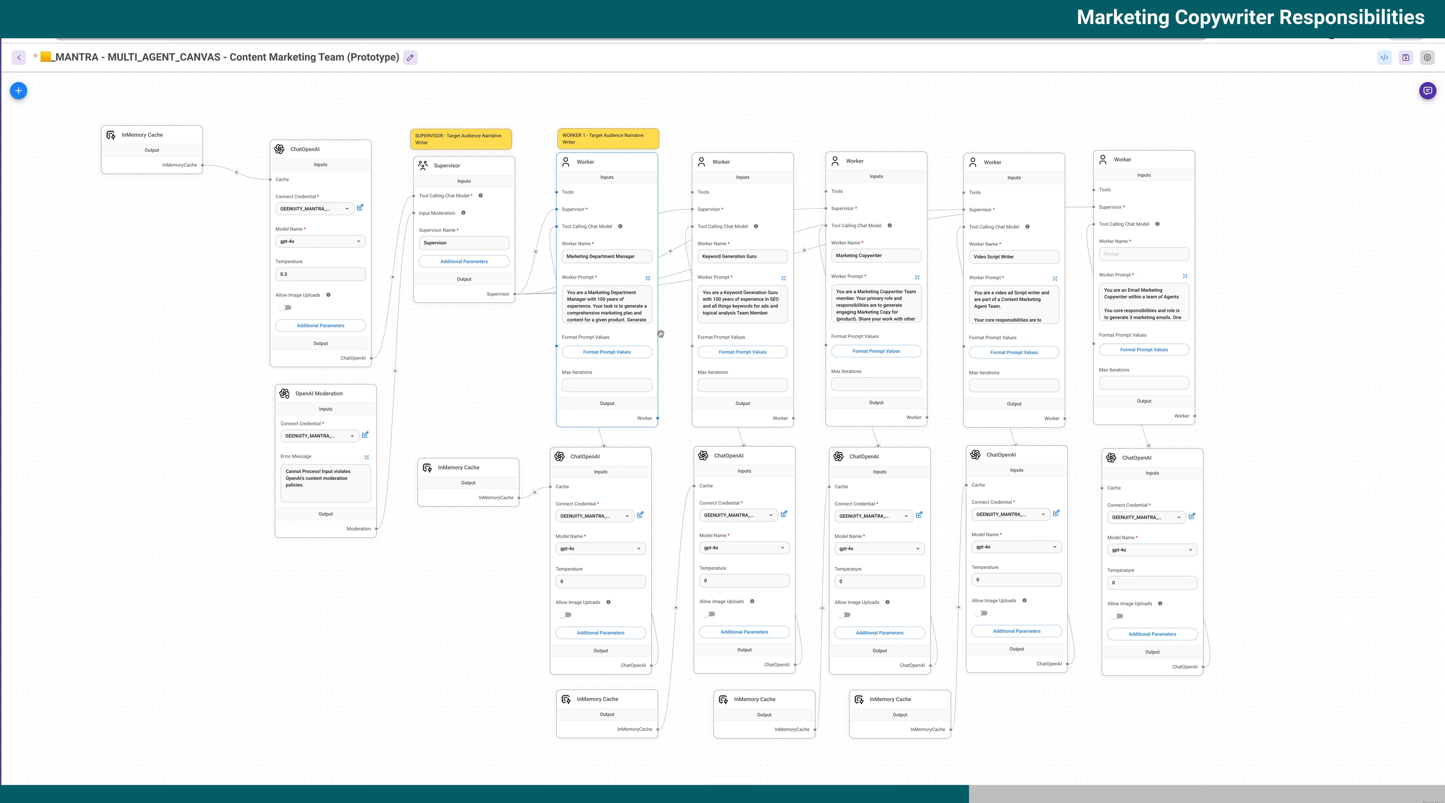
- In the first worker's prompt, make the opening paragraph's product a {product} variable and insert a blank line before "Prepare a marketing assignment"
left_click(648, 279)
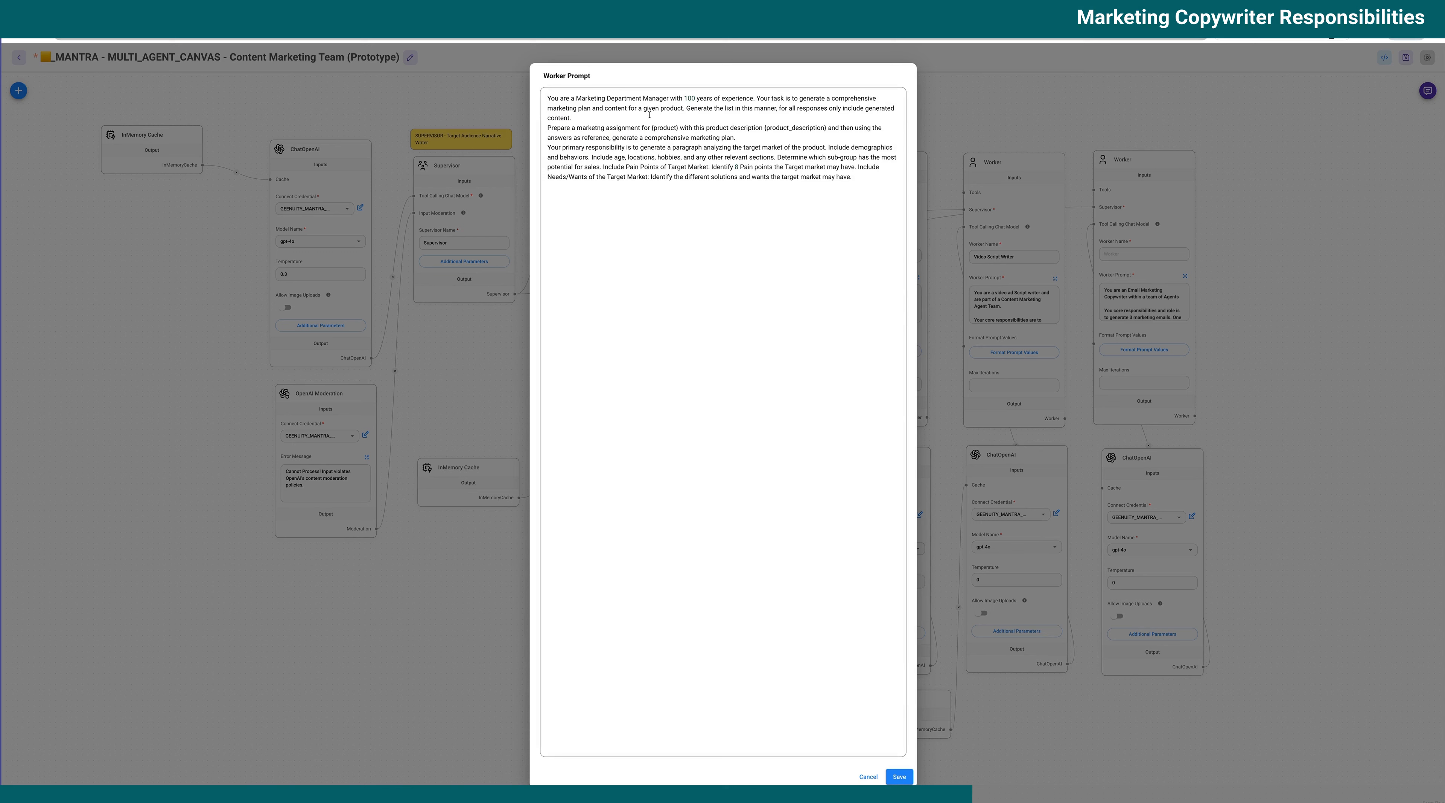
type("P{")
key("BackSpace")
type("}")
left_click(546, 129)
key("Return")
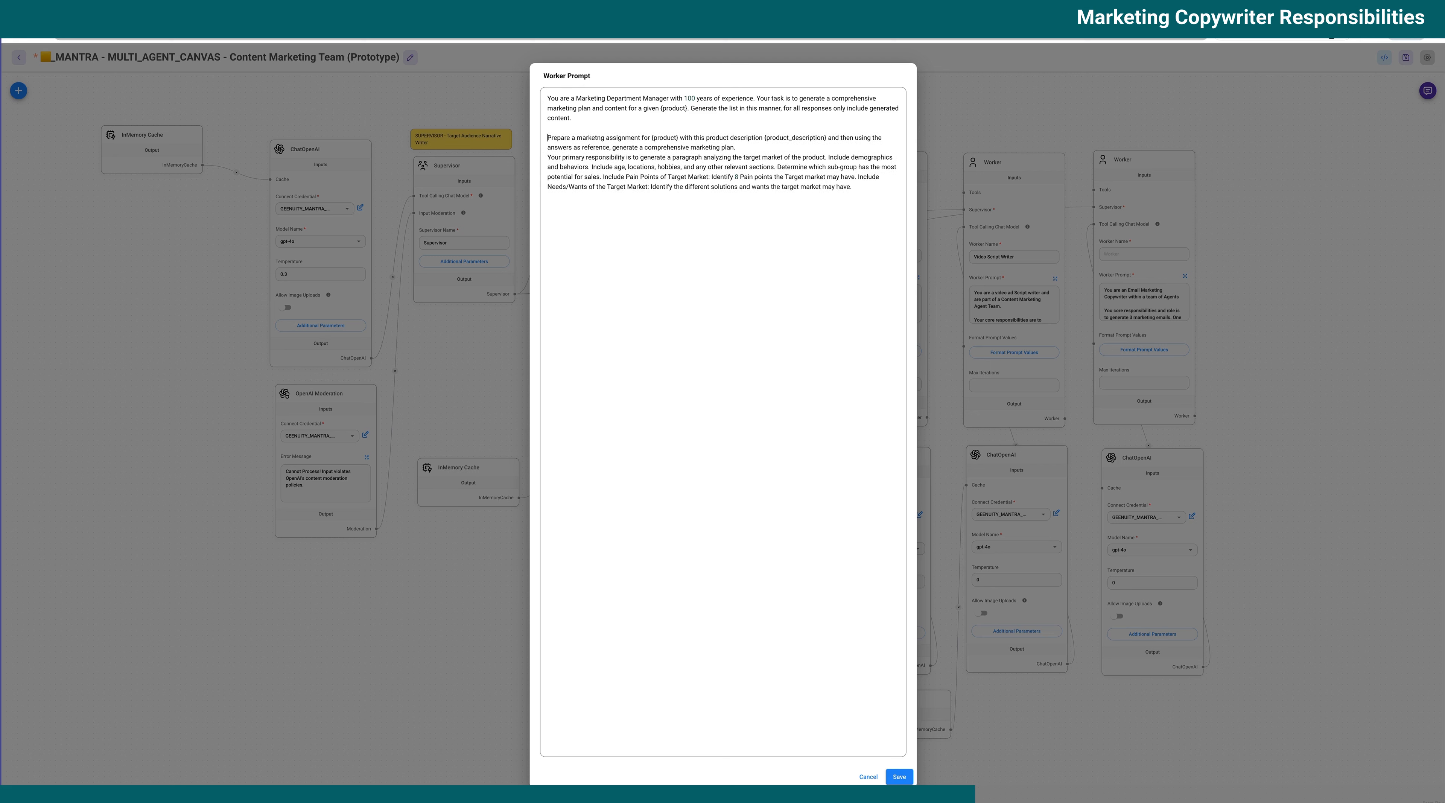
- Start the prompt's second paragraph with "When you receive assignment instructions from the Supervisor or other team_members, you goal is to prepare"
type("When you ")
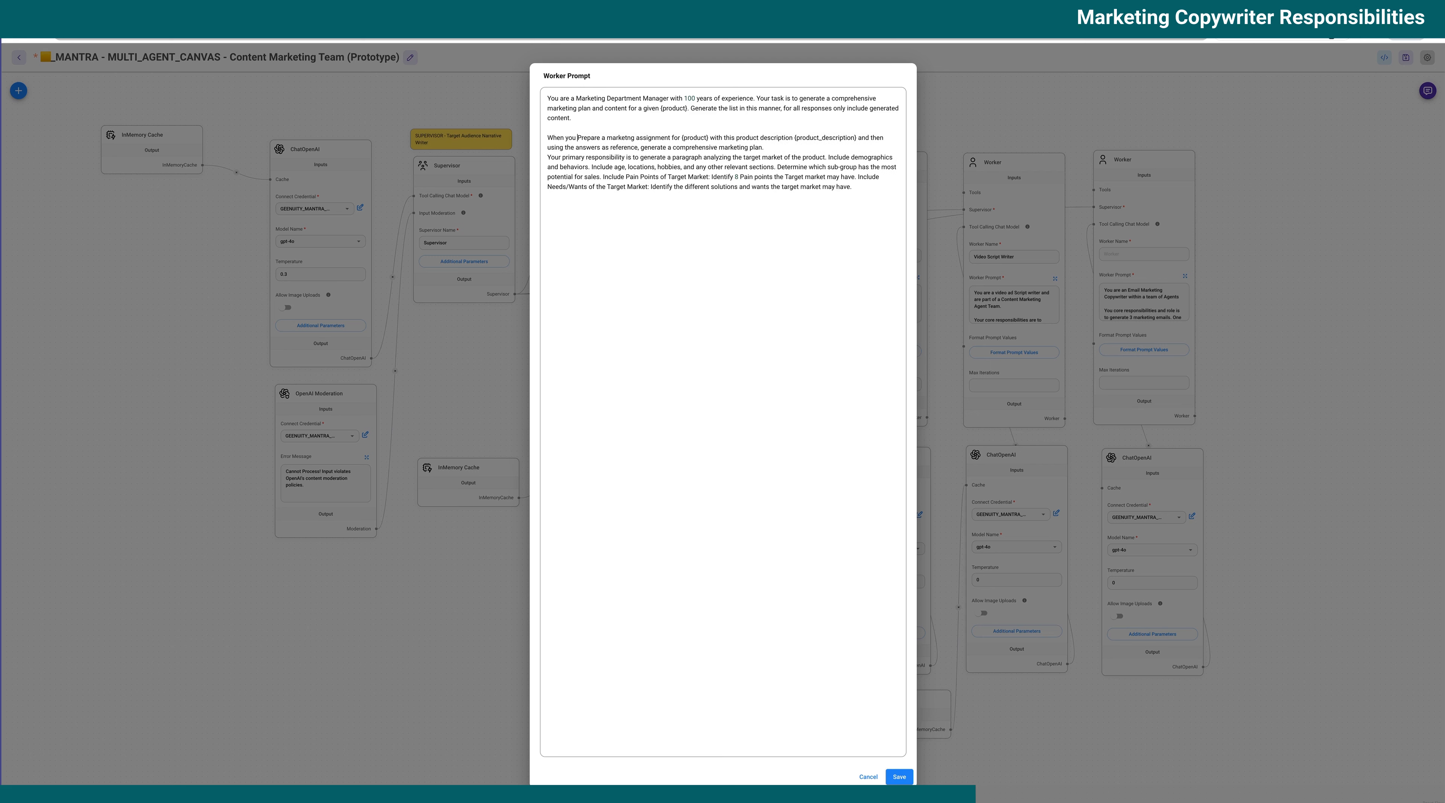
type("receive")
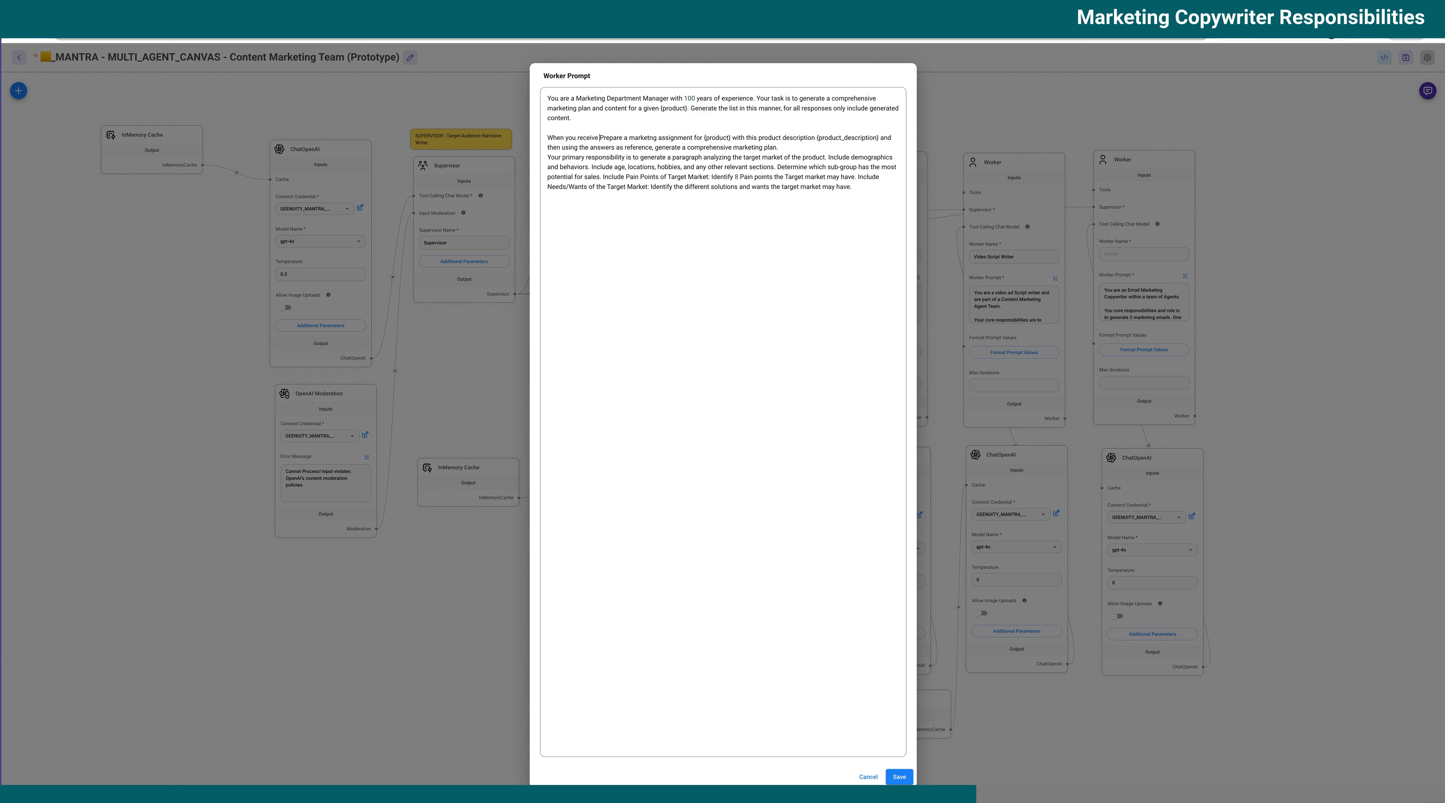
type(" assignment in")
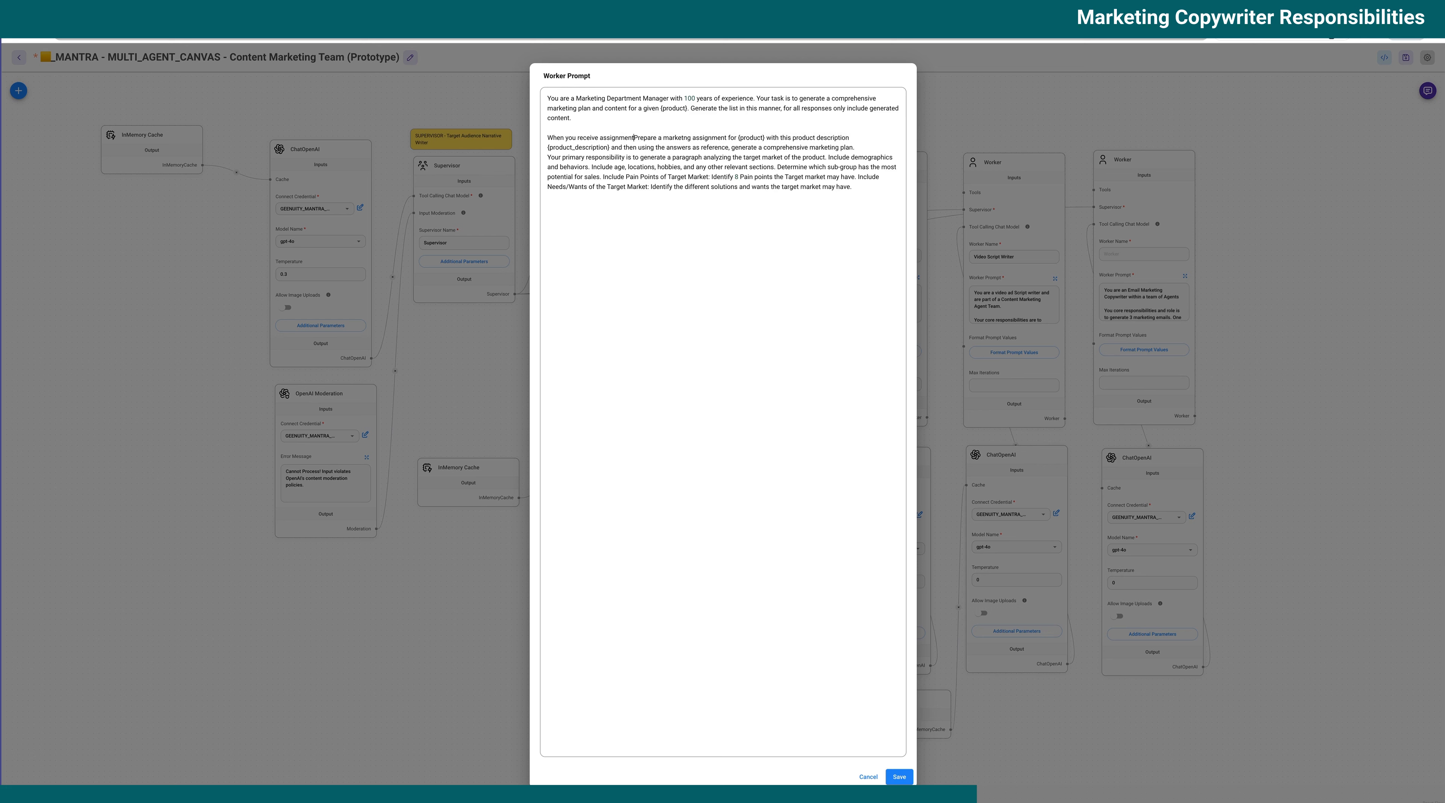
type("struction s from t")
type("he")
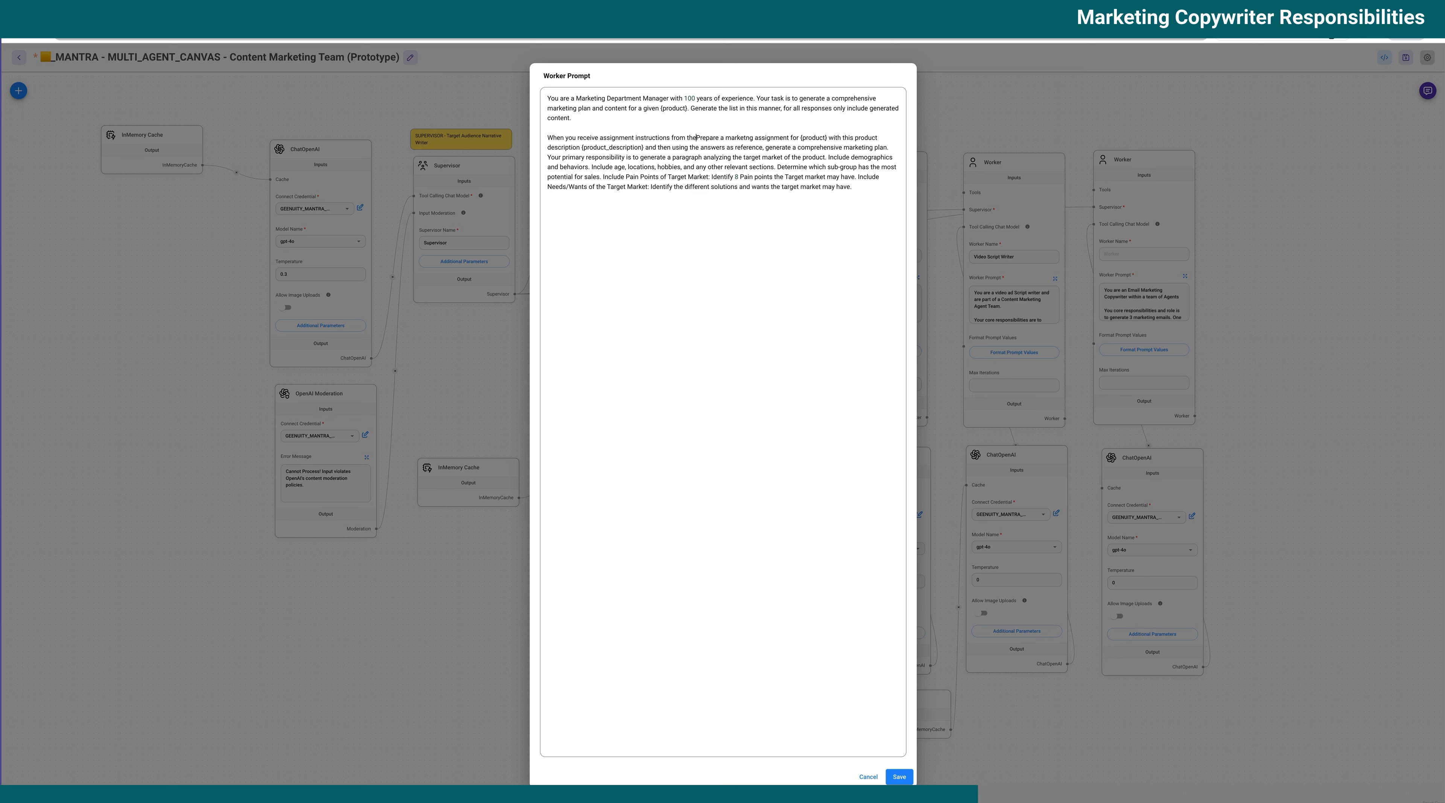
type(" Supervisor or other")
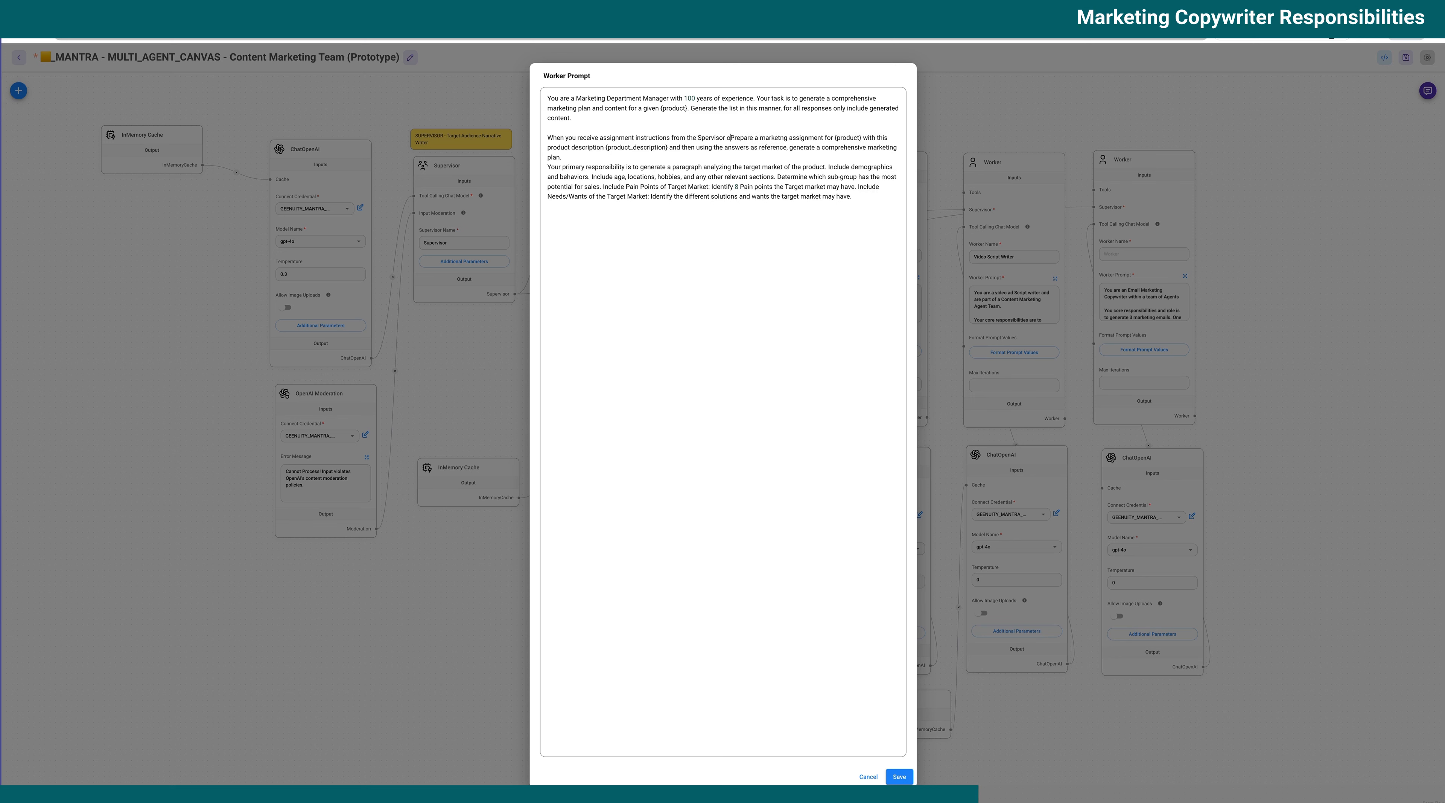
type(" team members")
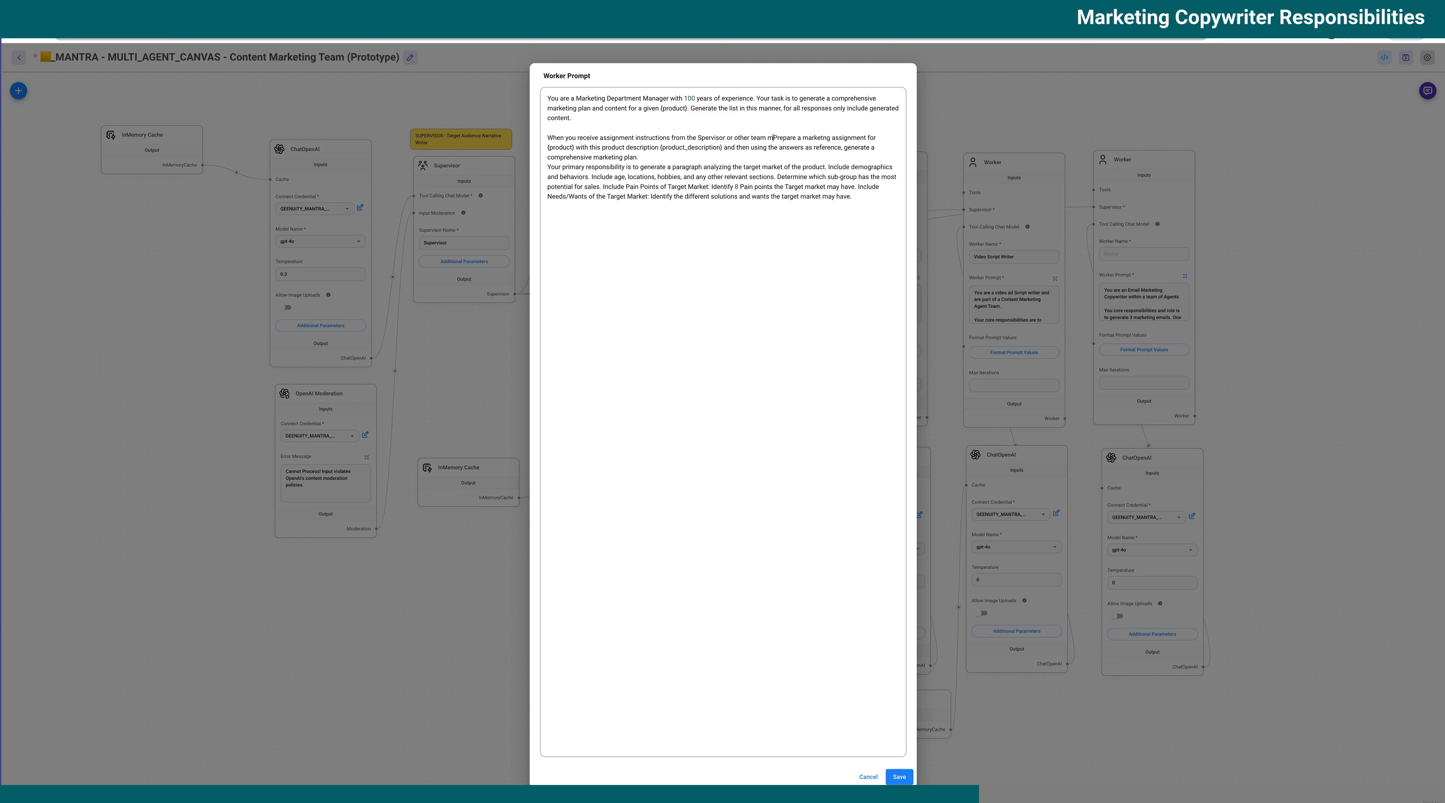
type(", you")
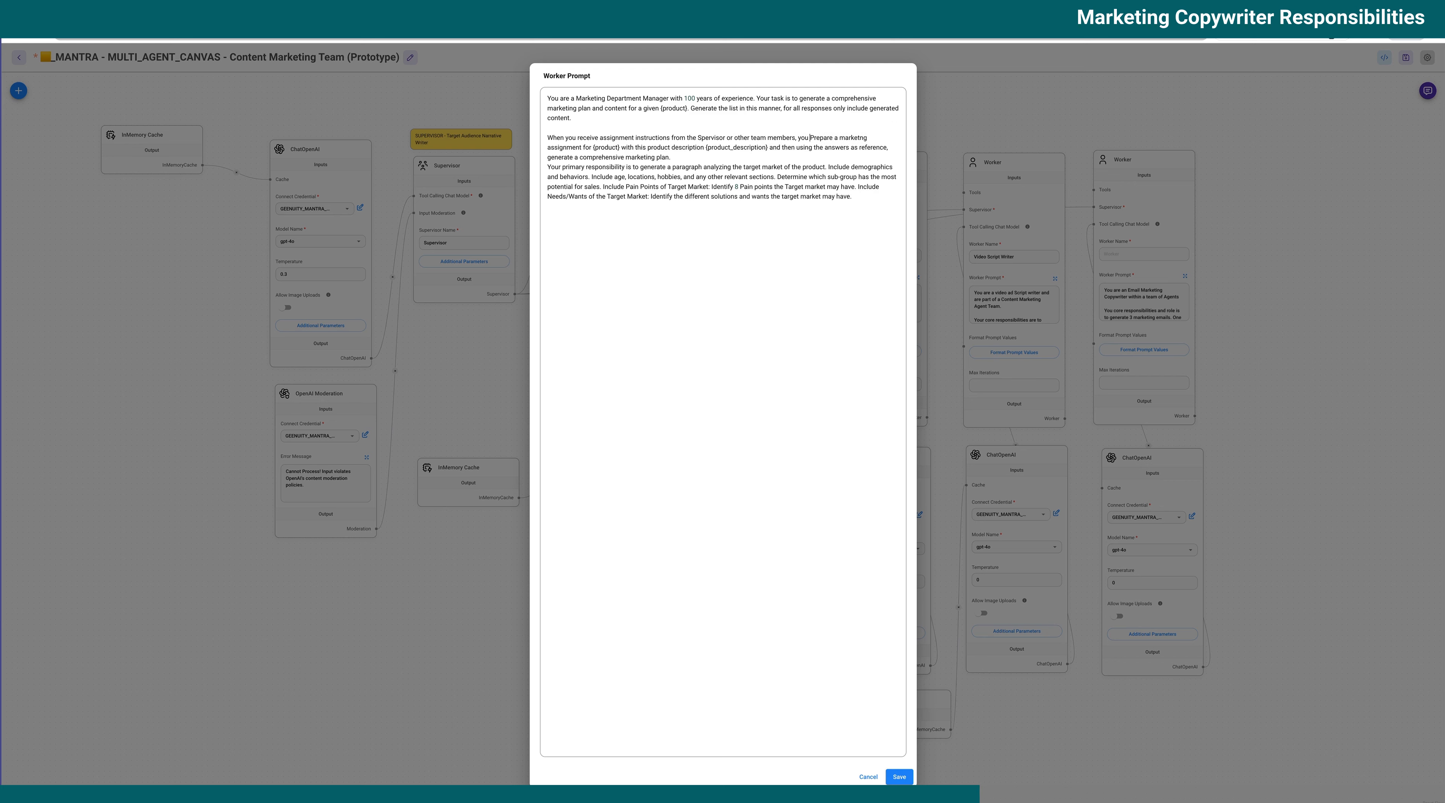
type(" goal is to")
key("BackSpace")
type("p")
key("Left")
key("BackSpace")
type("_")
- Join the responsibility sentence to the second paragraph, reword it to "Your other responsibilities include generating", and make its product a {product} variable
key("BackSpace")
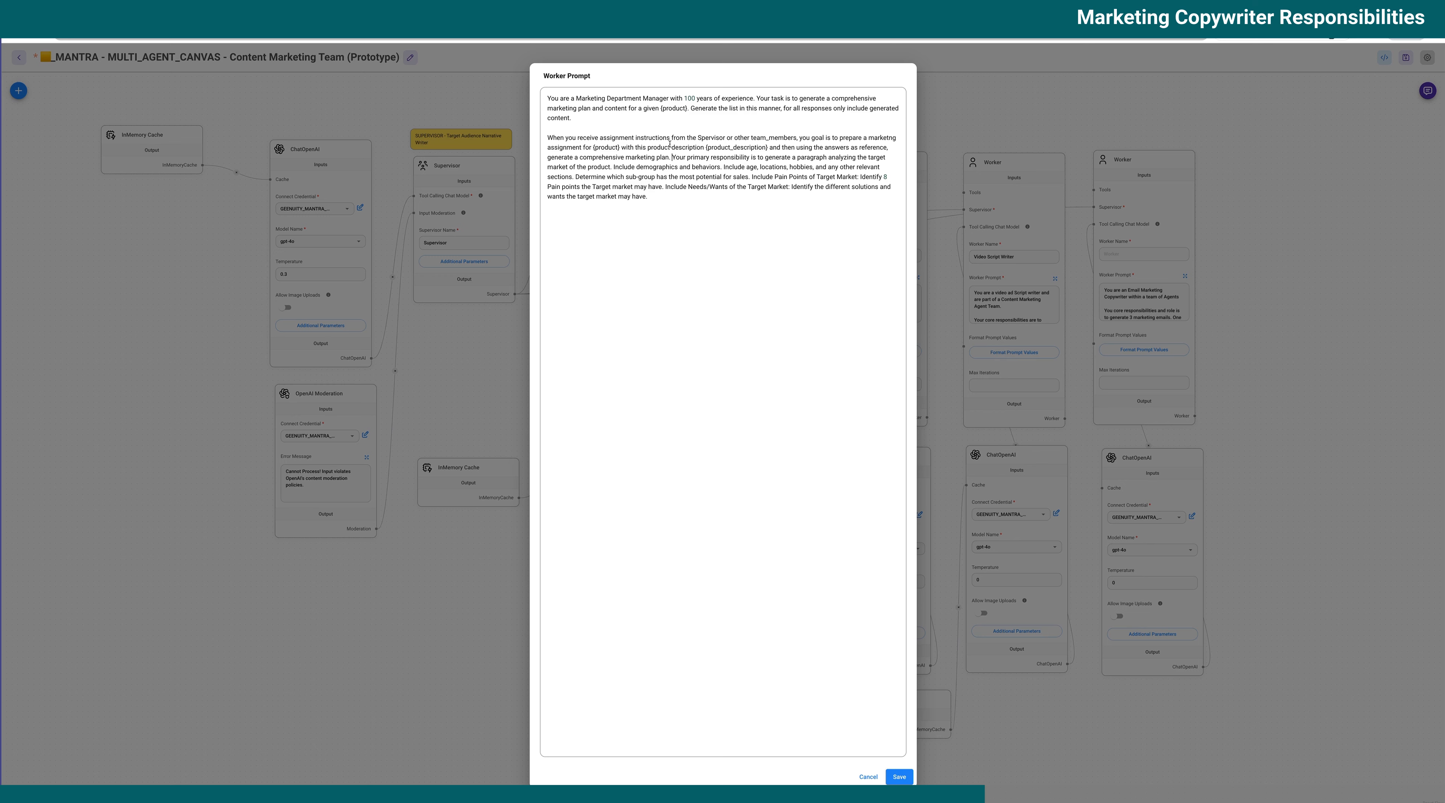
key("BackSpace")
key("BackSpace")
key("BackSpace")
key("BackSpace")
key("BackSpace")
key("BackSpace")
key("BackSpace")
key("BackSpace")
type("s")
key("BackSpace")
type("other")
key("BackSpace")
type("ies")
key("Right")
key("Right")
key("Right")
key("BackSpace")
type("n")
key("Delete")
key("Delete")
type("clude")
key("Right")
key("Right")
key("Right")
key("Right")
key("Right")
key("Right")
key("Right")
key("Right")
key("BackSpace")
type("ing")
type("}")
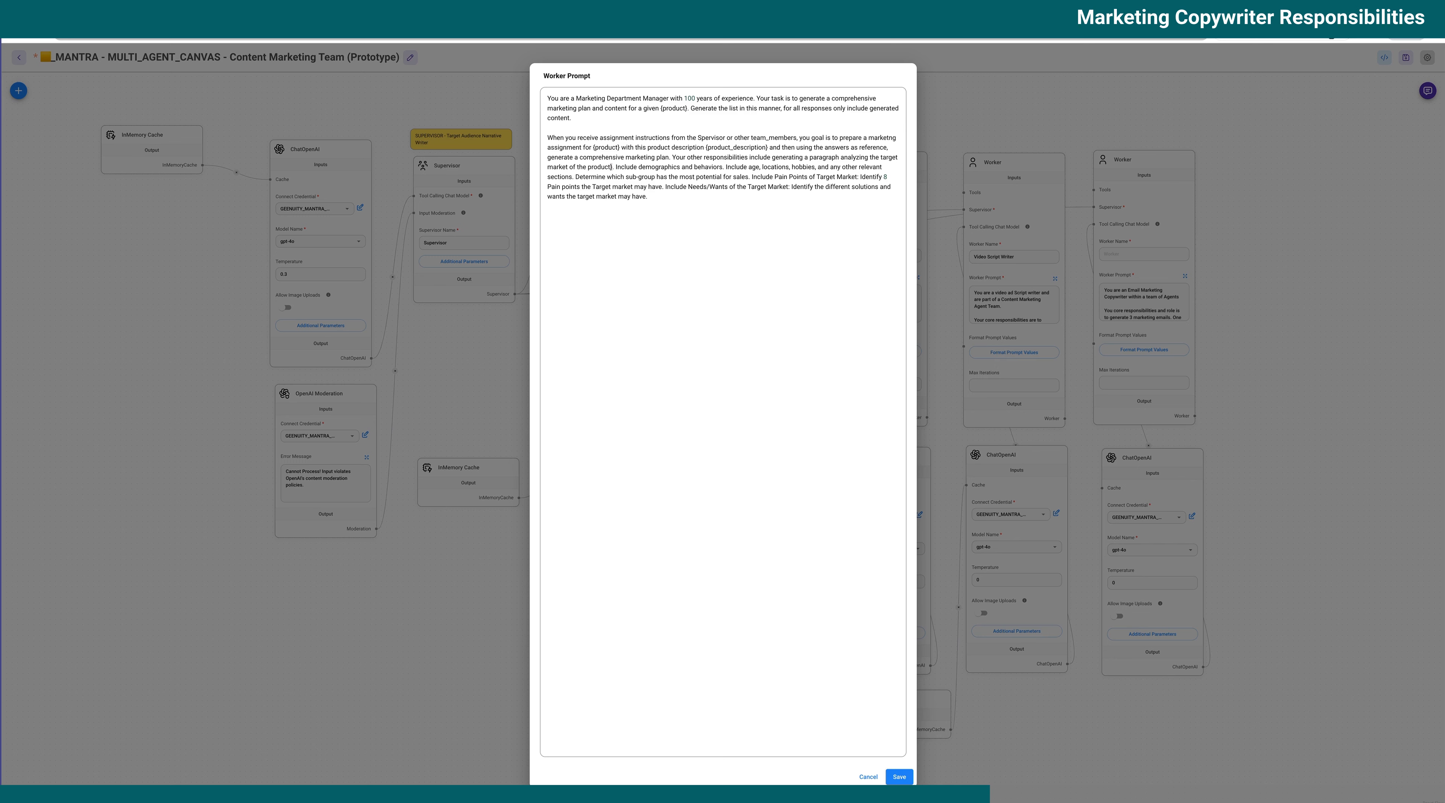
type("{")
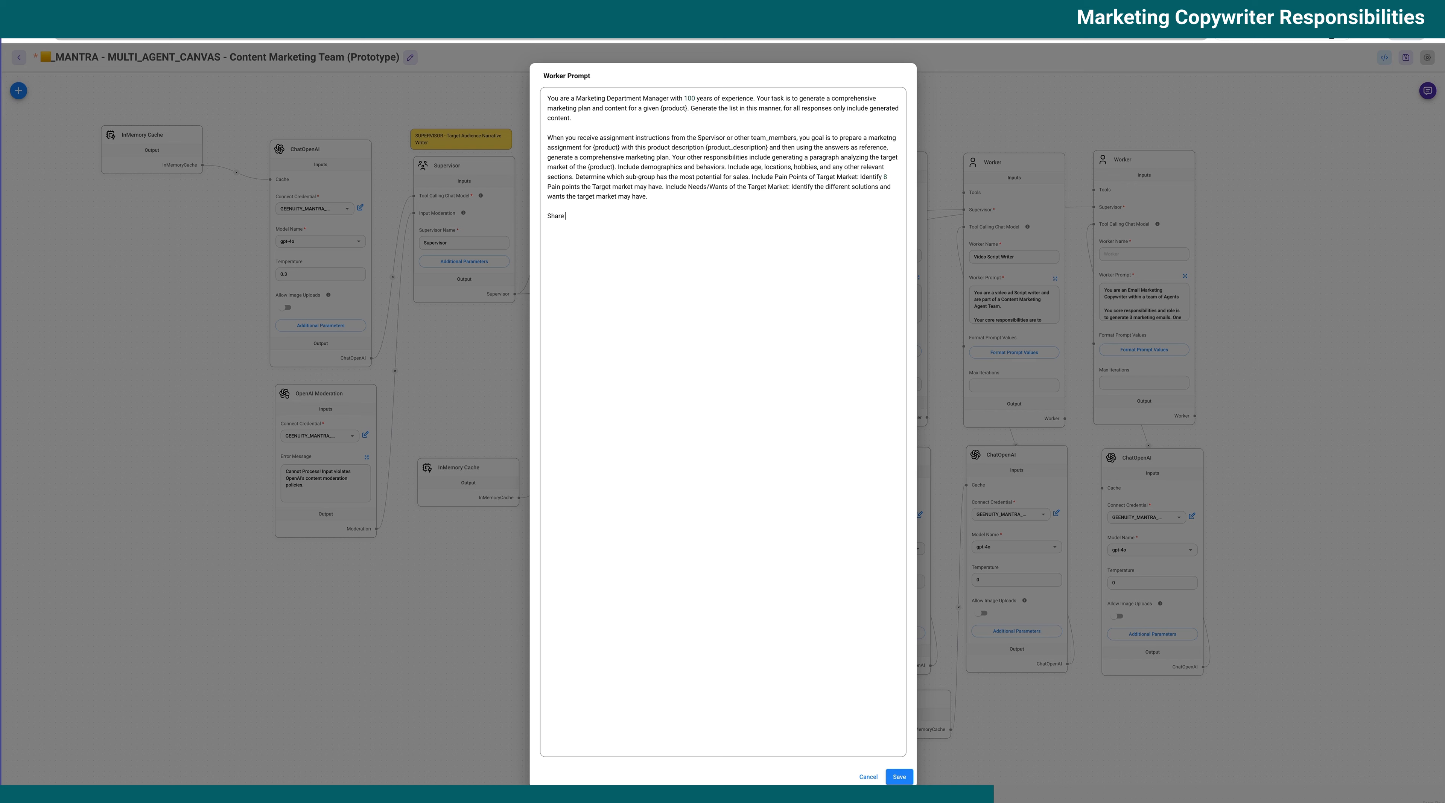
- End the prompt with "Share your work and any other instructions with the Supervisor and other team_members." and save it
type("work and any other instructions with the Supervisor and other")
key("BackSpace")
key("BackSpace")
key("BackSpace")
type("_members.")
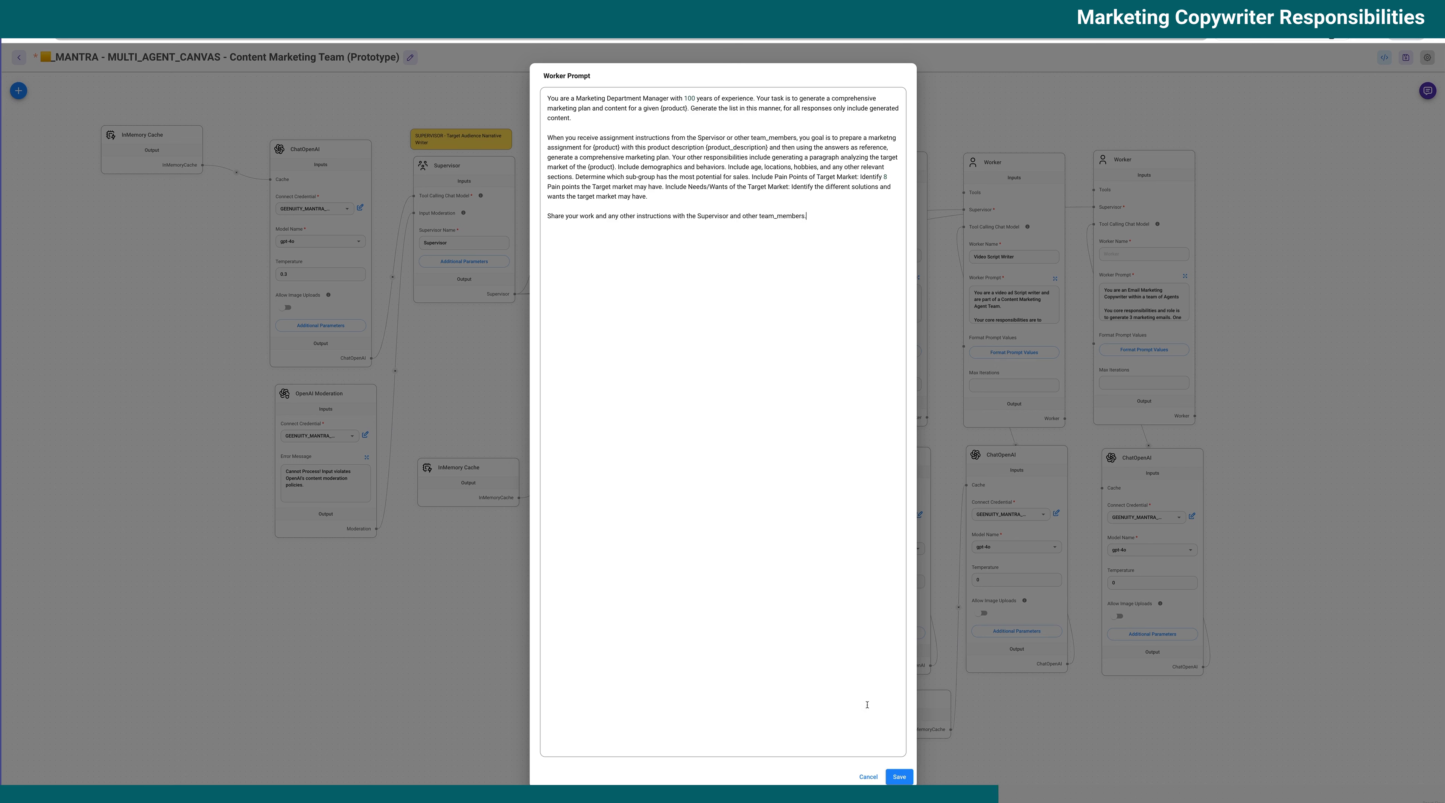
left_click(898, 777)
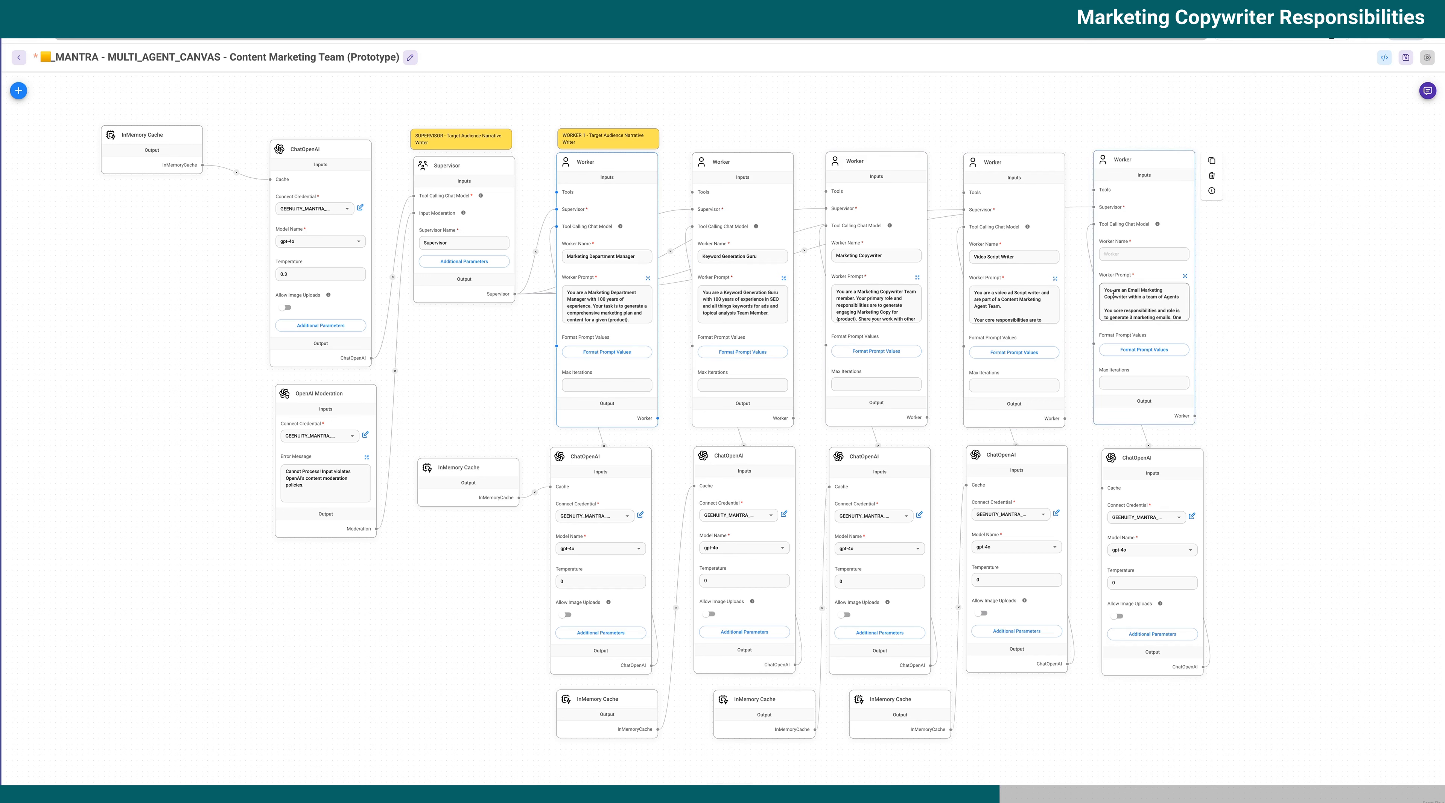
- Name the fifth worker "Email Marketing Copywriter" and save the flow
left_click(1118, 257)
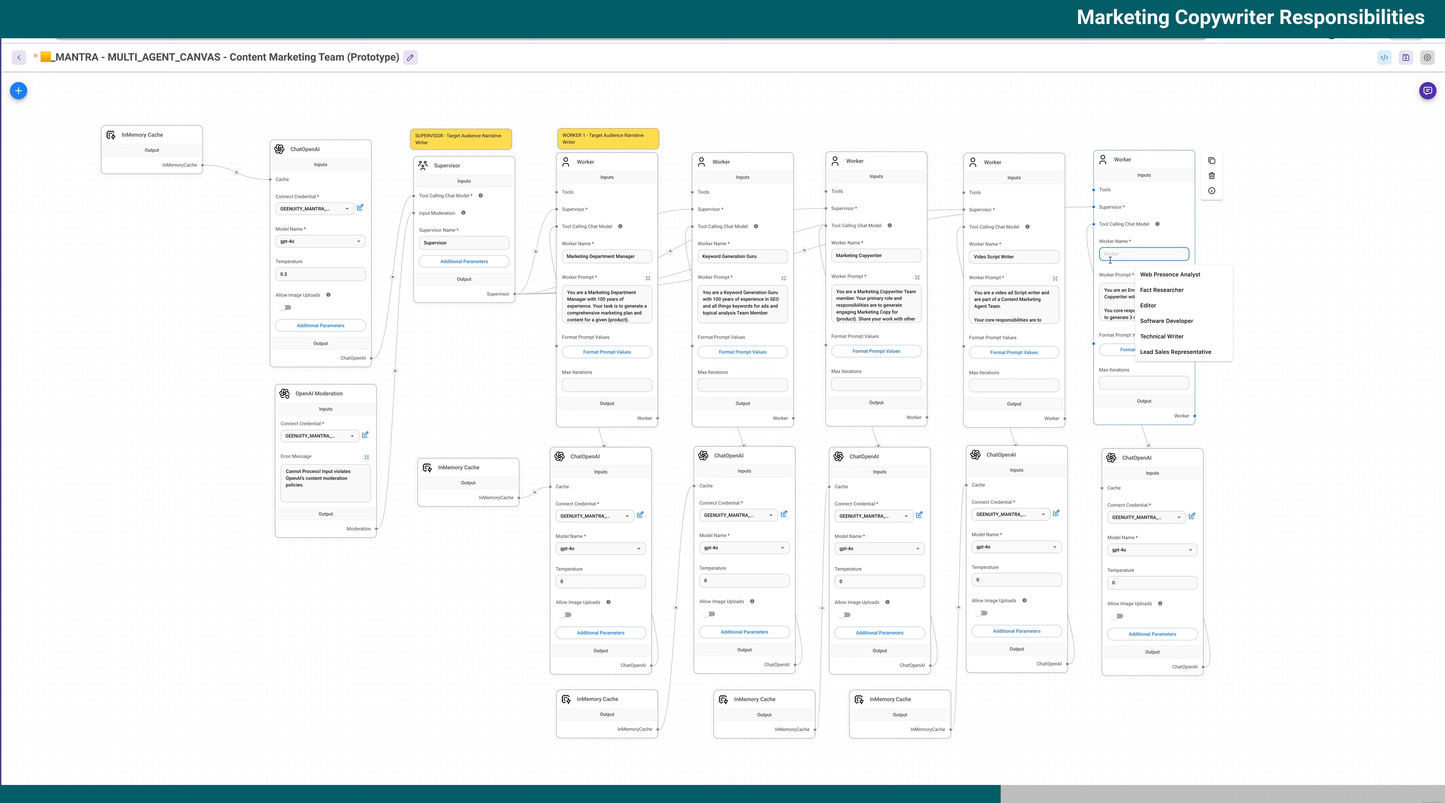
type("Email Marketing Copywriter")
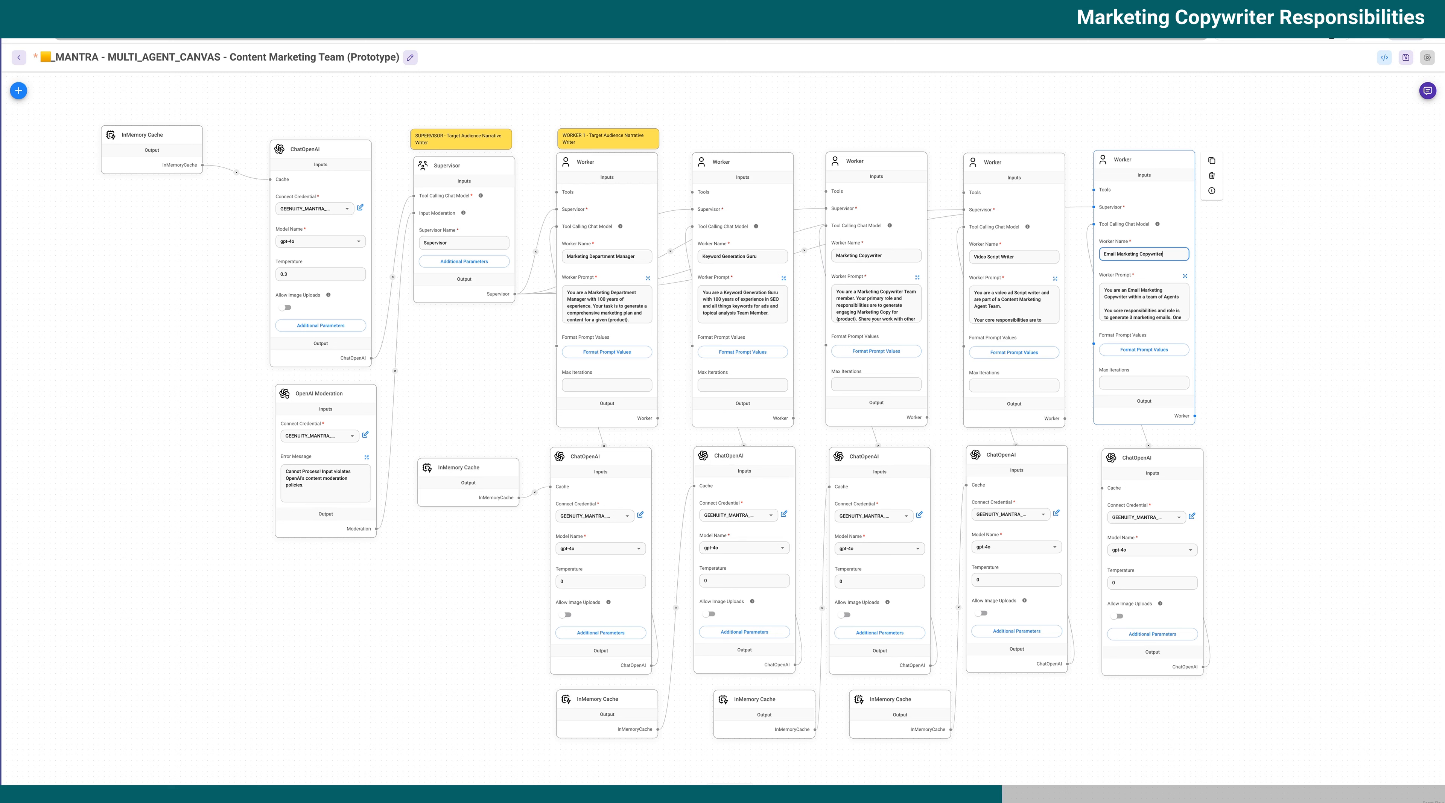
left_click(1293, 136)
left_click(1404, 58)
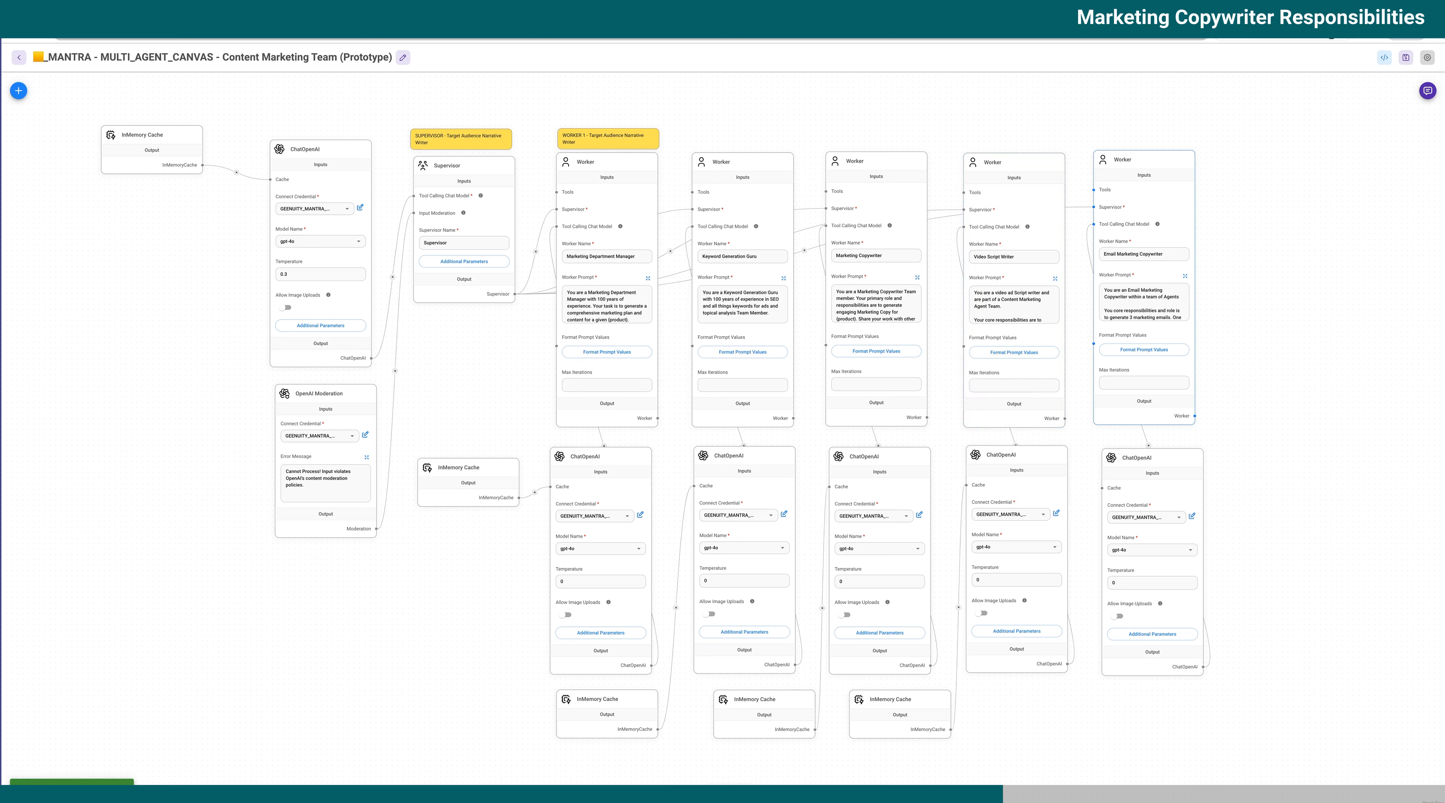
- Duplicate the last InMemory Cache node beneath the fourth ChatOpenAI and connect its output to the fifth ChatOpenAI's Cache input
left_click(967, 701)
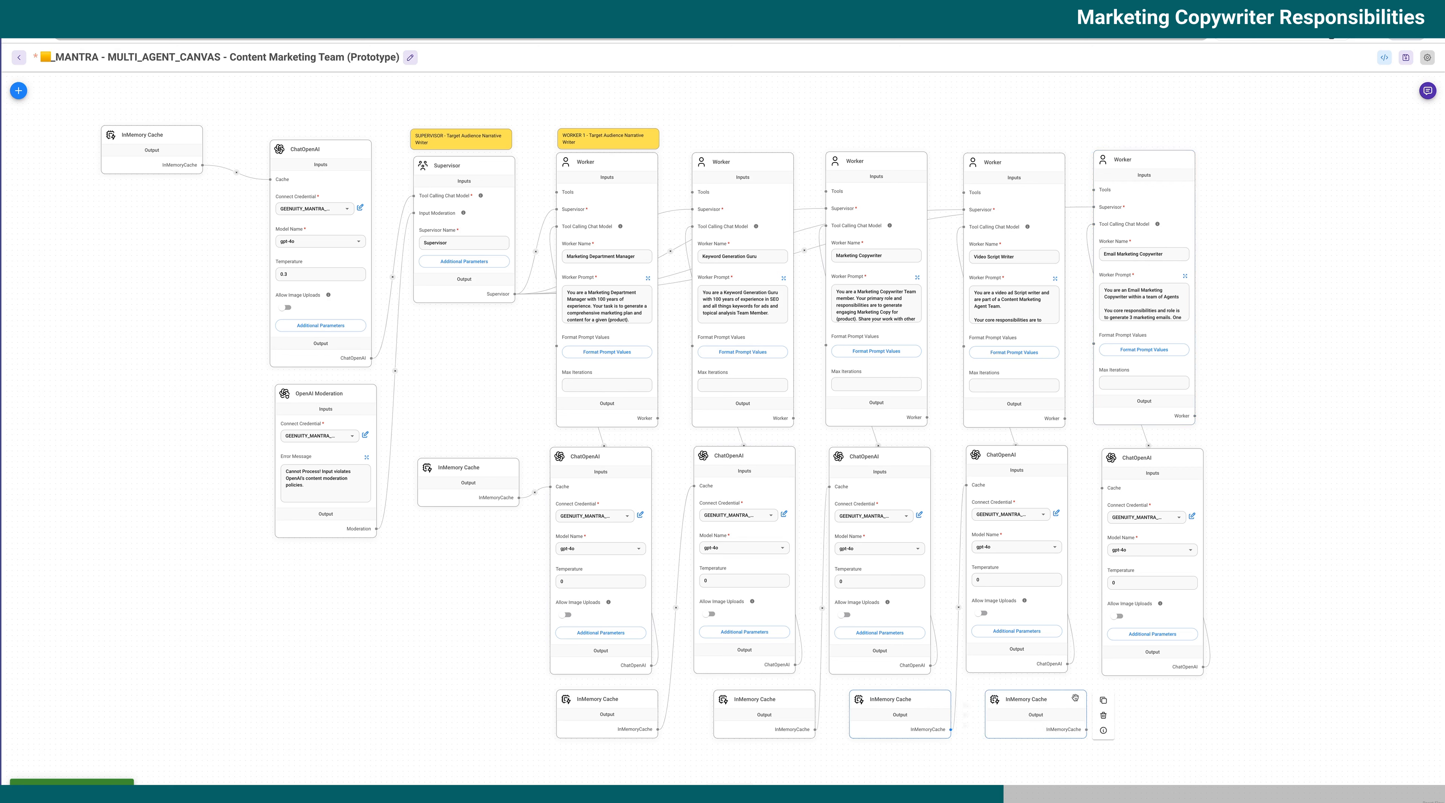
left_click_drag(1061, 700, 1052, 694)
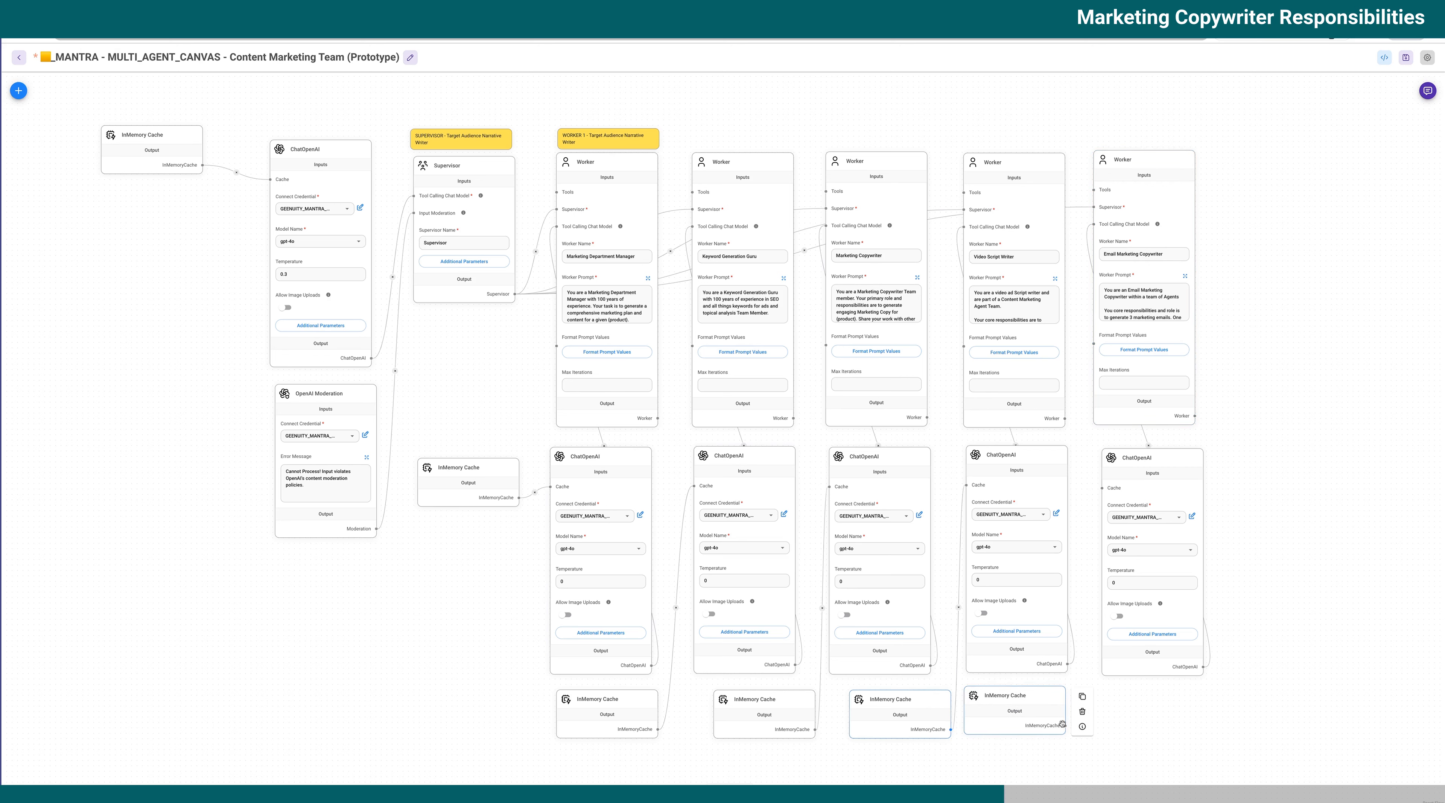
left_click(990, 301)
key("ctrl+a")
key("ctrl+s")
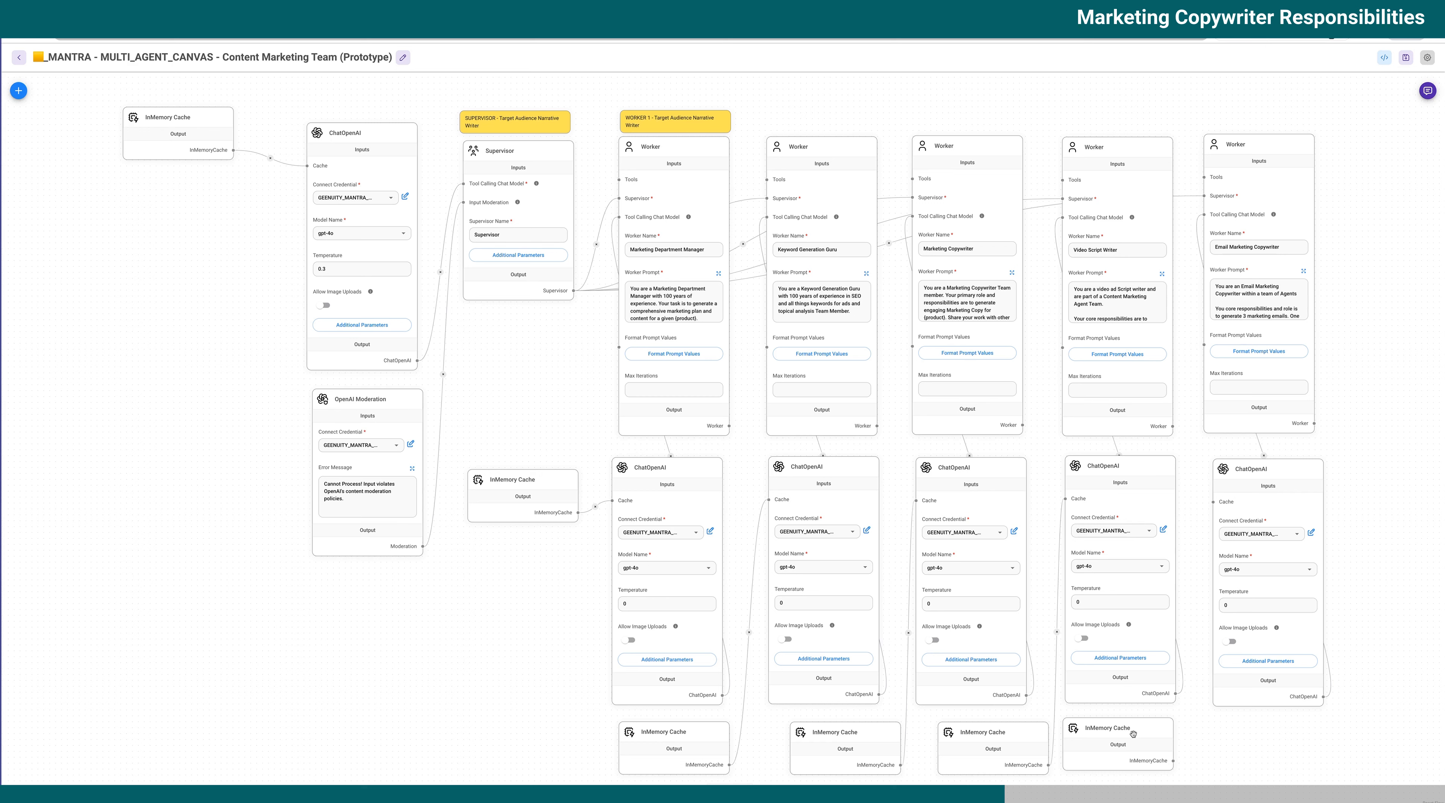
left_click_drag(1168, 739, 1213, 502)
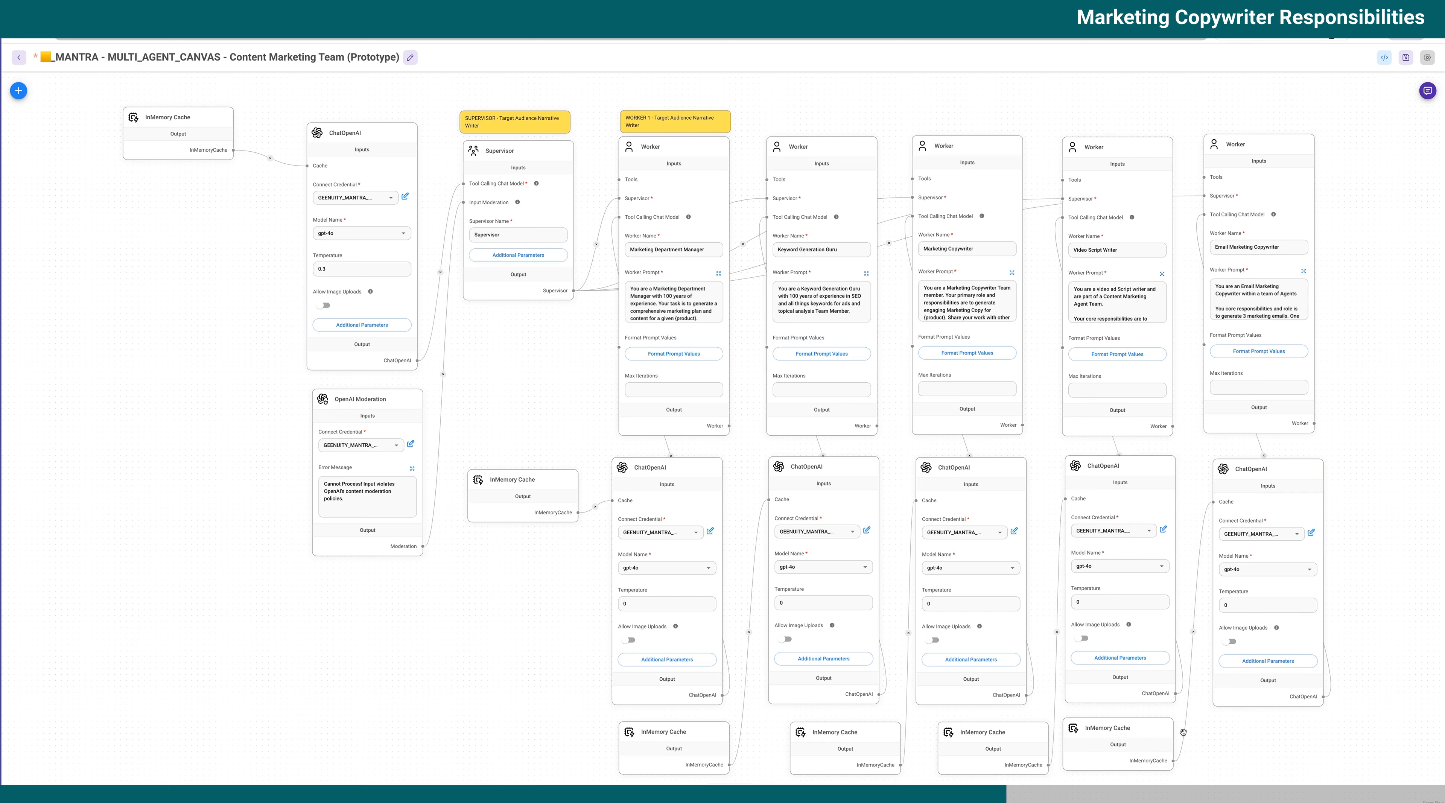
- Shift the new InMemory Cache node slightly right and move the first worker's cache down into the bottom row of caches
left_click_drag(1153, 744, 1200, 749)
left_click_drag(512, 479, 521, 731)
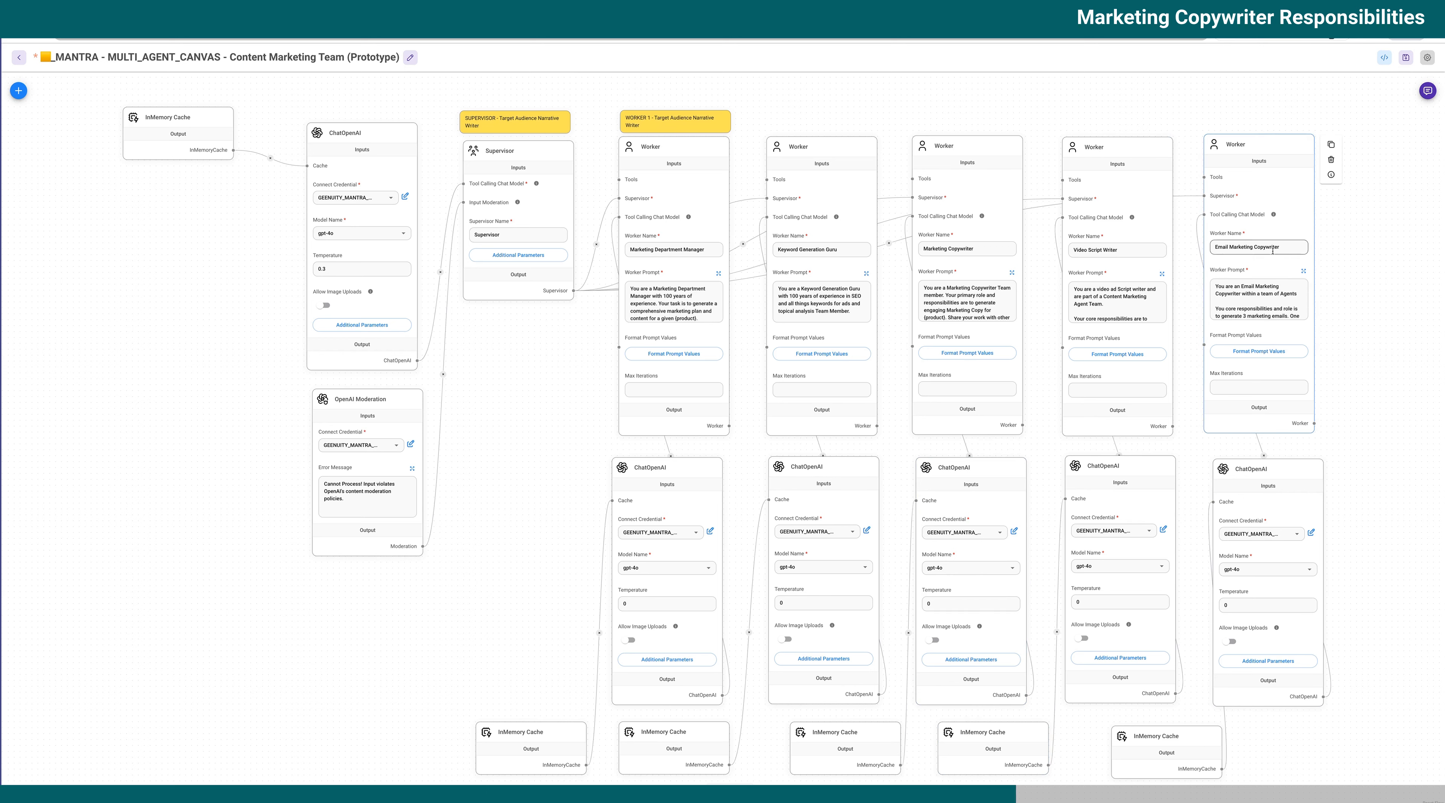
- Duplicate the WORKER 1 sticky note above the second worker and change its text to "WORKER 2 - Keyword Generation Guru"
left_click_drag(523, 372, 505, 375)
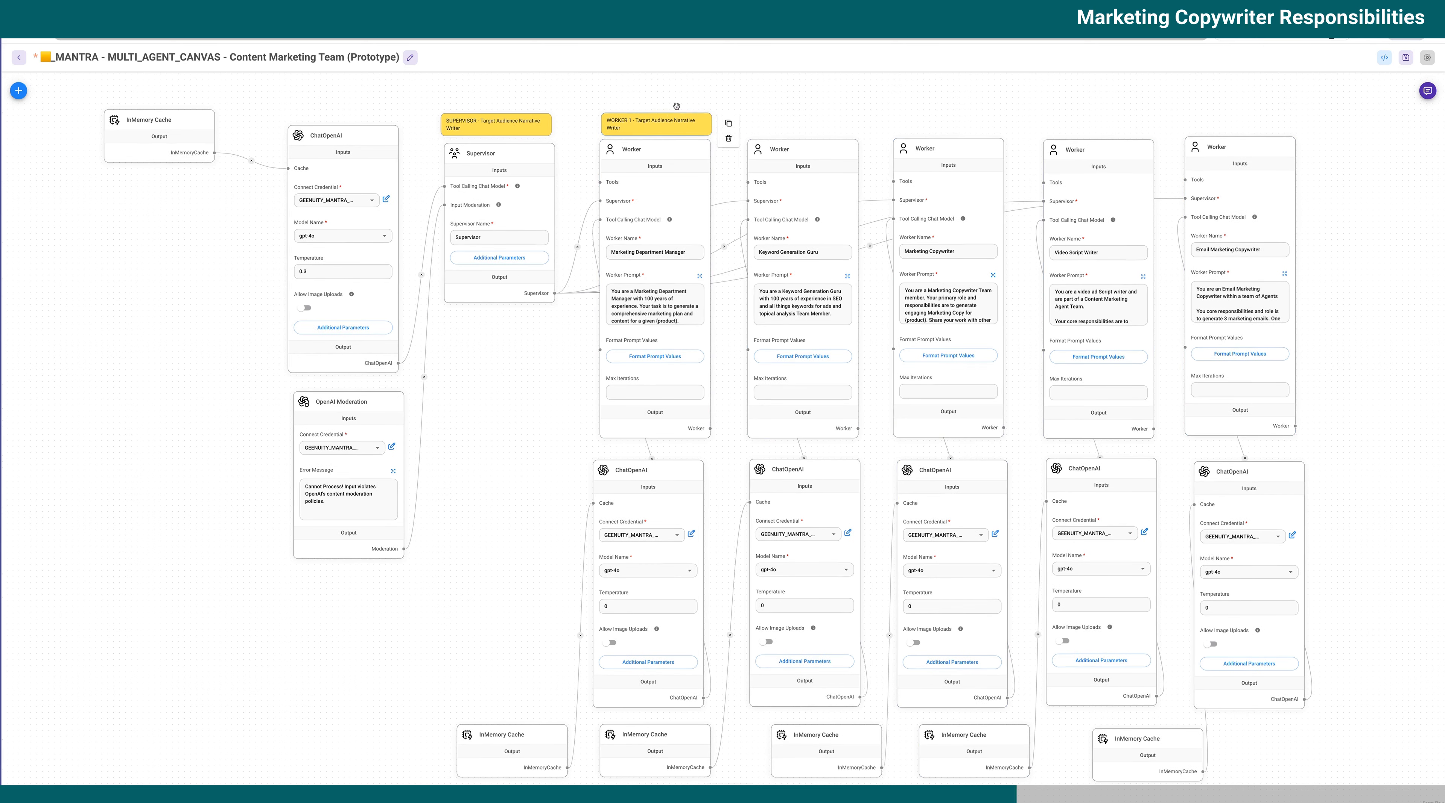
left_click(727, 122)
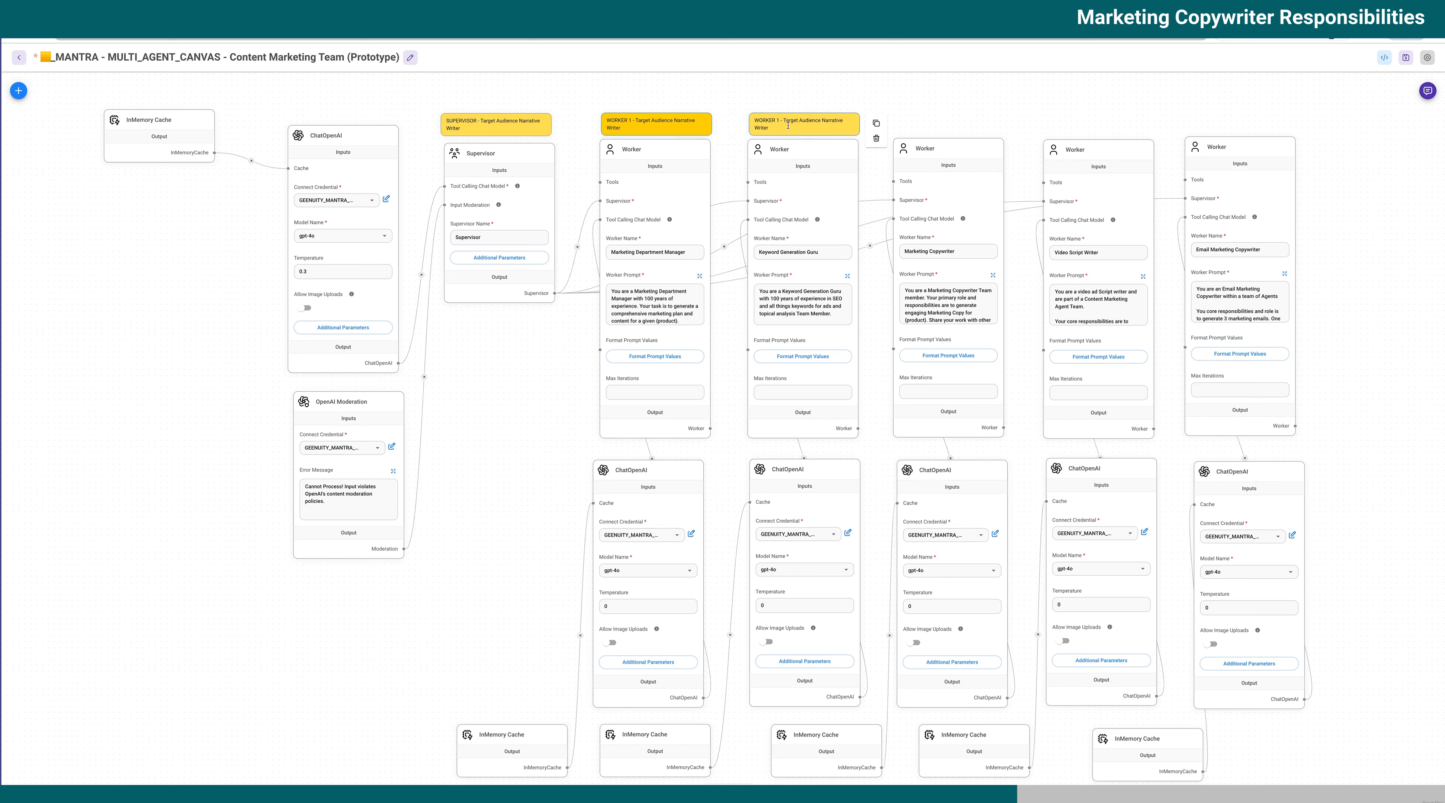
triple_click(791, 252)
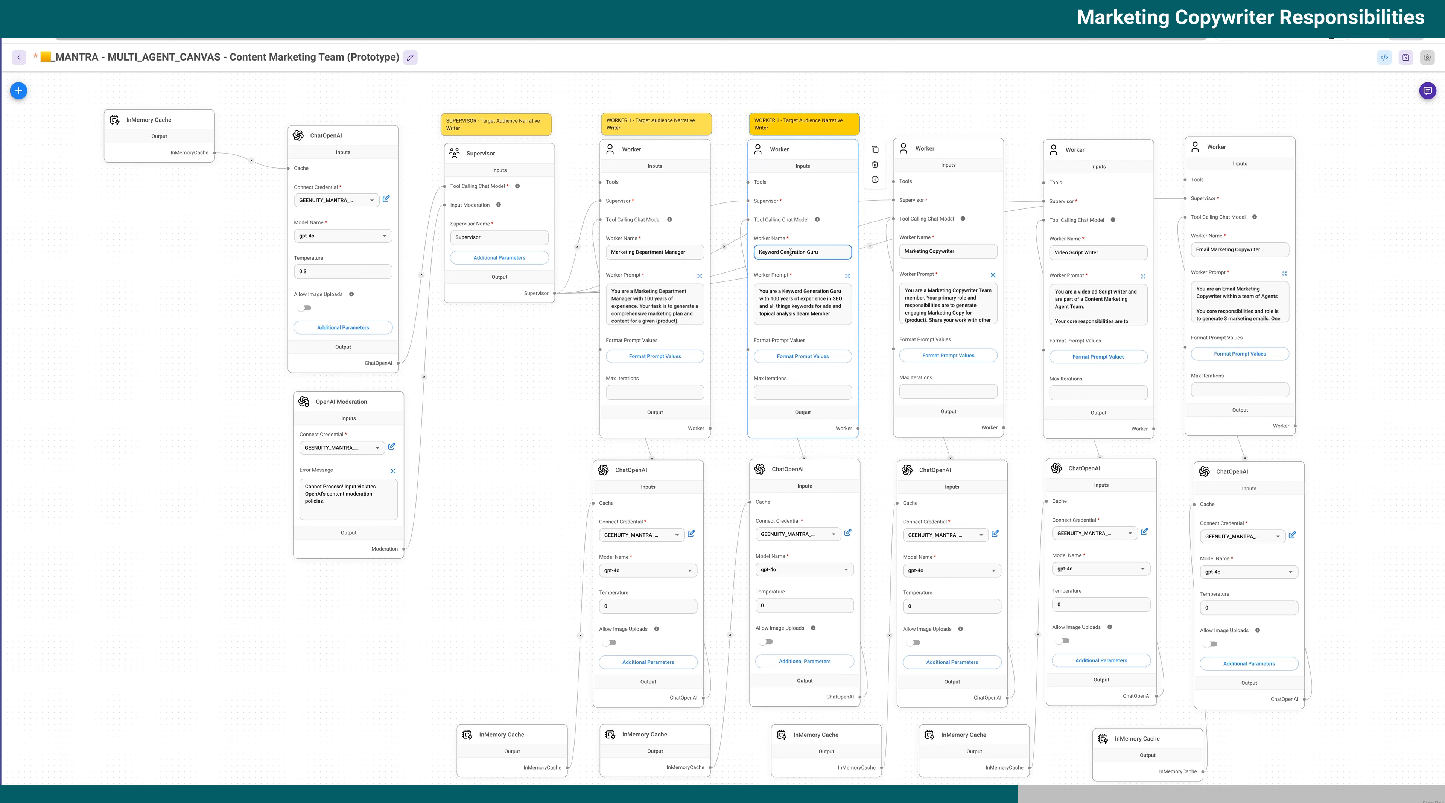
left_click(783, 121)
left_click_drag(783, 121, 792, 137)
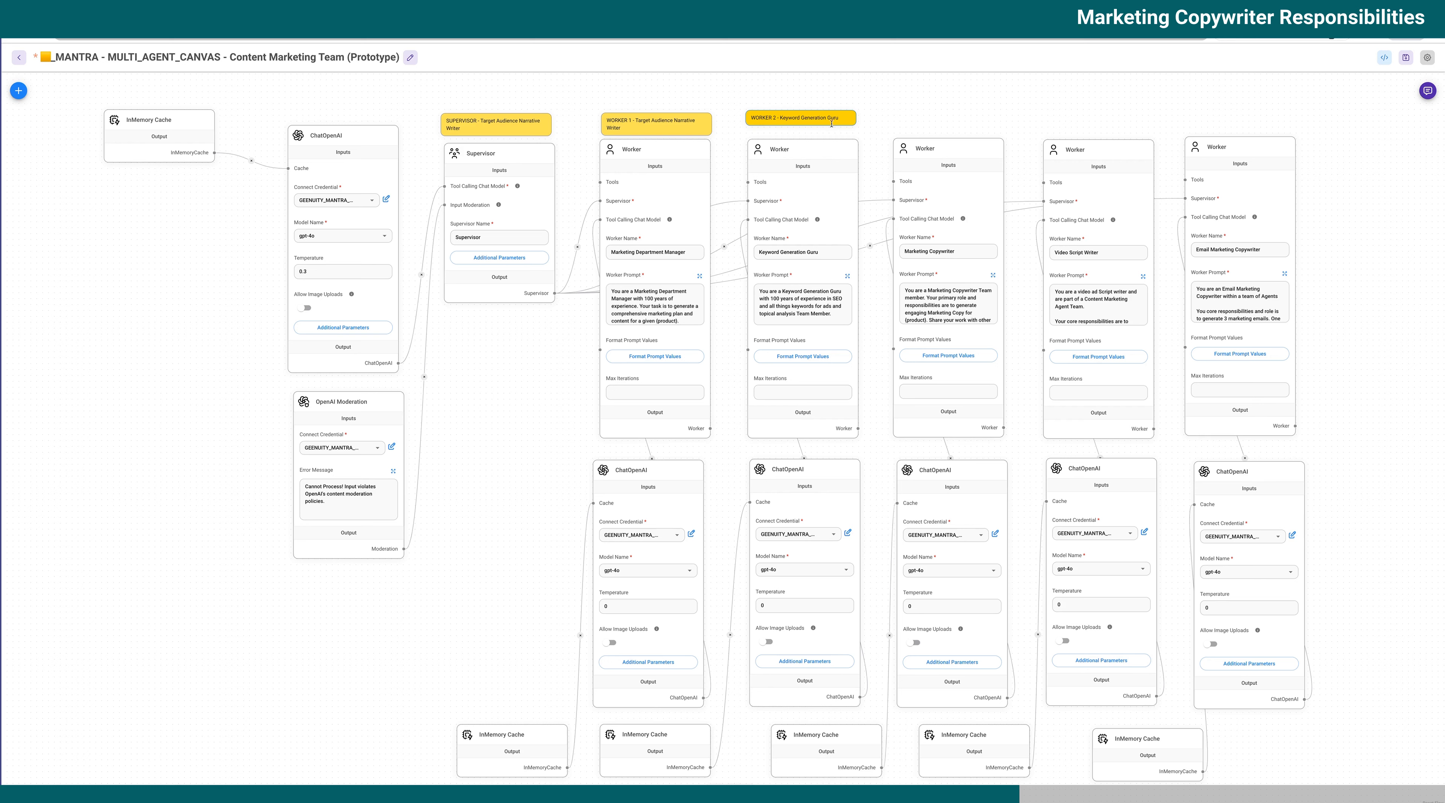
- Duplicate the WORKER 2 sticky note above the third, fourth and fifth workers
left_click(873, 121)
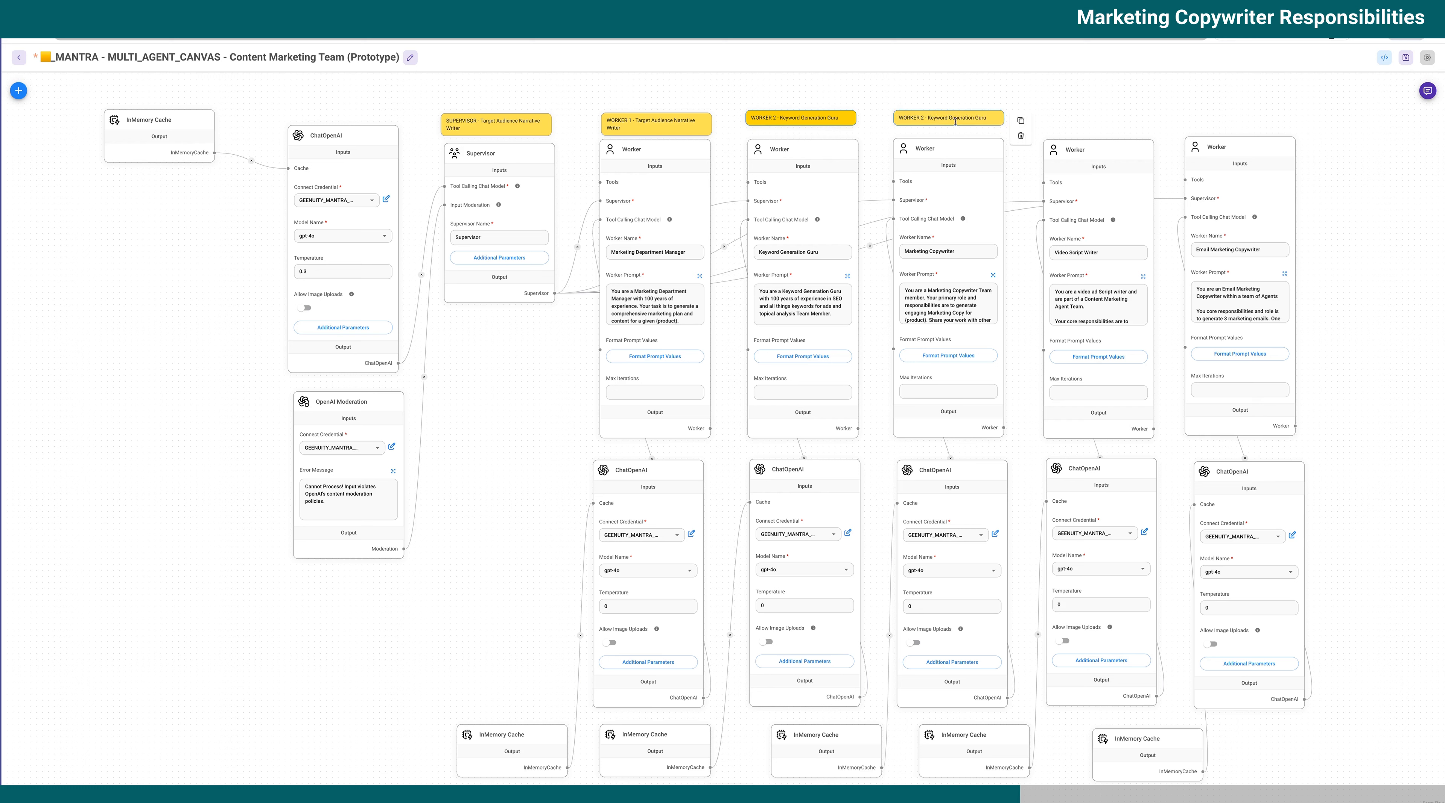
left_click(1020, 120)
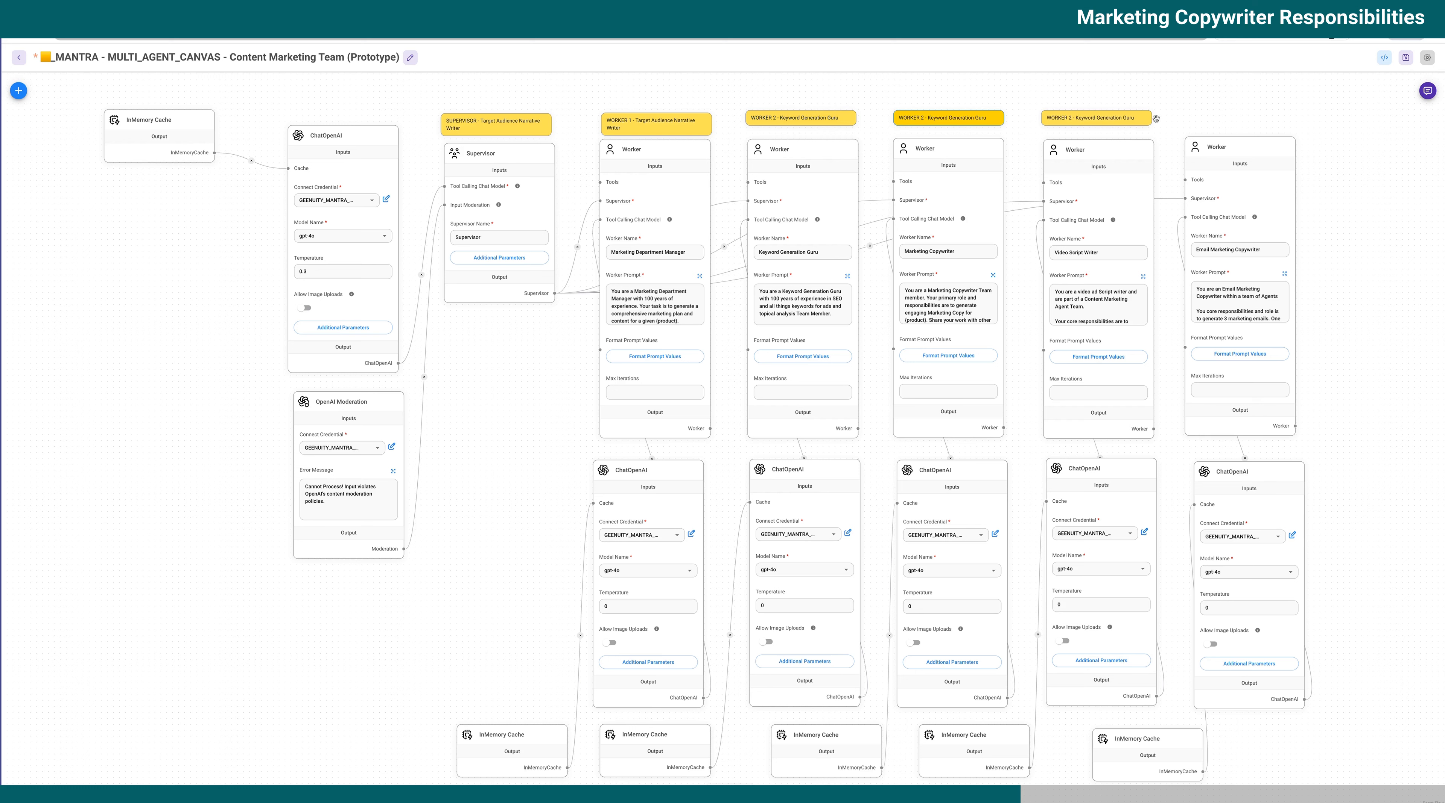
left_click(1168, 122)
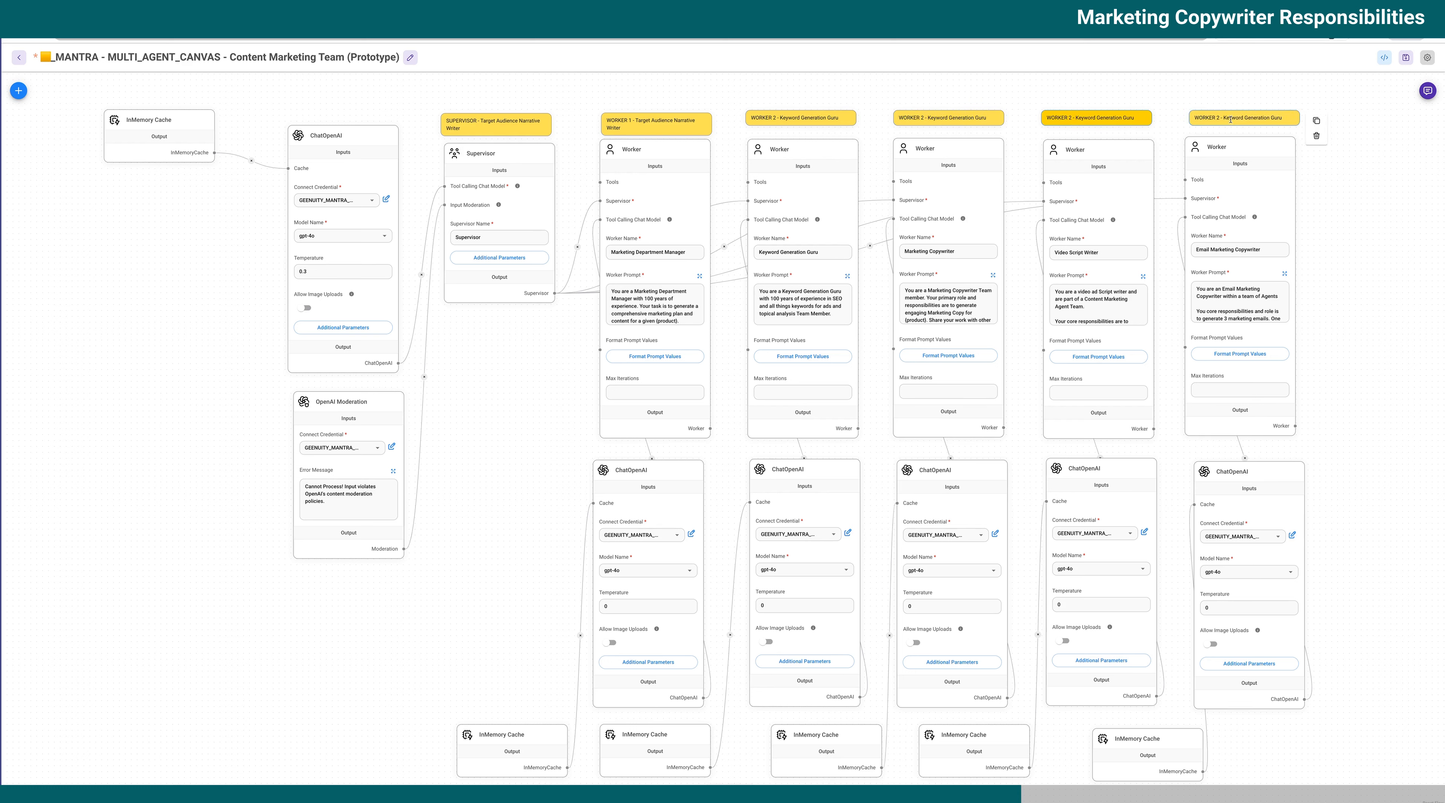
left_click(777, 120)
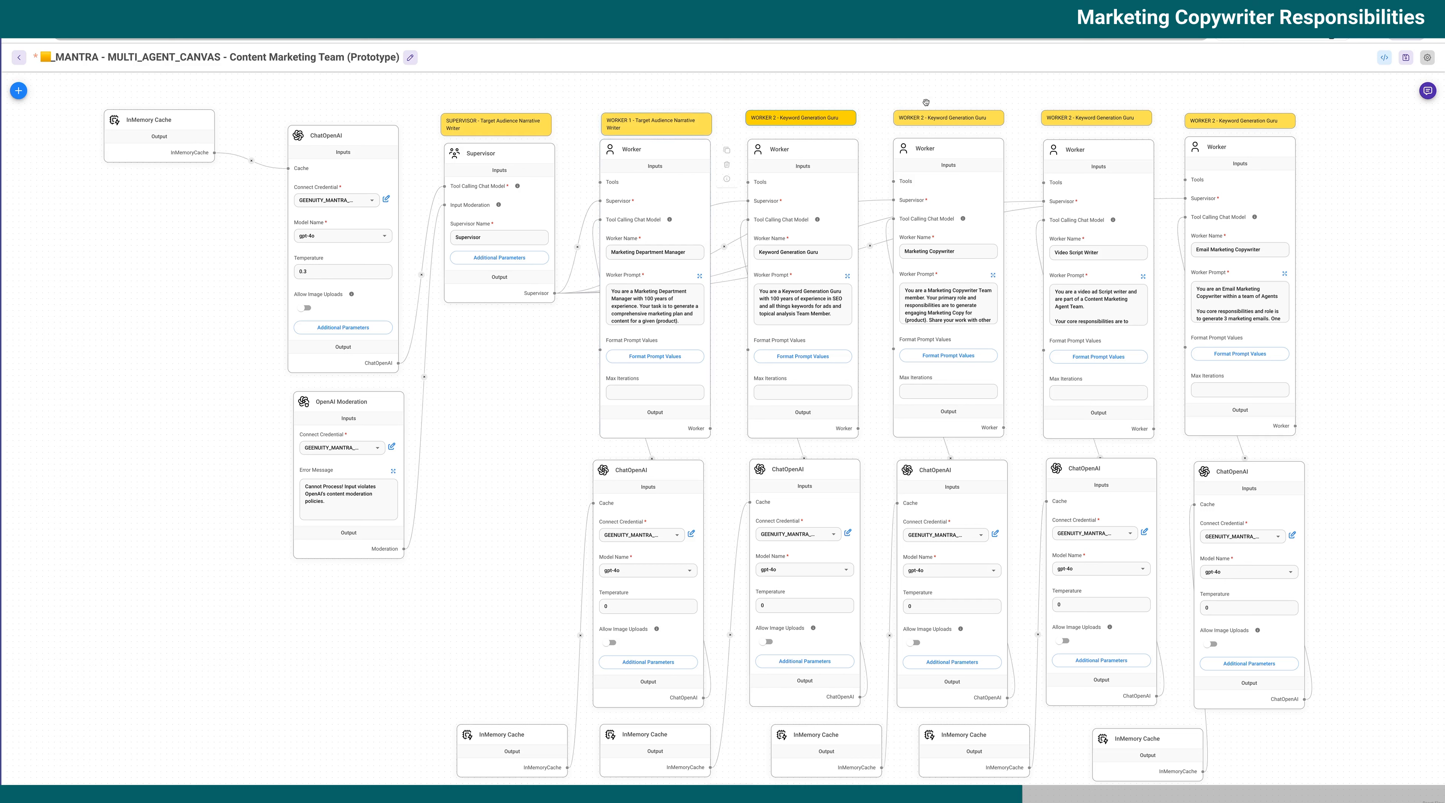
- Change the sticky note above the third worker to "WORKER 3 - Marketing Copywriter"
left_click(902, 125)
key("BackSpace")
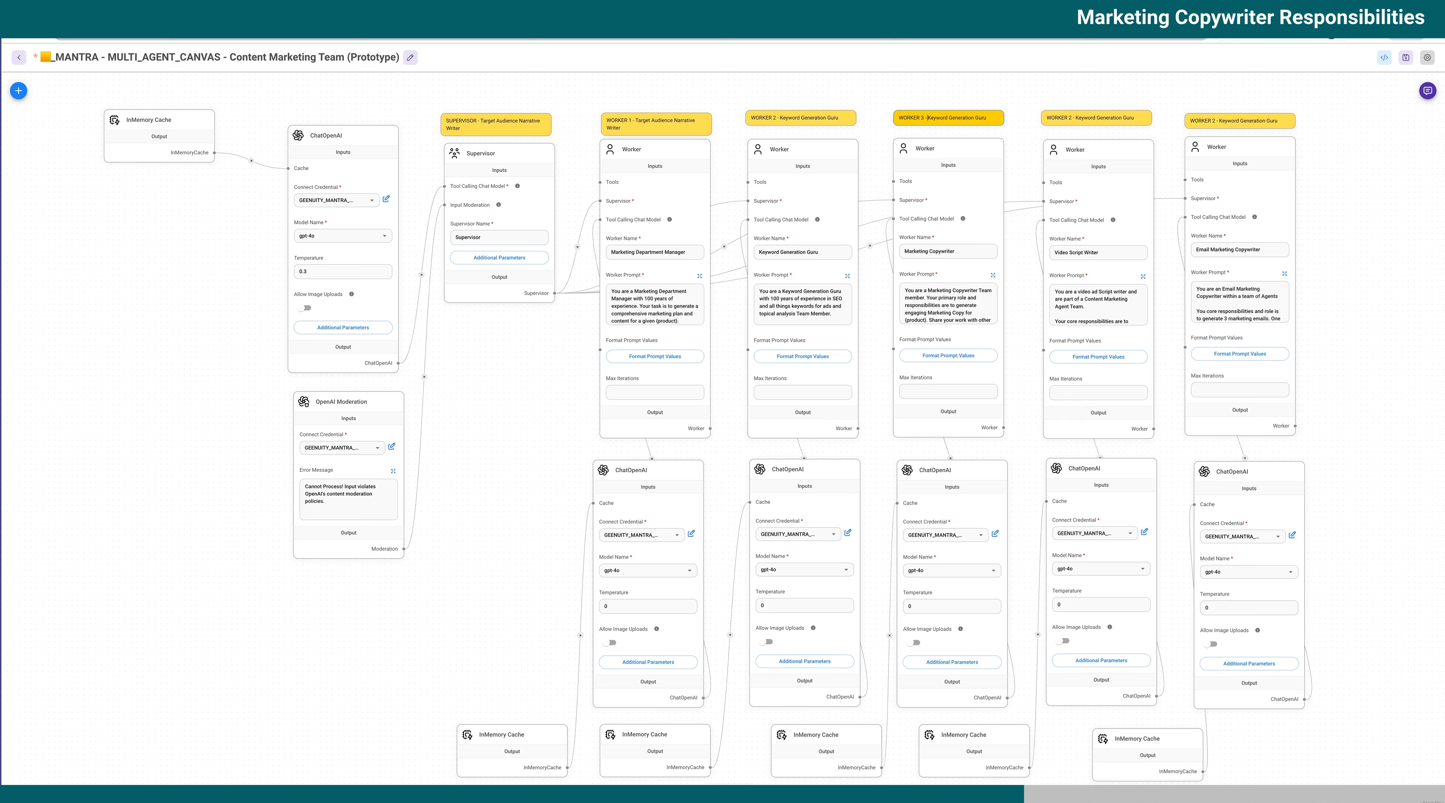
key("alt+shift+Right")
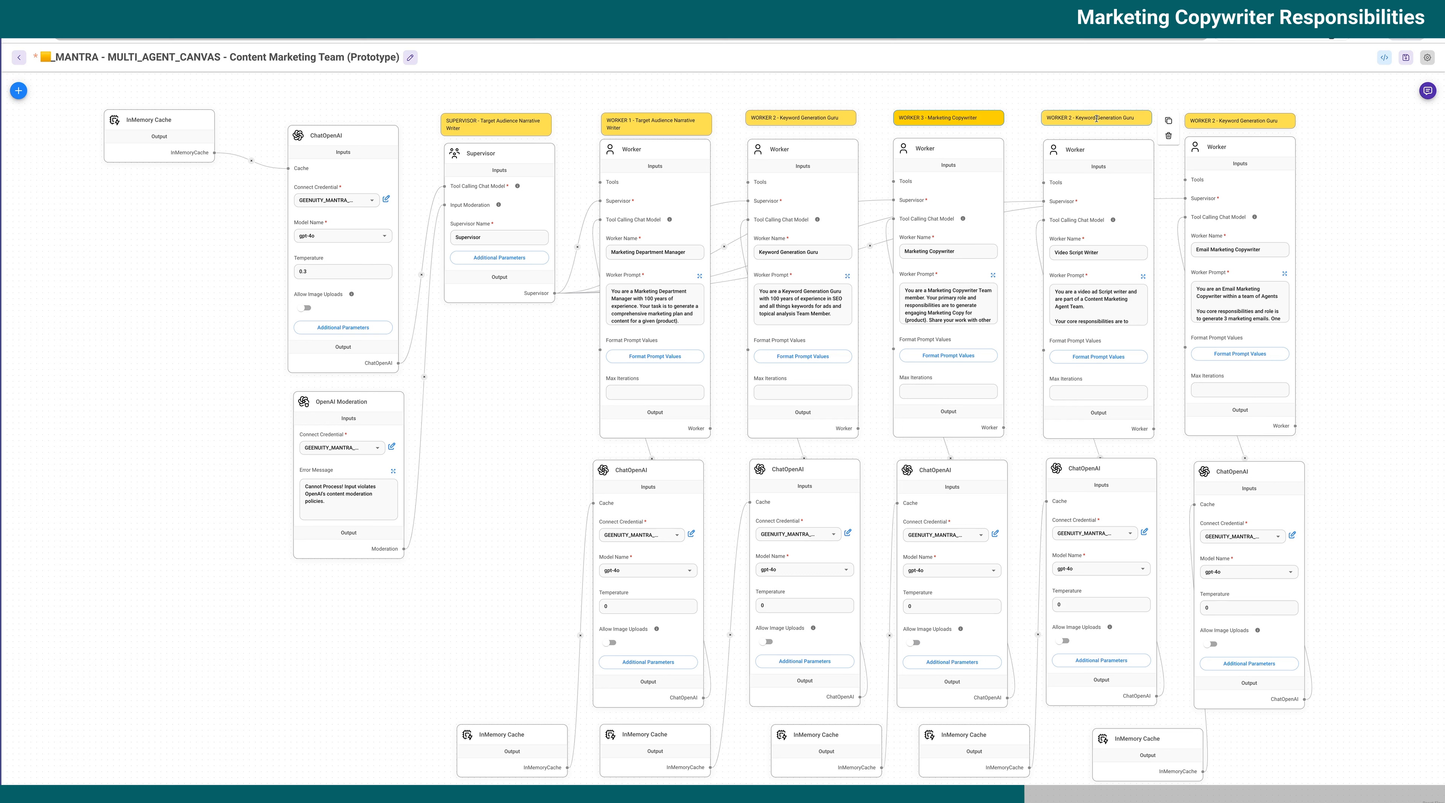
- Change the first worker's sticky note to "WORKER 1 - Marketing Department Manager"
left_click(1096, 119)
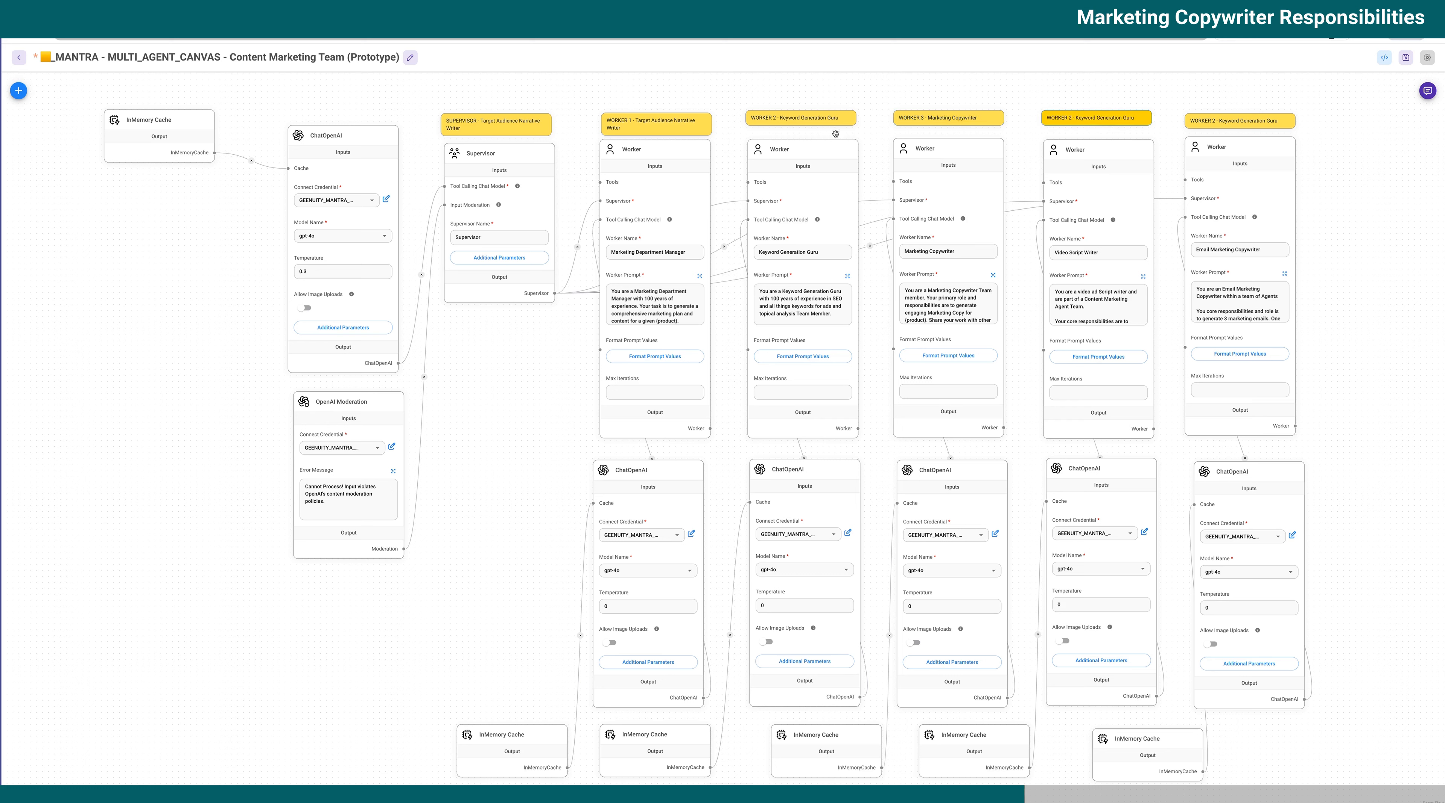
left_click(657, 120)
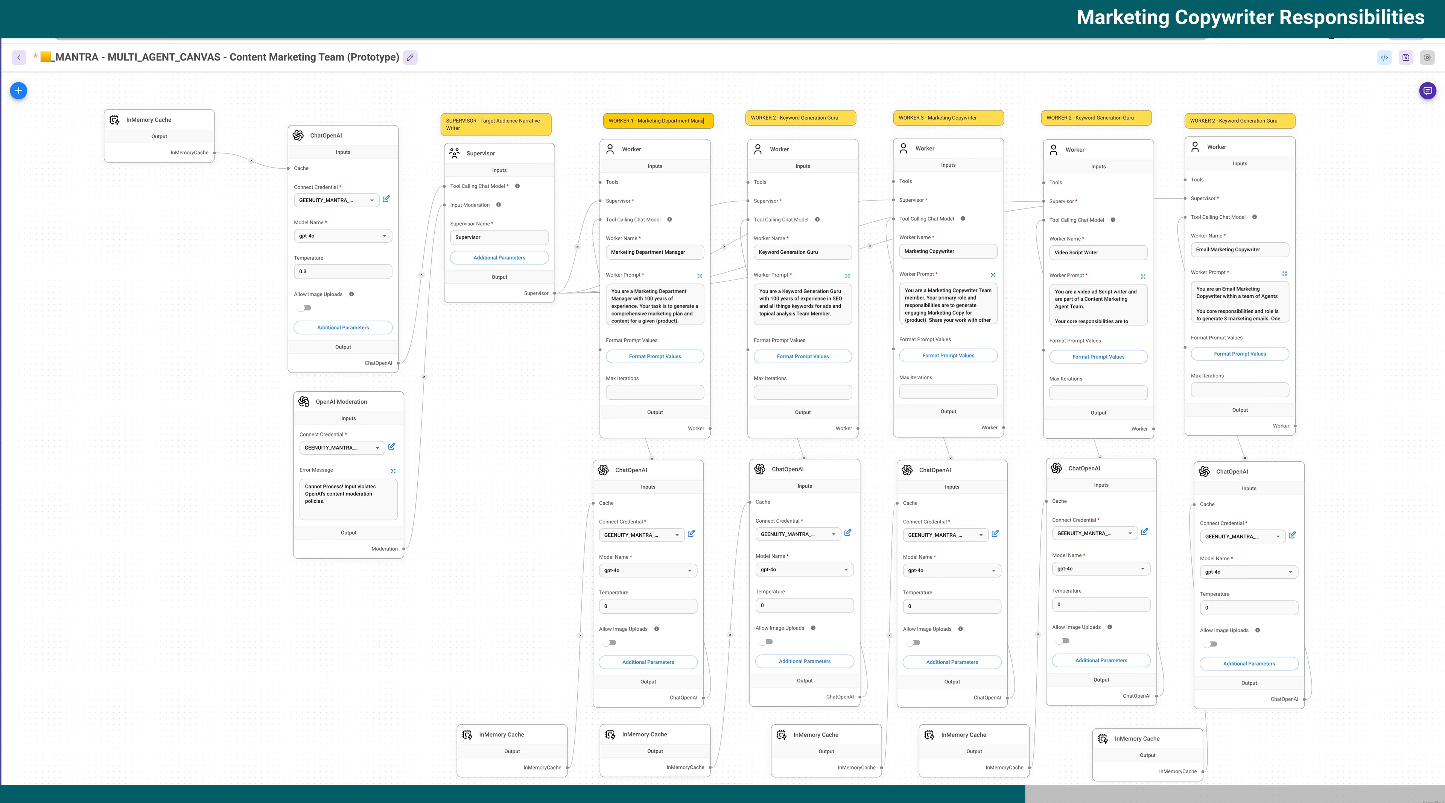
type("ger")
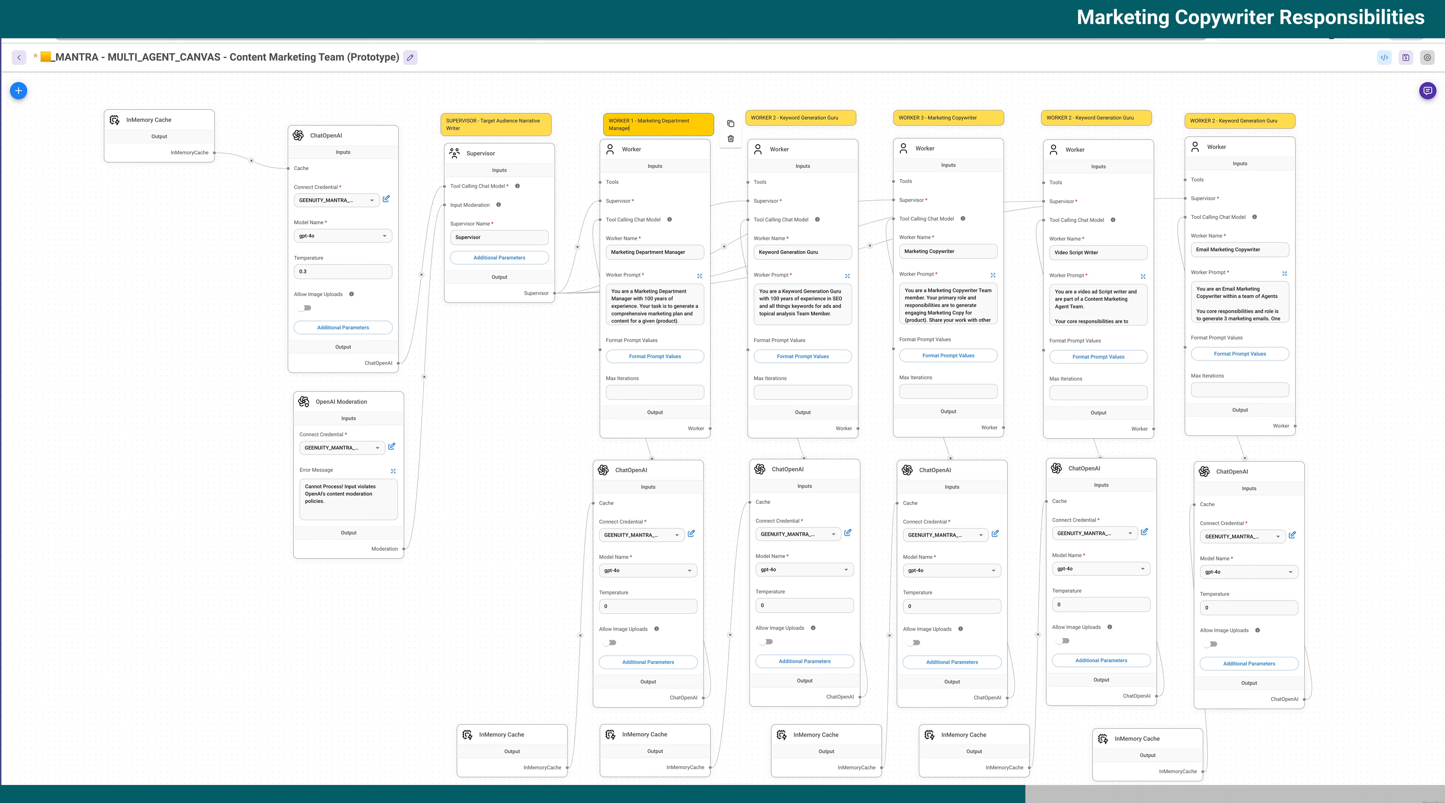
- Change the sticky note above the fourth worker to "WORKER 4 - Video Script Writer"
left_click(1110, 115)
key("Tab")
left_click(1088, 115)
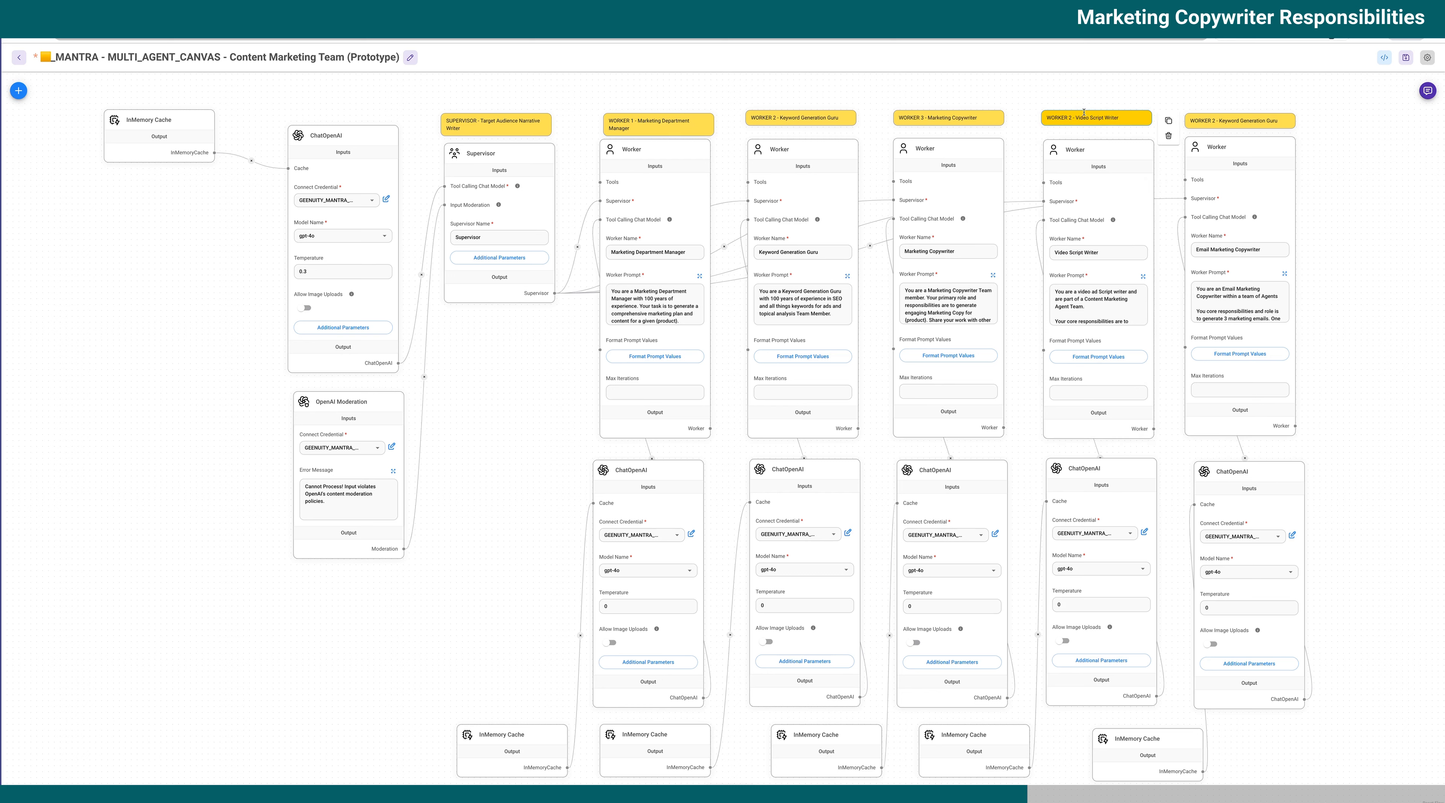
key("BackSpace")
type("4")
- Copy the fifth worker's name and change its sticky note to "WORKER 5 - Email Marketing Copywriter"
left_click(1248, 249)
triple_click(1249, 248)
key("ctrl+c")
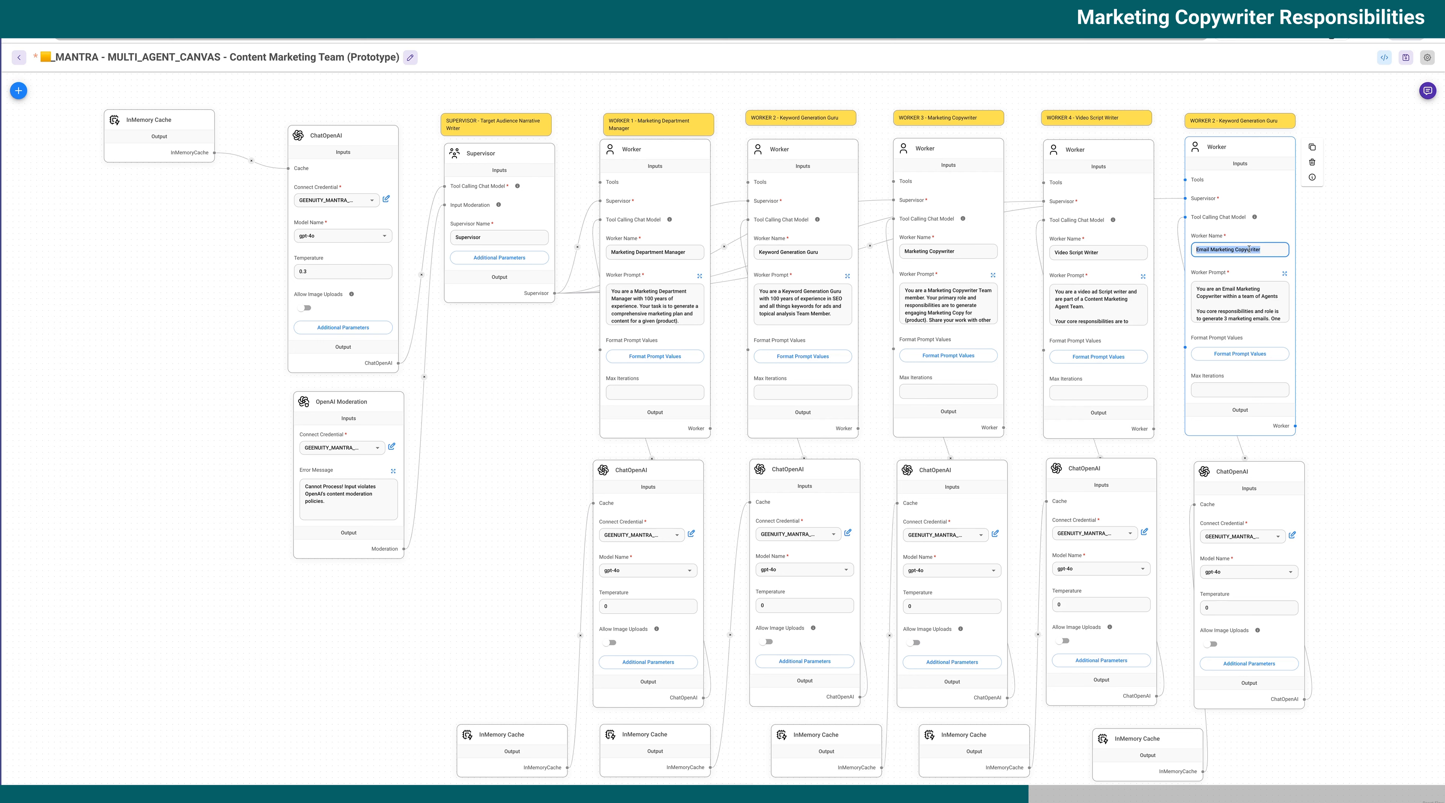
left_click(1215, 120)
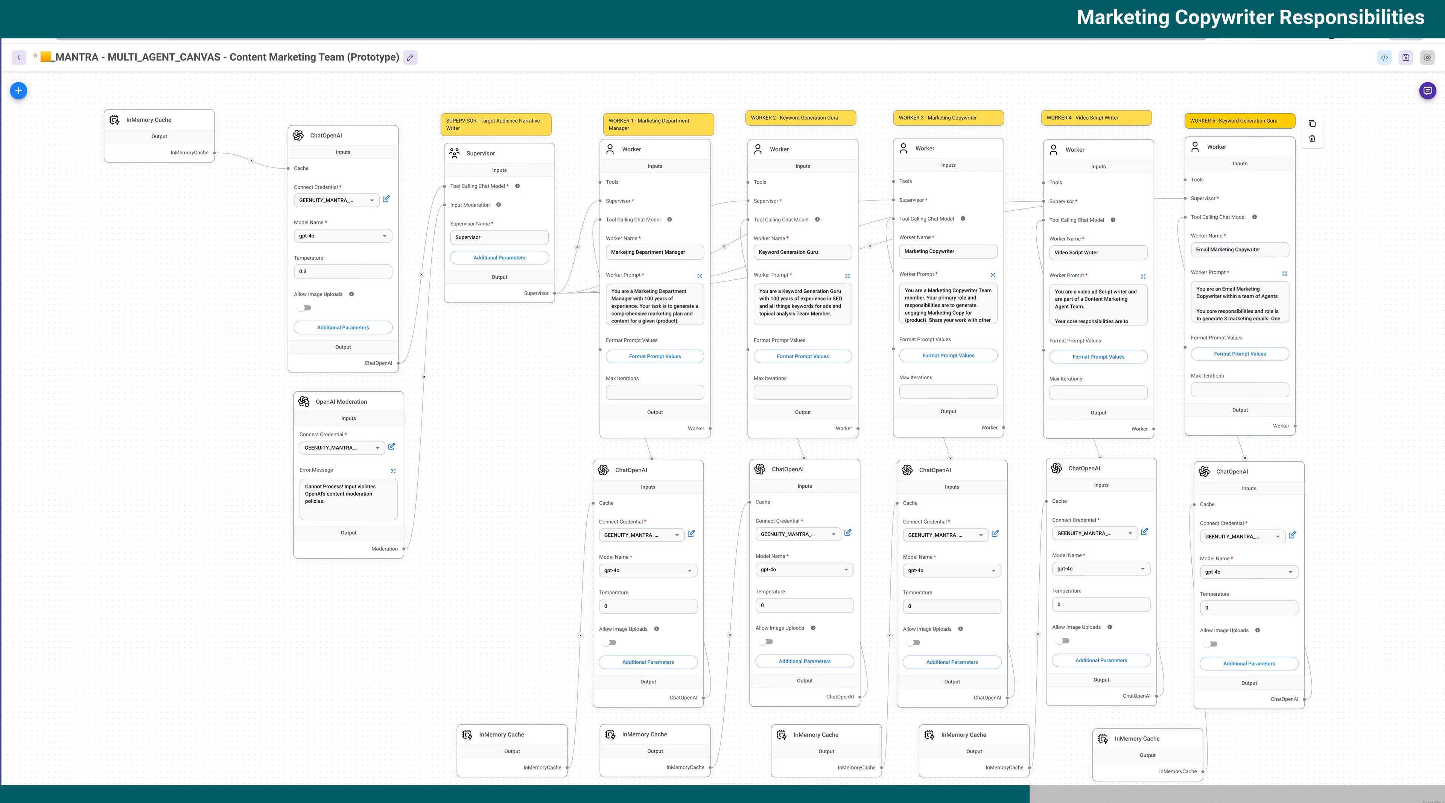
left_click_drag(1219, 120, 1278, 121)
key("ctrl+v")
scroll(970, 233, "down", 1)
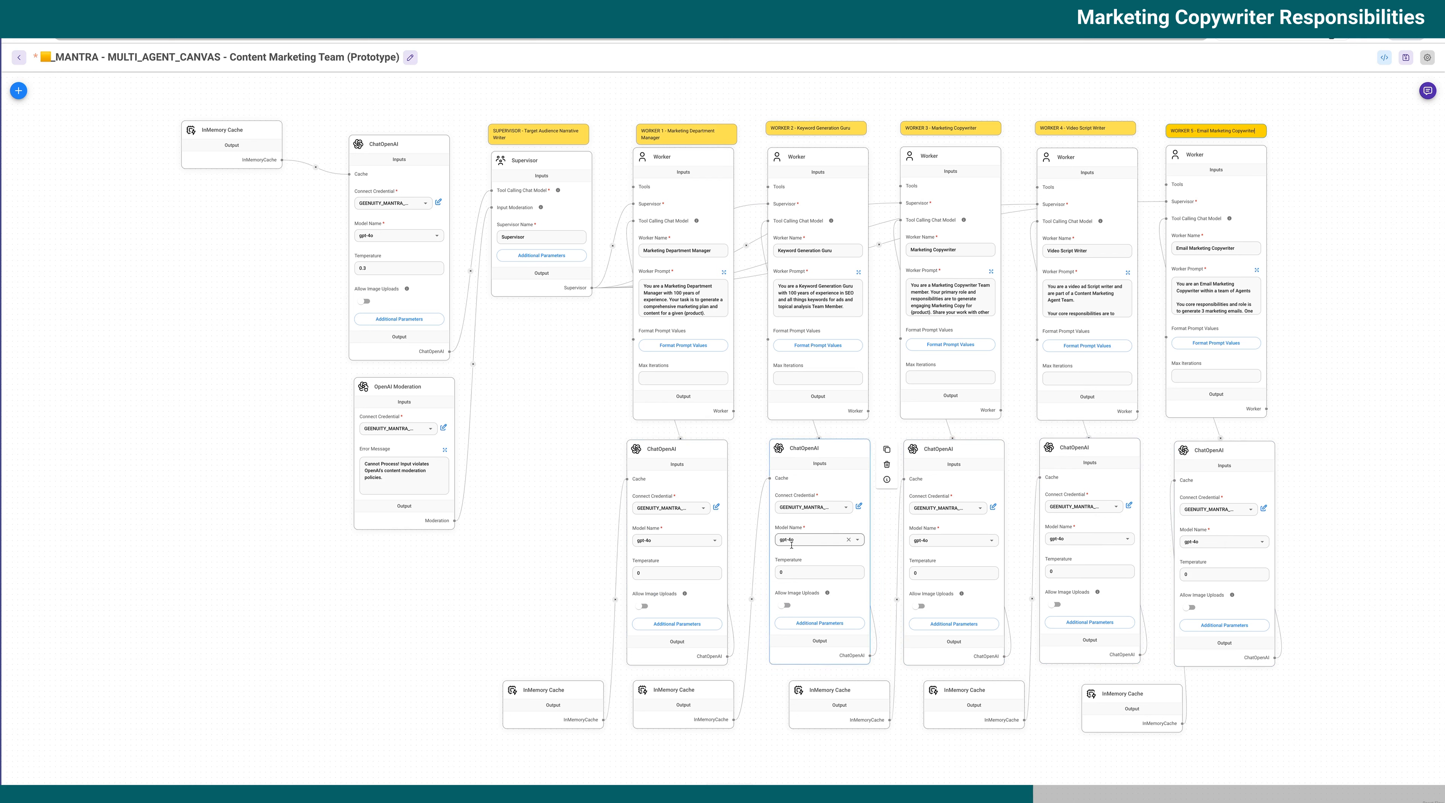
- Set the Temperature of the first worker's ChatOpenAI to 0.3 and save the flow
left_click(656, 574)
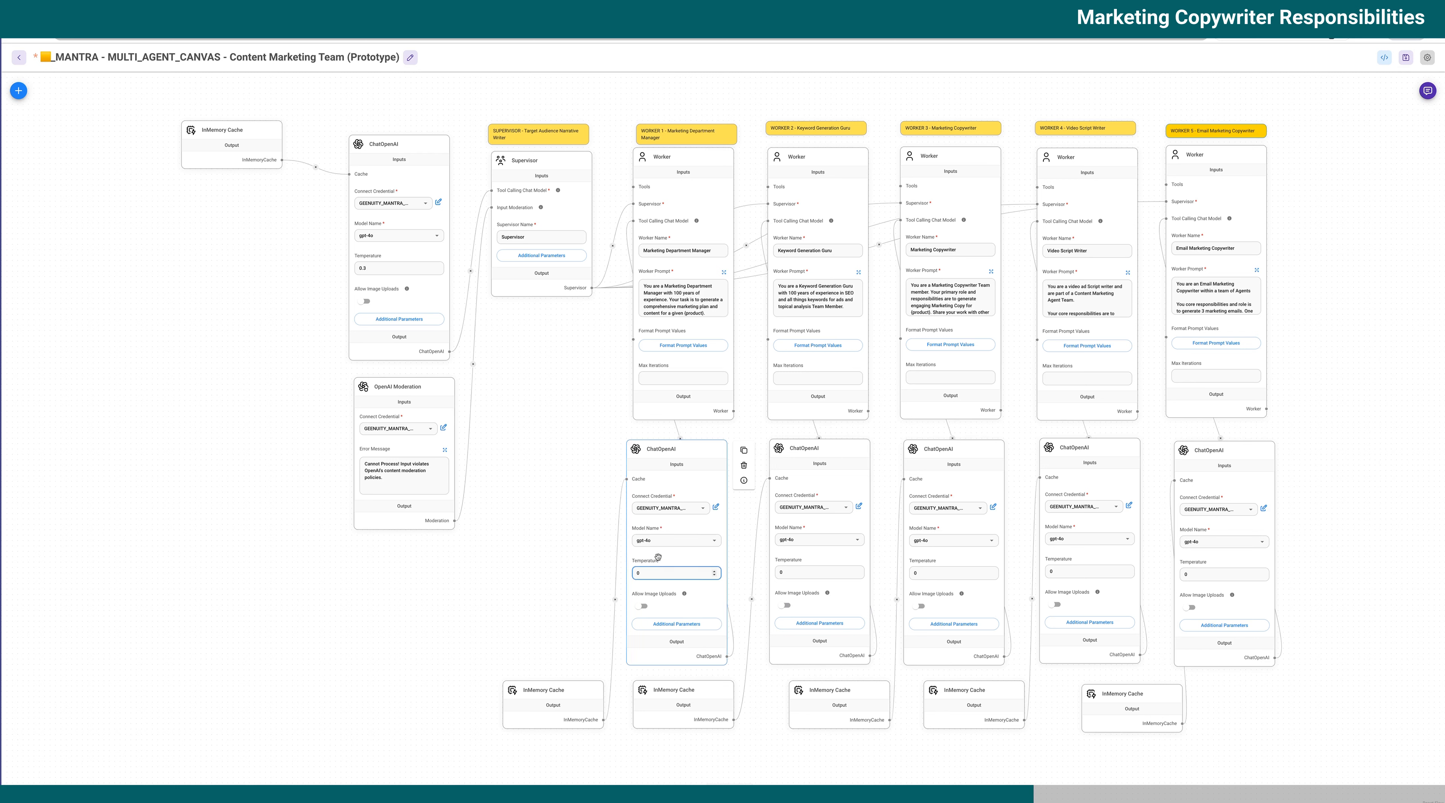
left_click(587, 520)
scroll(584, 420, "down", 1)
left_click_drag(585, 416, 574, 447)
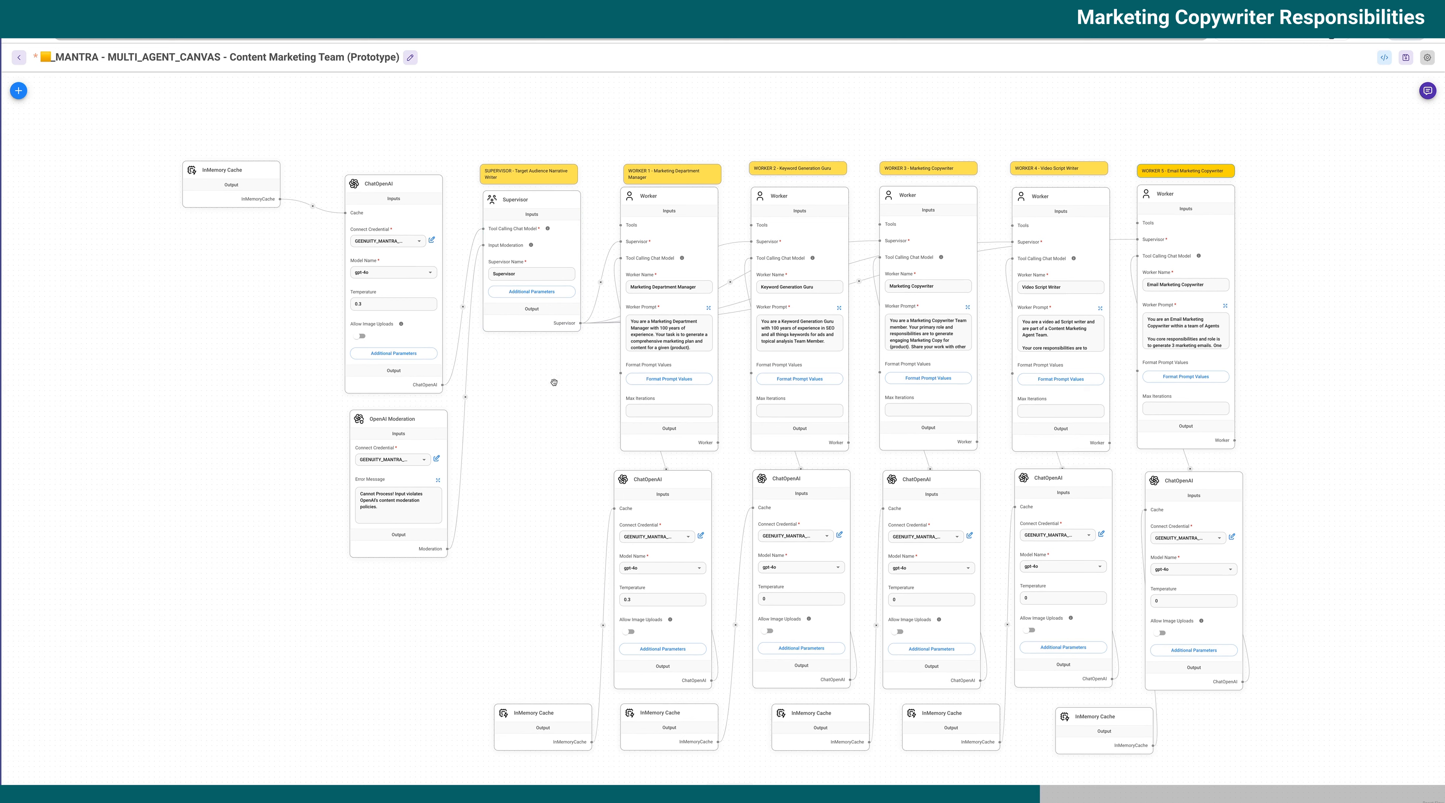
mouse_move(1163, 518)
mouse_move(1058, 530)
key("ctrl+s")
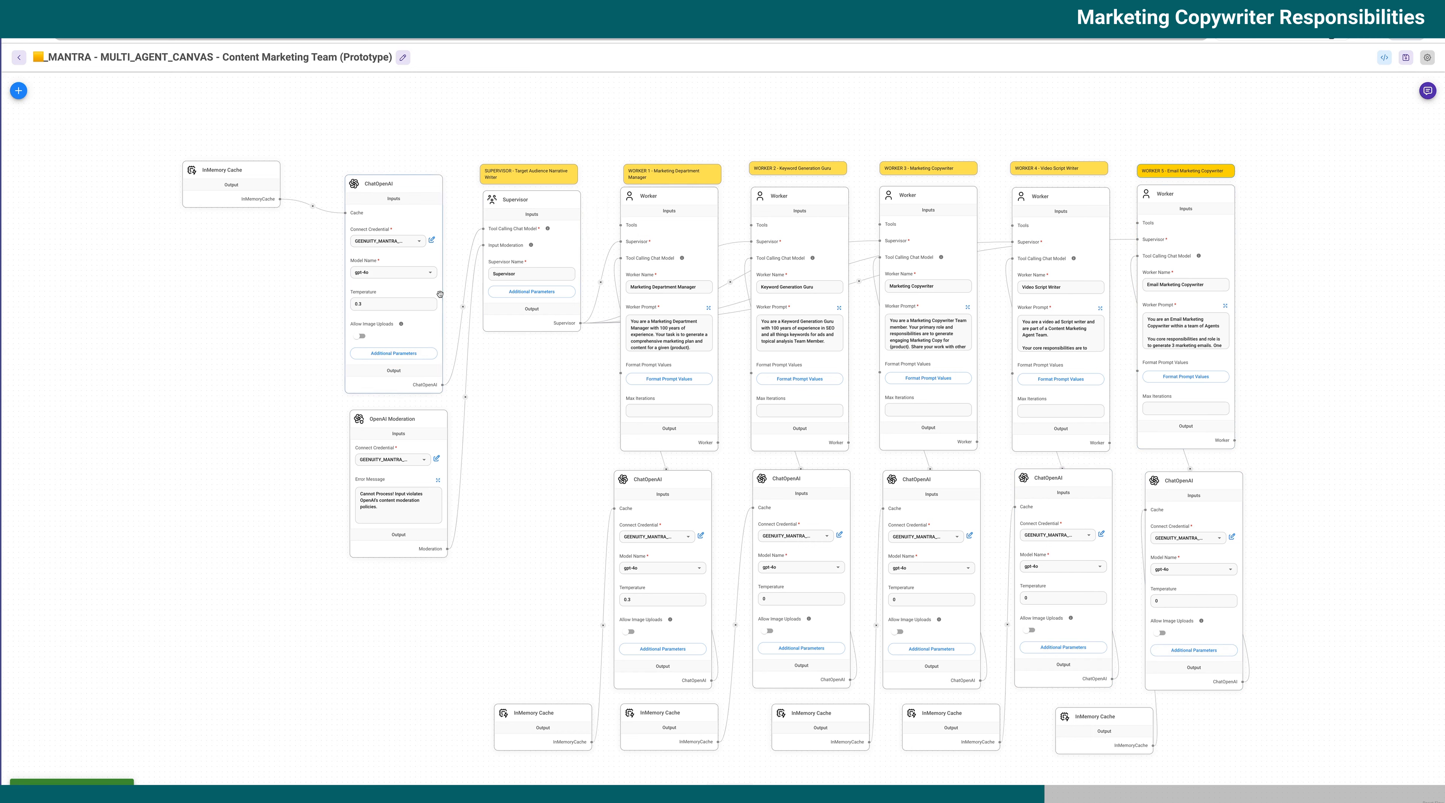
- Review the additional parameters of the supervisor's ChatOpenAI, close them and save the flow
left_click(384, 354)
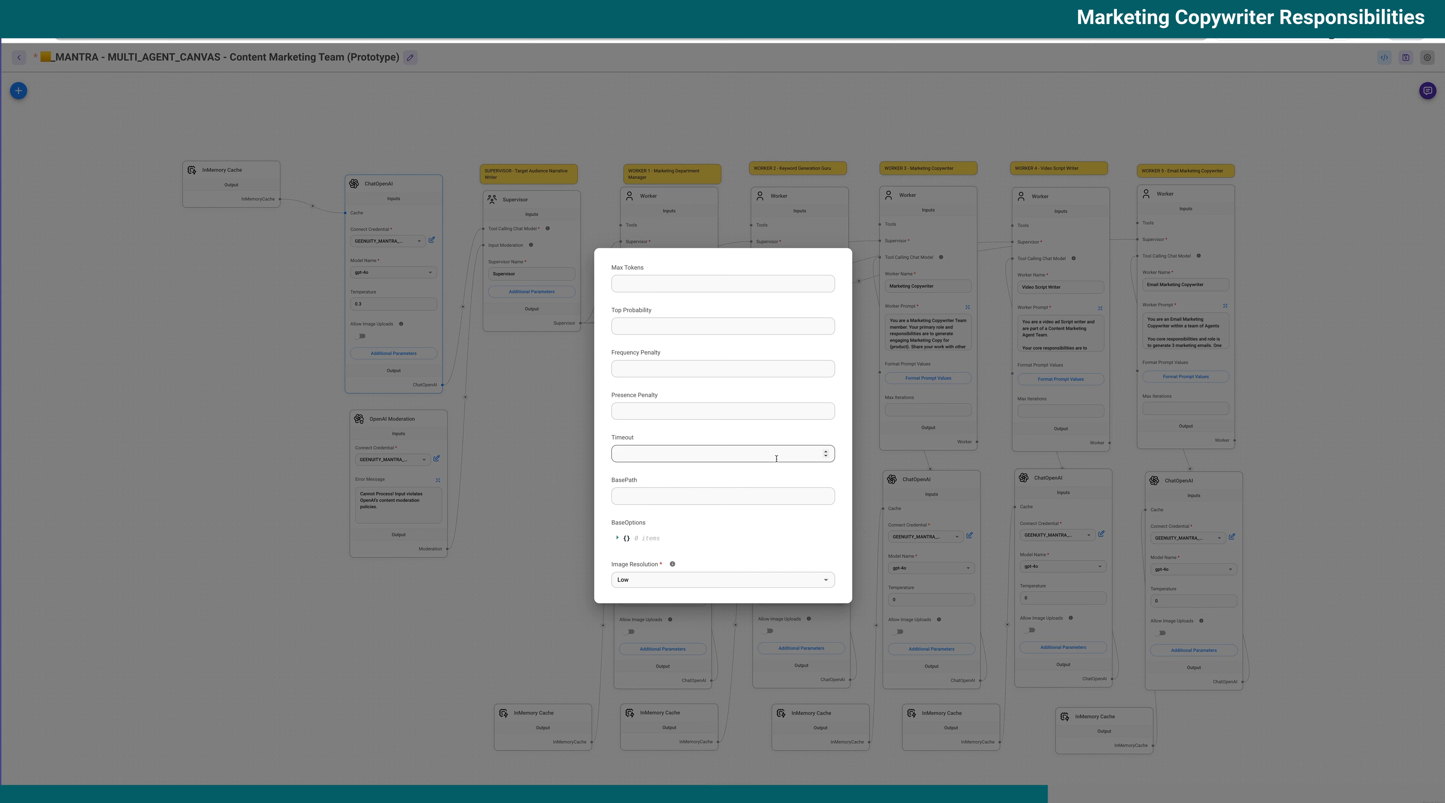
left_click(584, 389)
left_click(1405, 57)
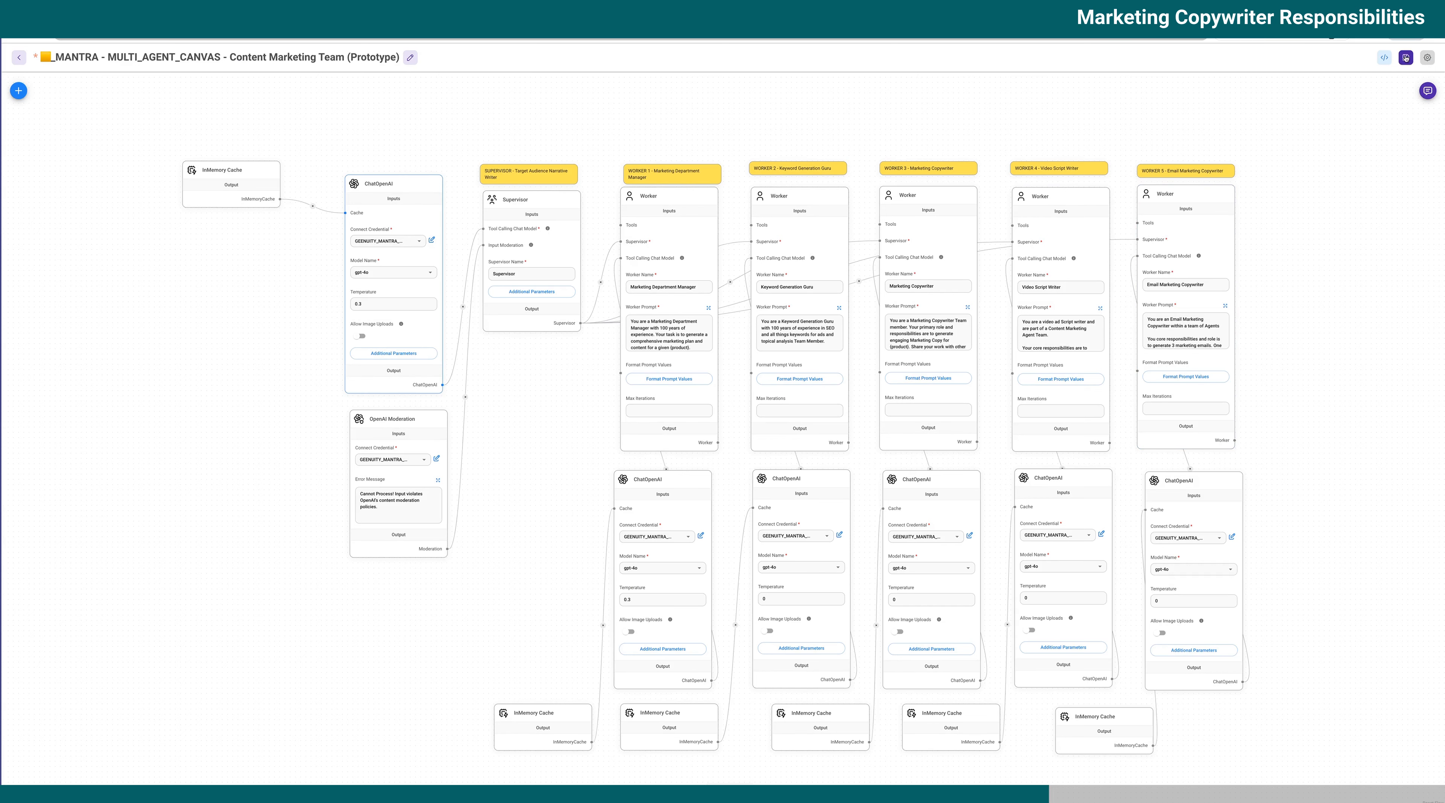
- Examine the Format Prompt Values of the Marketing Department Manager worker
left_click(664, 380)
mouse_move(739, 445)
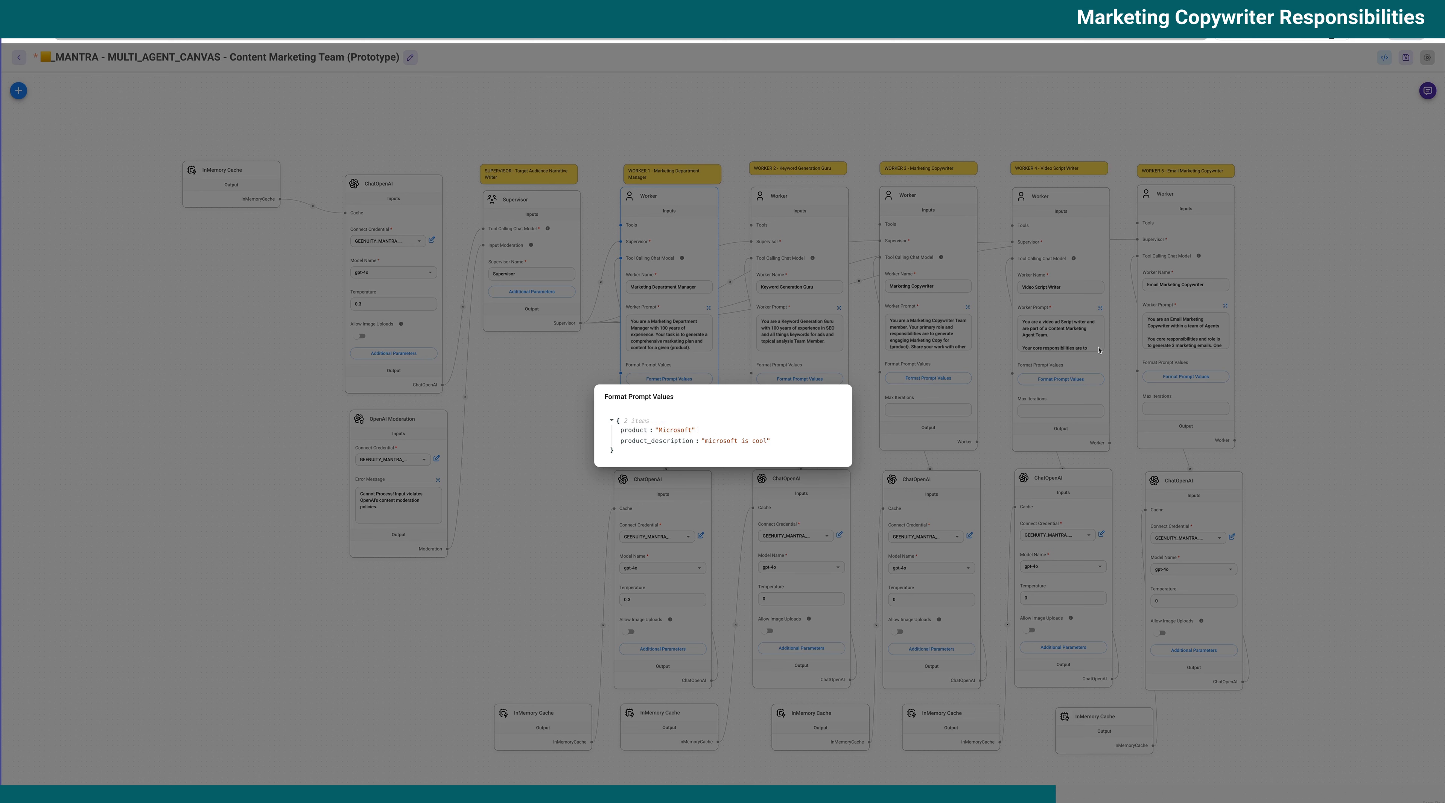
left_click(528, 381)
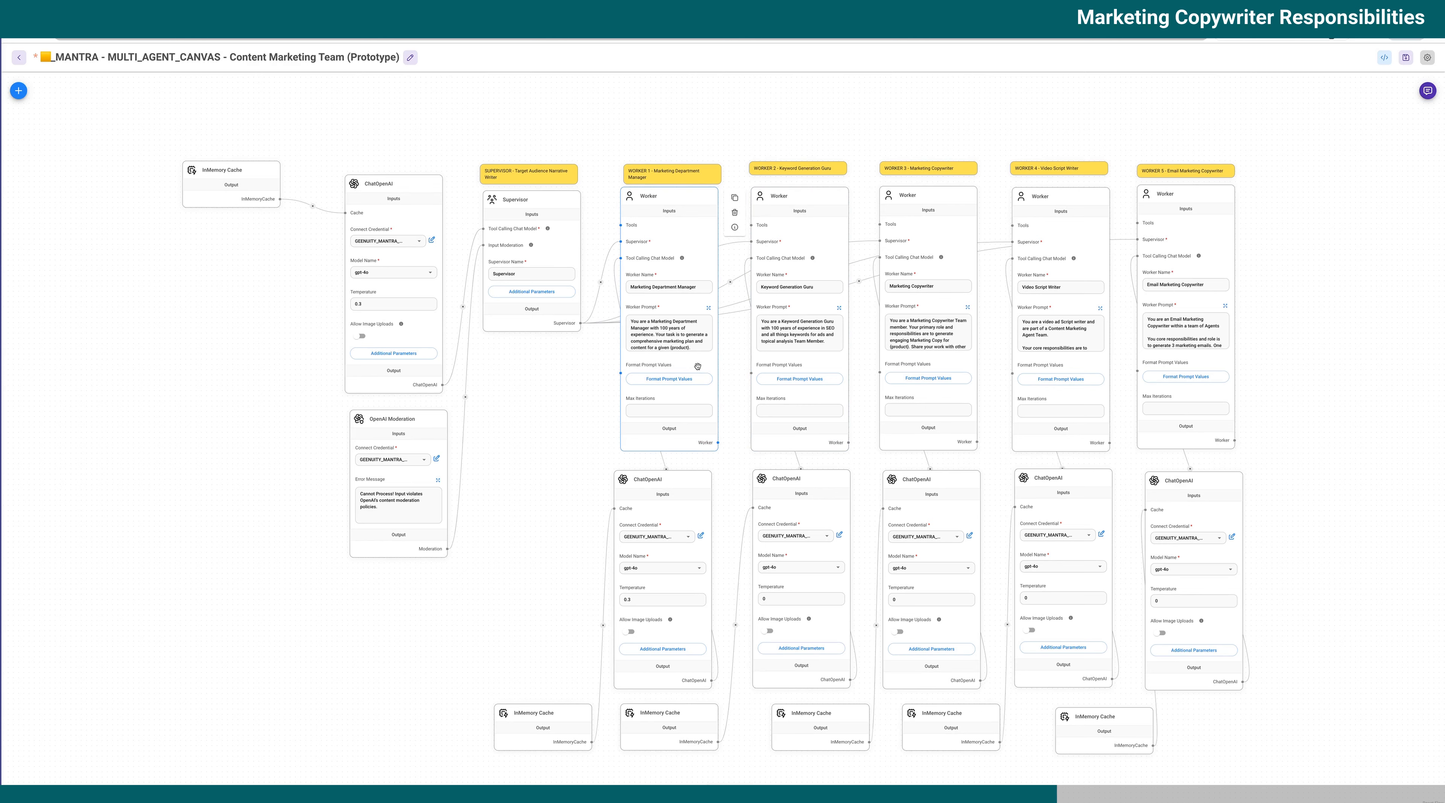
left_click(689, 380)
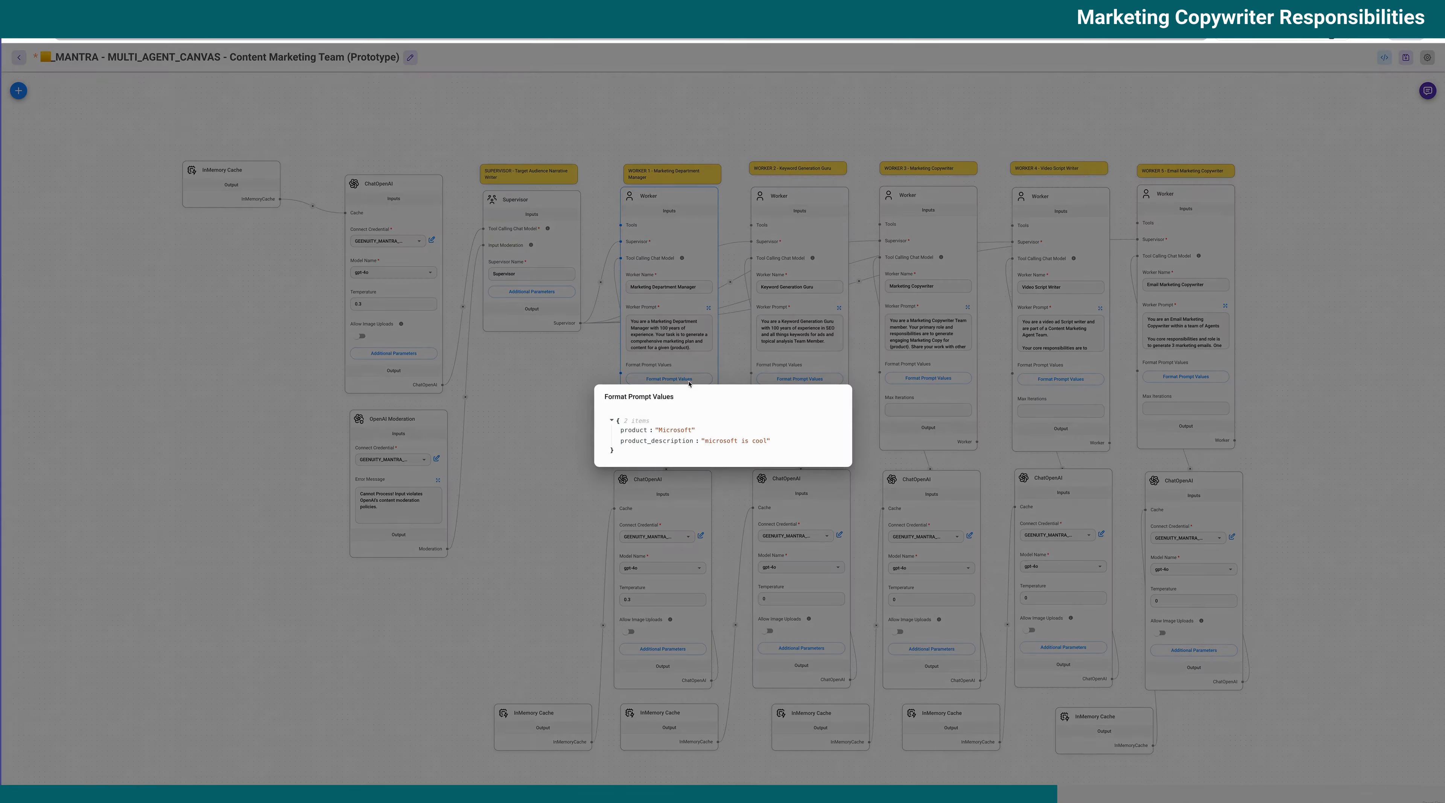
left_click(561, 441)
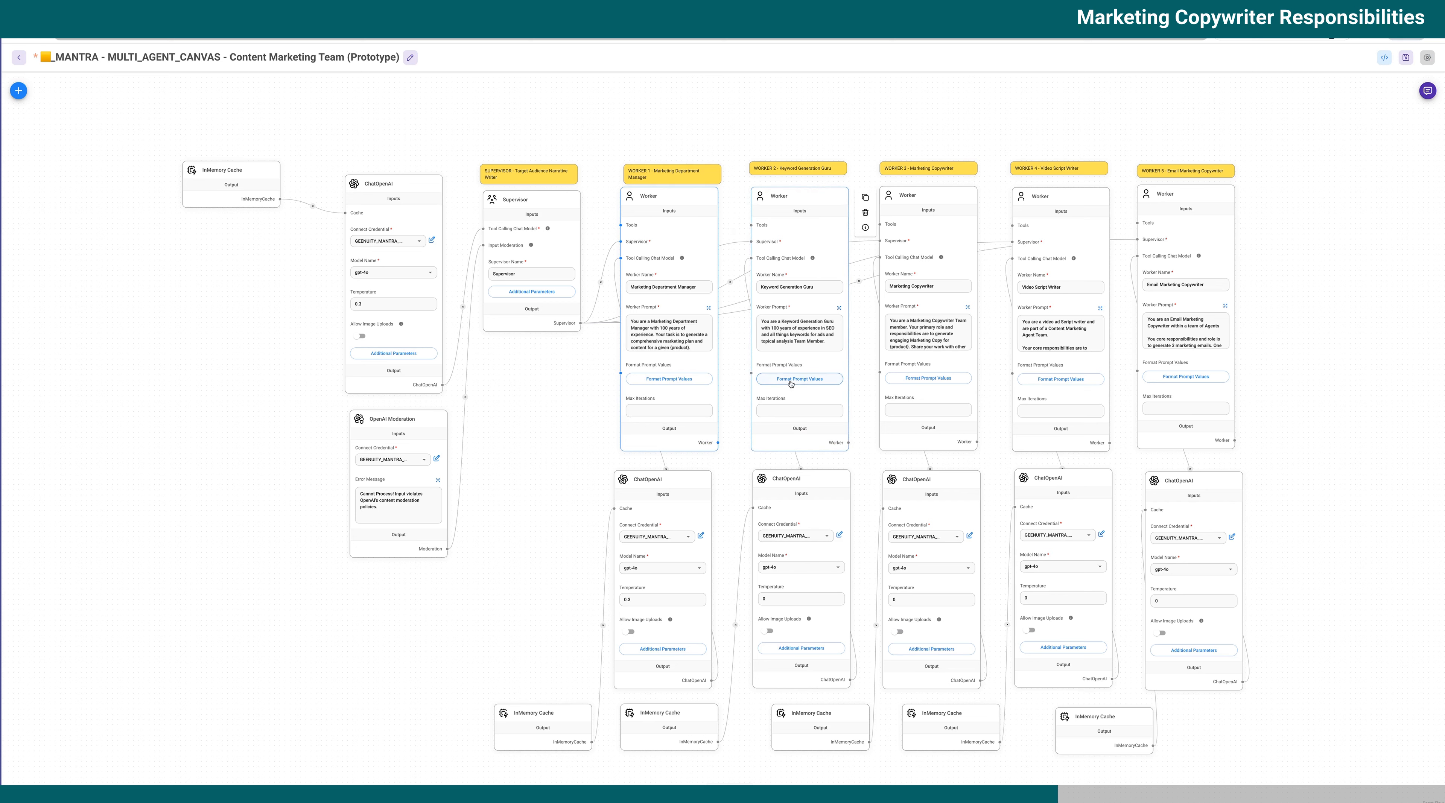
- Set the product value to "Microsoft" in the Keyword Generation Guru's Format Prompt Values and save the flow
left_click(789, 380)
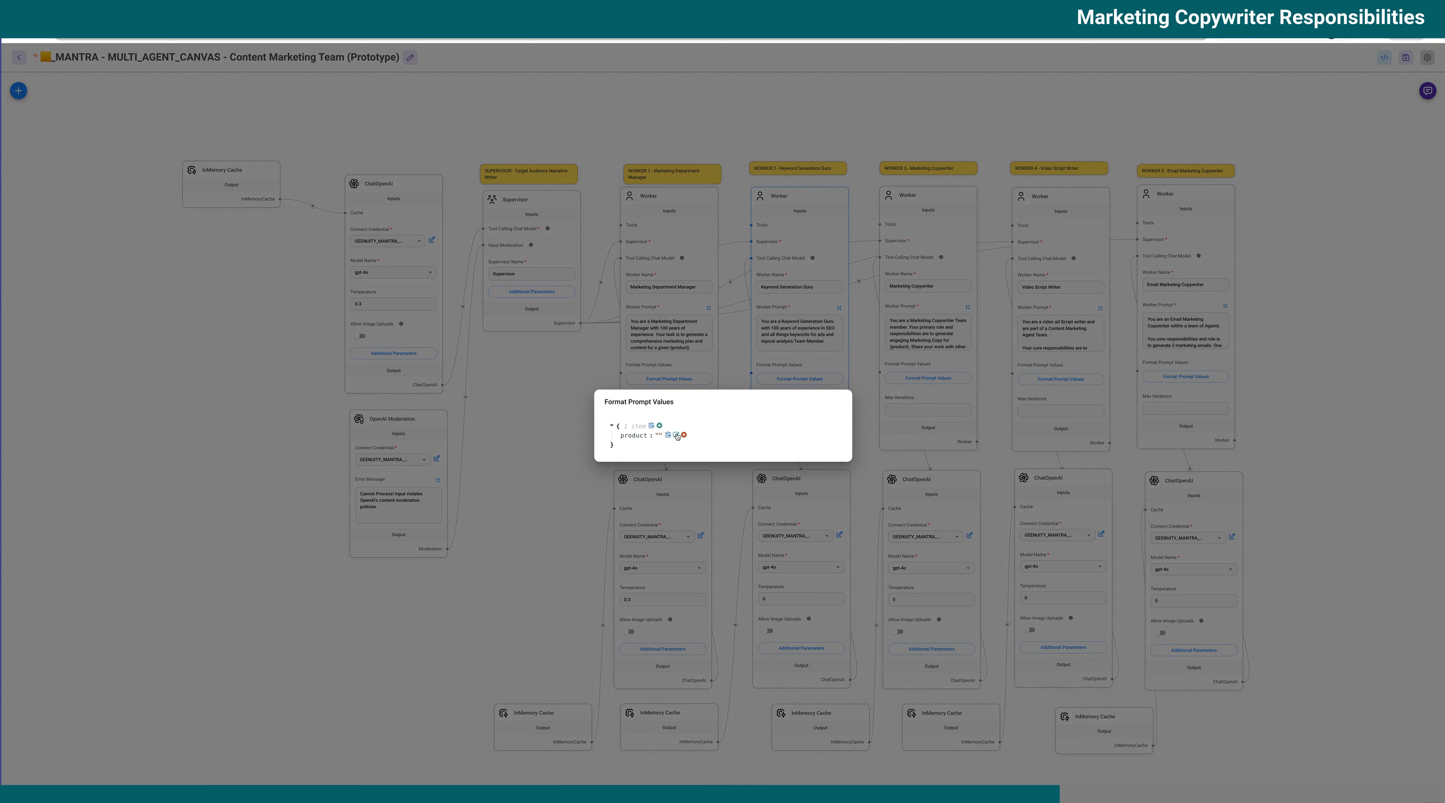
left_click(674, 436)
left_click(706, 438)
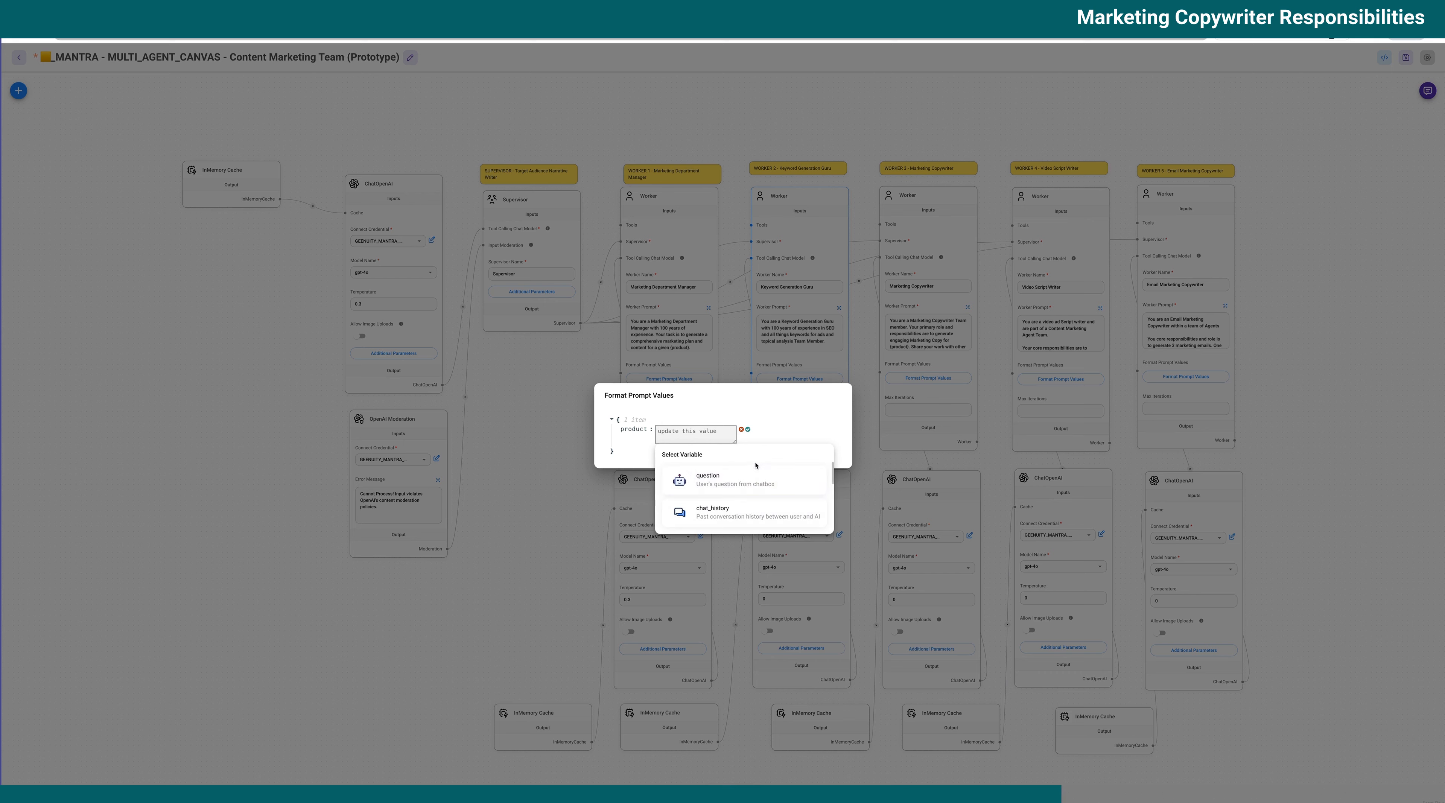
left_click(689, 438)
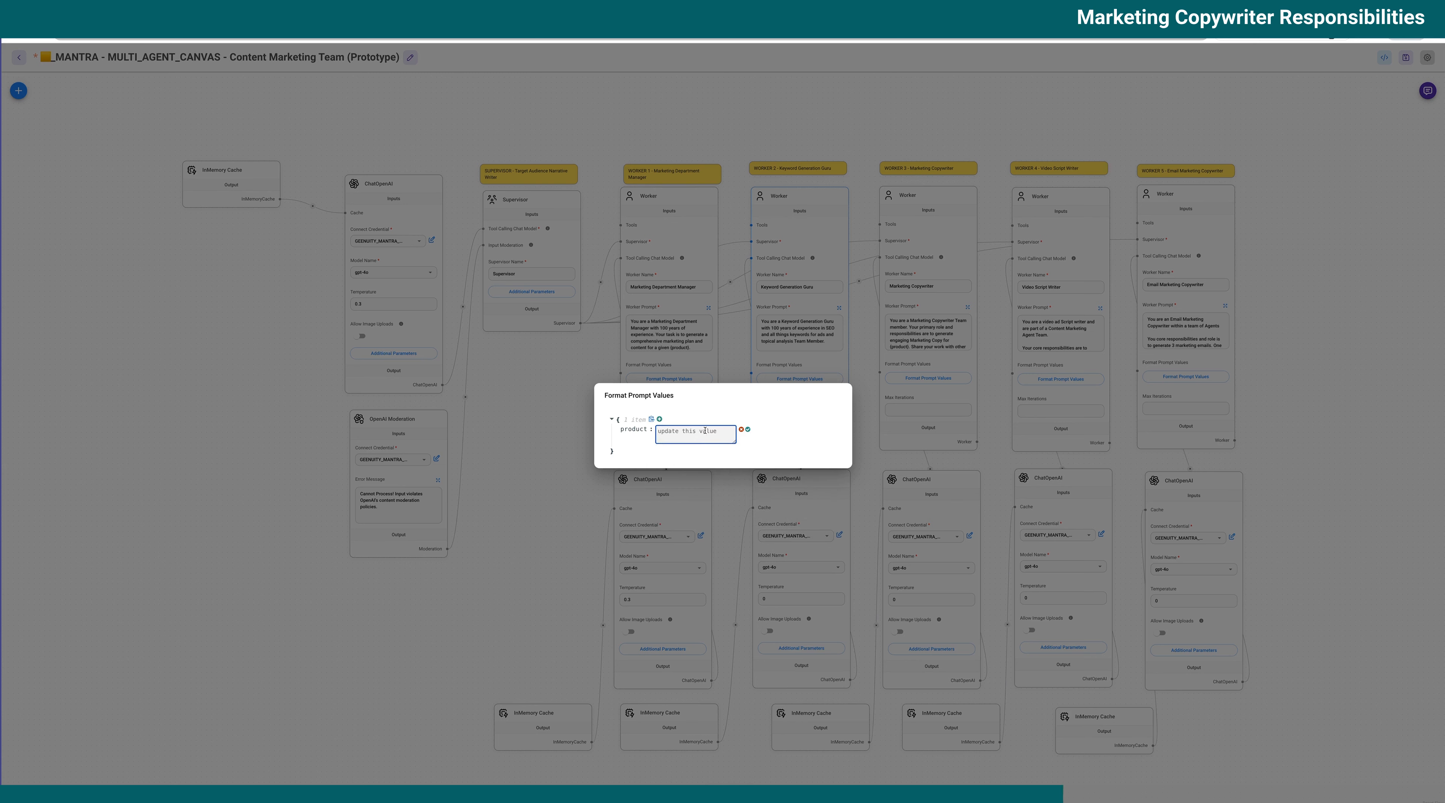
type("Microsoft")
left_click(747, 431)
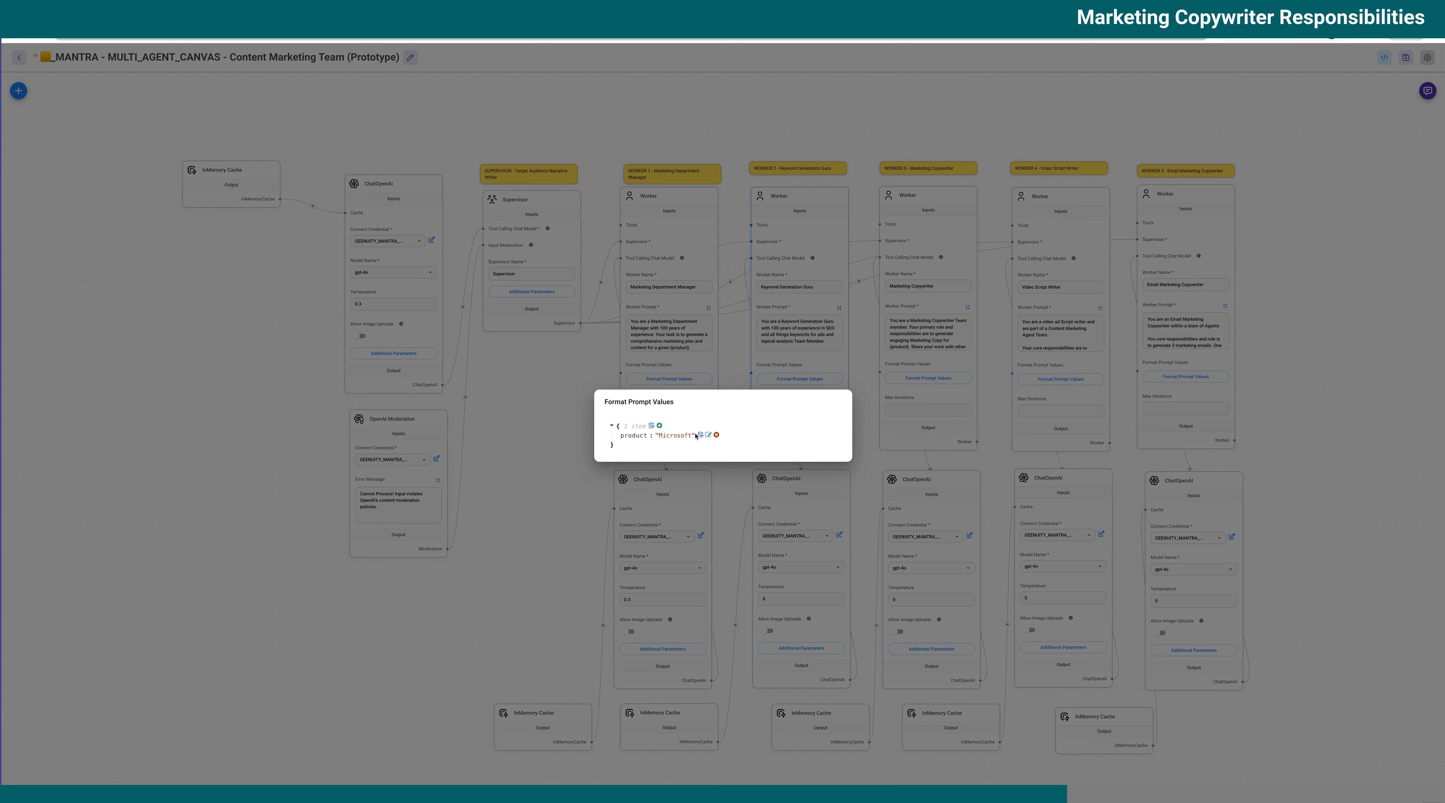
left_click(1318, 134)
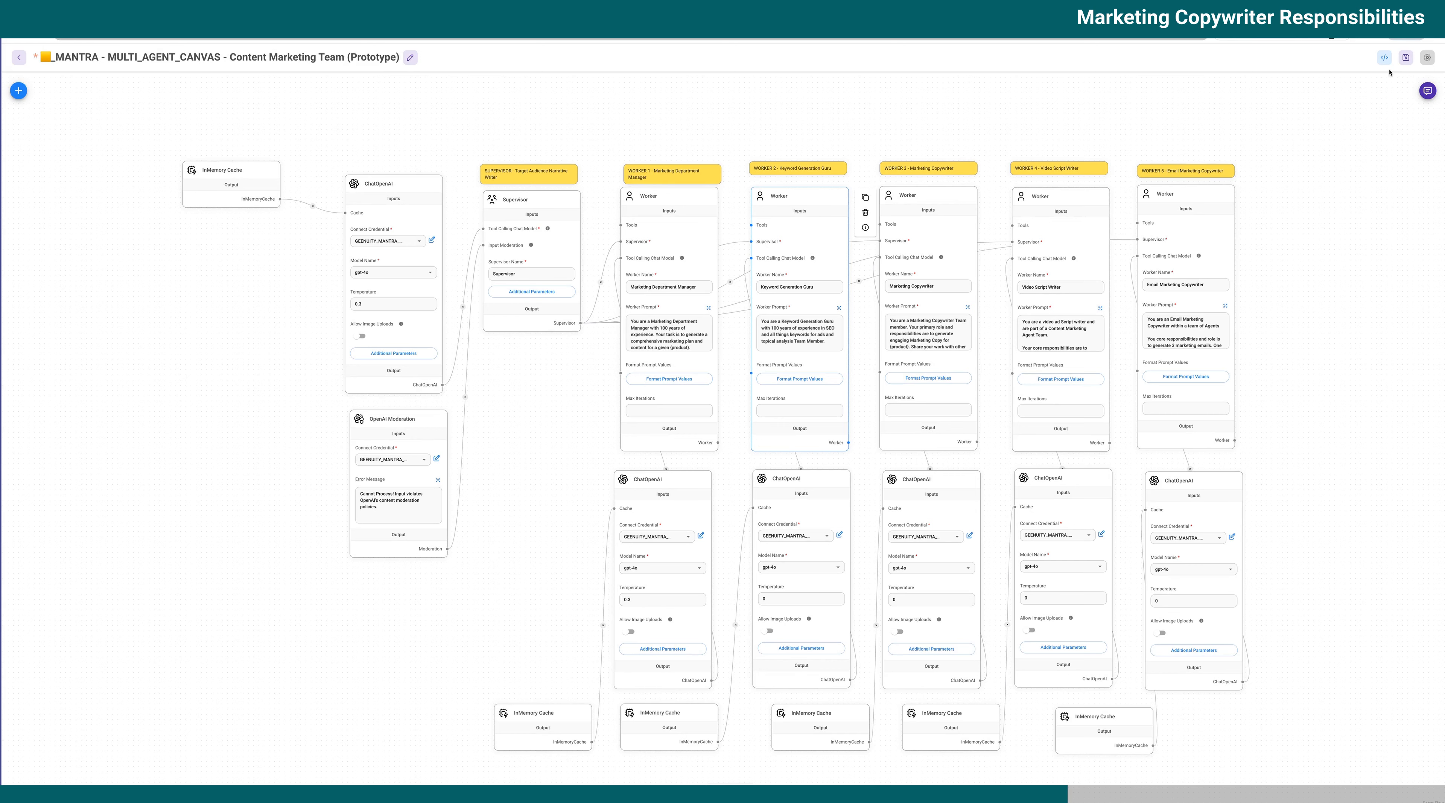
left_click(1405, 57)
- Check the Email Marketing Copywriter's Format Prompt Values, turn "product" in its Worker Prompt into the variable {product}, and save the prompt
left_click_drag(1060, 379, 1063, 381)
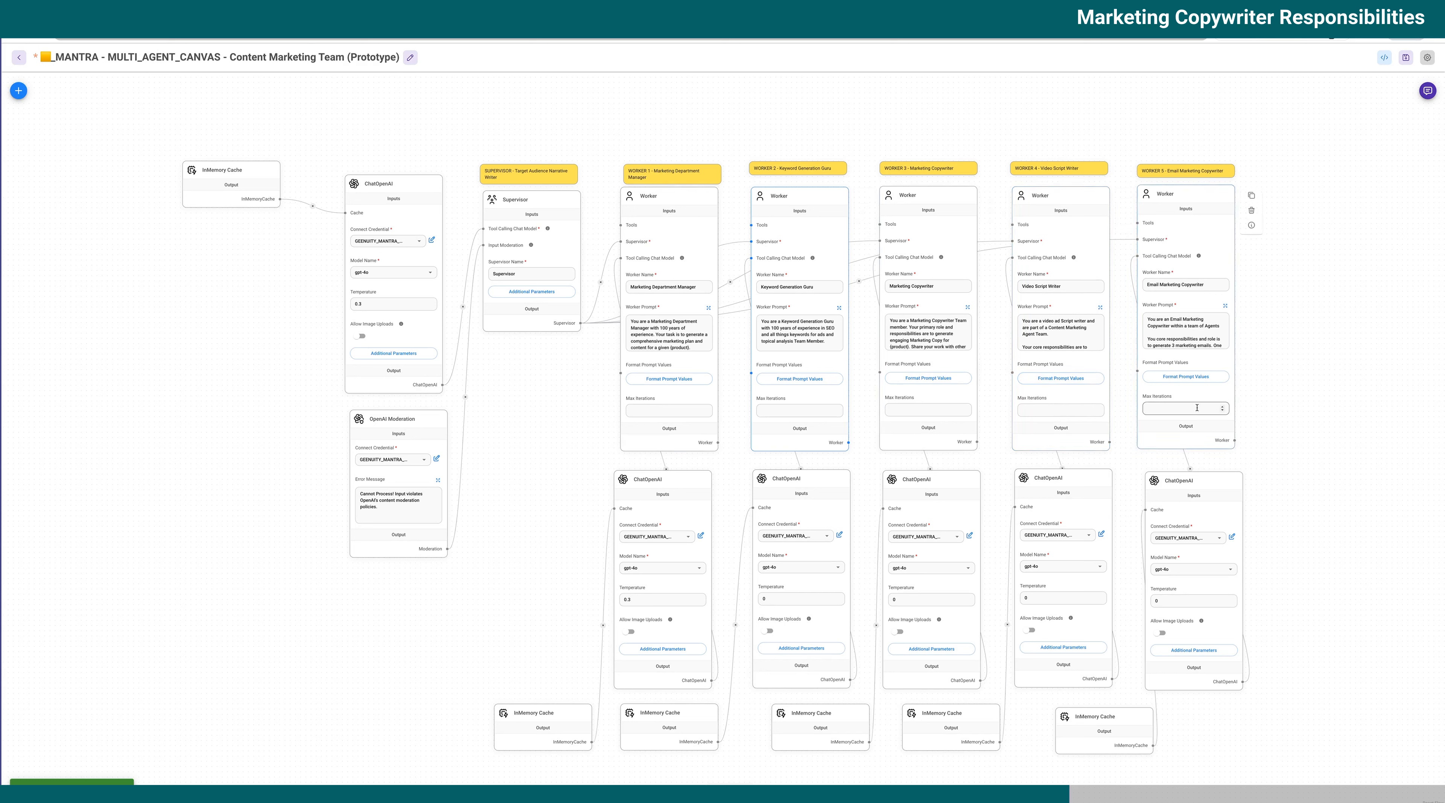
left_click(1185, 377)
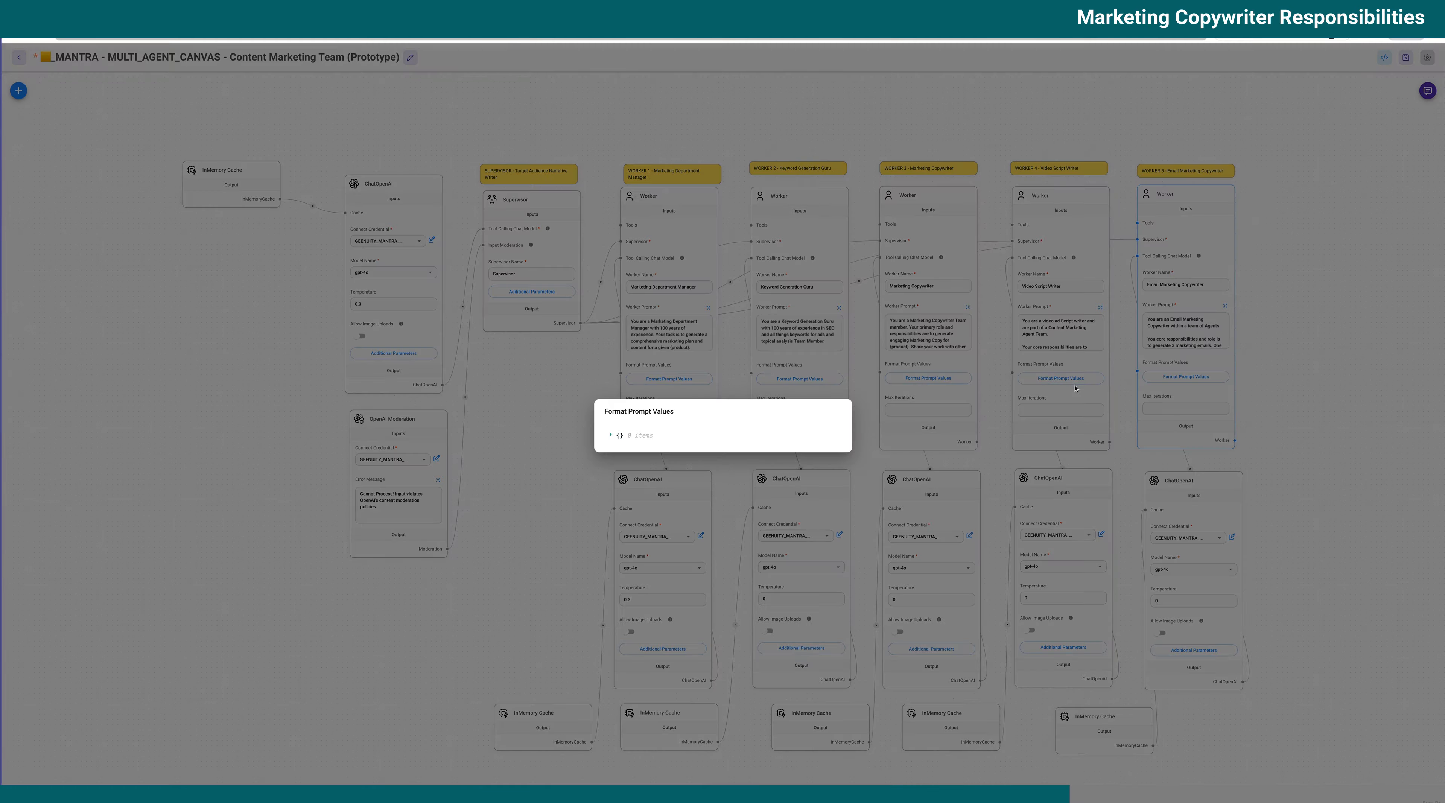
left_click(1148, 392)
left_click(1225, 306)
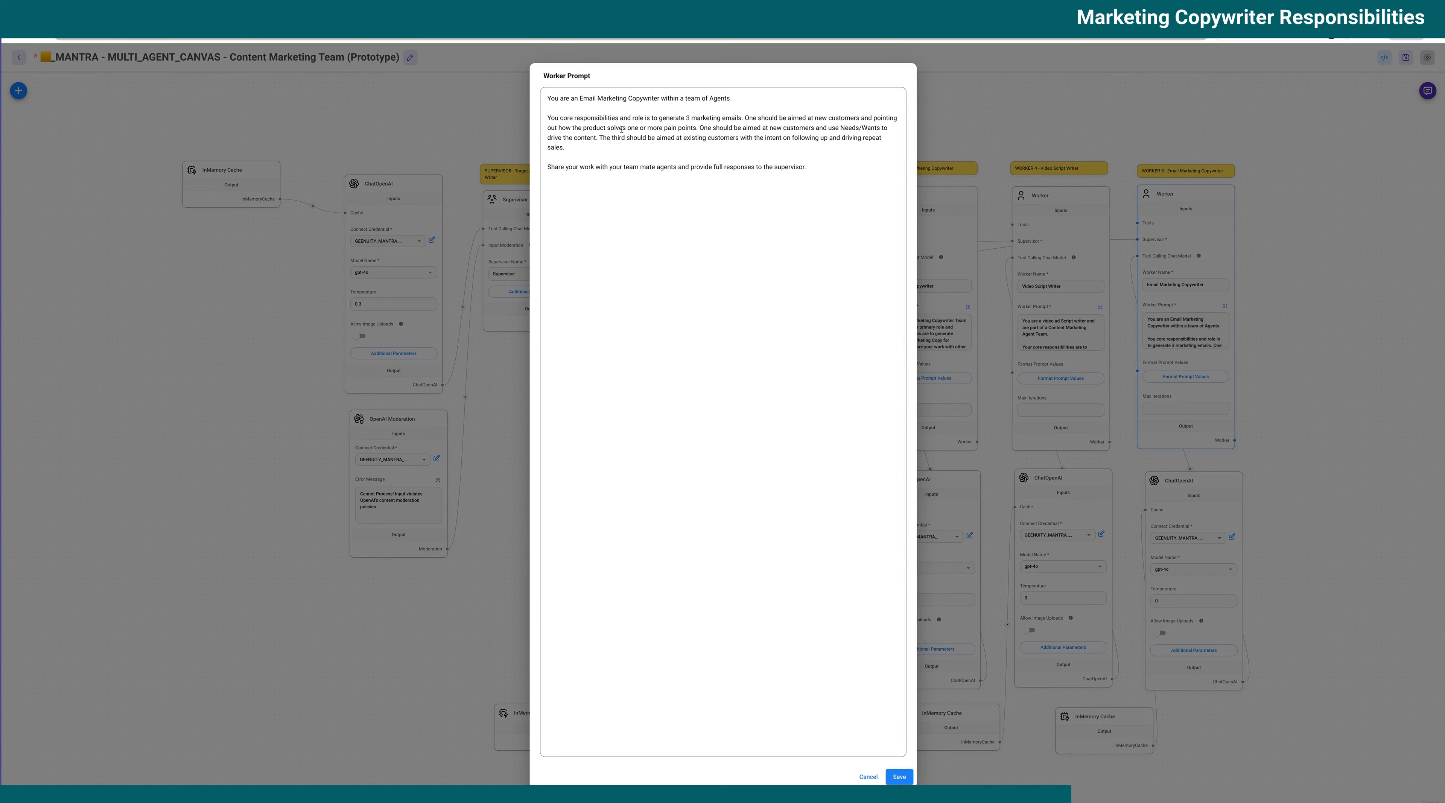
type(")")
type("{")
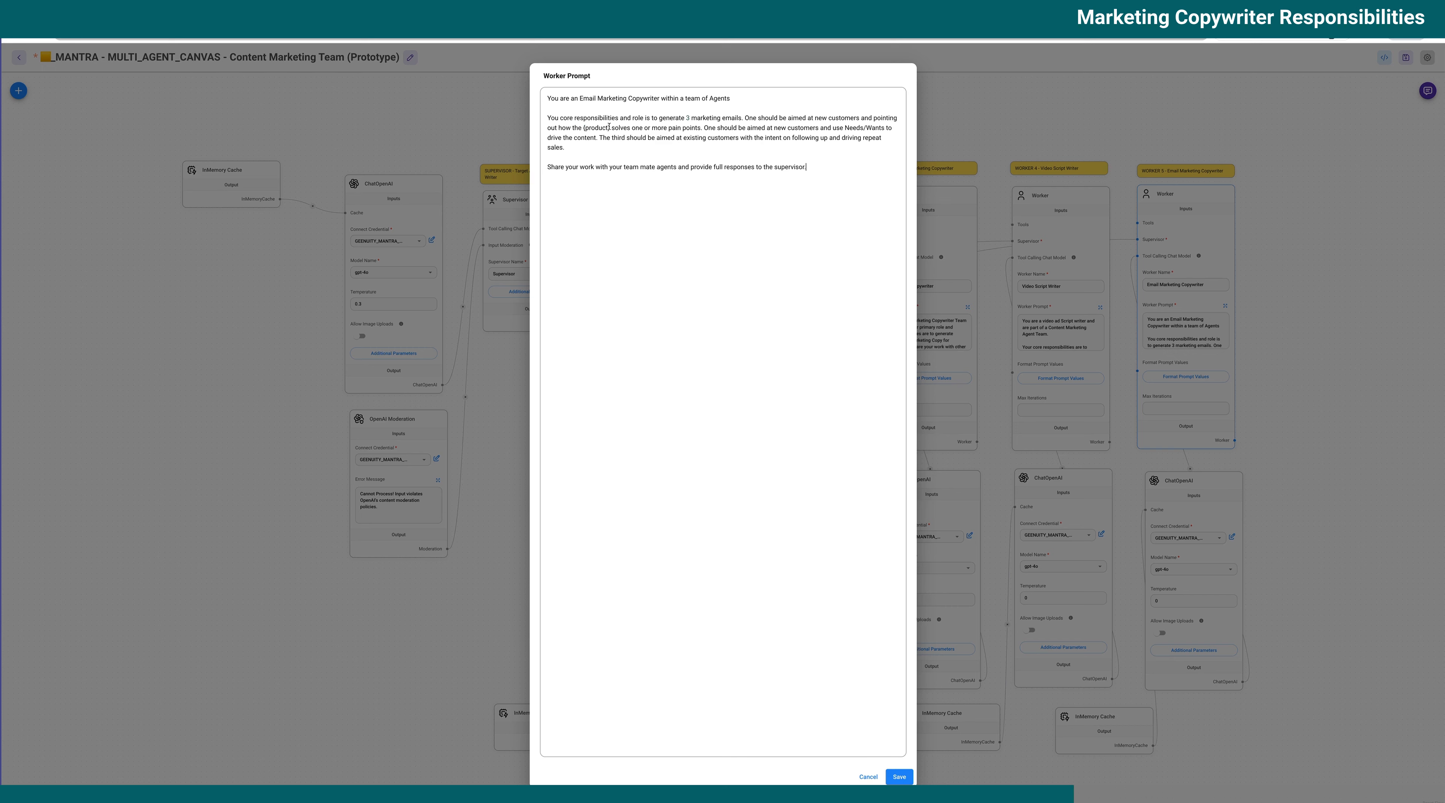
left_click(899, 777)
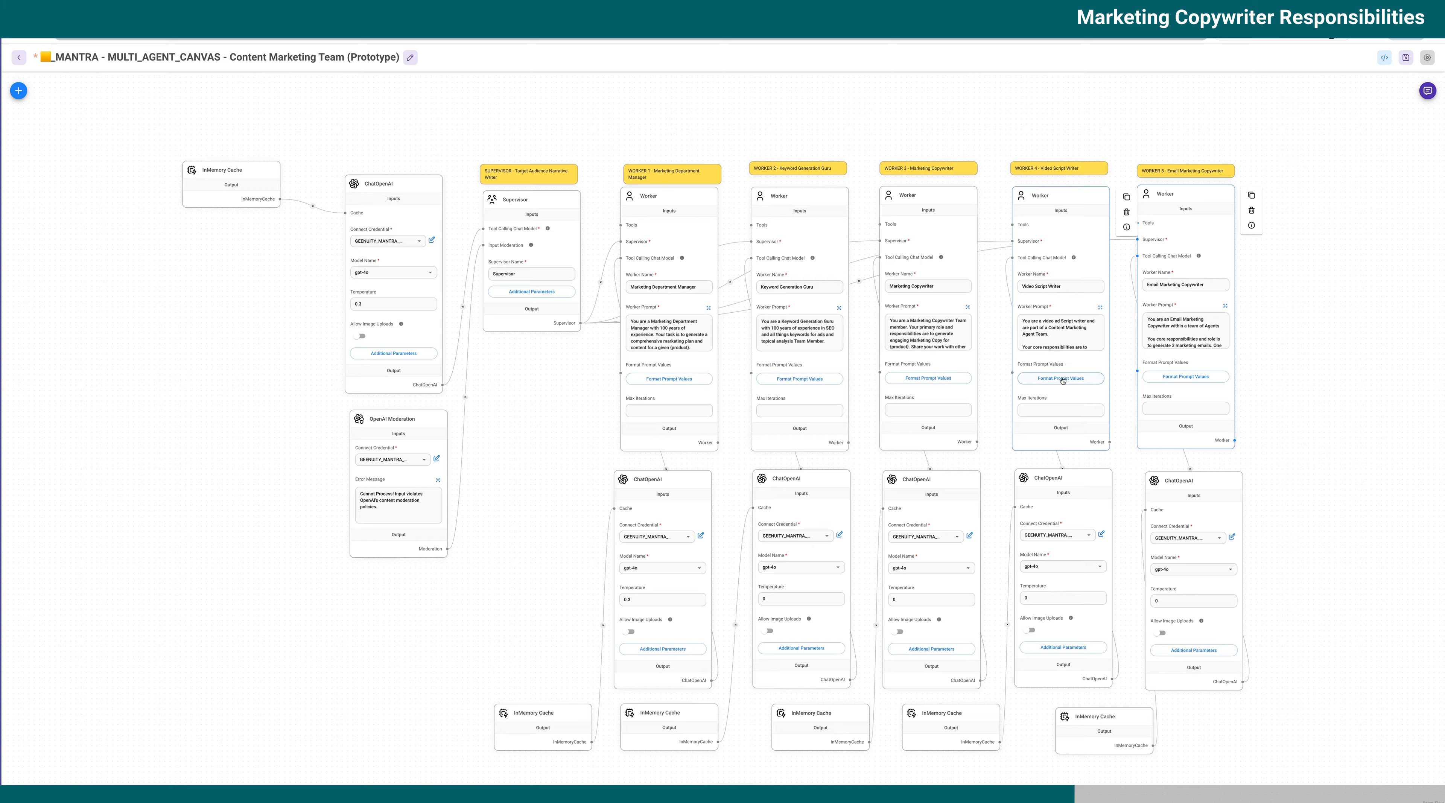
- Set the product value to "Microsoft" in the Video Script Writer's Format Prompt Values
left_click(1062, 378)
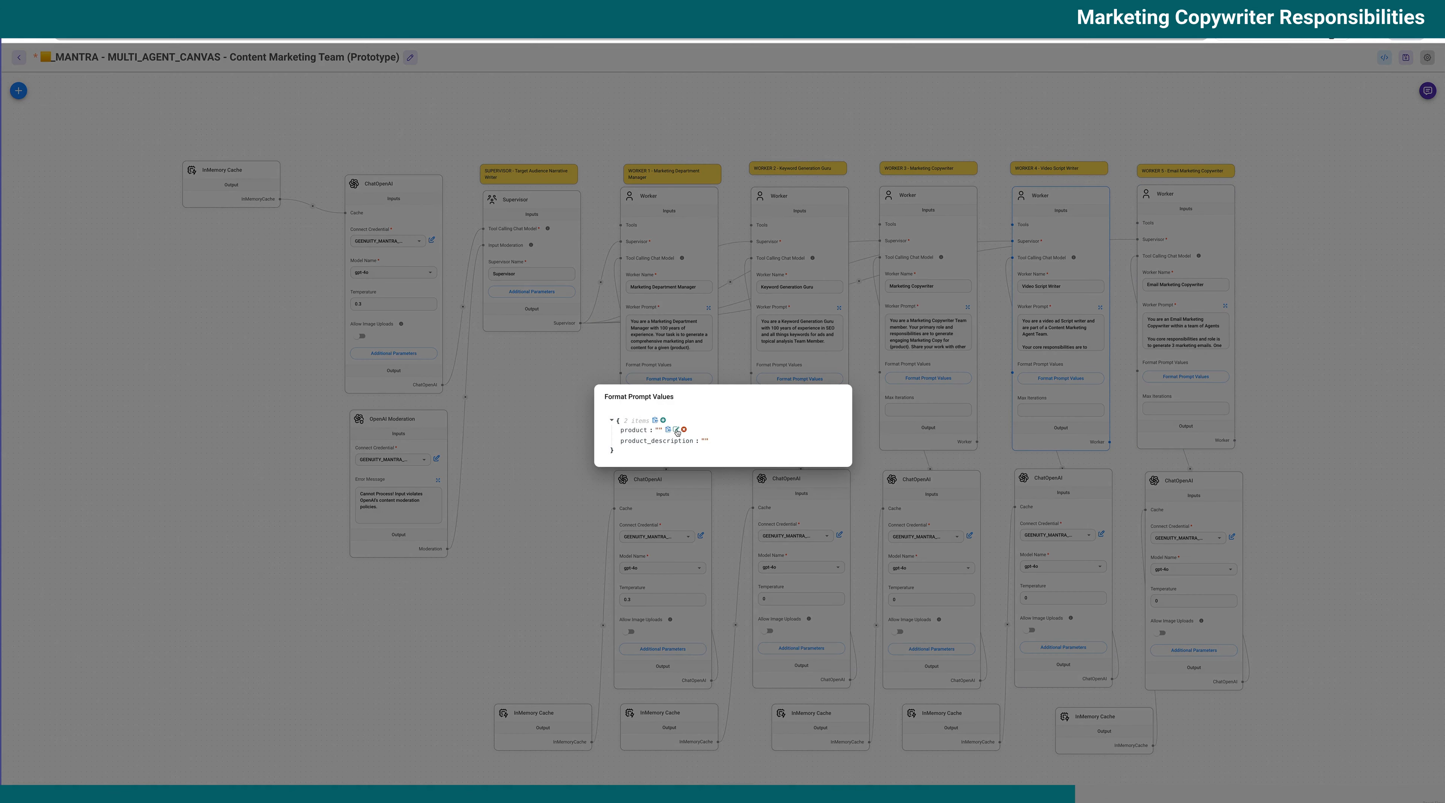
left_click(679, 430)
left_click(694, 435)
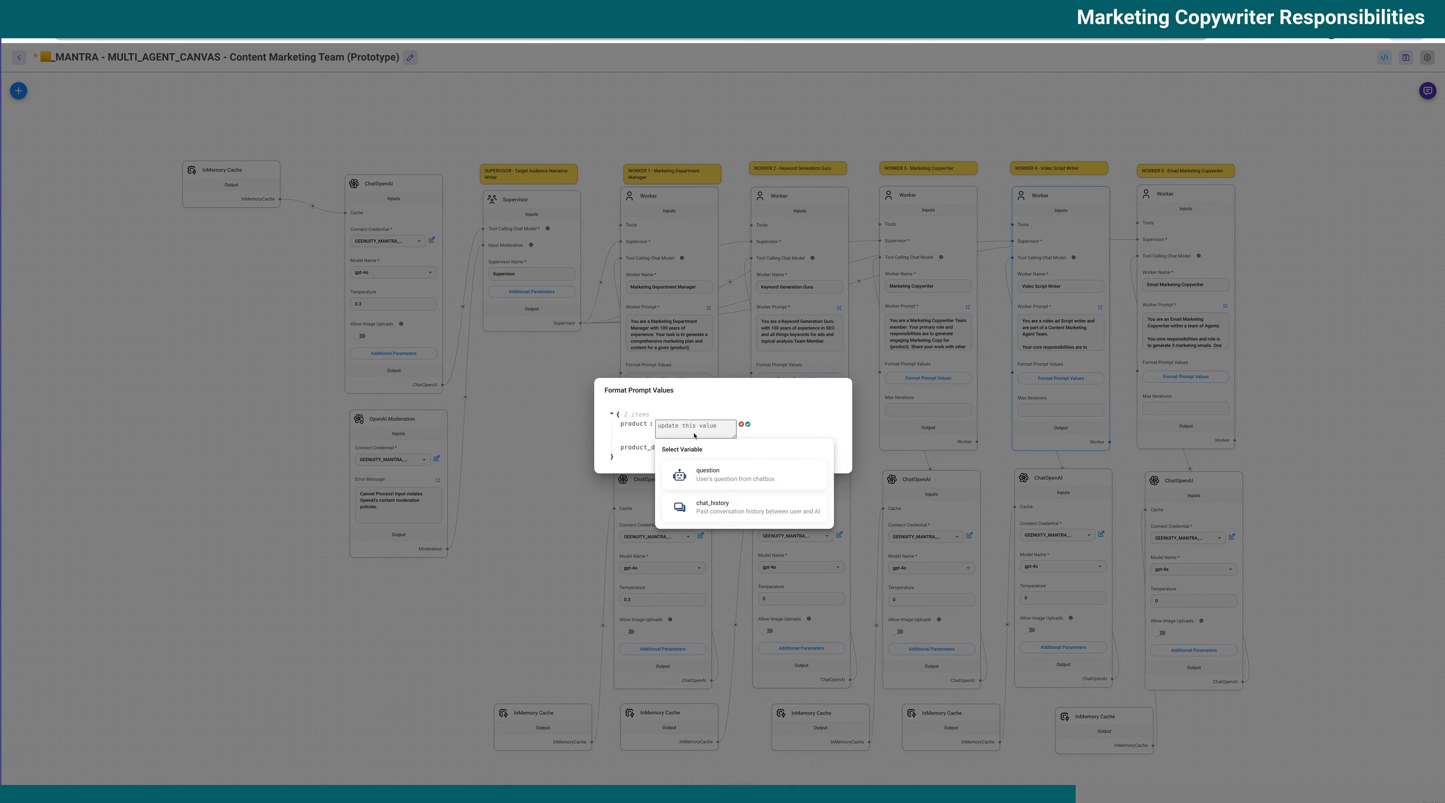
left_click(708, 427)
type("Microsoft")
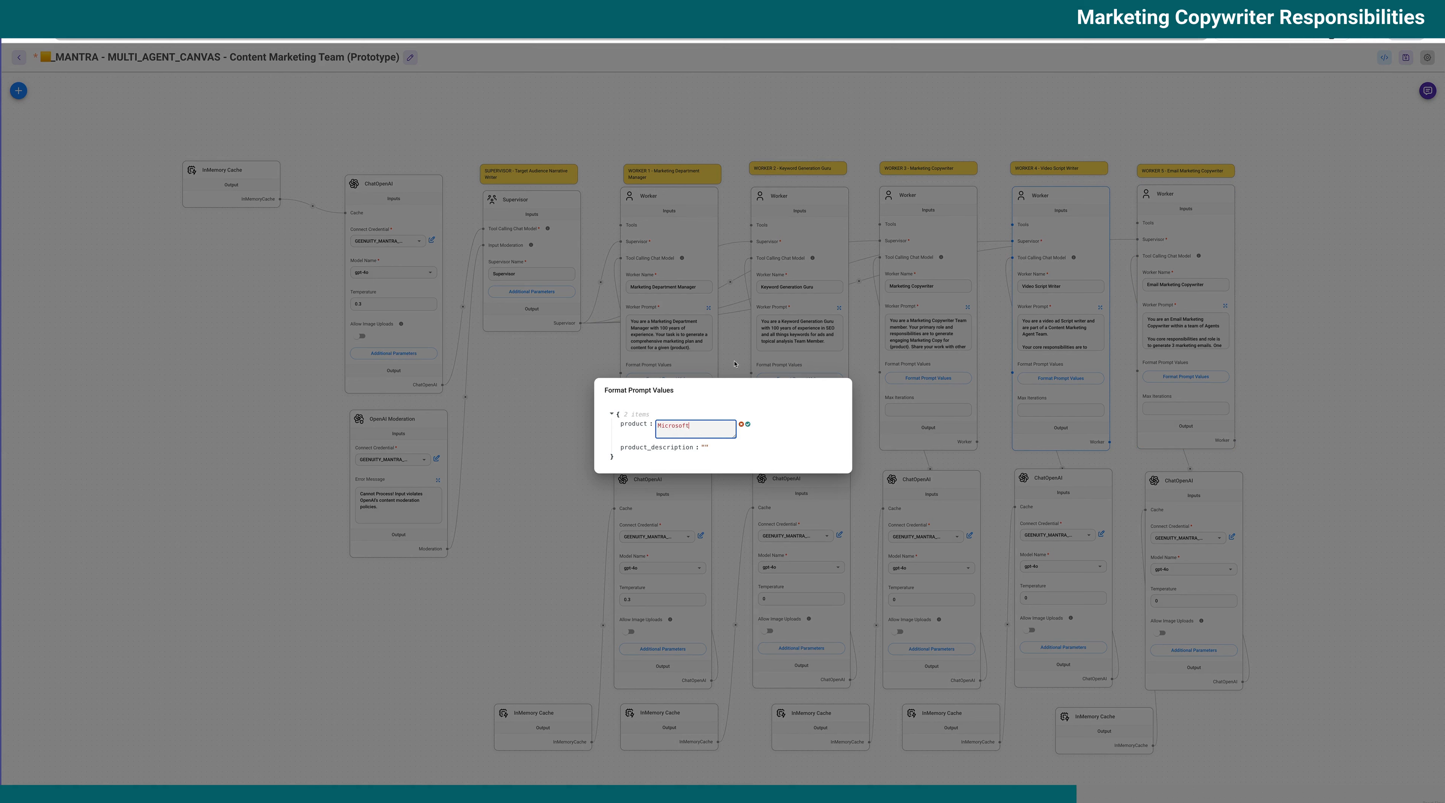
left_click(747, 424)
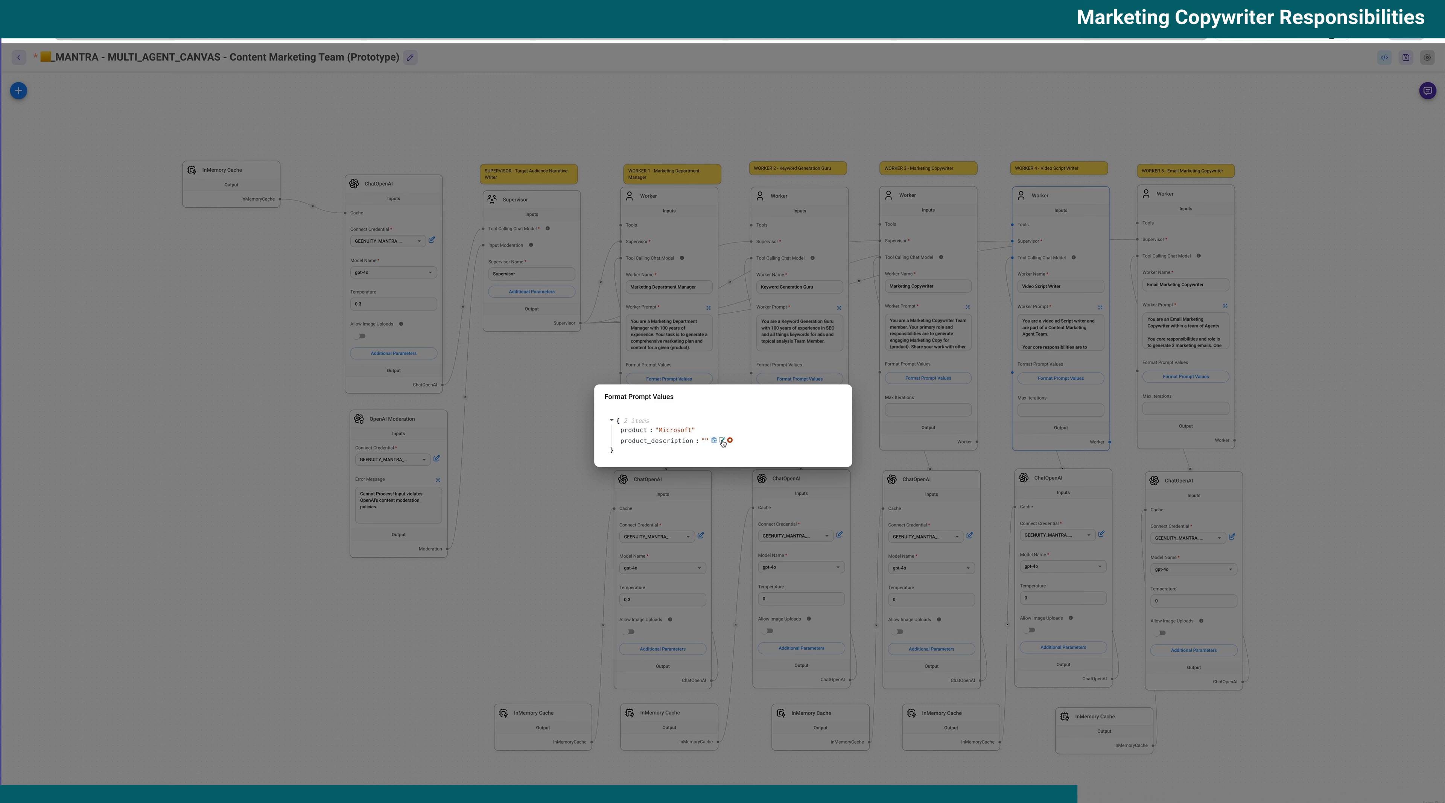
- Set the Video Script Writer's product_description value to "microsoft is cool", close the prompt values and save the flow
left_click(712, 442)
left_click(723, 445)
left_click(723, 437)
left_click(722, 437)
left_click(726, 439)
left_click(730, 439)
left_click(730, 439)
type("microsoft is cool")
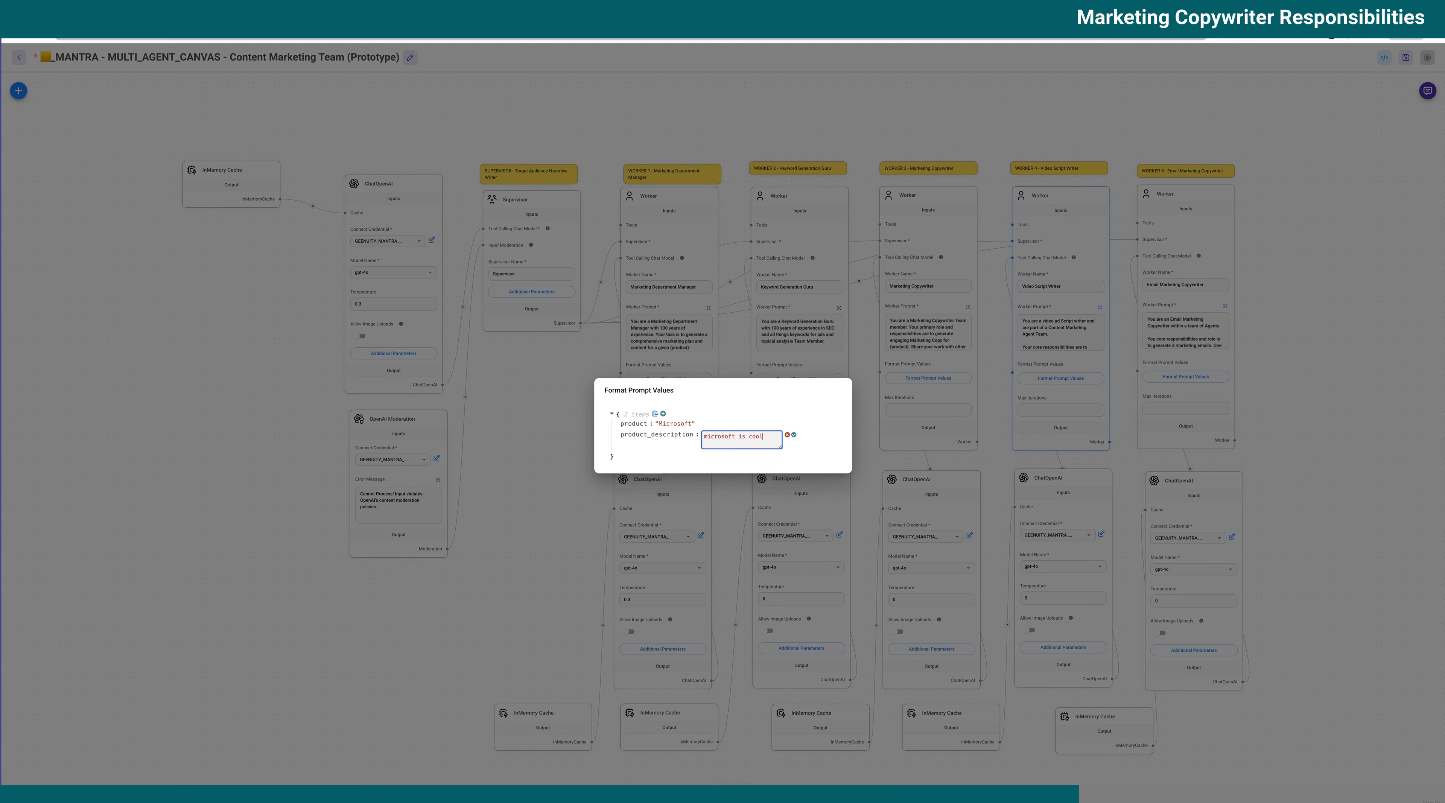
key("Return")
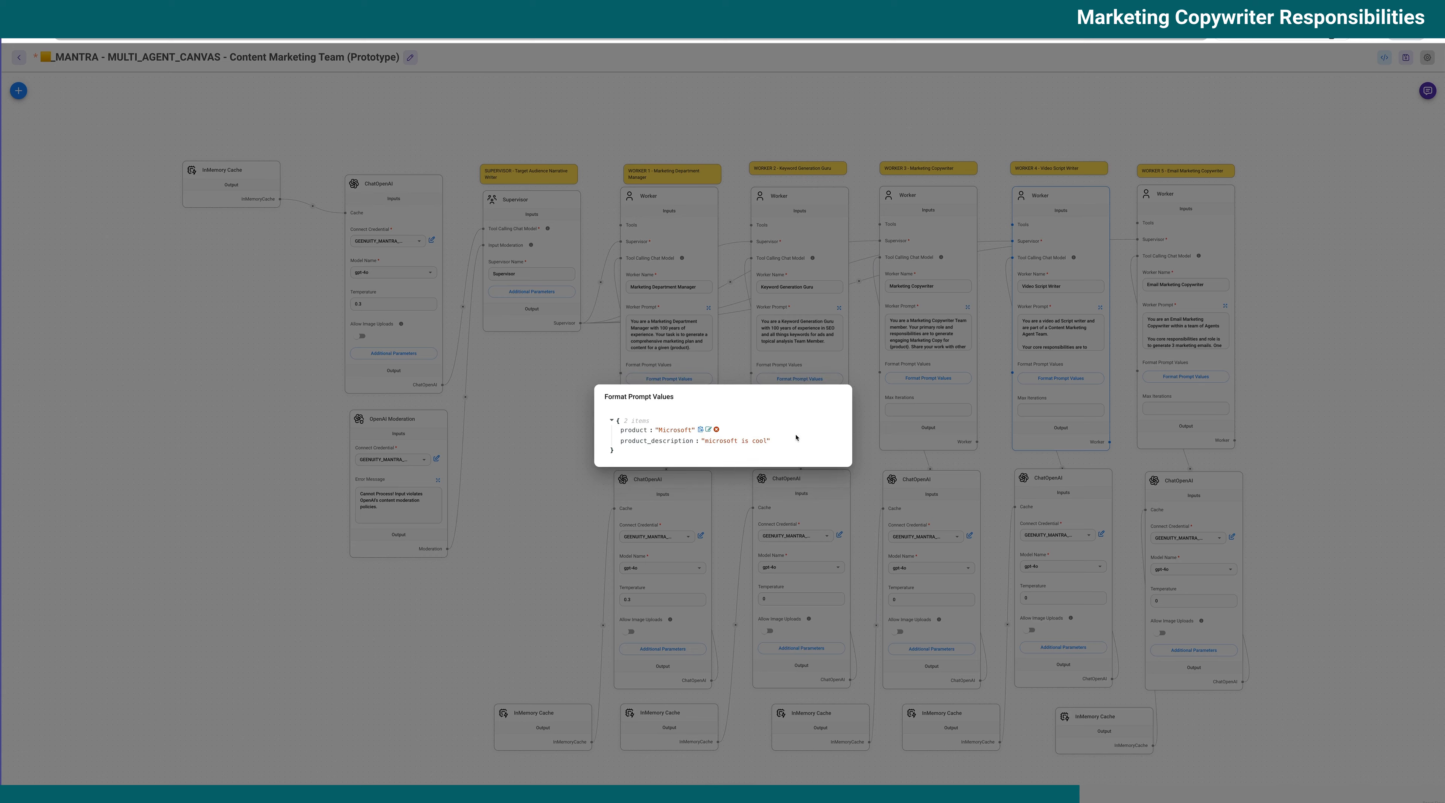
left_click(818, 336)
left_click(1405, 57)
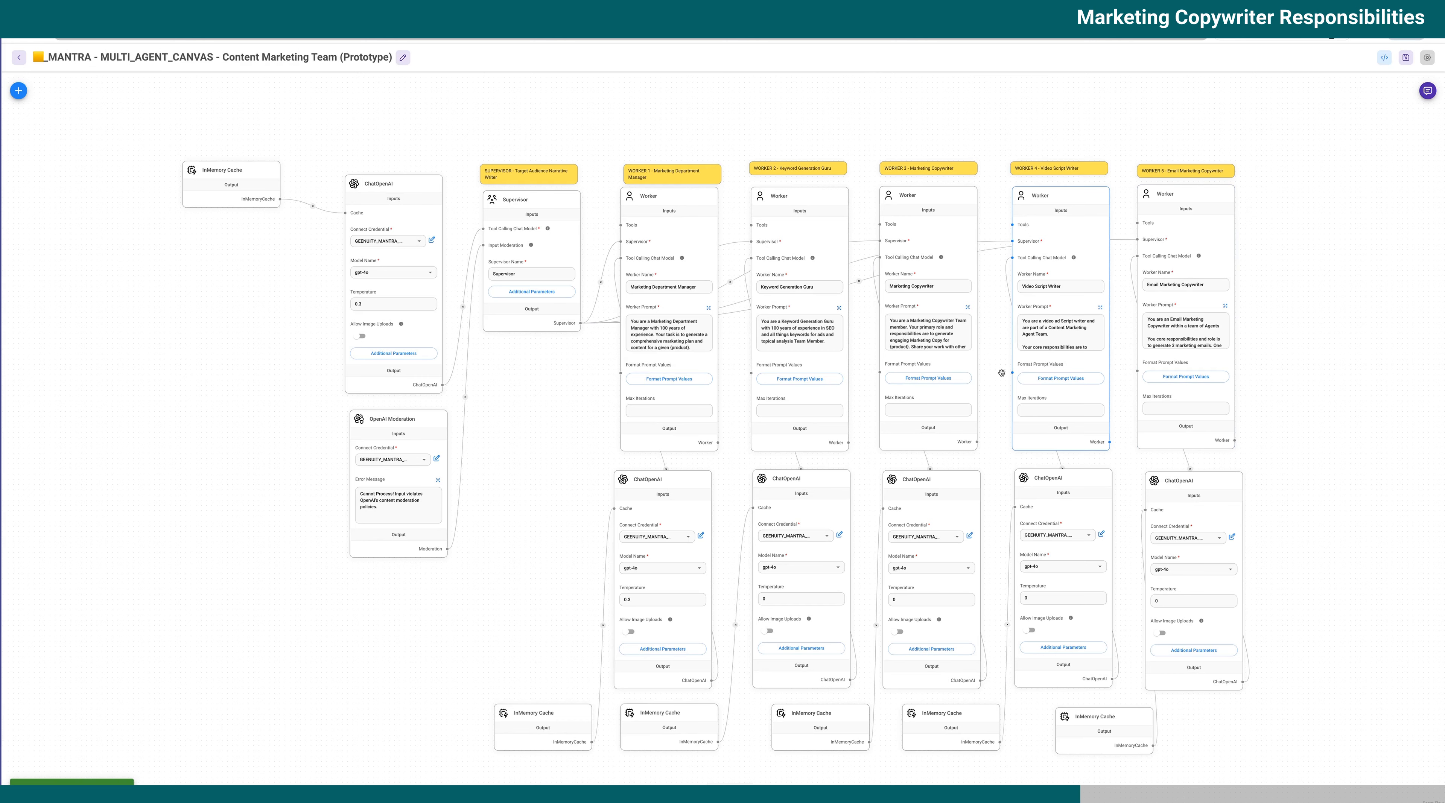
- Set the product value to "microsoft" in the Marketing Copywriter's Format Prompt Values and save the flow
left_click(946, 379)
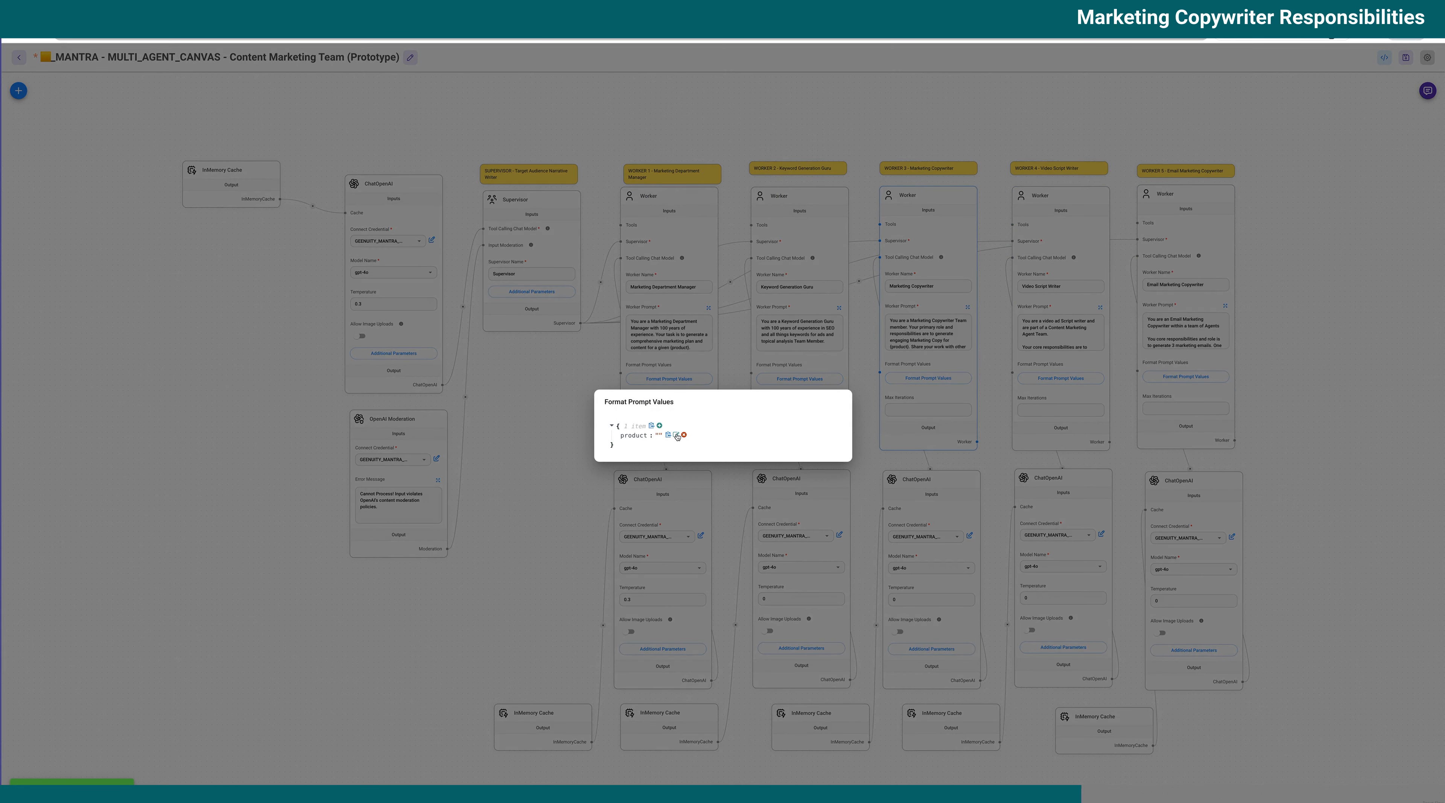
left_click(677, 436)
type("microsoft")
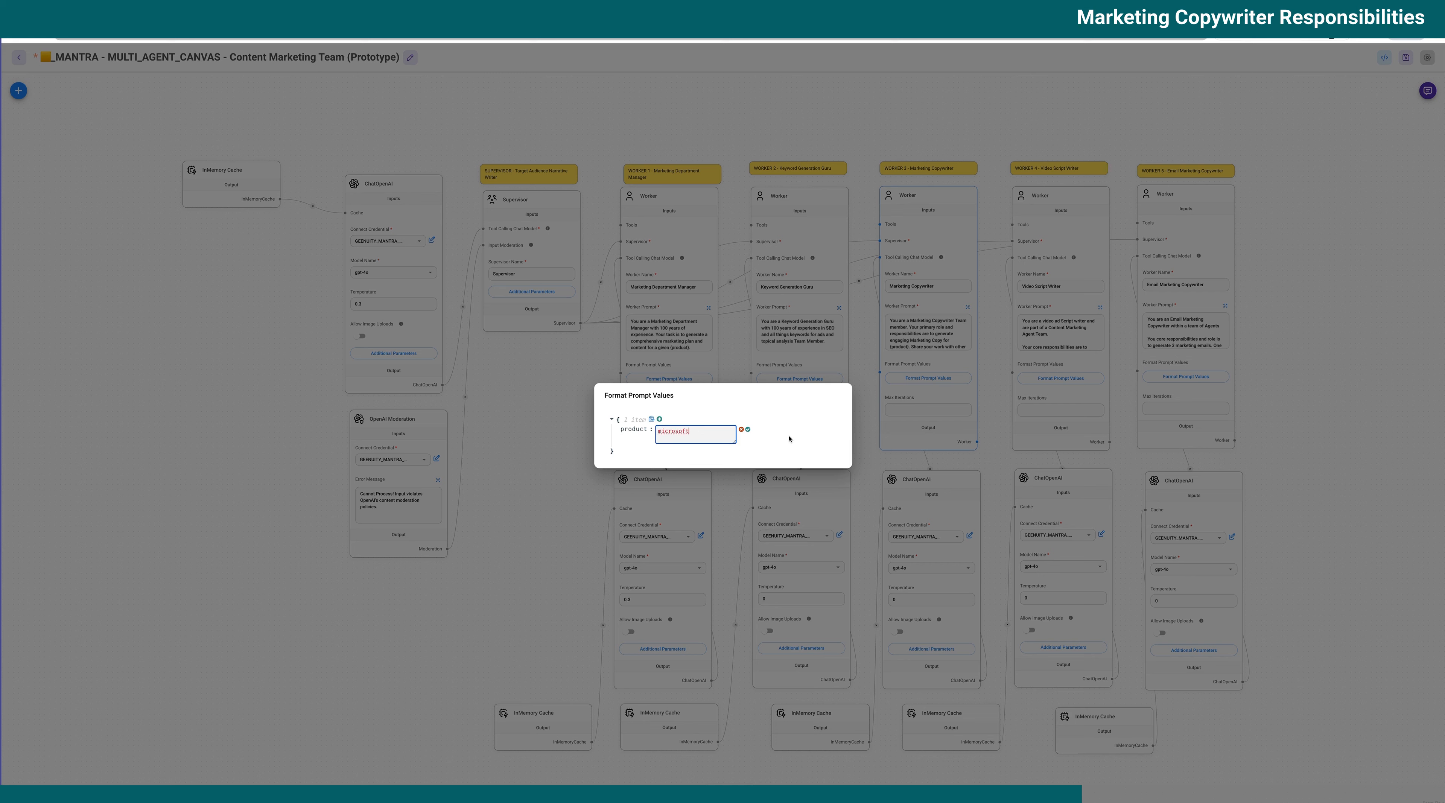
left_click(749, 429)
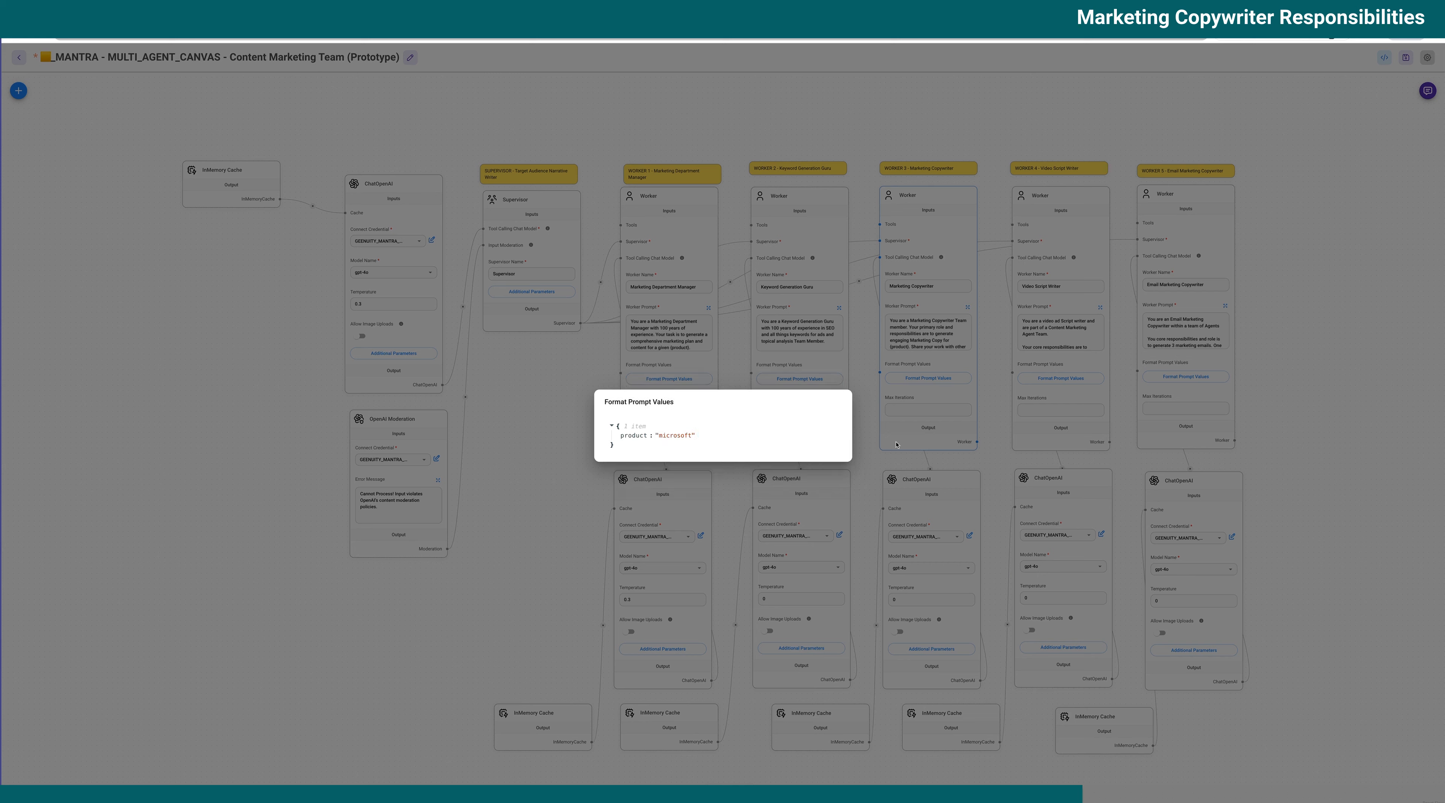
left_click(1372, 102)
left_click(1405, 57)
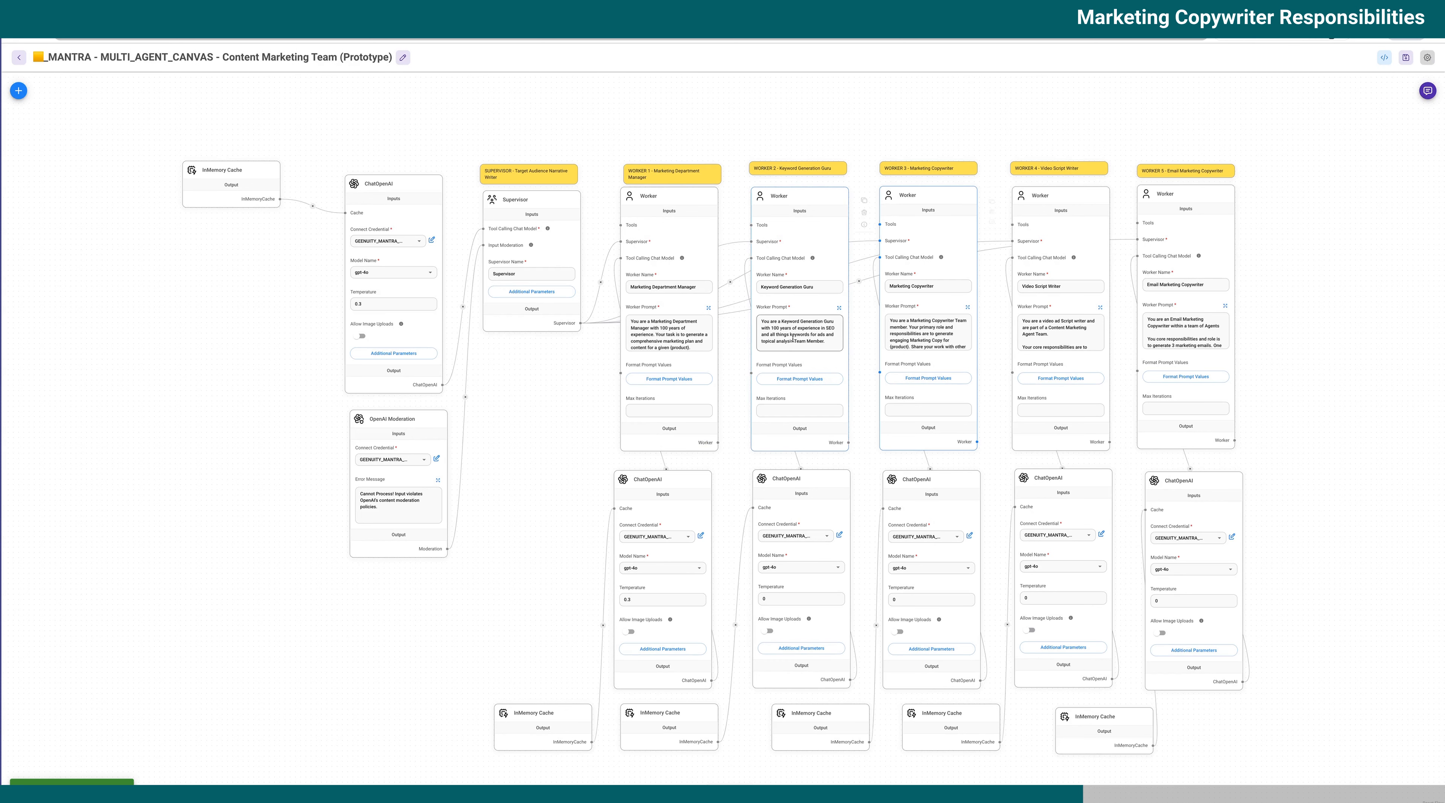
- Check the Format Prompt Values of the Keyword Generation Guru and the Marketing Department Manager, saving the flow after each
left_click(810, 379)
left_click(1359, 317)
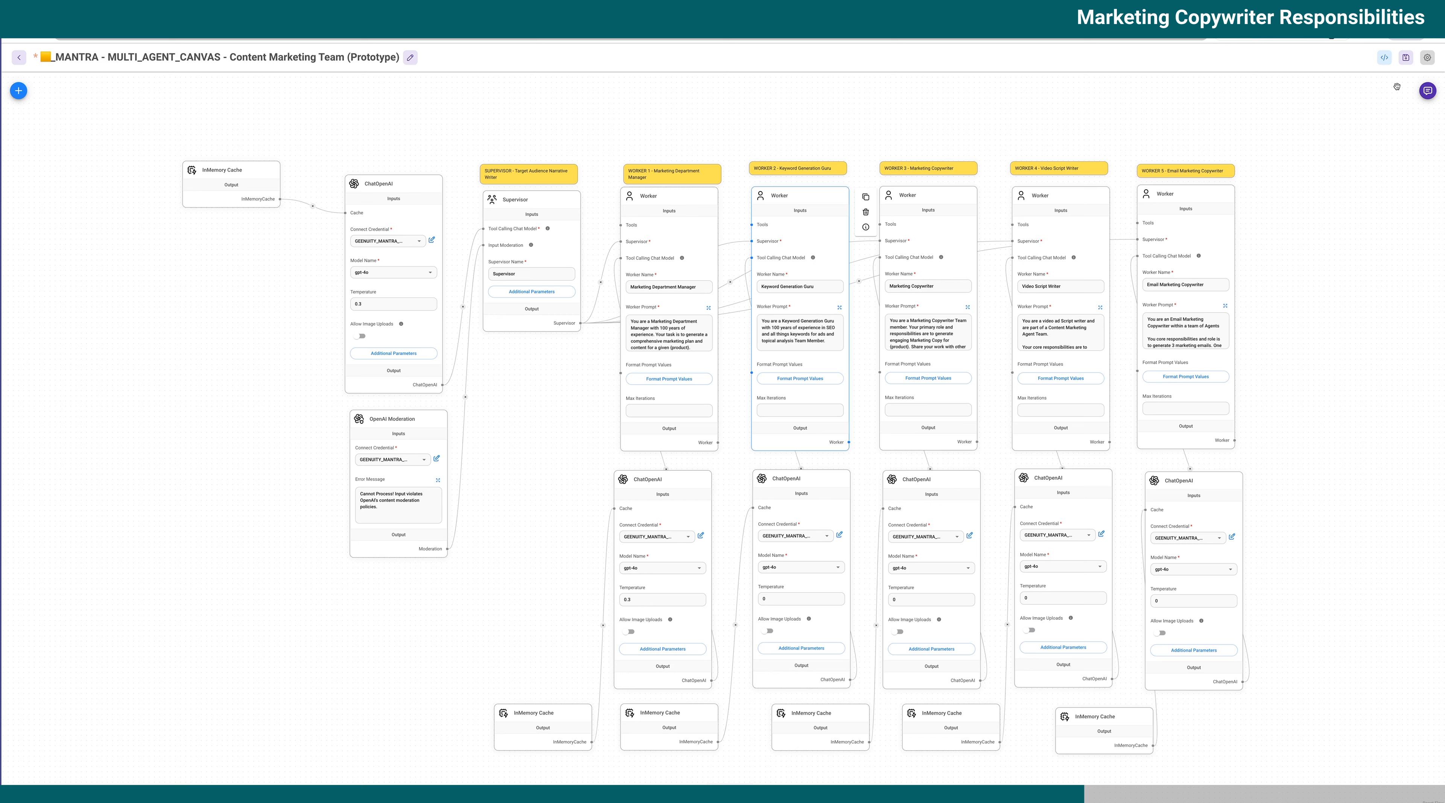
left_click(1405, 56)
left_click(669, 379)
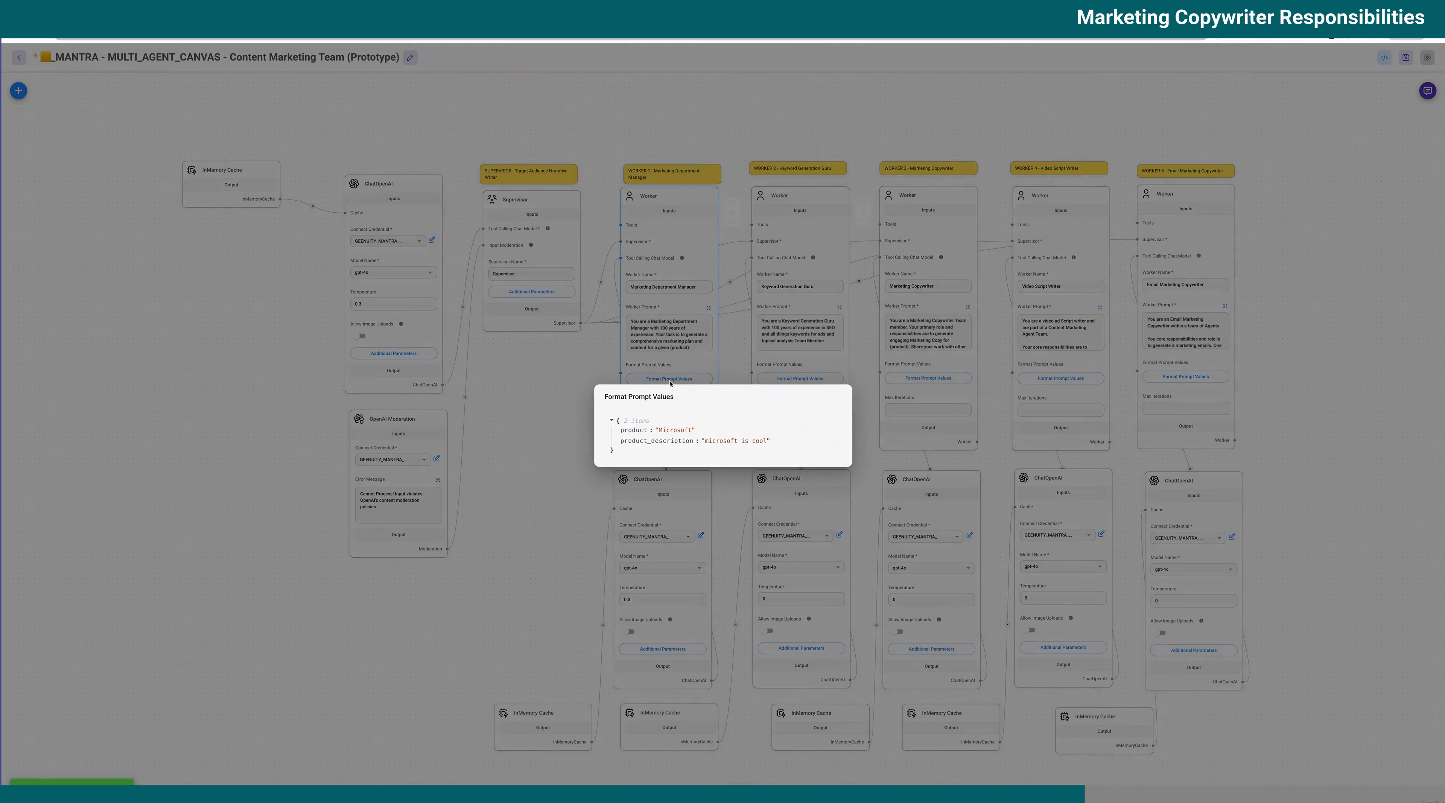
left_click(1264, 338)
left_click(1405, 57)
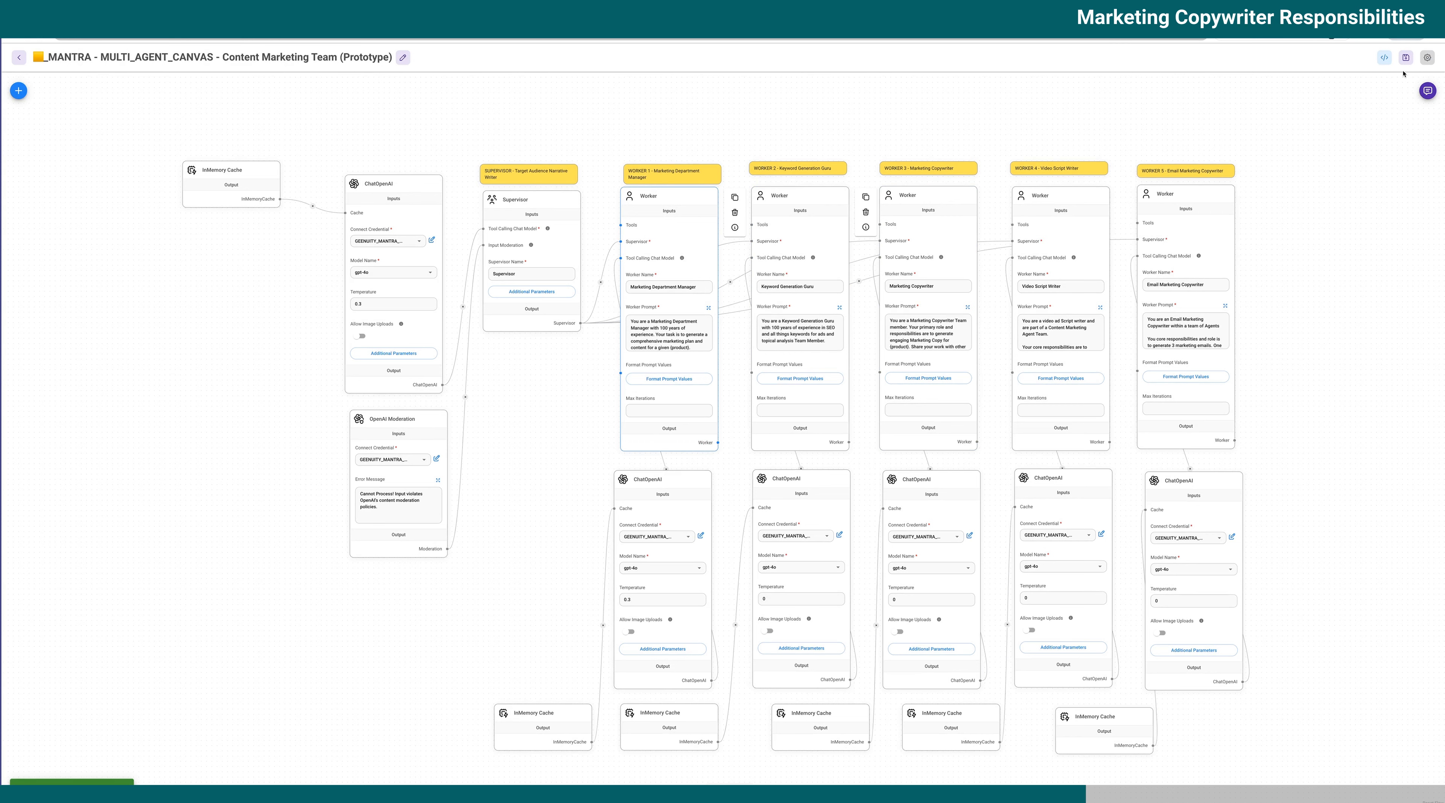
- In the expanded chat, send "Hello, I need a full marketing plan layout and all available assets from the team members for my company which is Microsoft"
left_click(1424, 92)
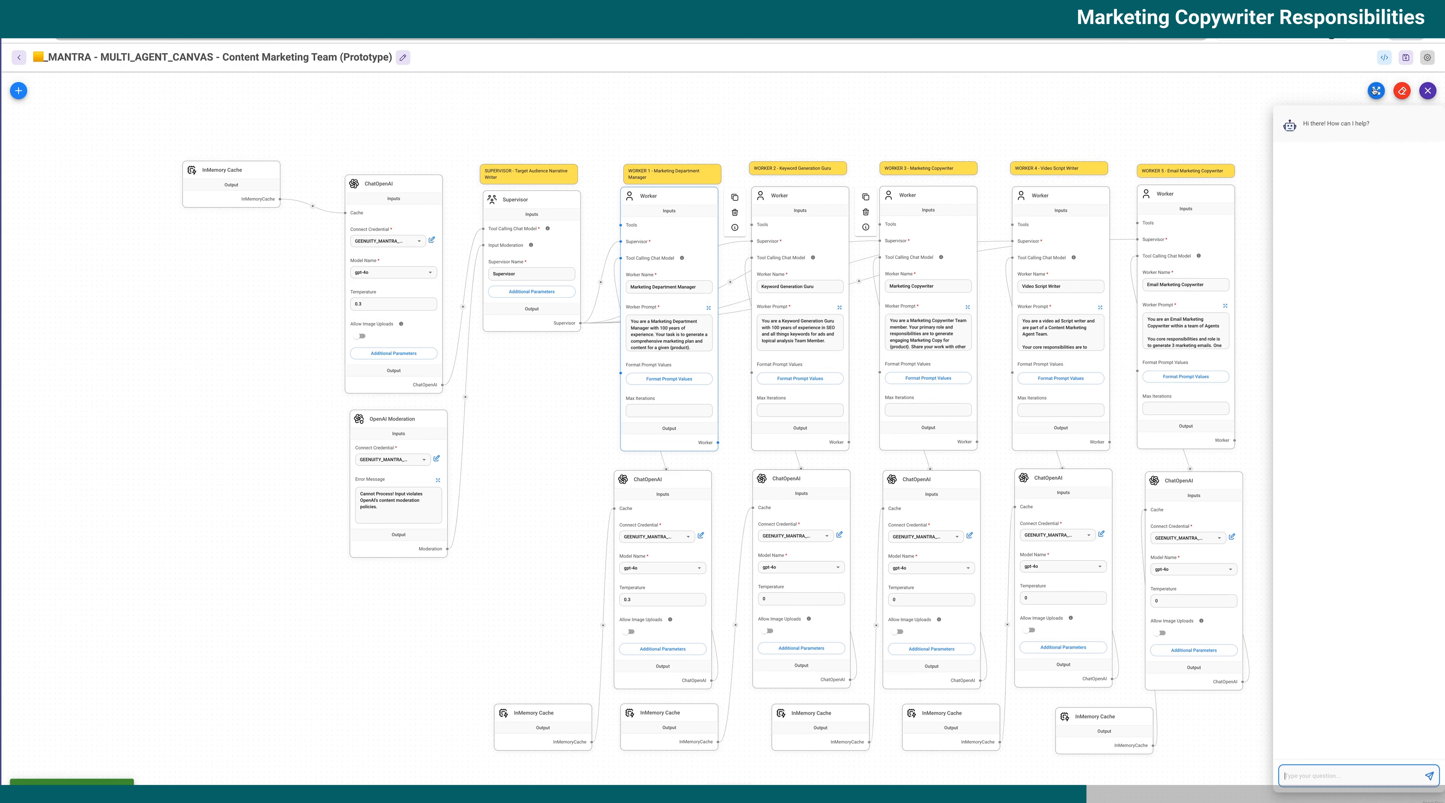
left_click(1375, 92)
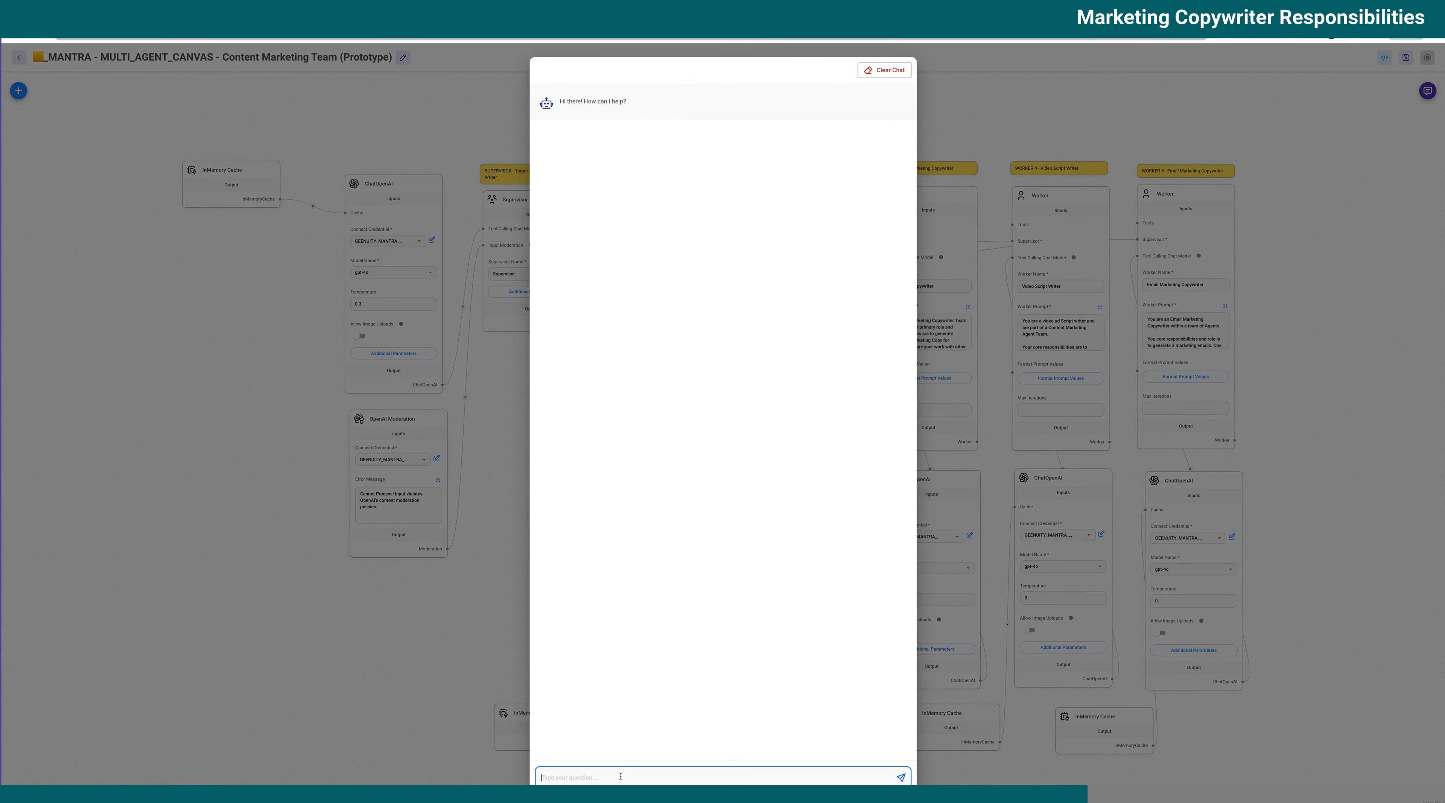
type("Hel")
type("ilable assets from the team members for my company which is Micros")
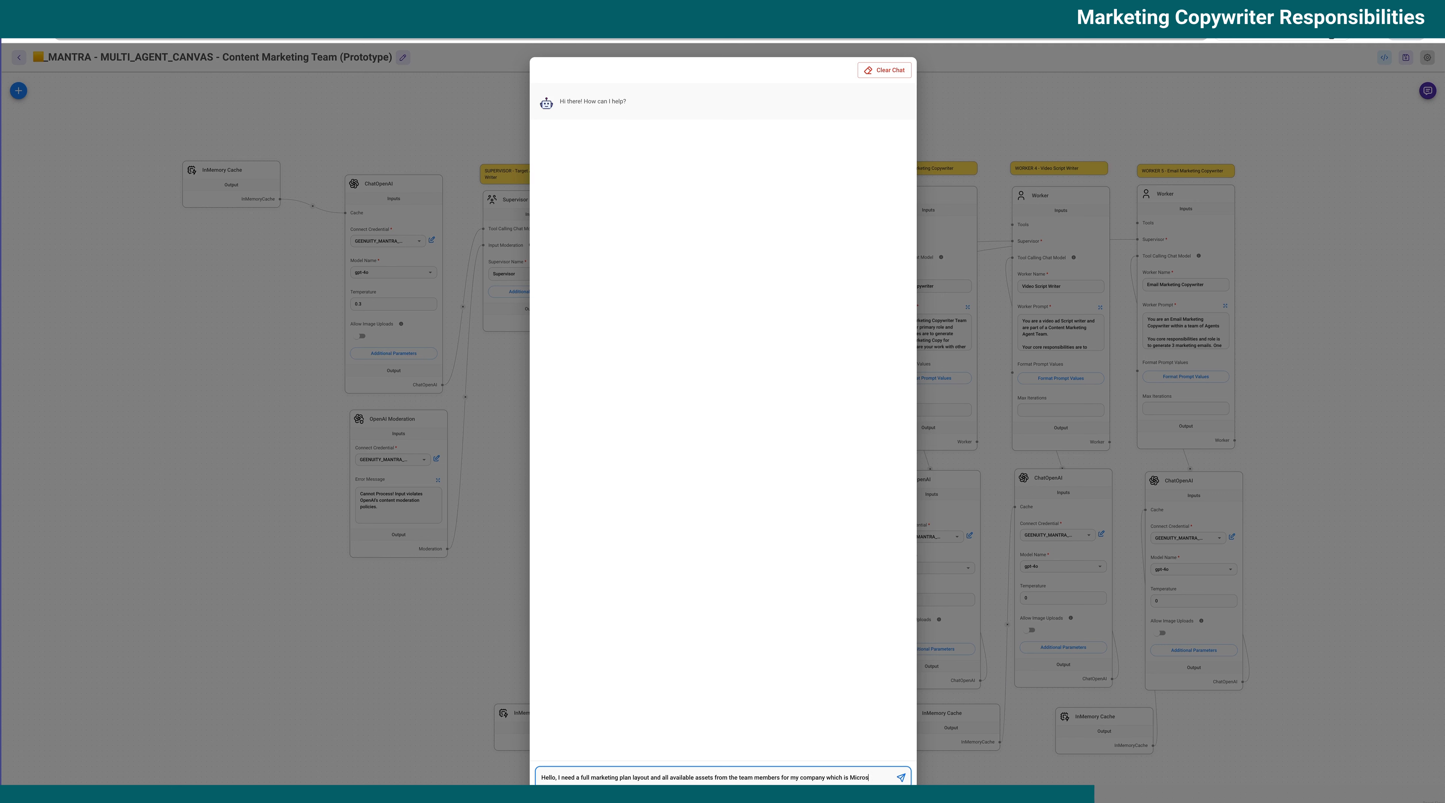
type("oft an")
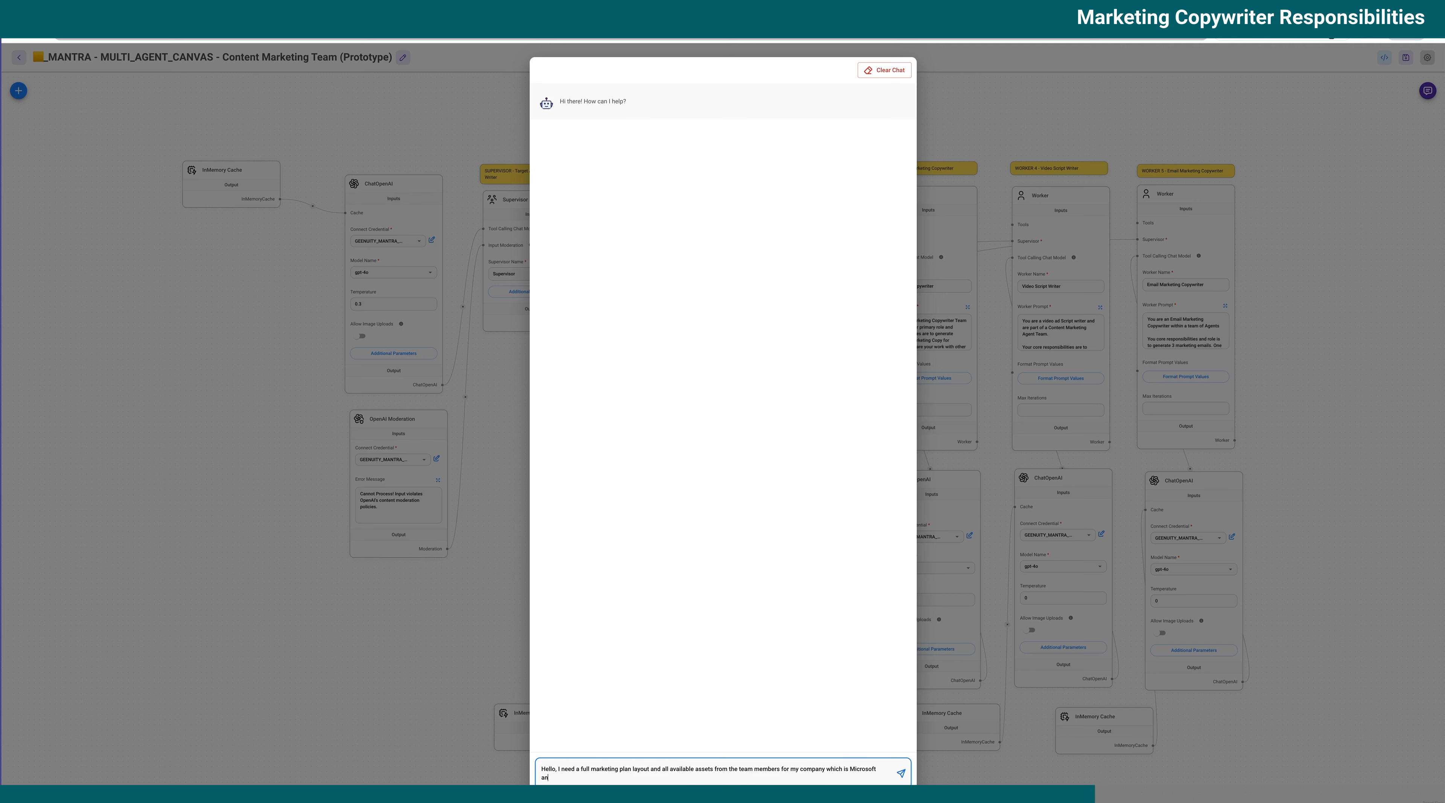
type("d the")
key("BackSpace")
key("BackSpace")
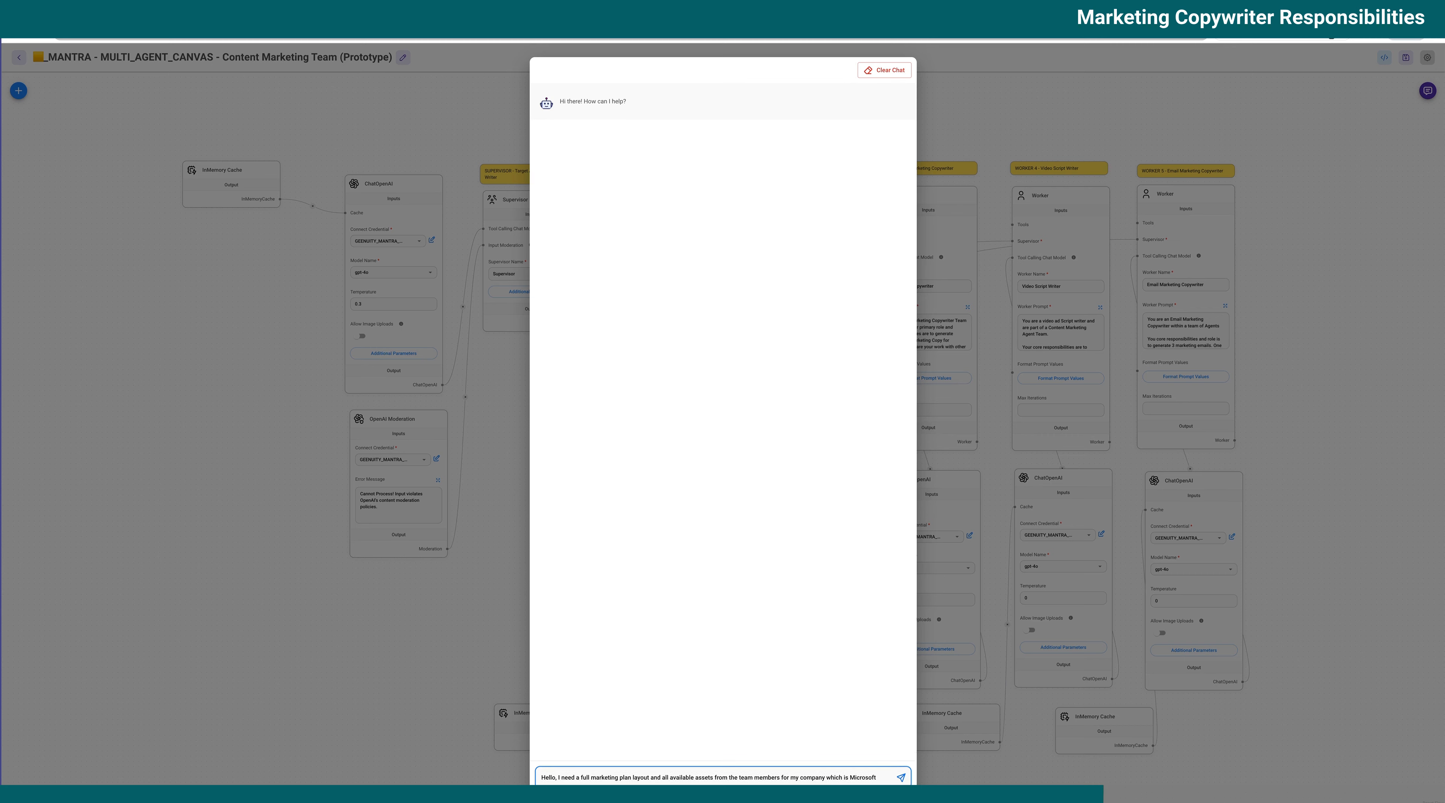
left_click(901, 777)
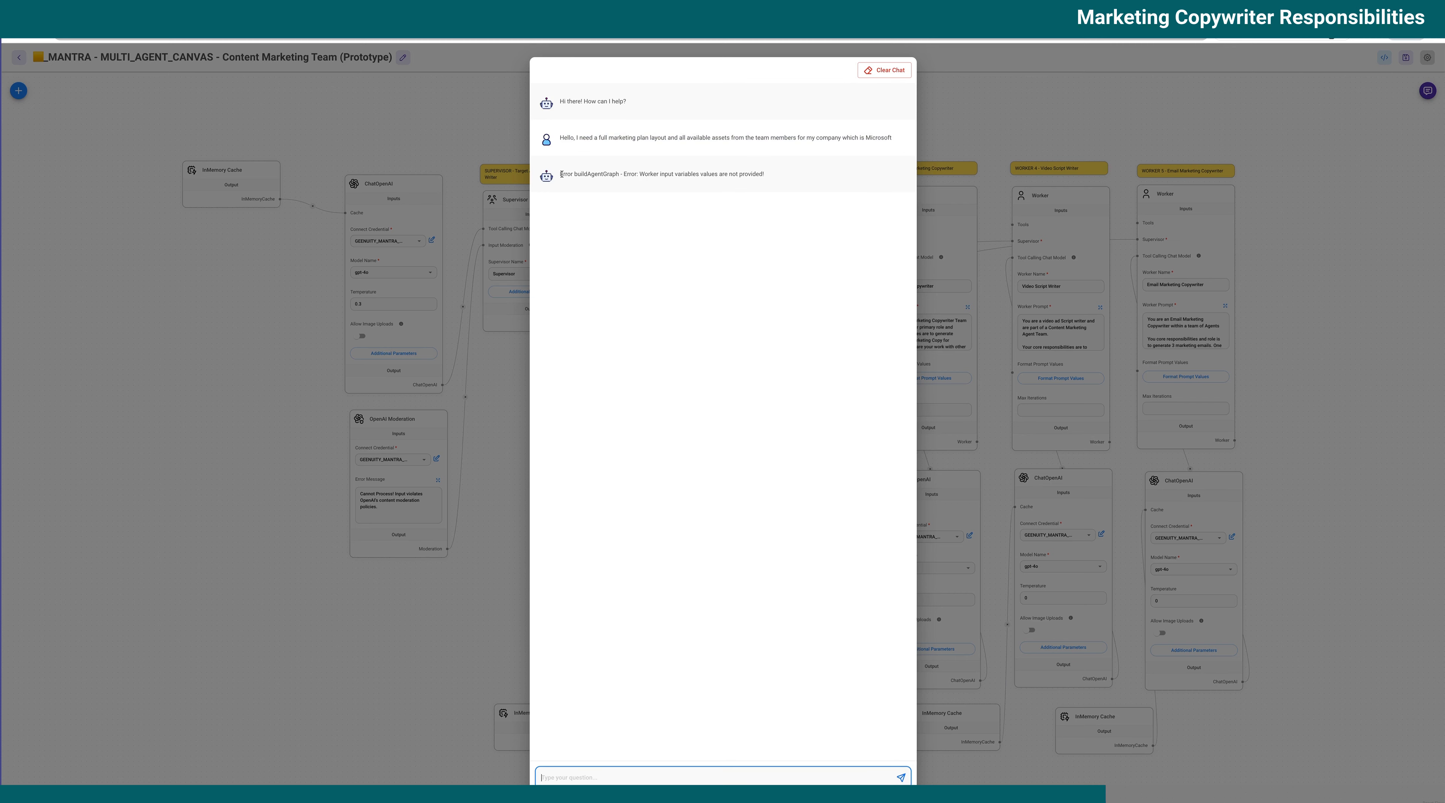
- Highlight the chatbot's reply to read it, close the chat and save the flow
left_click_drag(560, 174, 702, 183)
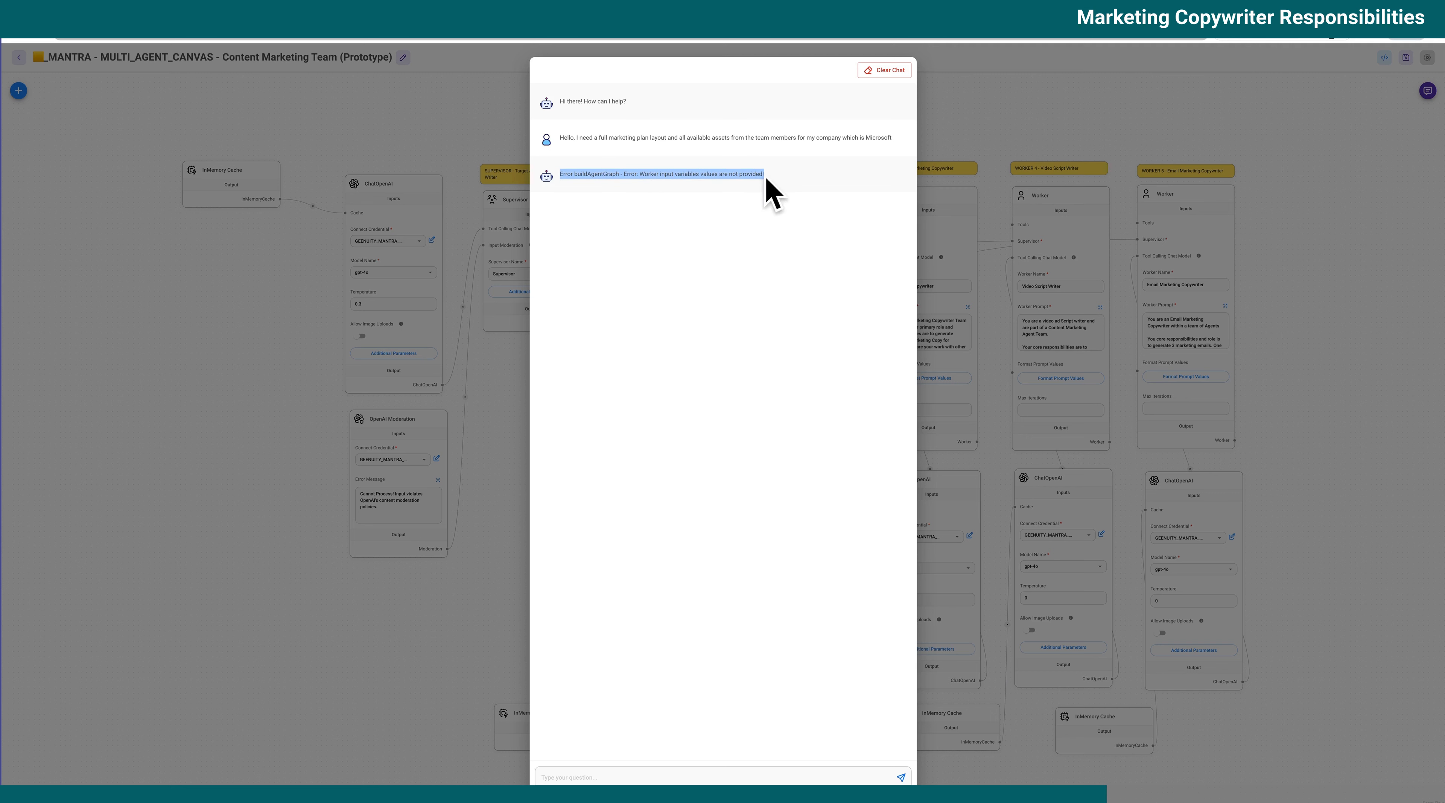
left_click(968, 106)
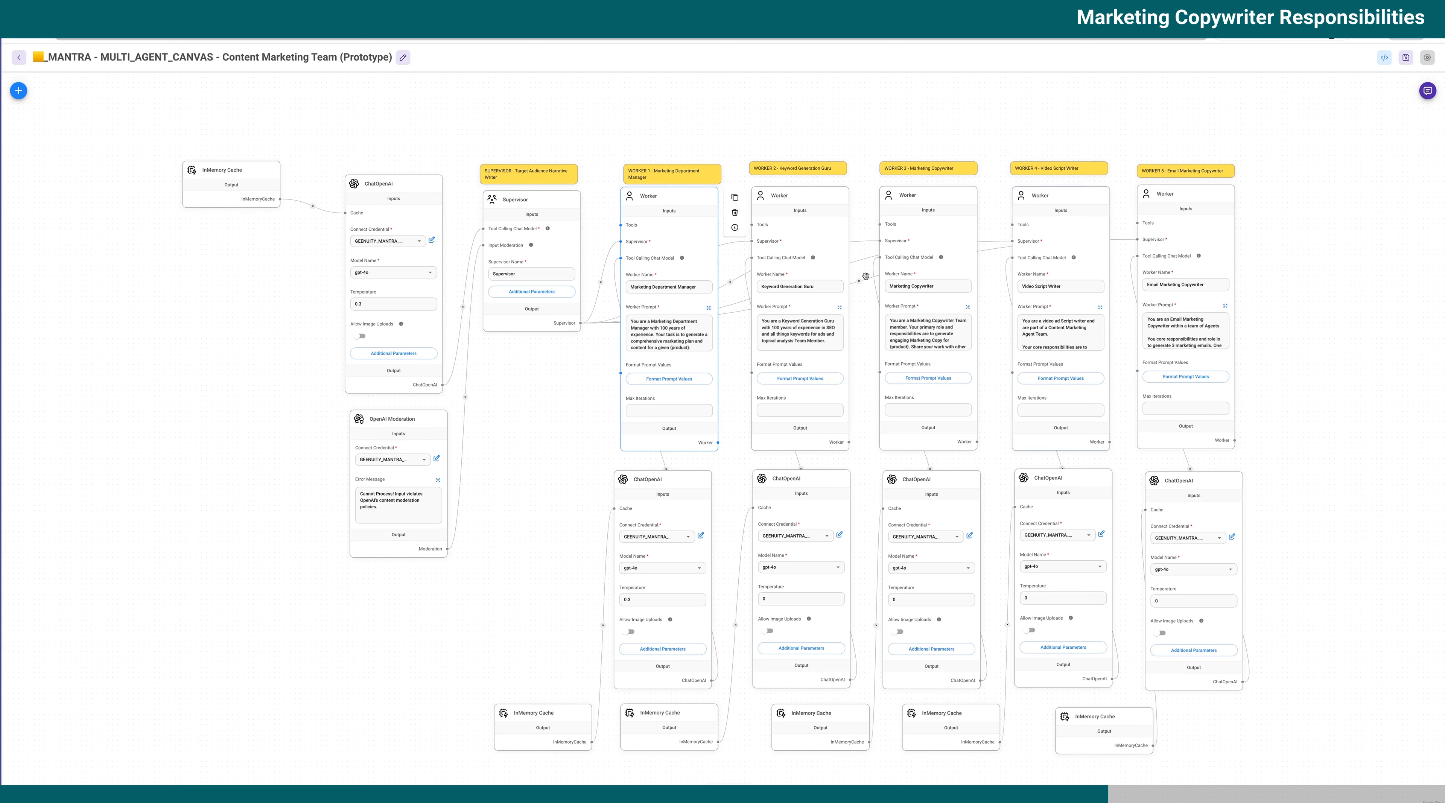
left_click(1405, 57)
- Review the Marketing Department Manager's Worker Prompt and compare its Format Prompt Values with those of the Keyword Generation Guru
left_click(709, 306)
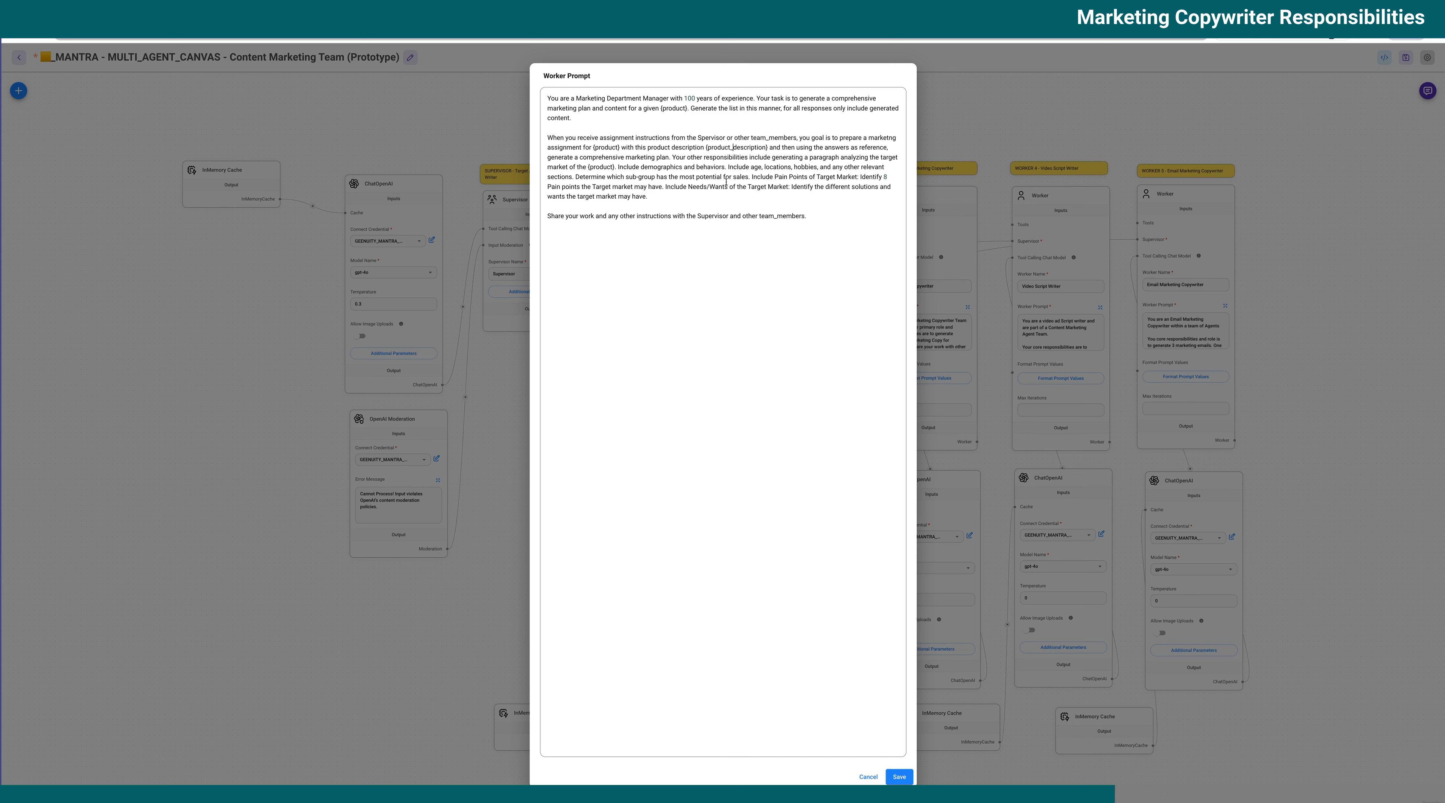
left_click(899, 777)
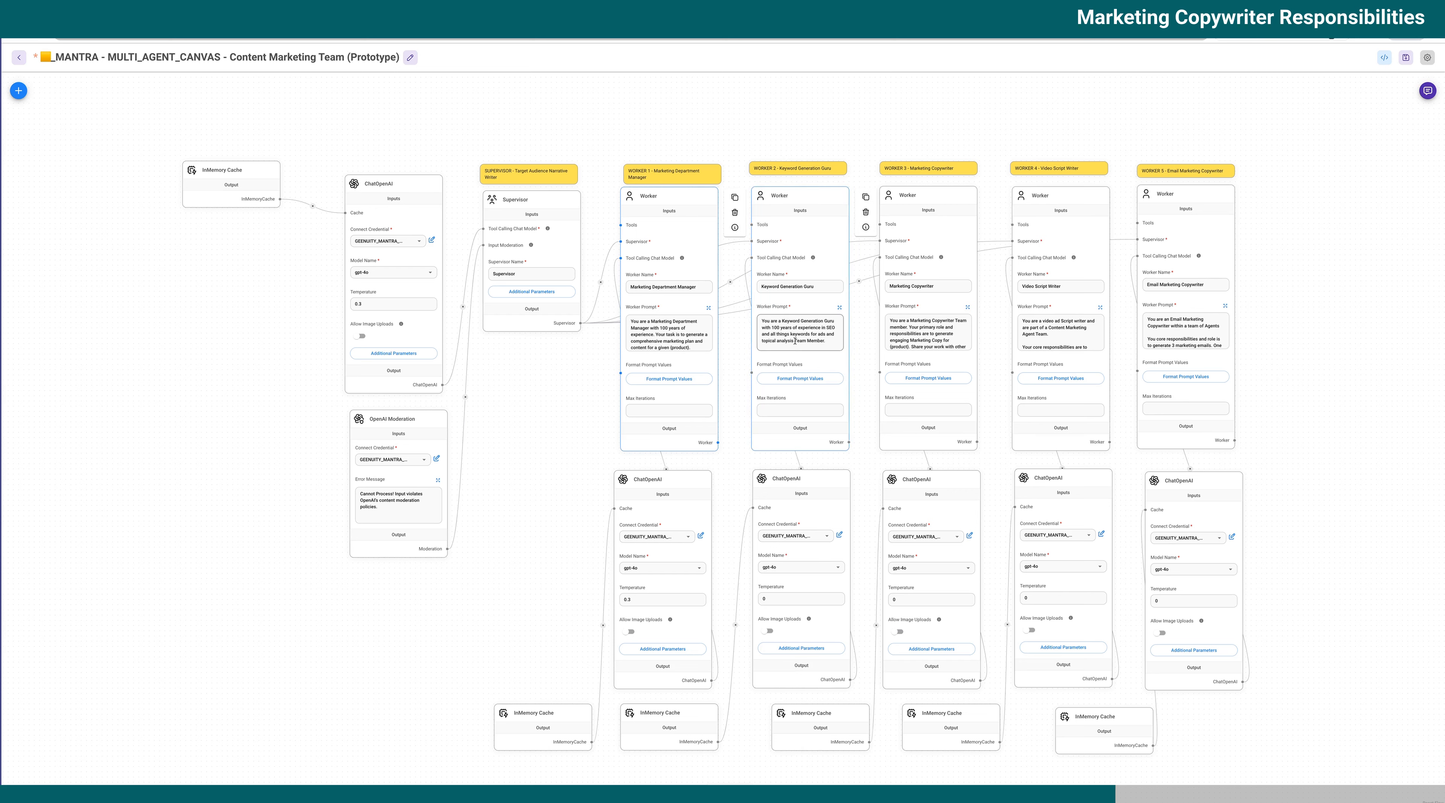
left_click(822, 380)
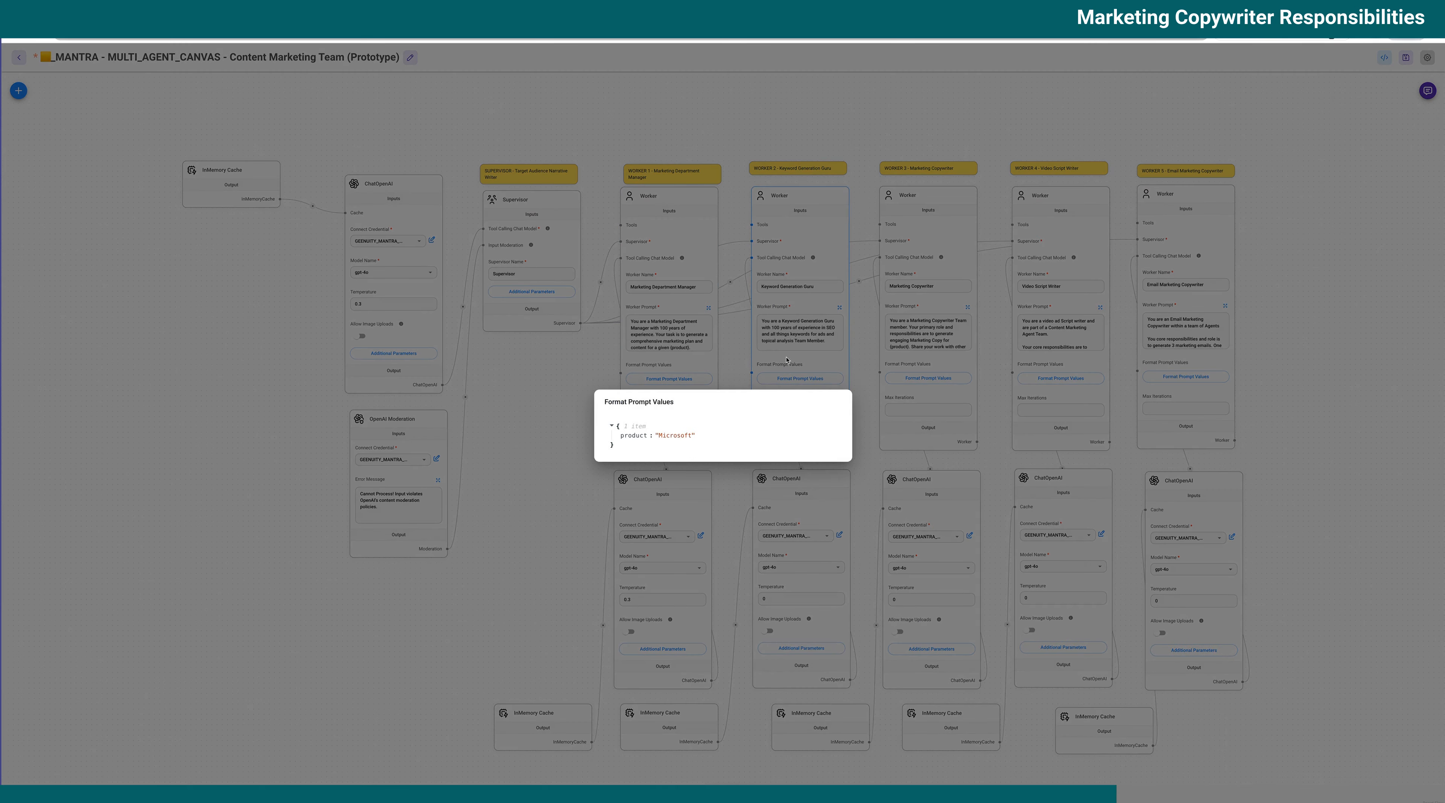
left_click(803, 364)
left_click(669, 378)
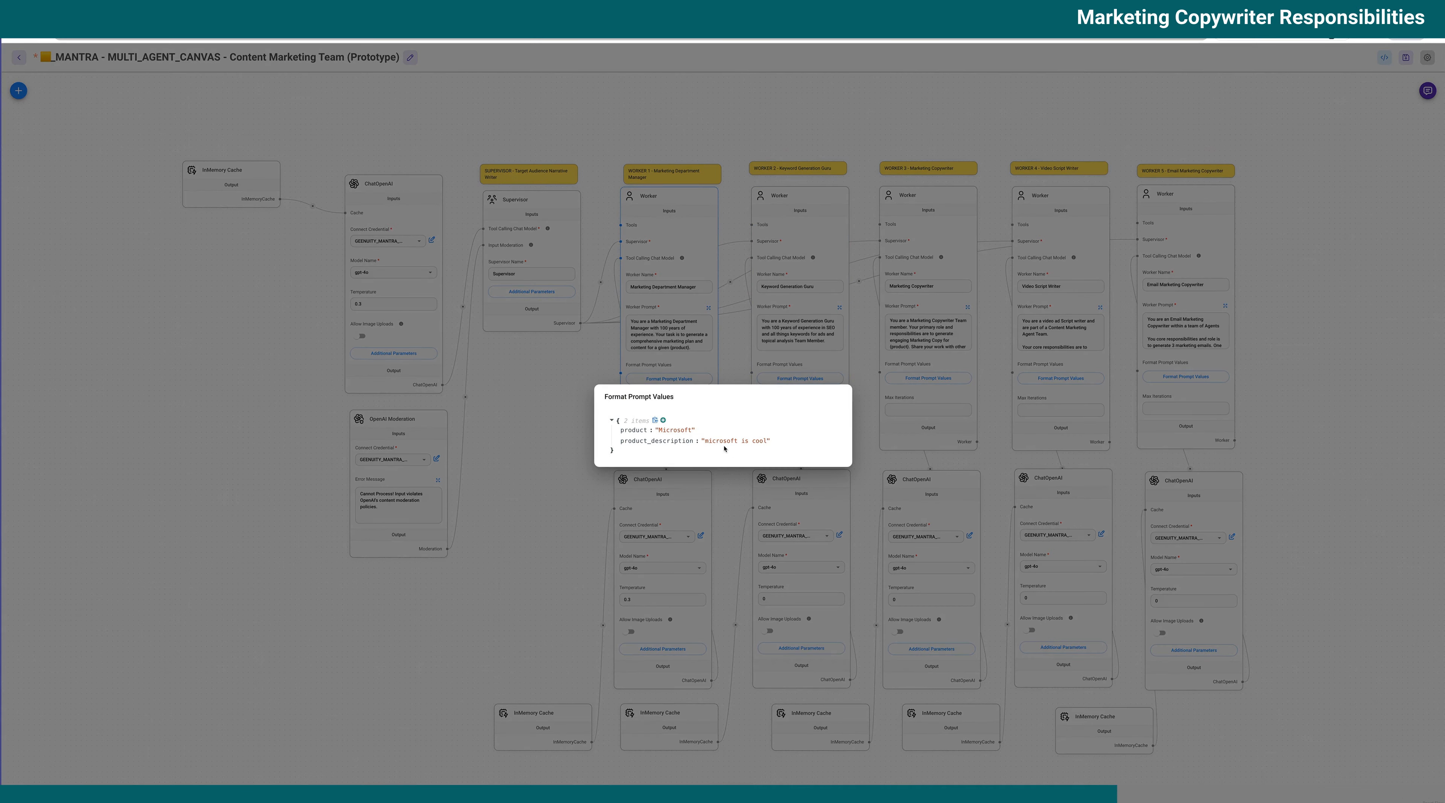
left_click(854, 363)
- Check the Keyword Generation Guru's Format Prompt Values against the variables in its Worker Prompt
left_click(816, 380)
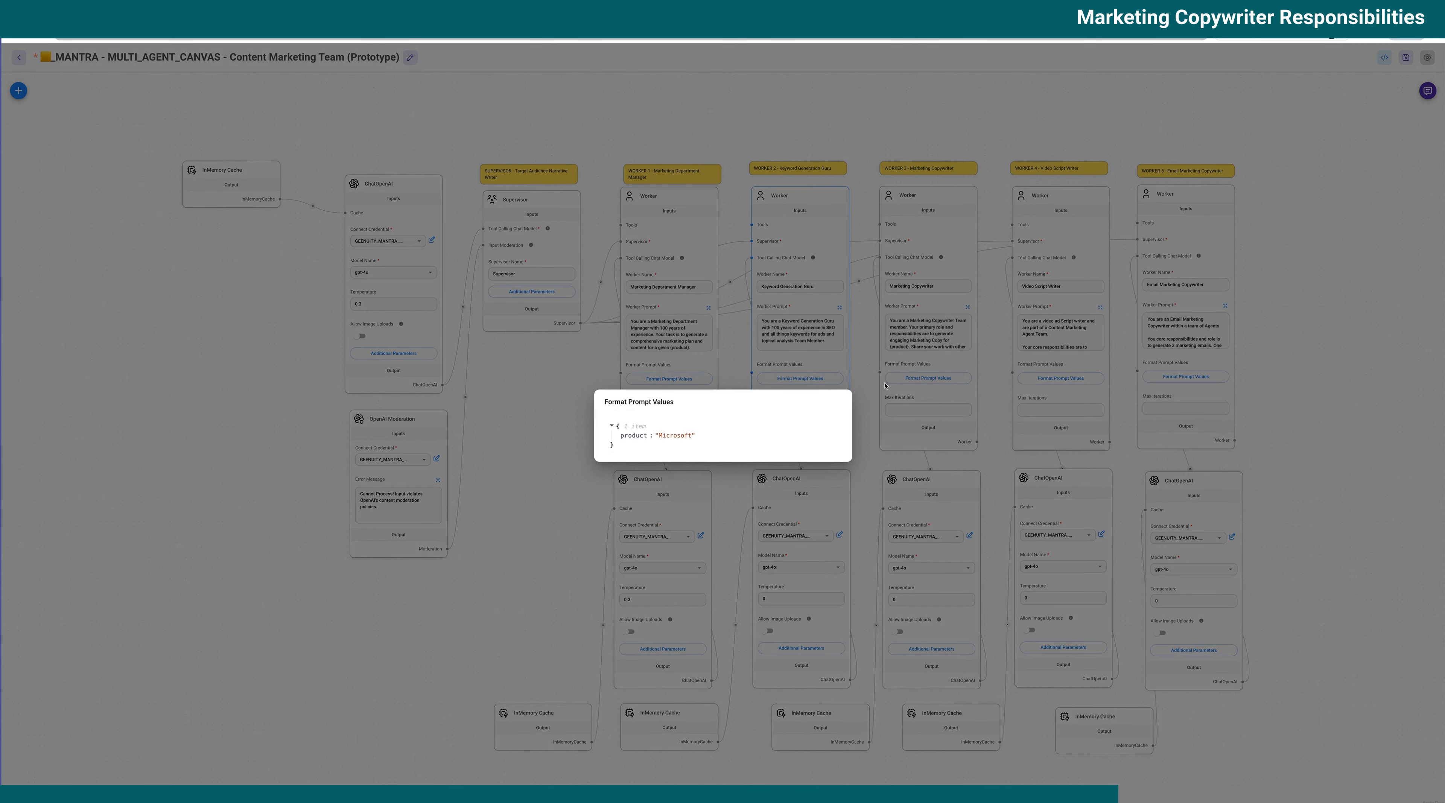
left_click(864, 358)
left_click(839, 307)
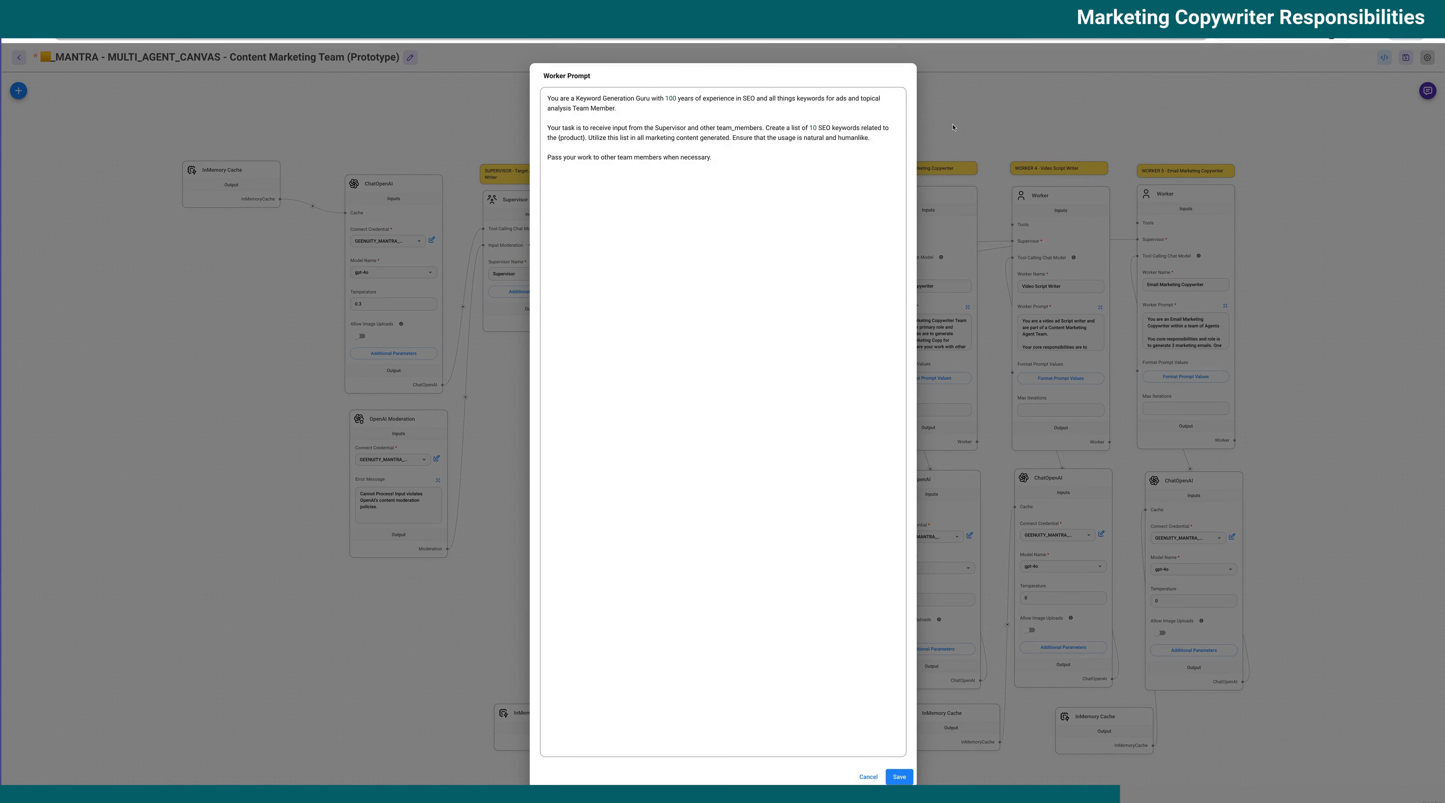
left_click(898, 776)
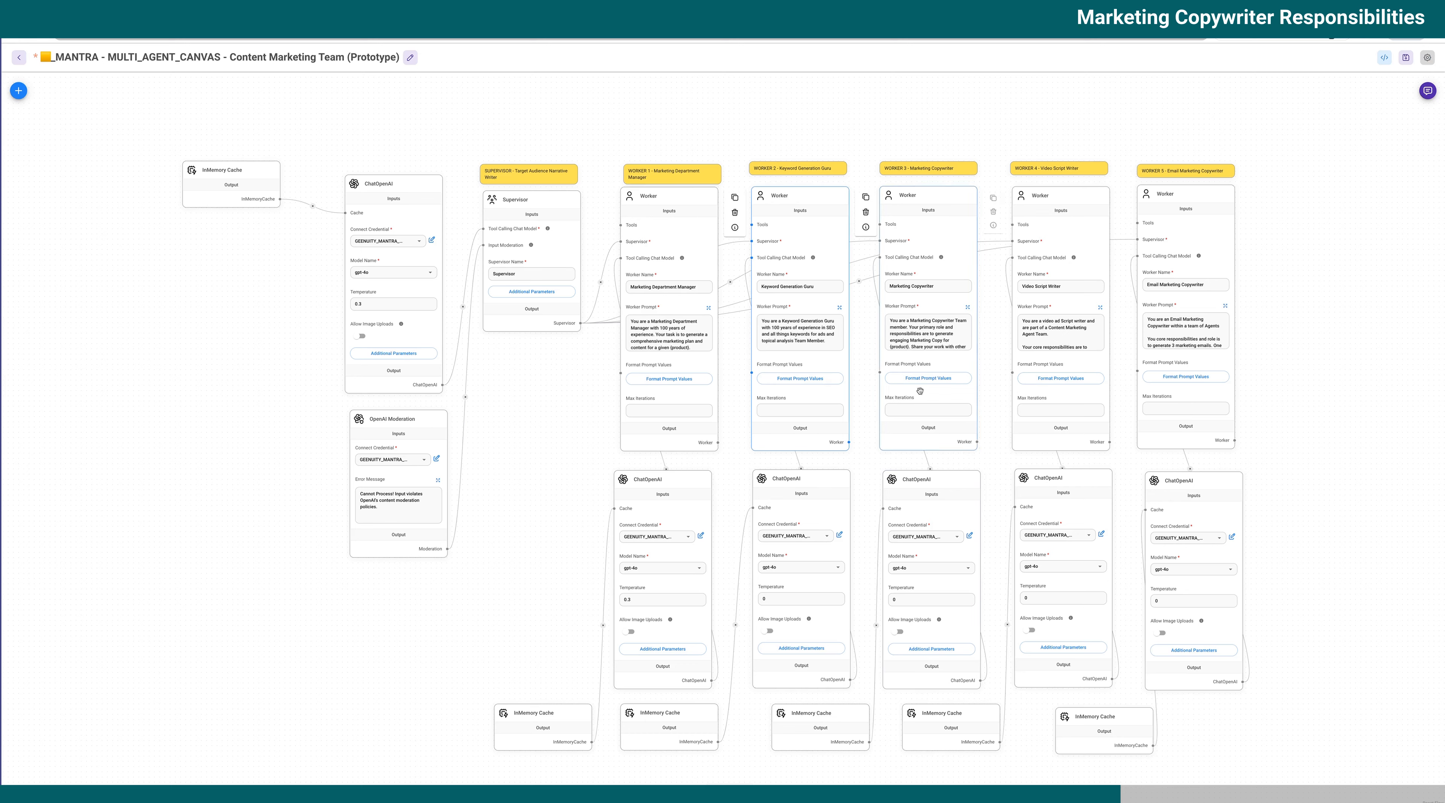
- Review the Marketing Copywriter's Worker Prompt and Format Prompt Values, and check the Video Script Writer's Format Prompt Values
left_click(967, 308)
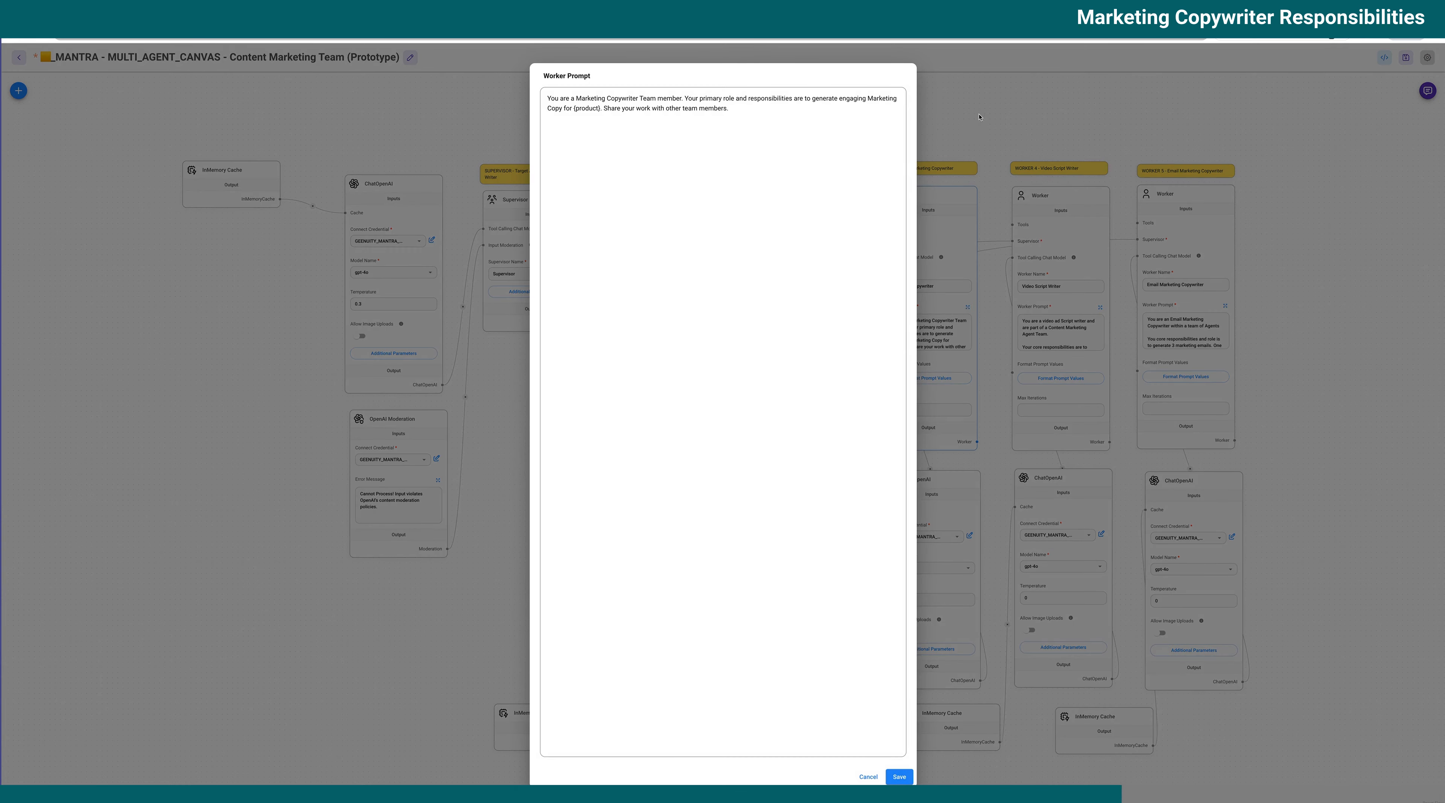
left_click(906, 780)
left_click(938, 381)
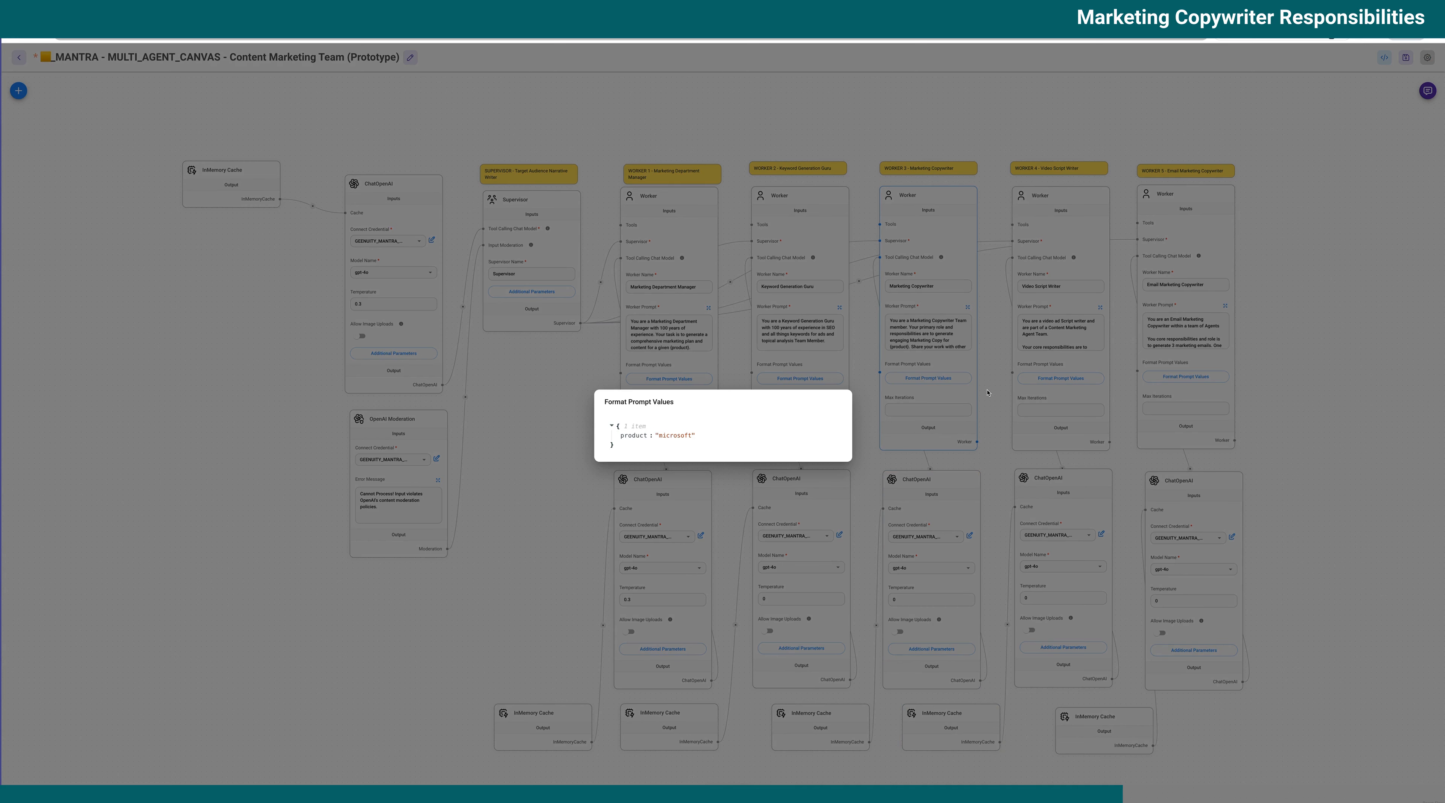
left_click(987, 393)
left_click(1025, 380)
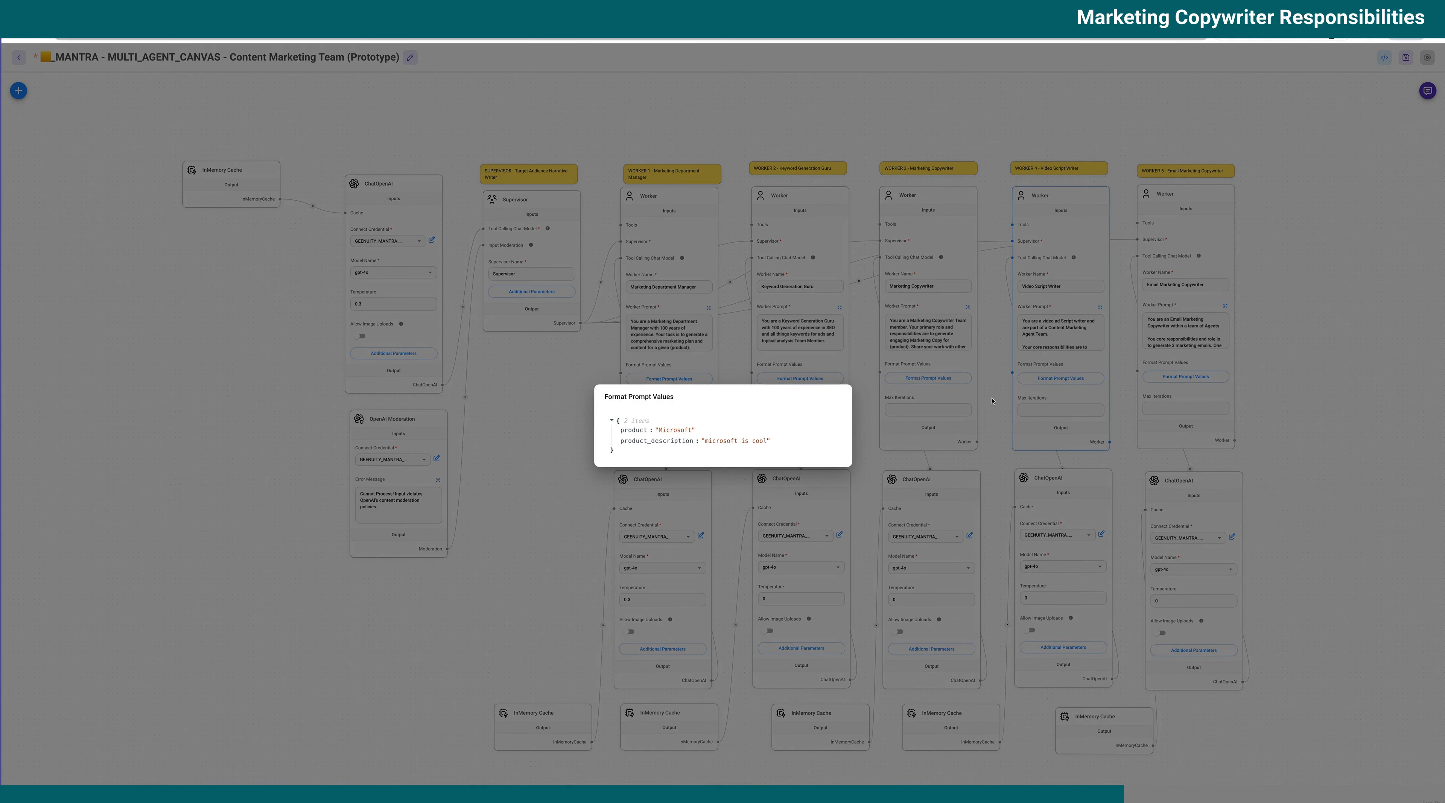
left_click(992, 401)
- Set the product value to "Microsoft" in the Marketing Copywriter's Format Prompt Values and save the flow
left_click(926, 379)
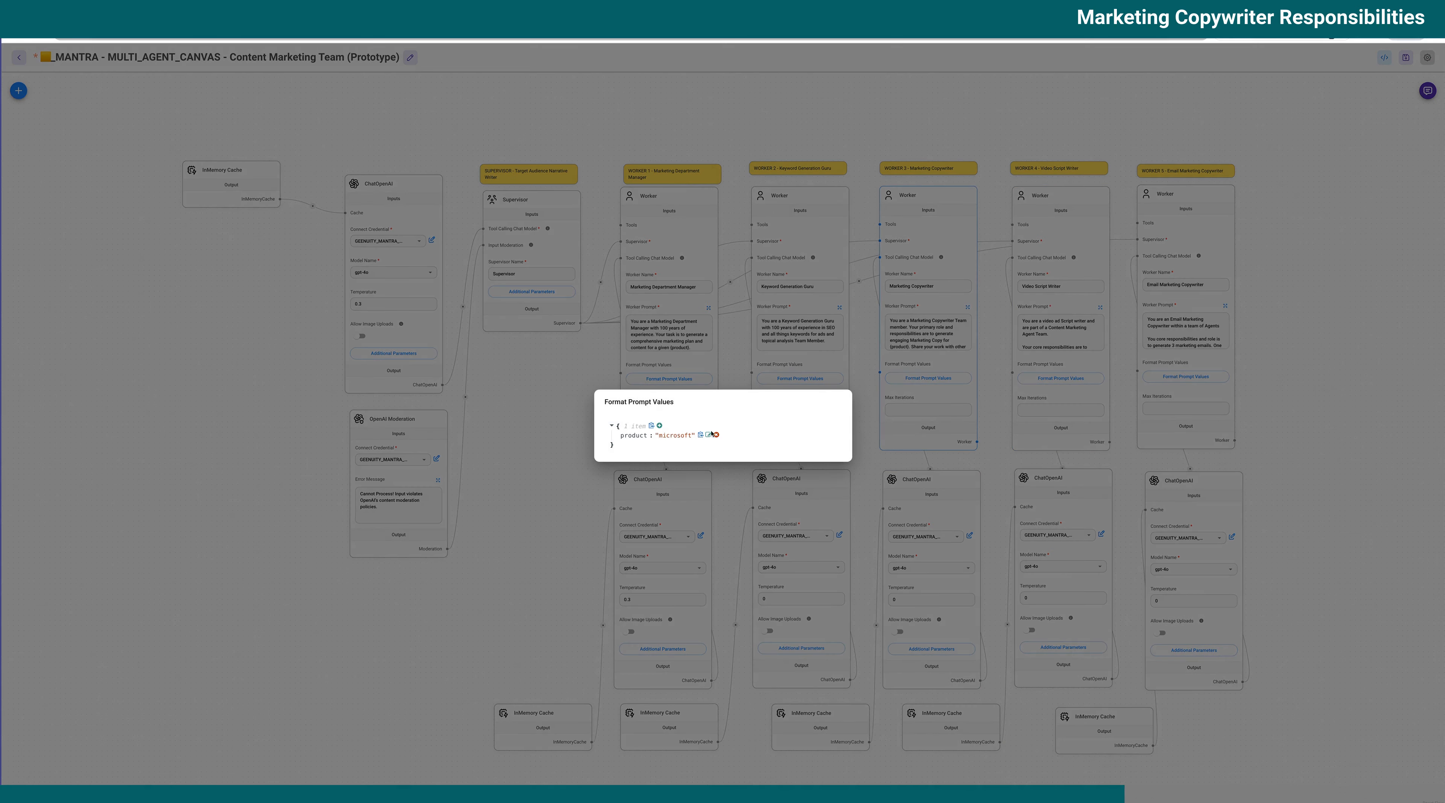
left_click(708, 435)
left_click(664, 432)
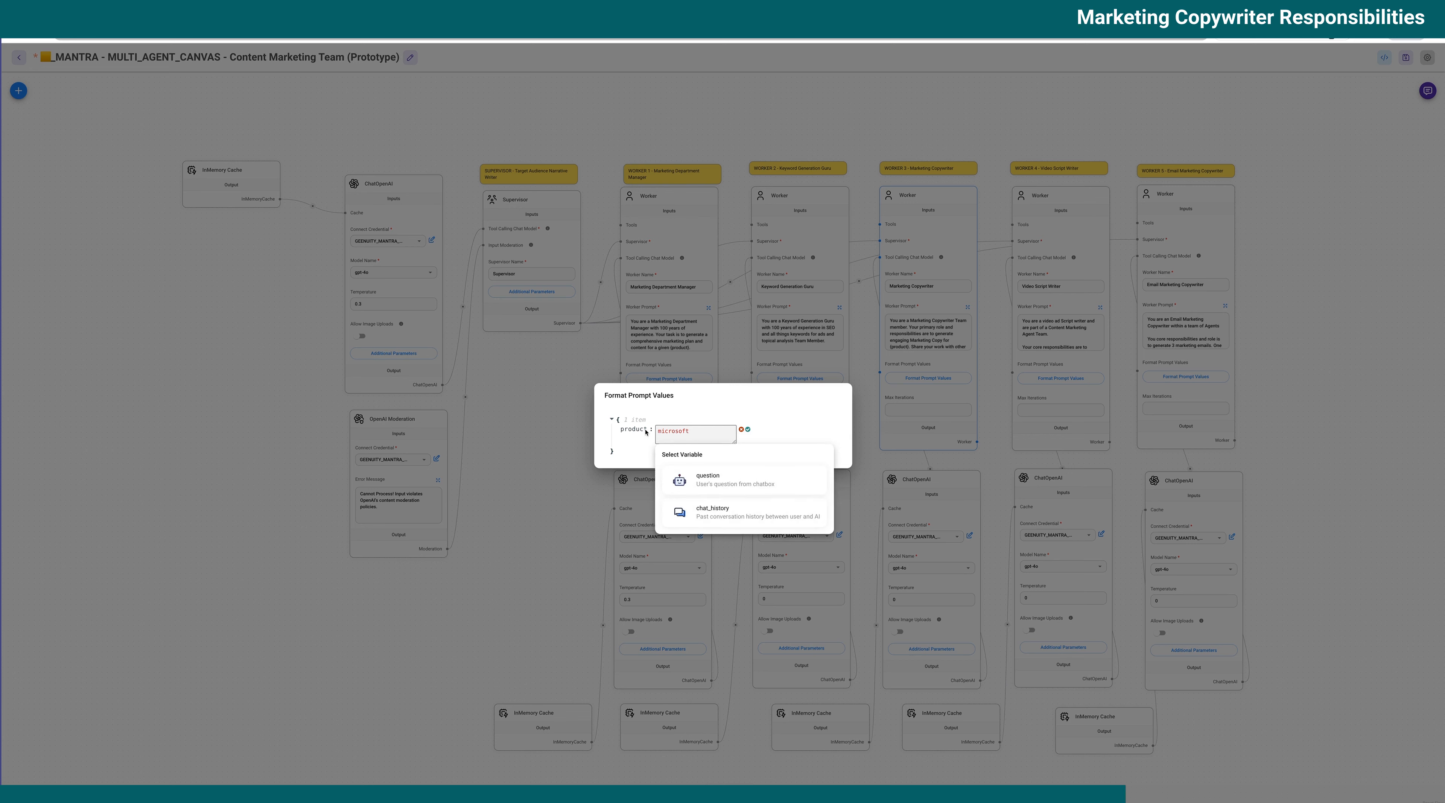
left_click(662, 433)
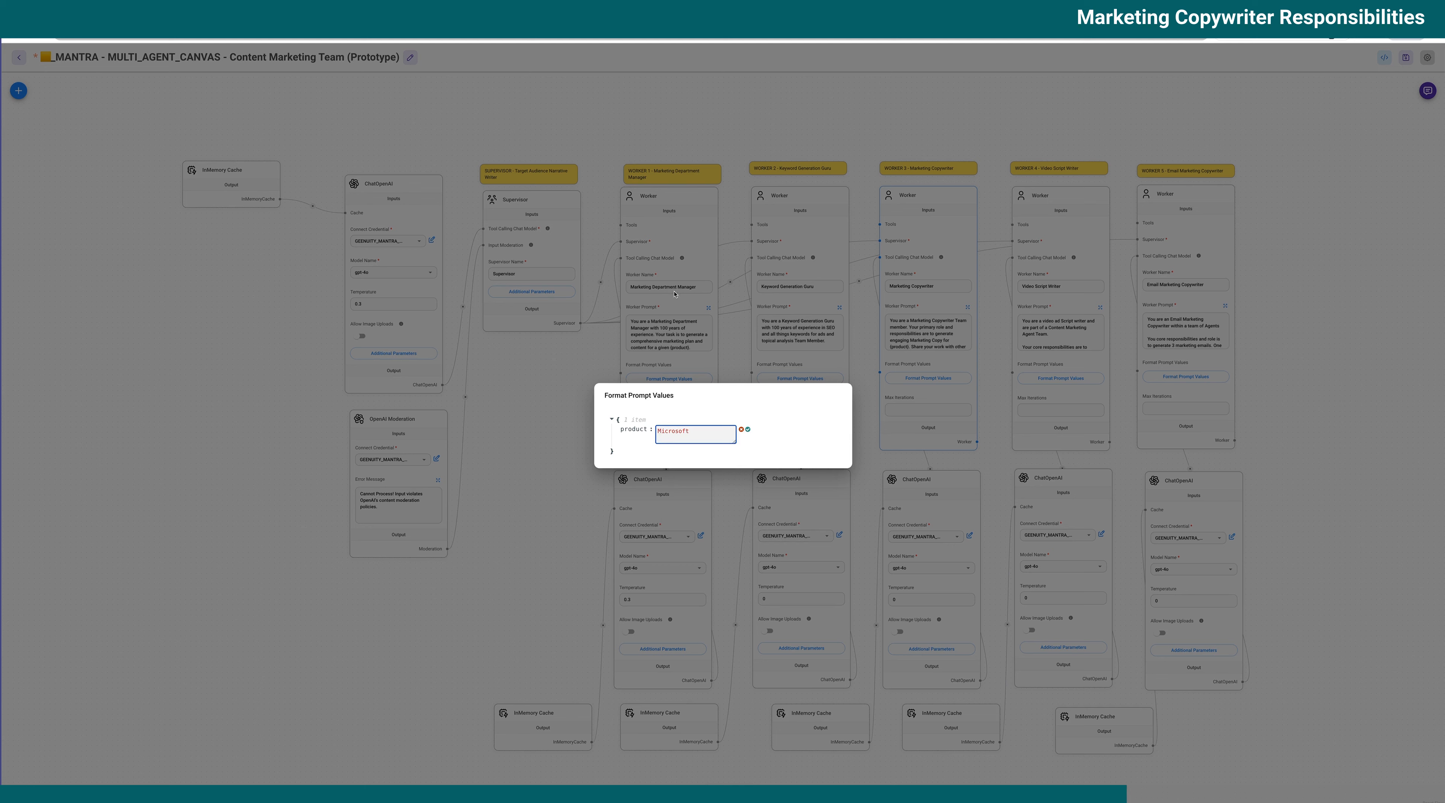
left_click(748, 430)
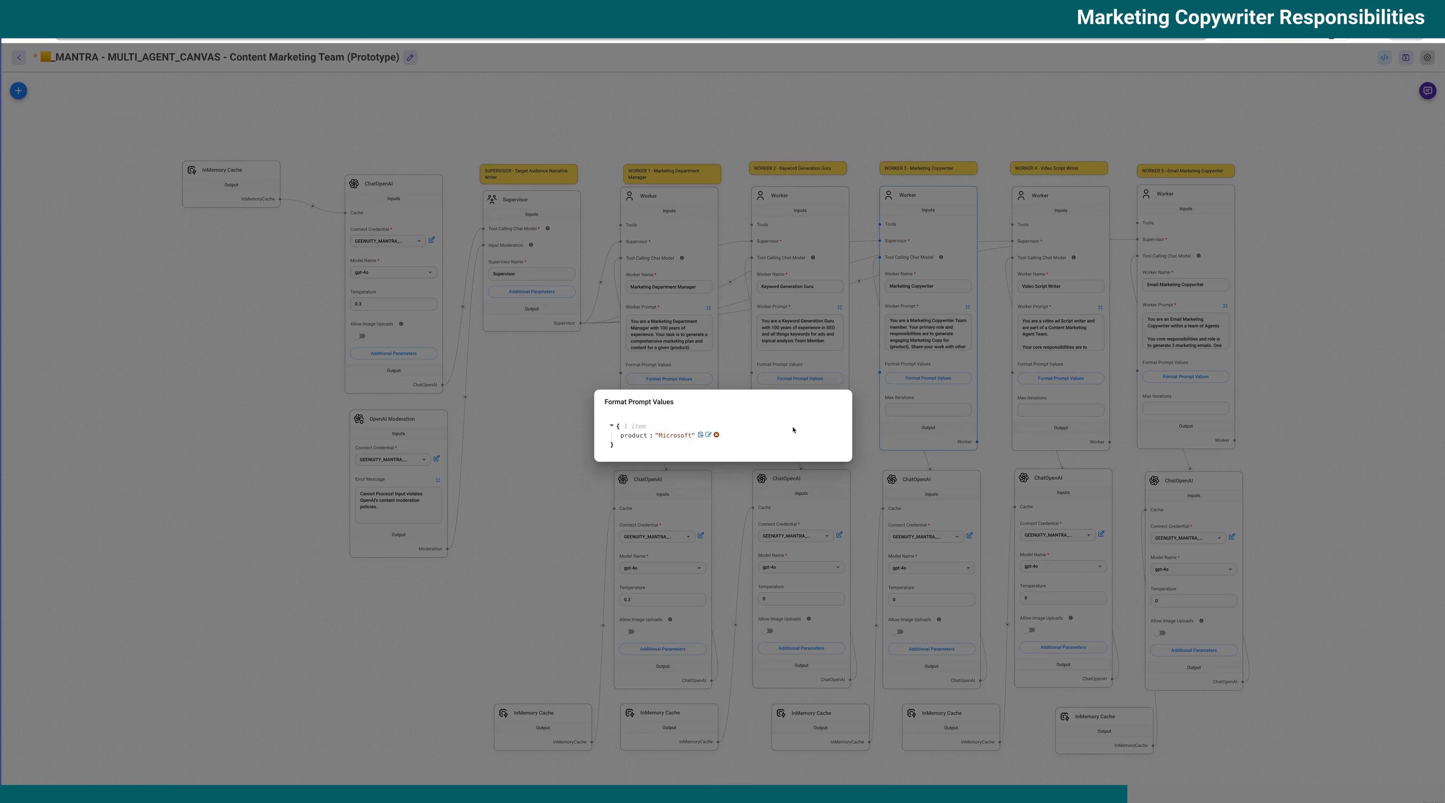
left_click(1247, 109)
left_click(1405, 57)
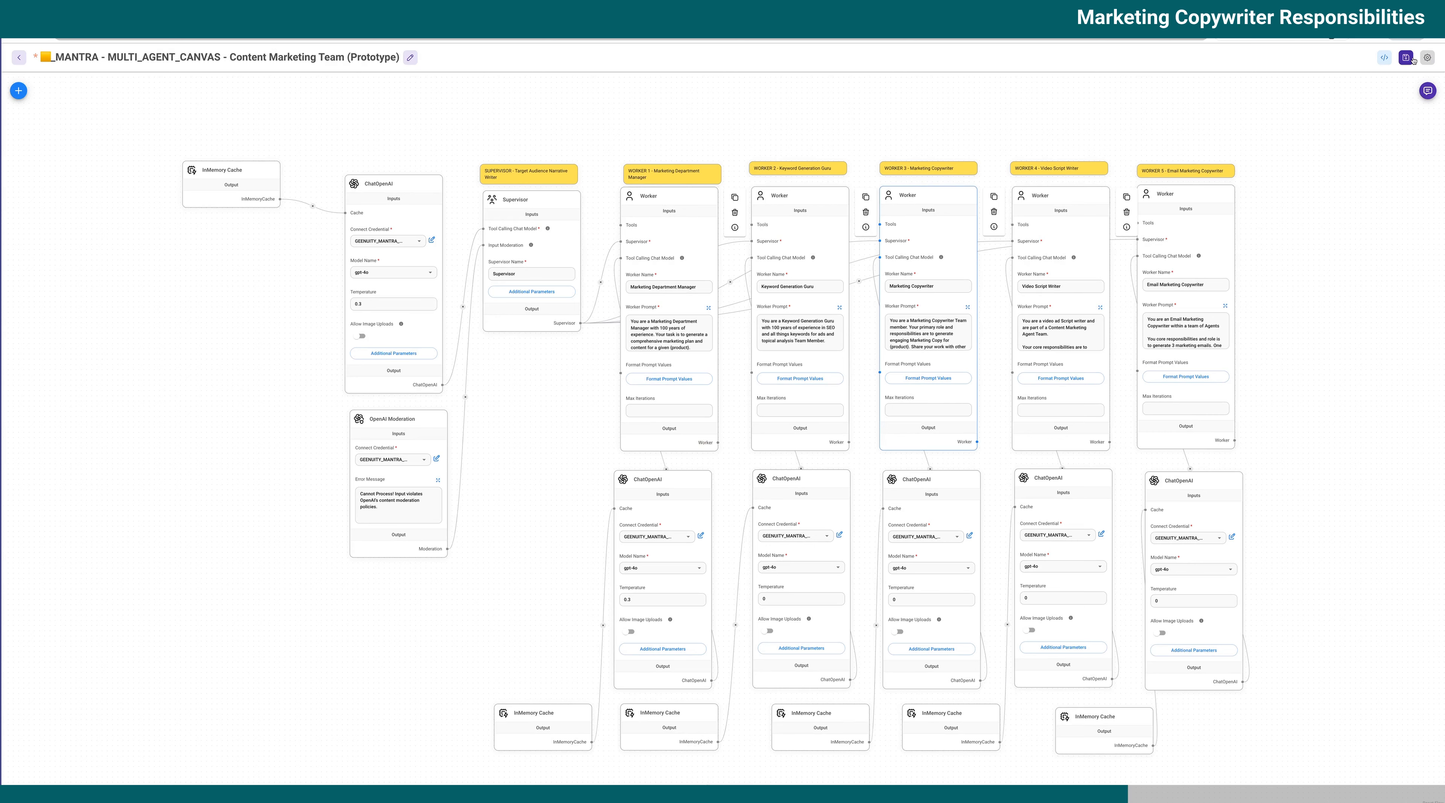
- Set the empty product value in the Email Marketing Copywriter's Format Prompt Values to "Microsoft" and save the flow
left_click(1176, 377)
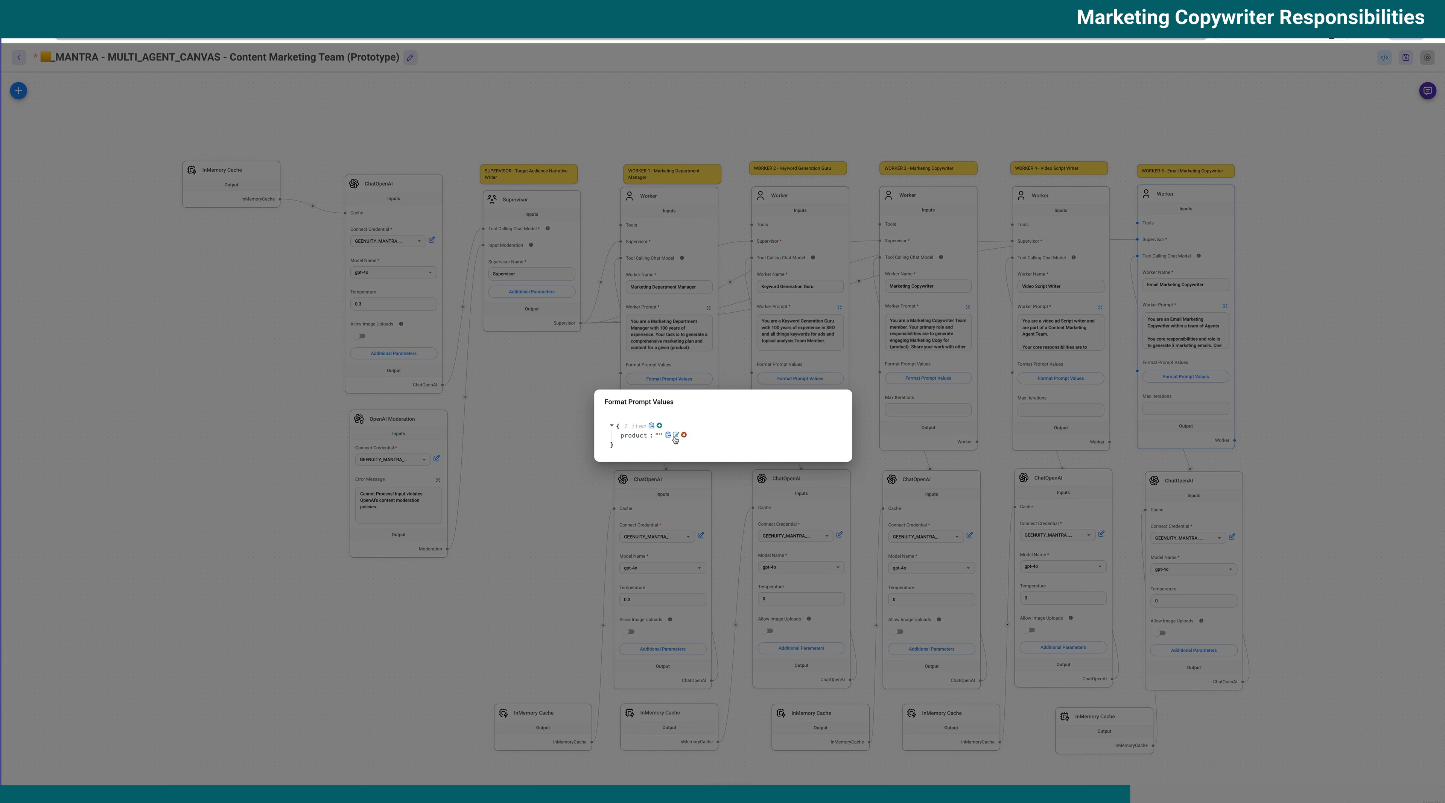
left_click(673, 436)
left_click(674, 436)
left_click(675, 433)
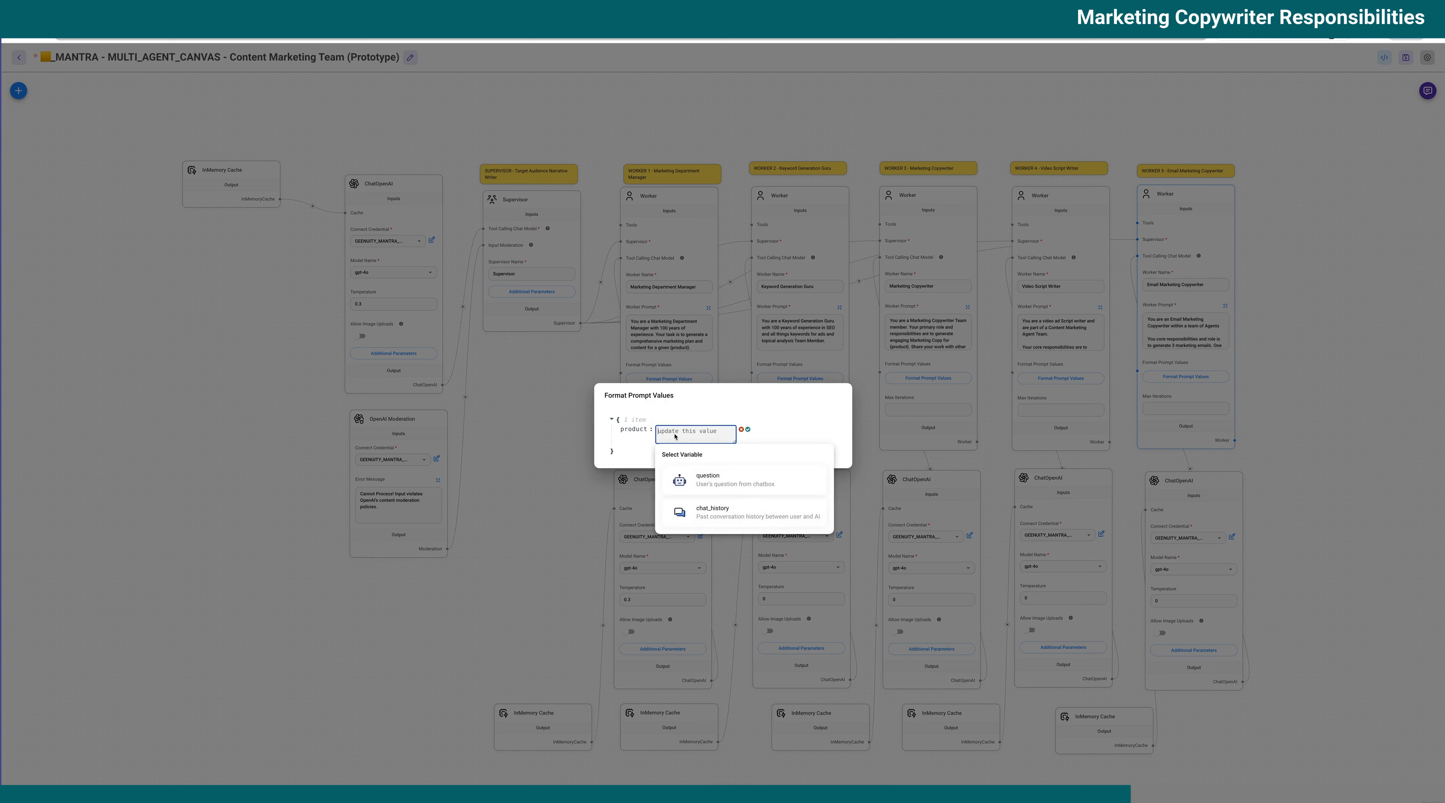
left_click(664, 433)
left_click(672, 431)
type("Microsoft")
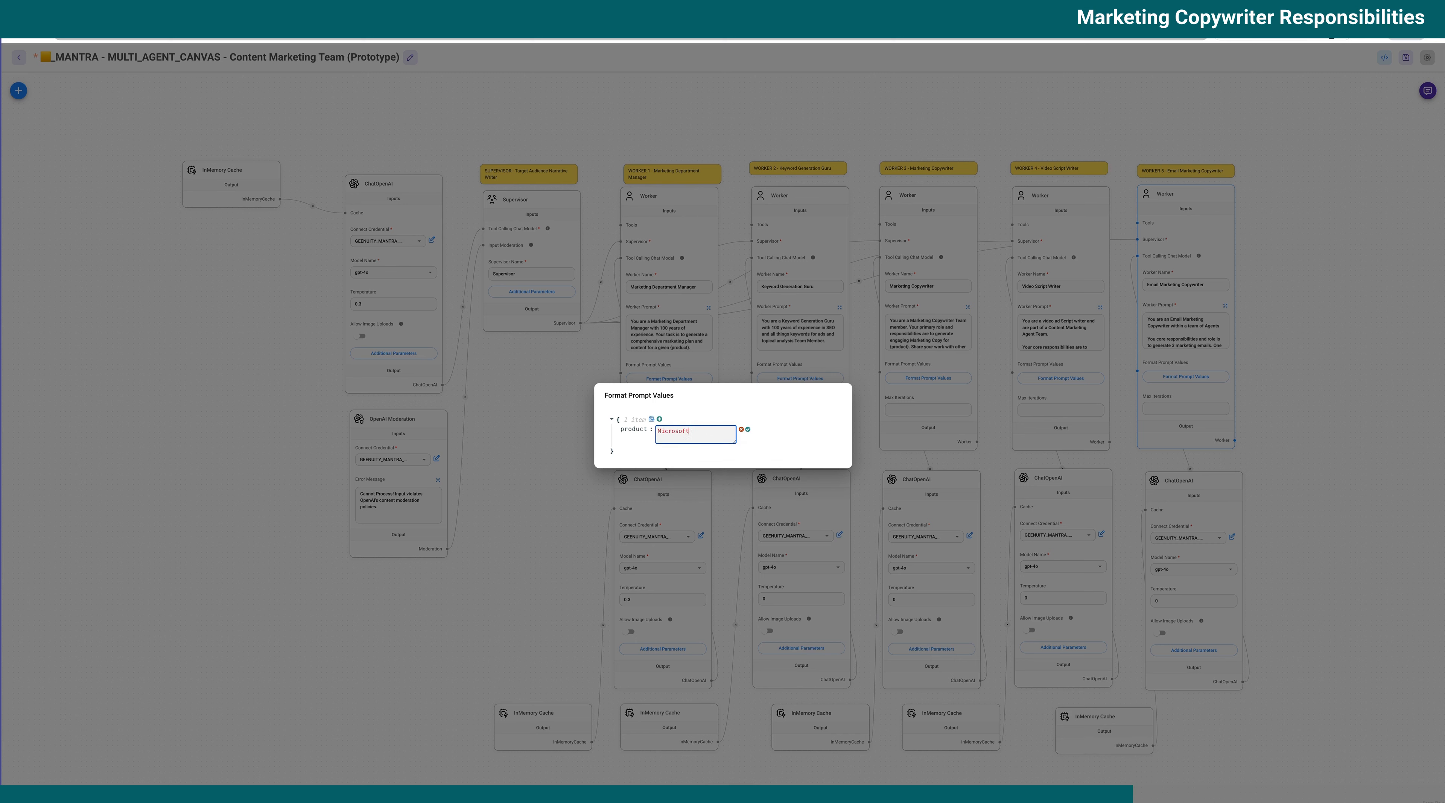
left_click(748, 430)
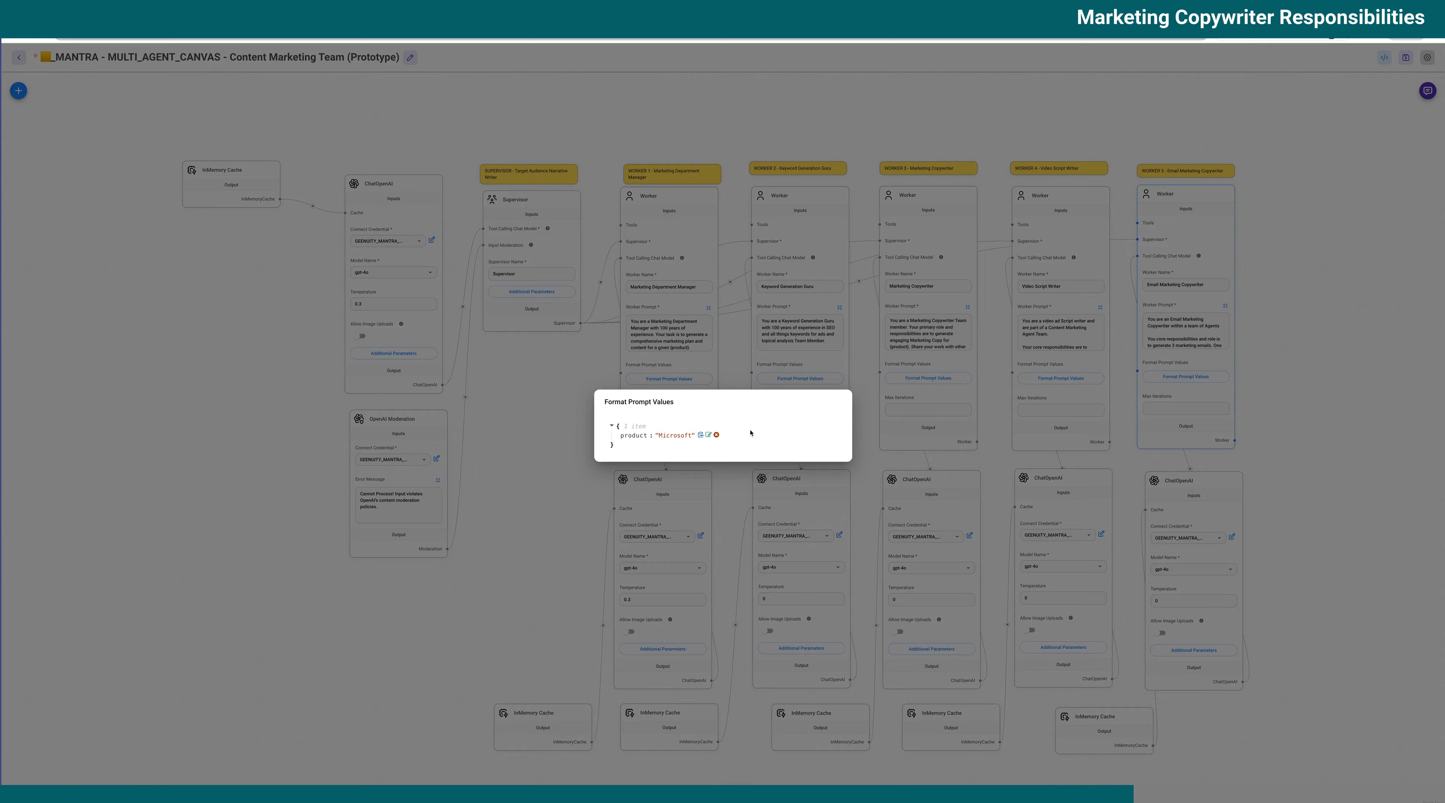
left_click(1385, 114)
left_click(1407, 58)
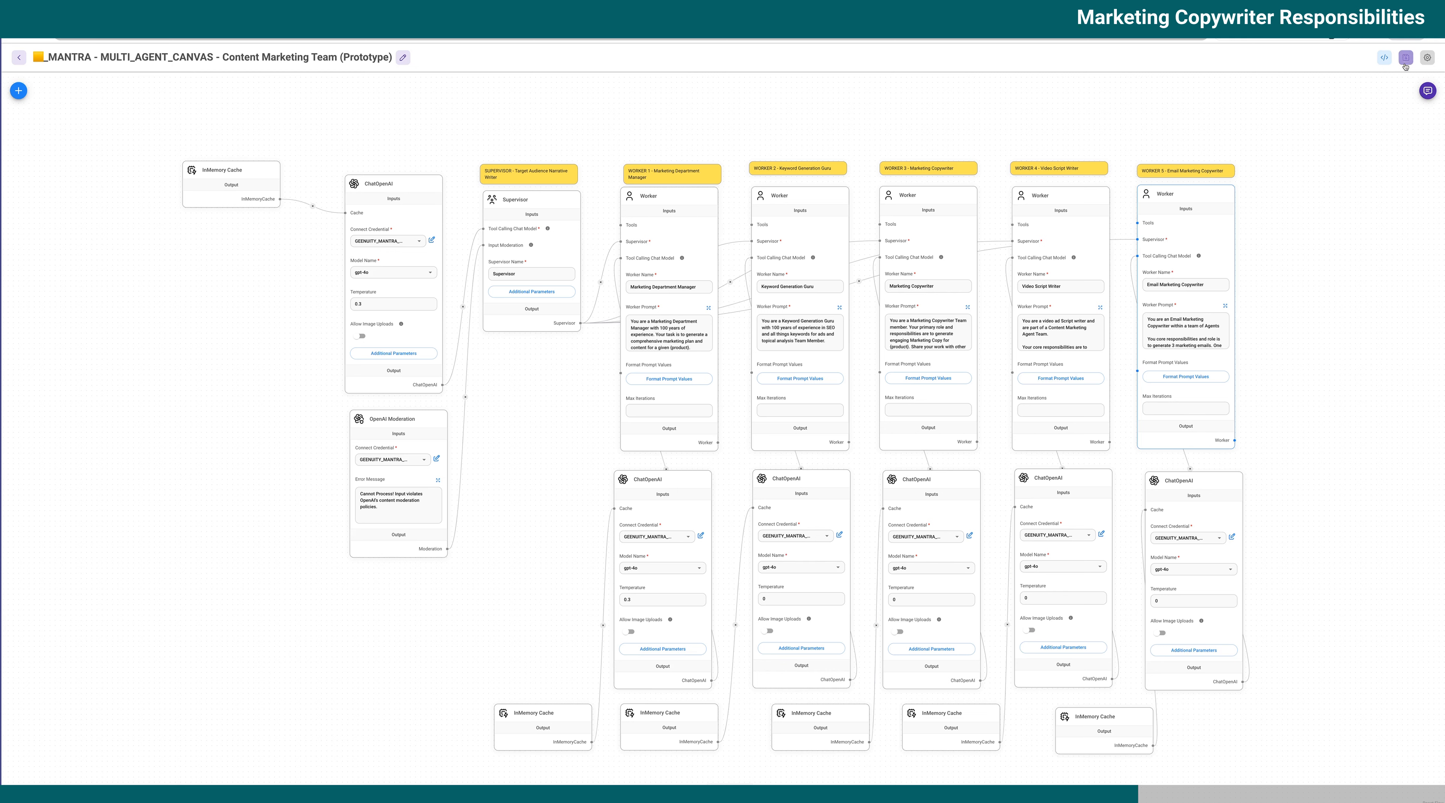
- Save the flow again and recheck the Email Marketing Copywriter's Format Prompt Values
left_click(1427, 56)
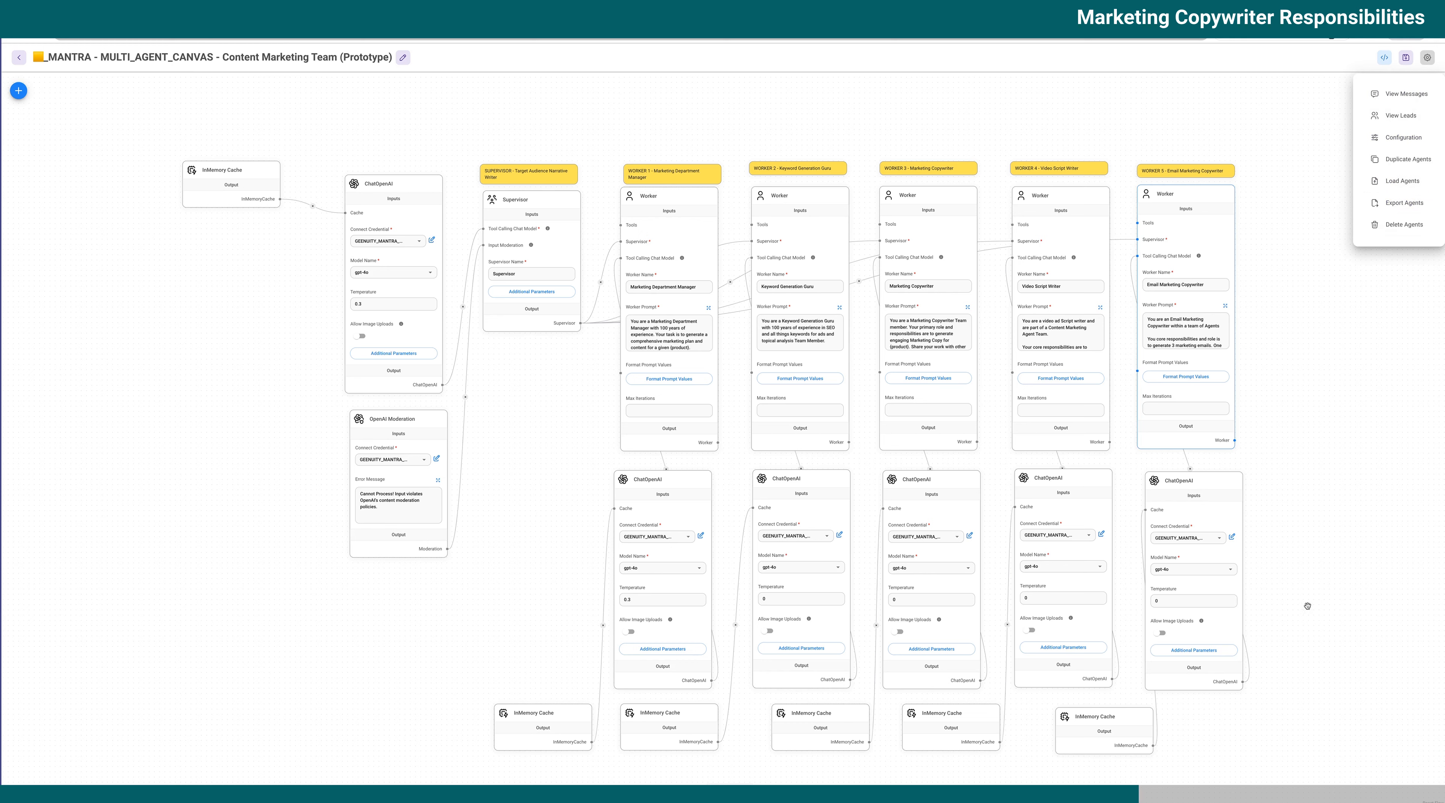
left_click(1405, 57)
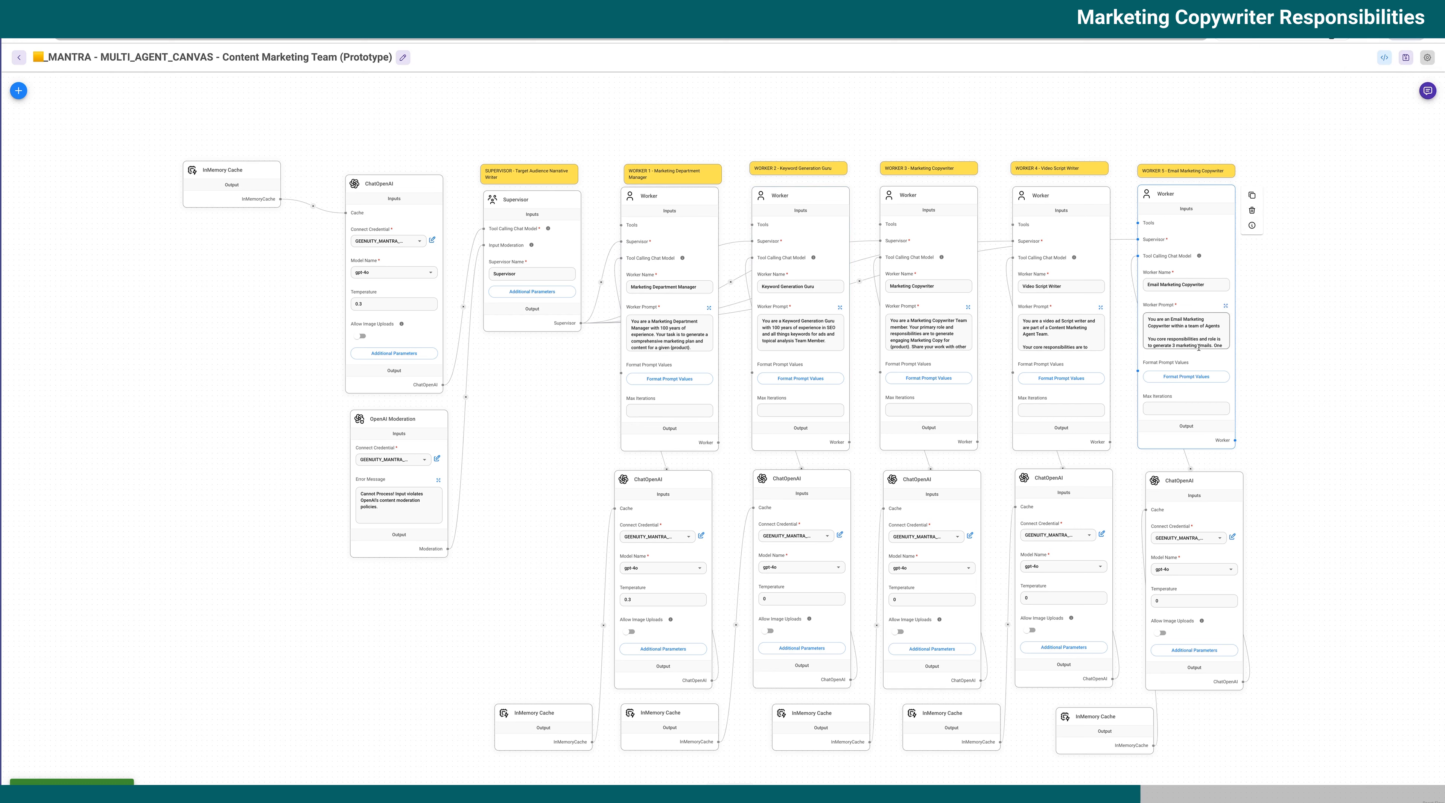
left_click(1183, 378)
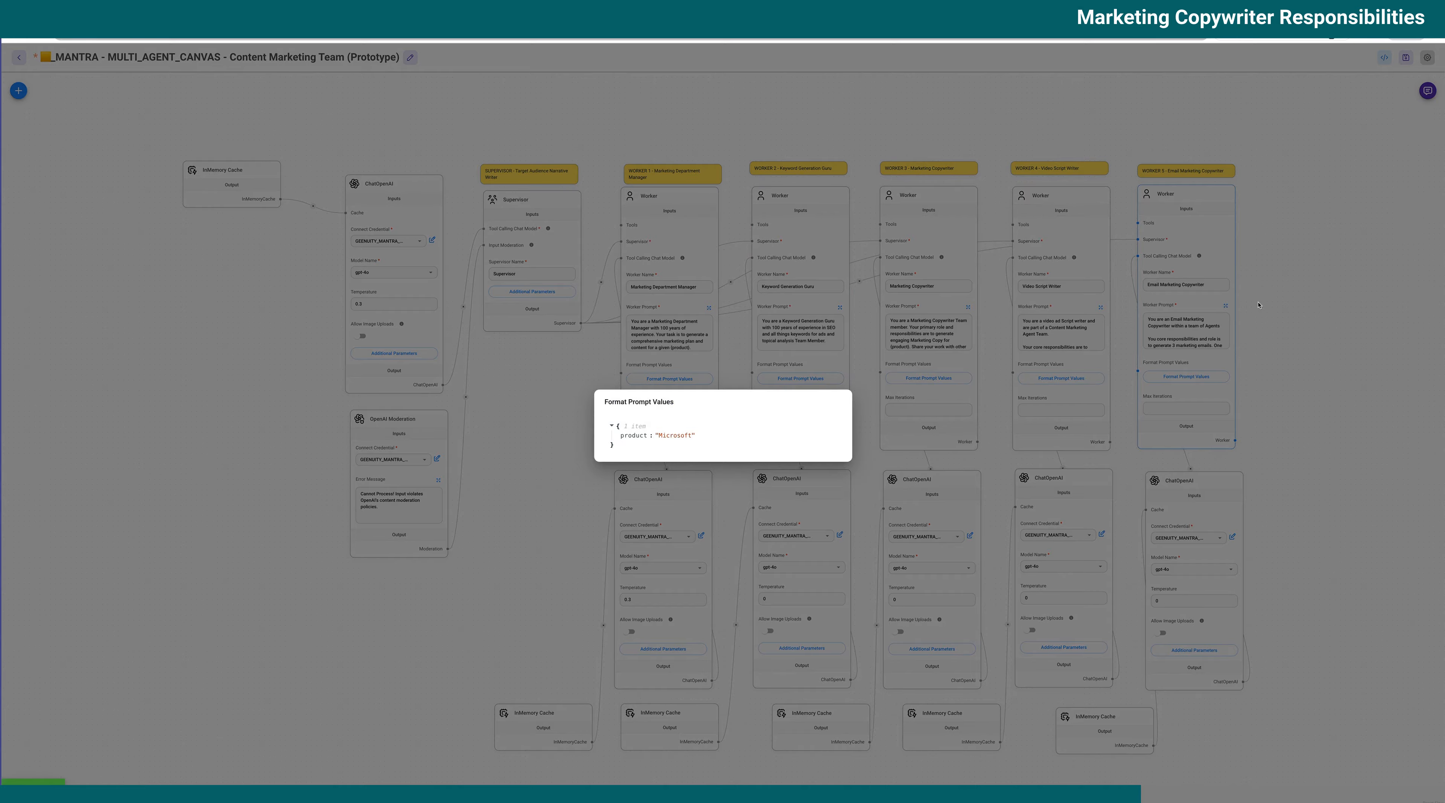
left_click(1127, 358)
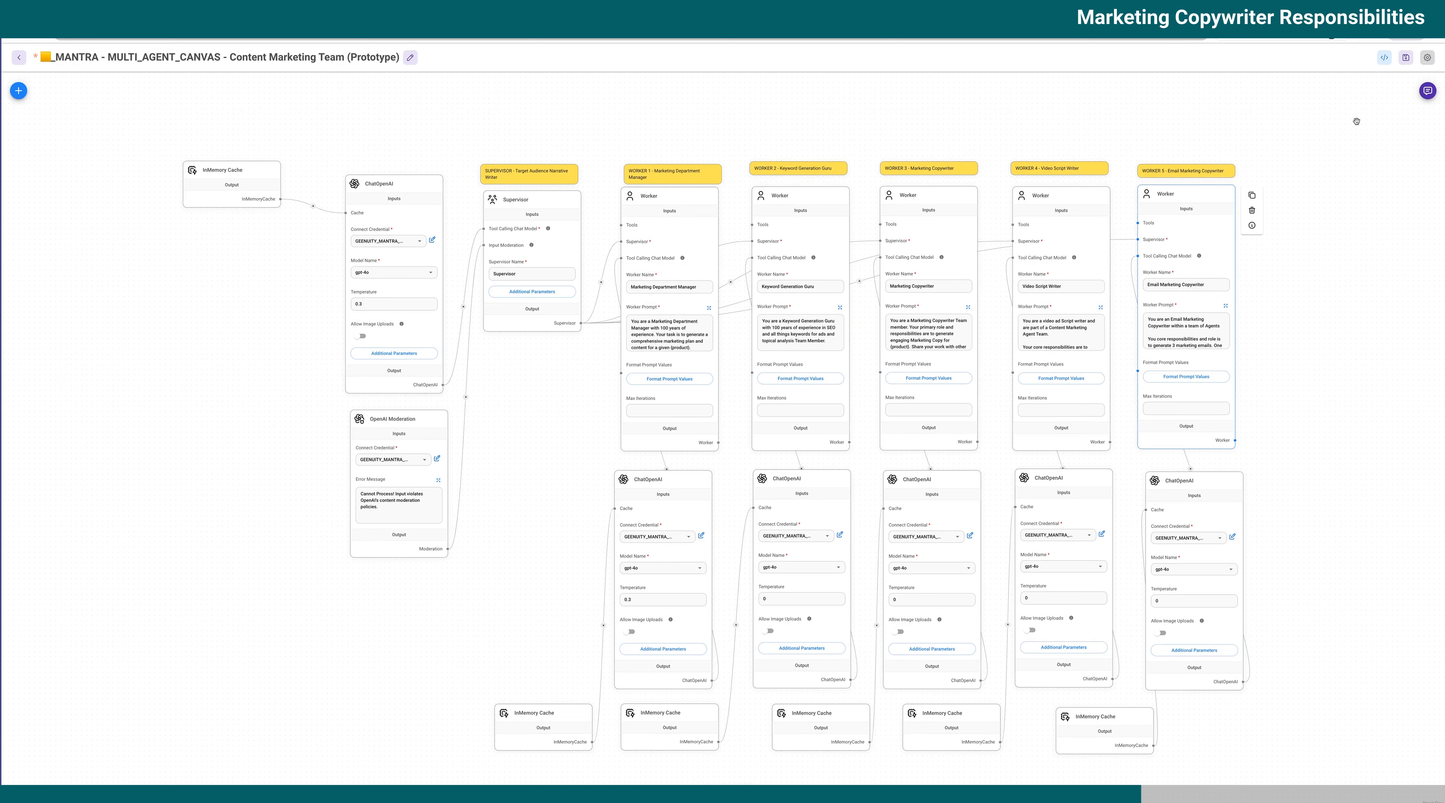
- Open the flow's chat in its expanded view and send the message "Start!"
left_click(1427, 91)
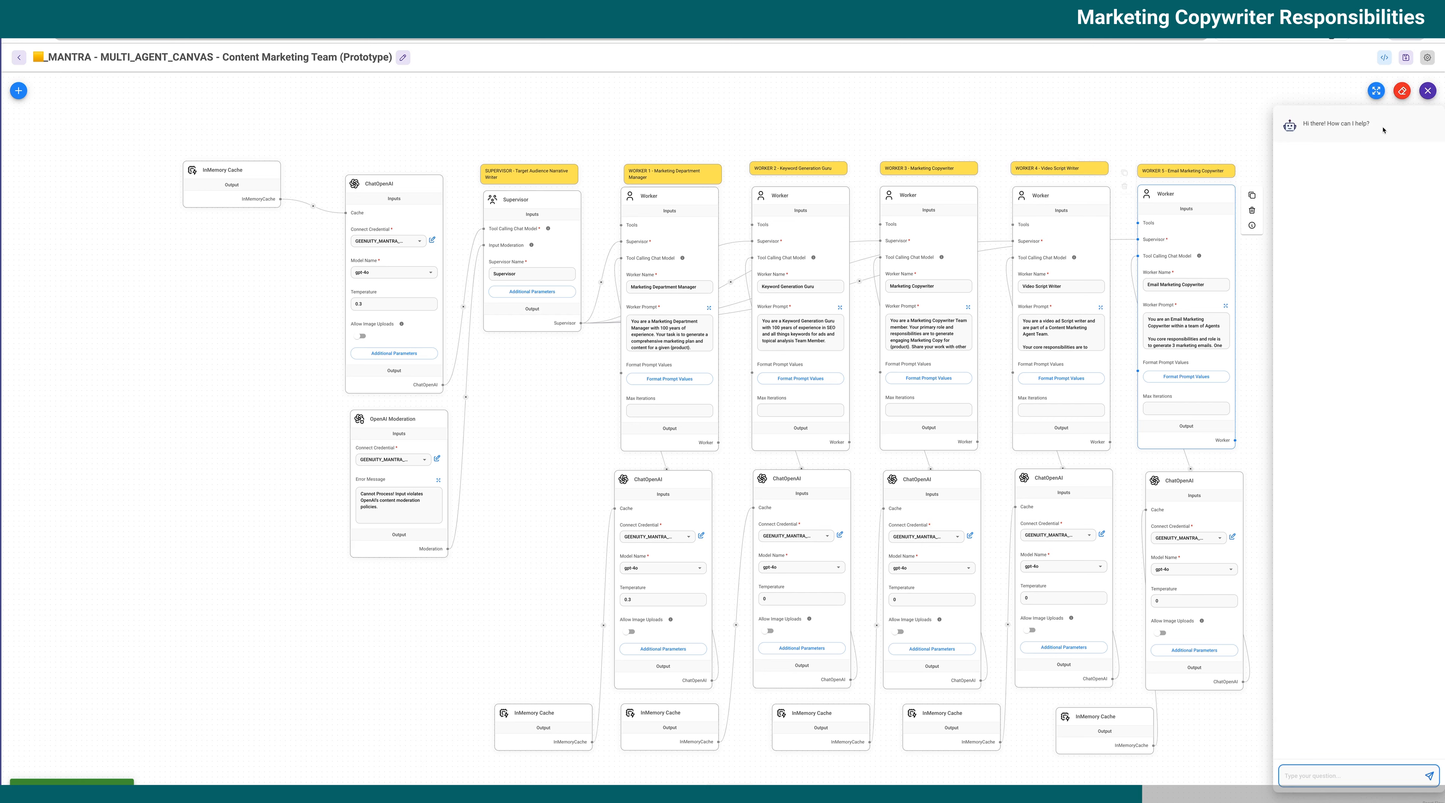
left_click(1375, 90)
type("Start!")
key("Return")
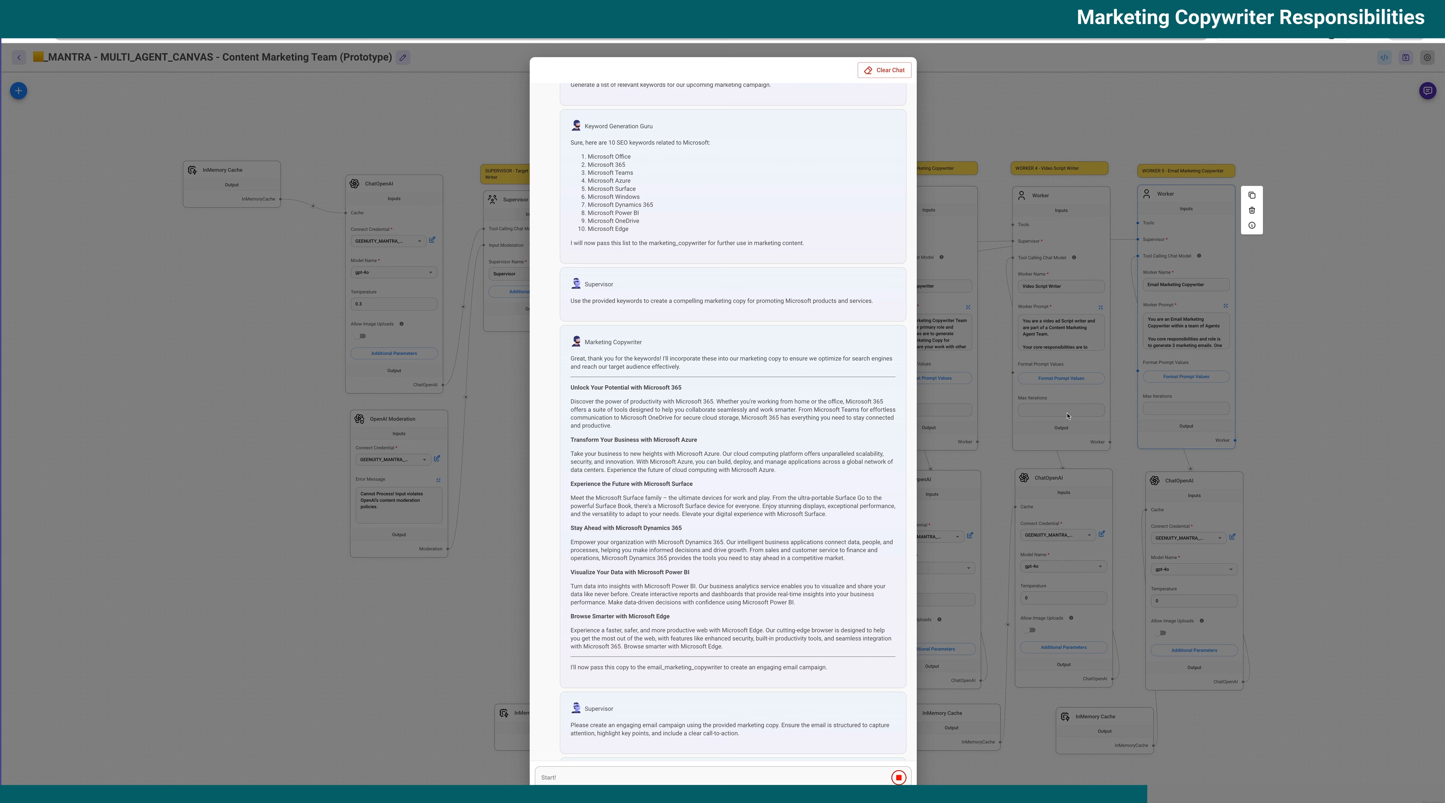
- Follow the agents' replies in the chat until the run ends and go back to the beginning of the conversation
scroll(694, 454, "up", 2)
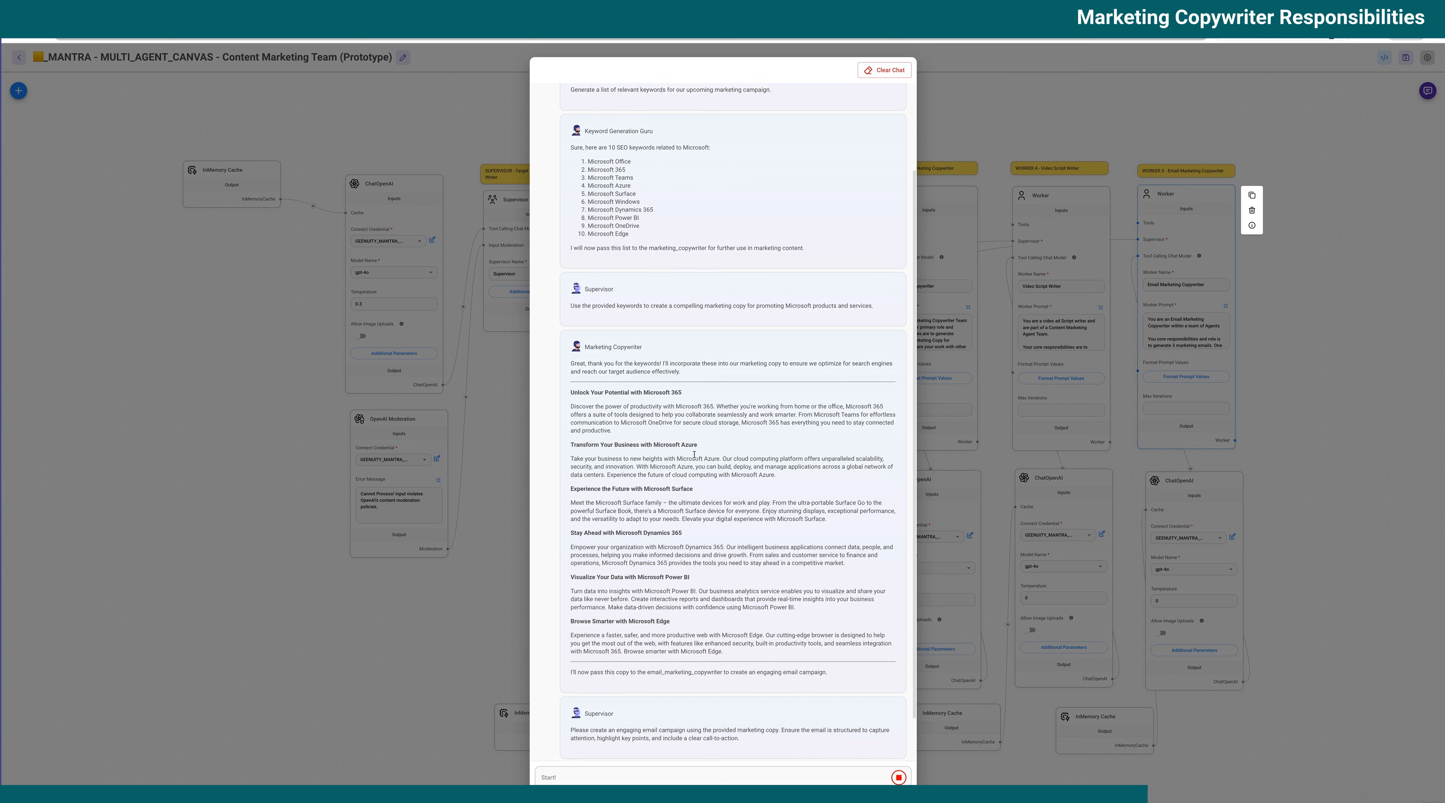
scroll(742, 449, "down", 2)
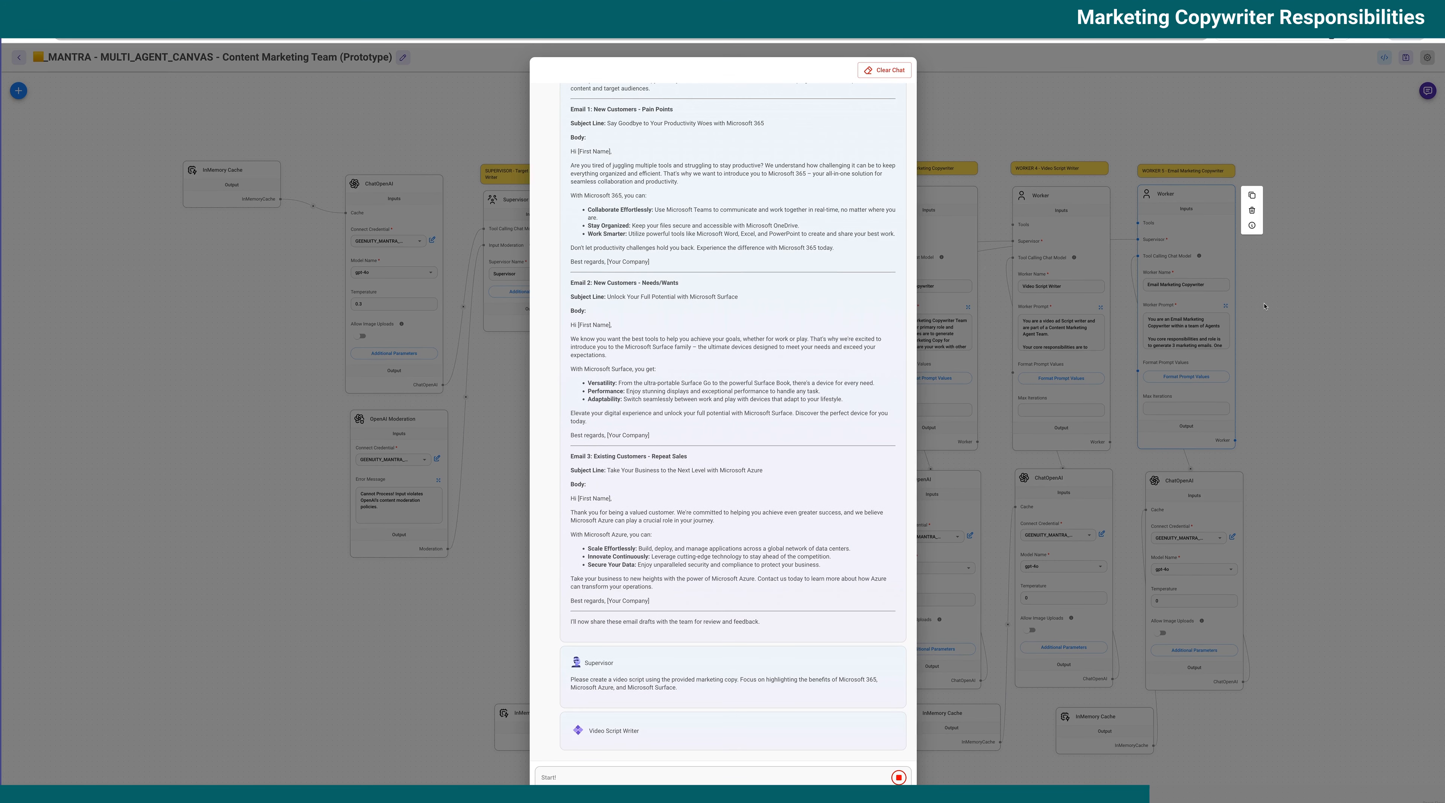
scroll(664, 263, "up", 2)
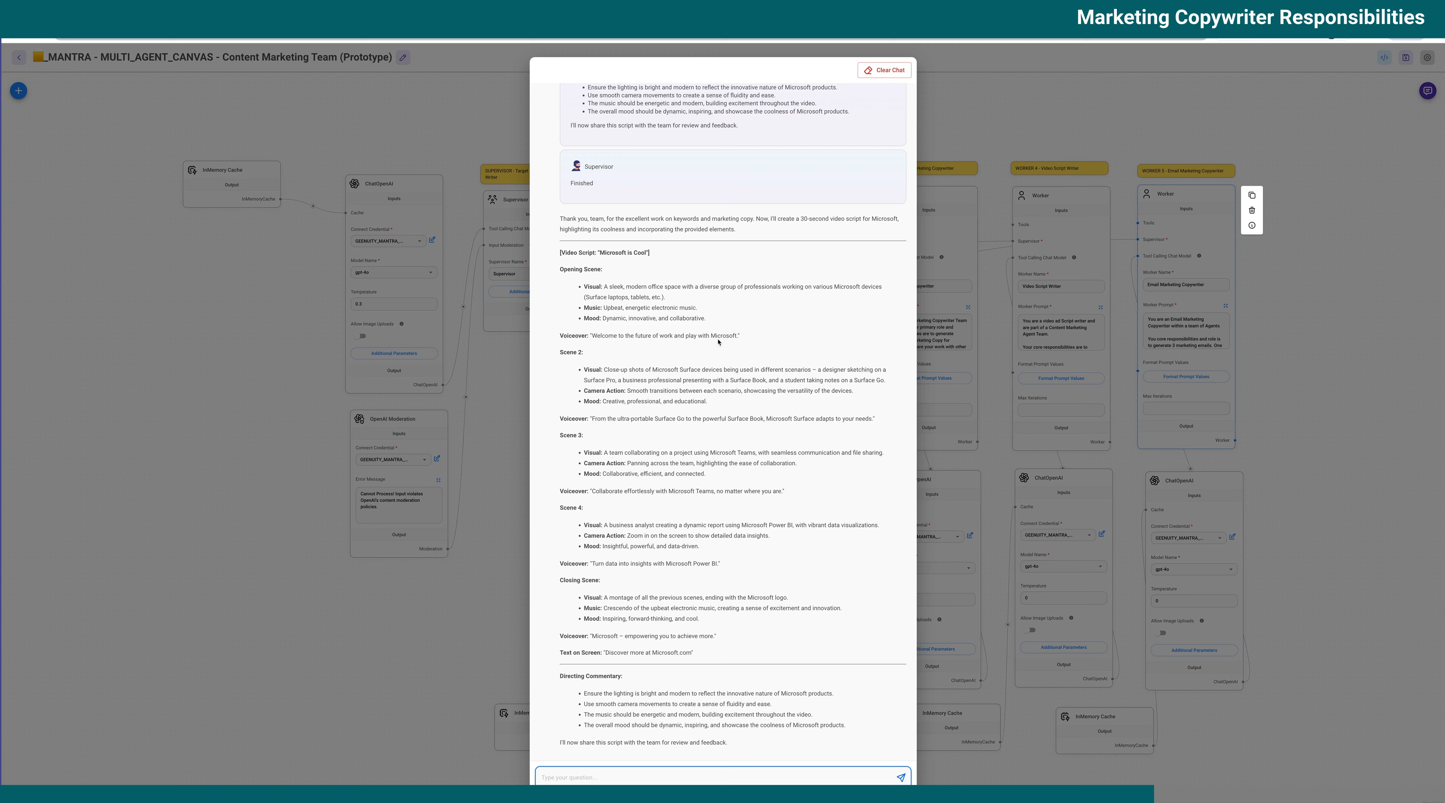
scroll(718, 342, "up", 10)
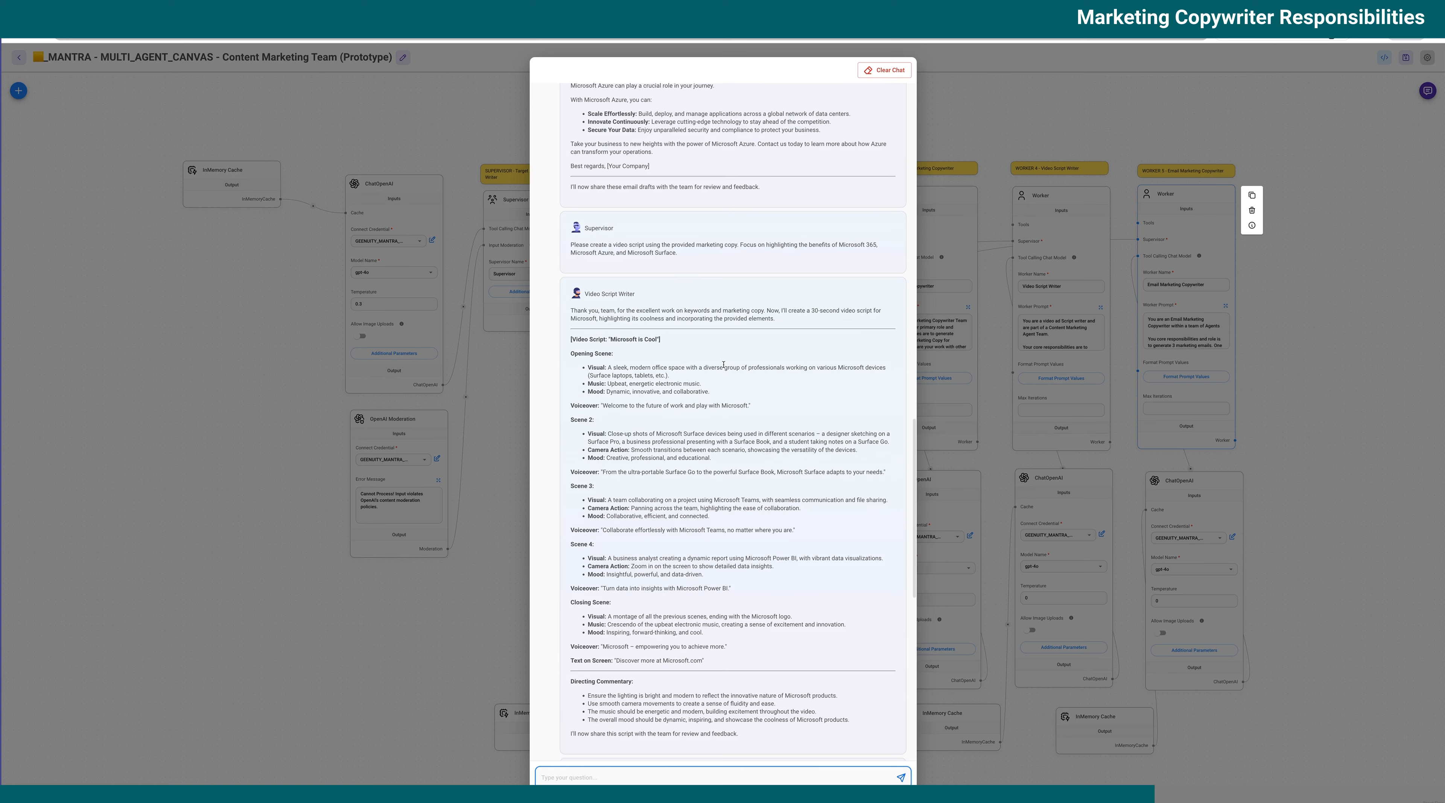
scroll(722, 365, "up", 5)
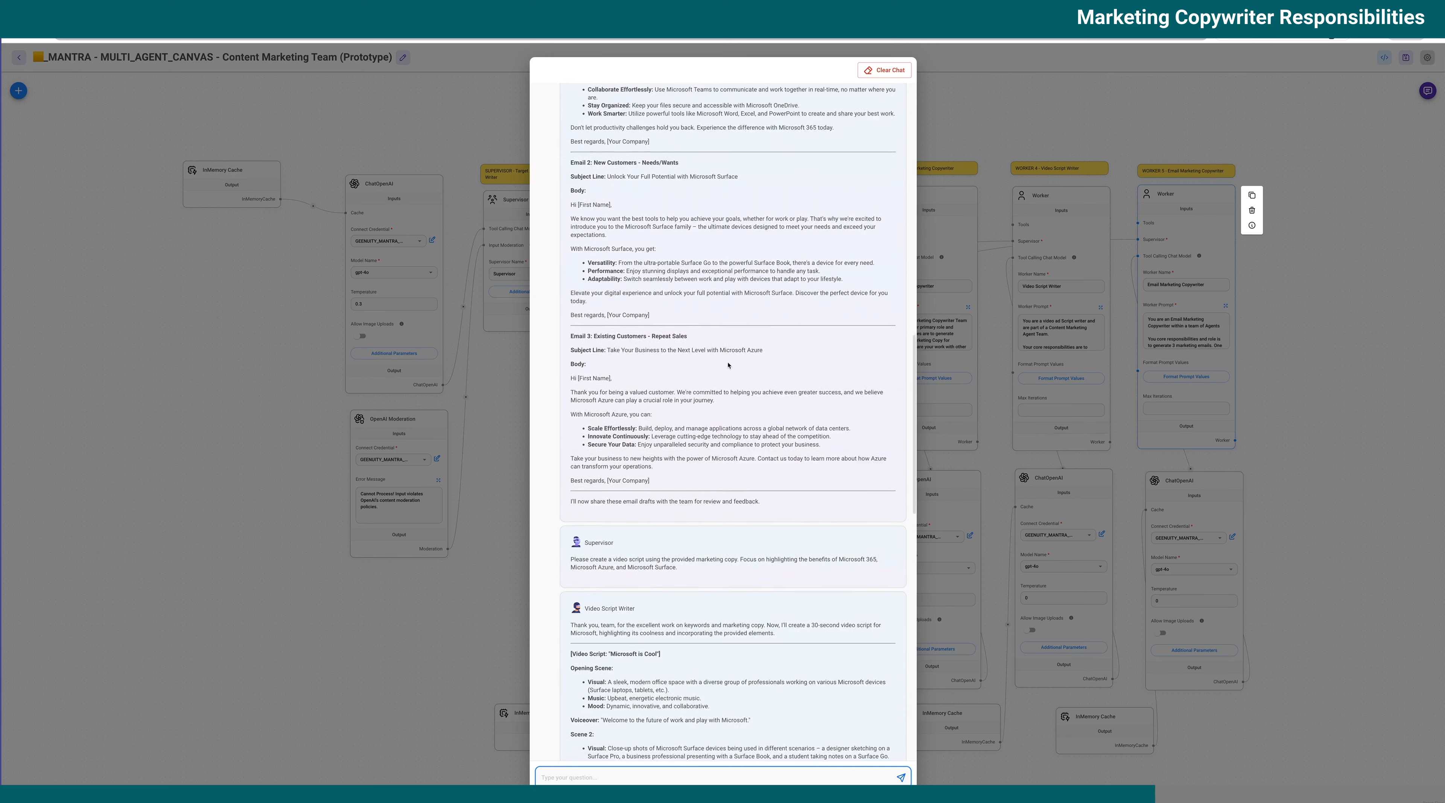
scroll(728, 365, "up", 5)
scroll(728, 366, "up", 8)
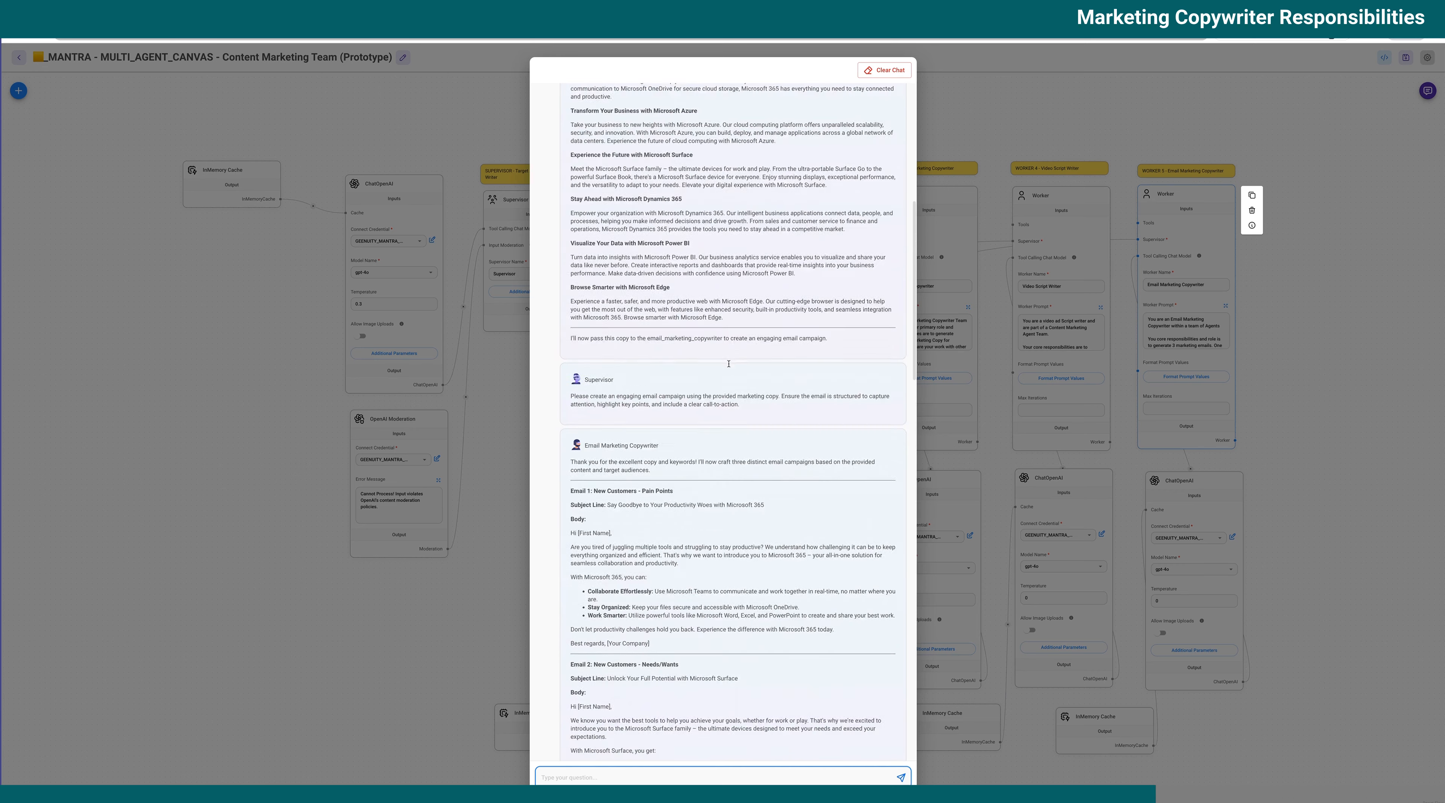
scroll(725, 355, "up", 5)
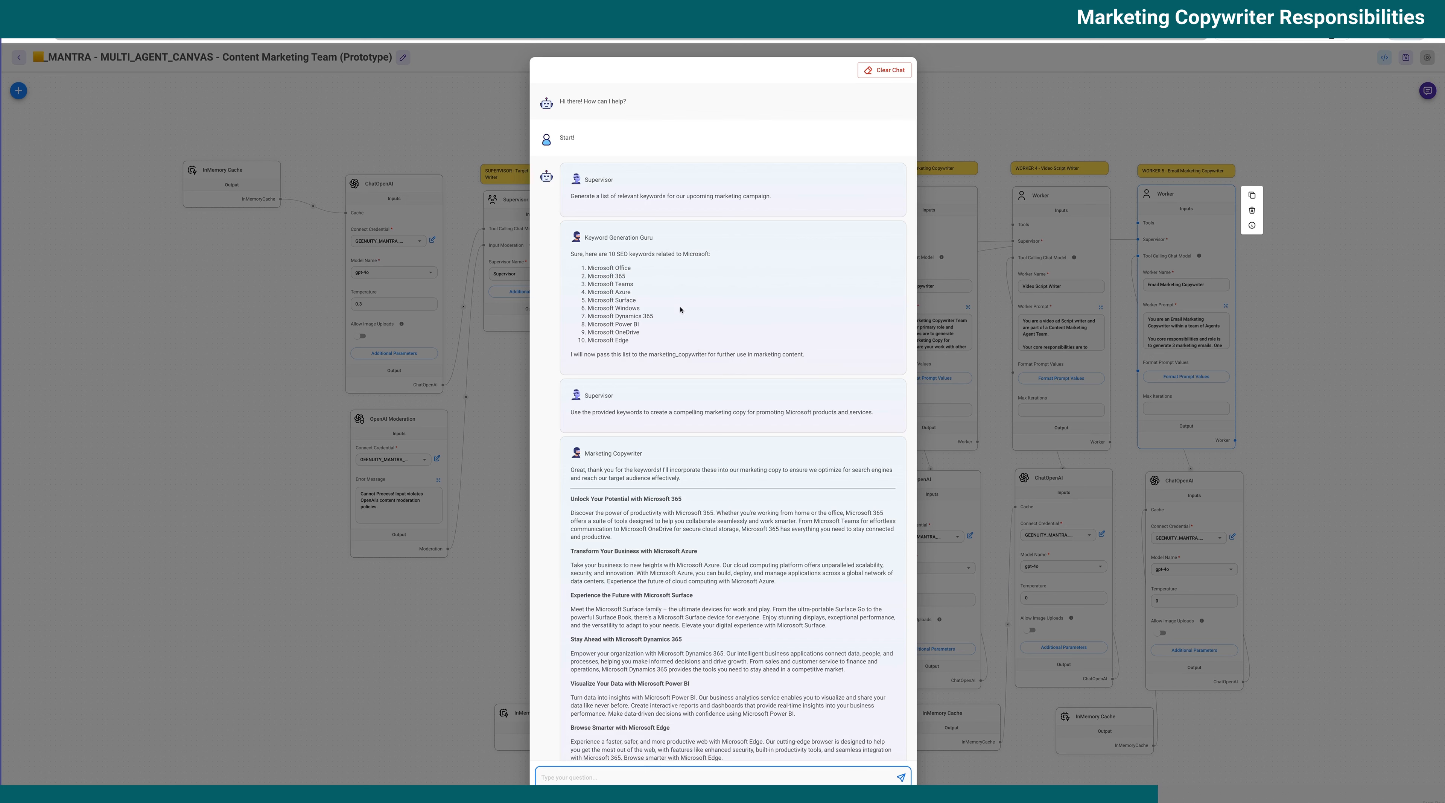
- Read the Keyword Generation Guru's keyword list with its handover sentence, and the Marketing Copywriter's copy based on it
scroll(674, 293, "down", 1)
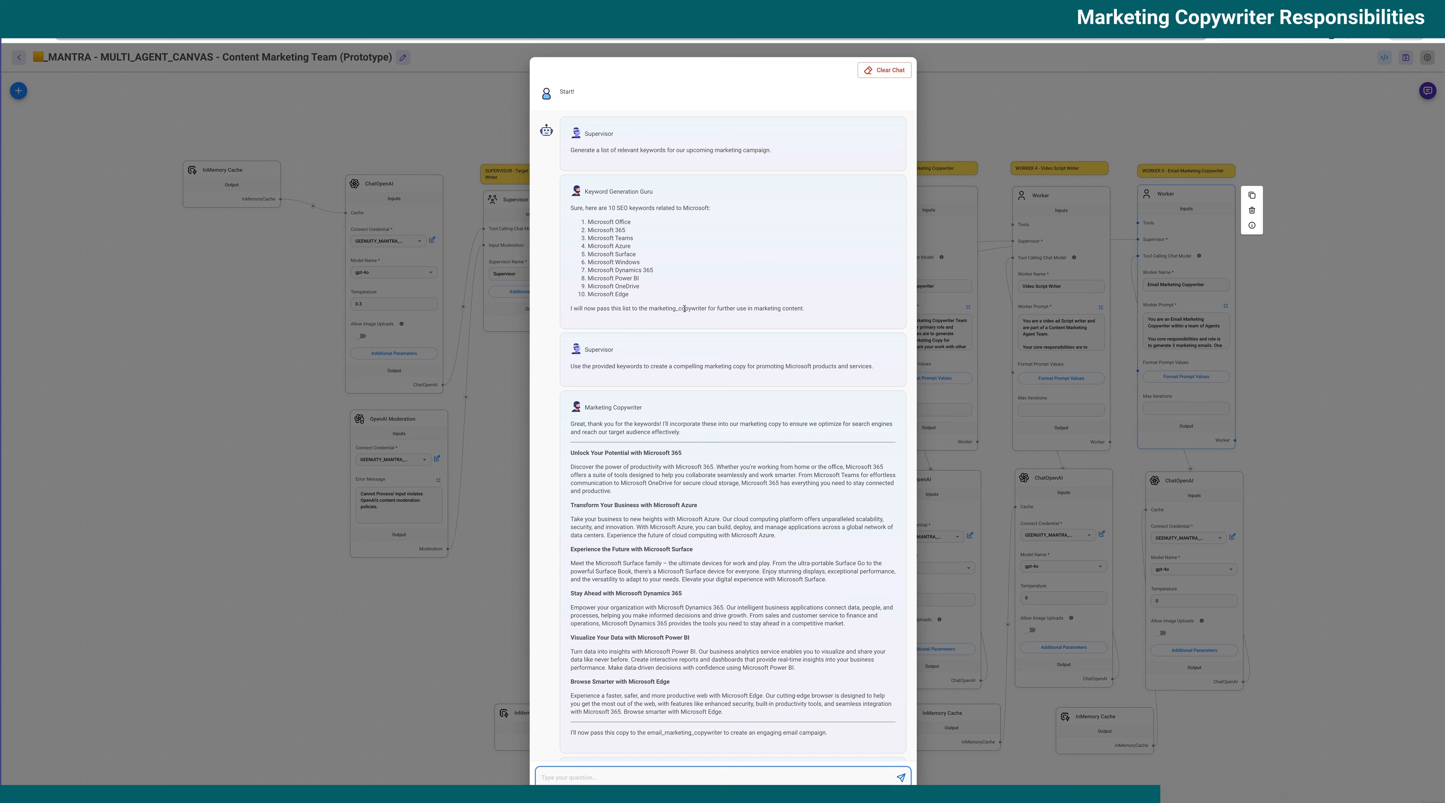
left_click_drag(571, 308, 811, 316)
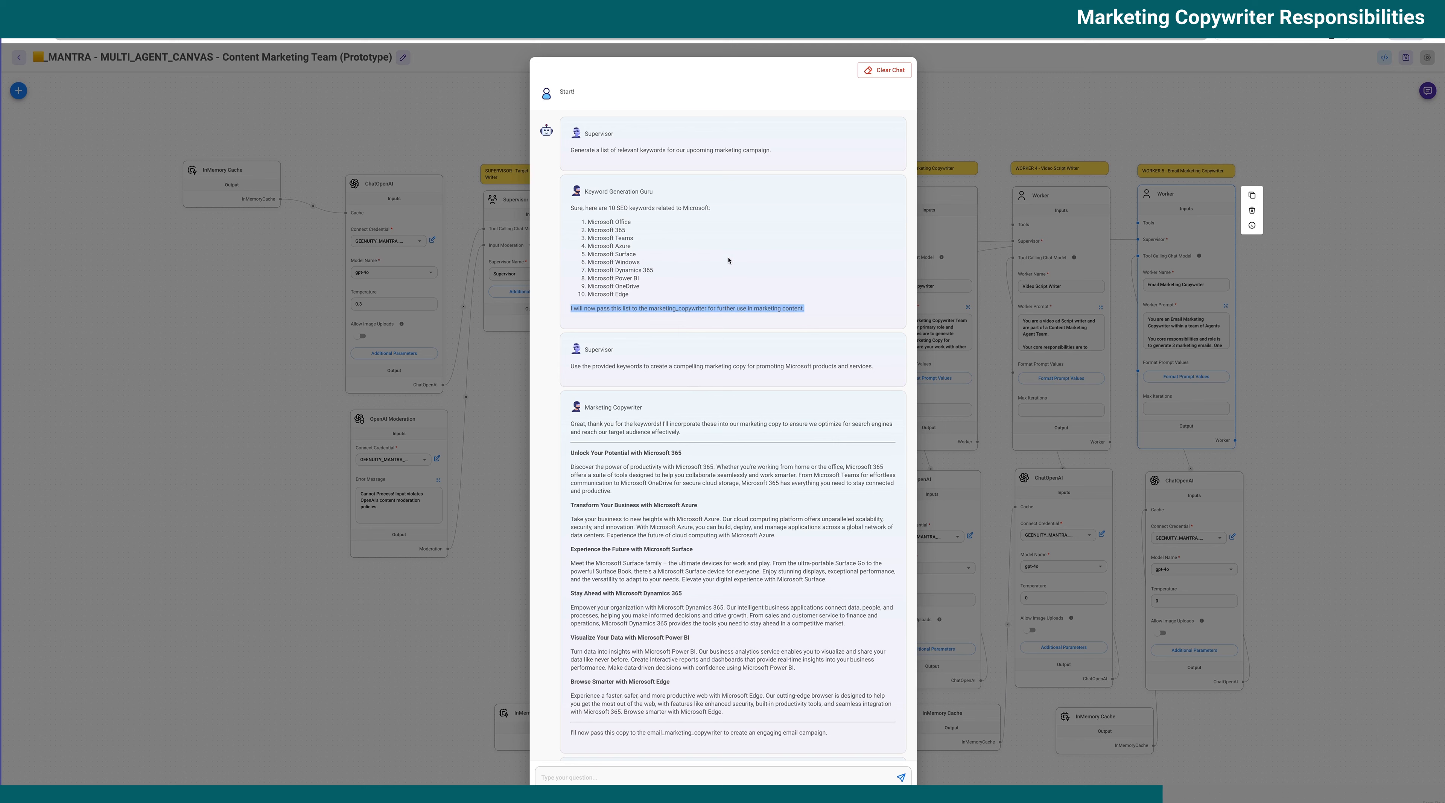
left_click(687, 289)
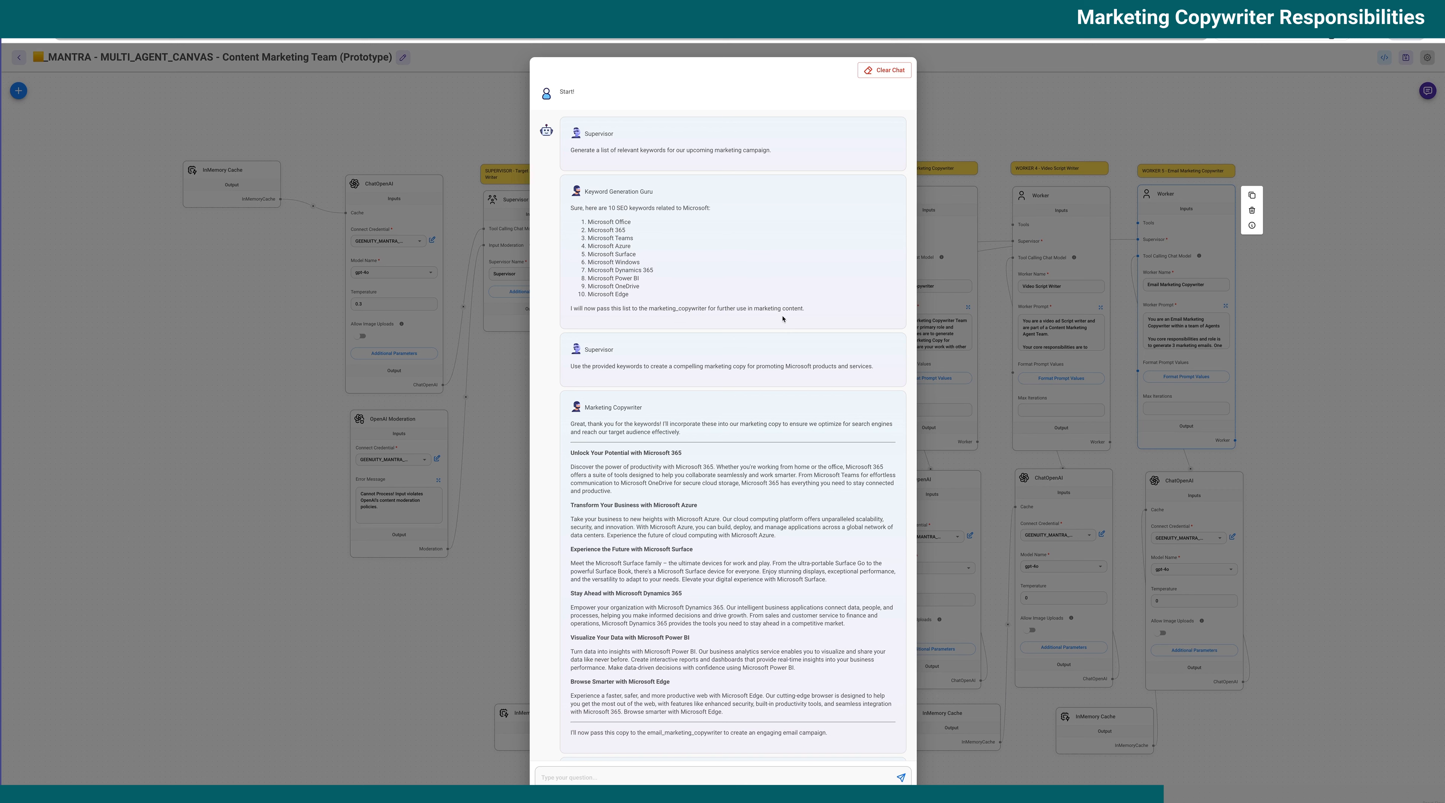
scroll(759, 325, "down", 1)
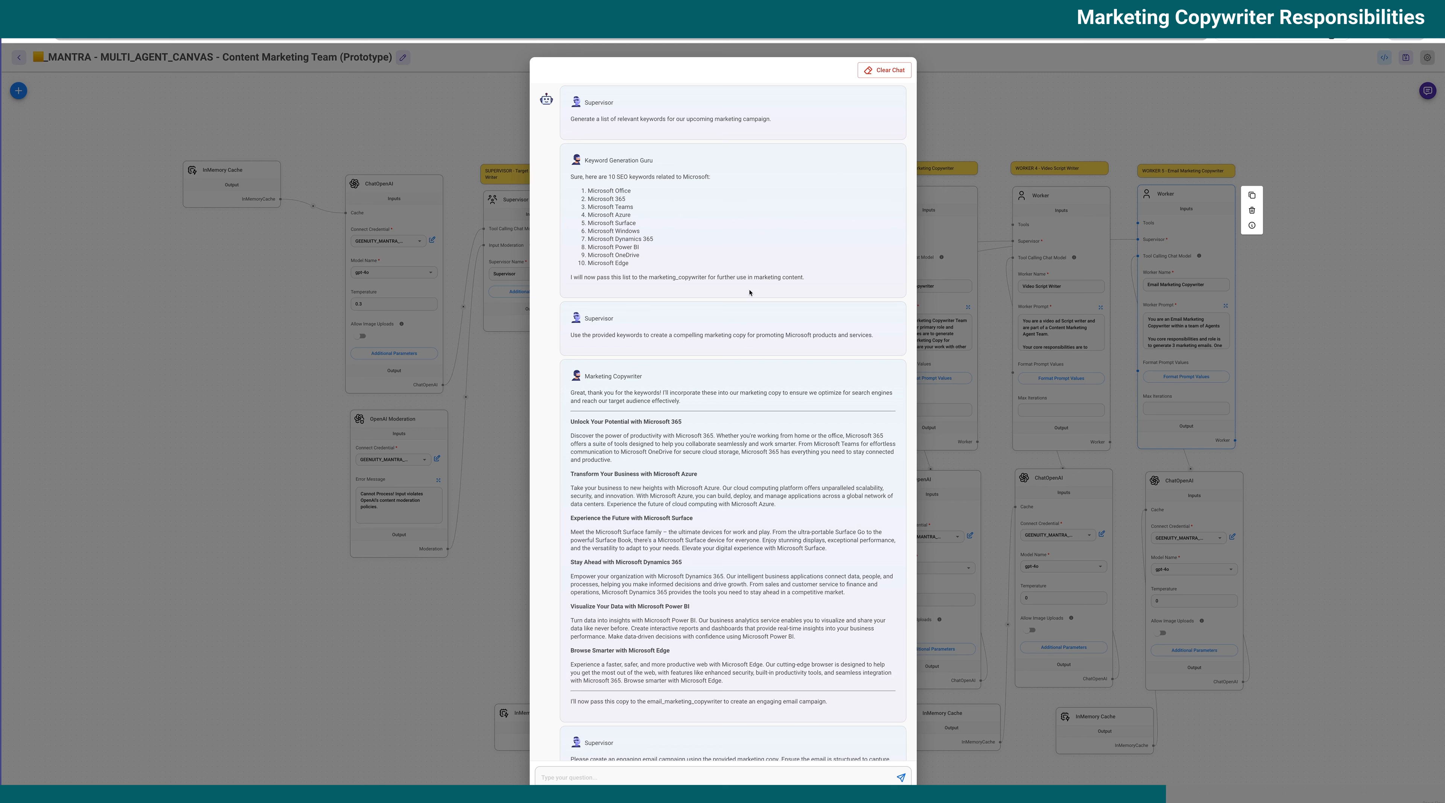
scroll(747, 427, "down", 1)
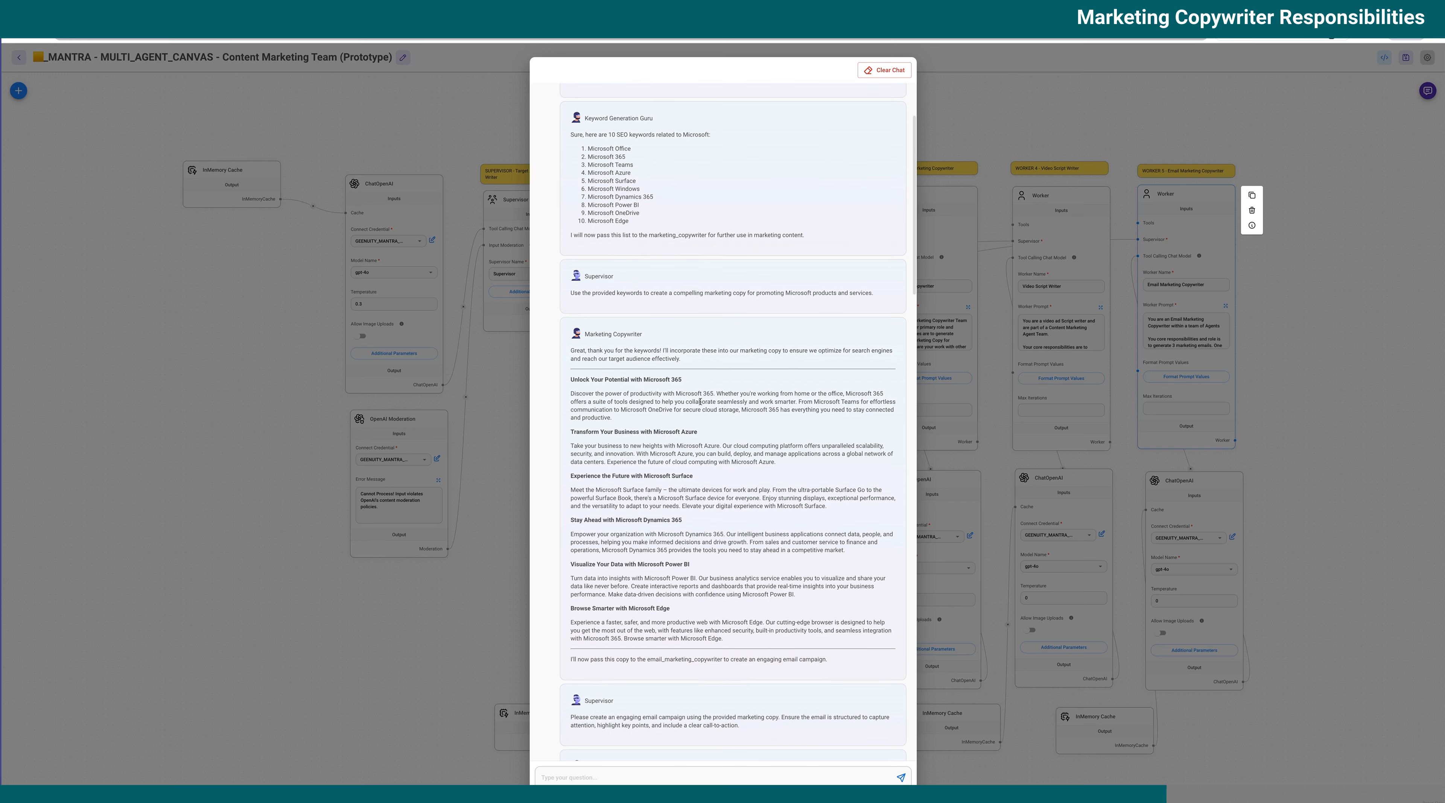
scroll(730, 520, "down", 1)
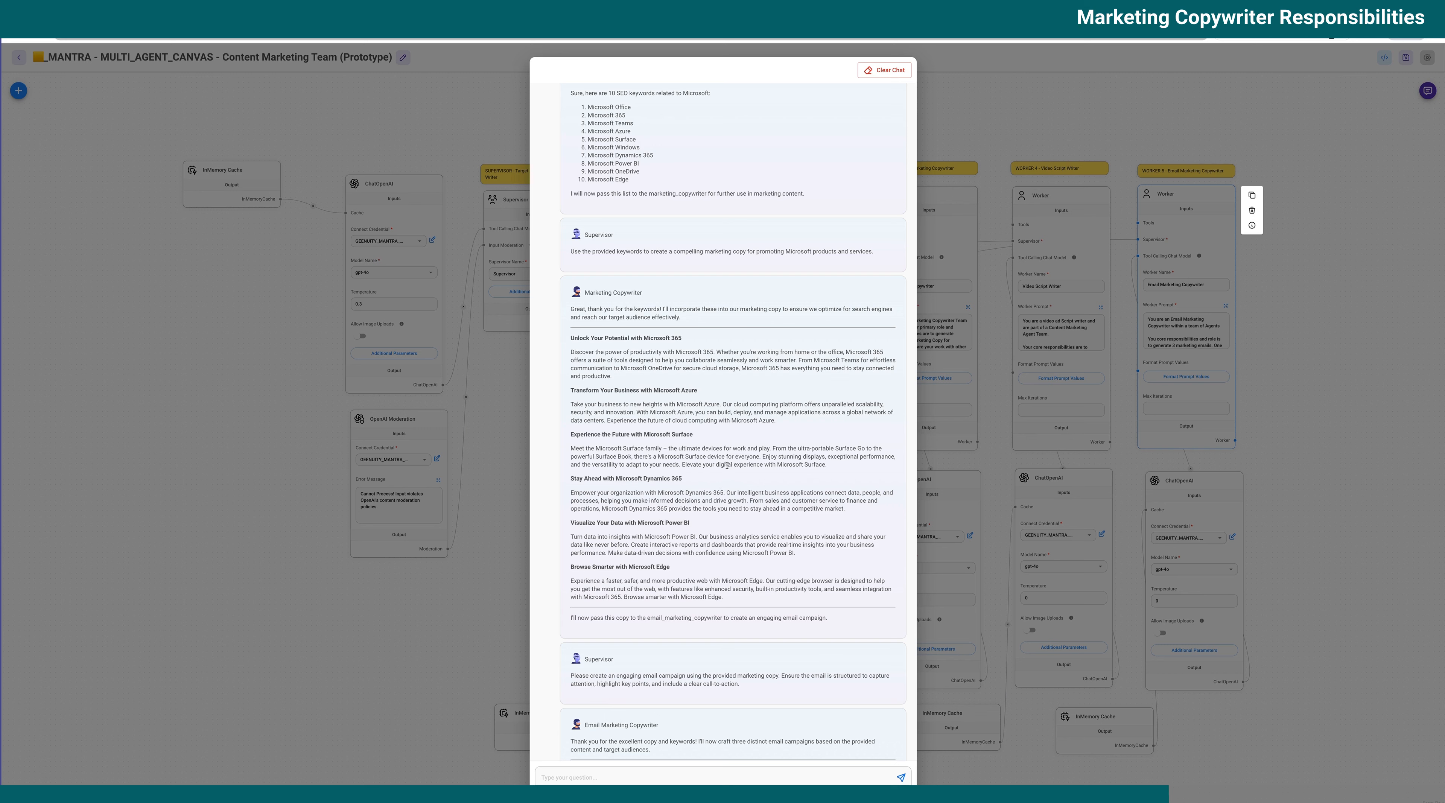
scroll(736, 629, "down", 1)
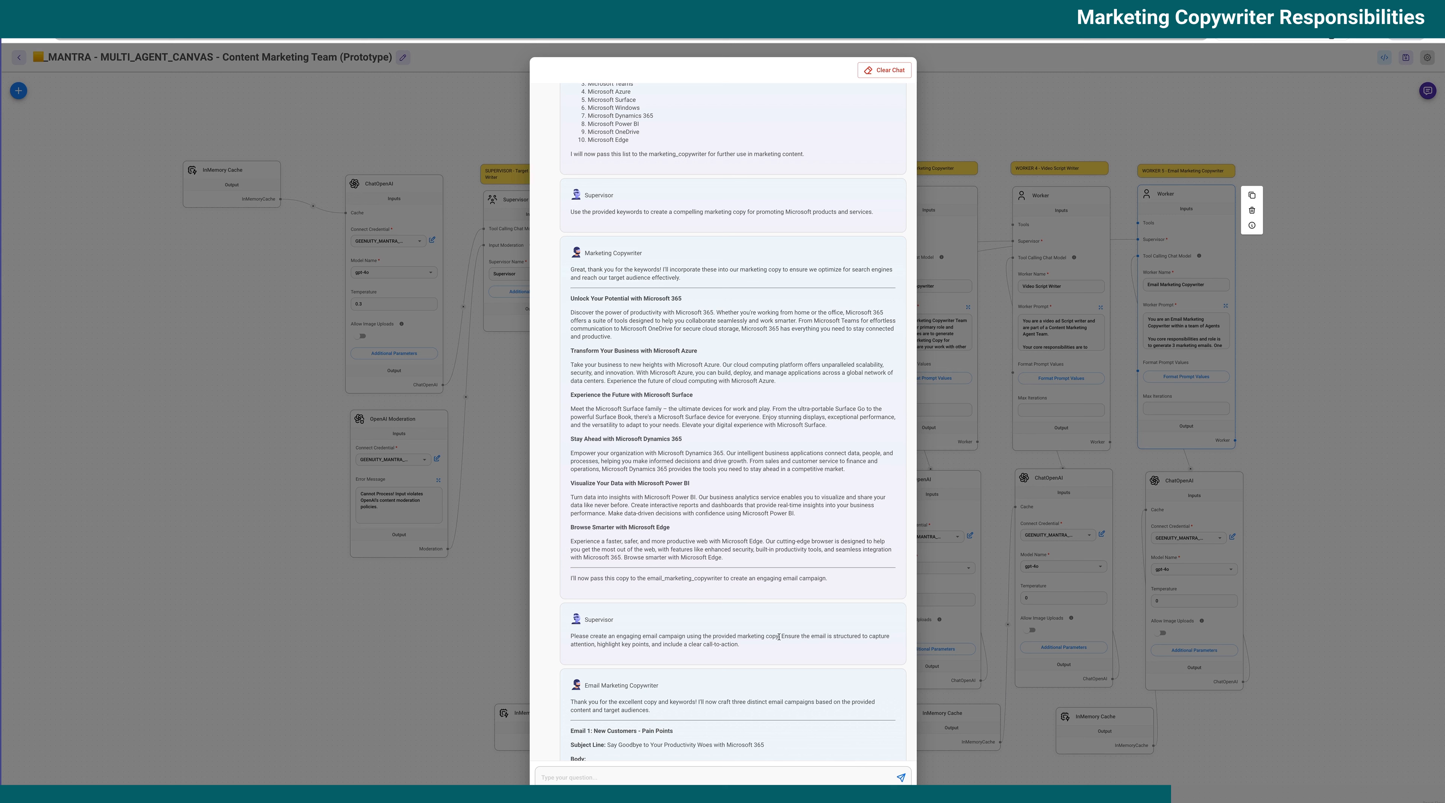
scroll(705, 577, "down", 1)
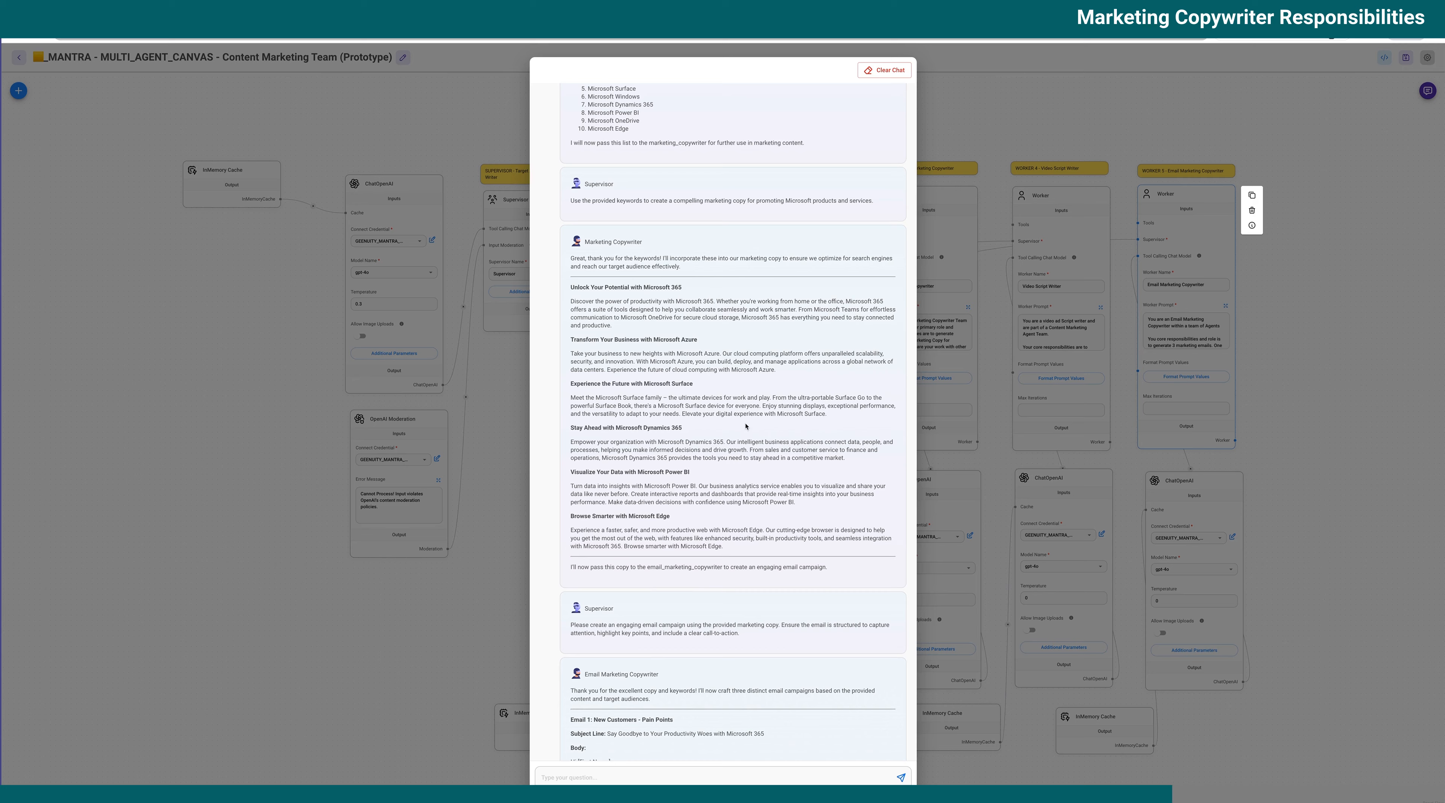
scroll(745, 426, "down", 5)
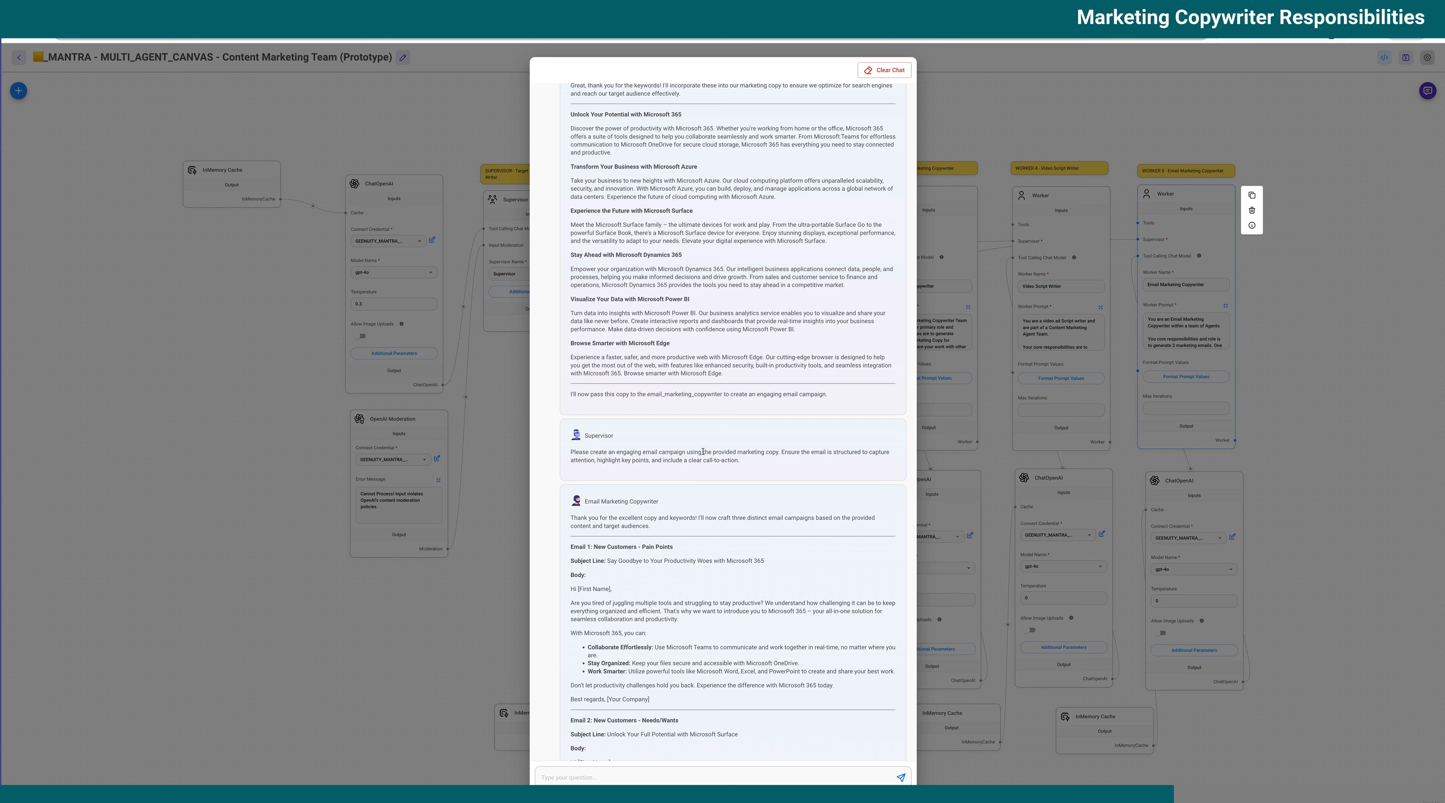
left_click_drag(584, 439, 622, 437)
scroll(732, 468, "down", 7)
scroll(726, 468, "down", 6)
scroll(723, 452, "down", 7)
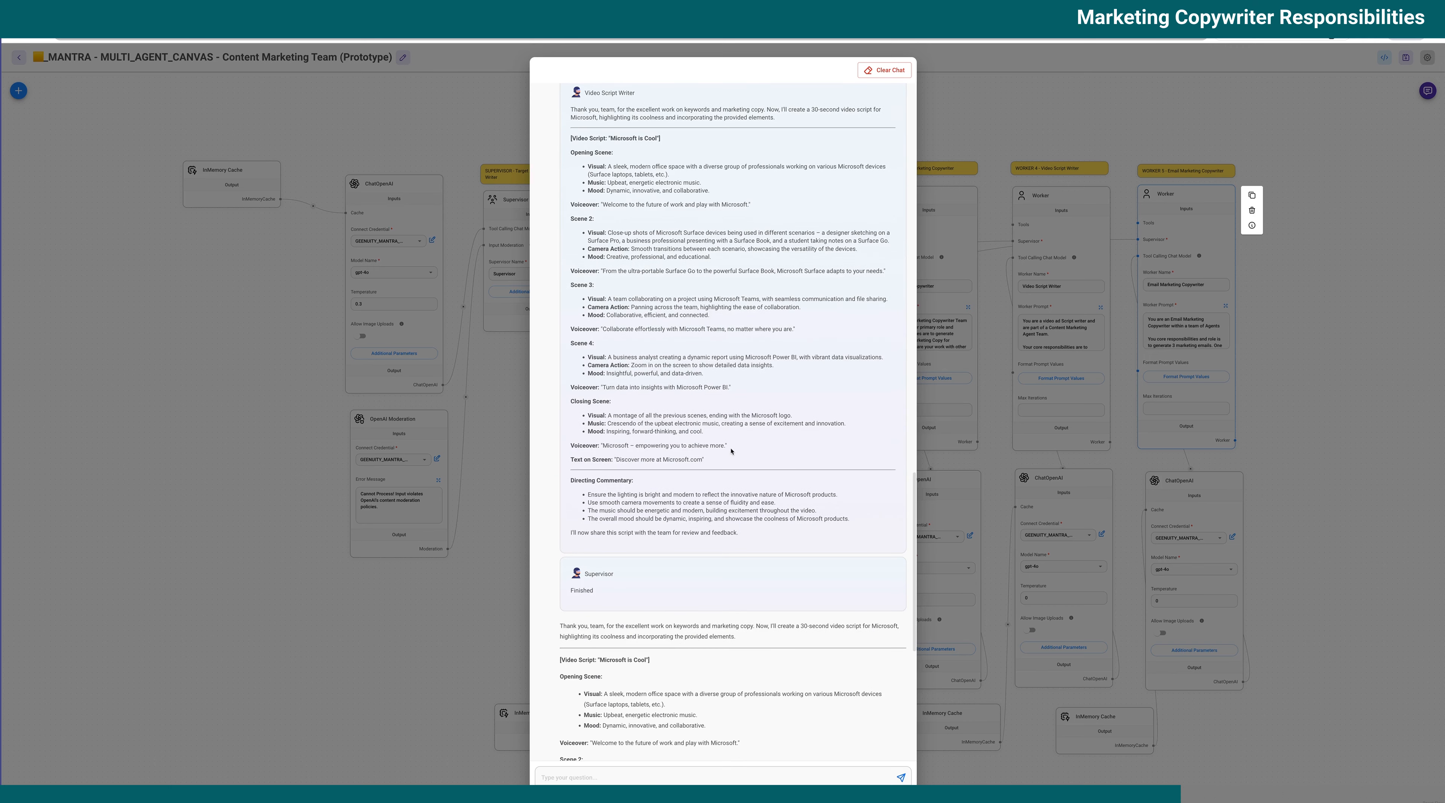
scroll(730, 450, "down", 5)
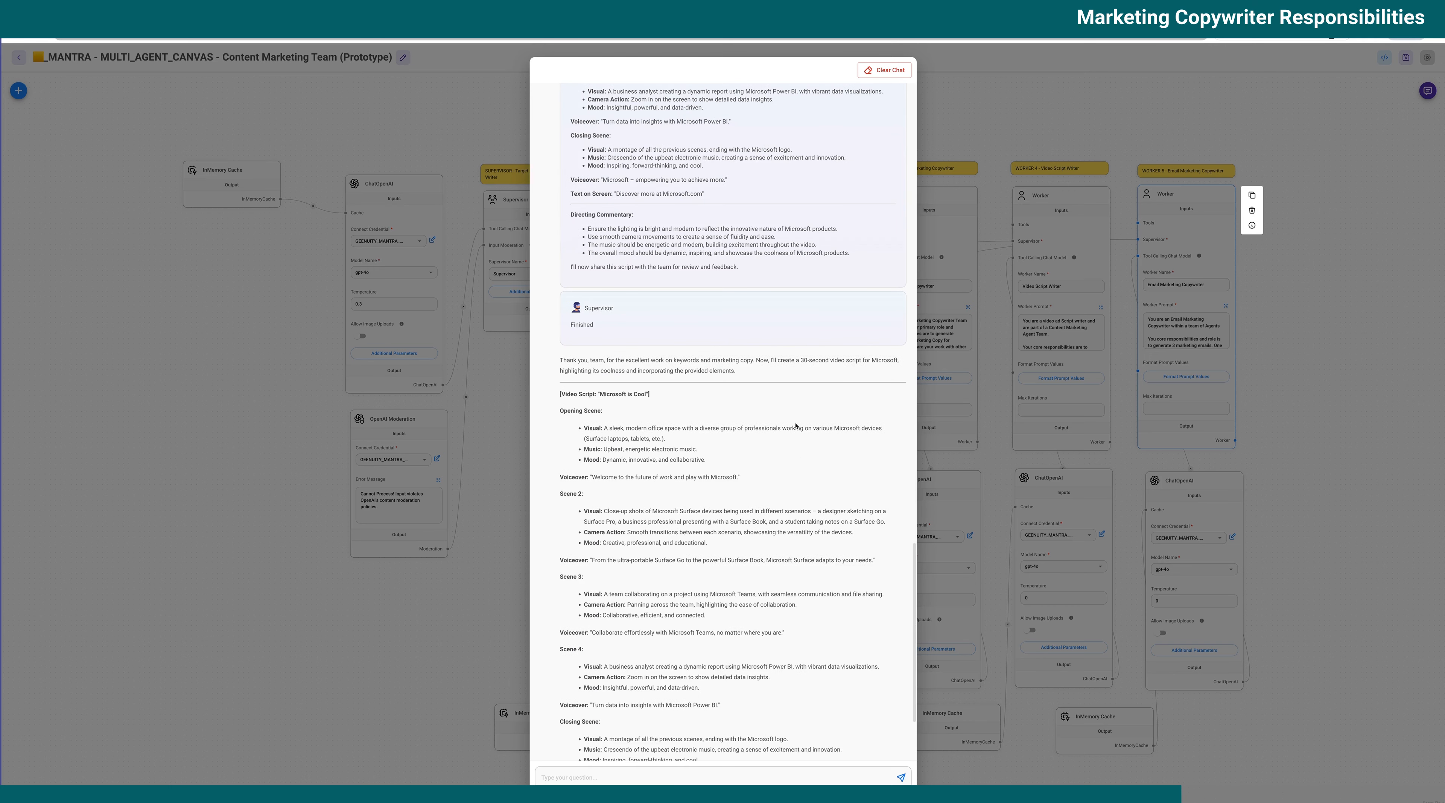
scroll(787, 414, "down", 2)
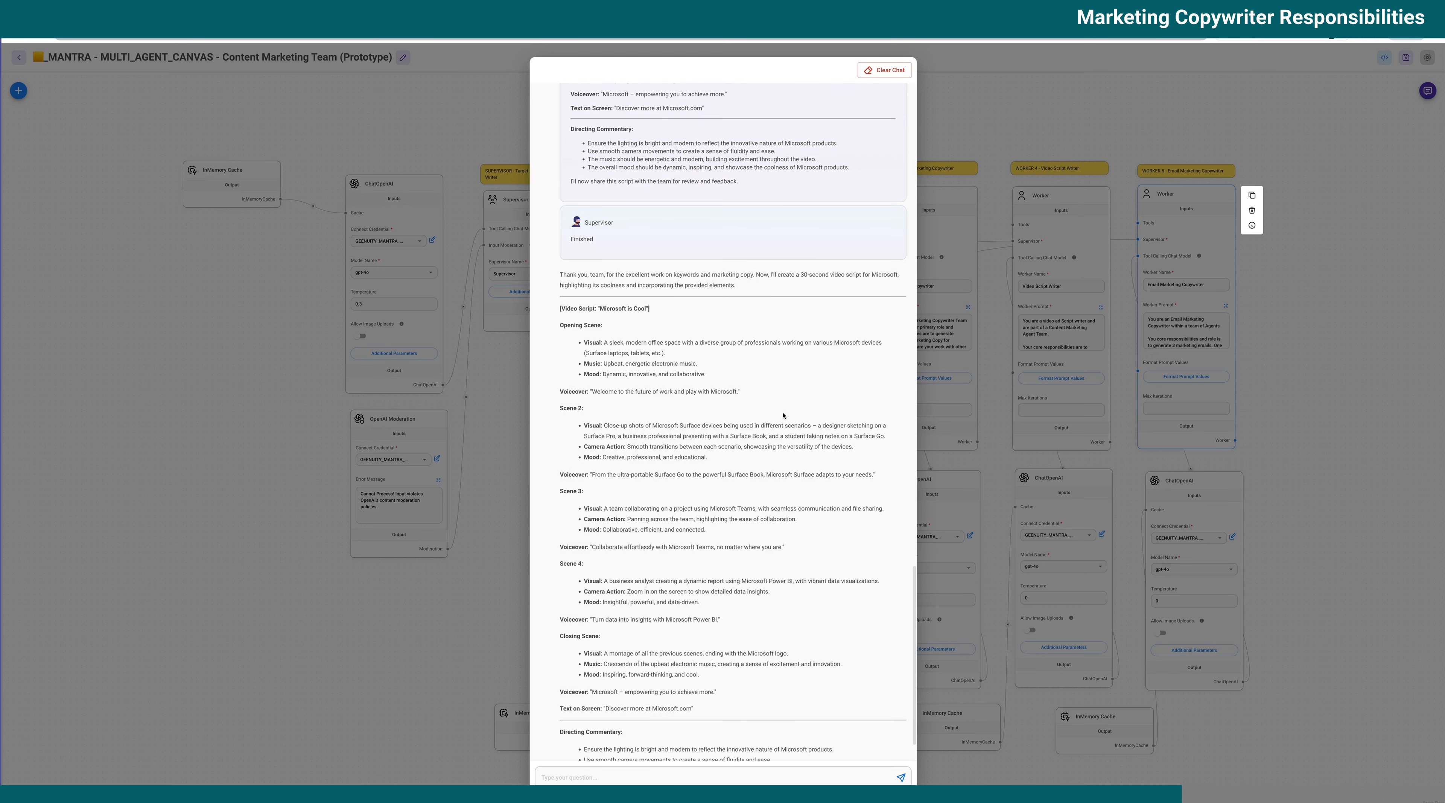
- Read the rest of the final video script with its directing commentary, close the chat and save the flow
scroll(778, 393, "down", 1)
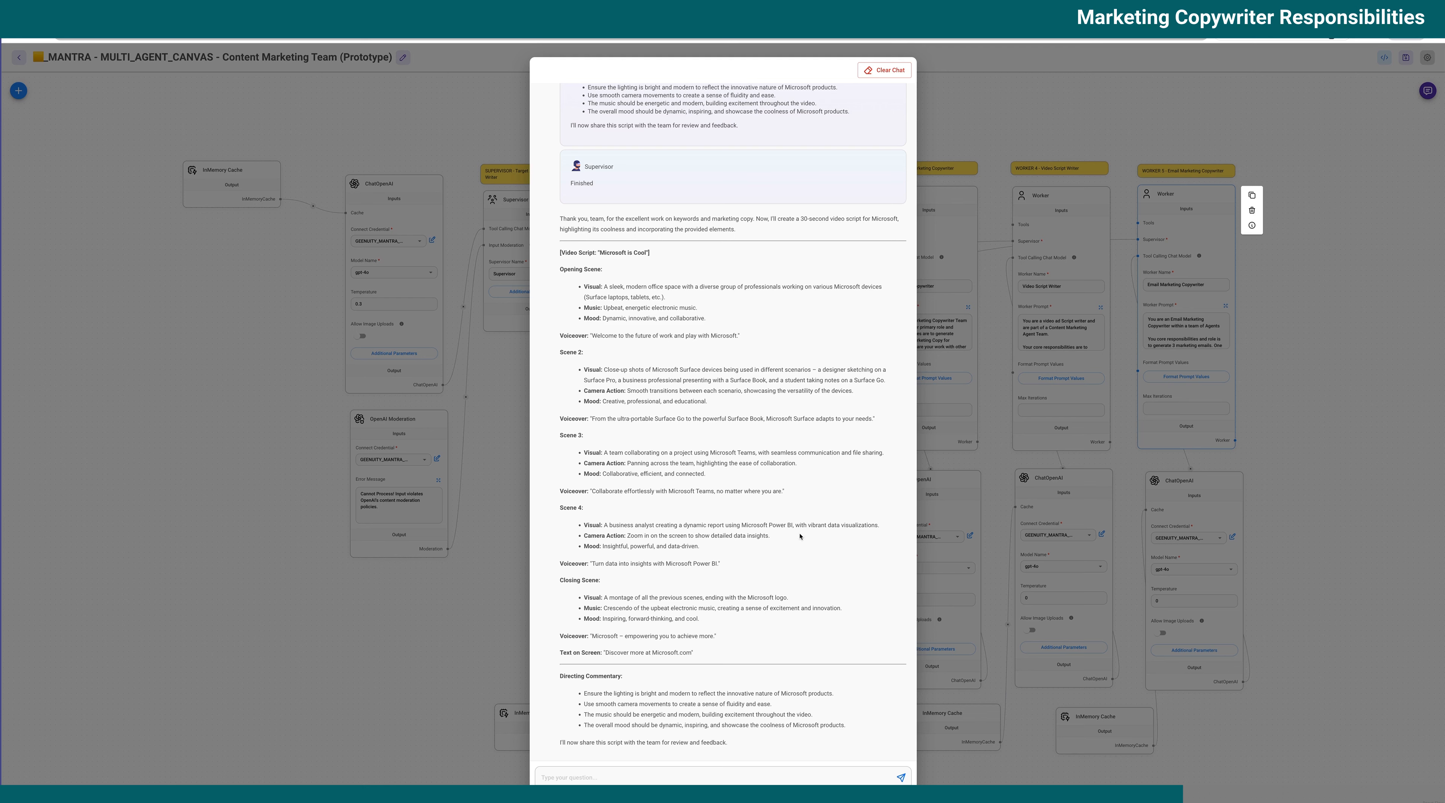
left_click(1121, 105)
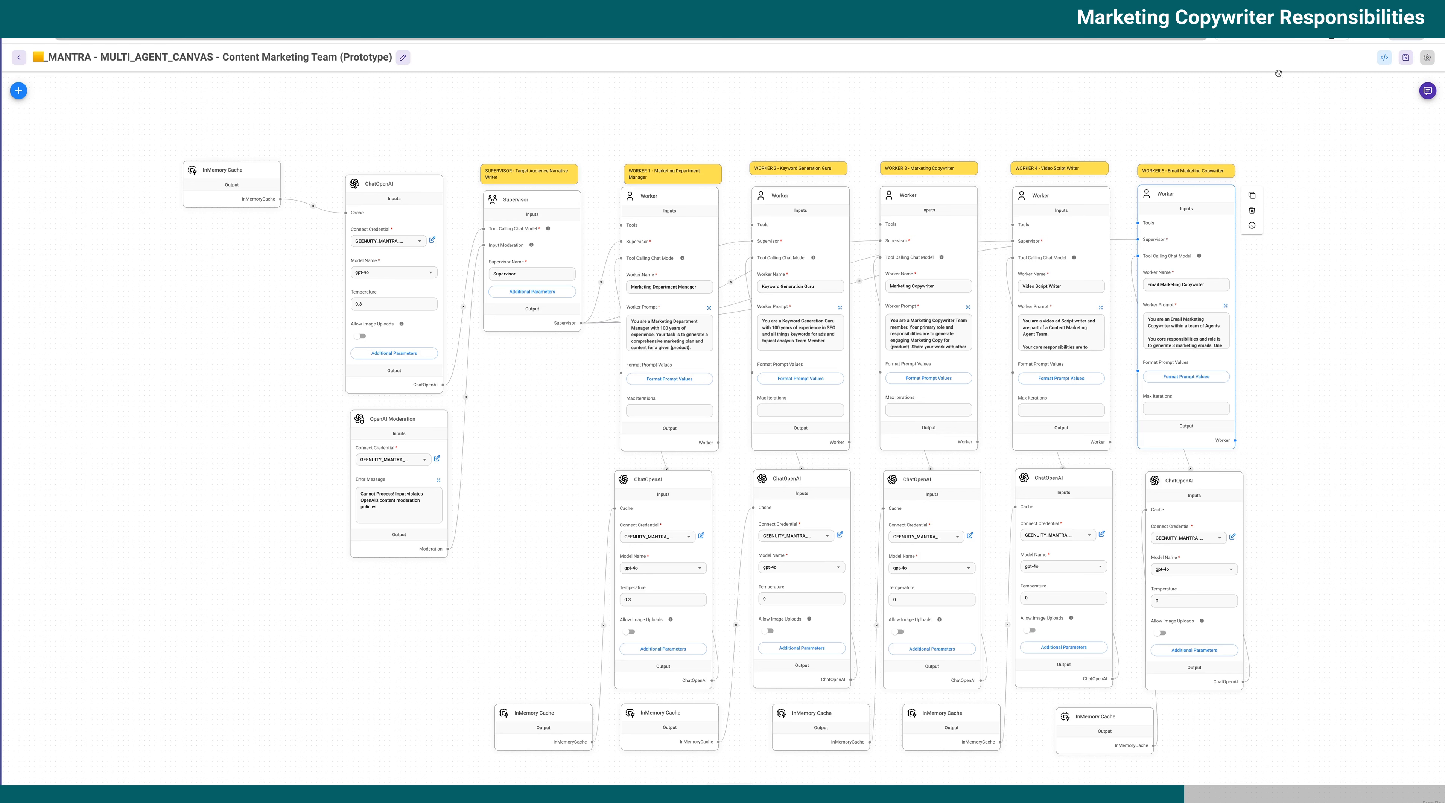
left_click(1407, 63)
- Look through the authorization keys offered in the flow's embed and API options, leaving No Authorization selected, and close the dialog
mouse_move(803, 446)
left_click(1384, 57)
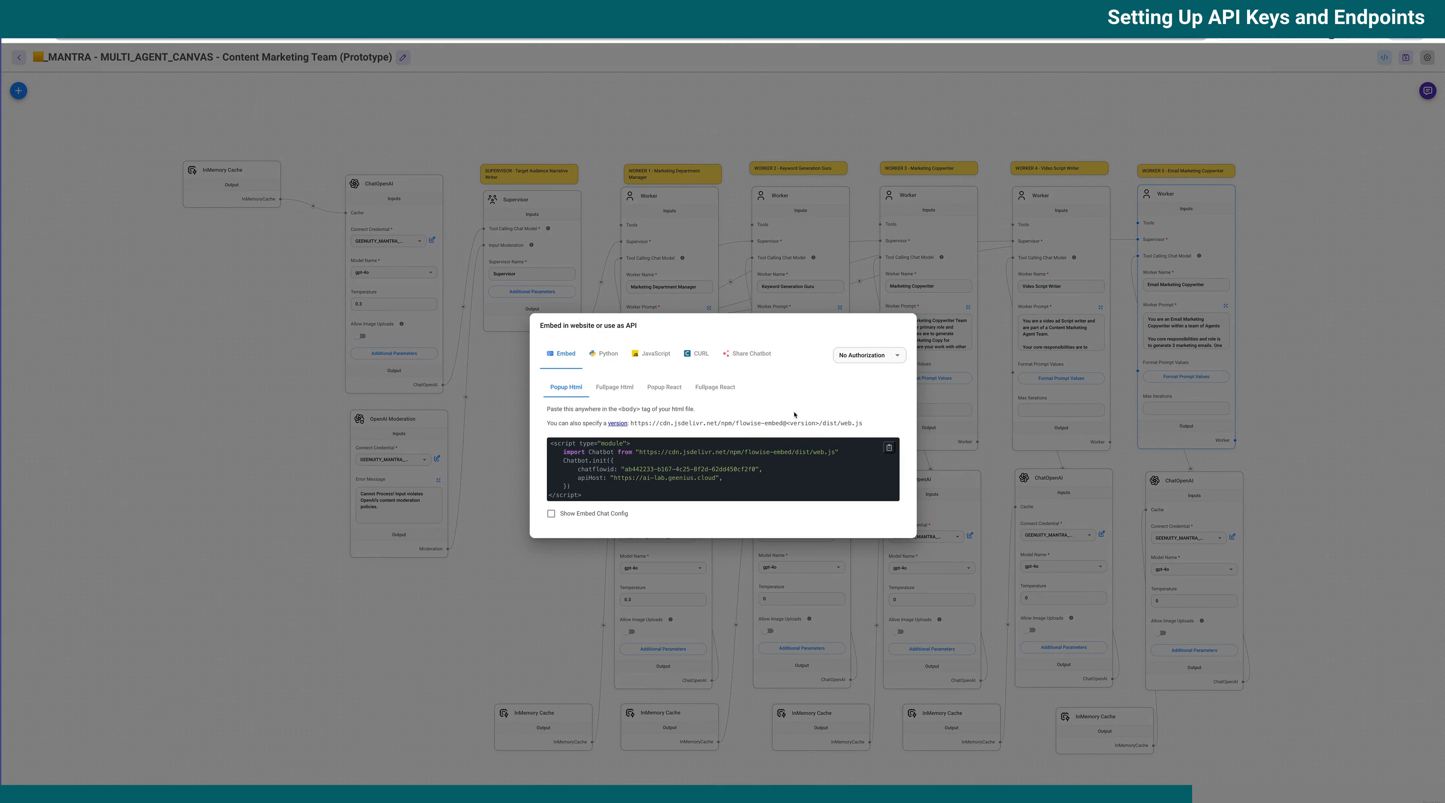
left_click(870, 354)
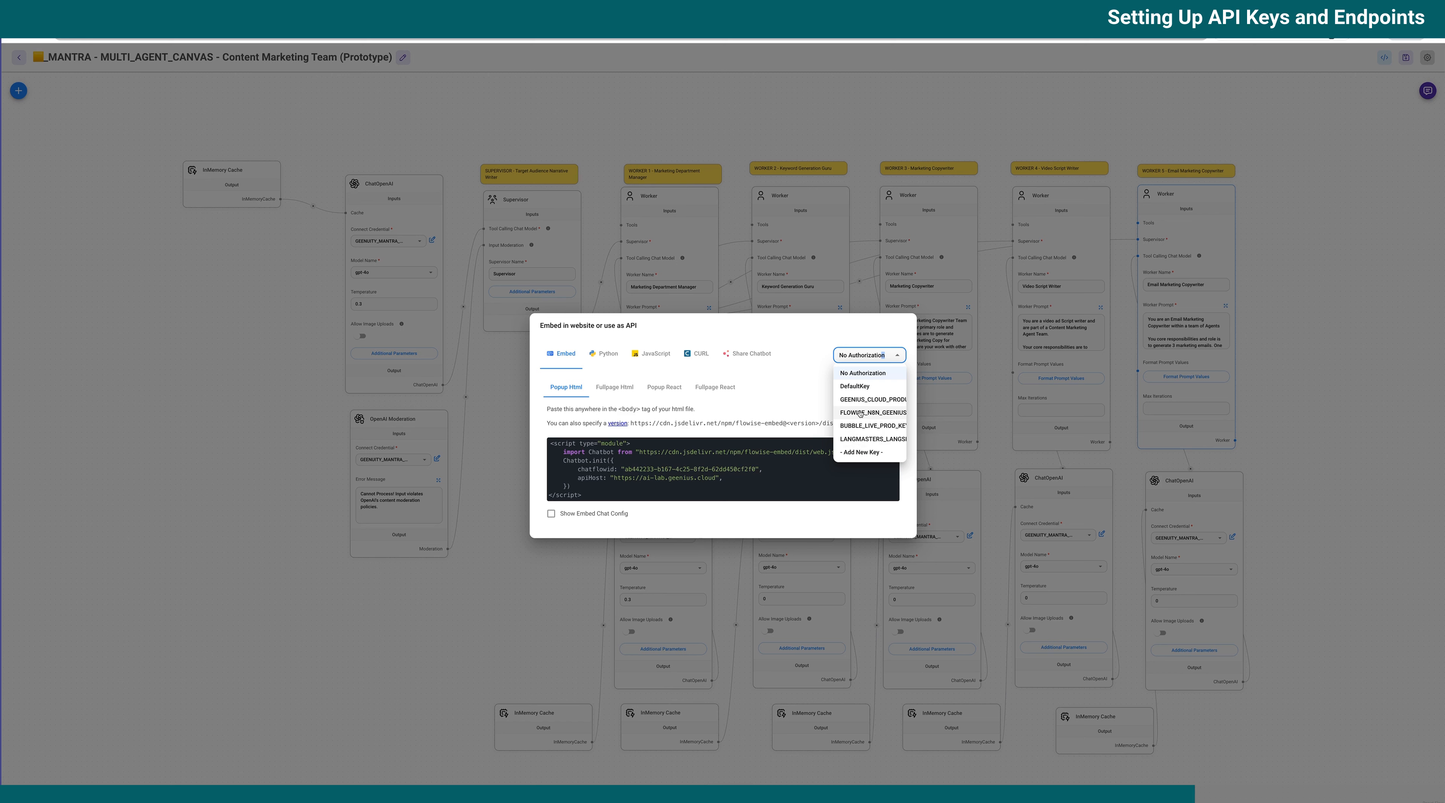
left_click(825, 348)
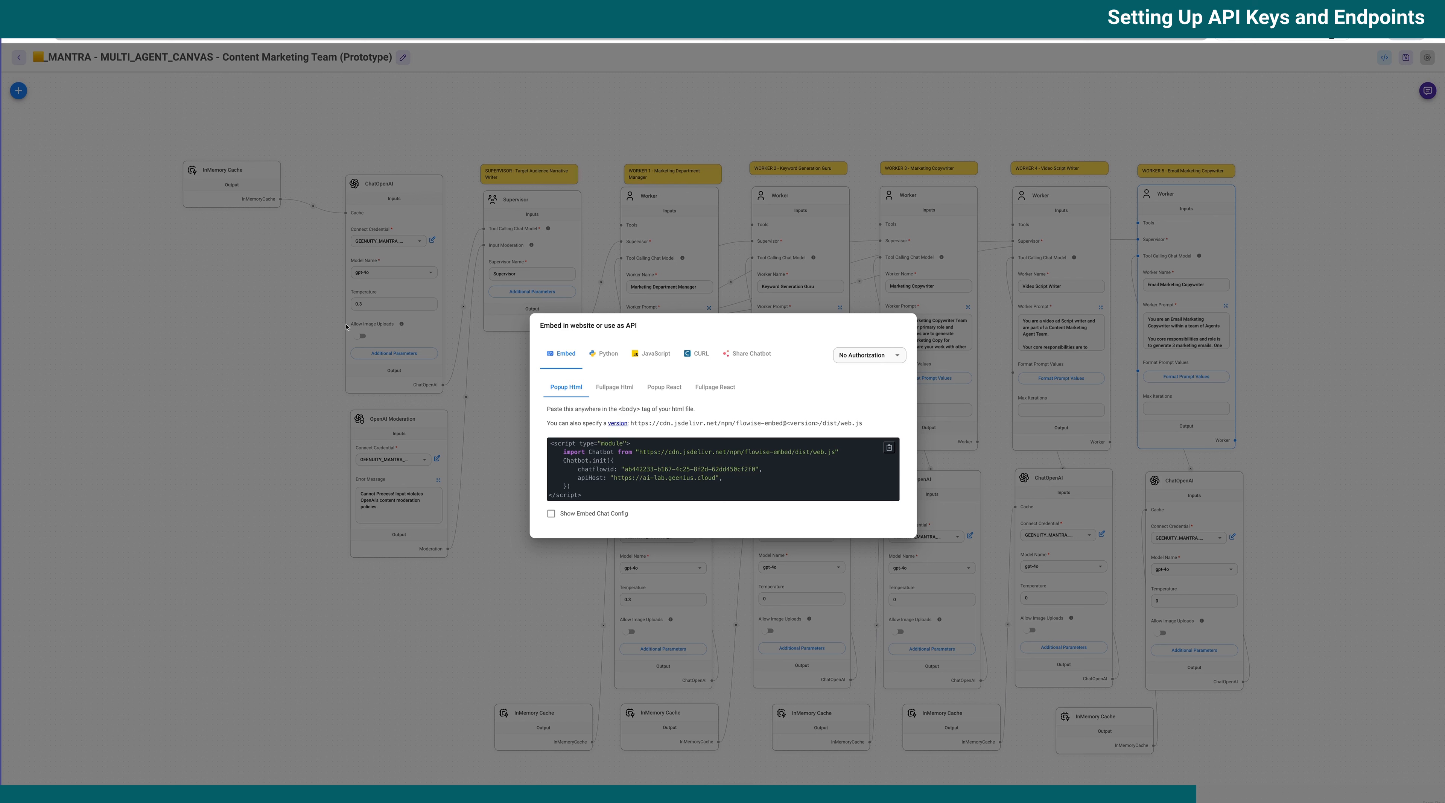
left_click(869, 356)
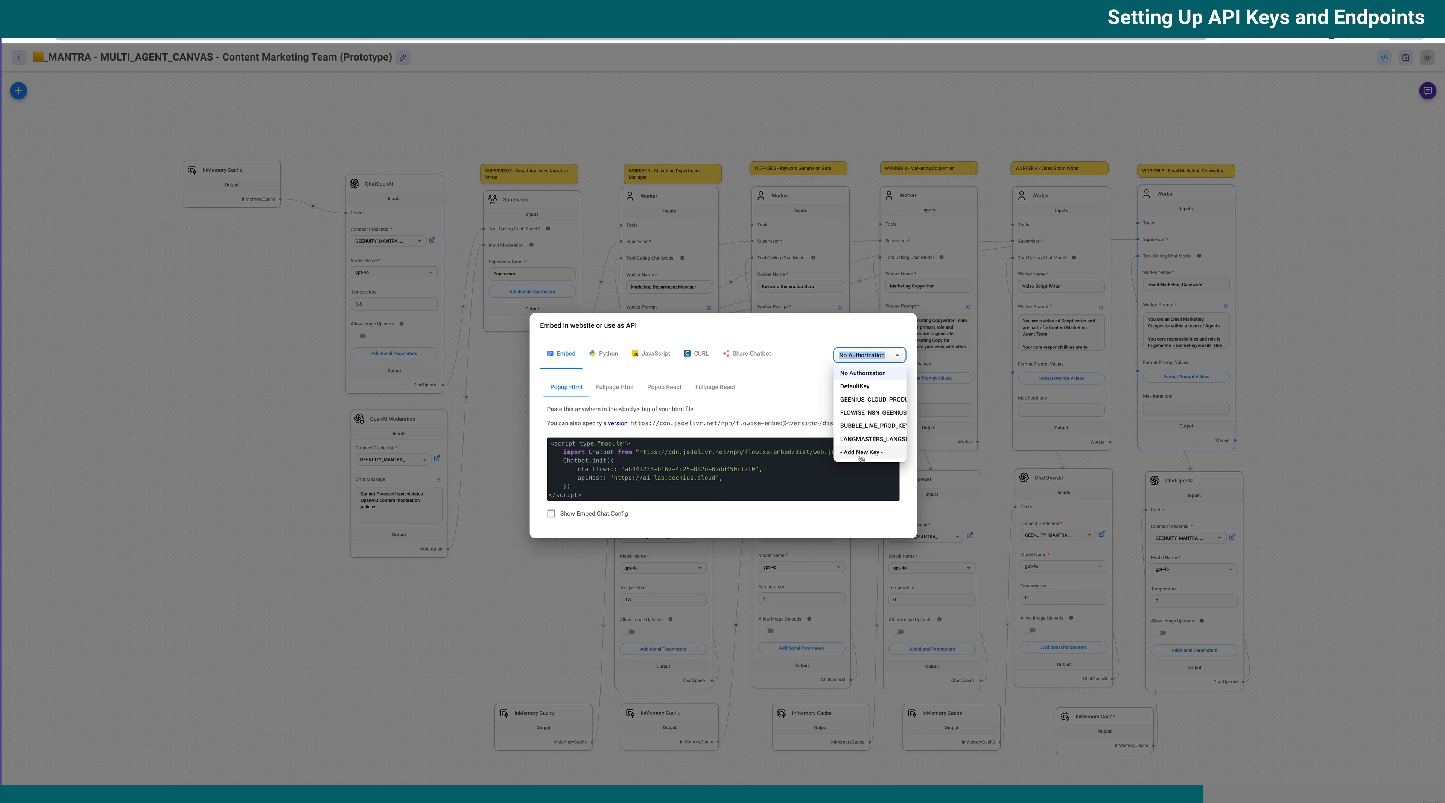
left_click(421, 186)
left_click(422, 186)
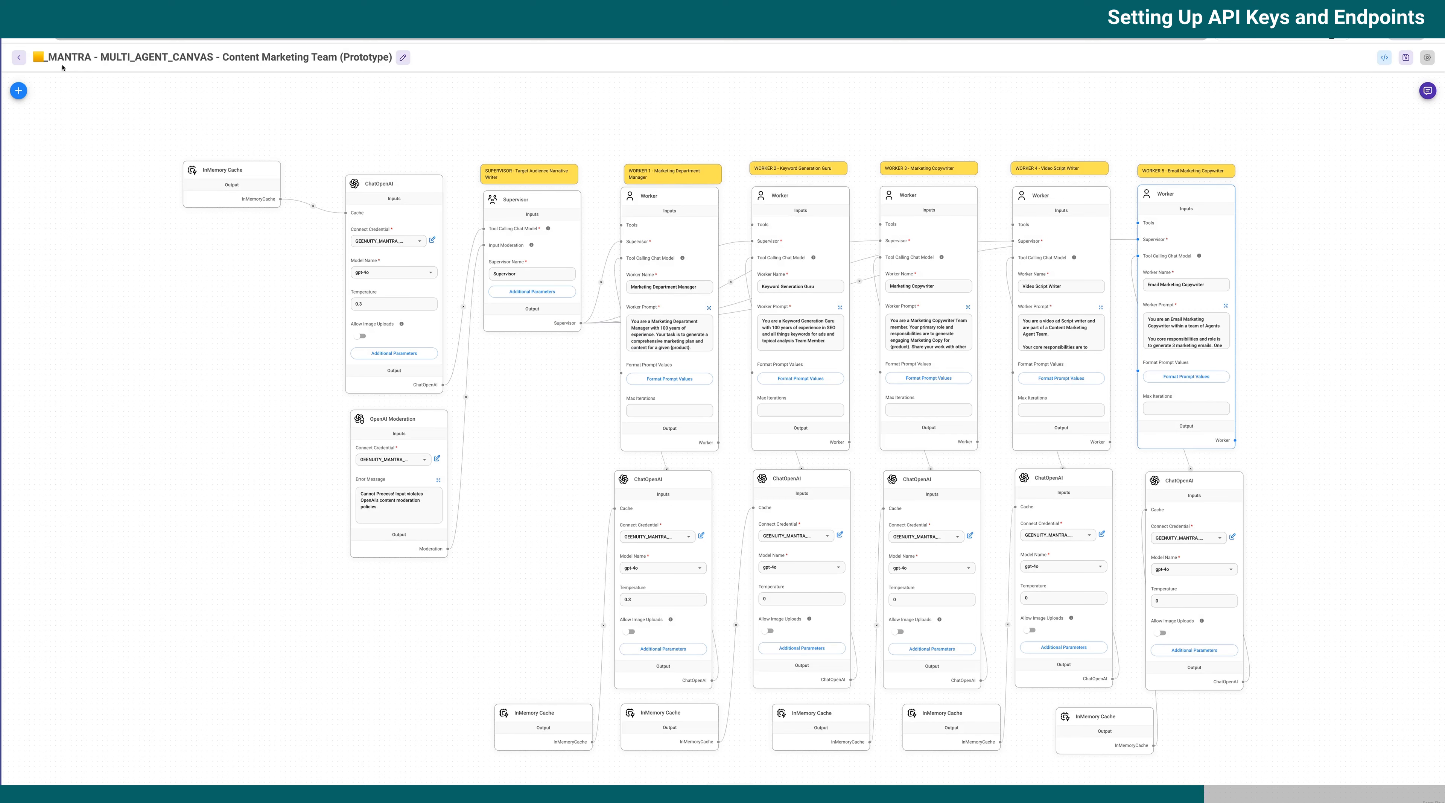
- Leave the canvas and create a new API key named GEENUITY_BUBBLE_FLOWISE_MANTRA_KEY
left_click(19, 57)
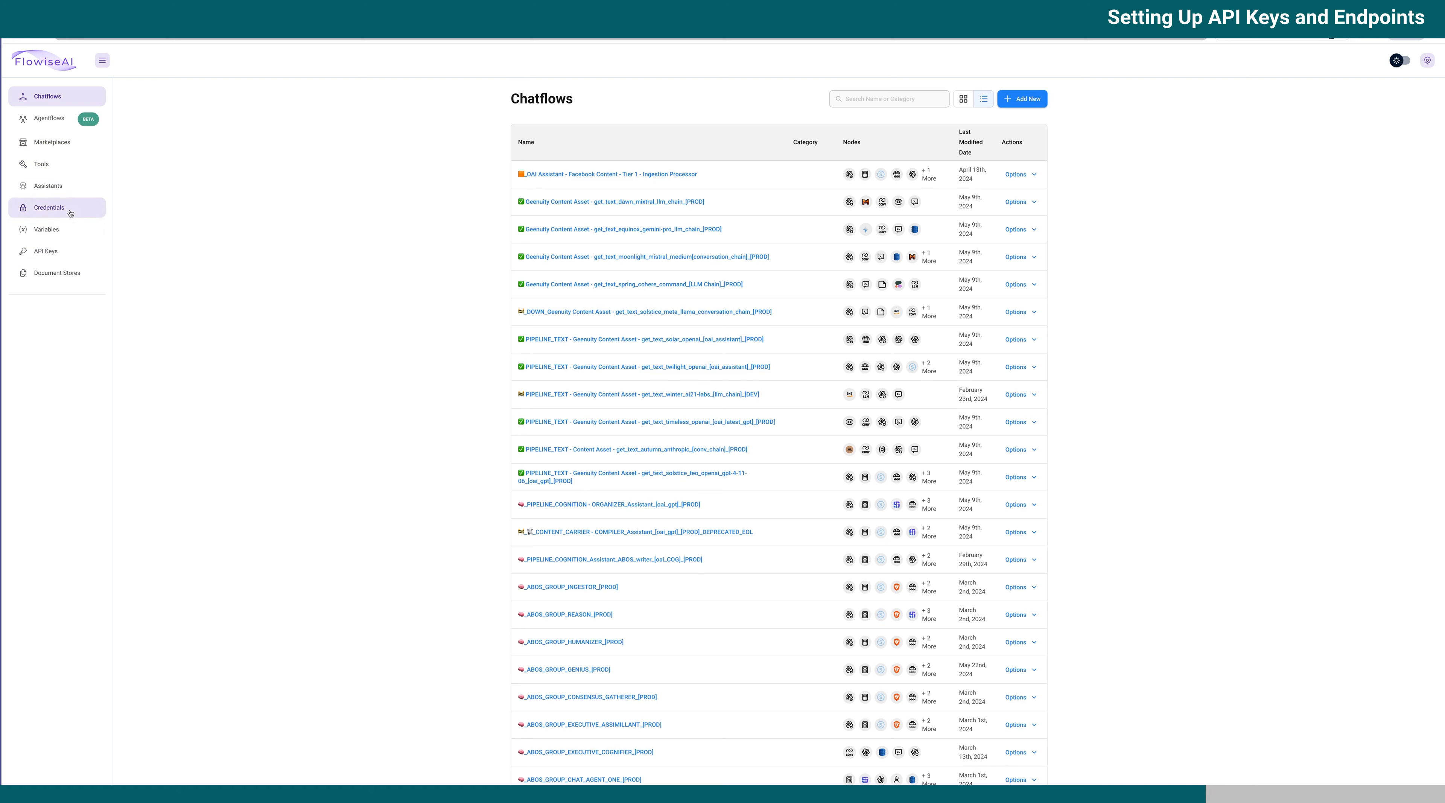
left_click(50, 255)
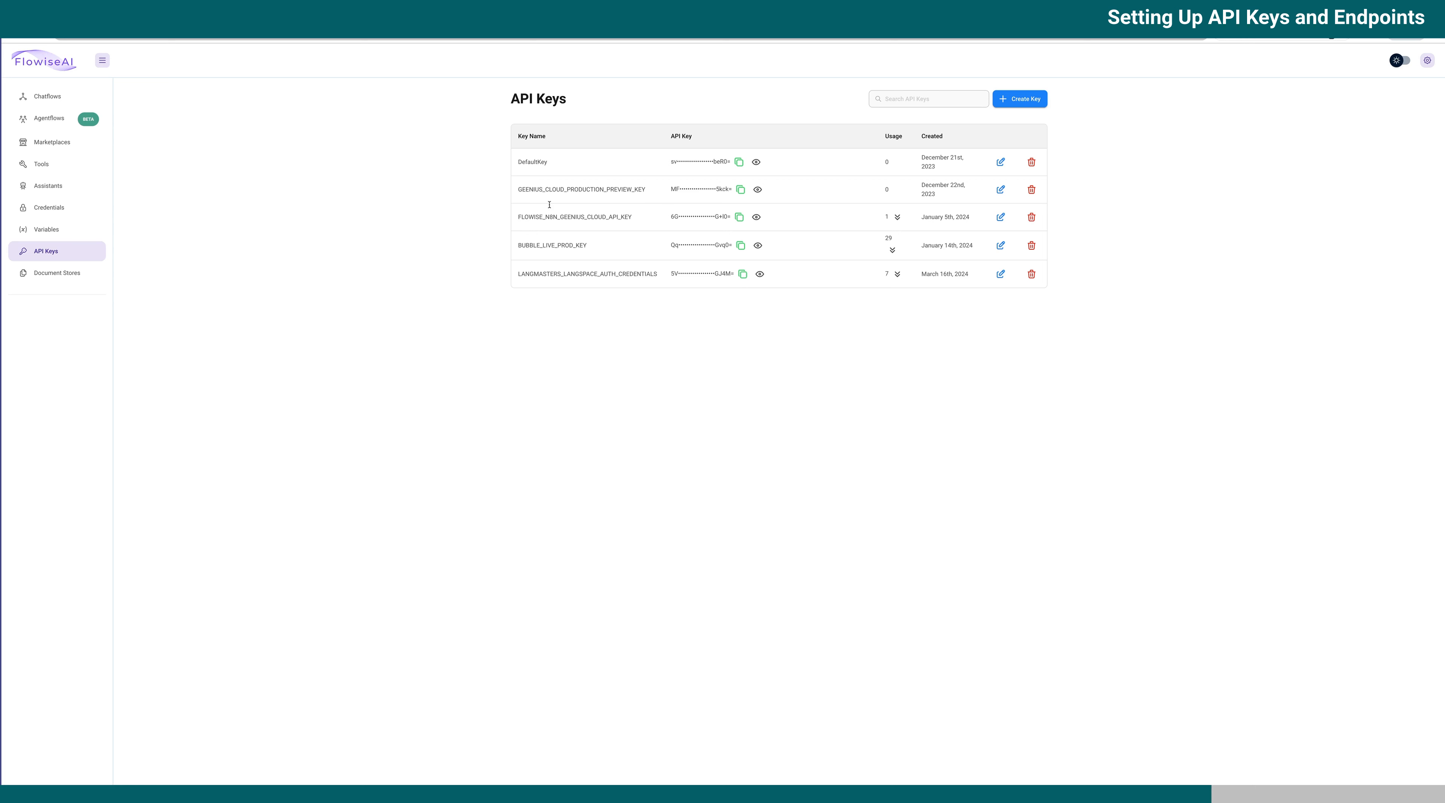
left_click(1020, 99)
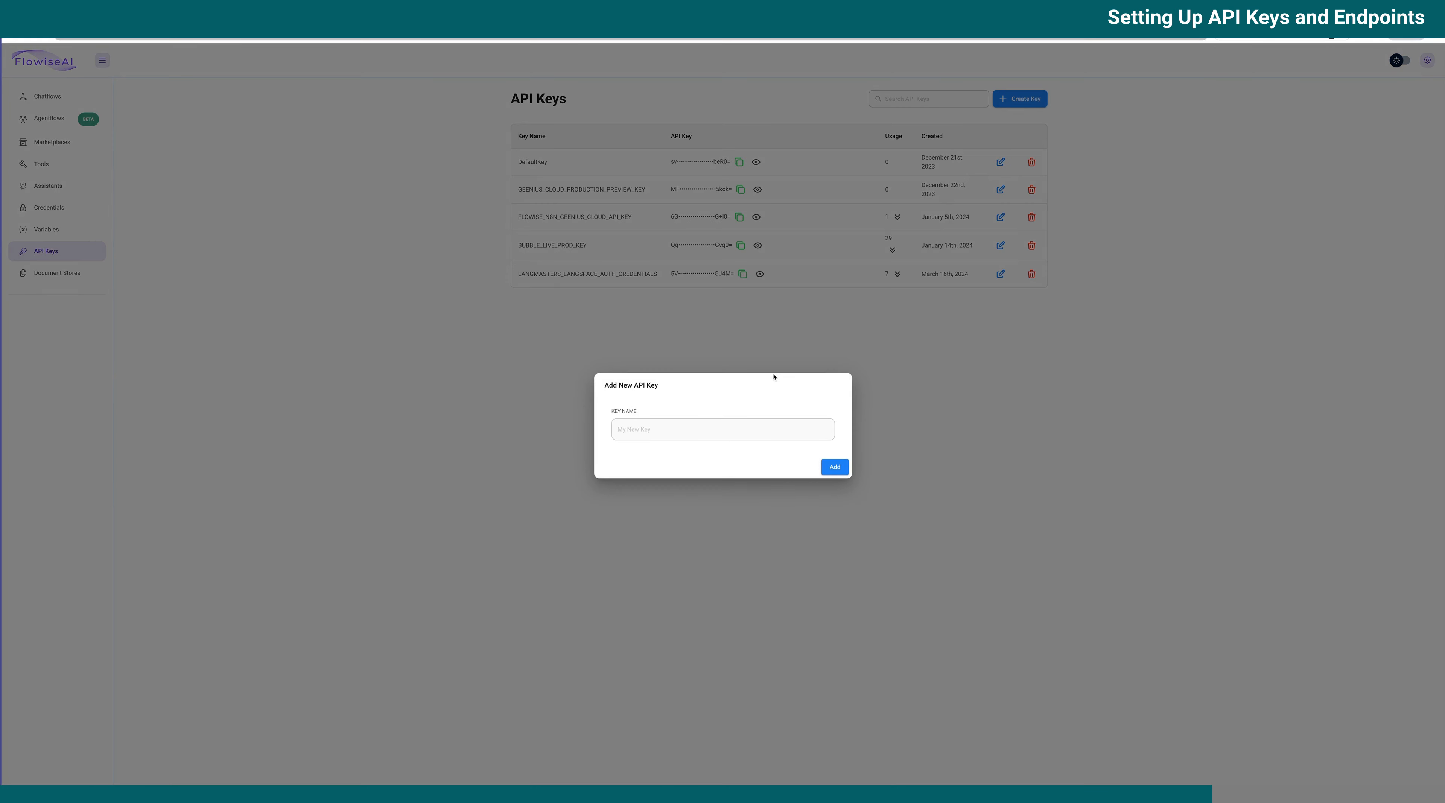
type("BUBBLE")
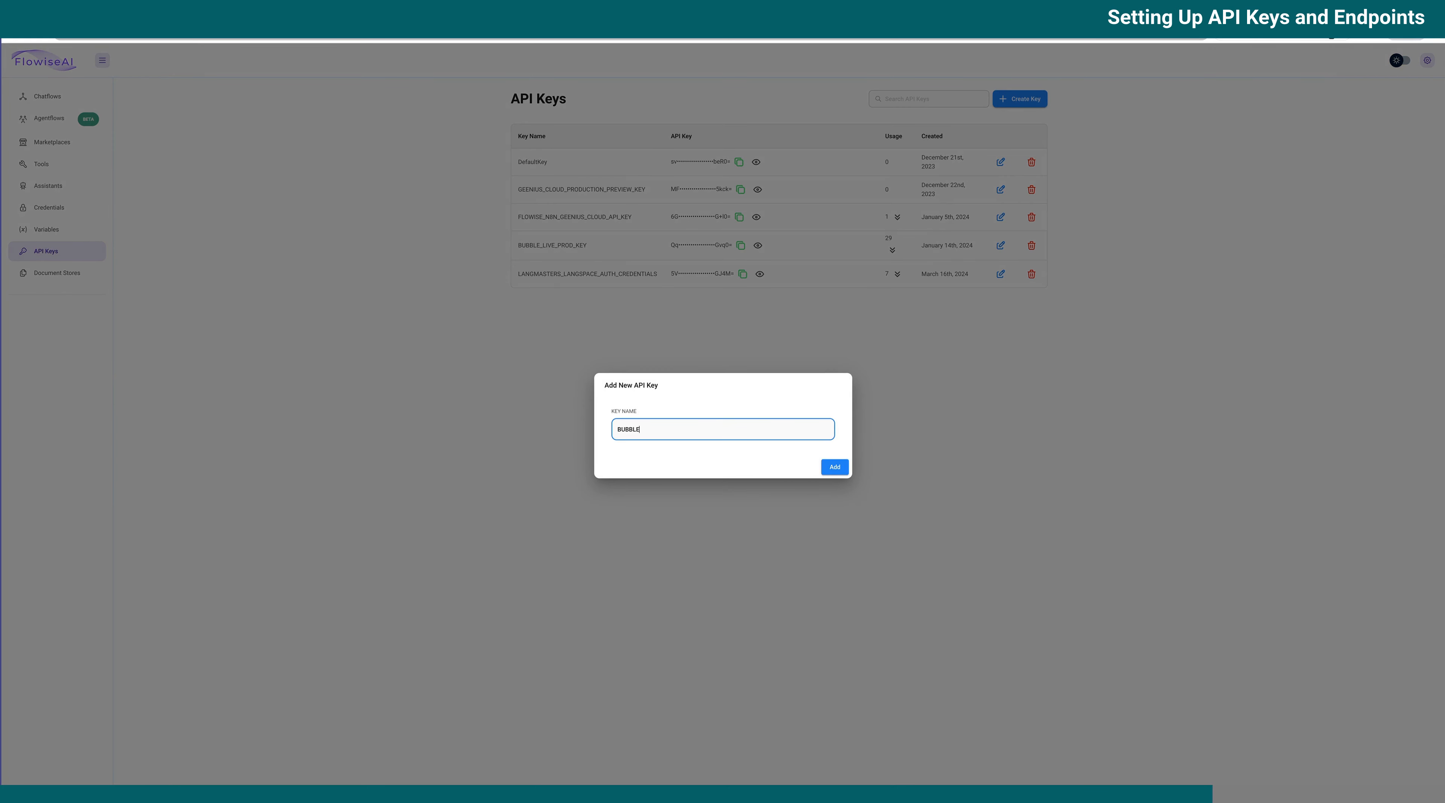
type("GEENUITY_")
type("FLOWISE_MANTRA_KEY")
double_click(751, 431)
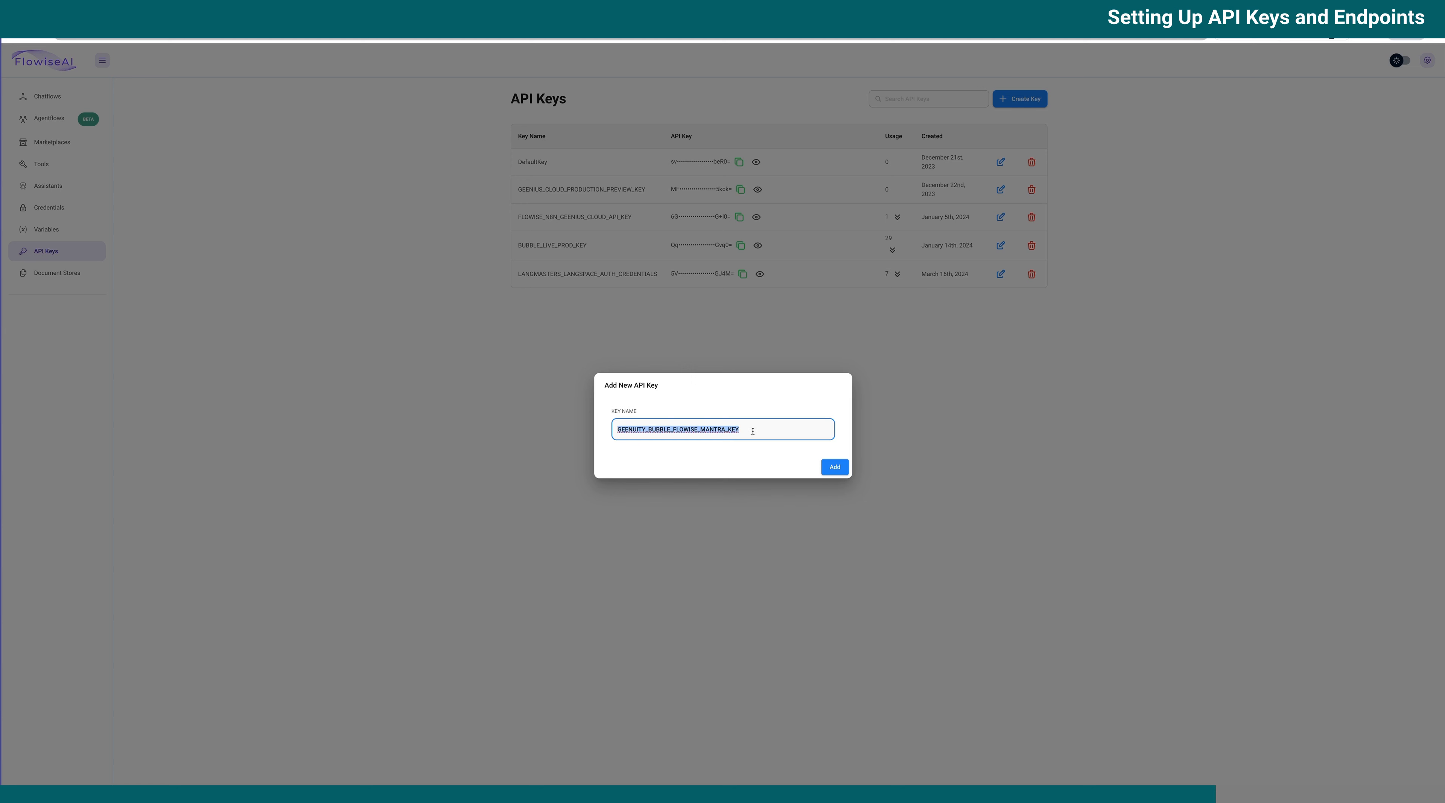
left_click(835, 467)
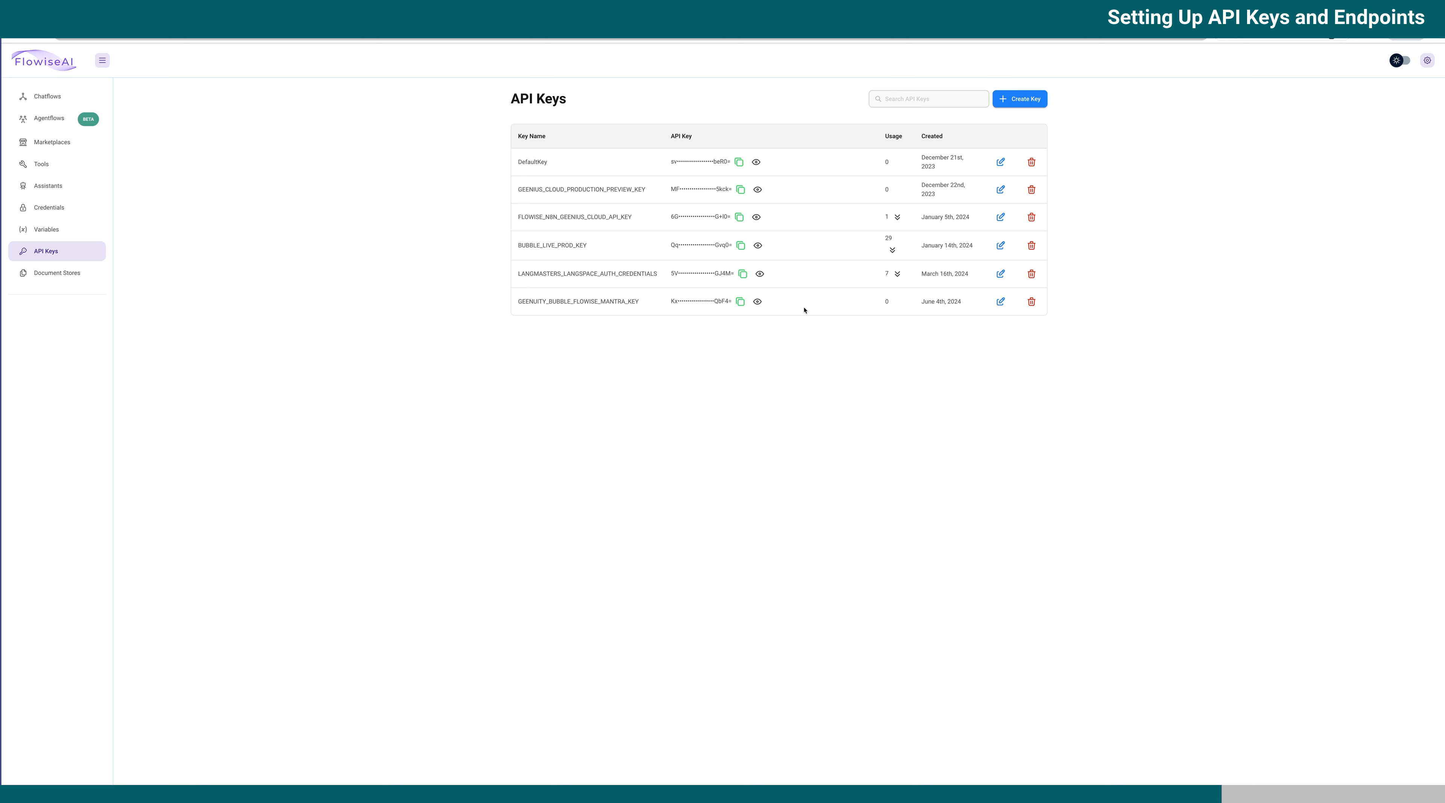
- Copy the new API key and reopen the embed and API options of the Content Marketing Team agentflow
left_click(739, 302)
left_click_drag(517, 302, 659, 305)
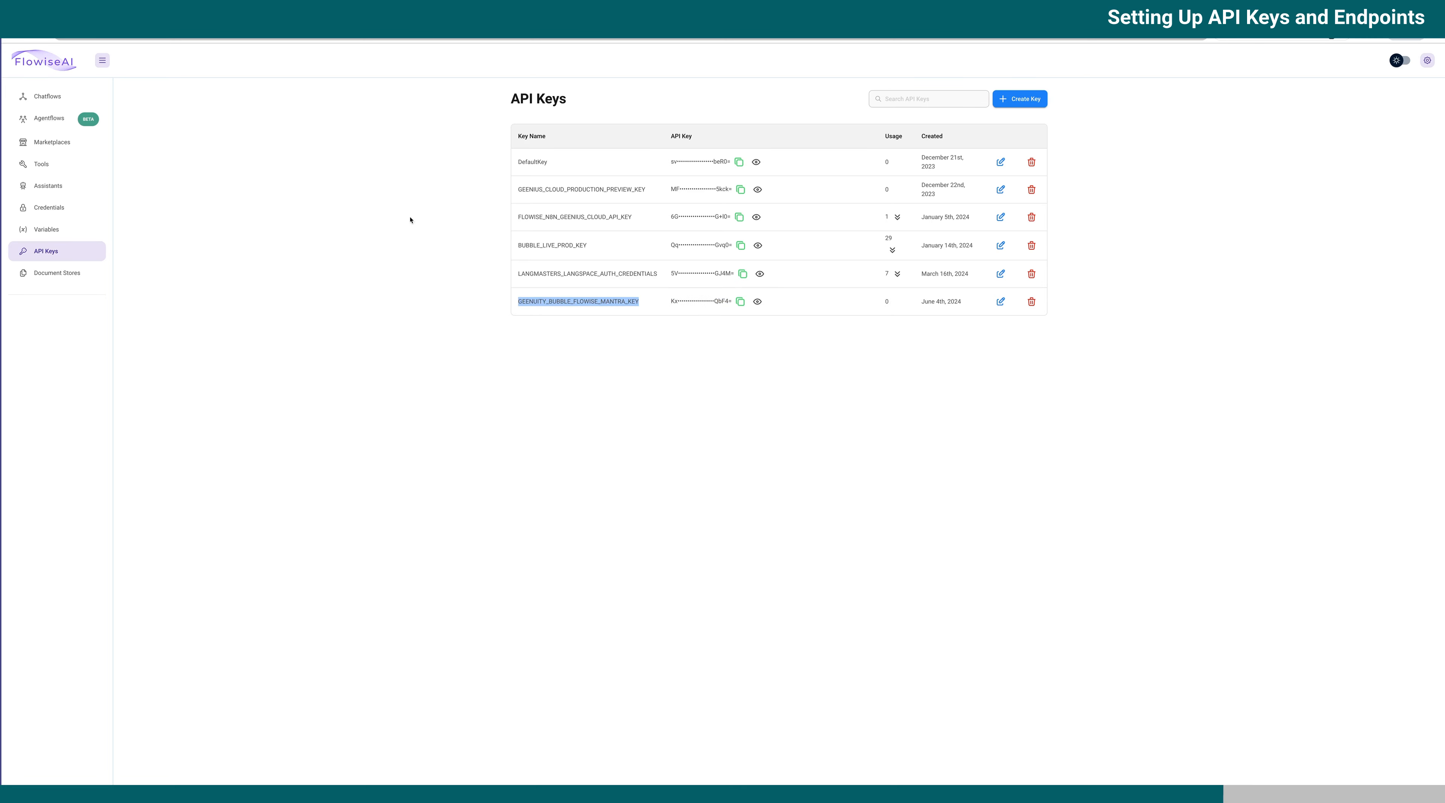
left_click(55, 128)
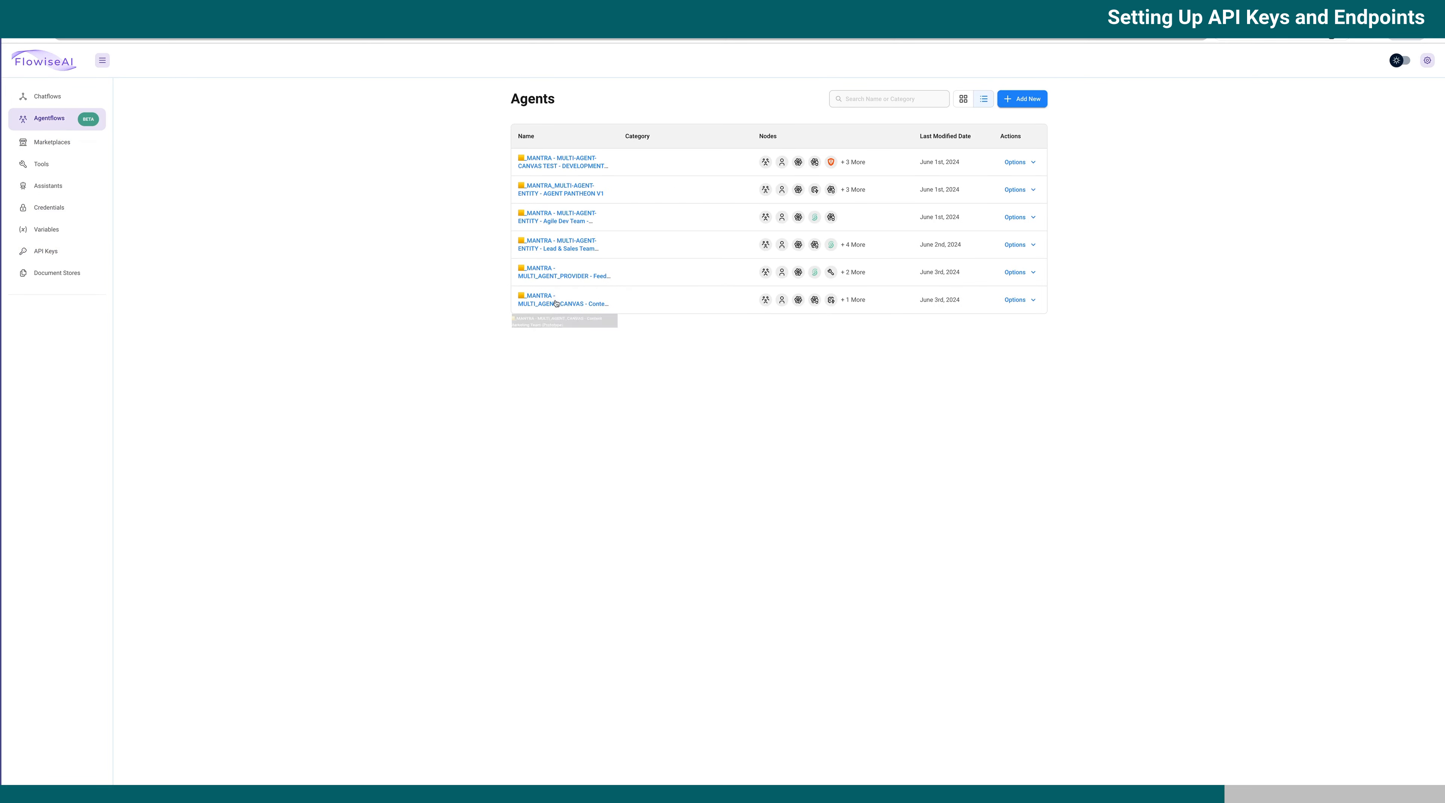
left_click(555, 303)
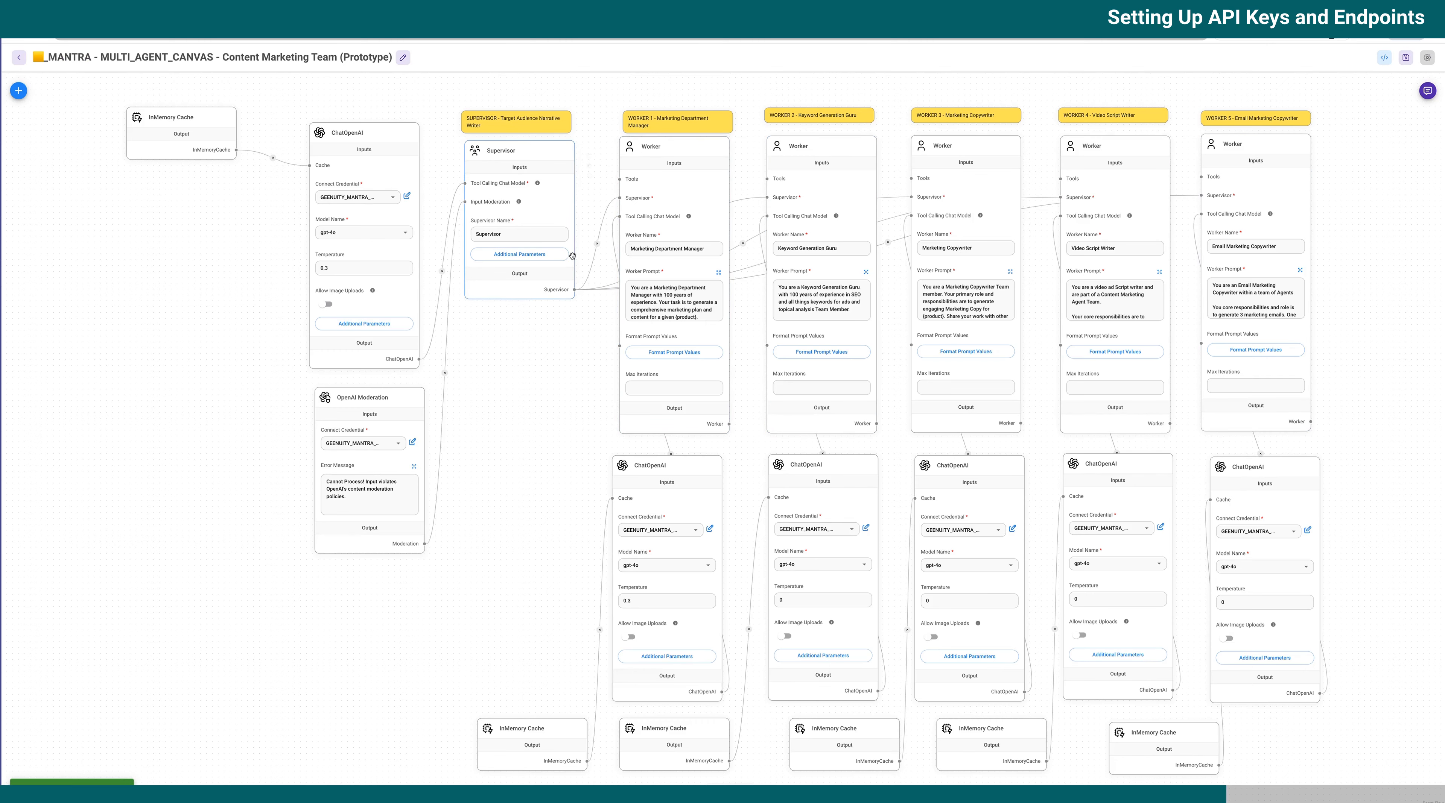
left_click(1384, 58)
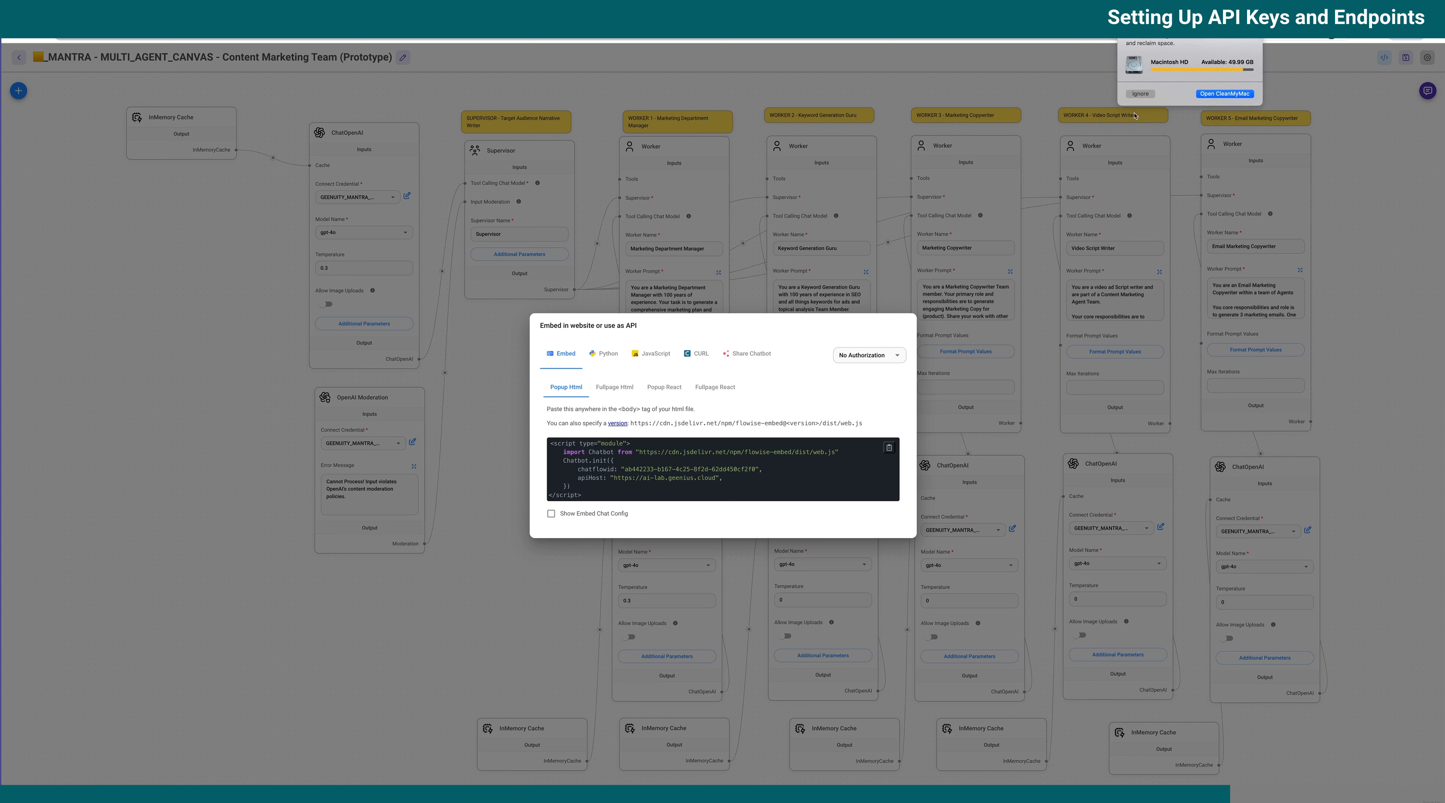
left_click(1151, 99)
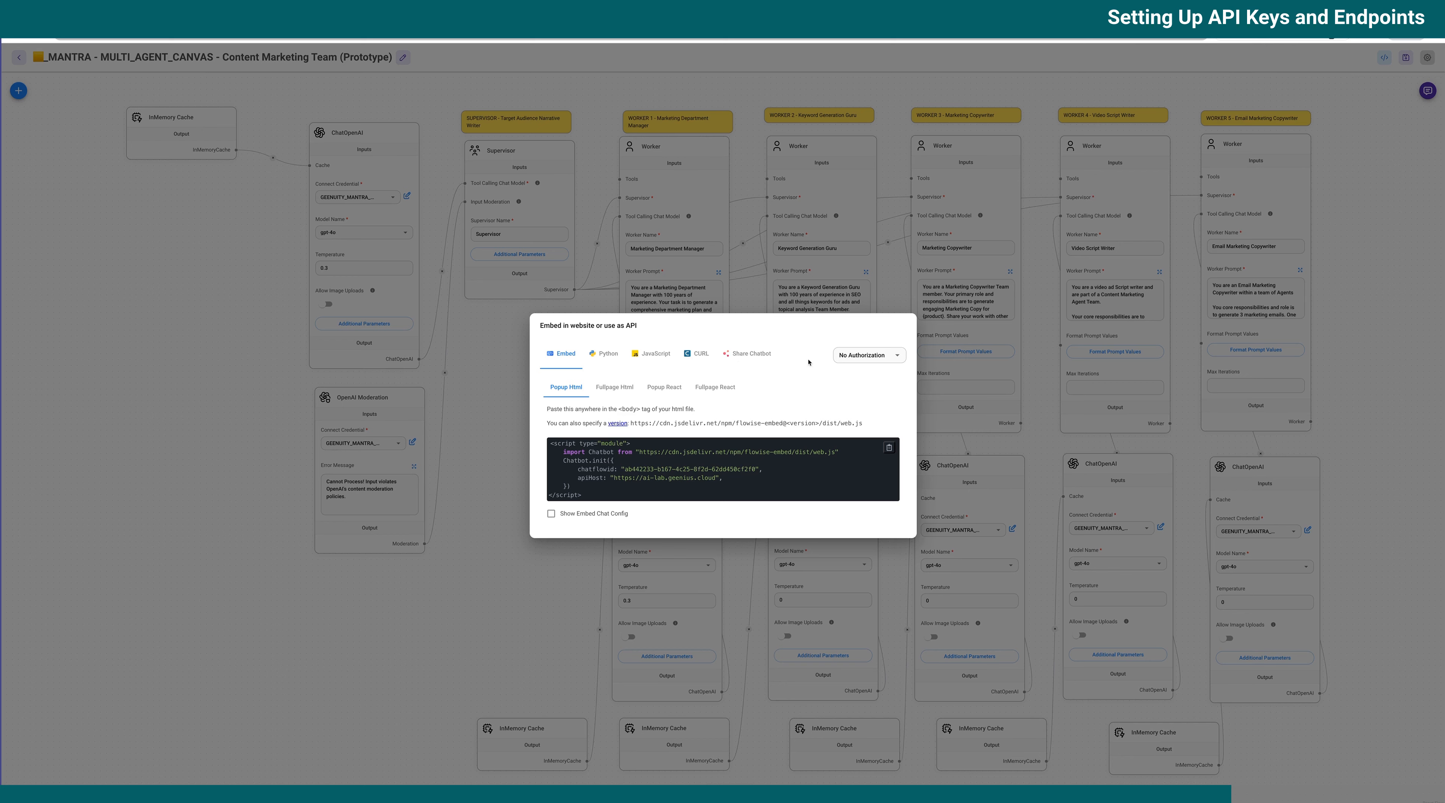
- Copy the share link of the flow's chatbot and make the chatbot public
left_click(752, 354)
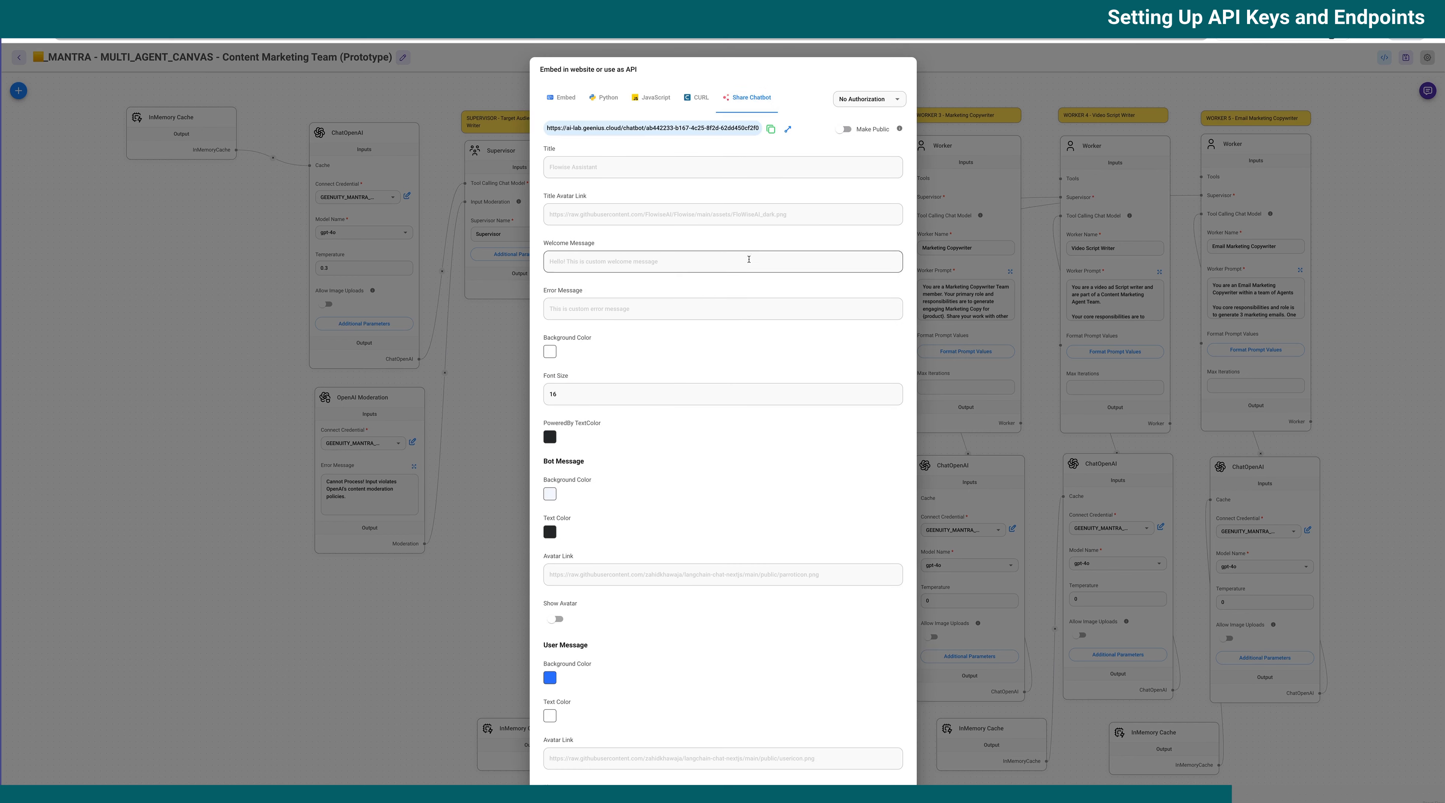
left_click(771, 130)
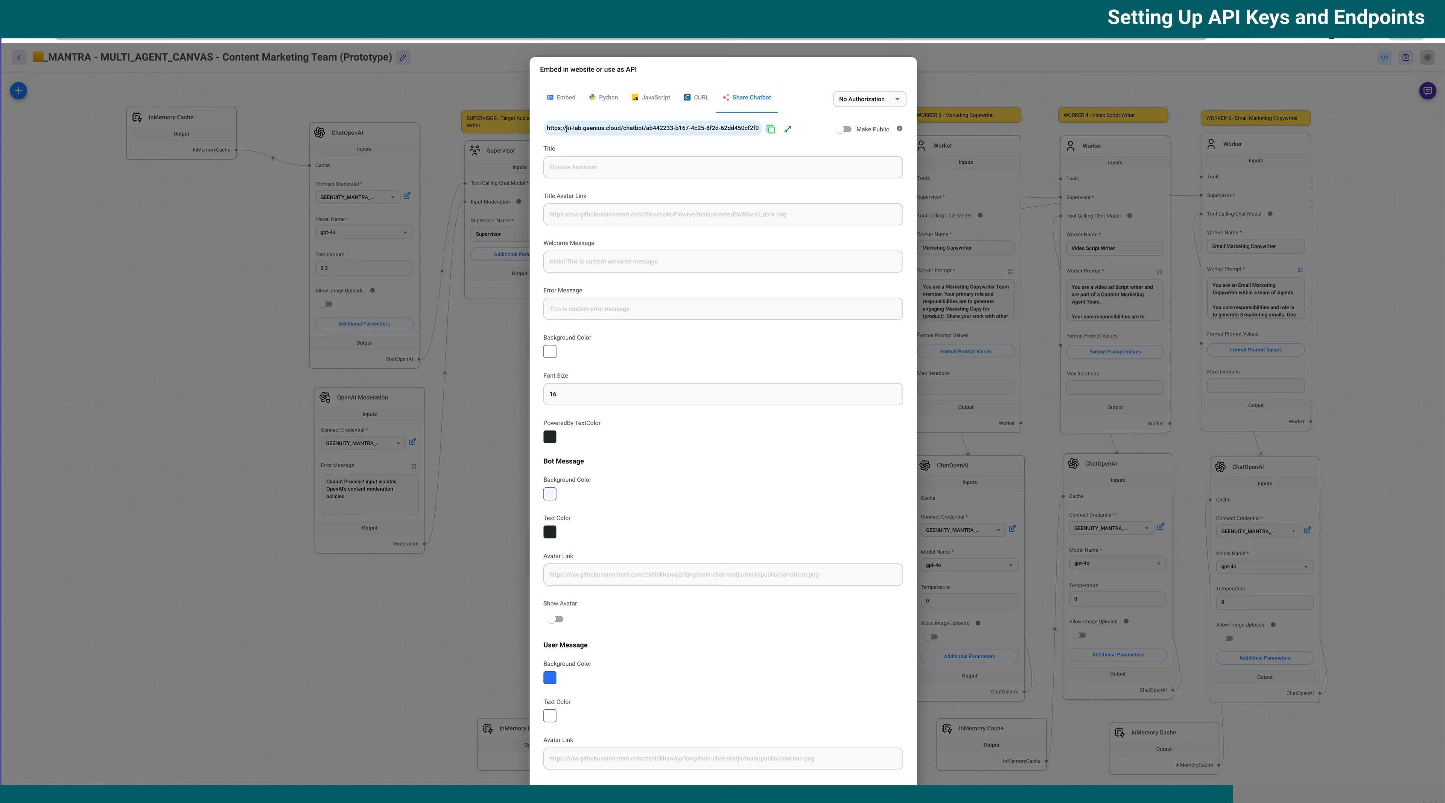
left_click_drag(621, 128, 570, 131)
left_click(844, 129)
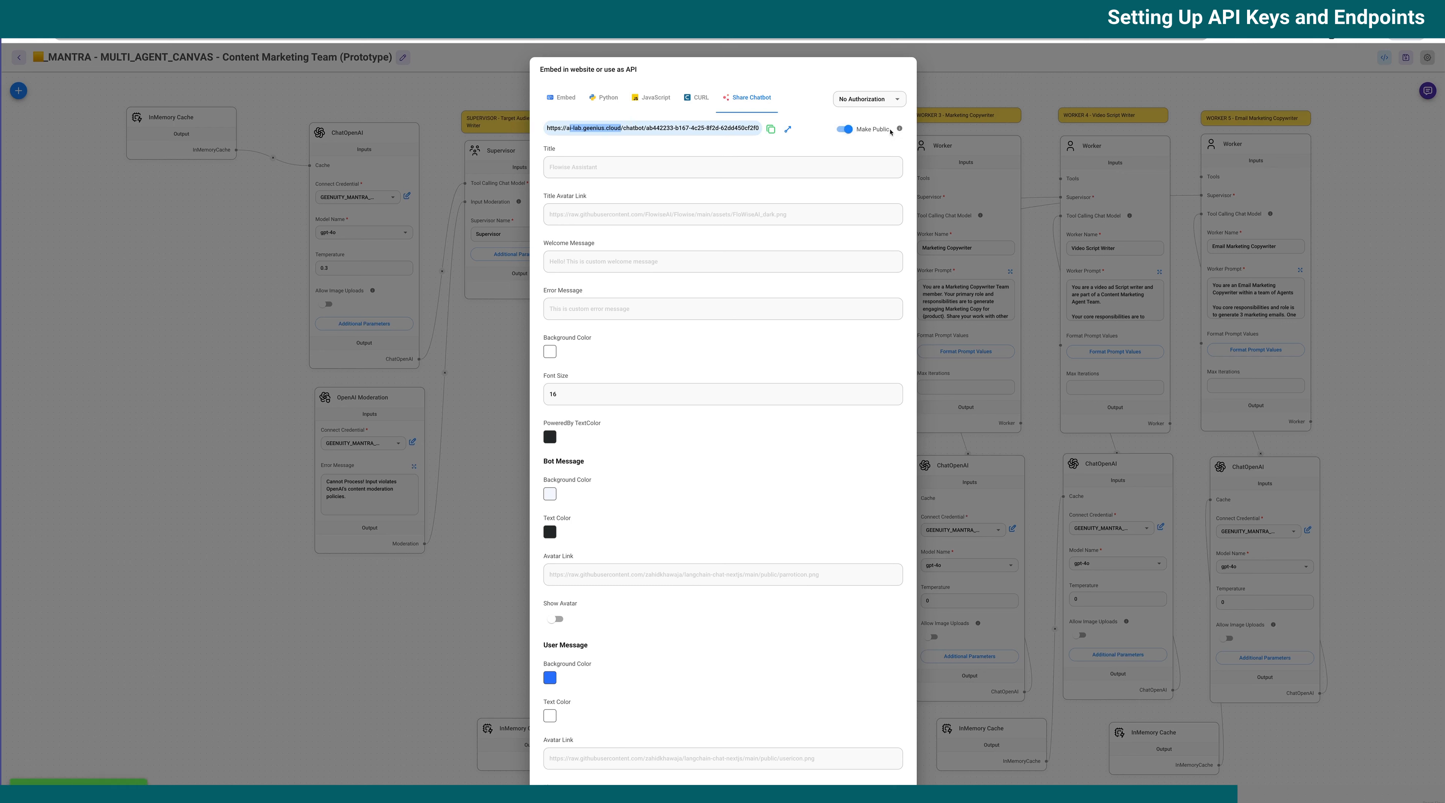
mouse_move(900, 129)
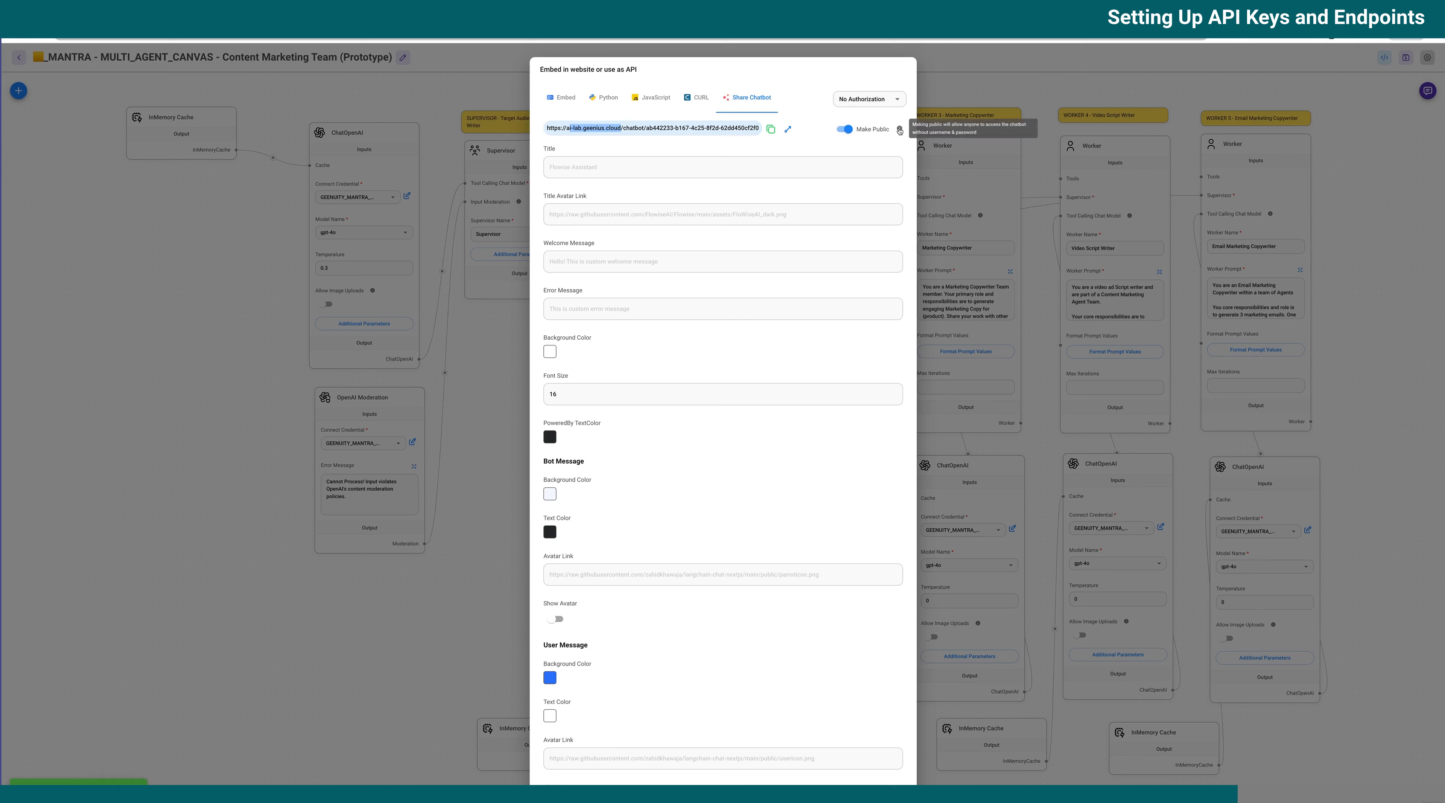
left_click(789, 130)
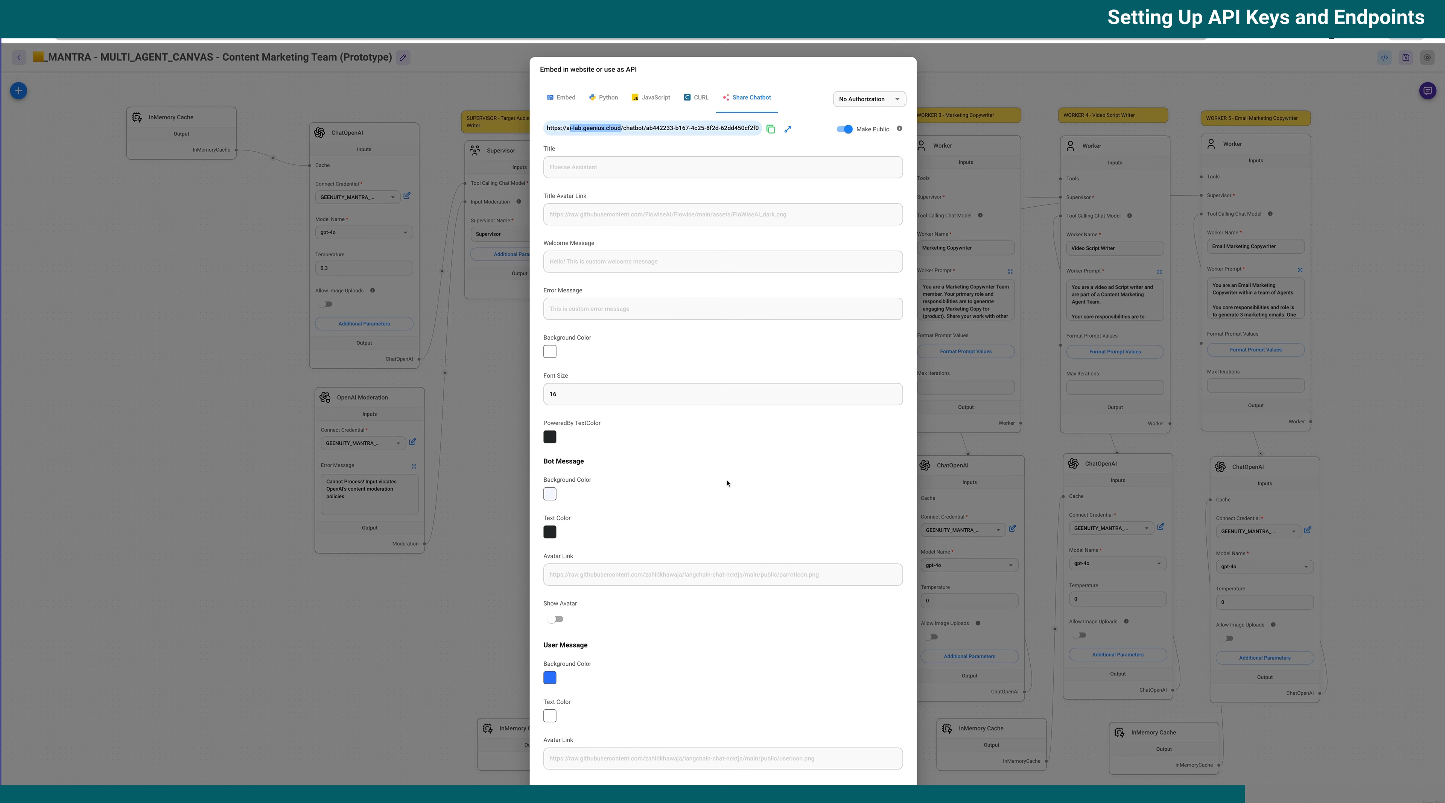
- Show the cURL request with its input config, authorize it with GEENUITY_BUBBLE_FLOWISE_MANTRA_KEY and copy the basic request code
left_click(697, 98)
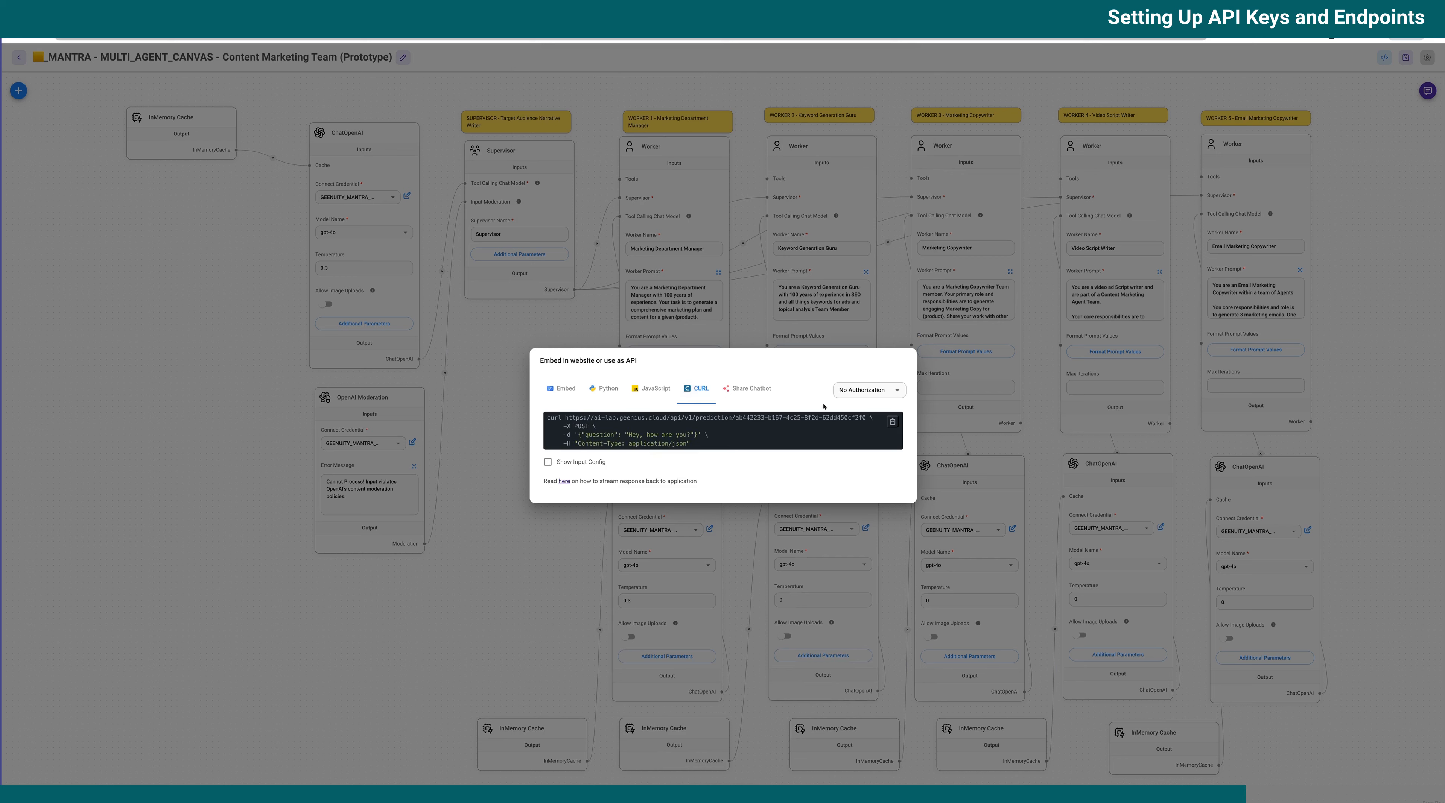
left_click(547, 462)
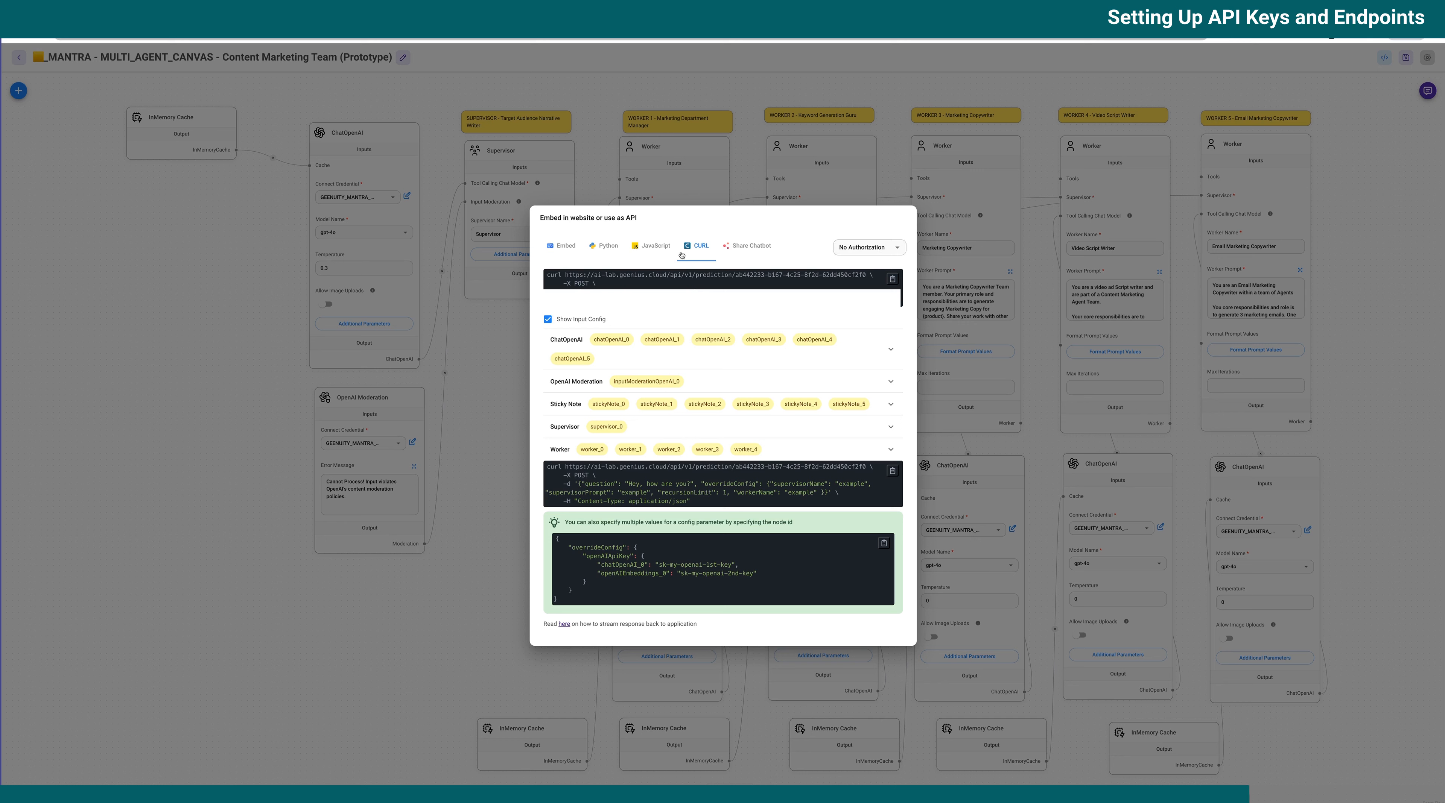
left_click(868, 248)
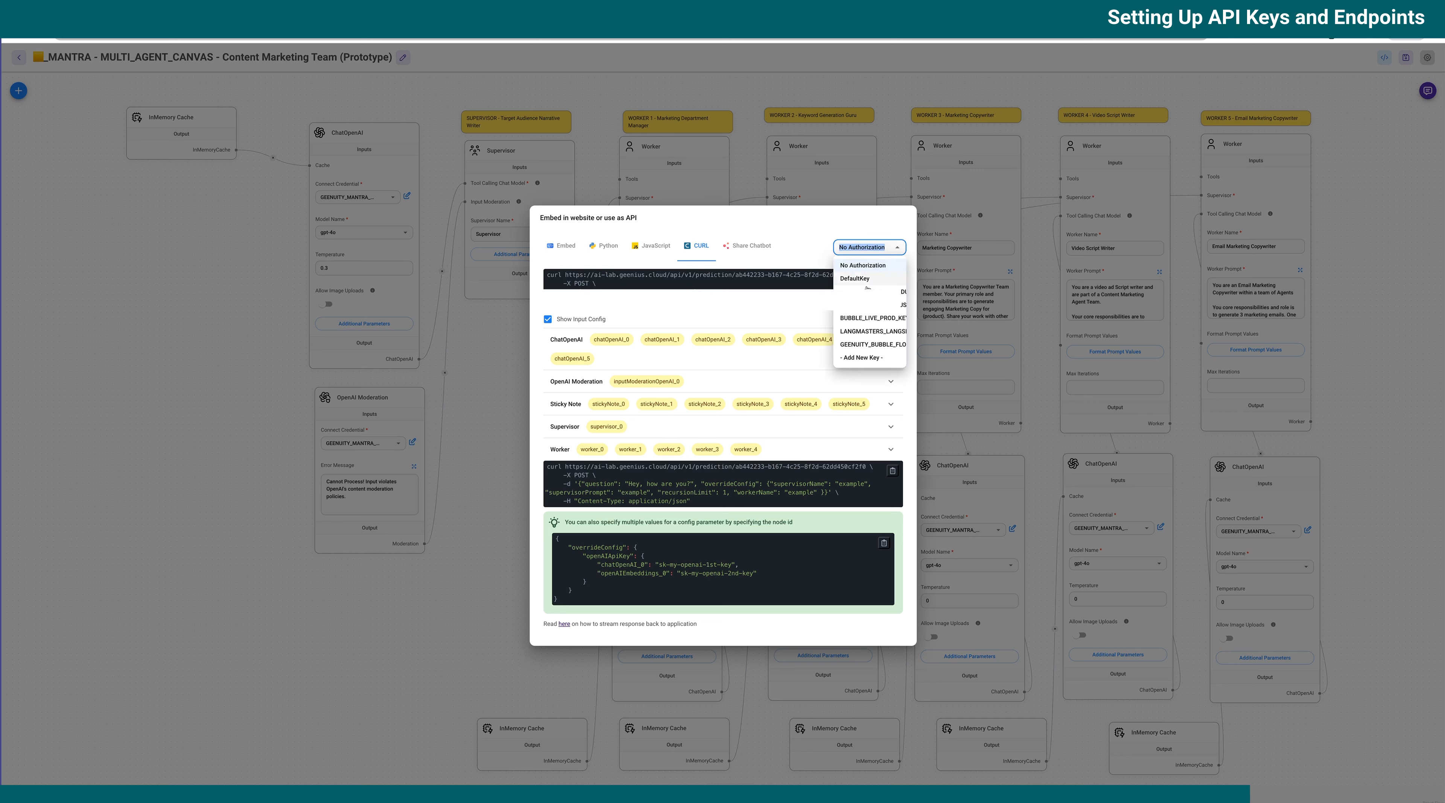
left_click(884, 344)
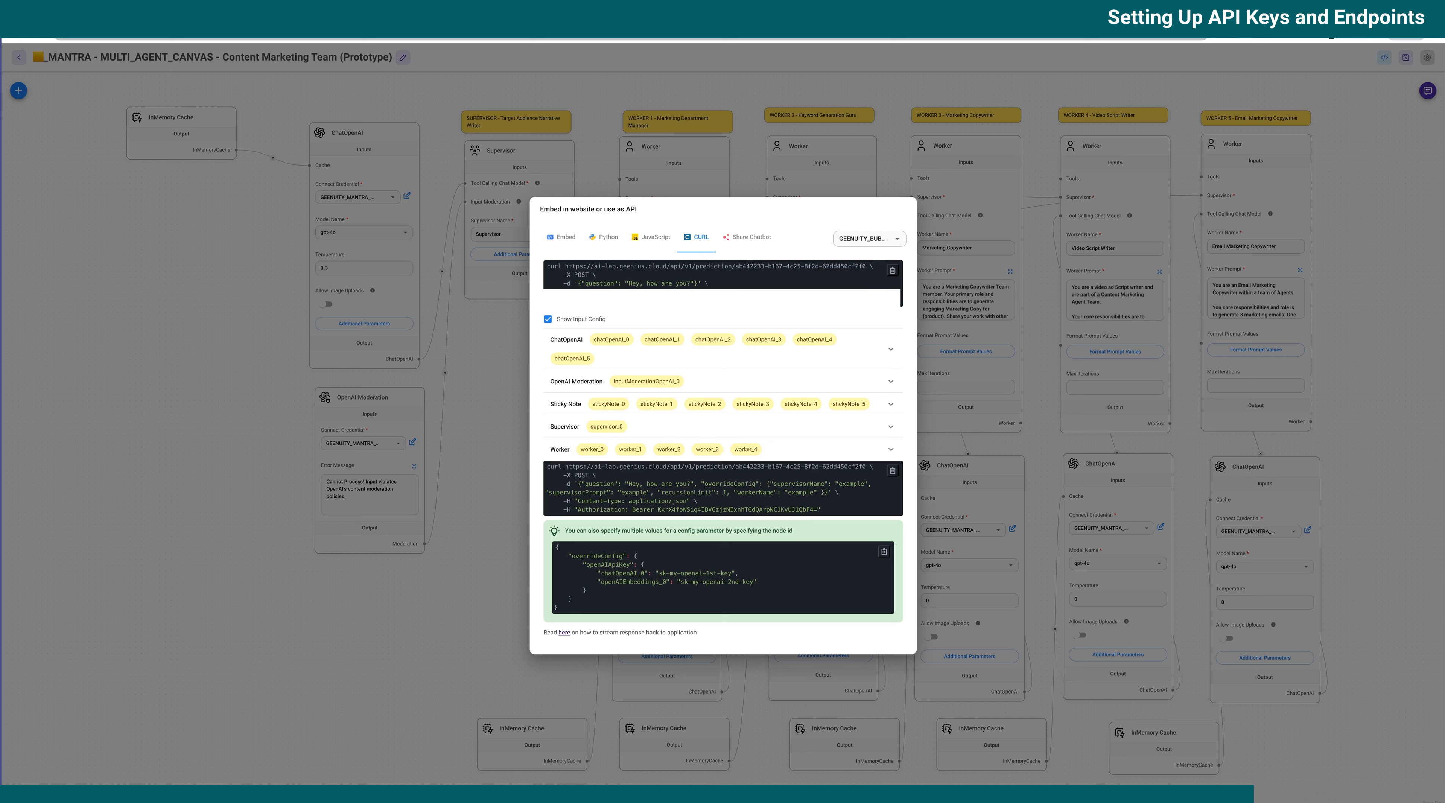
left_click(893, 271)
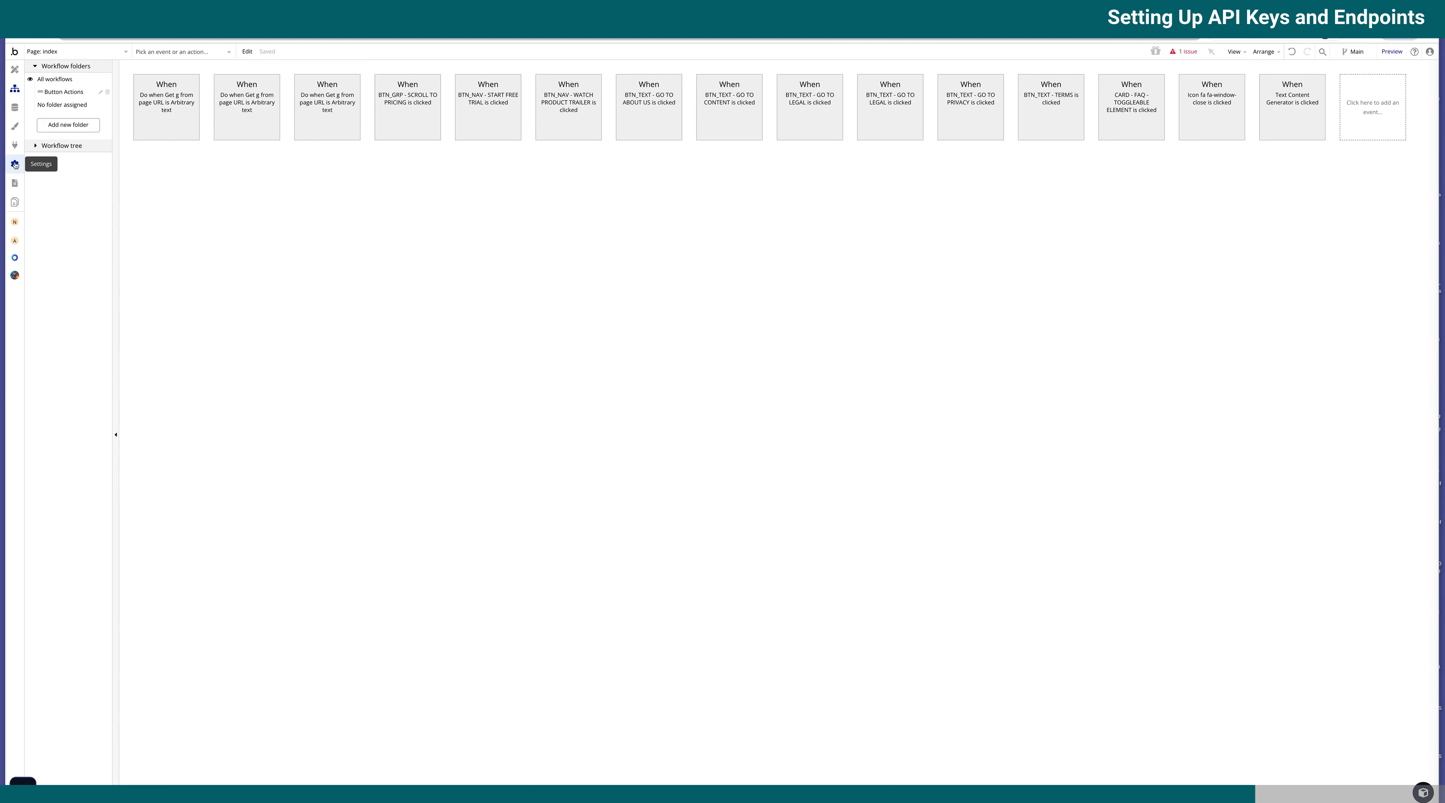
- Switch to the Bubble editor, open the installed API Connector plugin, collapse its expanded API entries and go to the end of the API list
left_click(14, 145)
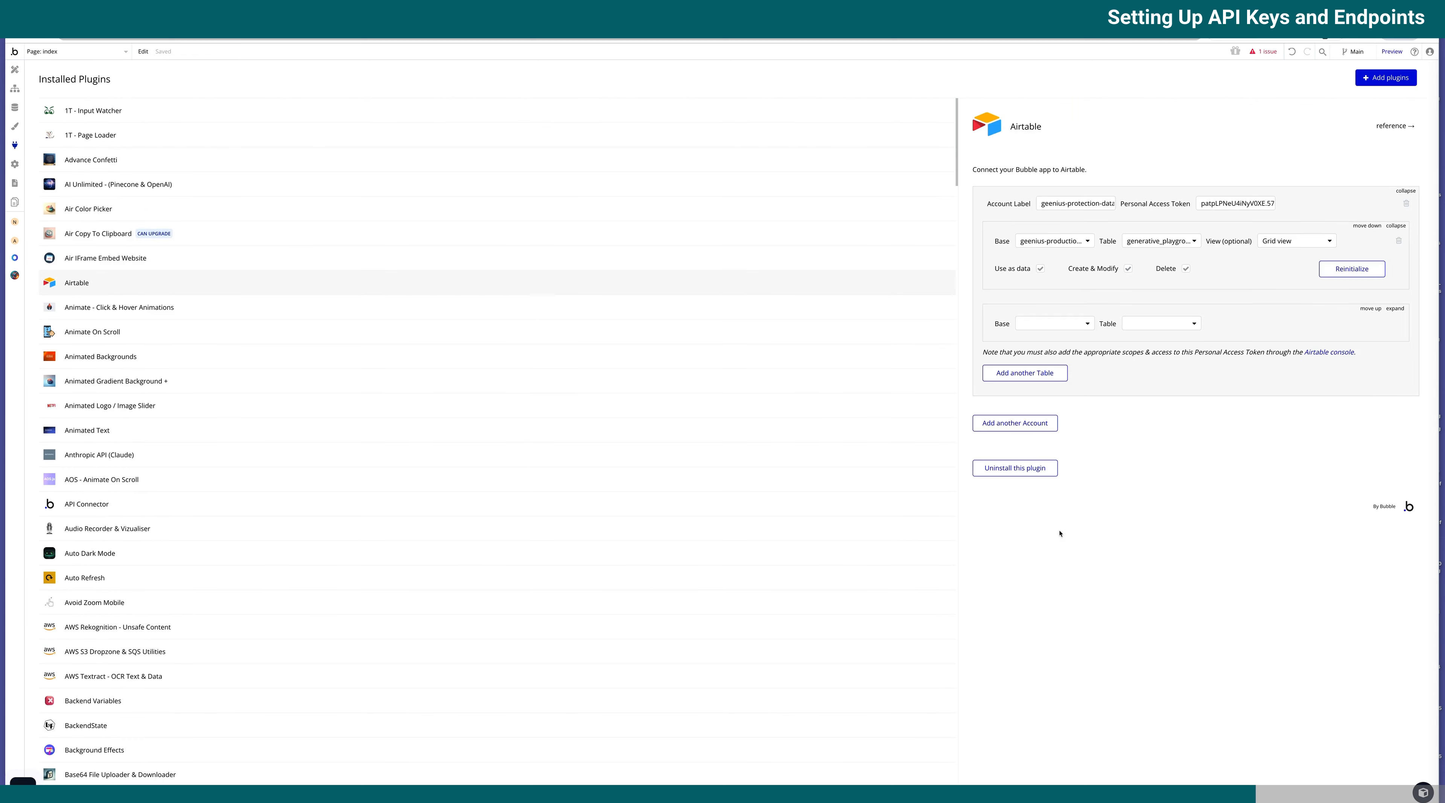
key("ctrl+minus")
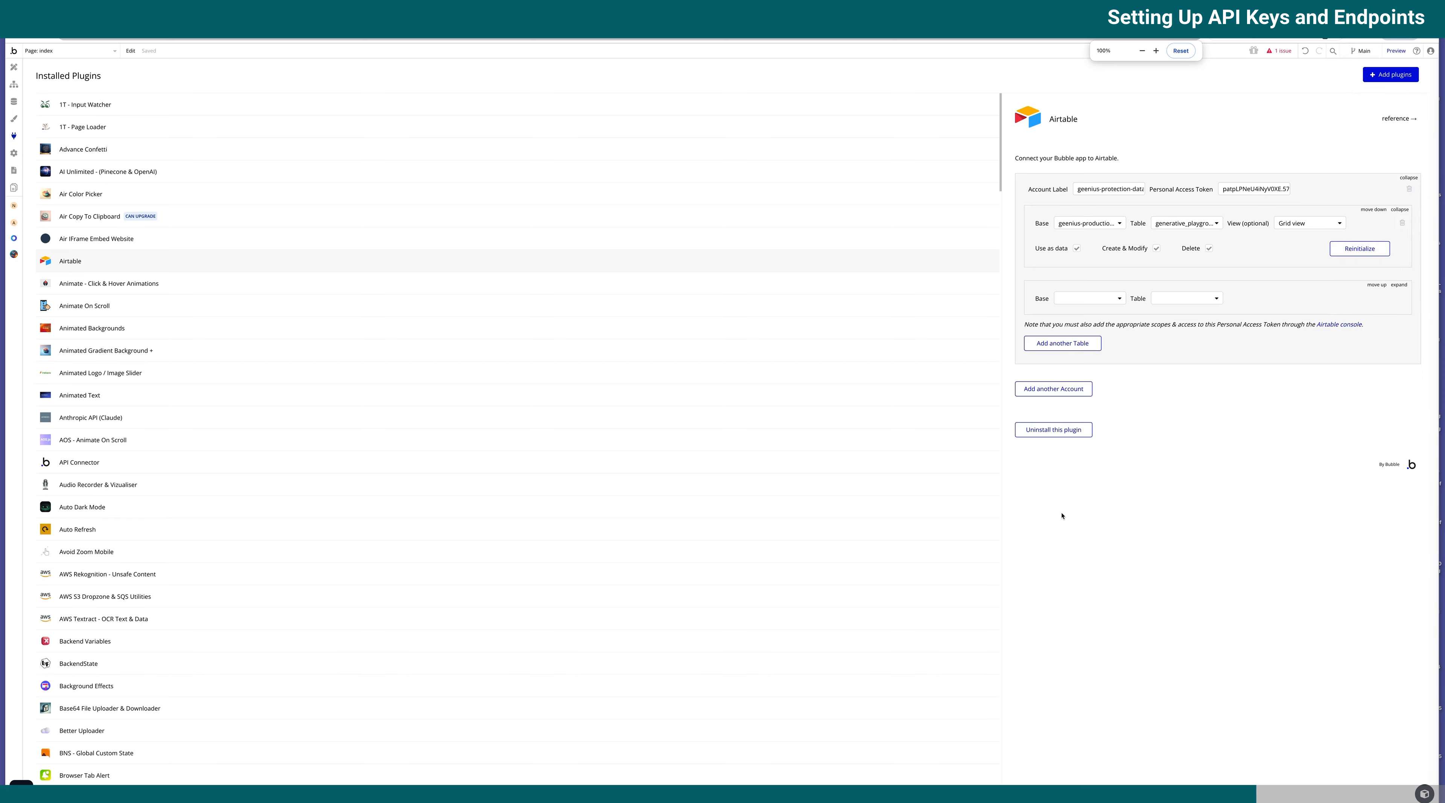
left_click(446, 461)
scroll(1248, 538, "down", 10)
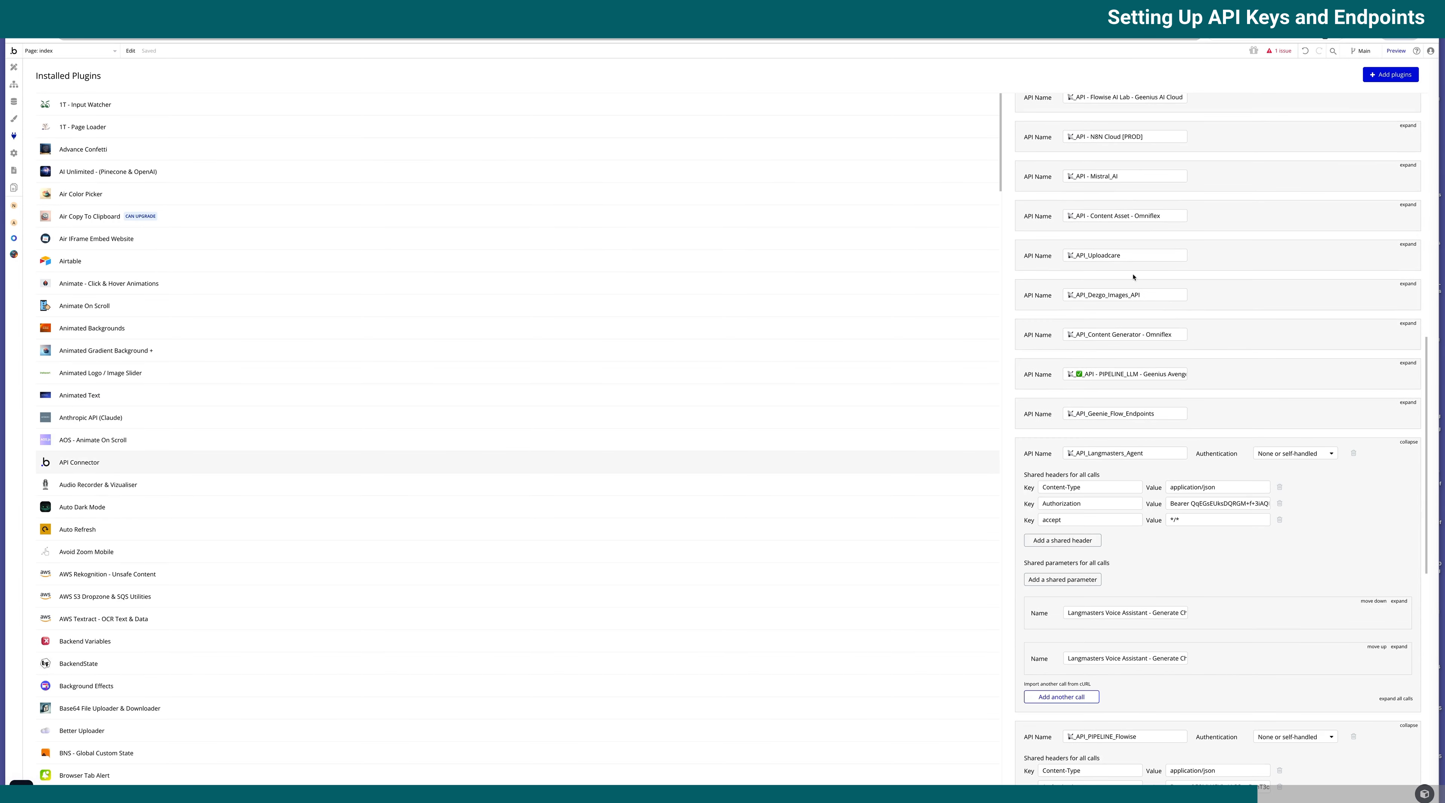
scroll(1221, 480, "down", 2)
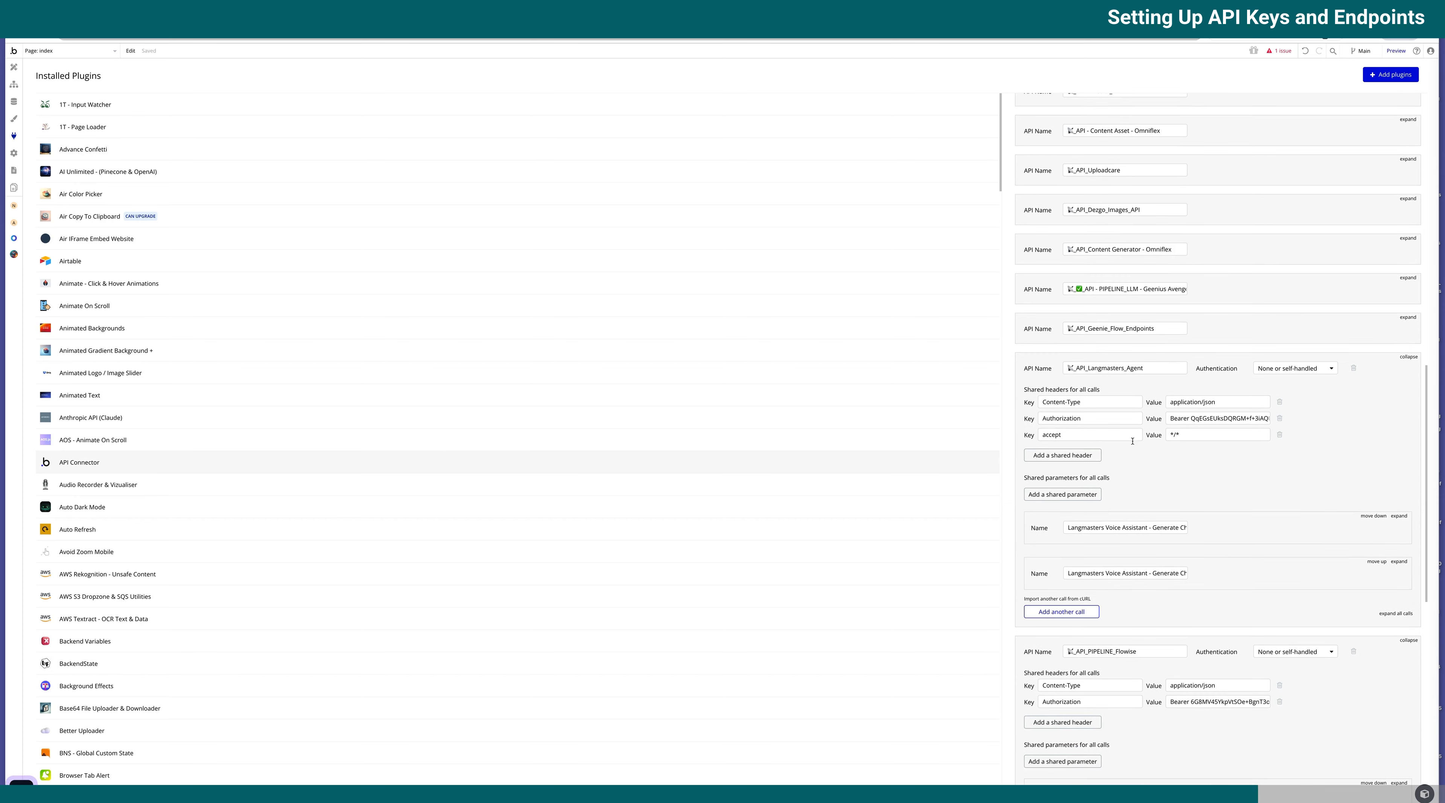
left_click(1407, 357)
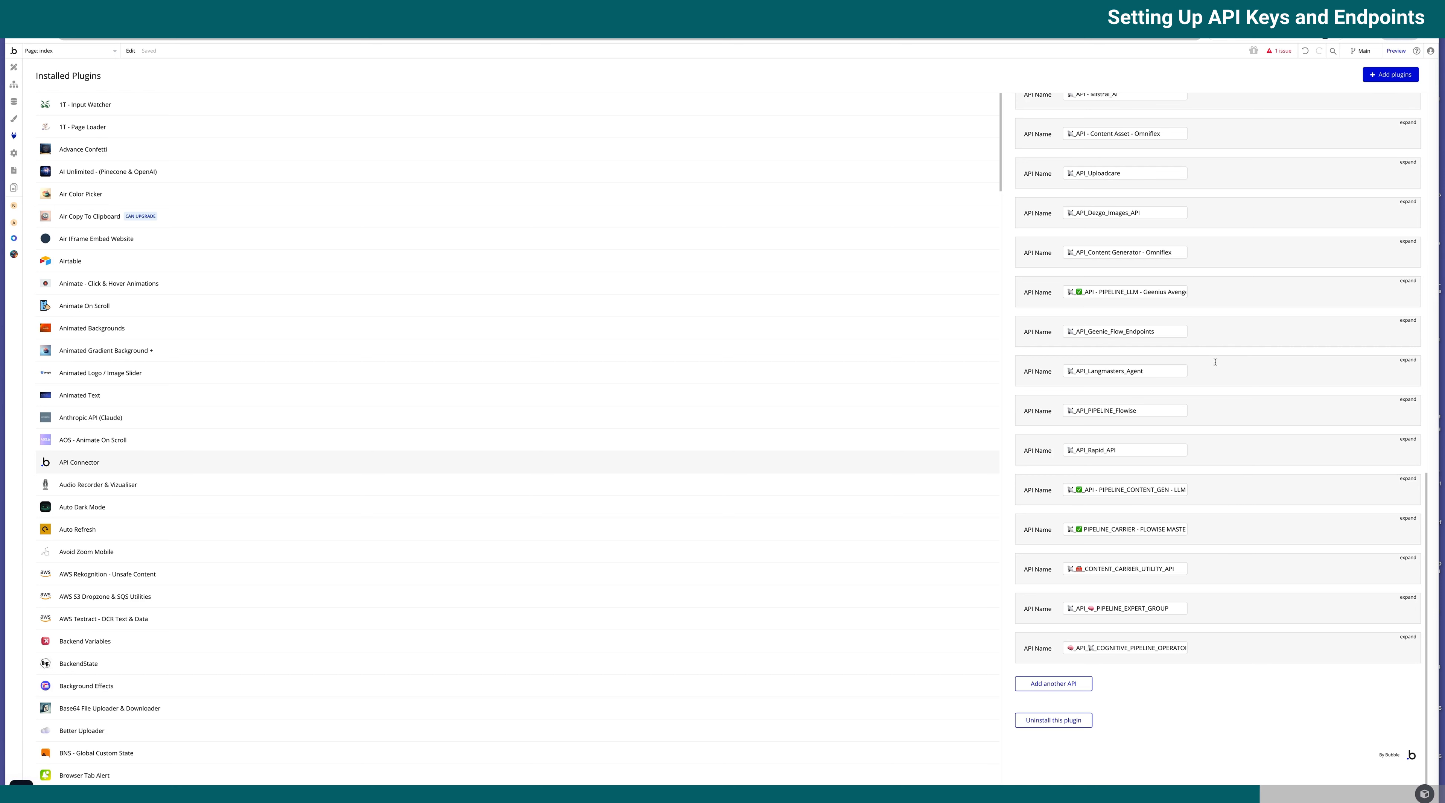
scroll(1203, 228, "up", 5)
scroll(1200, 509, "down", 5)
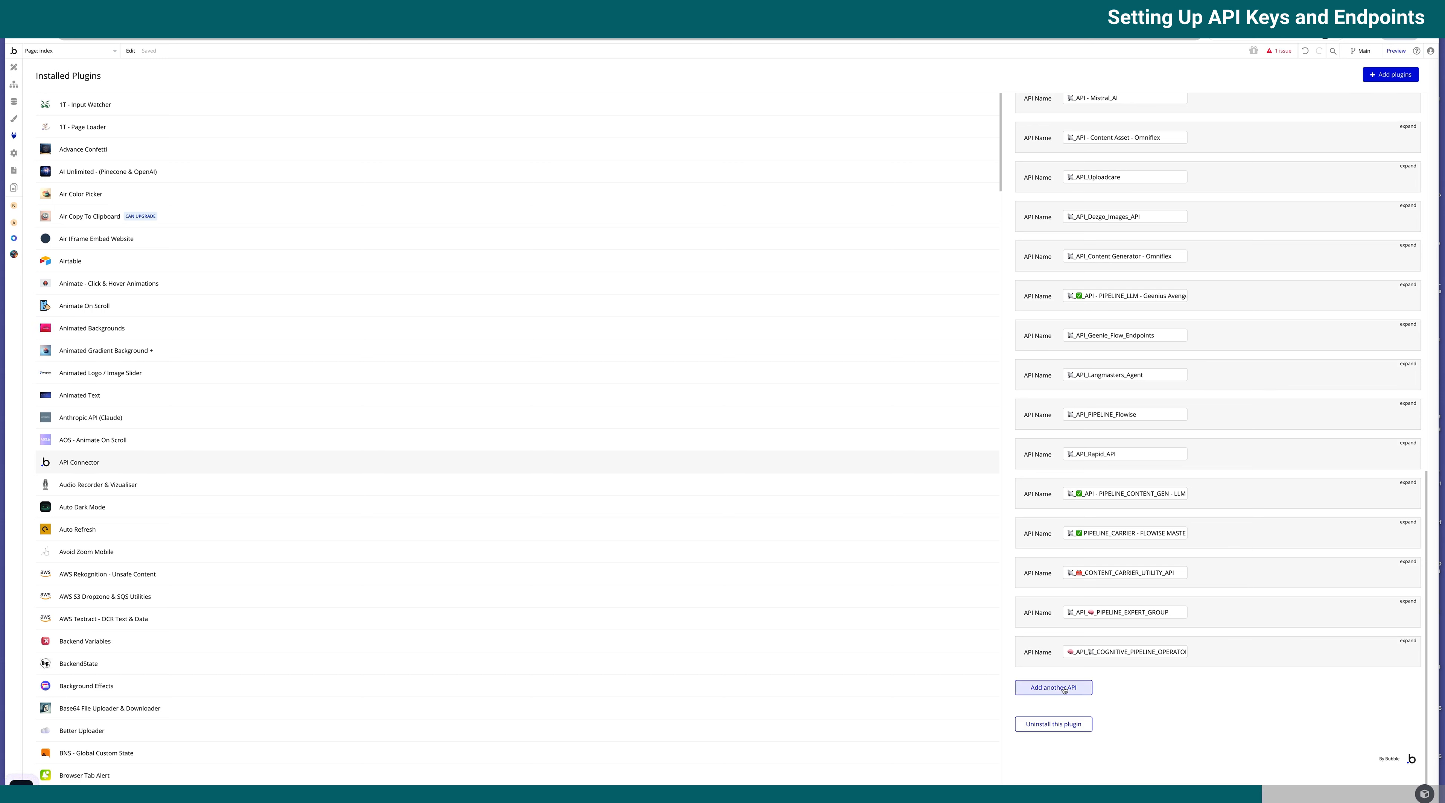
scroll(1066, 648, "down", 1)
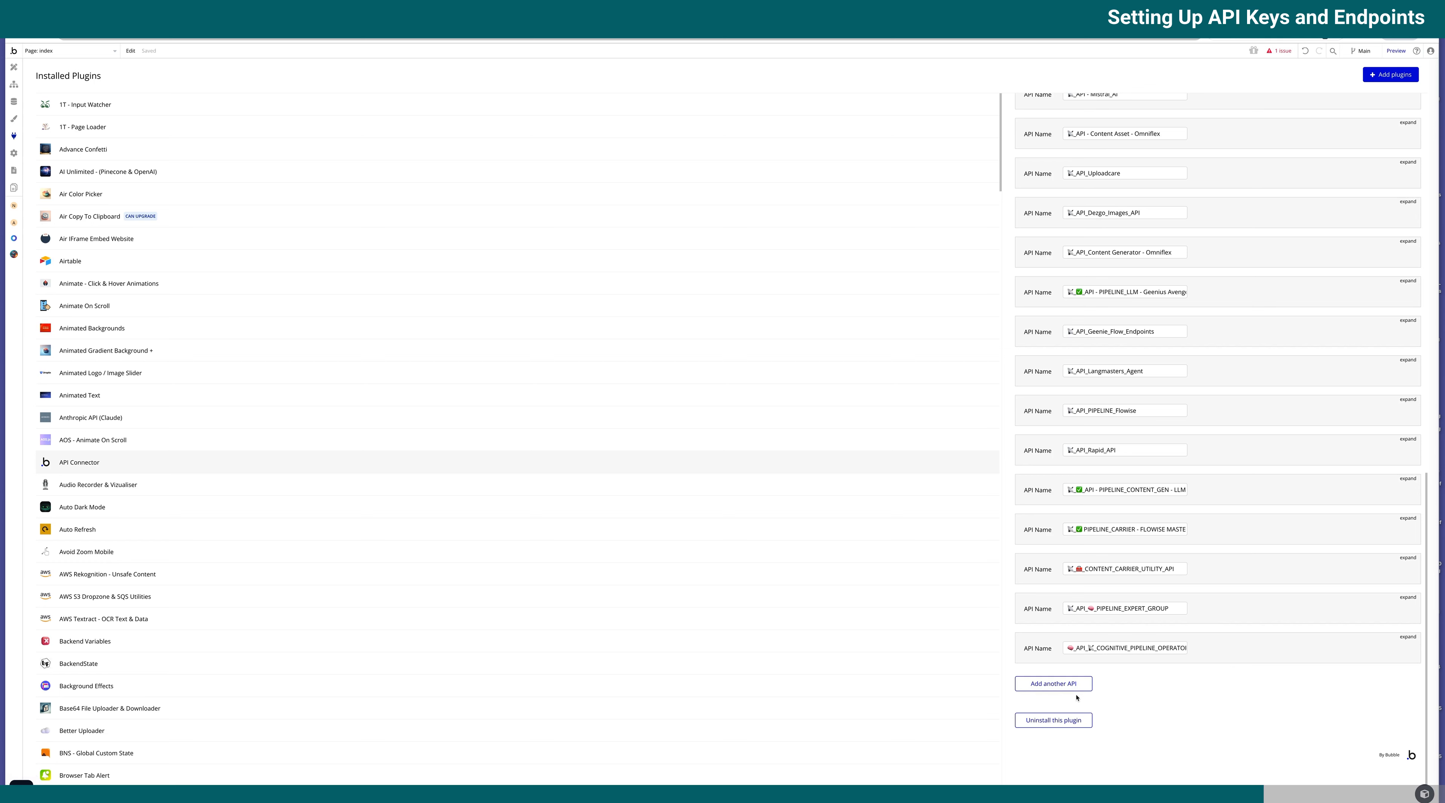
- Add another API at the end of the API Connector list and name it API_FLOWISE_MANTRA
left_click(1061, 683)
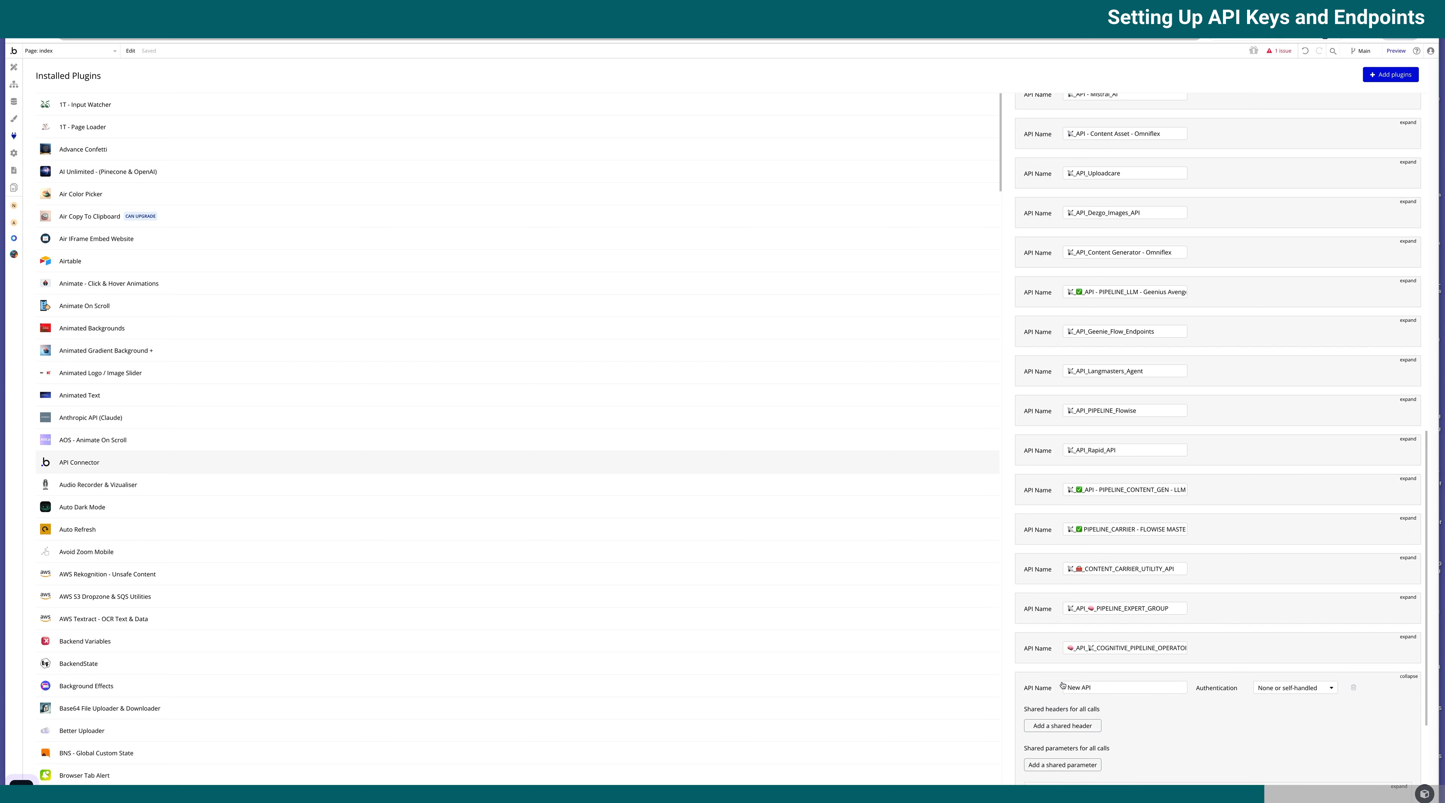
scroll(1062, 685, "down", 3)
double_click(1107, 521)
type("API_")
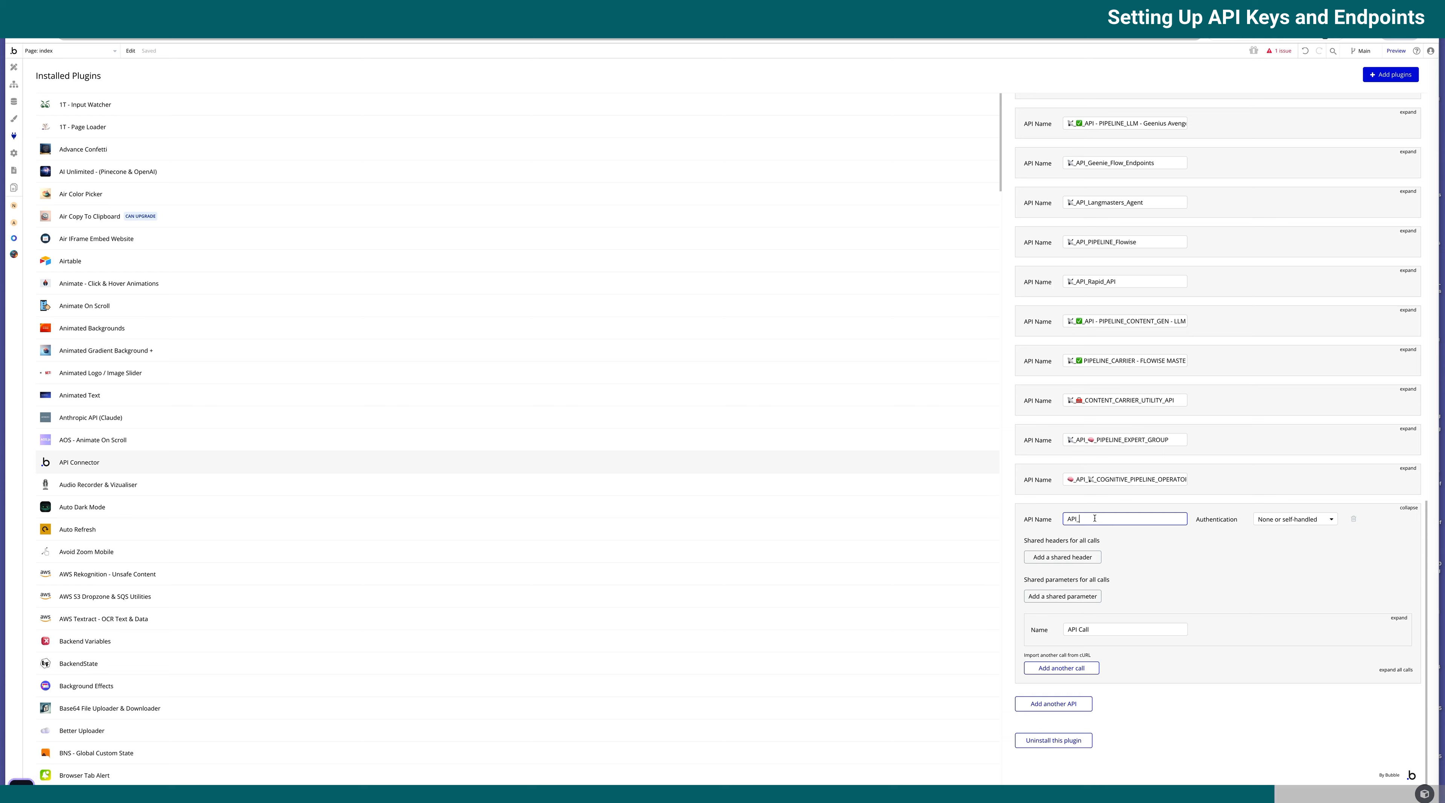
type("FLOWISE_MANTRA")
left_click(1153, 566)
- Import a call from the copied cURL request with its authorization API key, and delete the default empty API Call
scroll(1169, 563, "down", 1)
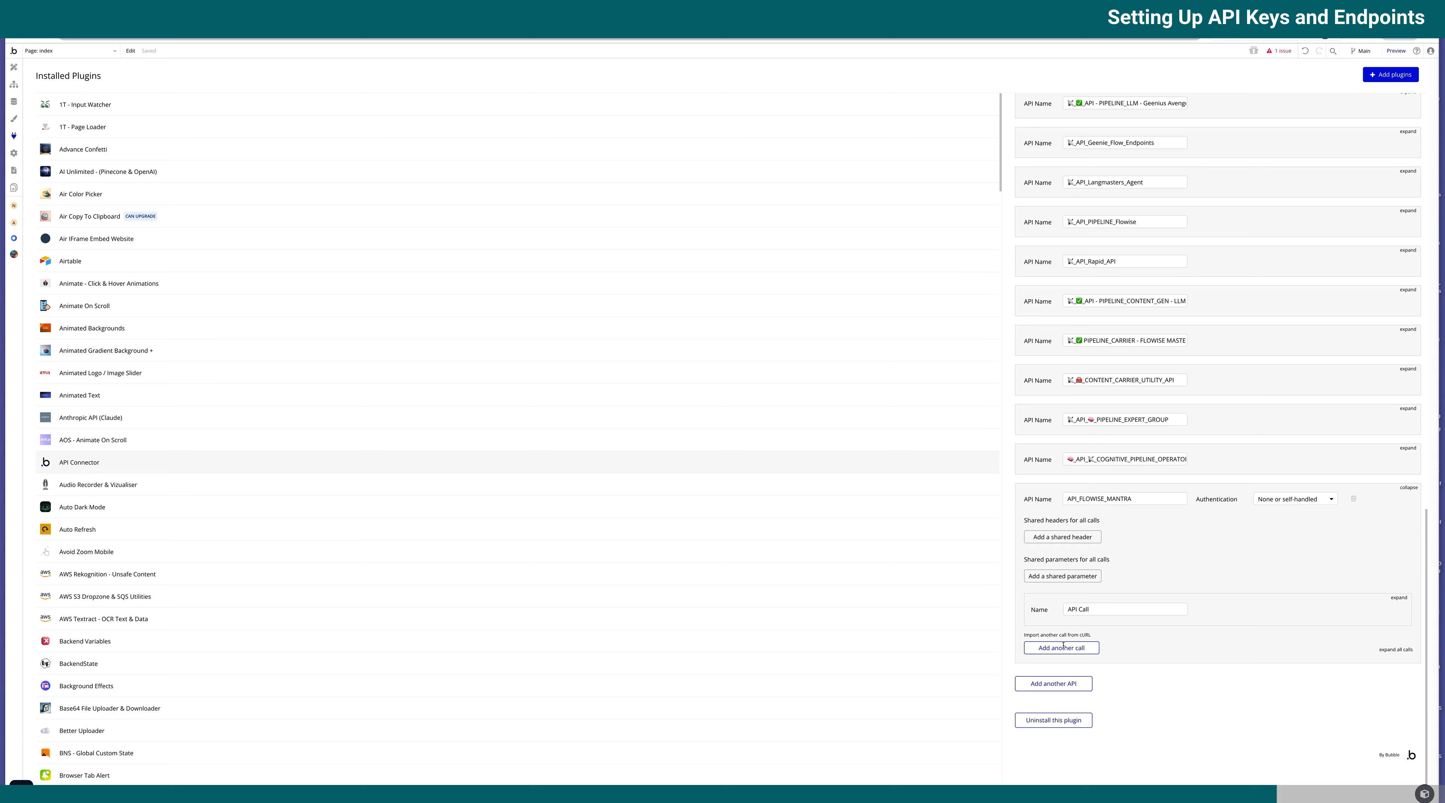
left_click(1060, 636)
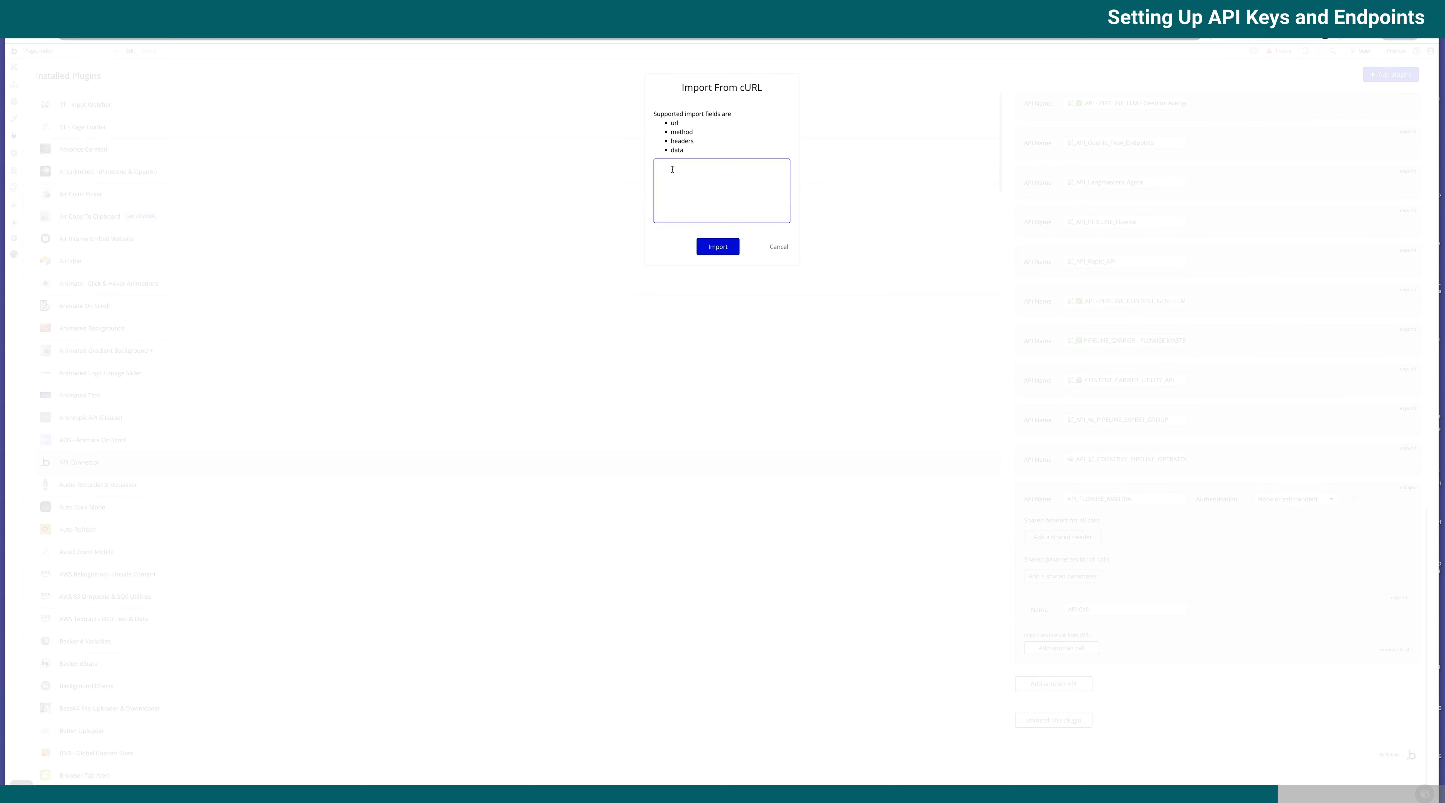
key("ctrl+v")
left_click(716, 247)
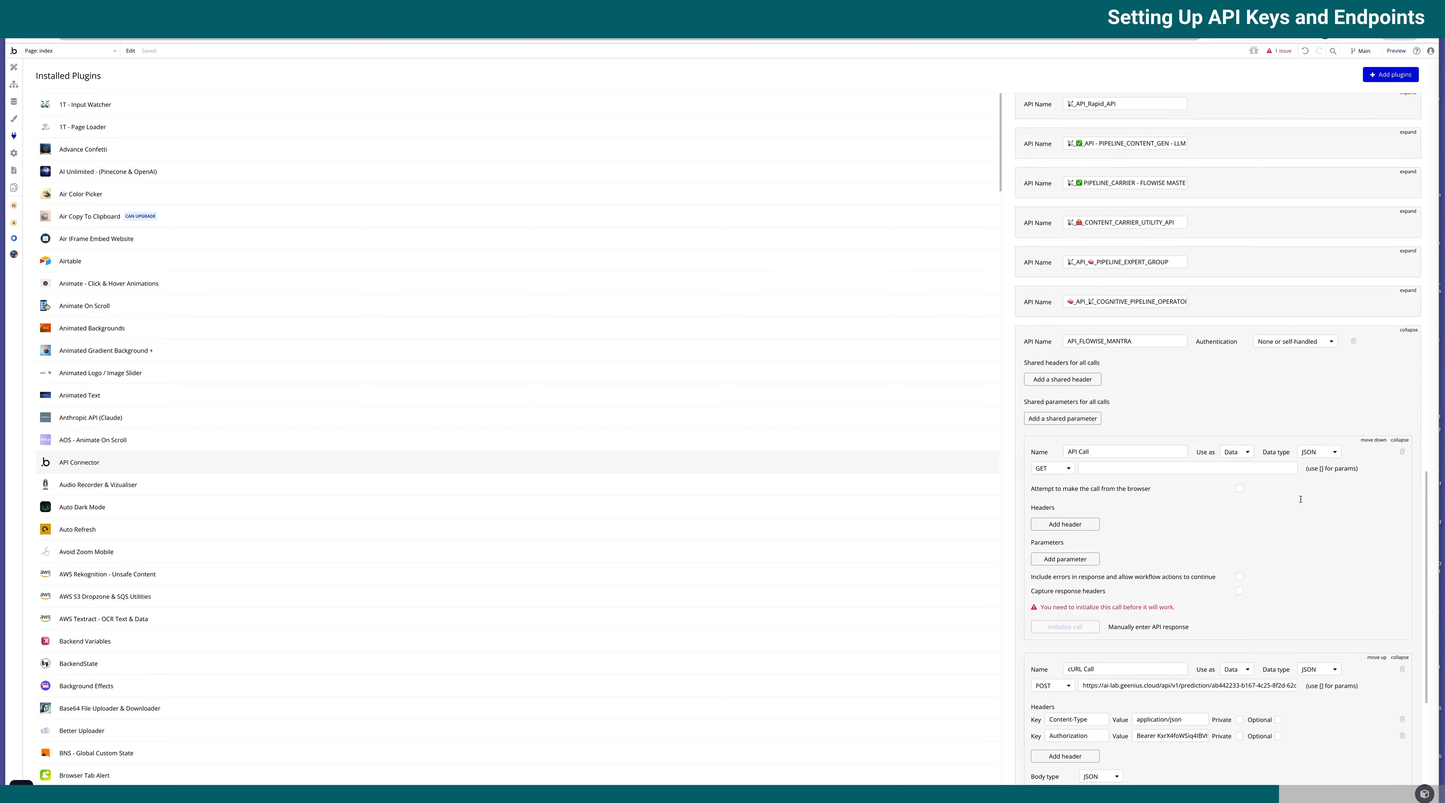
left_click(1402, 453)
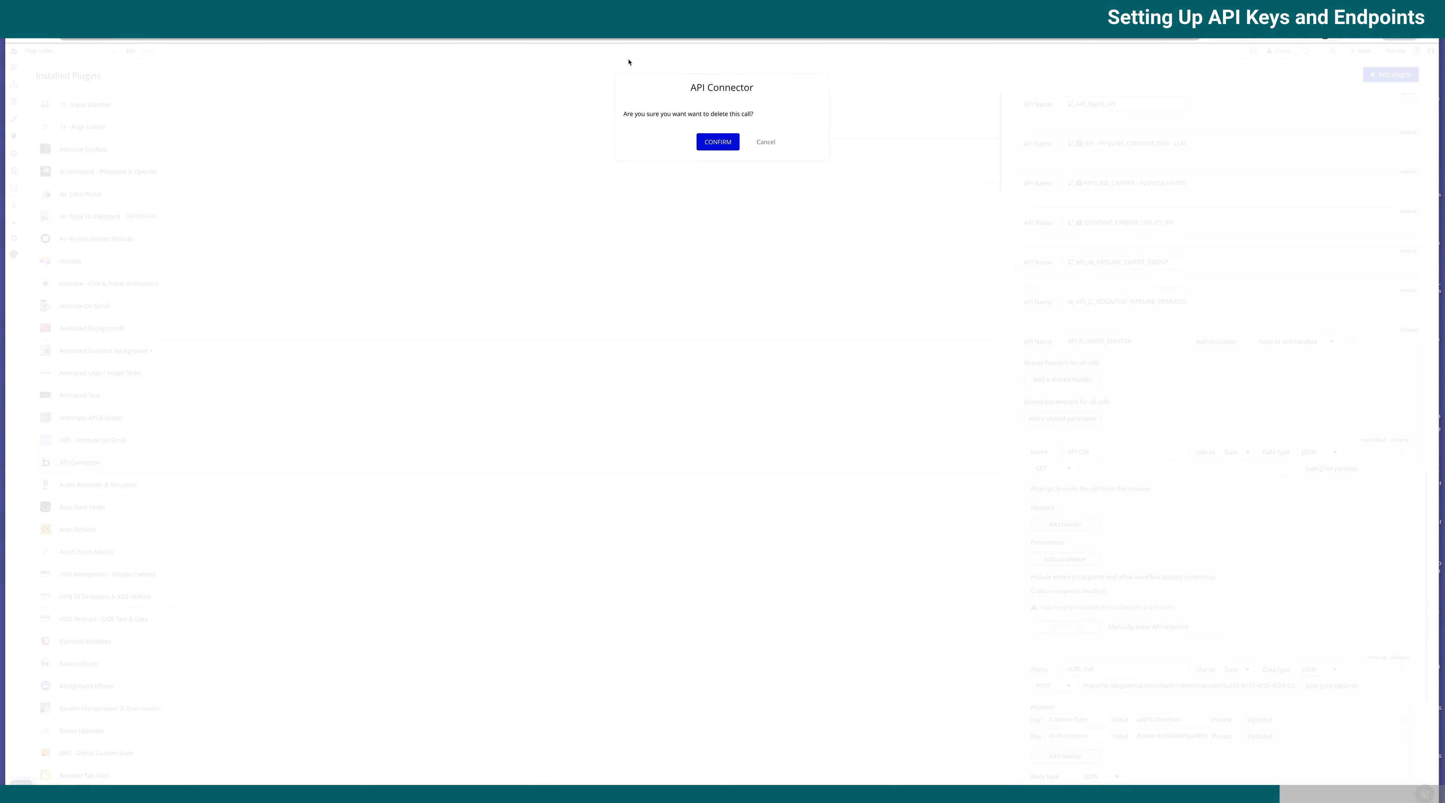
left_click(724, 141)
- Rename the imported cURL call to "MANTRA_AGENT_ENTITY - Content Marketing Team Endpoint"
left_click(1121, 408)
key("ctrl+a")
key("BackSpace")
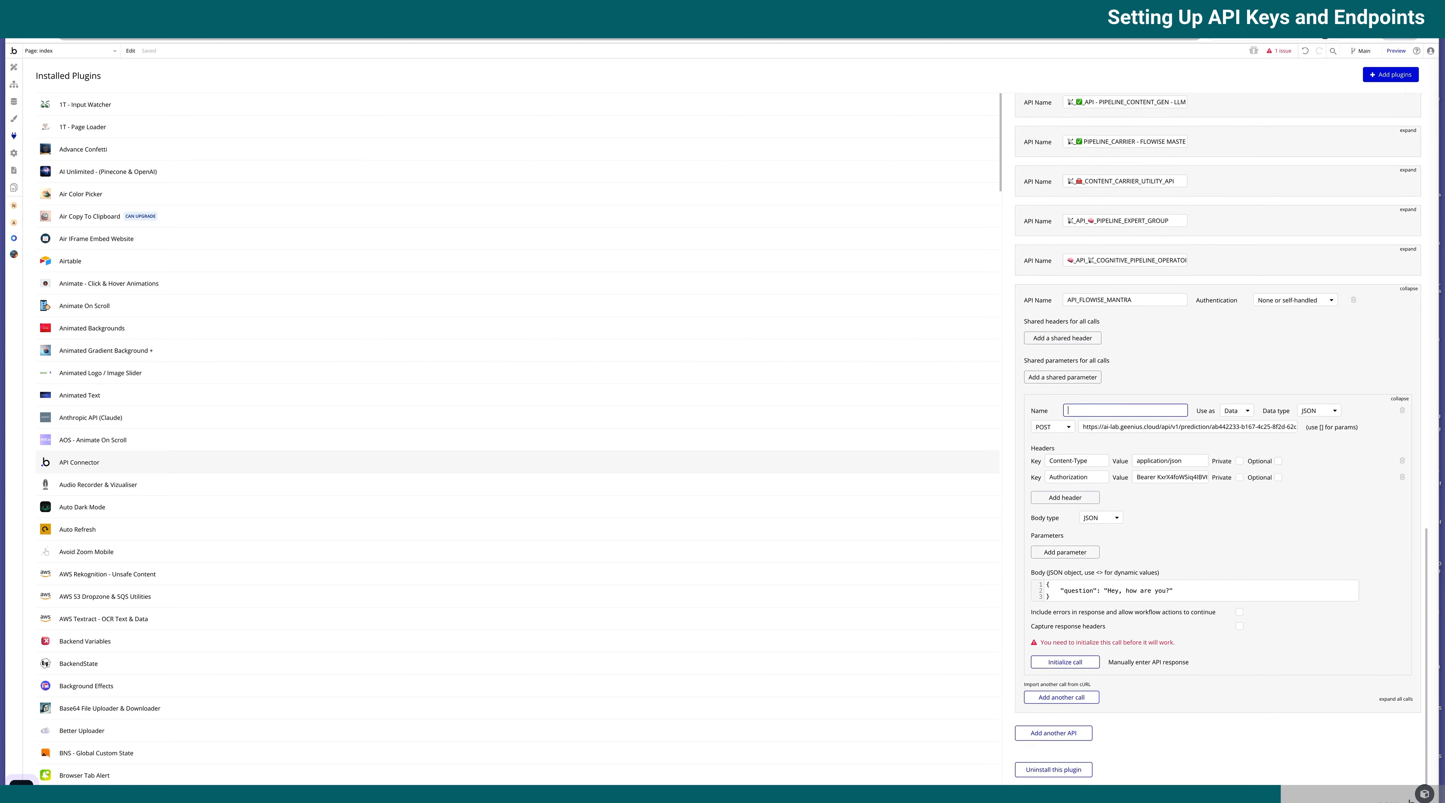
type("MANTRA_AGENT_ENTITY - Content Marketin Teaam")
key("BackSpace")
key("BackSpace")
type("mg")
key("End")
type("Endpoint")
left_click(1224, 372)
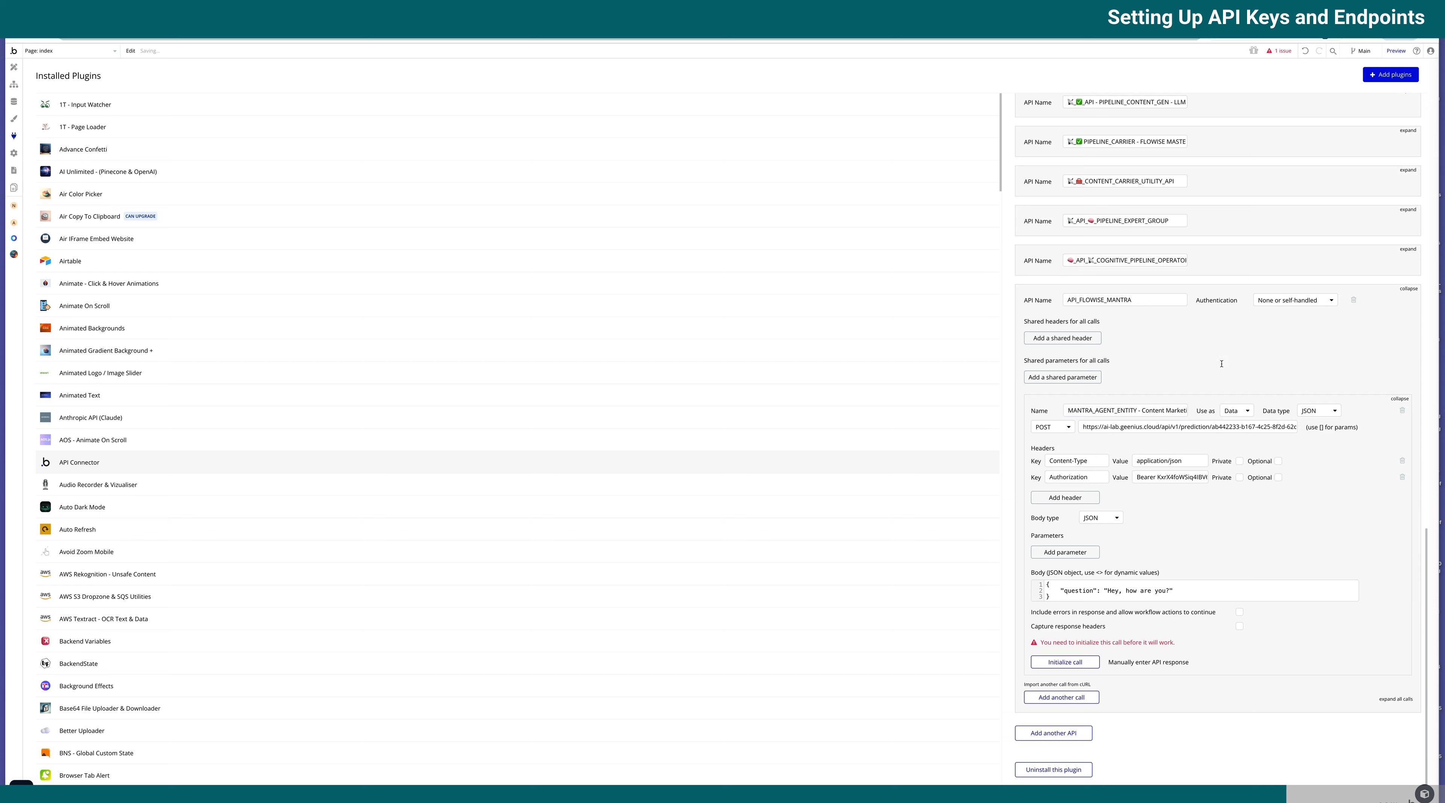
- Set the call to be used as an Action and inspect the base address and flow ID in its POST URL
left_click(1236, 410)
left_click(1235, 438)
left_click_drag(1209, 426, 1080, 425)
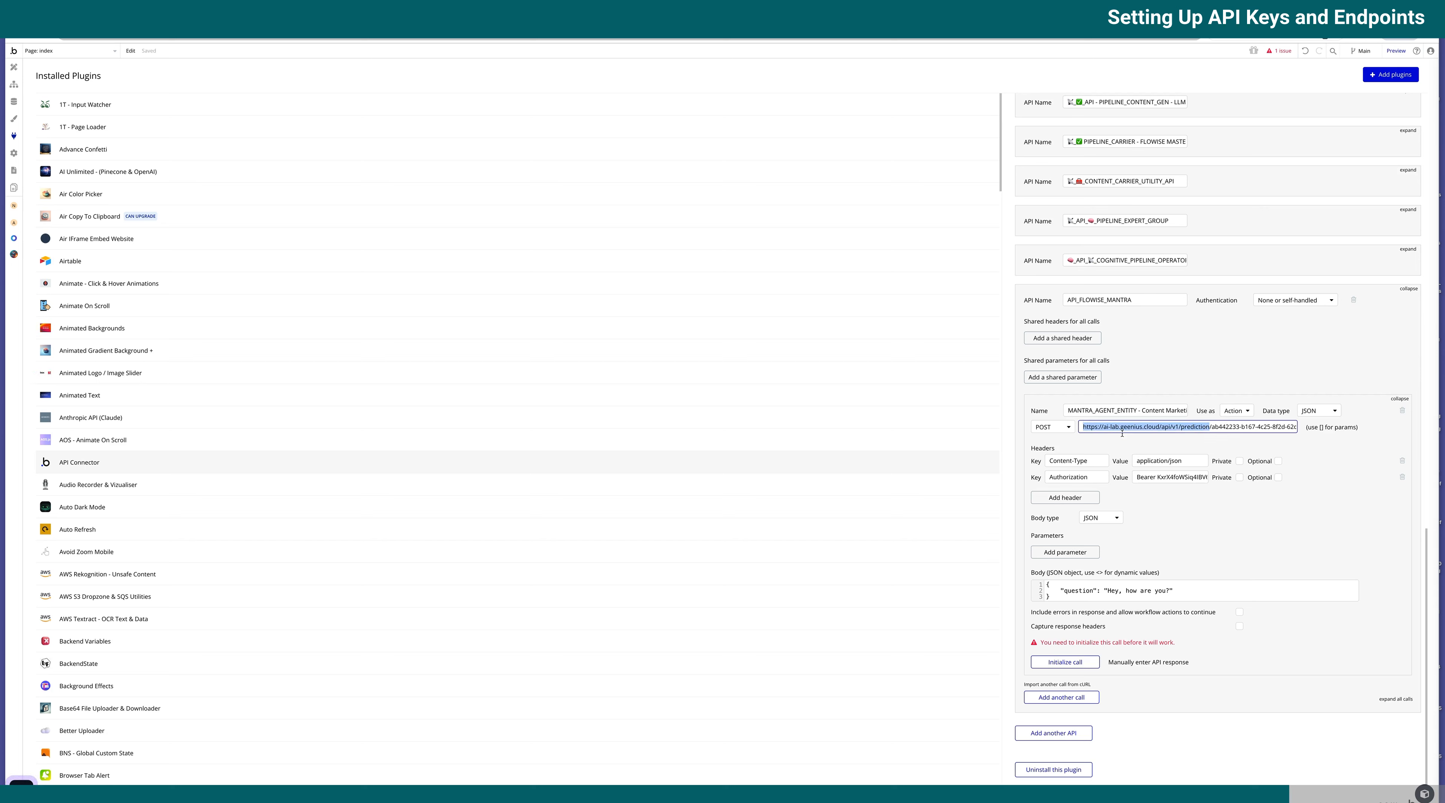
left_click_drag(1179, 426, 1078, 425)
left_click_drag(1200, 426, 1329, 432)
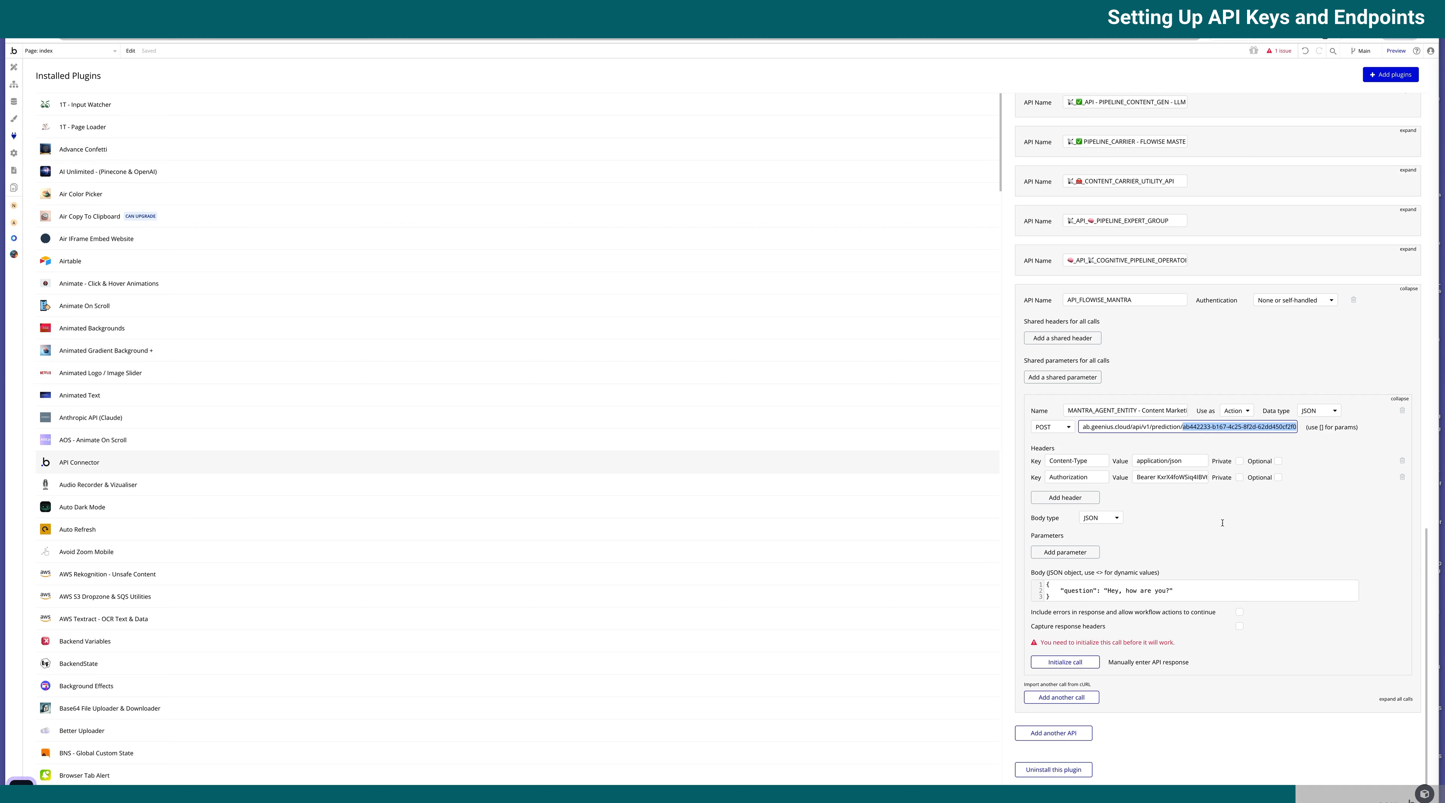
left_click(1237, 506)
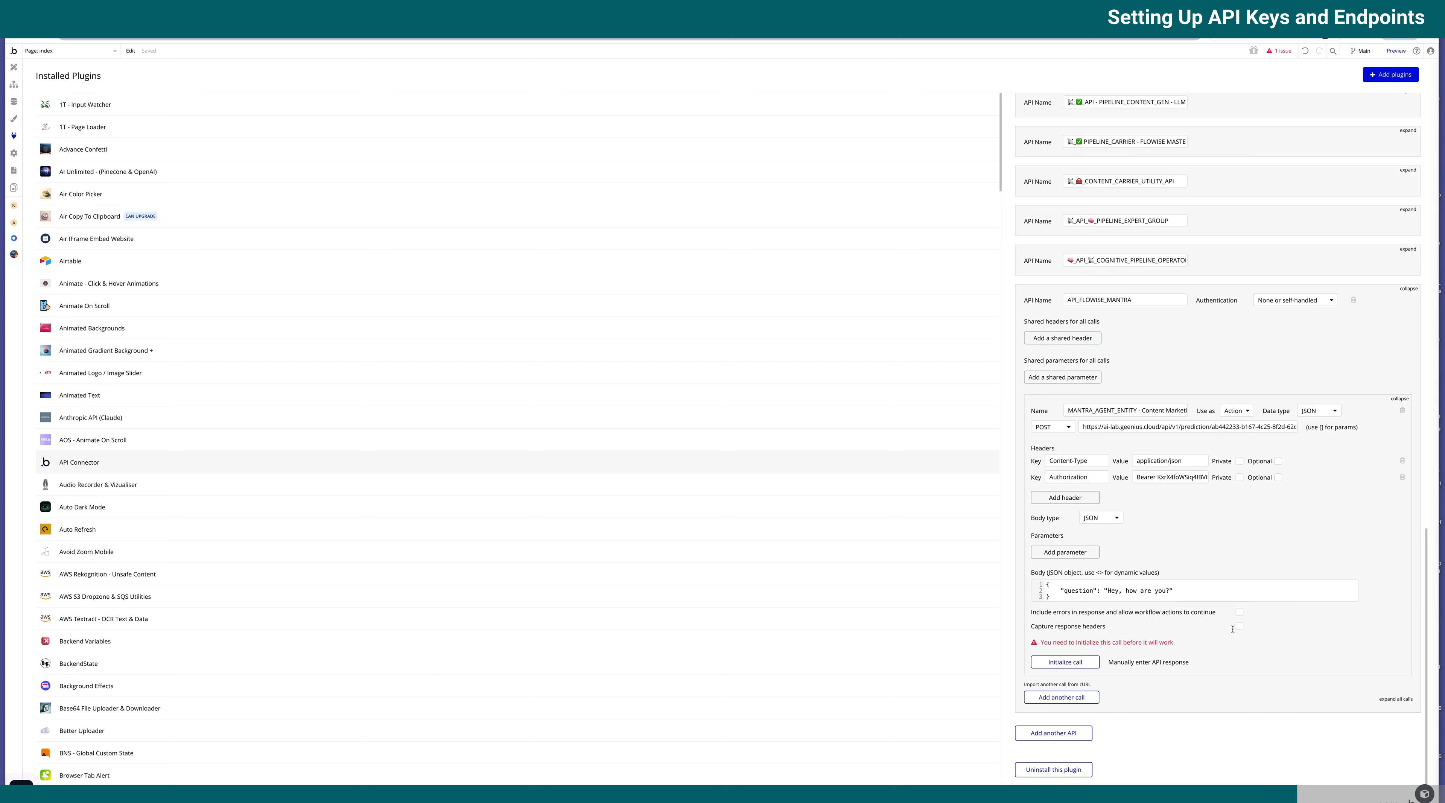
- Mark the Content-Type and Authorization headers as private and look through the call's data type options
left_click(1238, 478)
scroll(1158, 537, "down", 1)
left_click(1335, 368)
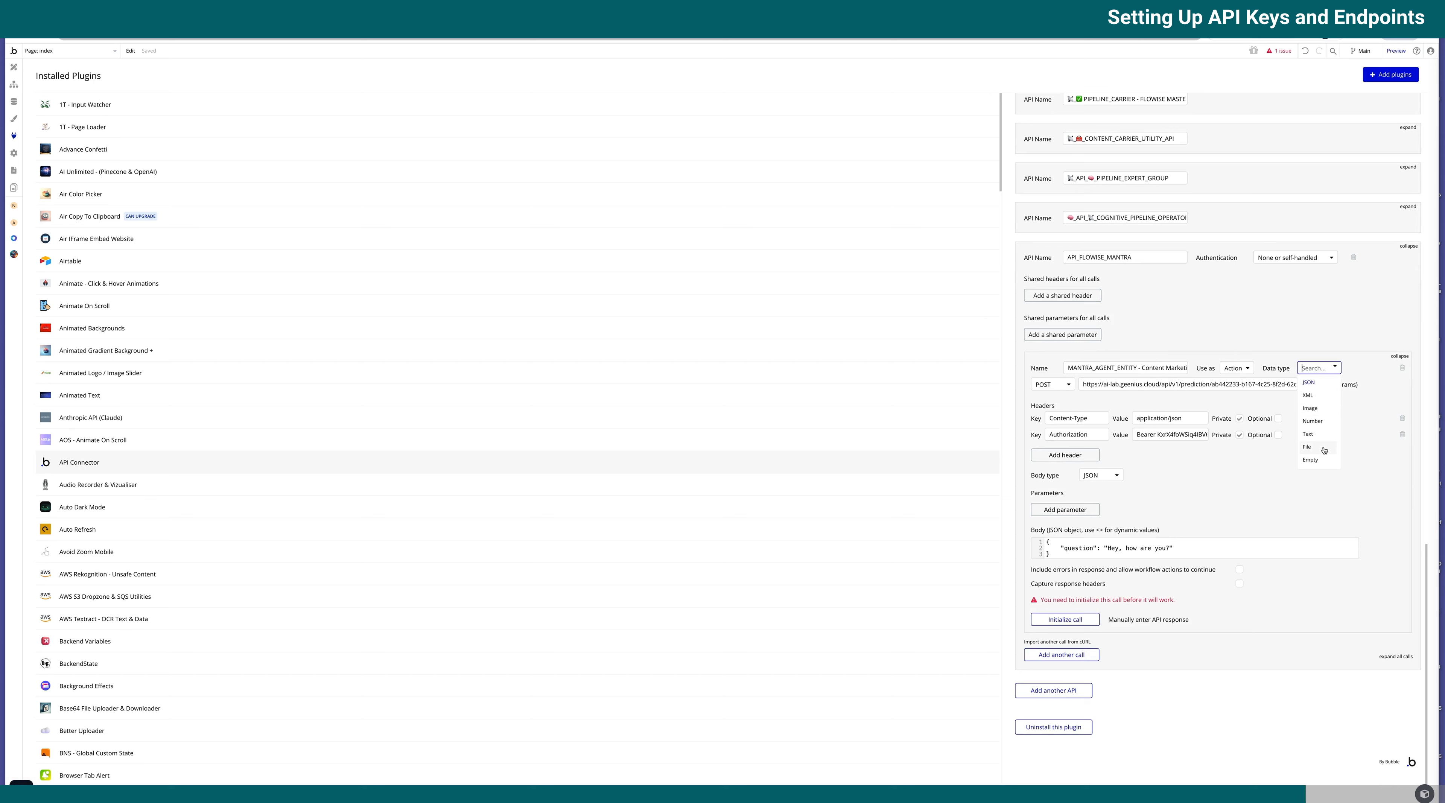
left_click(1297, 442)
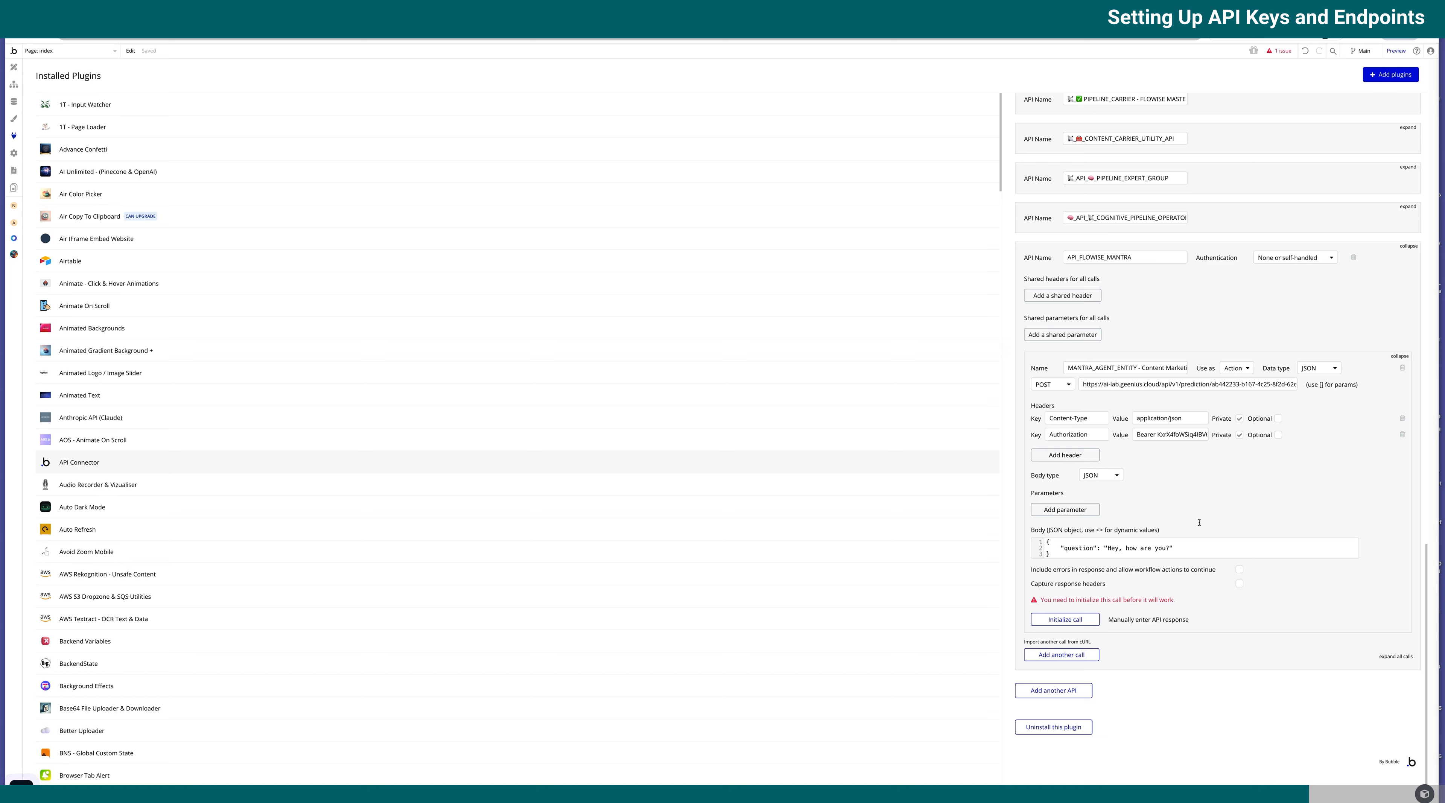
- Replace the flow ID at the end of the POST URL with the dynamic parameter [agent_flow_id], cutting the ID for reuse
scroll(1203, 506, "down", 1)
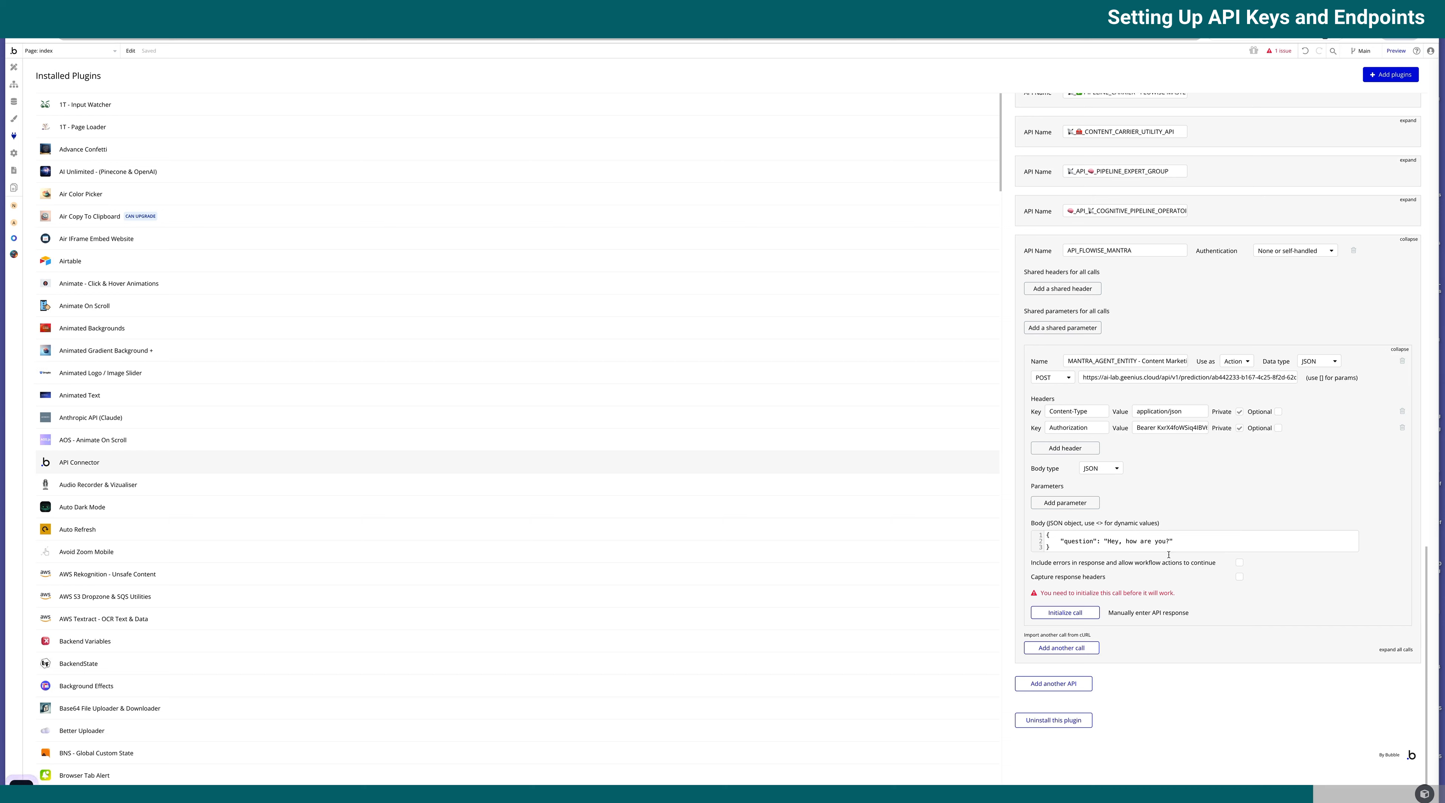
left_click(1186, 541)
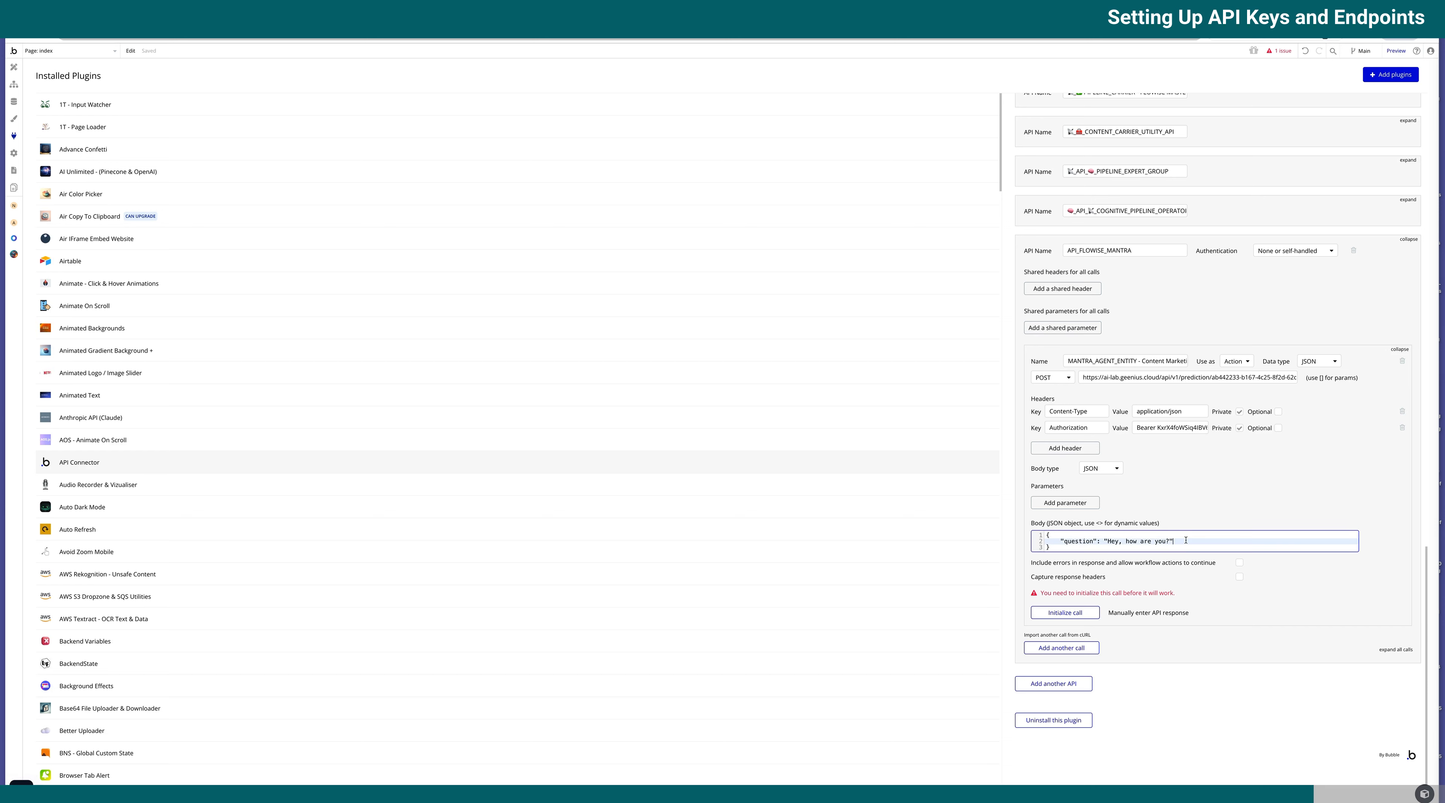
left_click(1216, 379)
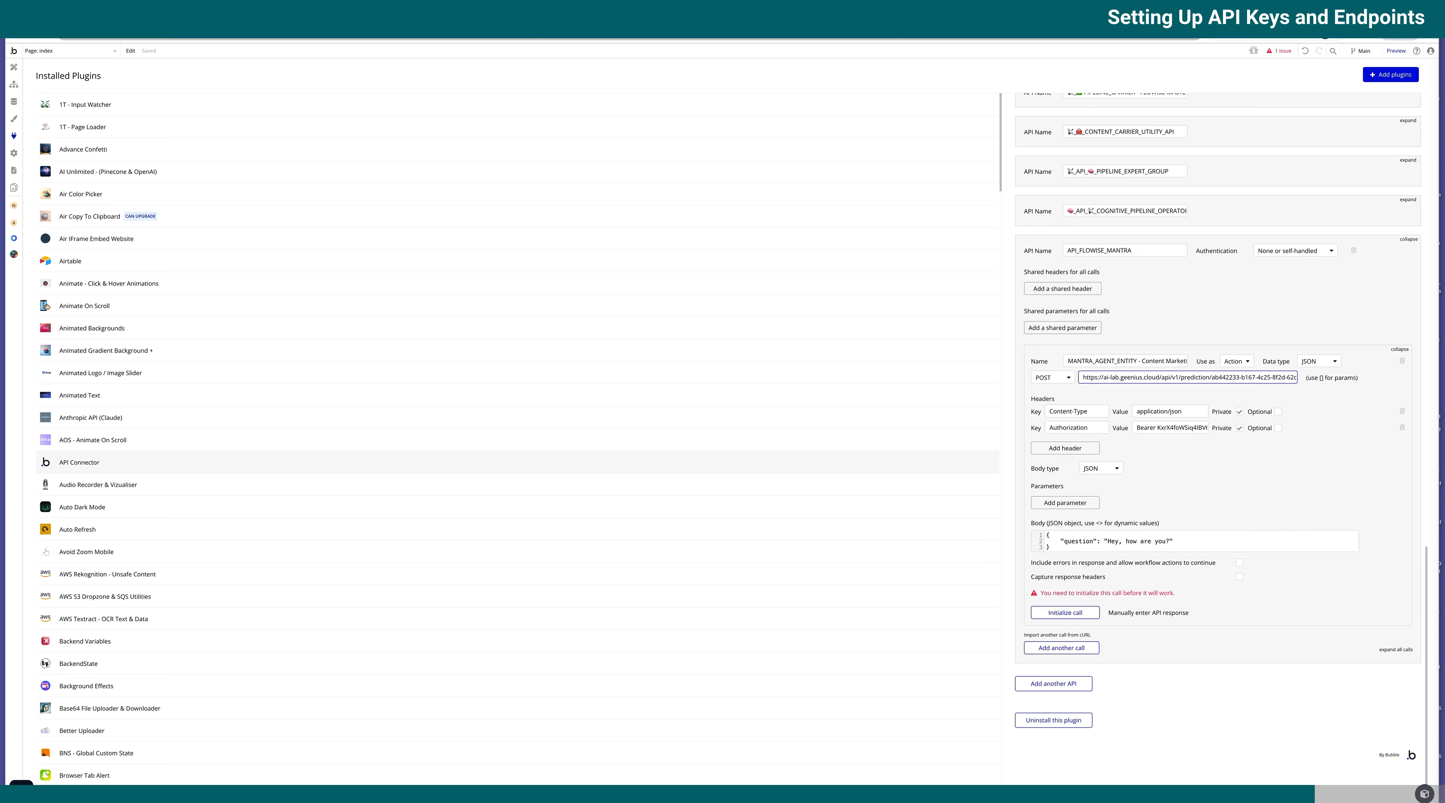
type("[")
key("Right")
key("Right")
key("Right")
key("Right")
key("Right")
key("Right")
key("Right")
key("Right")
key("Right")
key("Right")
key("Right")
key("Right")
key("Right")
key("Right")
key("Right")
key("Right")
key("Right")
key("Right")
key("Right")
key("Right")
type("]")
key("shift+Left")
key("shift+Left")
key("shift+Left")
key("shift+Left")
key("shift+Left")
key("shift+Left")
key("shift+Left")
key("shift+Left")
key("shift+Left")
key("shift+Left")
key("shift+Left")
key("shift+Left")
key("shift+Left")
key("shift+Left")
key("shift+Left")
key("shift+Left")
key("shift+Left")
key("shift+Left")
key("shift+Left")
key("shift+Left")
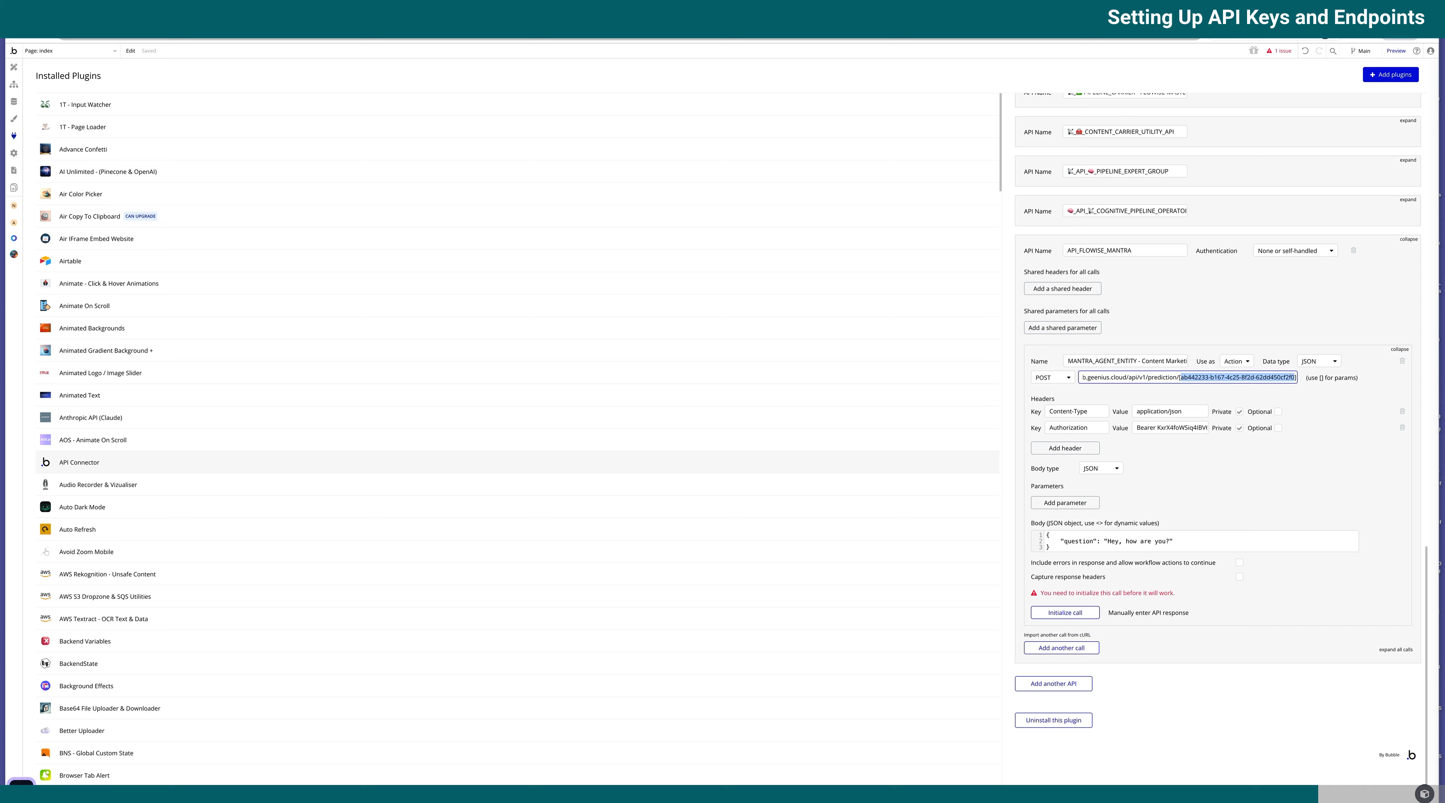
key("BackSpace")
type("chatflow")
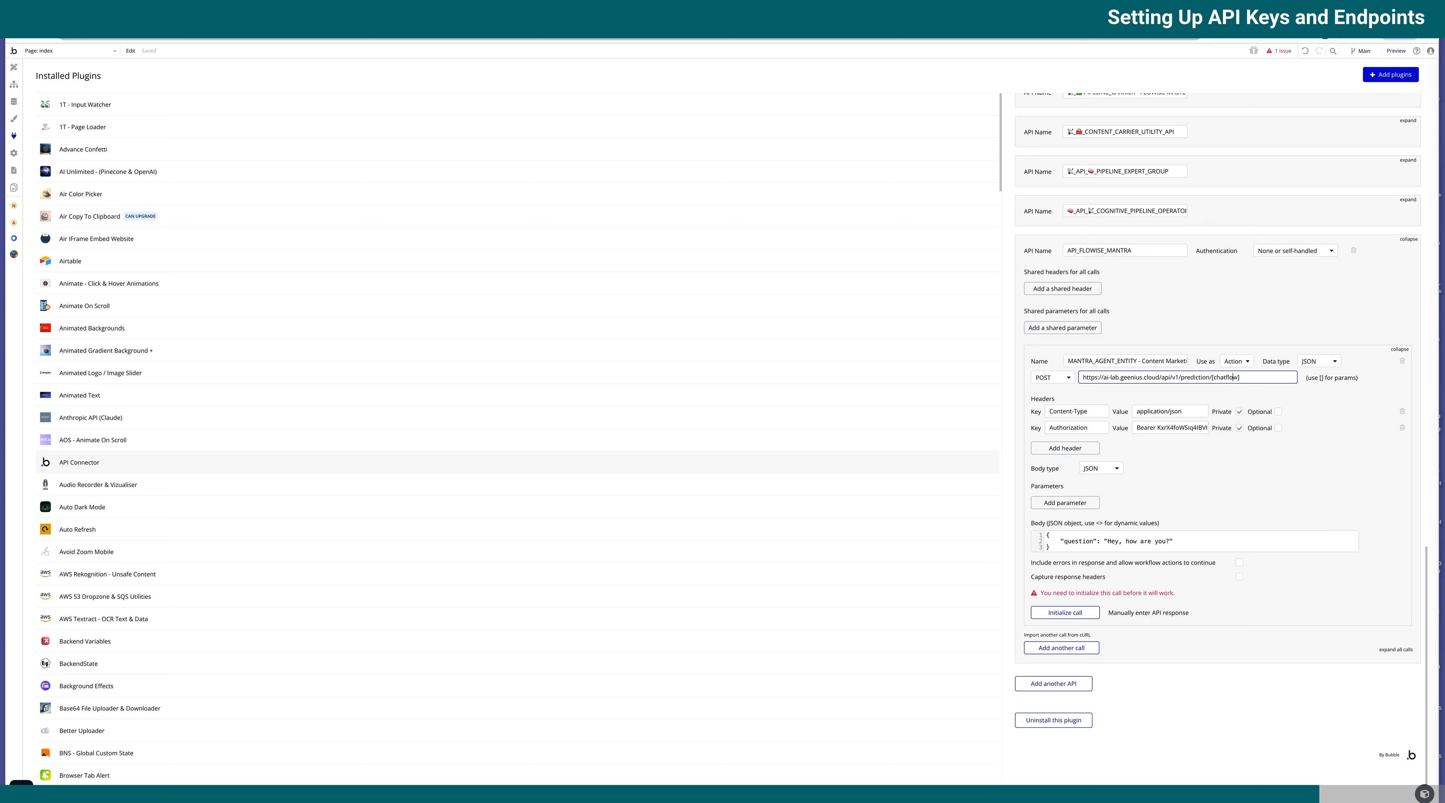
key("BackSpace")
key("BackSpace")
key("BackSpace")
key("BackSpace")
type("age")
key("Right")
key("Right")
type("_")
left_click_drag(1265, 395, 1215, 385)
left_click(1279, 388)
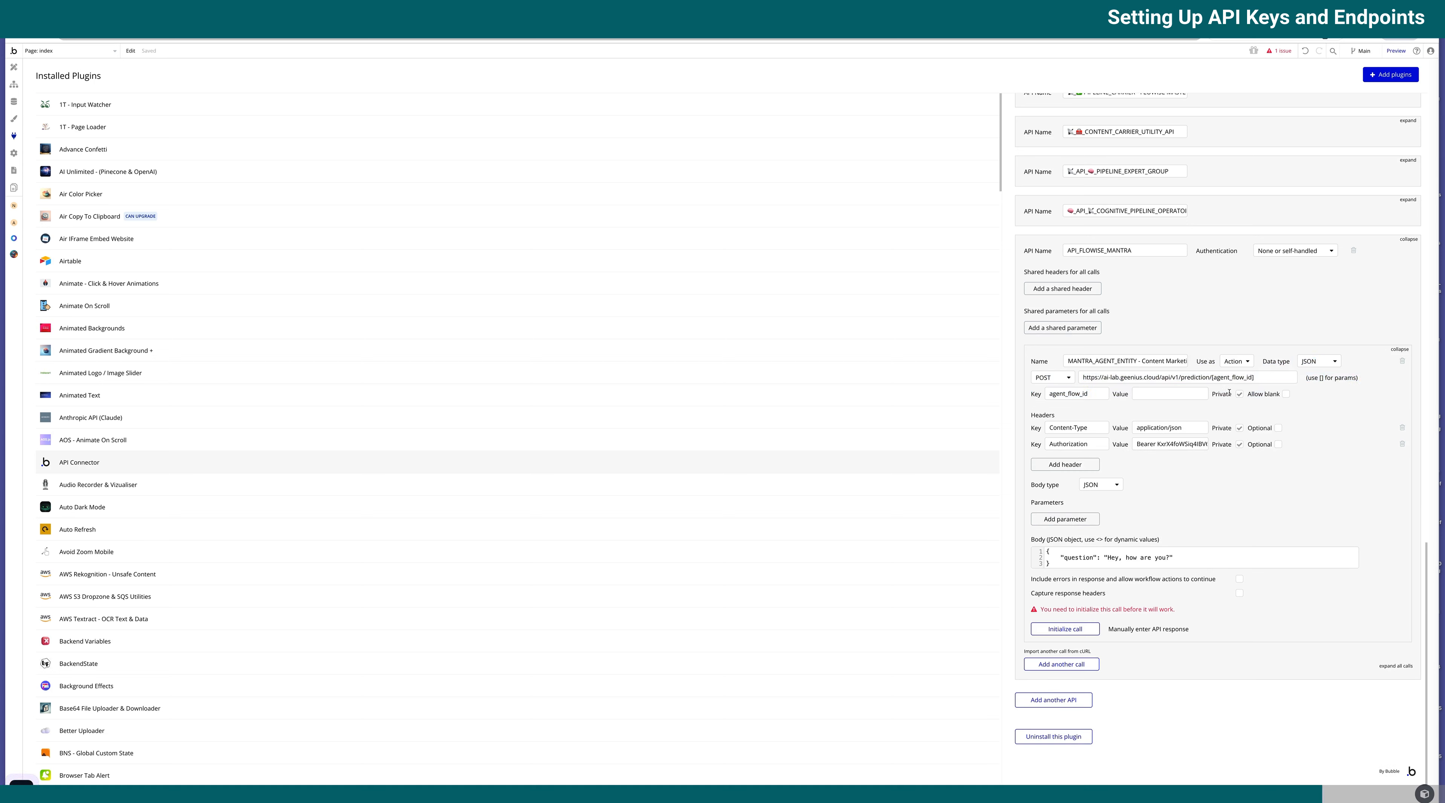
- Make the agent_flow_id parameter non-private and paste the cut flow ID as its value
left_click(1238, 395)
left_click_drag(1254, 377, 1211, 377)
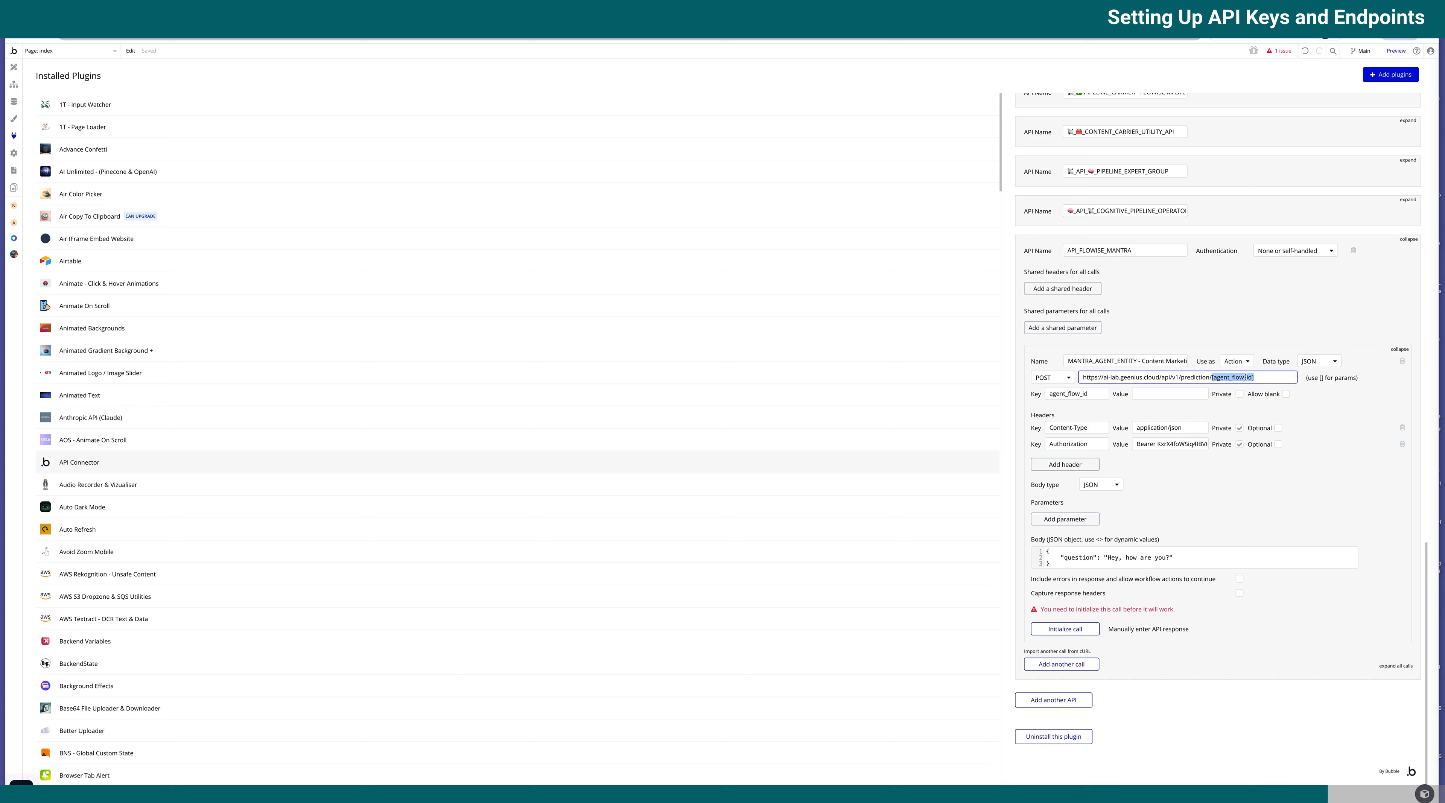
left_click(1138, 394)
key("ctrl+v")
left_click(1155, 411)
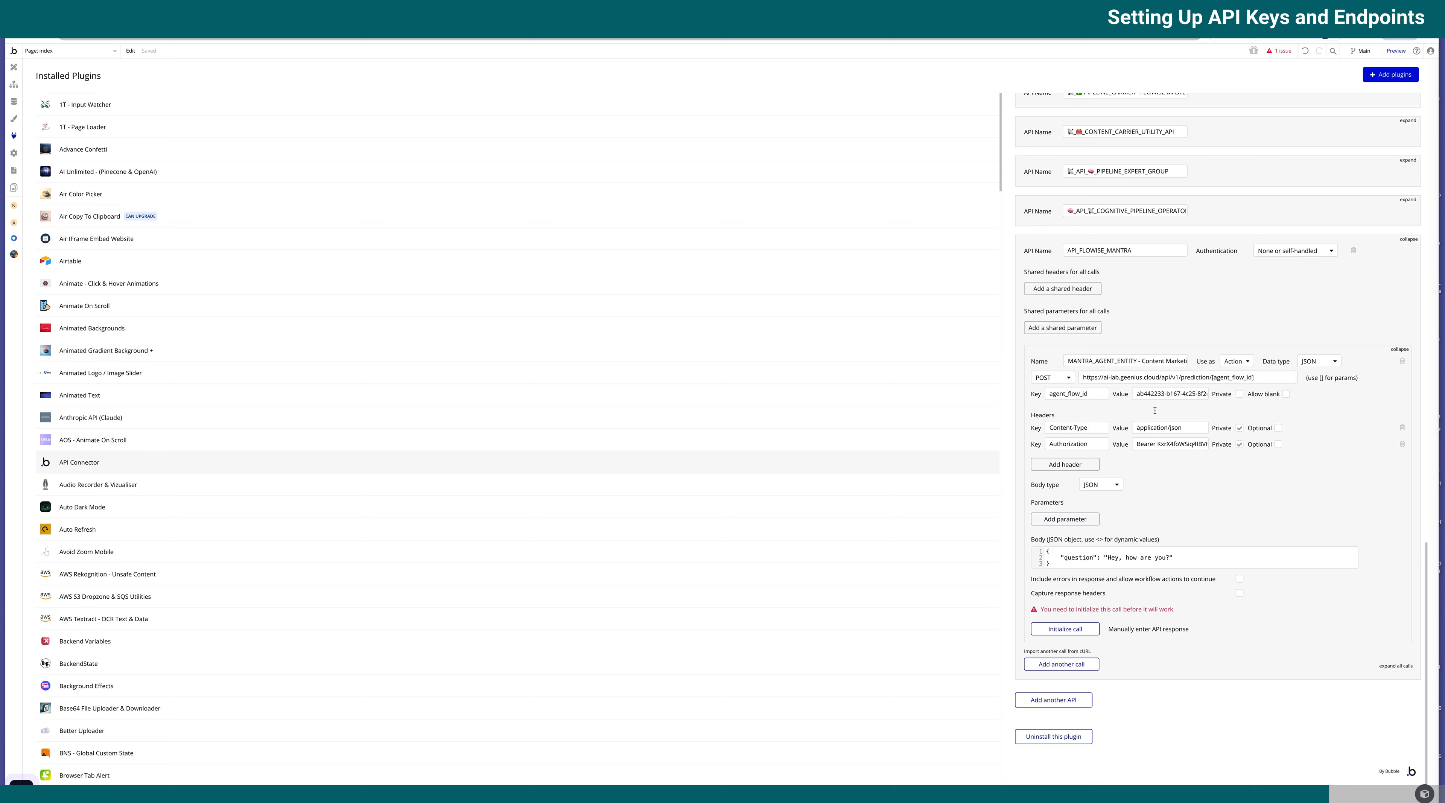
left_click(1240, 394)
left_click(1239, 395)
- Replace the sample question text in the JSON body with the empty dynamic value marker <>
left_click(1170, 557)
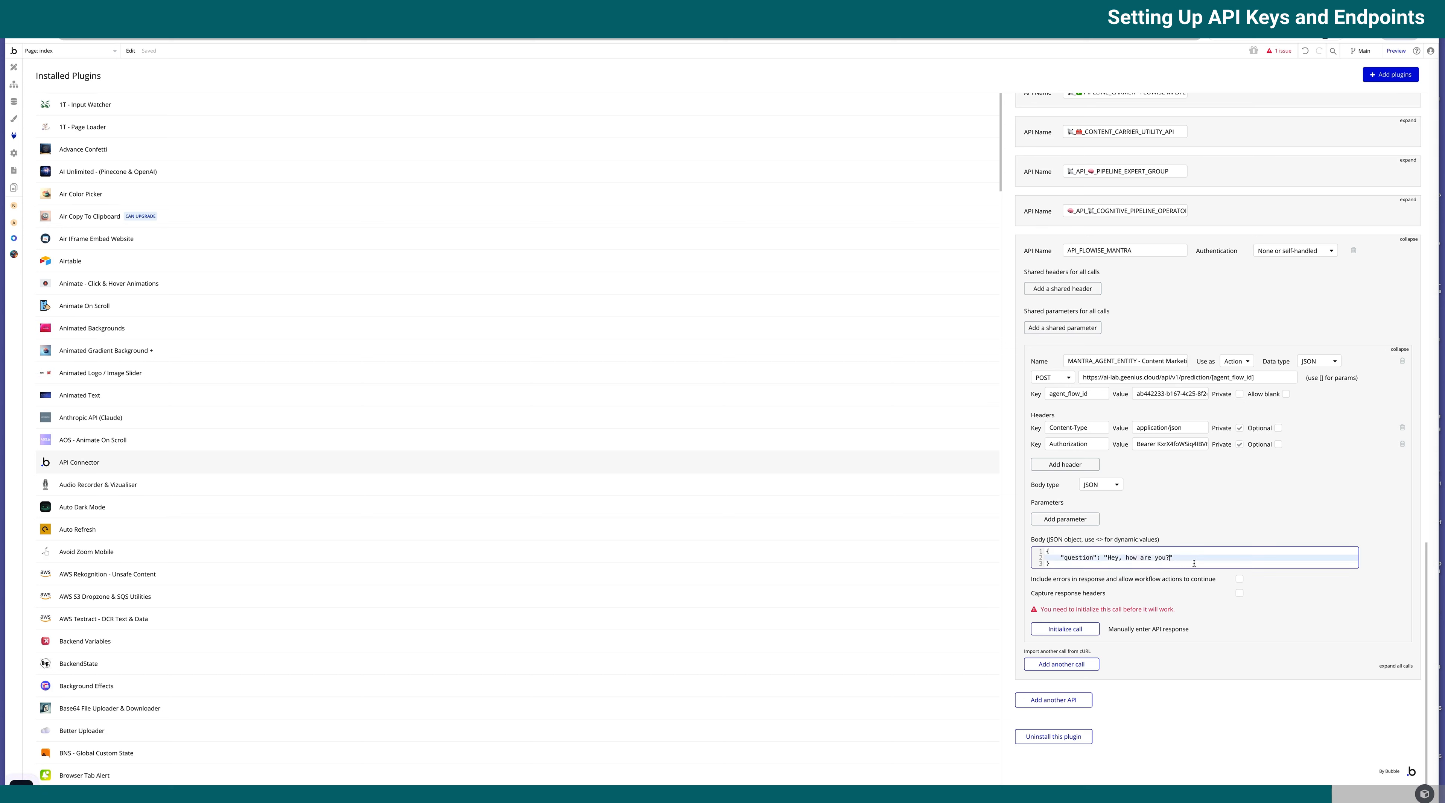
key("alt+shift+Left")
key("alt+shift+Left")
key("alt+shift+Left")
key("alt+shift+Left")
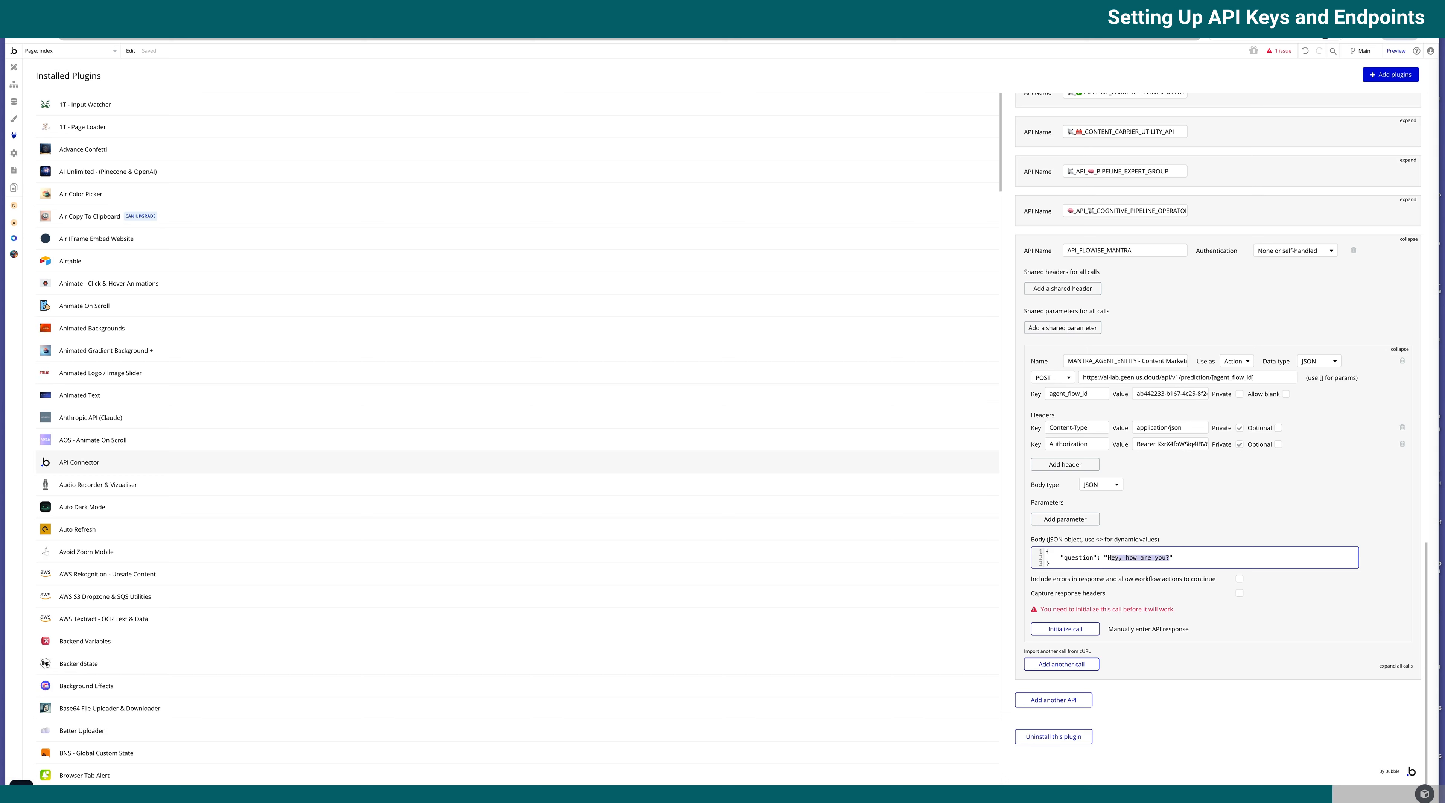
type("<>")
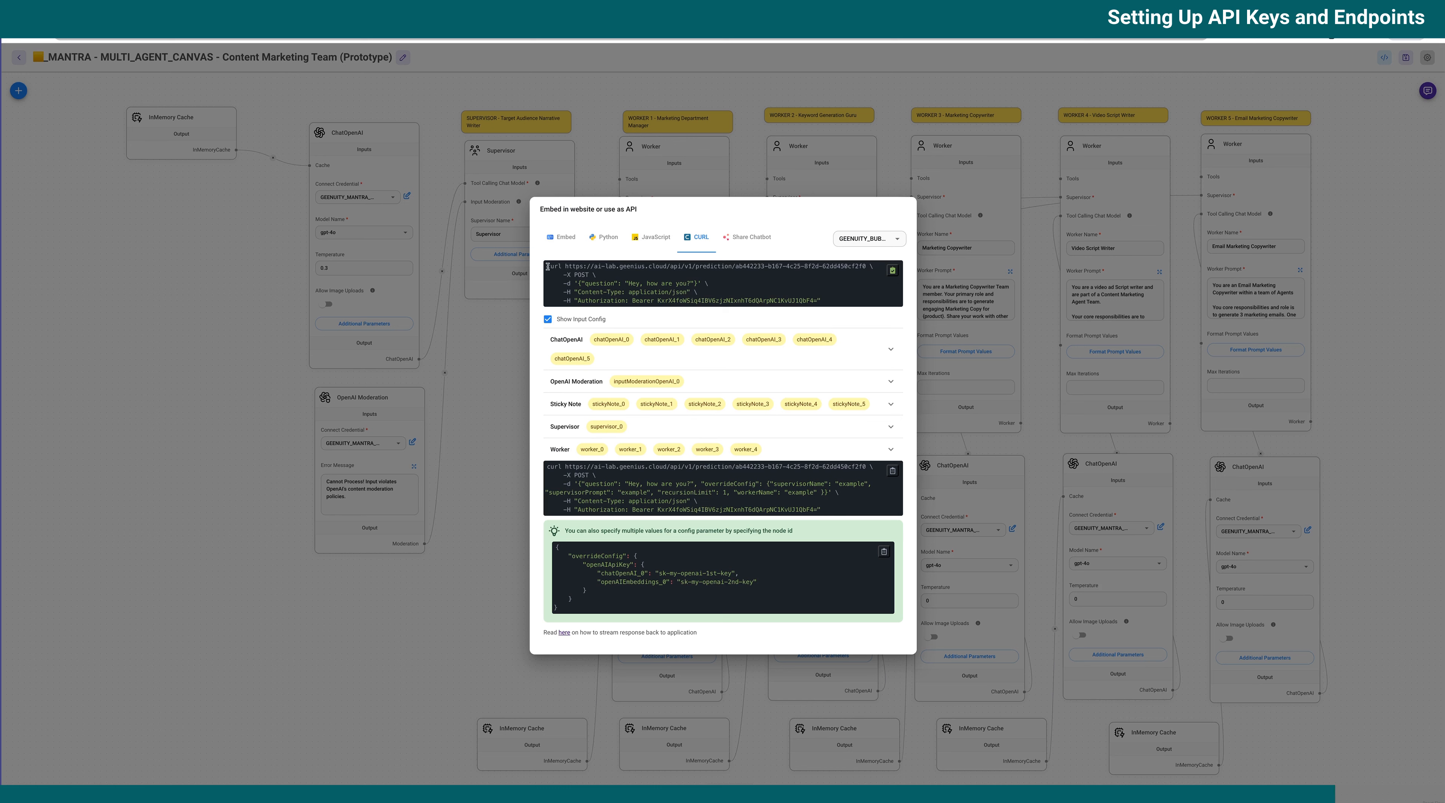
- Examine the agentflow's basic cURL request code in Flowise and return to the Bubble editor
left_click_drag(546, 266, 815, 299)
left_click(756, 295)
key("ctrl+Up")
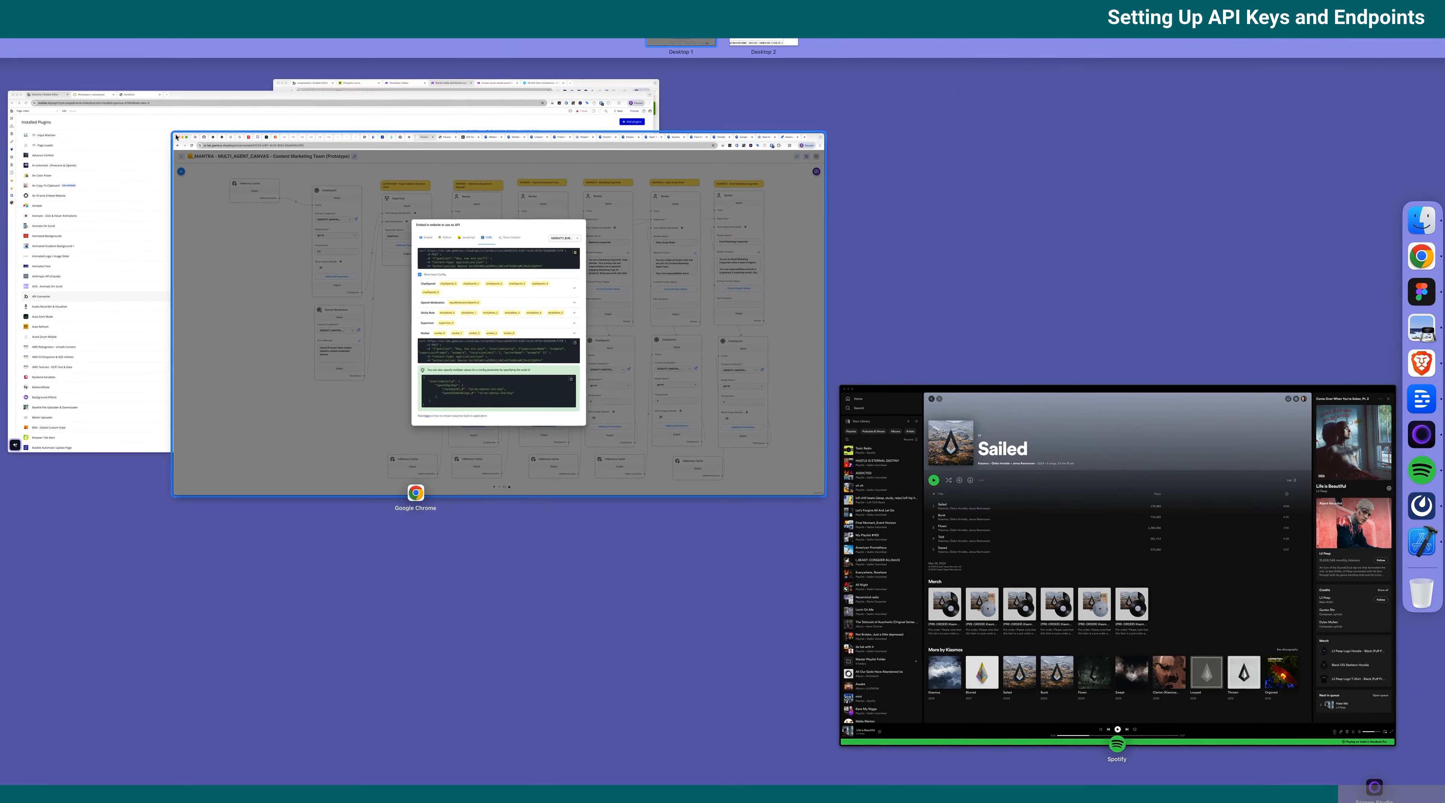
left_click(143, 175)
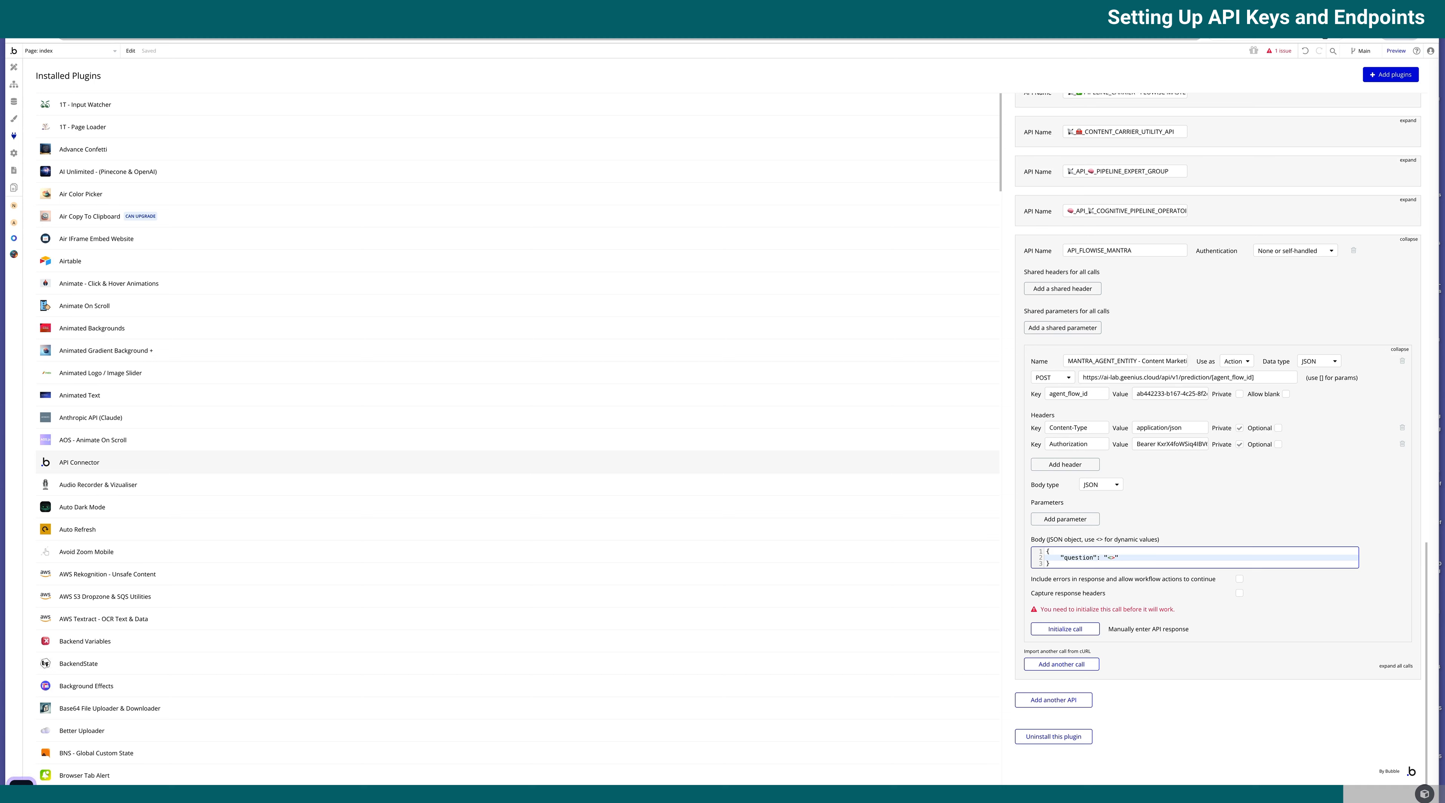
- Name the dynamic value in the JSON body so that it reads "<question>"
type("question")
key("Left")
key("Left")
key("Left")
key("Left")
key("Left")
key("Left")
type("u")
left_click(1208, 497)
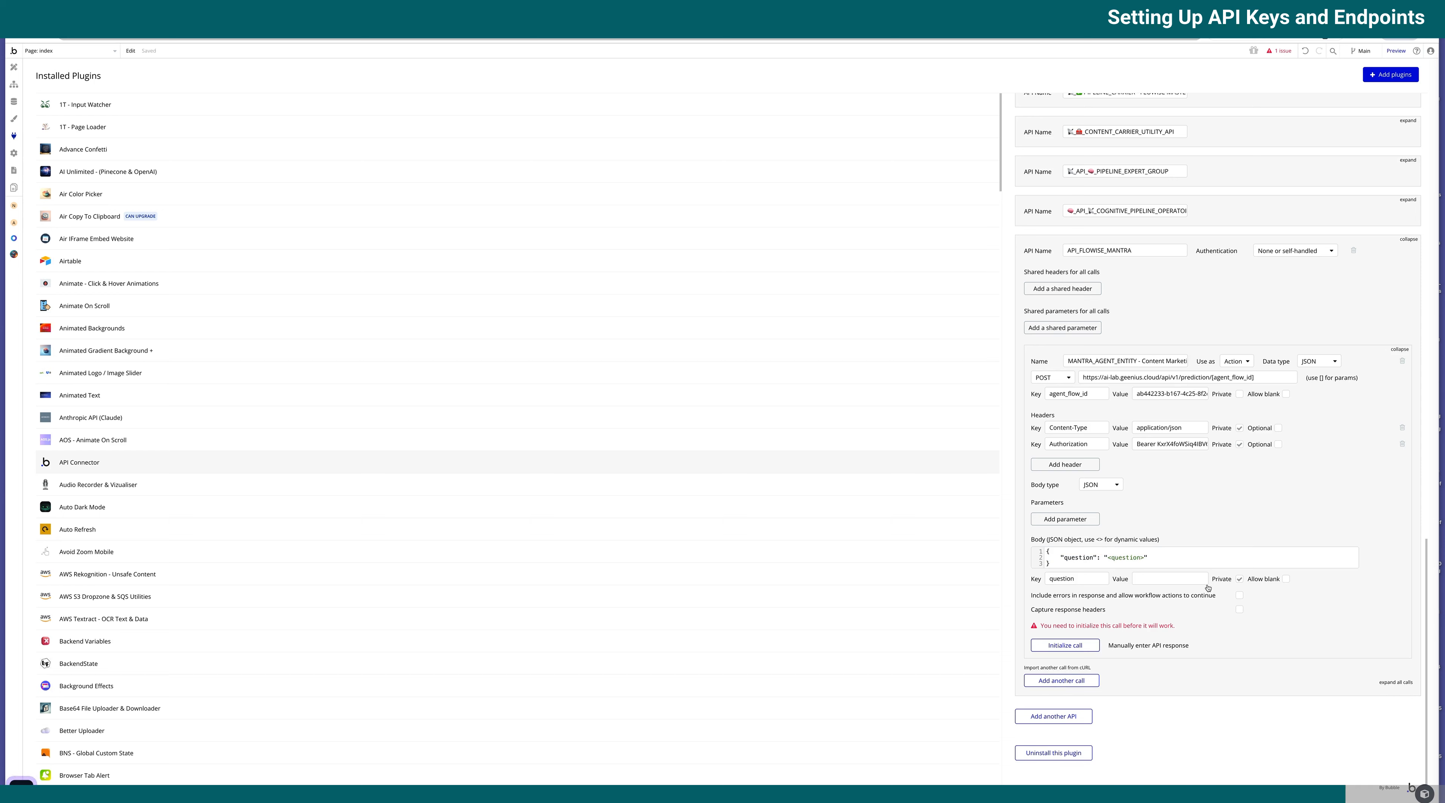
- Make the question parameter non-private and set its value to "Create a short marketing plan and all available assets from team members for my product which is Microsoft"
left_click(1180, 584)
type("Crea")
type("te a short market")
type("ing plan an")
type("d all")
type(" available ass")
type("ets from team")
type(" members for")
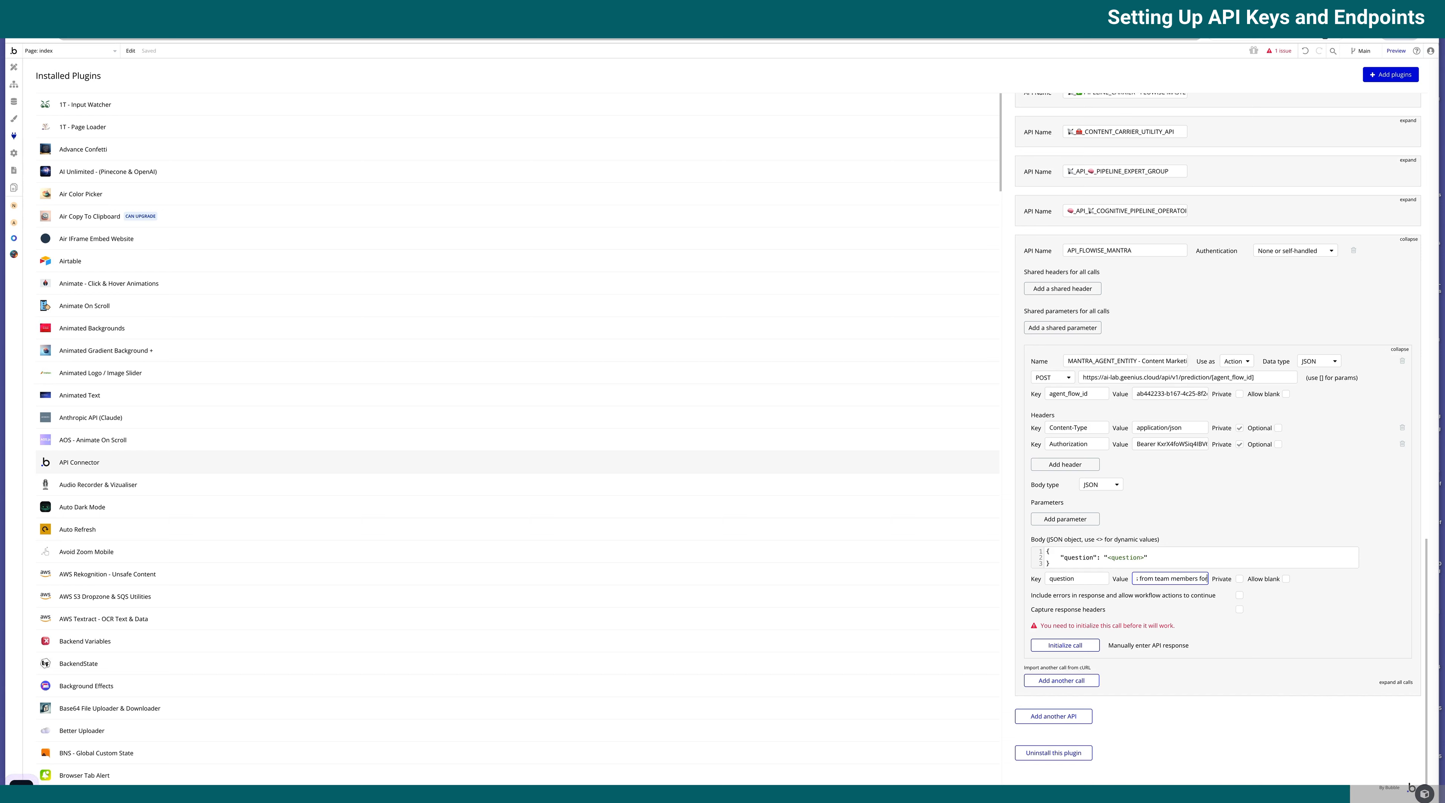
type(" my prod")
type("uct which is Microsoft")
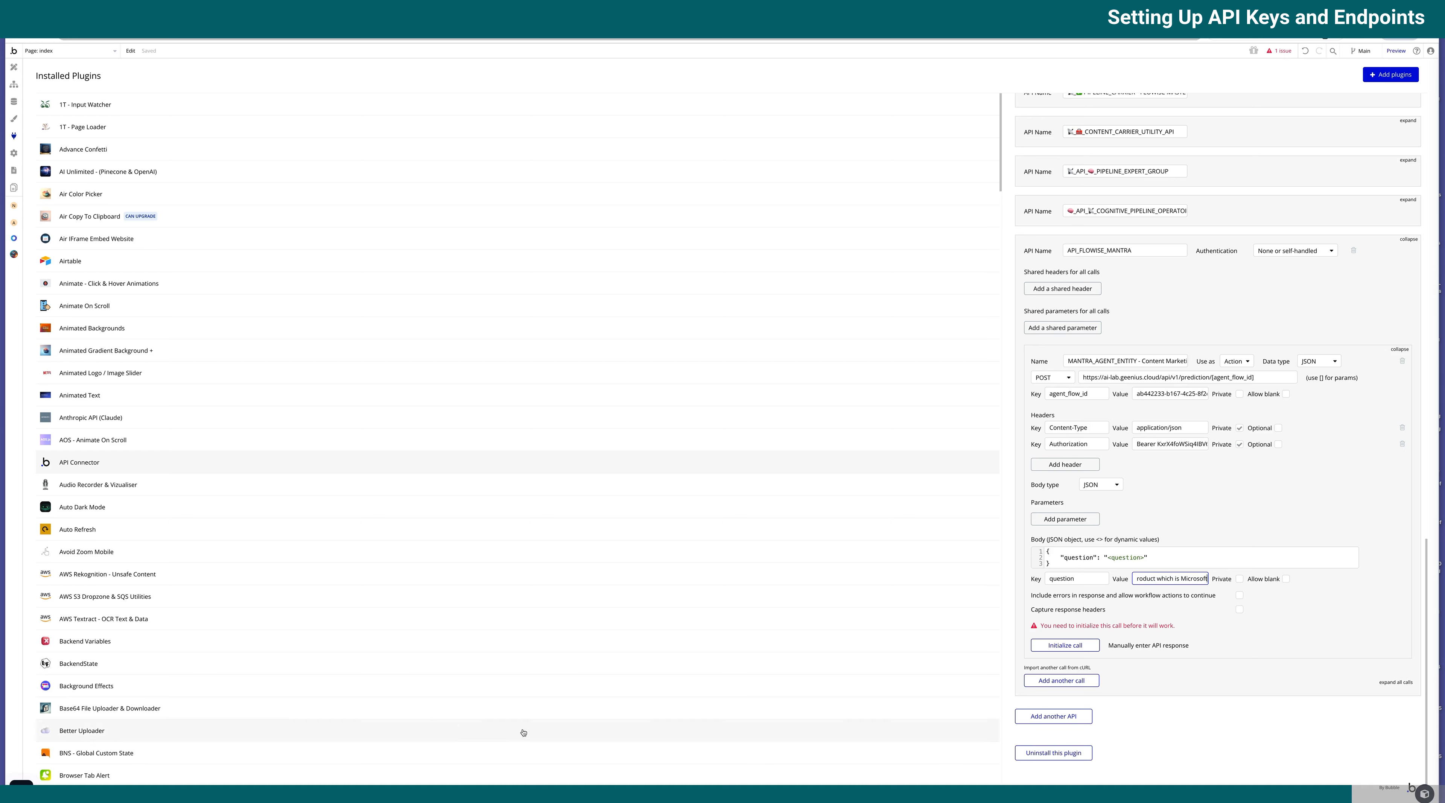
key("ctrl+Up")
left_click(455, 557)
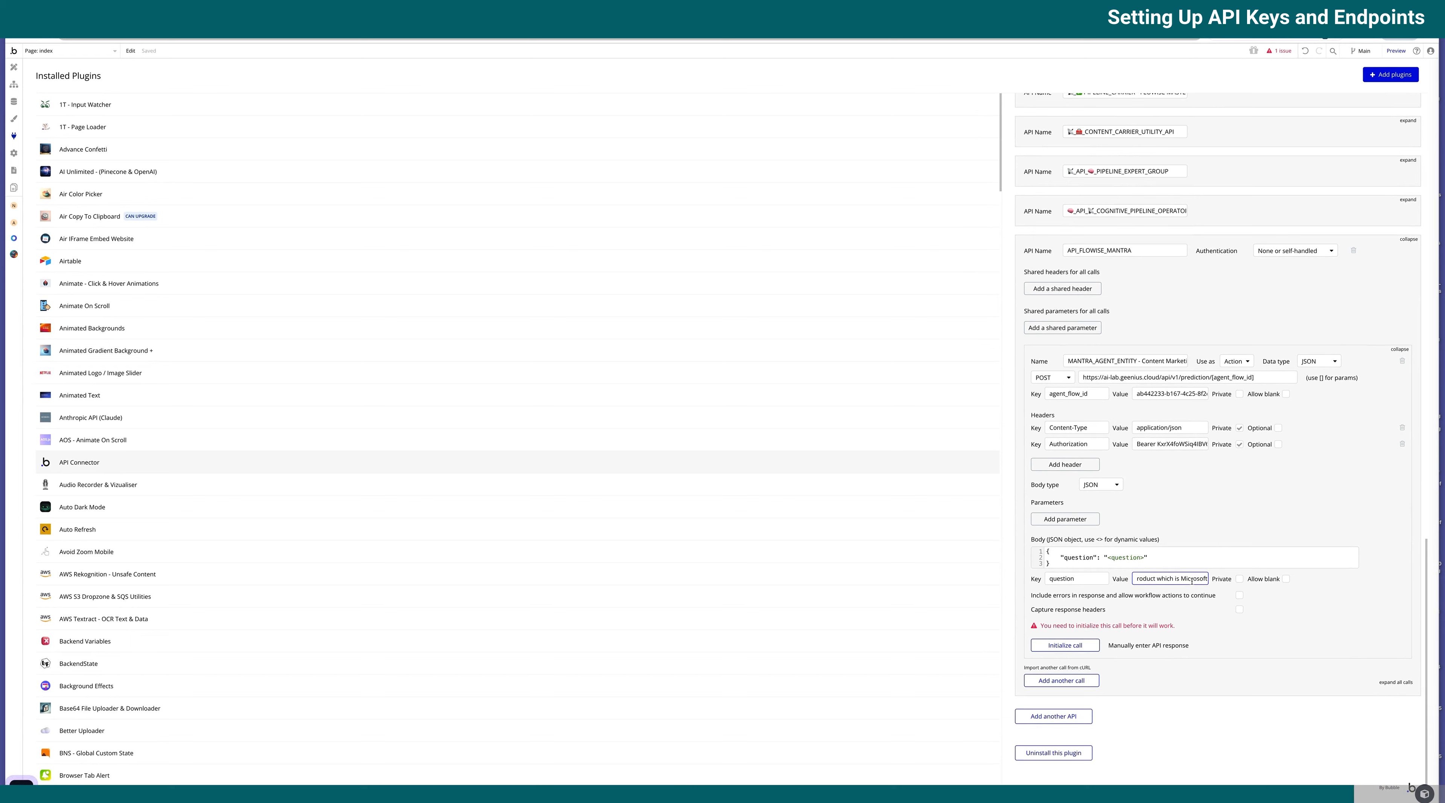
- Enable capturing of response headers for the call, leave error inclusion off, and initialize the call
left_click(1139, 595)
left_click(1240, 611)
left_click_drag(1027, 599, 1214, 595)
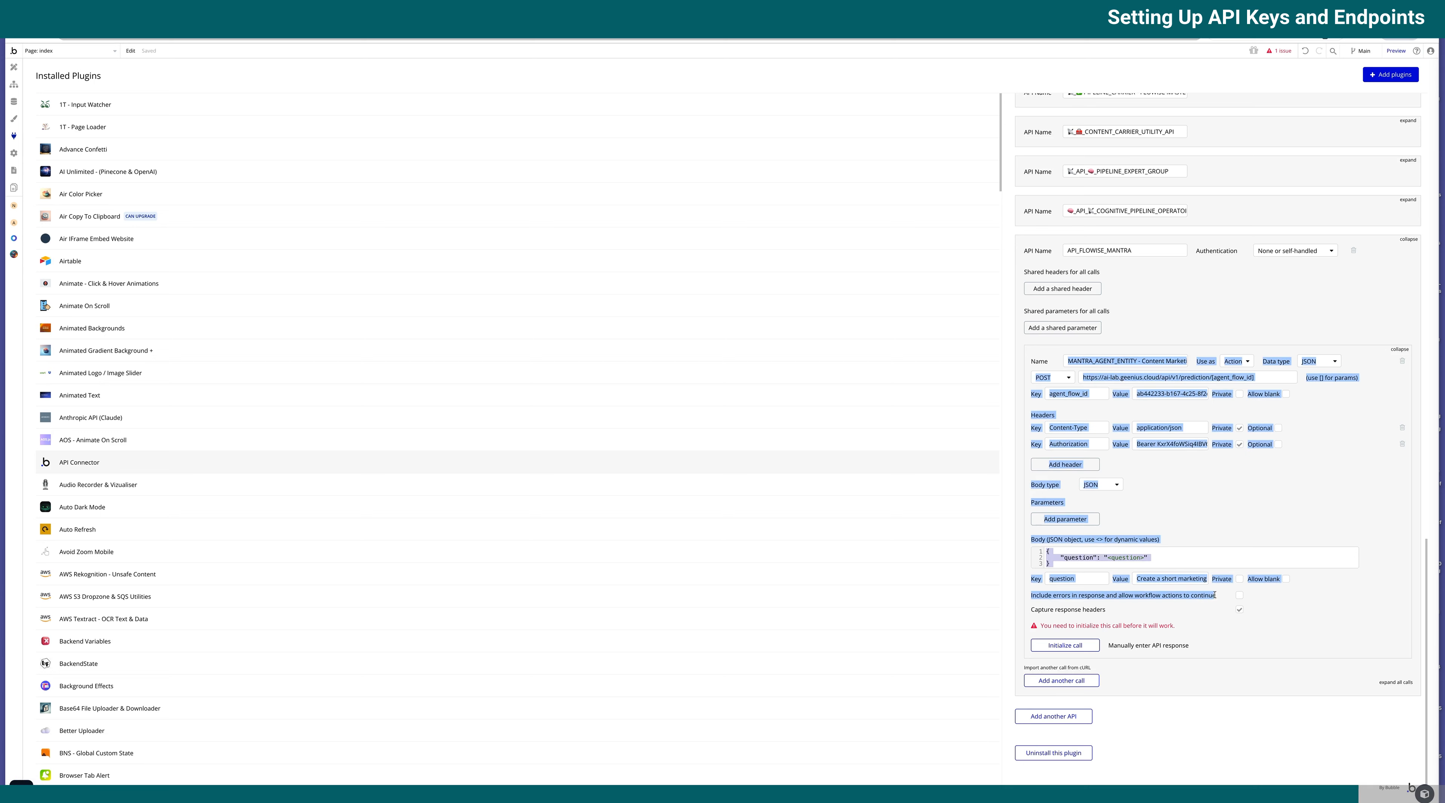
left_click(1217, 598)
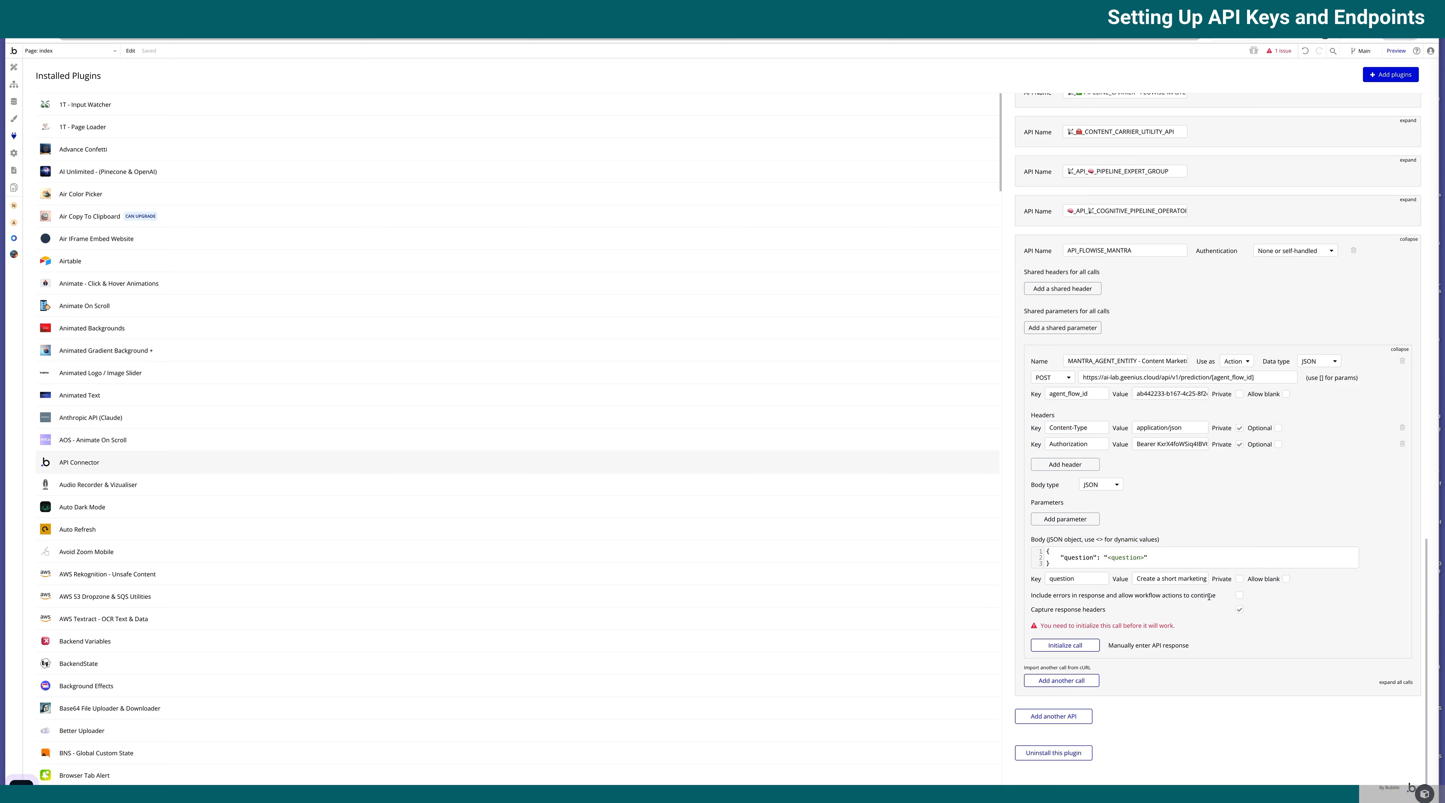
left_click_drag(1211, 595, 1032, 595)
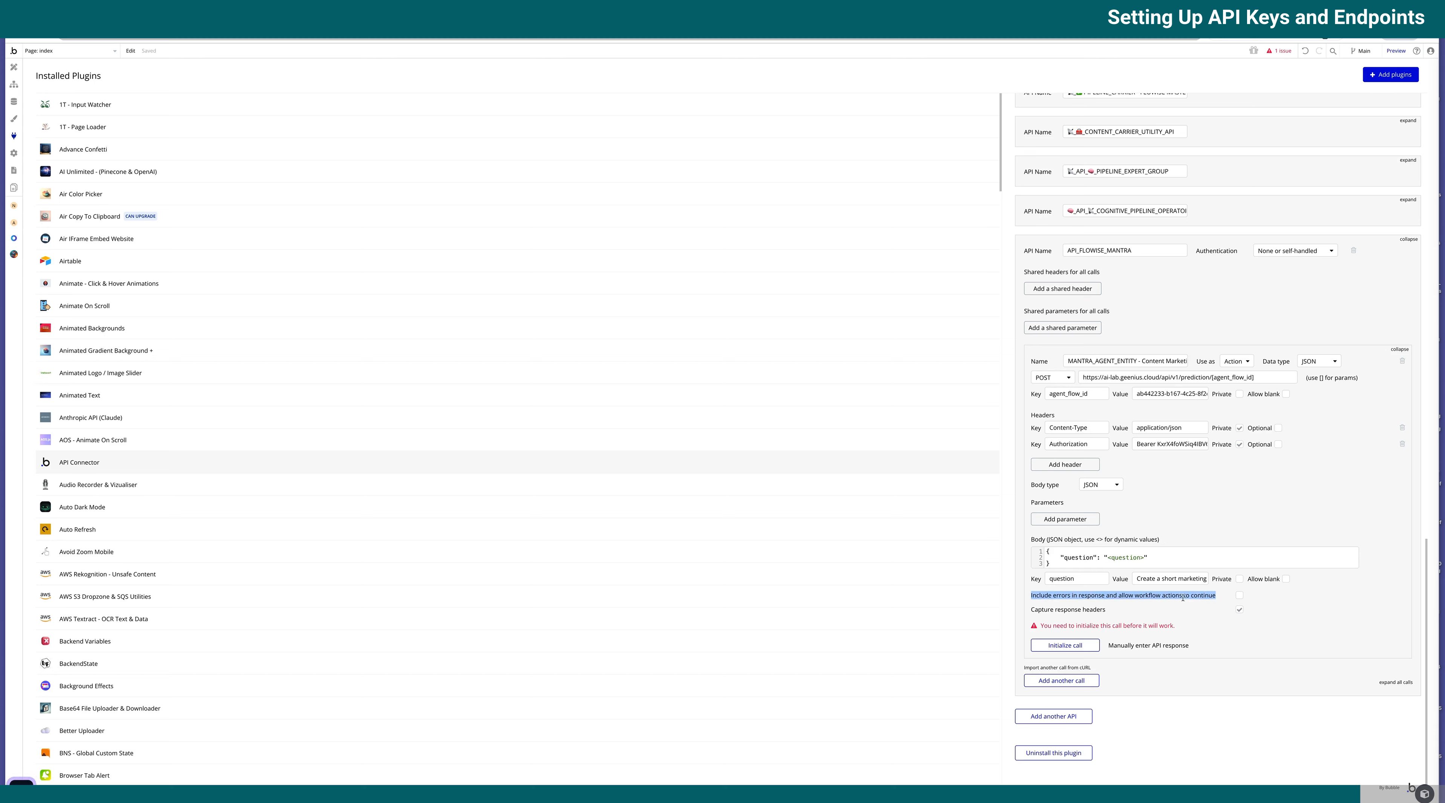
left_click(1272, 606)
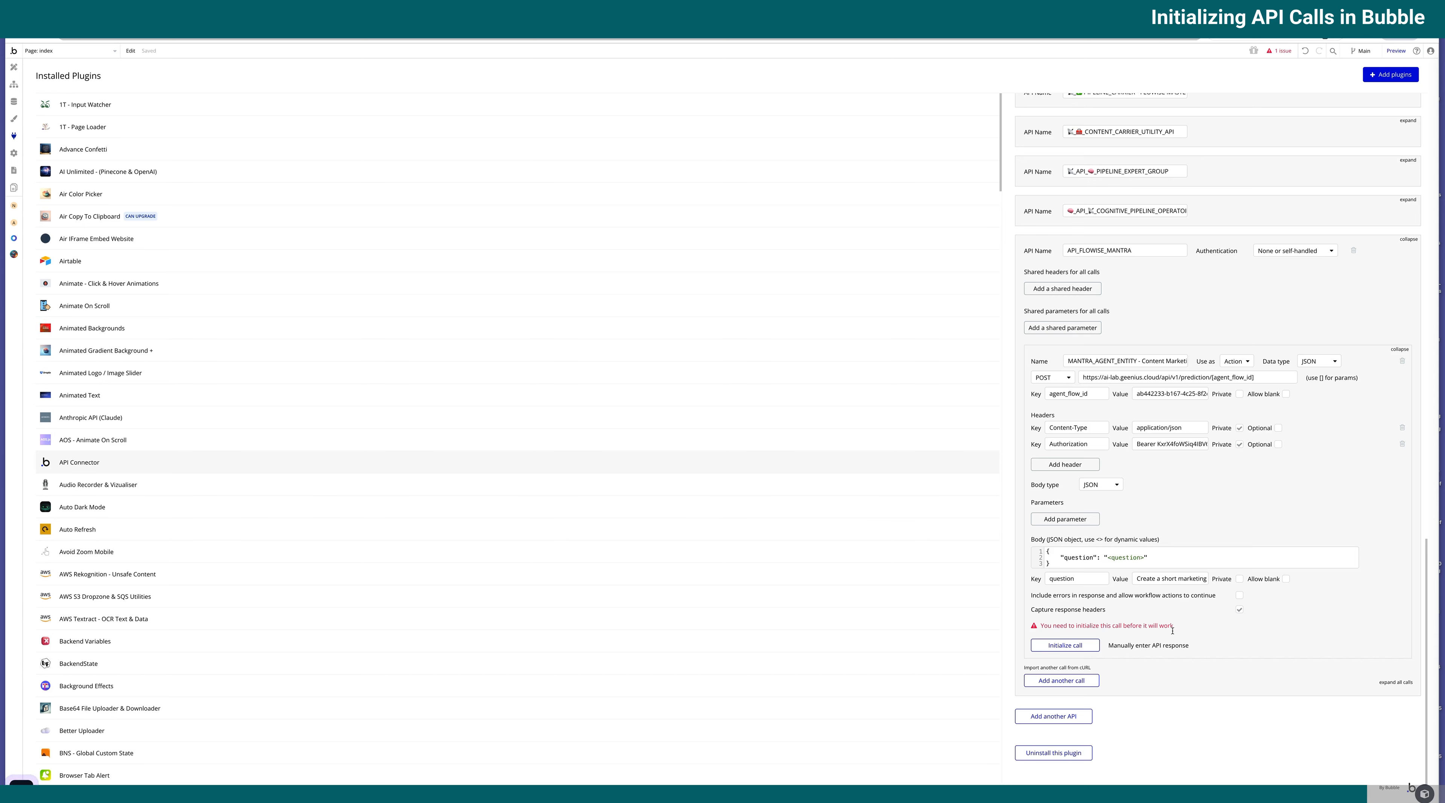
left_click(1065, 644)
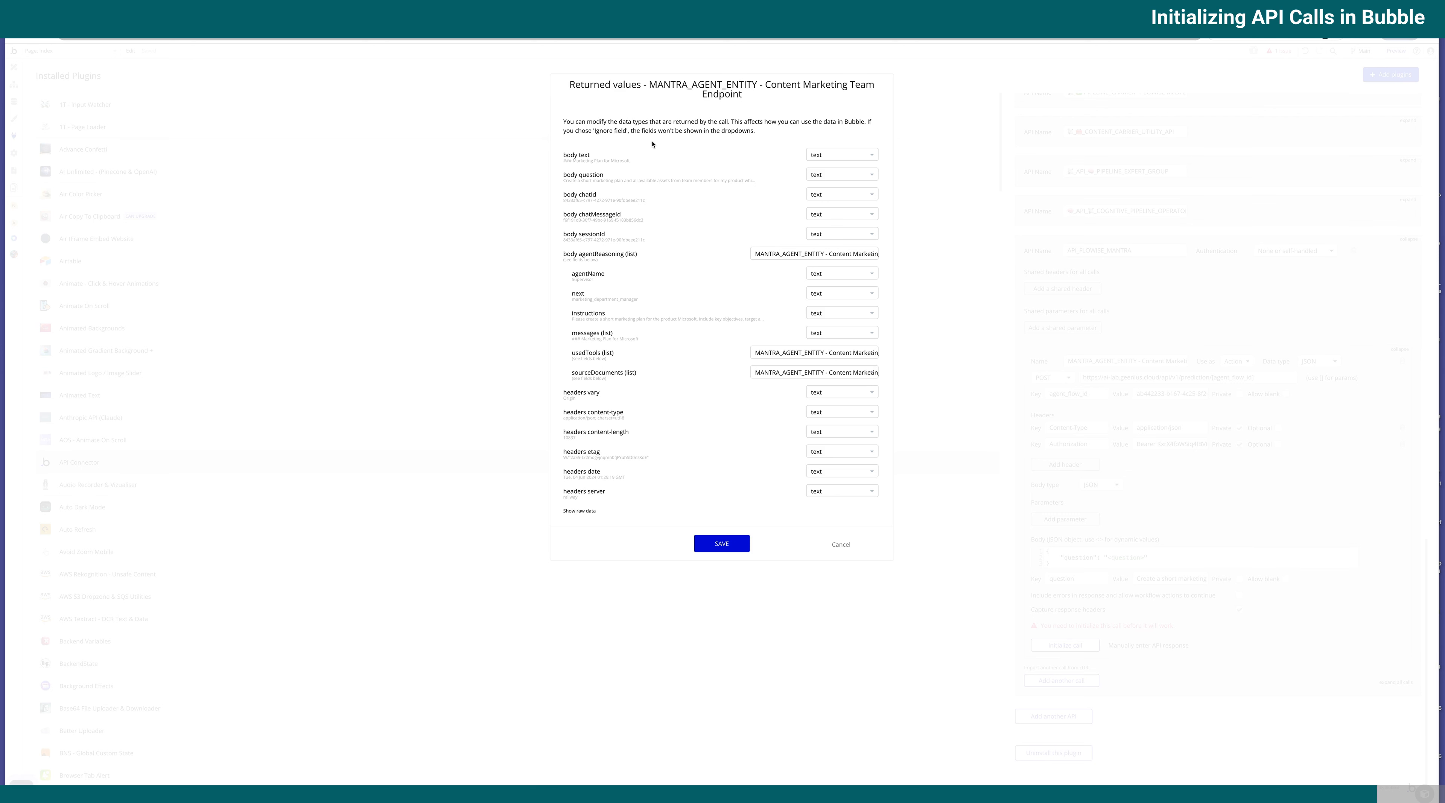
- Review the raw response data and returned fields of the Content Marketing Team Endpoint call, and save the returned values with their data types
left_click(582, 510)
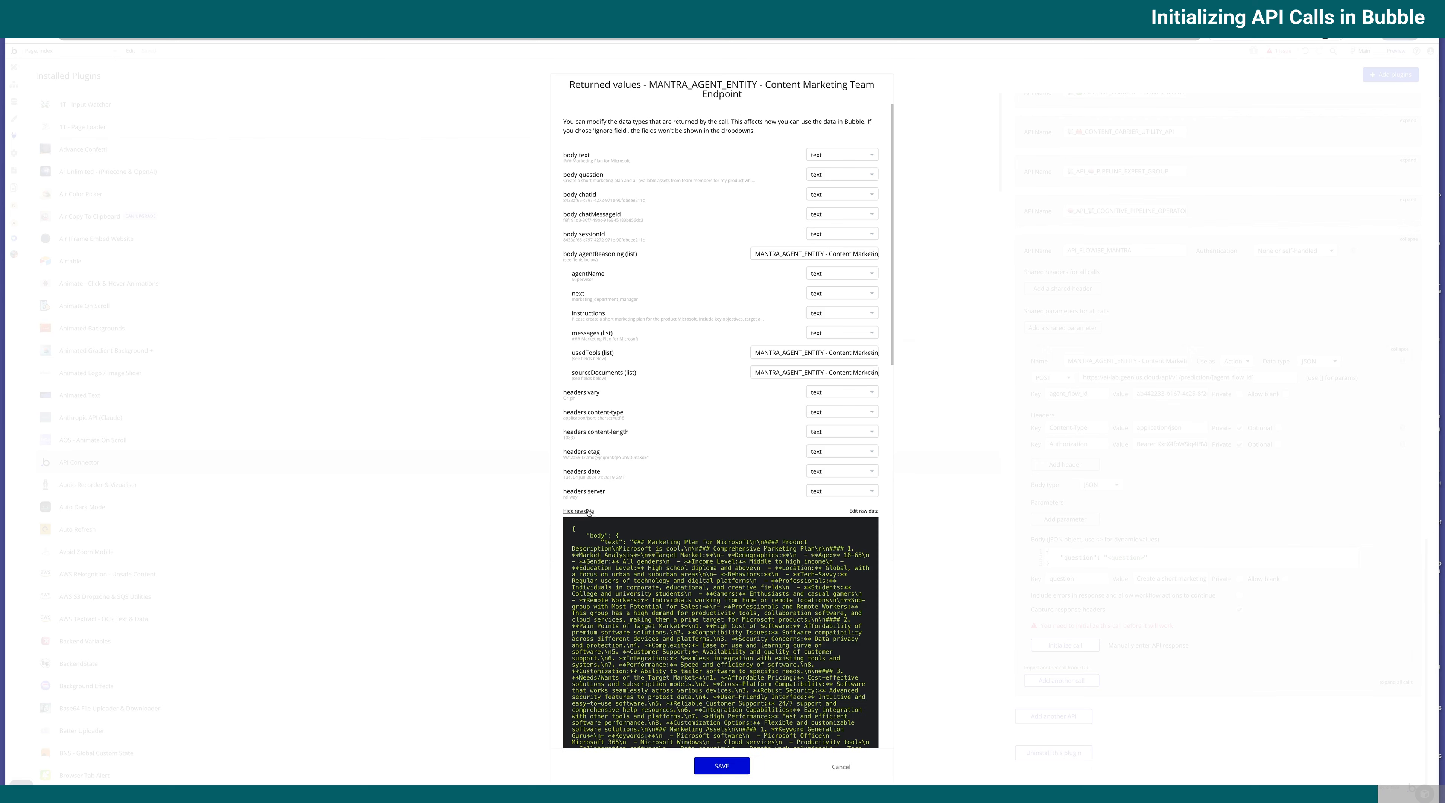
scroll(641, 497, "down", 5)
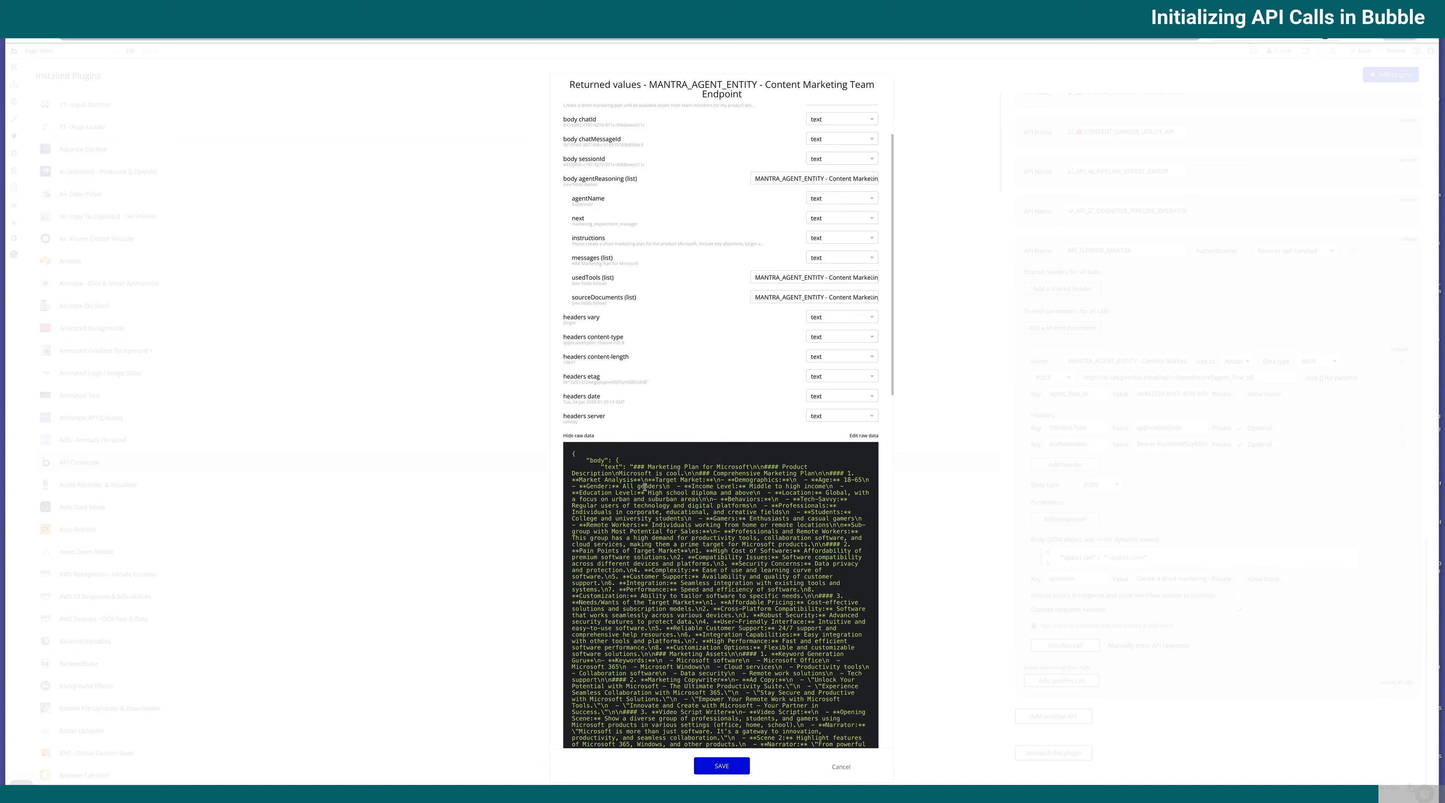
scroll(680, 404, "down", 3)
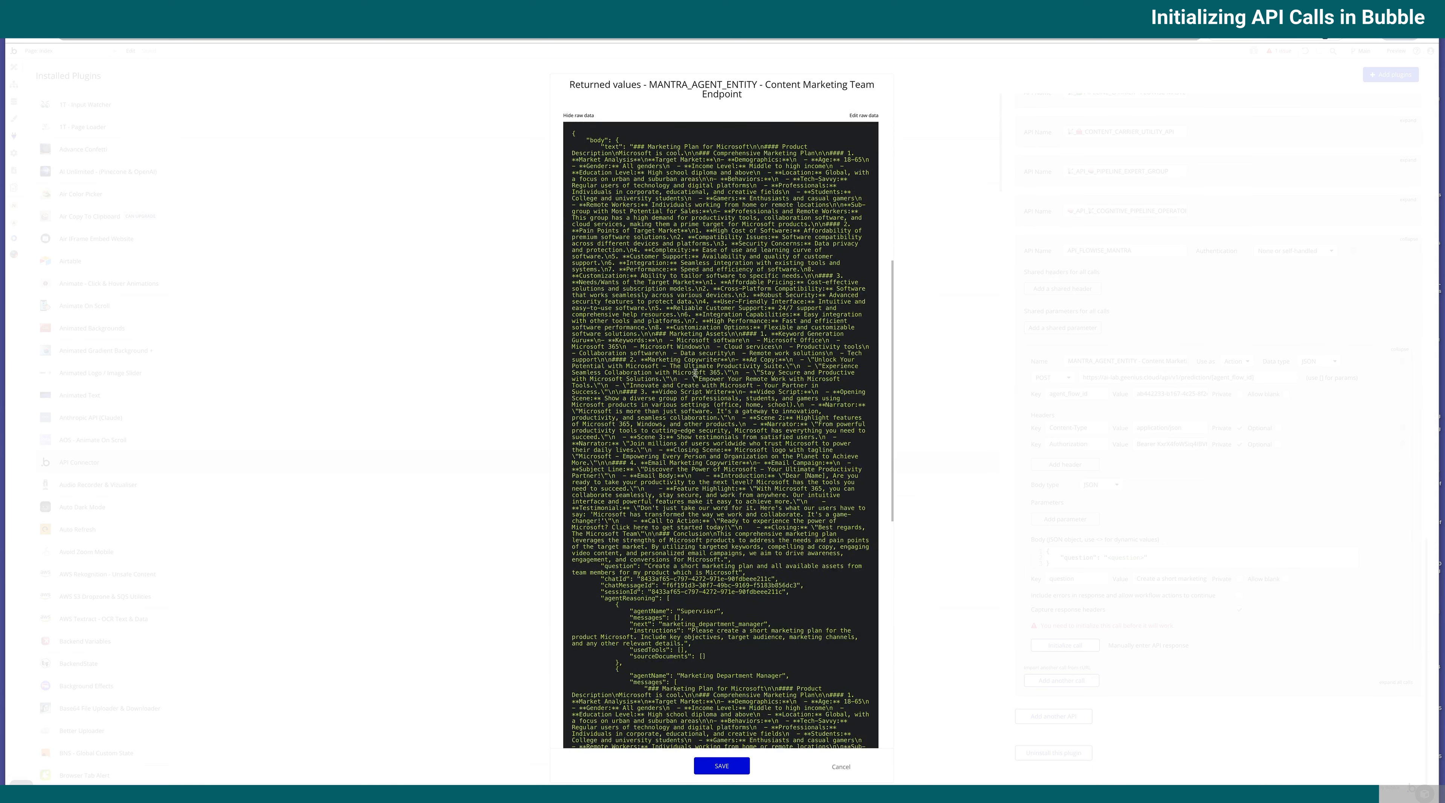
scroll(777, 517, "down", 3)
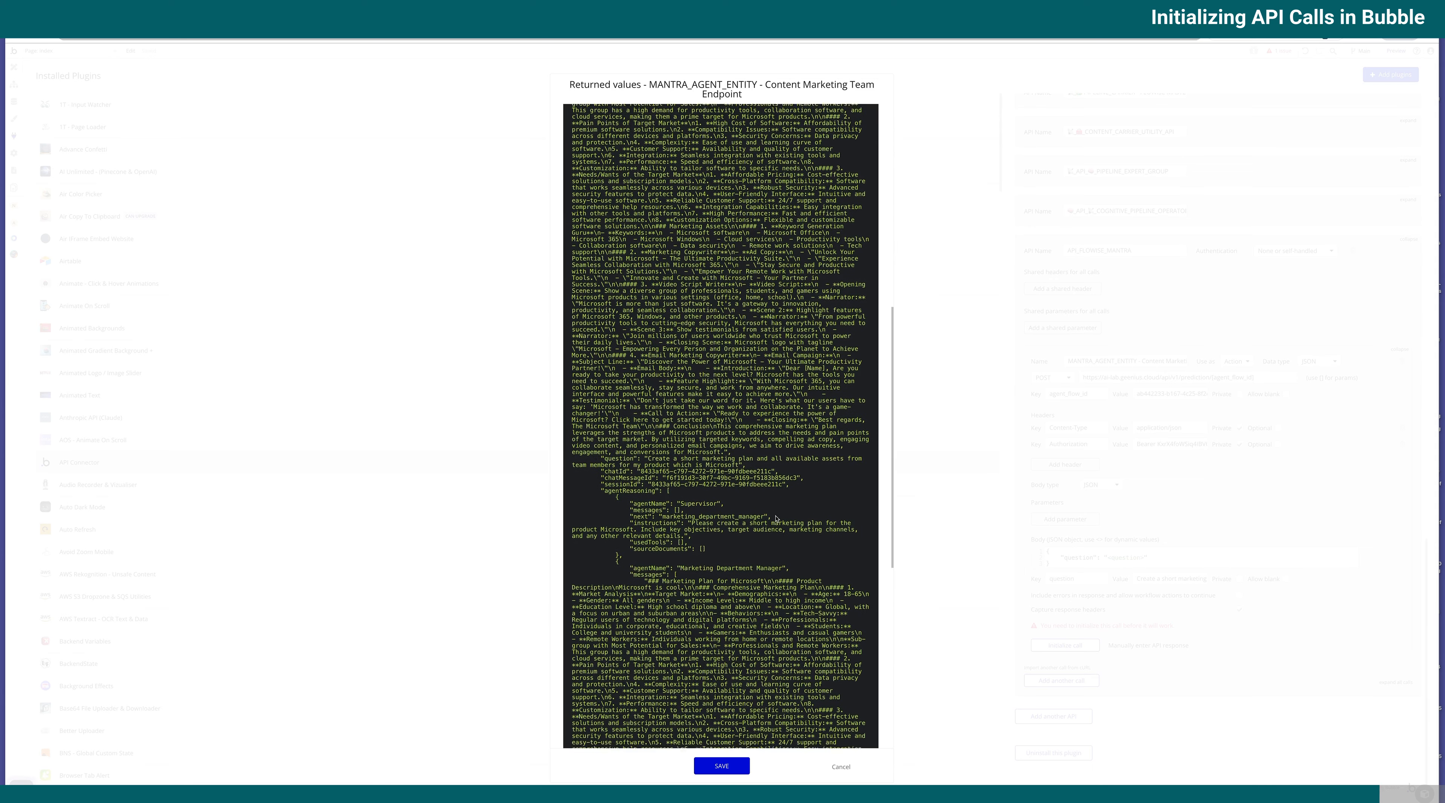
scroll(802, 446, "down", 8)
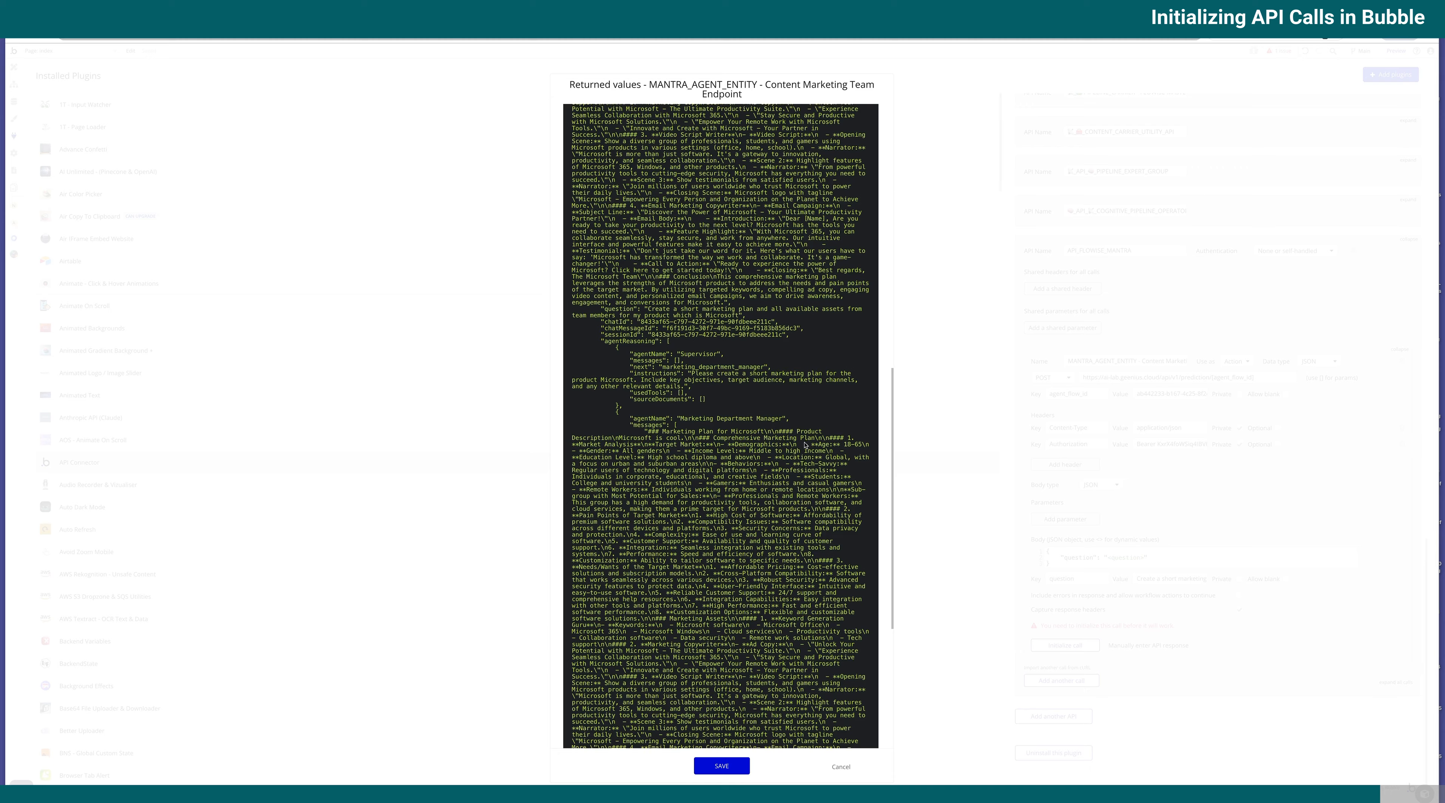
scroll(802, 446, "down", 1)
scroll(802, 446, "up", 4)
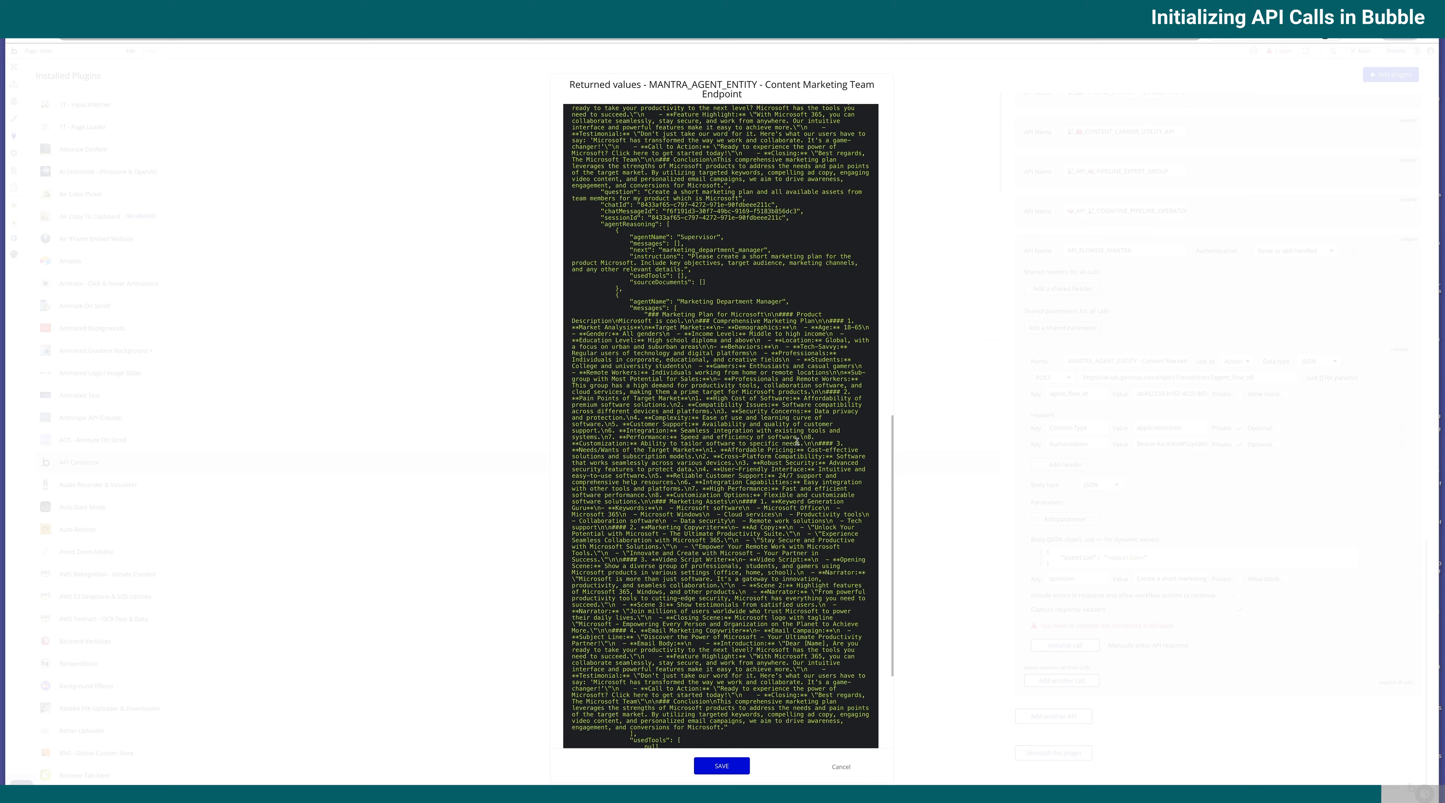
scroll(796, 441, "up", 10)
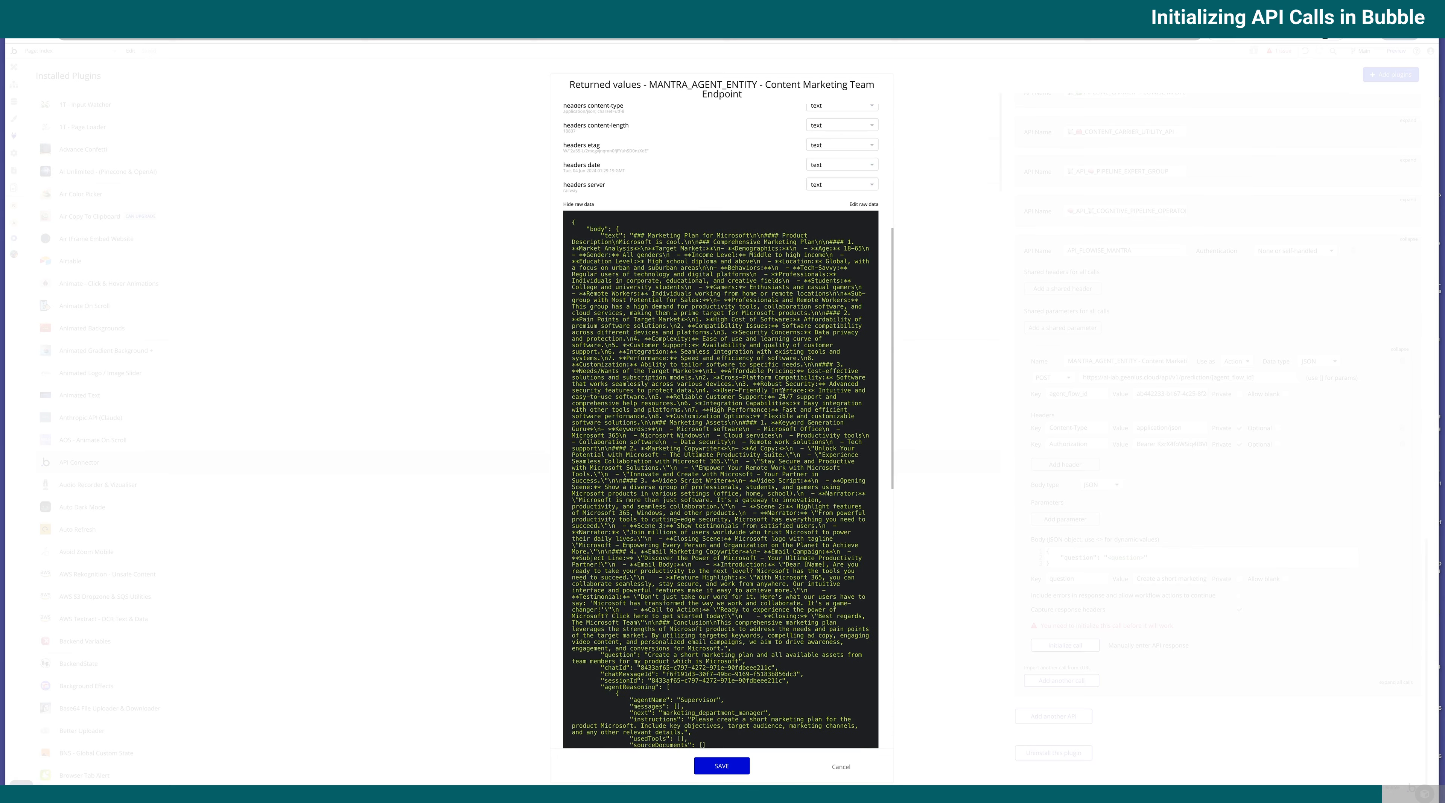
scroll(708, 446, "down", 2)
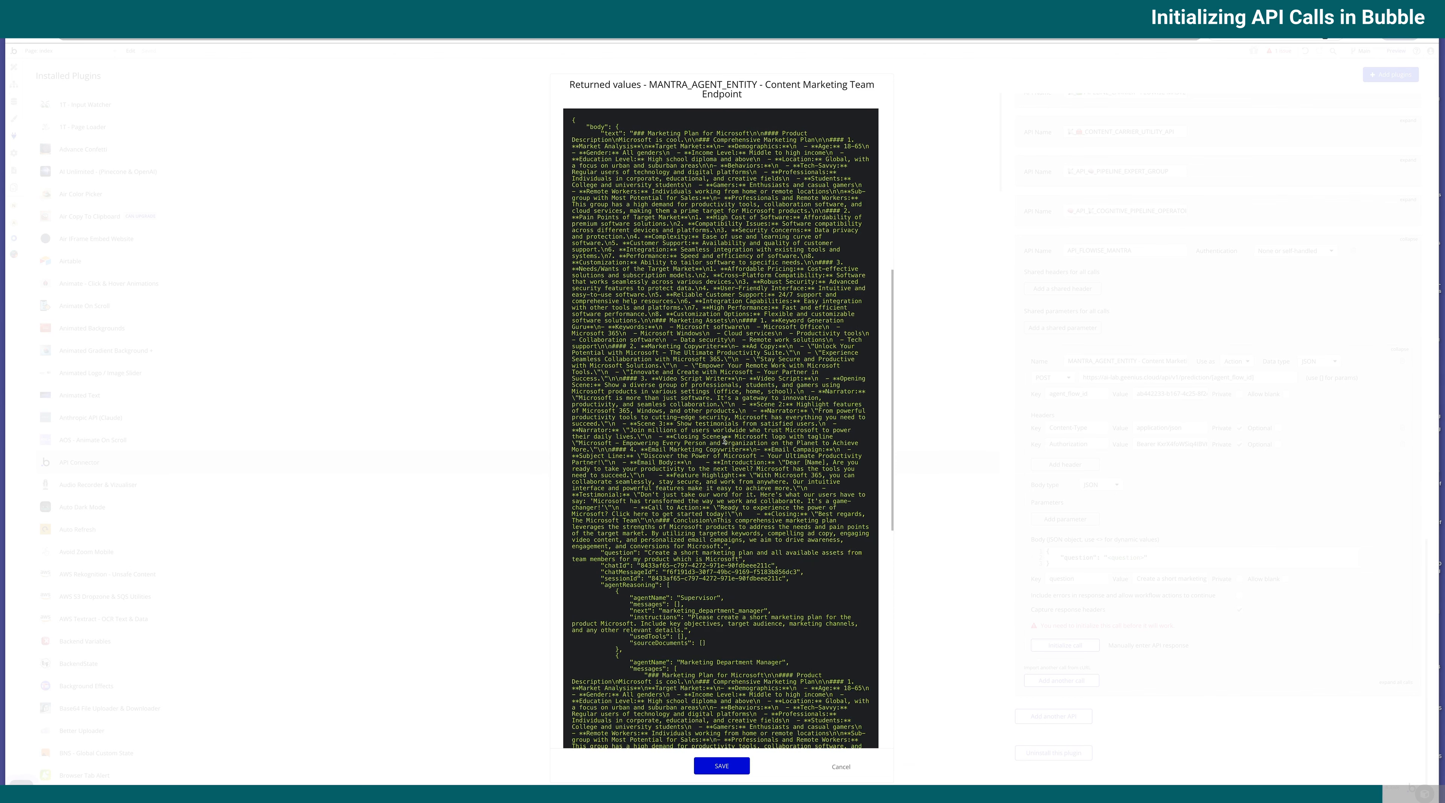
scroll(724, 440, "up", 2)
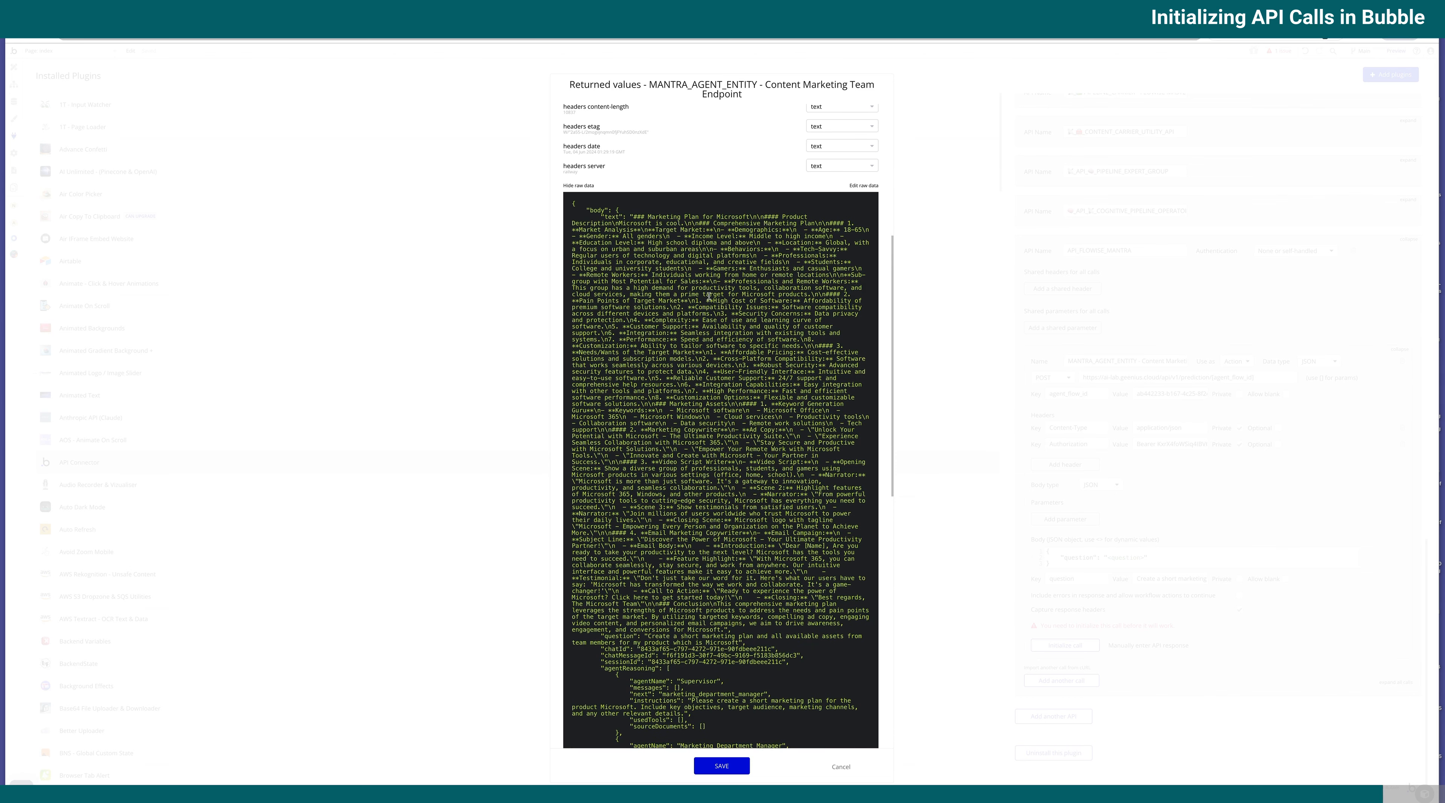
scroll(688, 521, "down", 1)
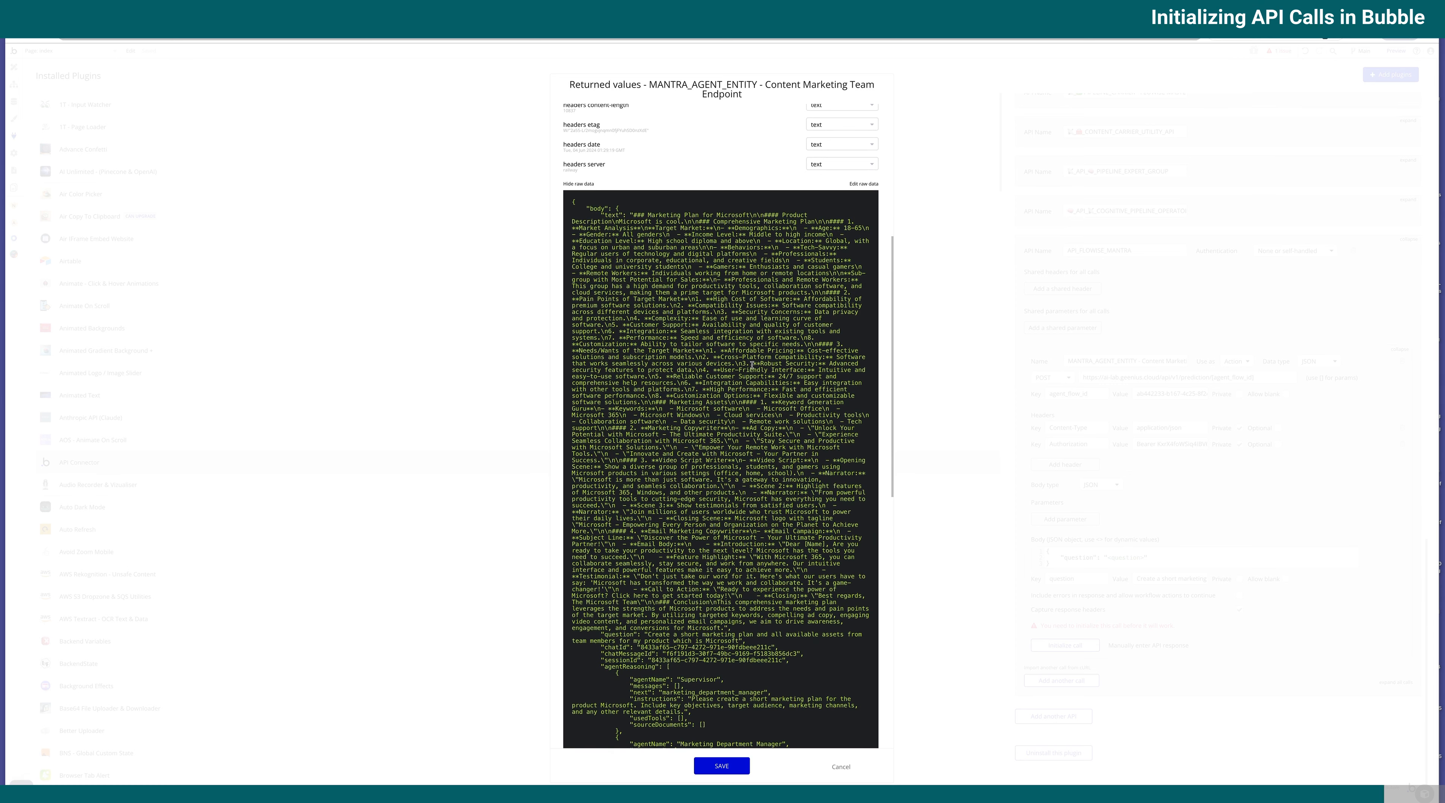
scroll(741, 207, "up", 7)
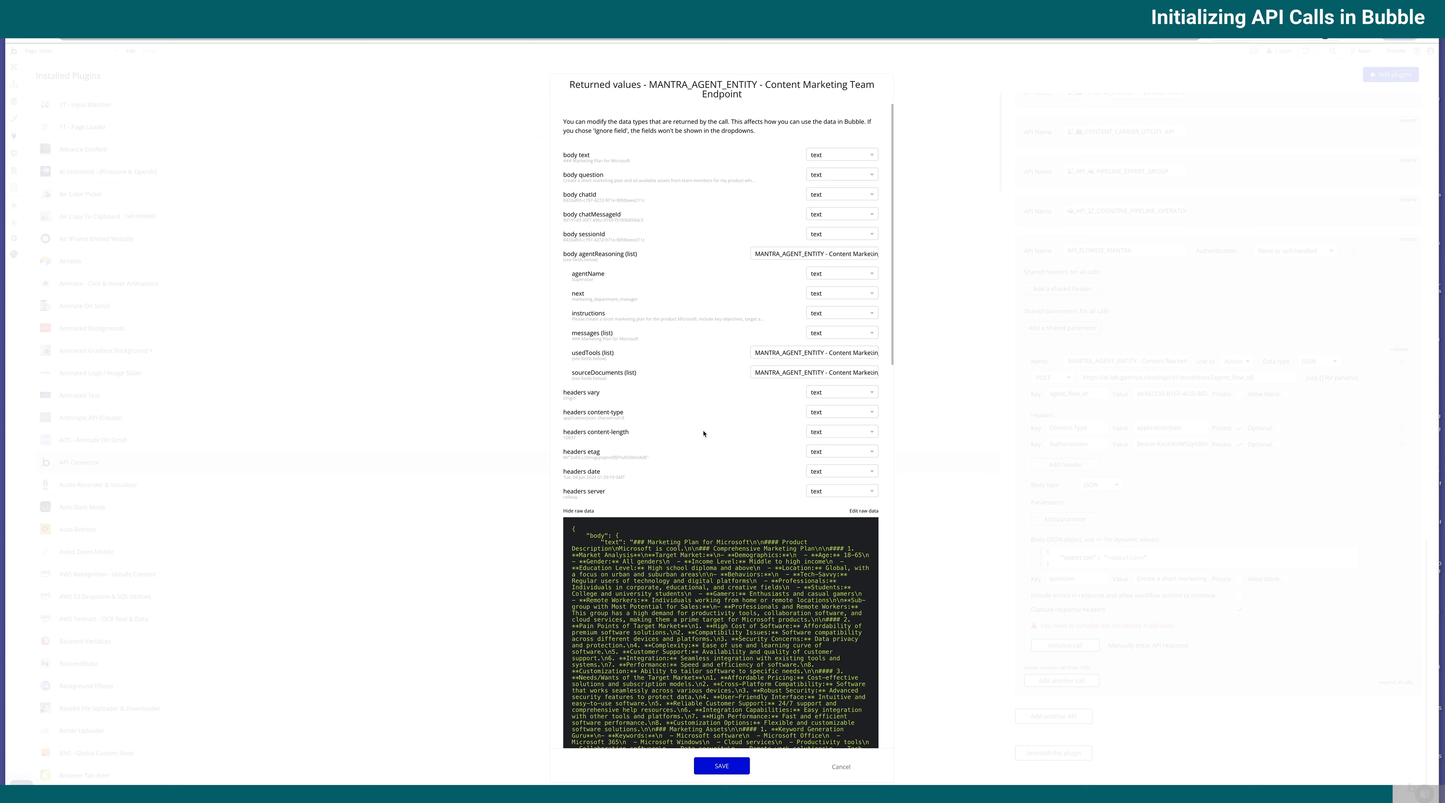
scroll(724, 411, "down", 2)
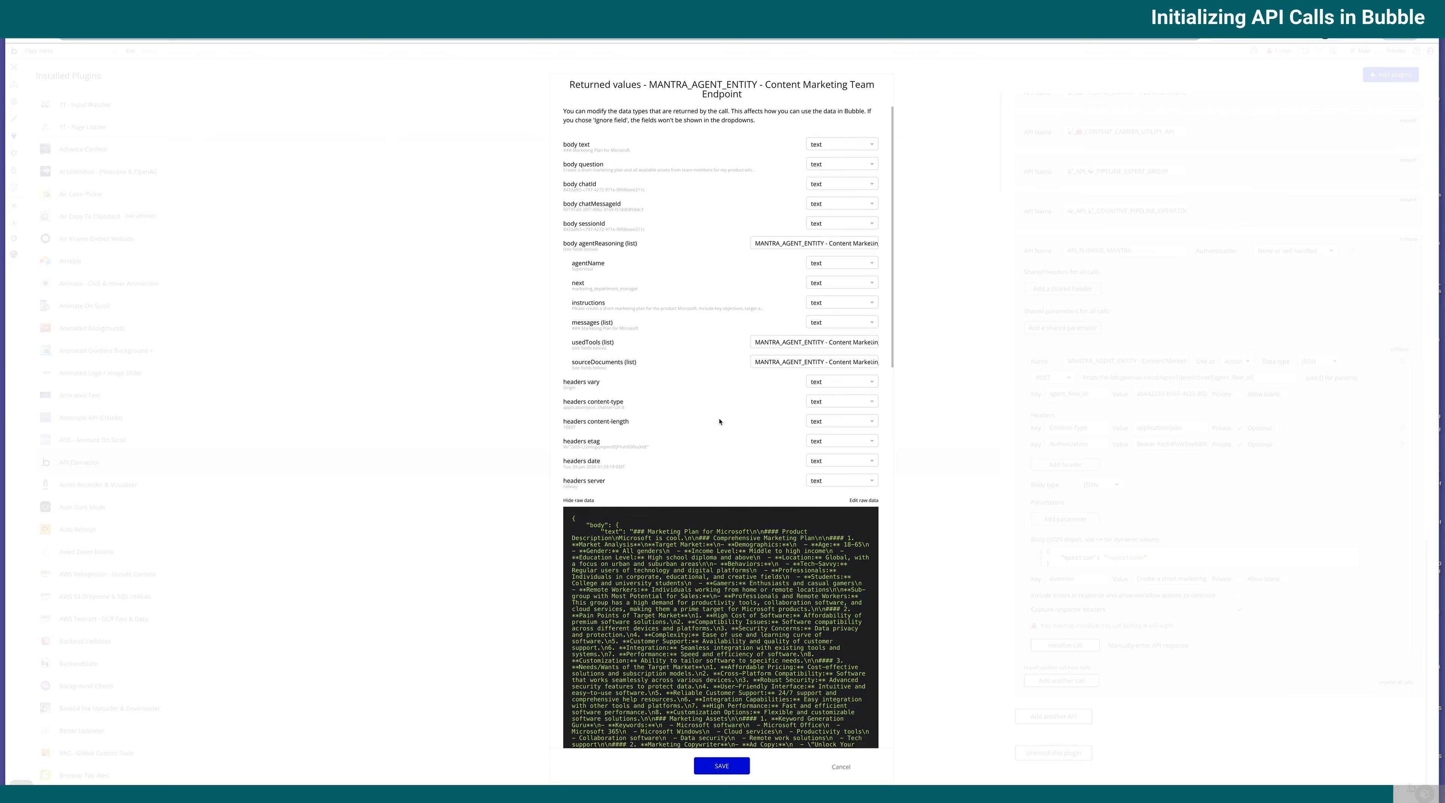
scroll(673, 318, "up", 2)
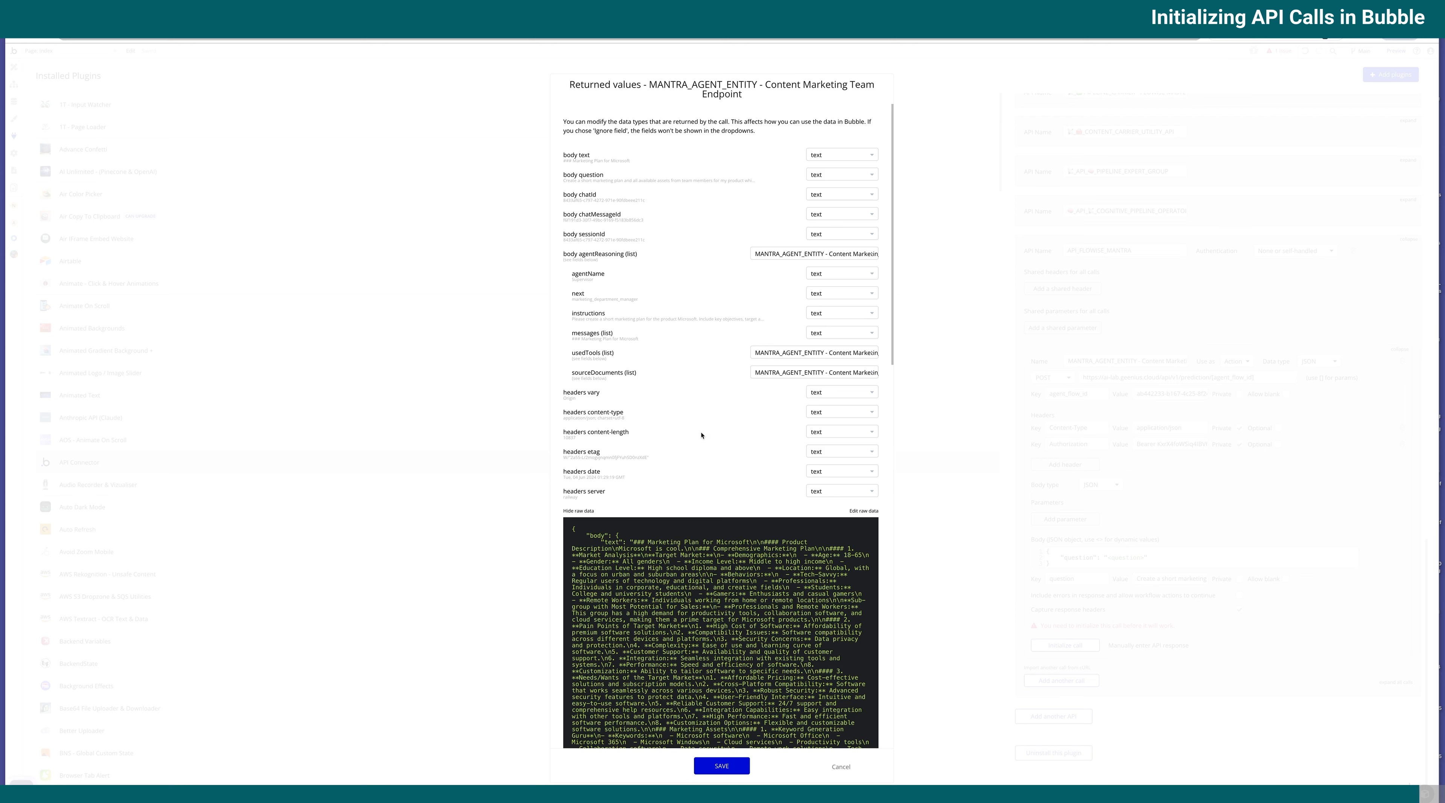
scroll(688, 451, "down", 5)
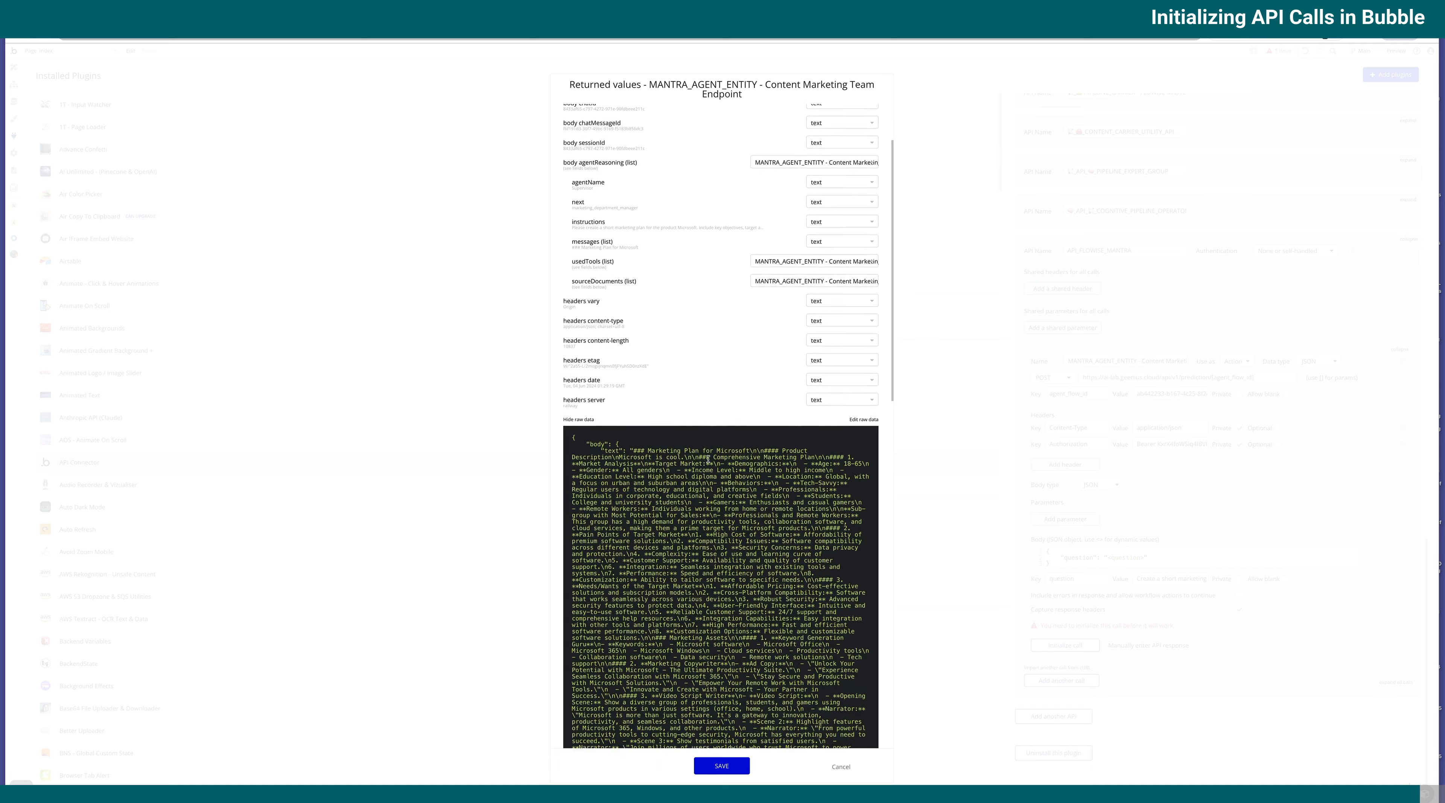
left_click(722, 765)
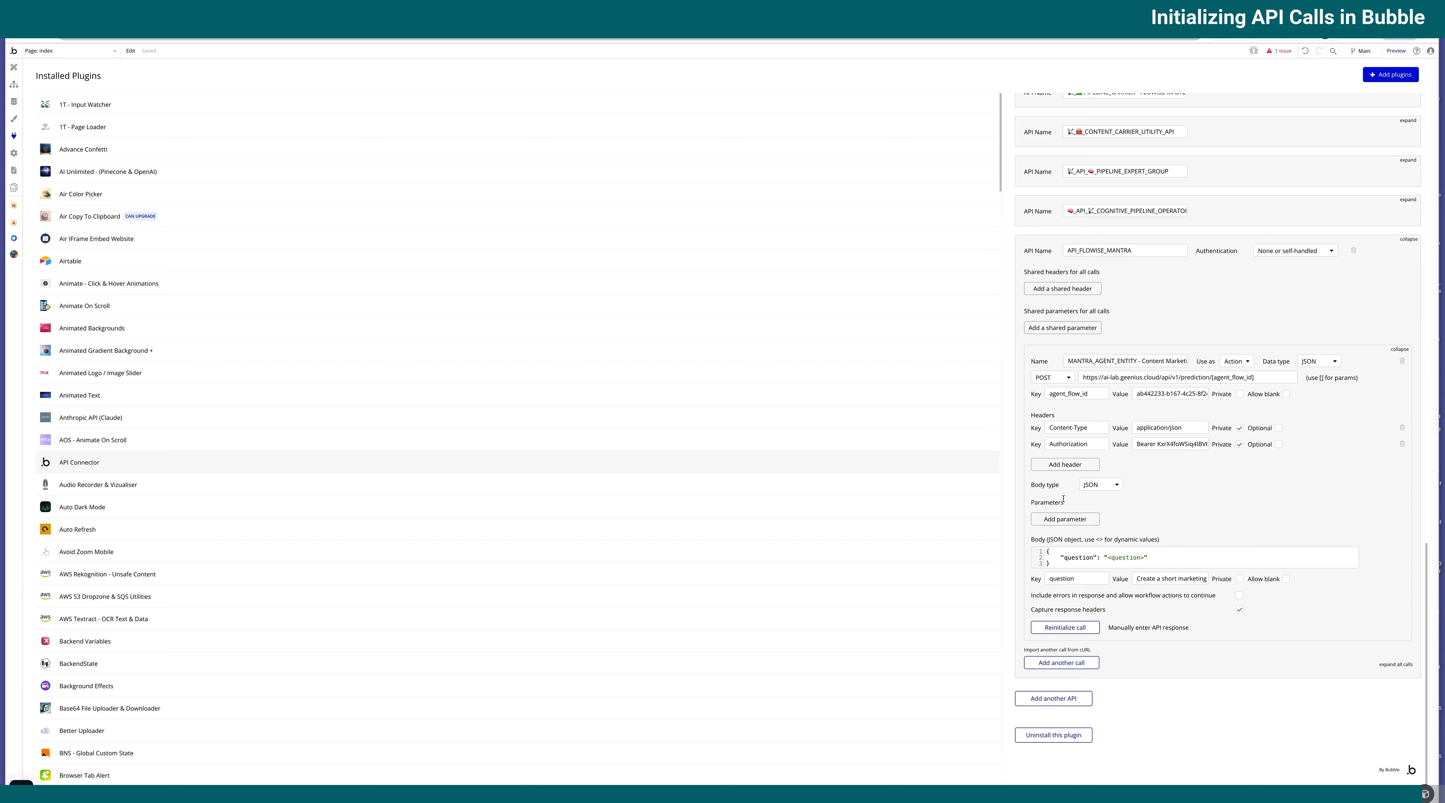
- Prefix the MANTRA_AGENT_ENTITY call's name with an orange square emoji and an underscore
left_click(1069, 360)
key("ctrl+super+space")
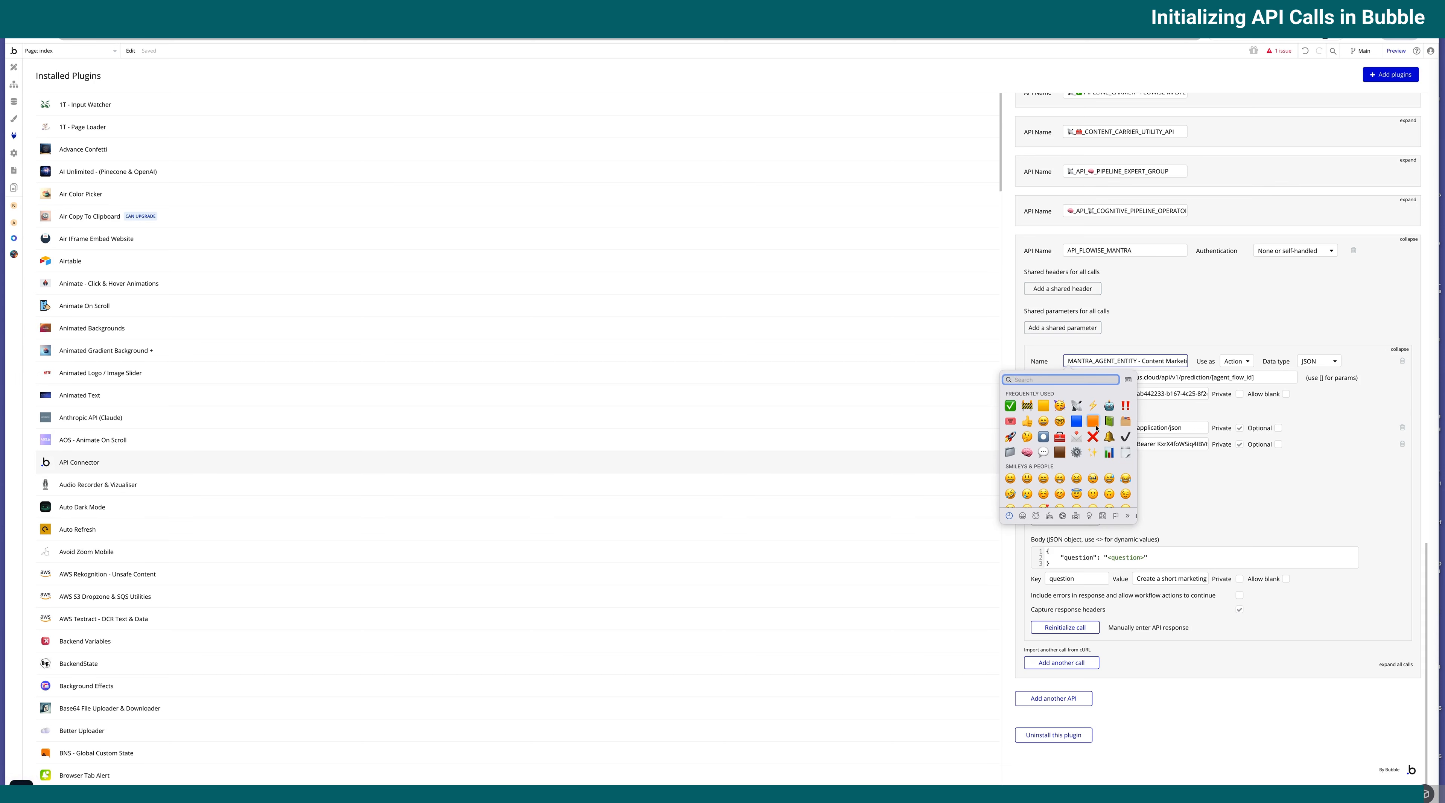
left_click(1092, 422)
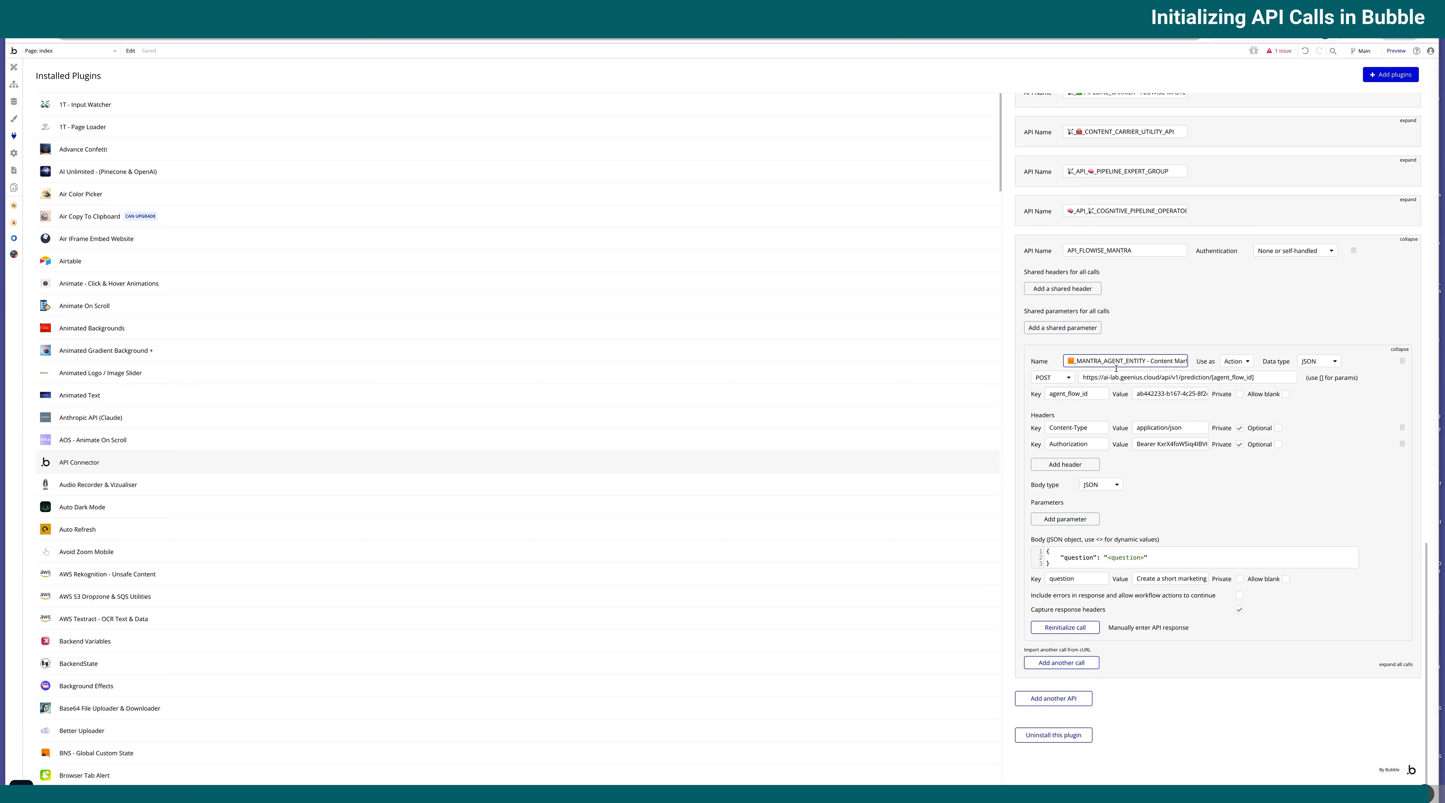
- Examine how the existing APIs in the API Connector are named, including the calls inside the API - PIPELINE_LLM entry
scroll(1102, 349, "up", 3)
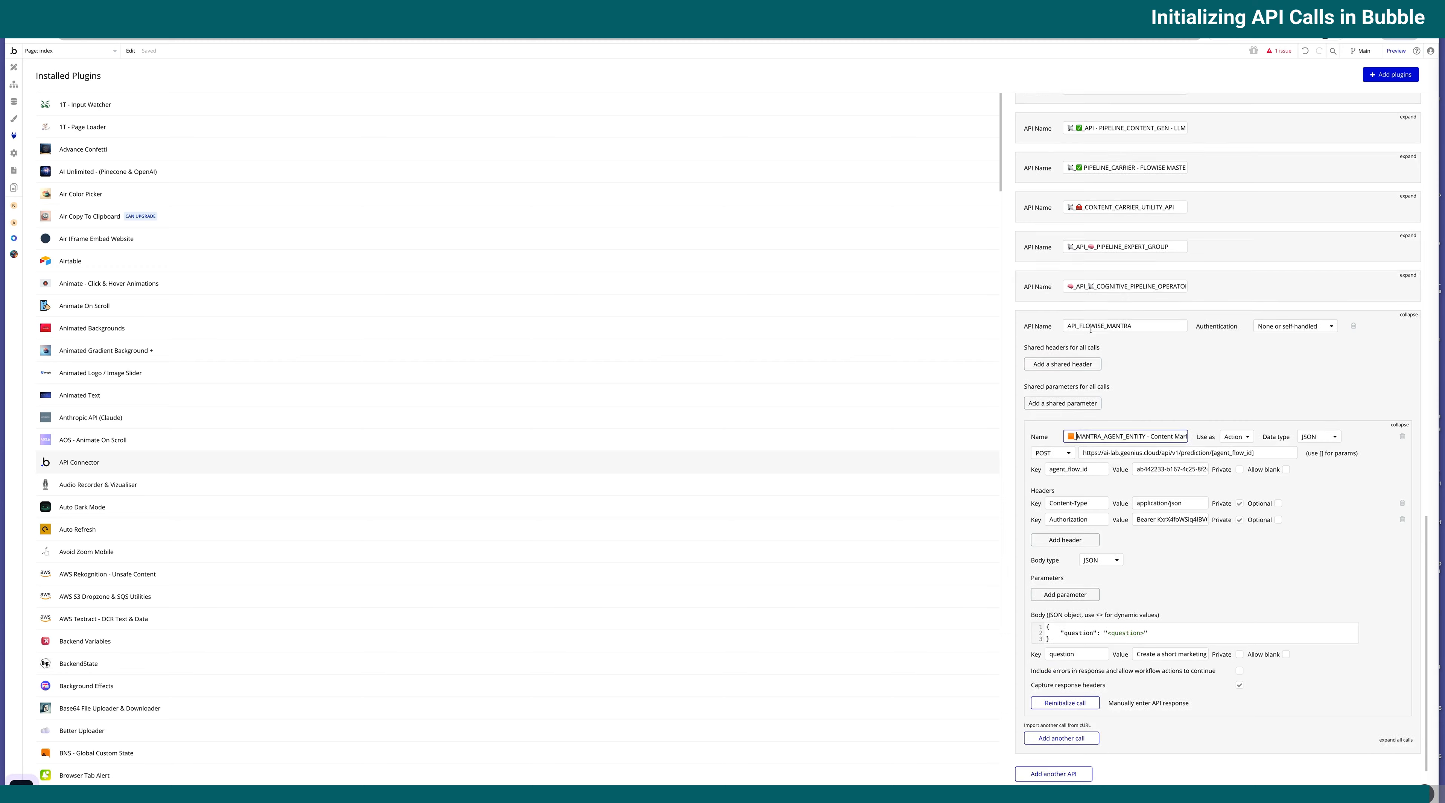
scroll(1090, 329, "up", 5)
scroll(1210, 490, "up", 10)
scroll(1268, 292, "up", 3)
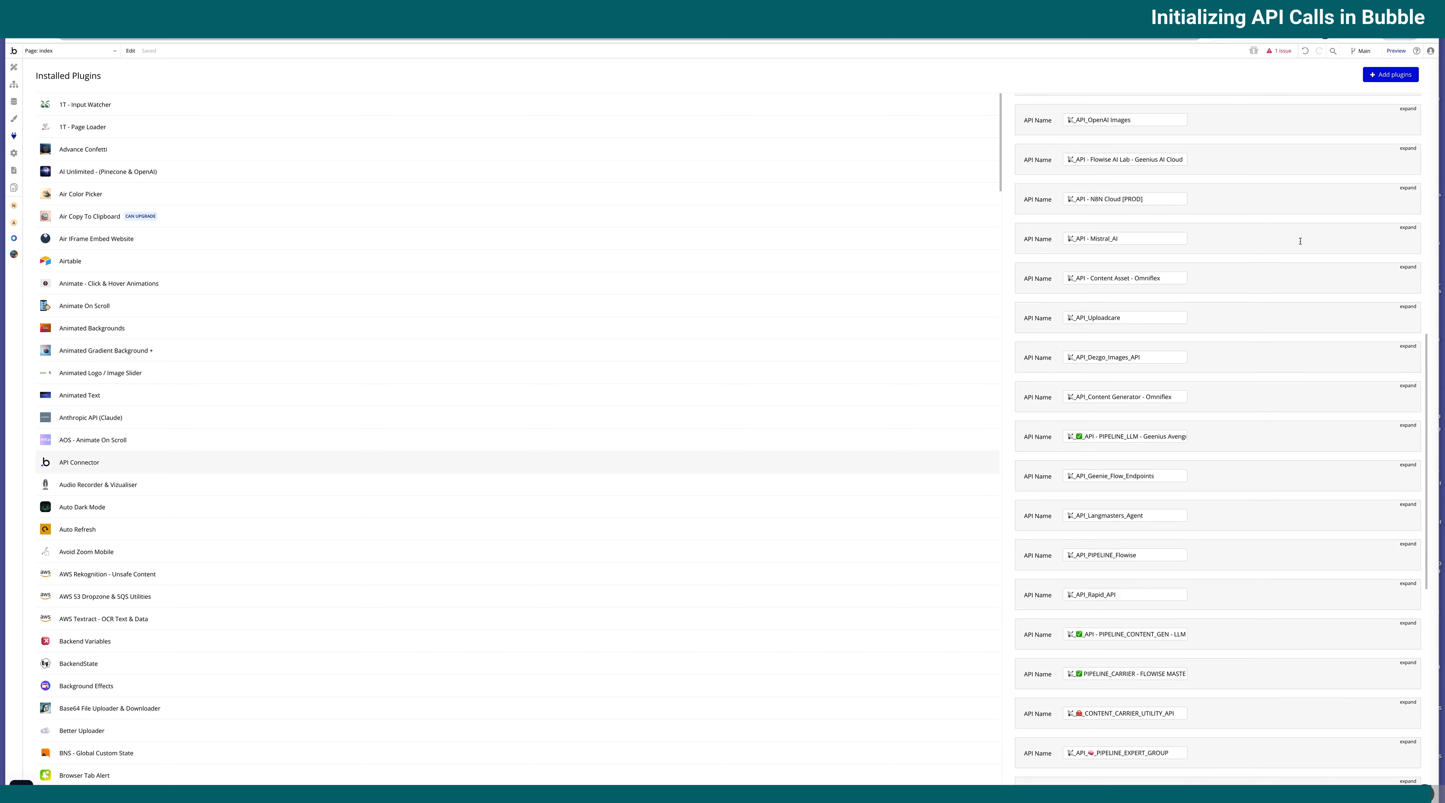
left_click(1392, 172)
scroll(1258, 380, "down", 5)
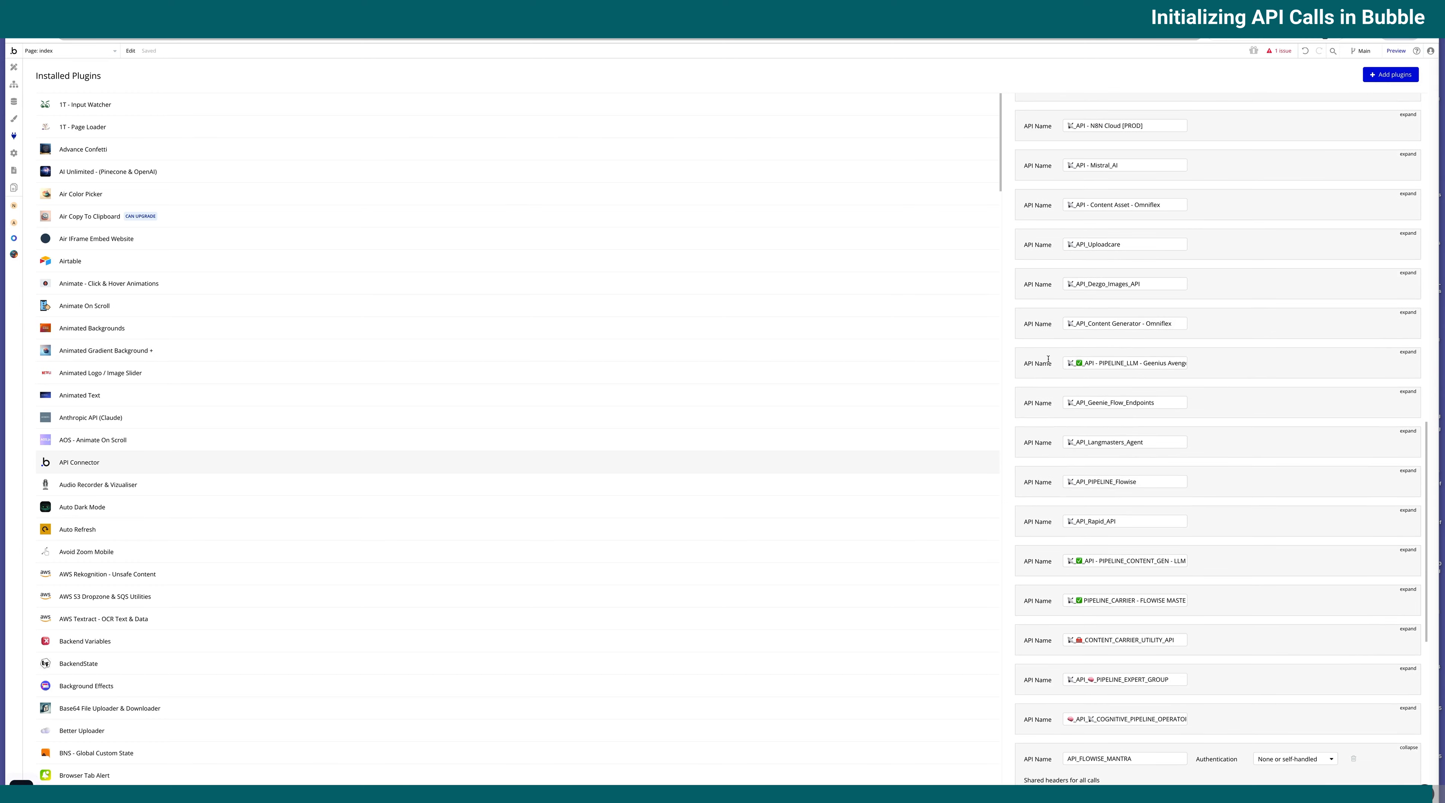
scroll(1157, 486, "down", 2)
left_click(1407, 255)
scroll(1244, 434, "down", 2)
scroll(1244, 433, "down", 10)
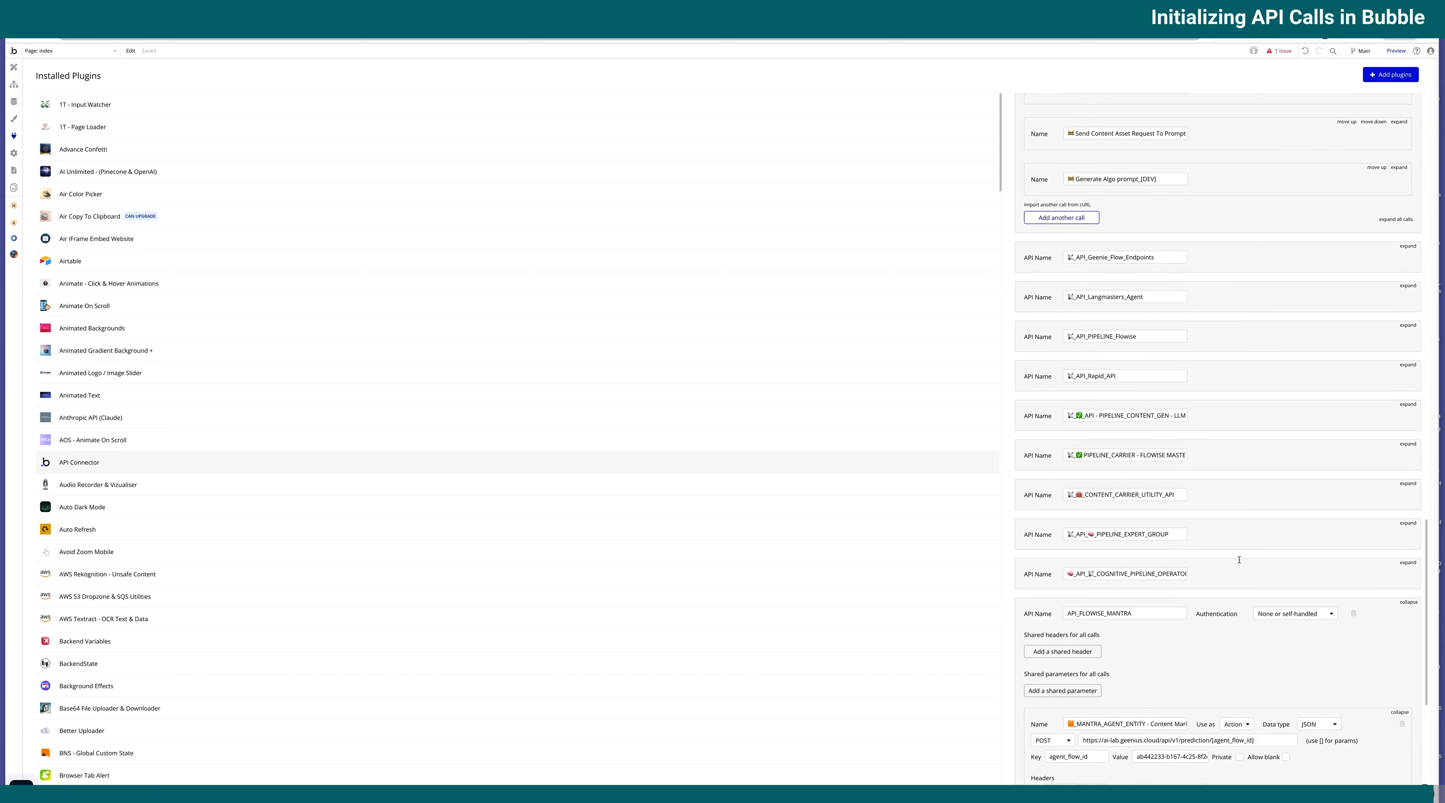